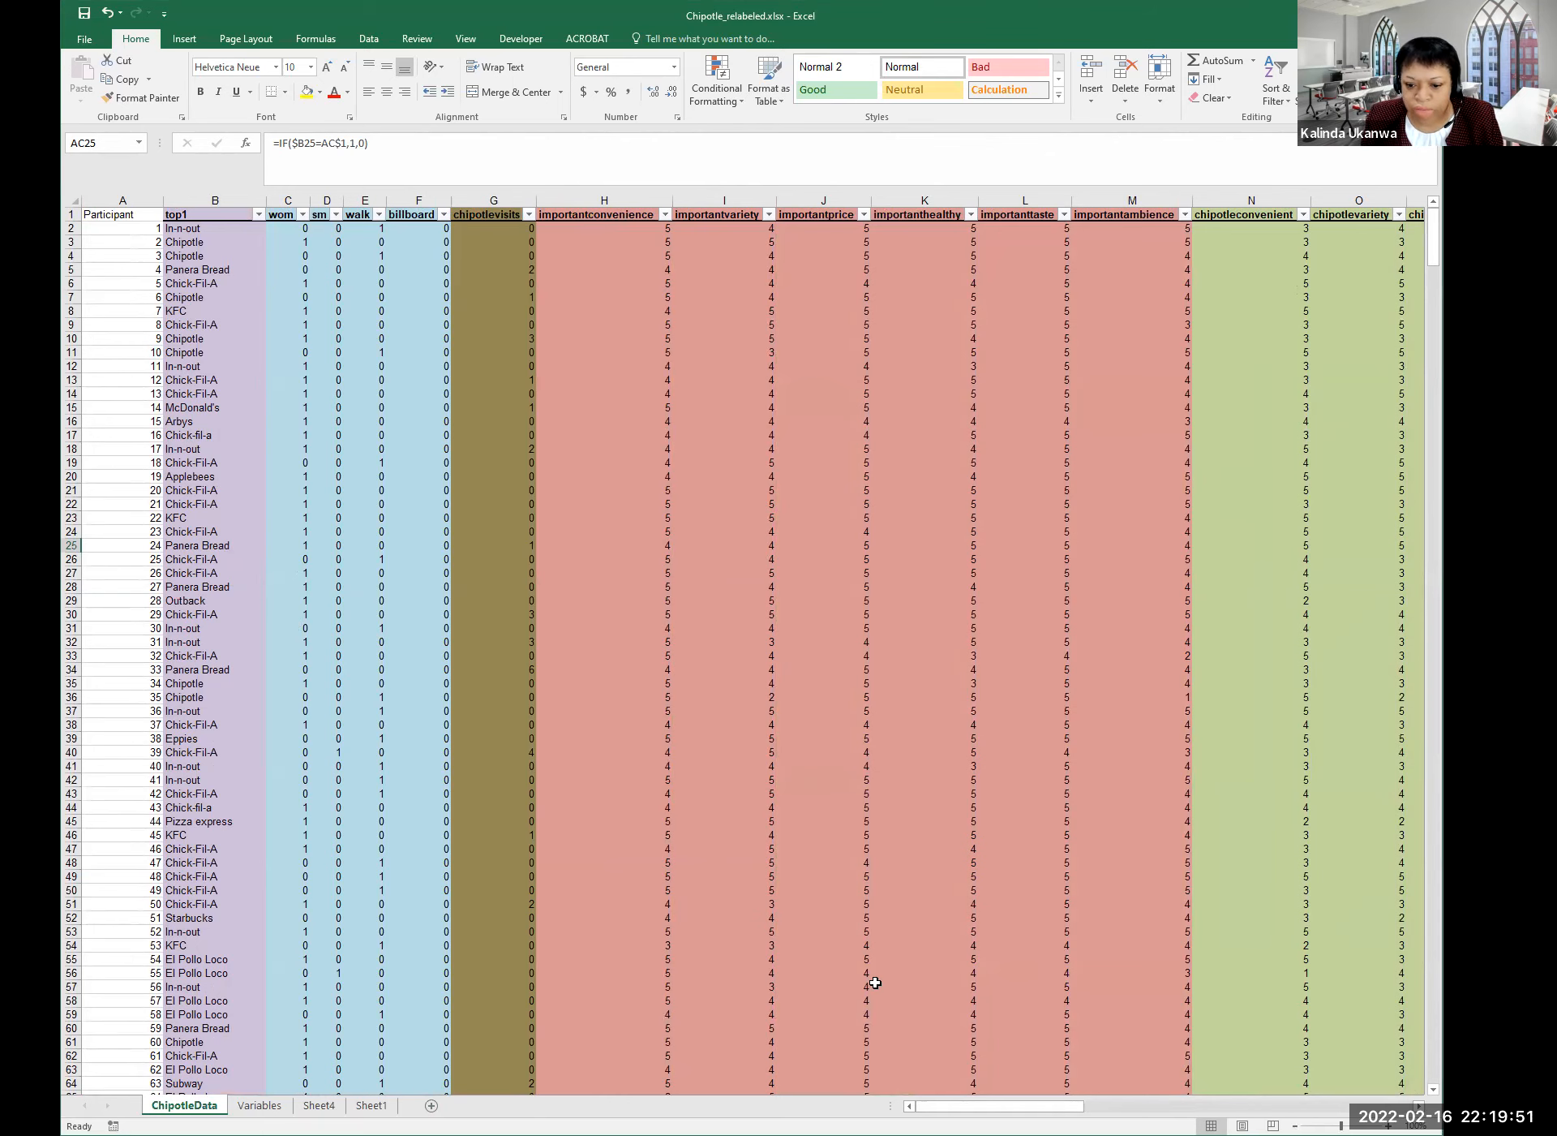
Scroll right to the restaurant indicator columns W–AM, starting with In-n-out.
drag(1010, 1106, 1239, 1105)
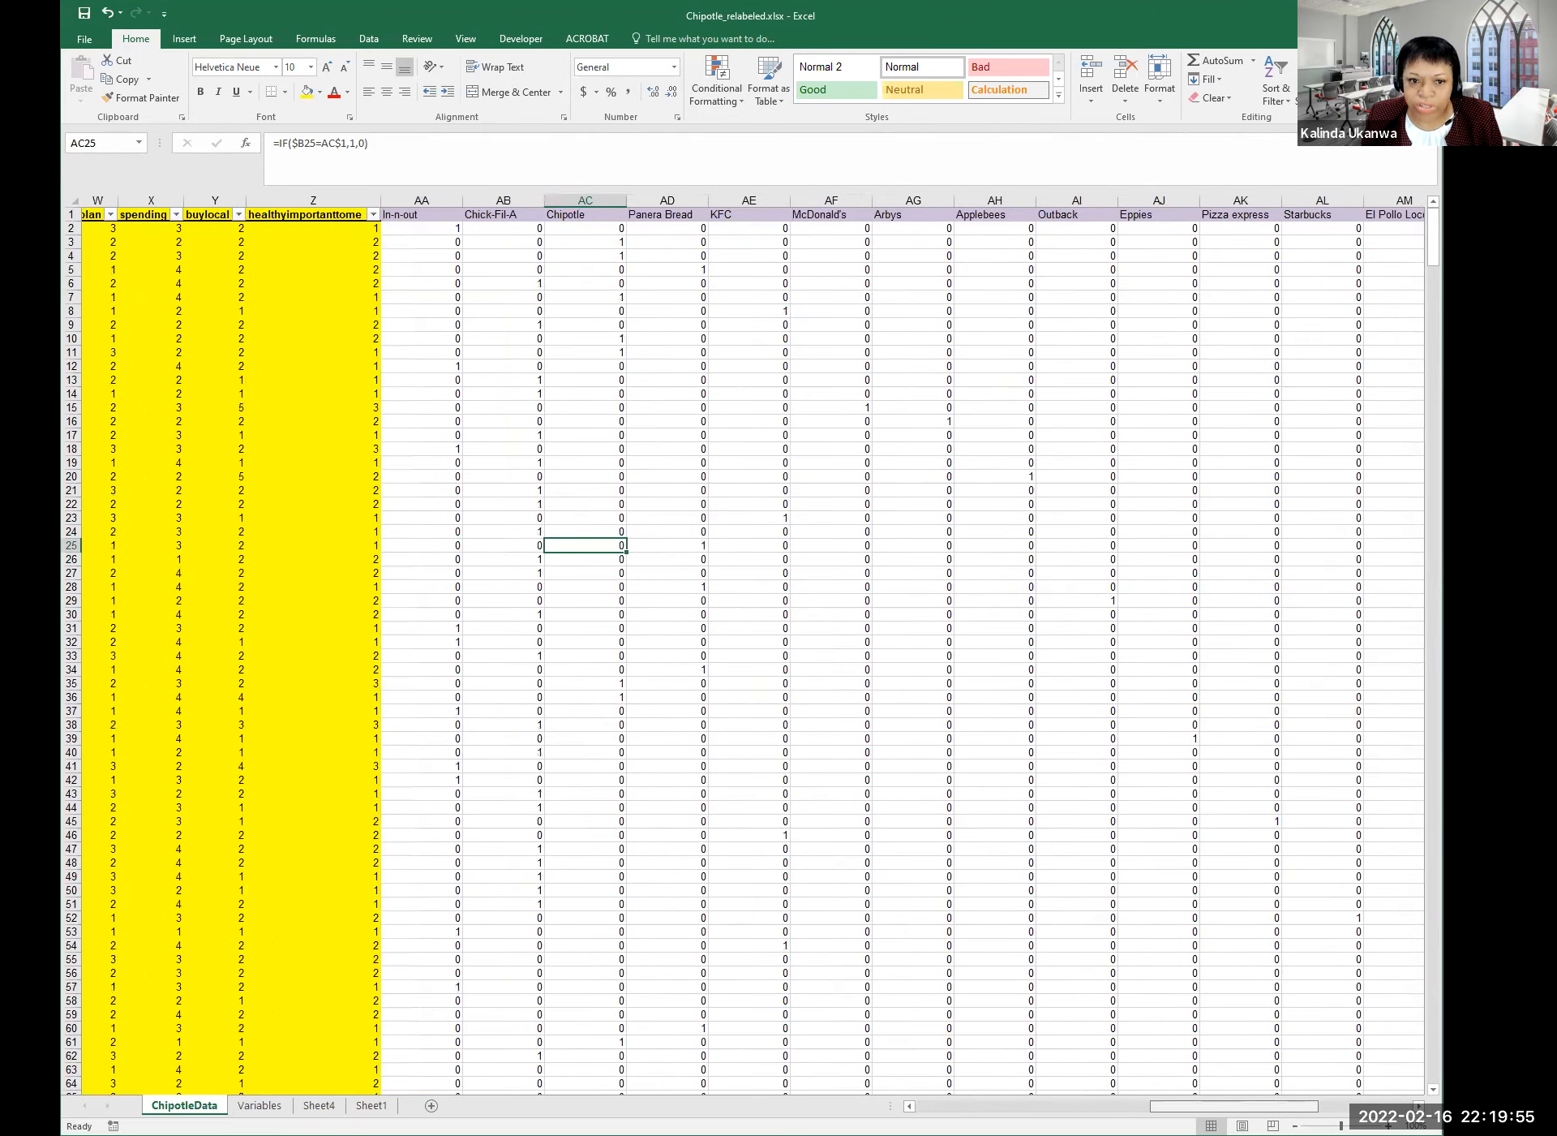
Check the In-n-out and Chick-Fil-A headings and row 2 indicator formulas, then return to A2.
click(445, 200)
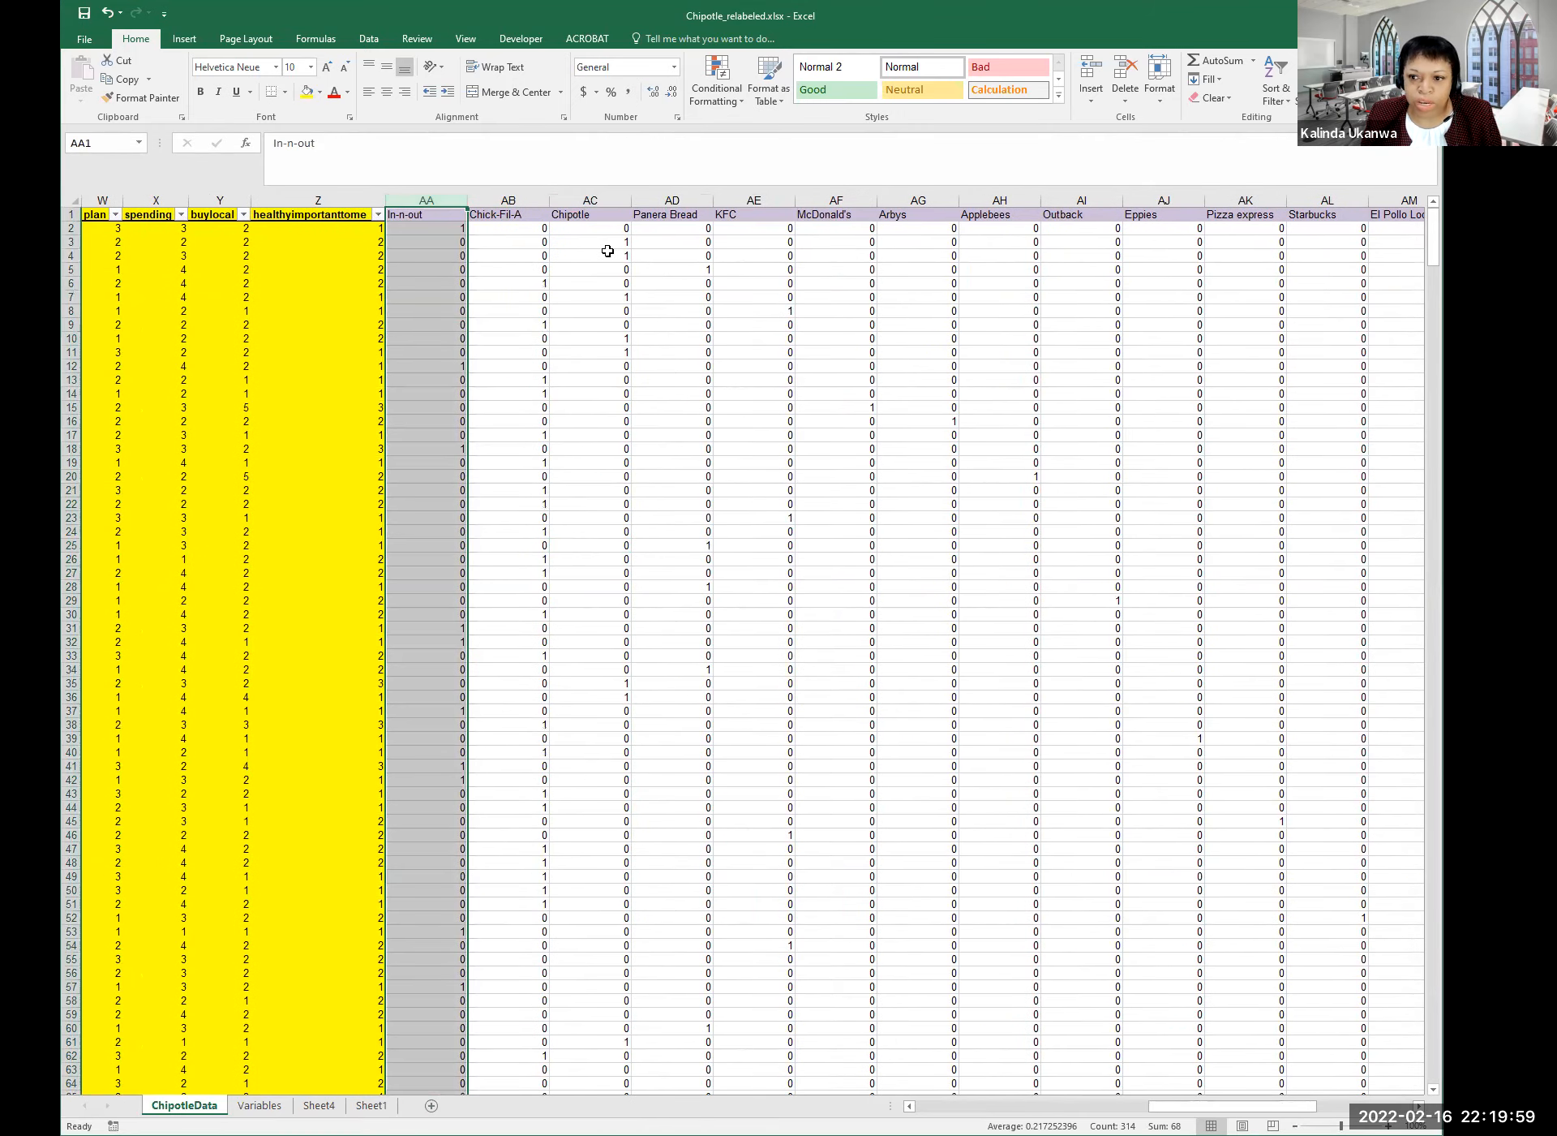
click(433, 215)
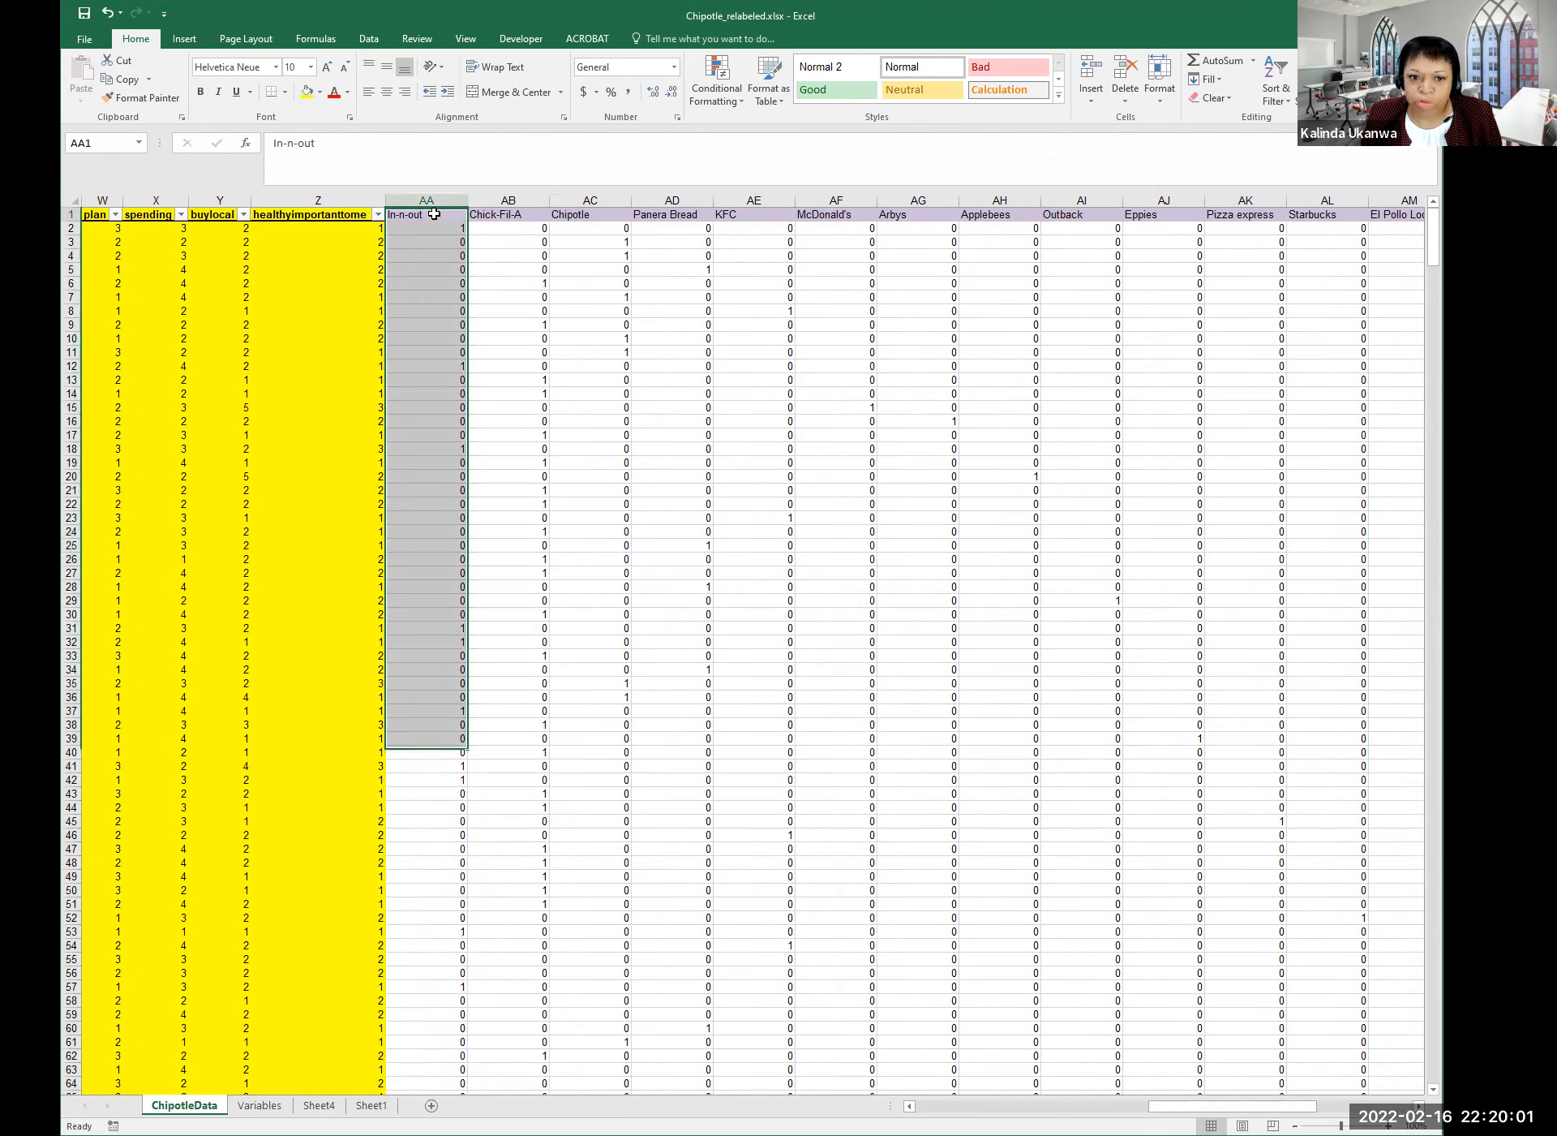
click(500, 214)
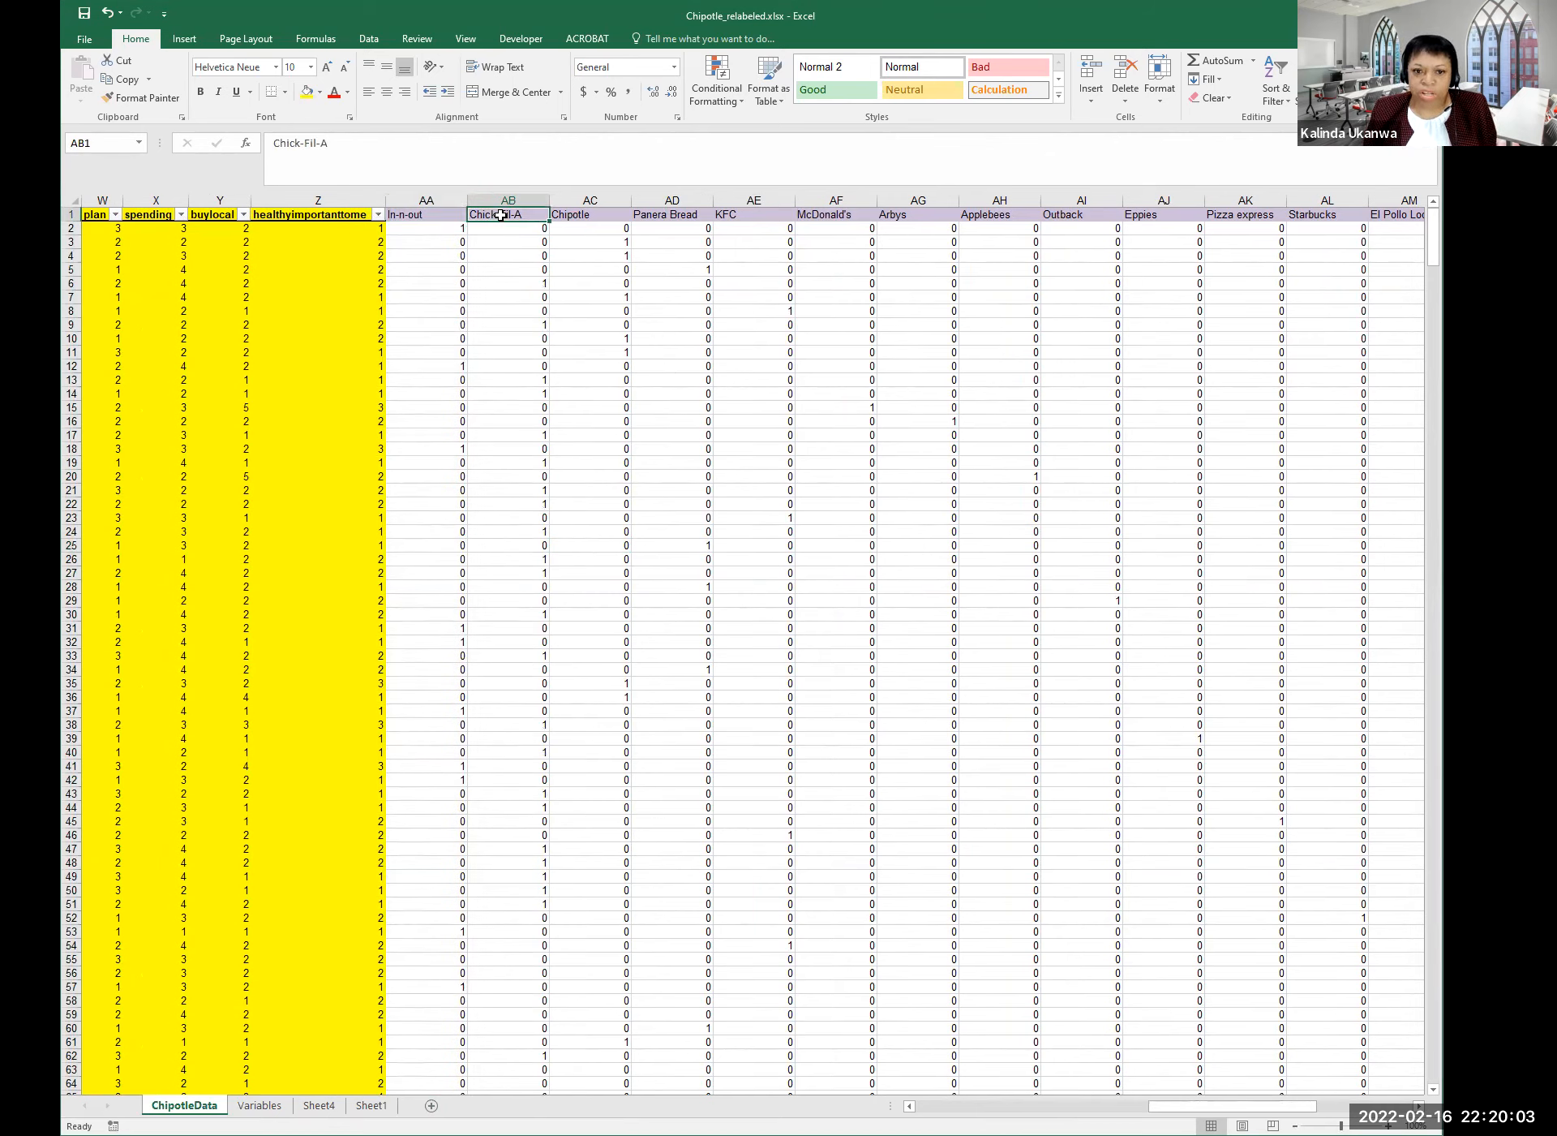
click(440, 227)
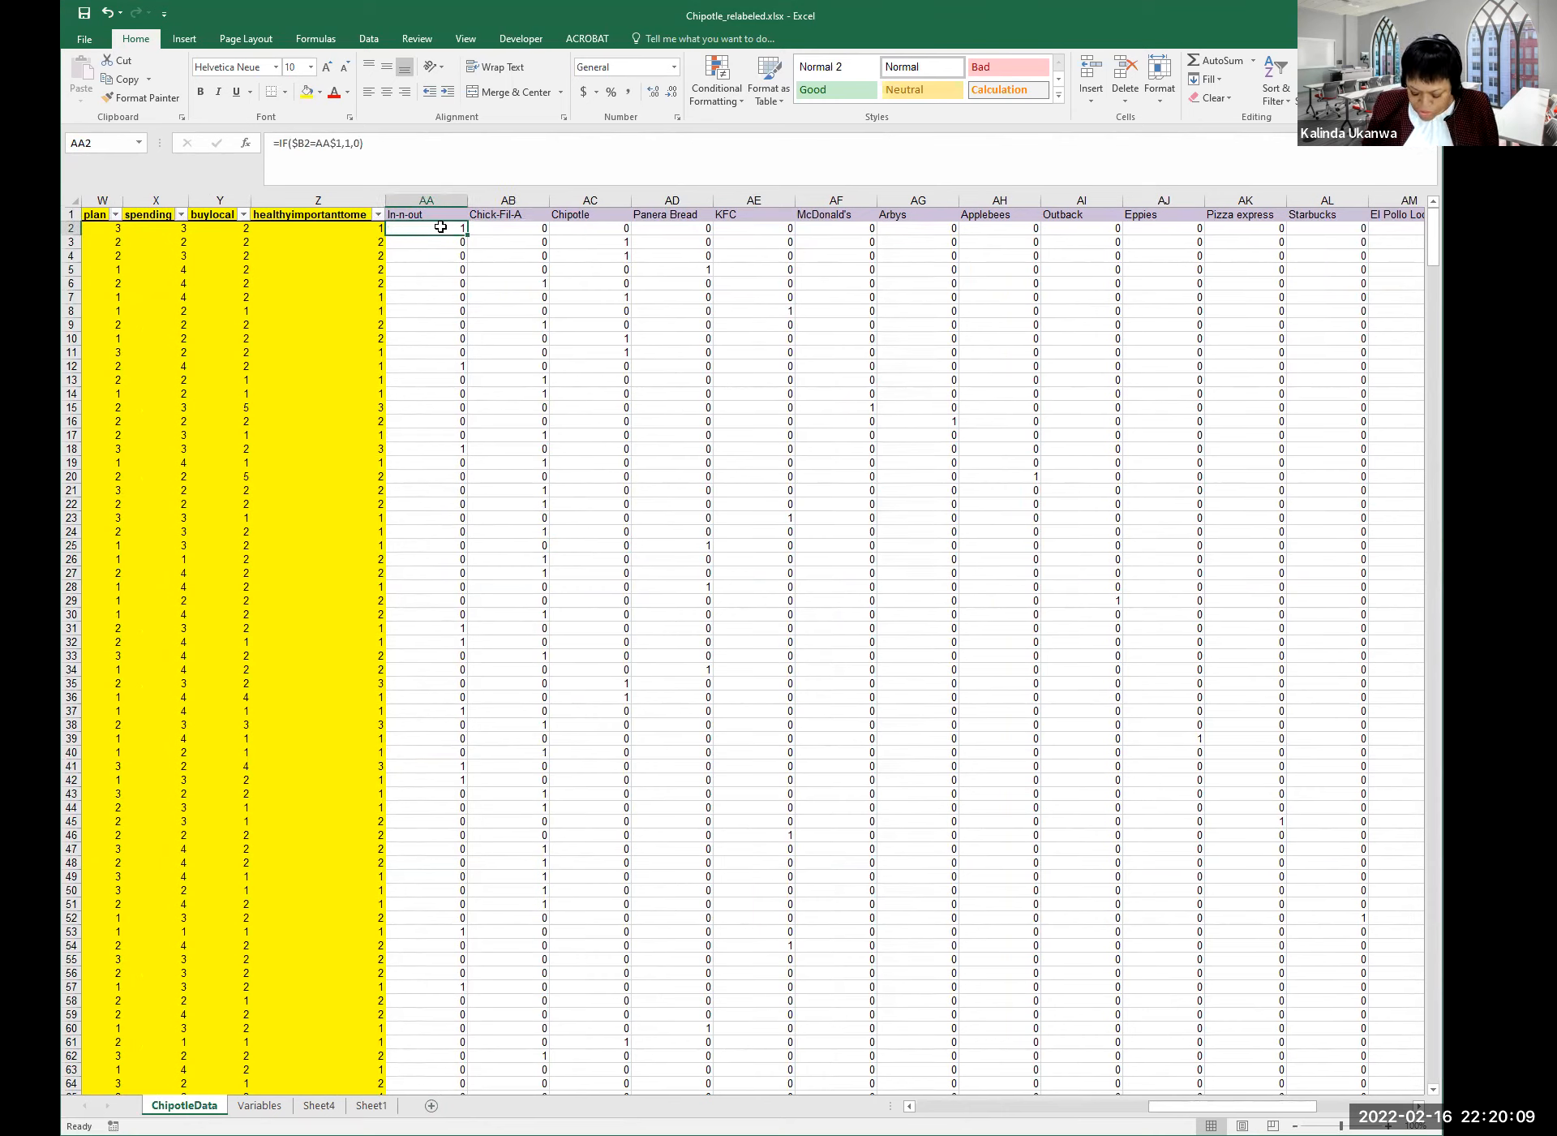
key(Right)
key(Right)
key(Right)
key(Right)
key(Right)
key(Right)
key(Right)
key(Right)
key(Right)
key(Right)
key(Right)
key(Right)
key(Right)
key(Right)
key(Right)
key(Right)
key(Right)
key(Right)
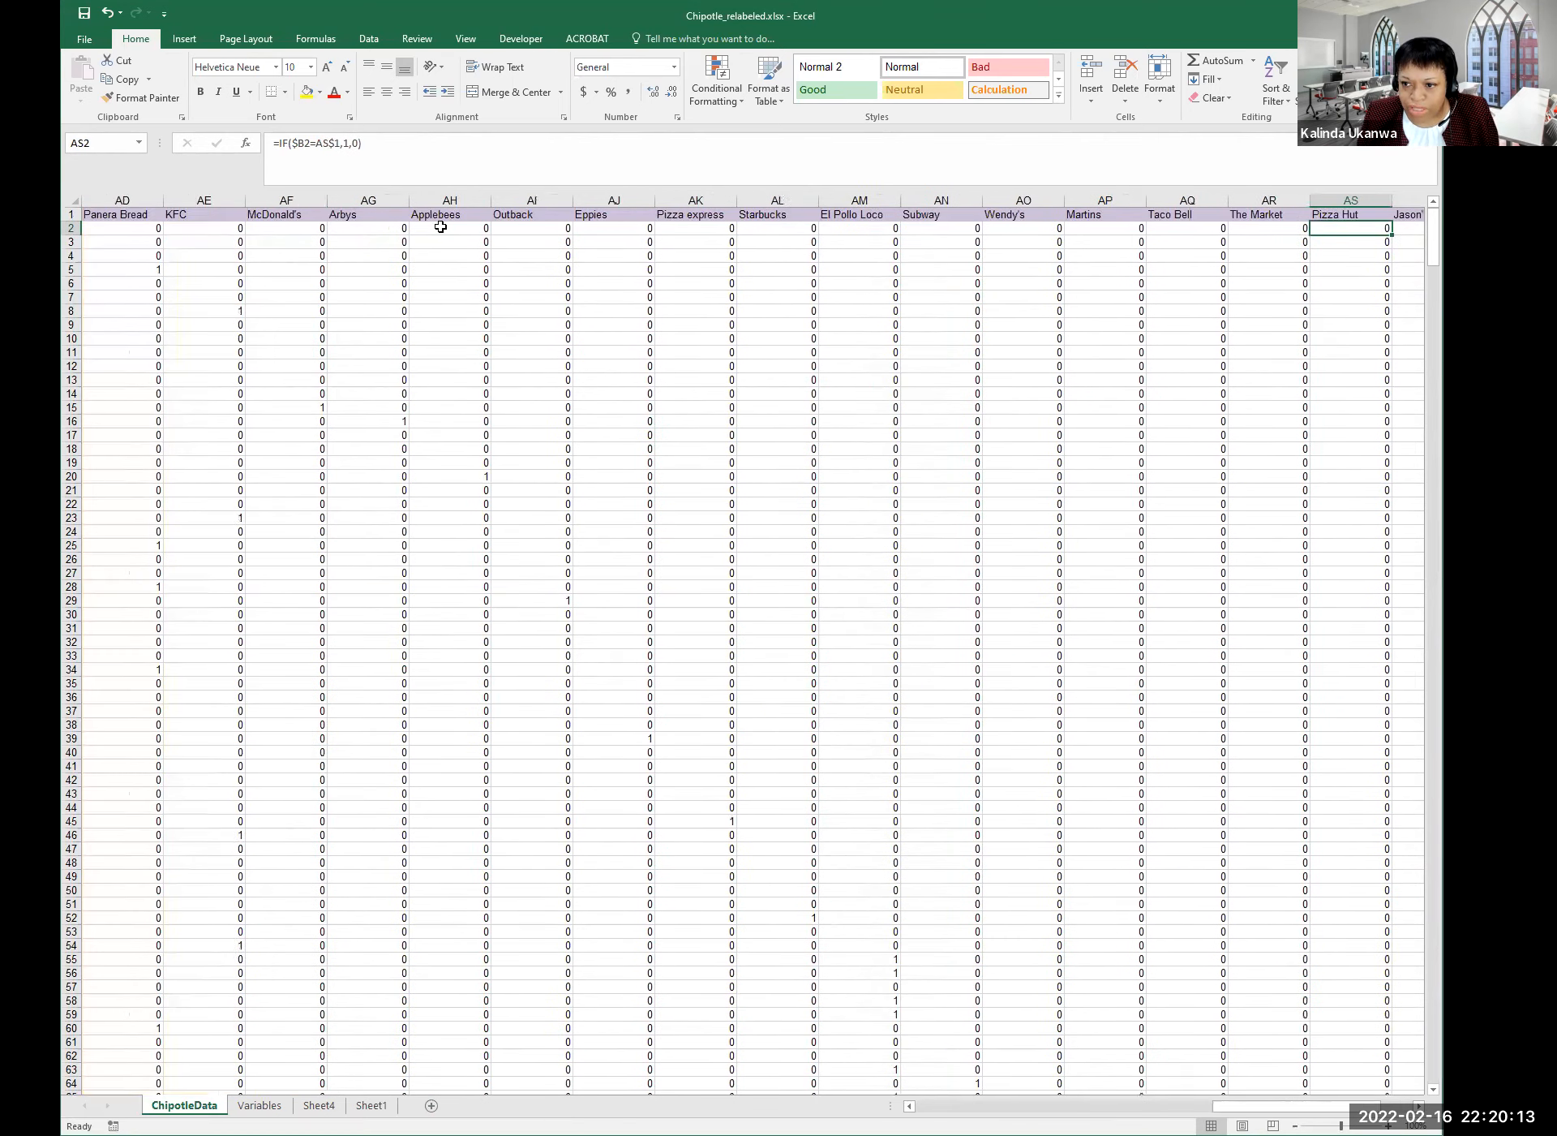
key(Right)
key(Right)
key(Right)
key(Left)
key(Left)
key(Left)
key(Left)
key(Left)
key(Left)
key(Left)
key(Left)
key(Left)
key(Left)
key(Left)
key(Left)
key(Left)
key(Left)
key(Left)
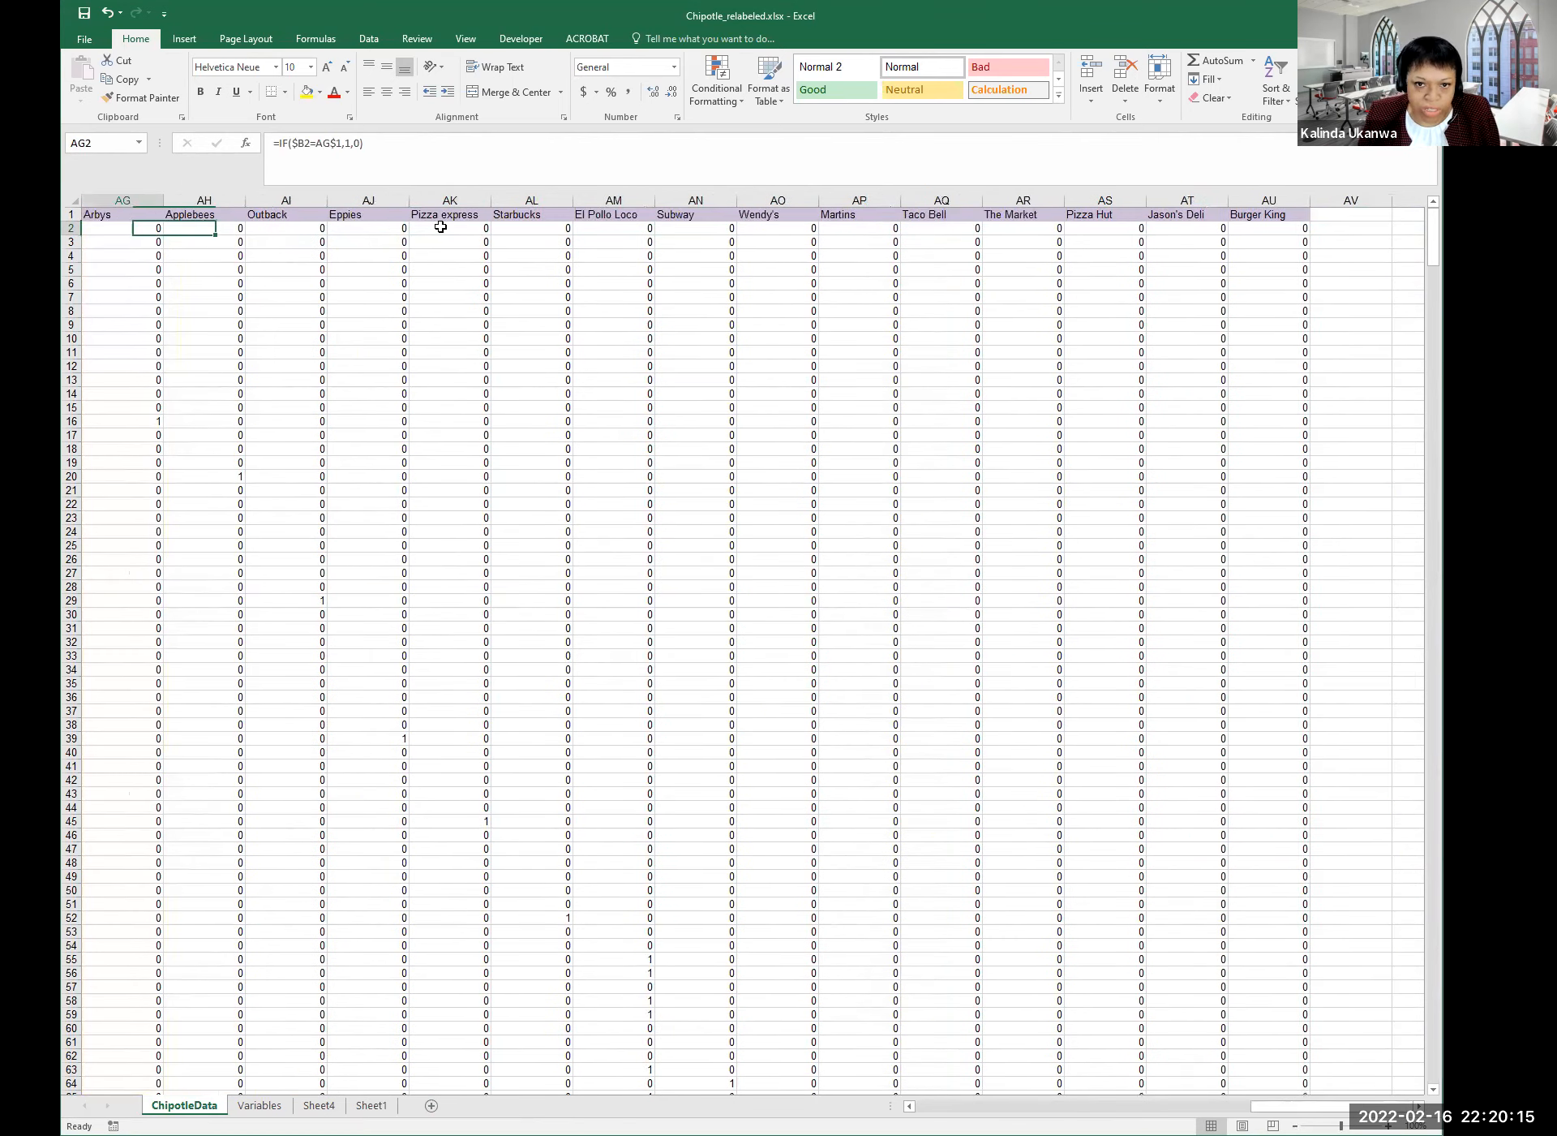
key(Left)
key(Left)
key(Left)
key(Left)
key(Left)
key(Left)
key(Left)
key(Left)
key(Left)
key(Left)
key(Left)
key(Left)
key(Left)
key(Left)
key(Left)
key(Left)
key(Left)
key(Left)
key(Left)
key(Left)
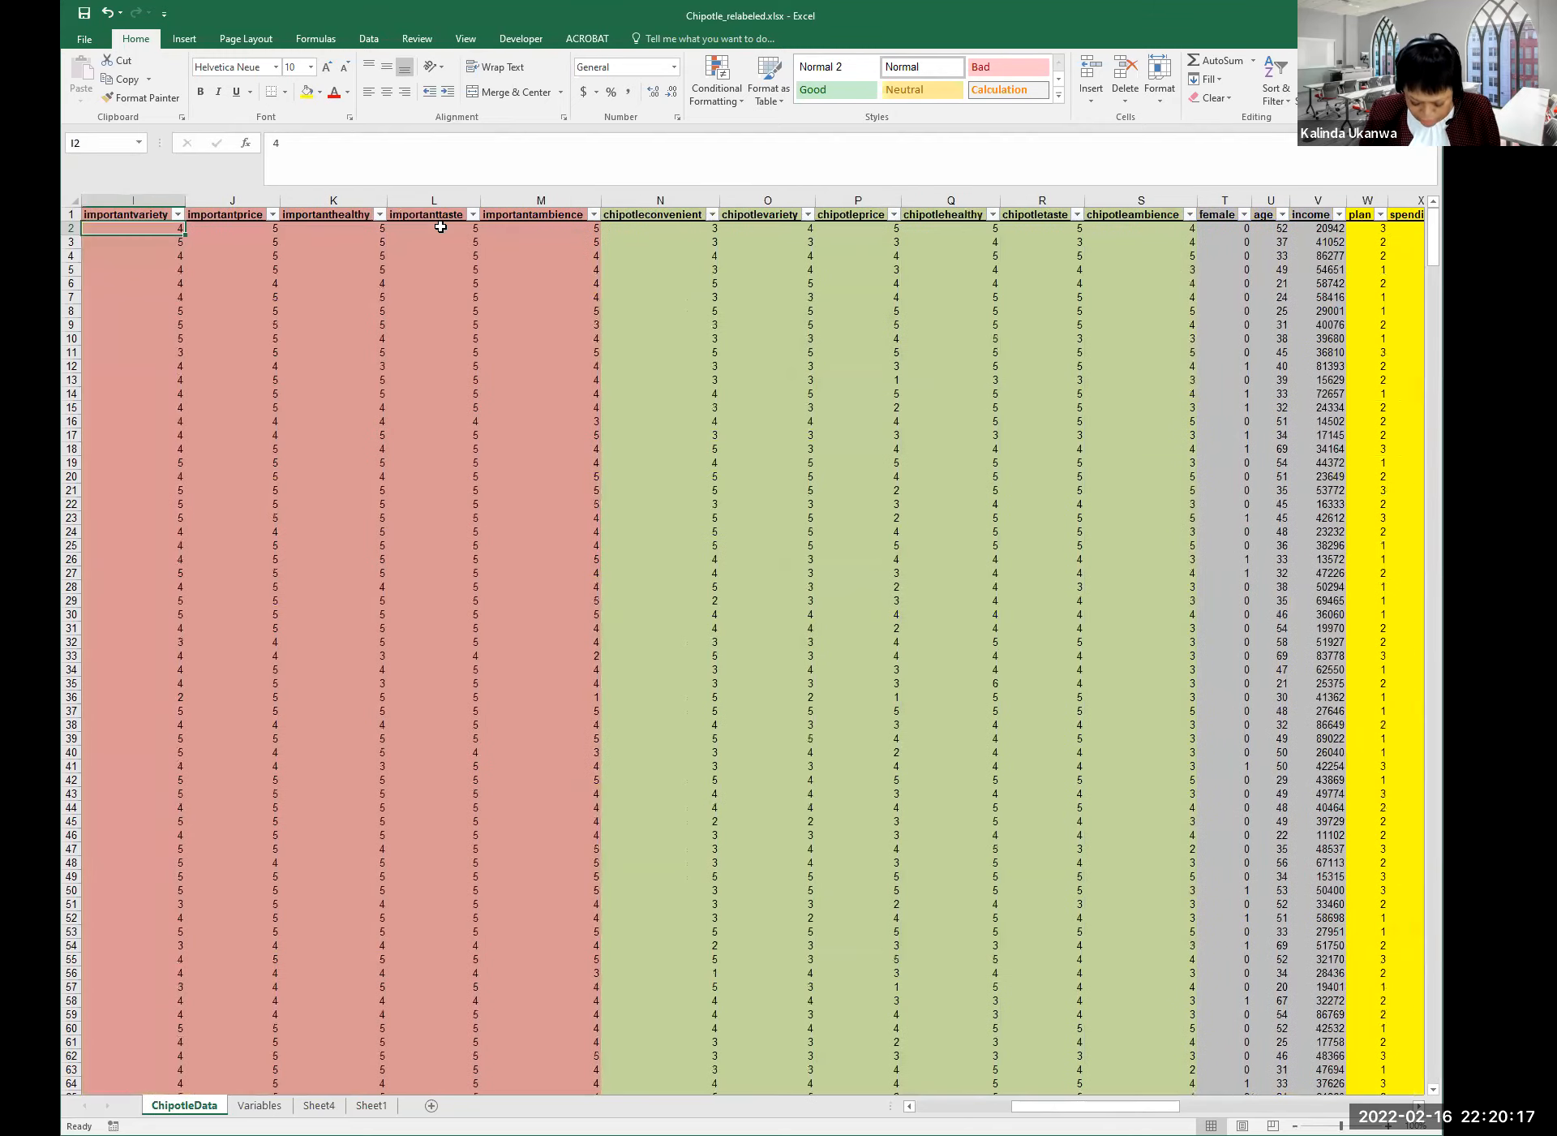
key(Left)
key(Left)
key(Left)
key(Left)
key(Left)
key(Left)
key(Left)
key(Left)
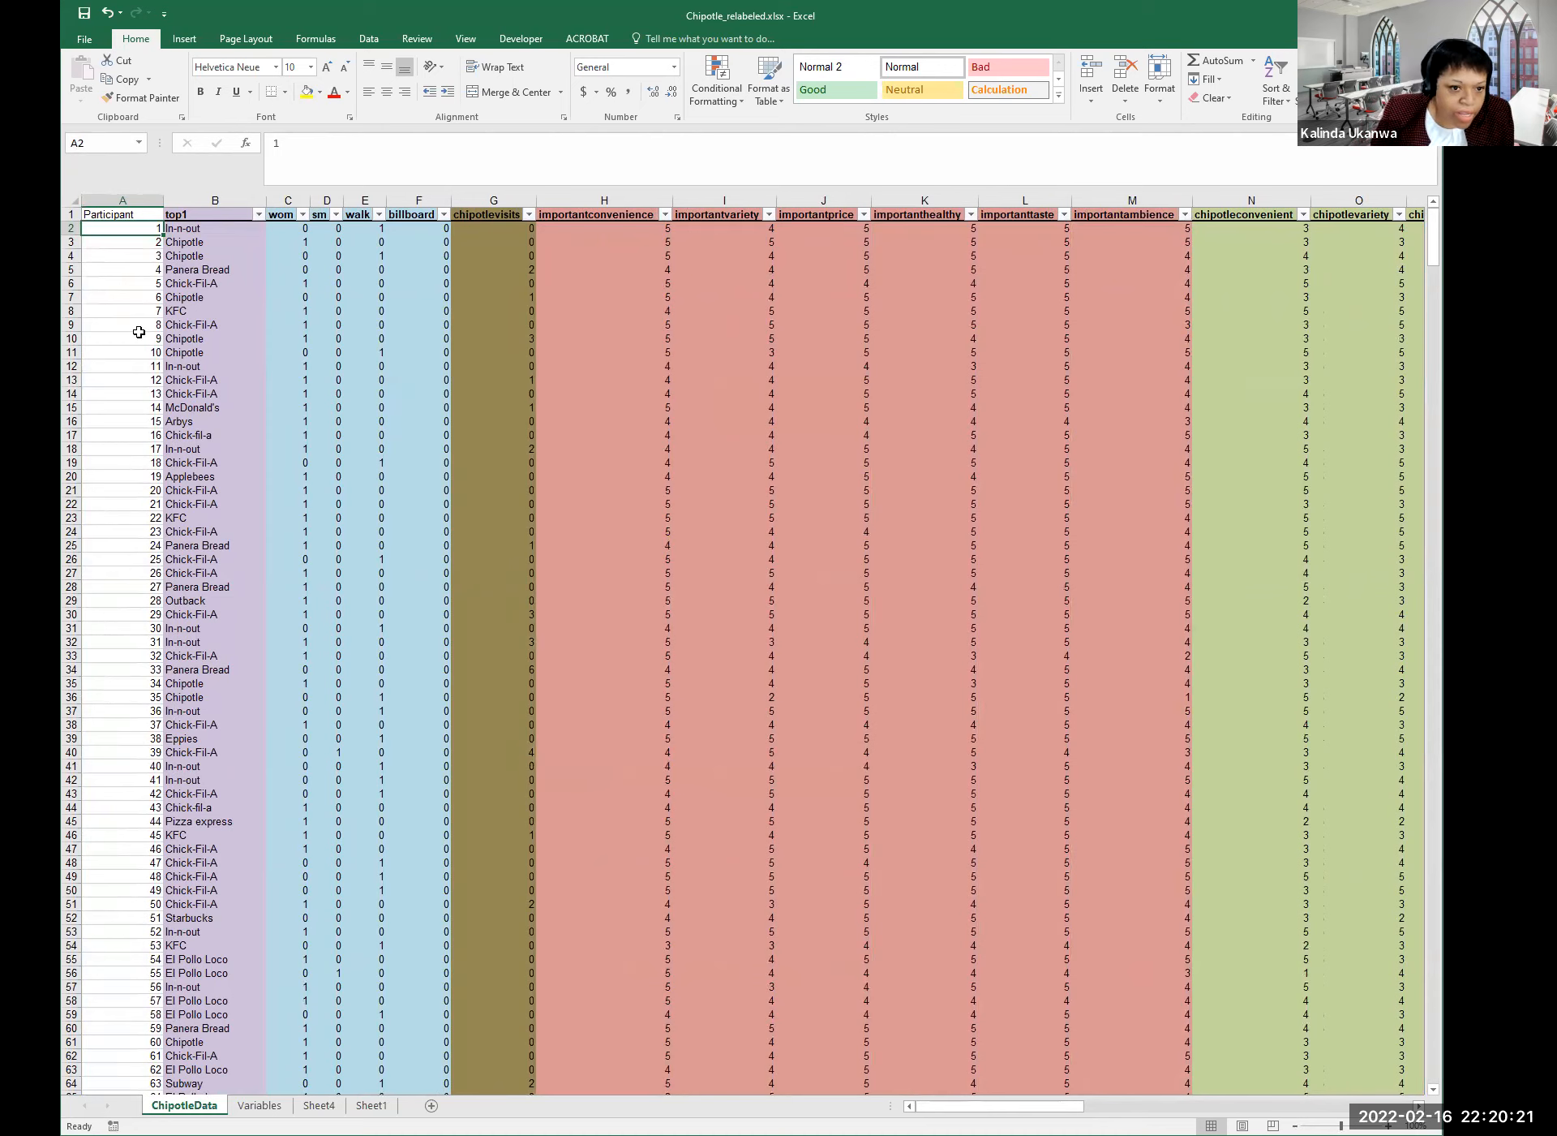
Select the Participant column and browse participant entries such as 5 and 25.
click(121, 200)
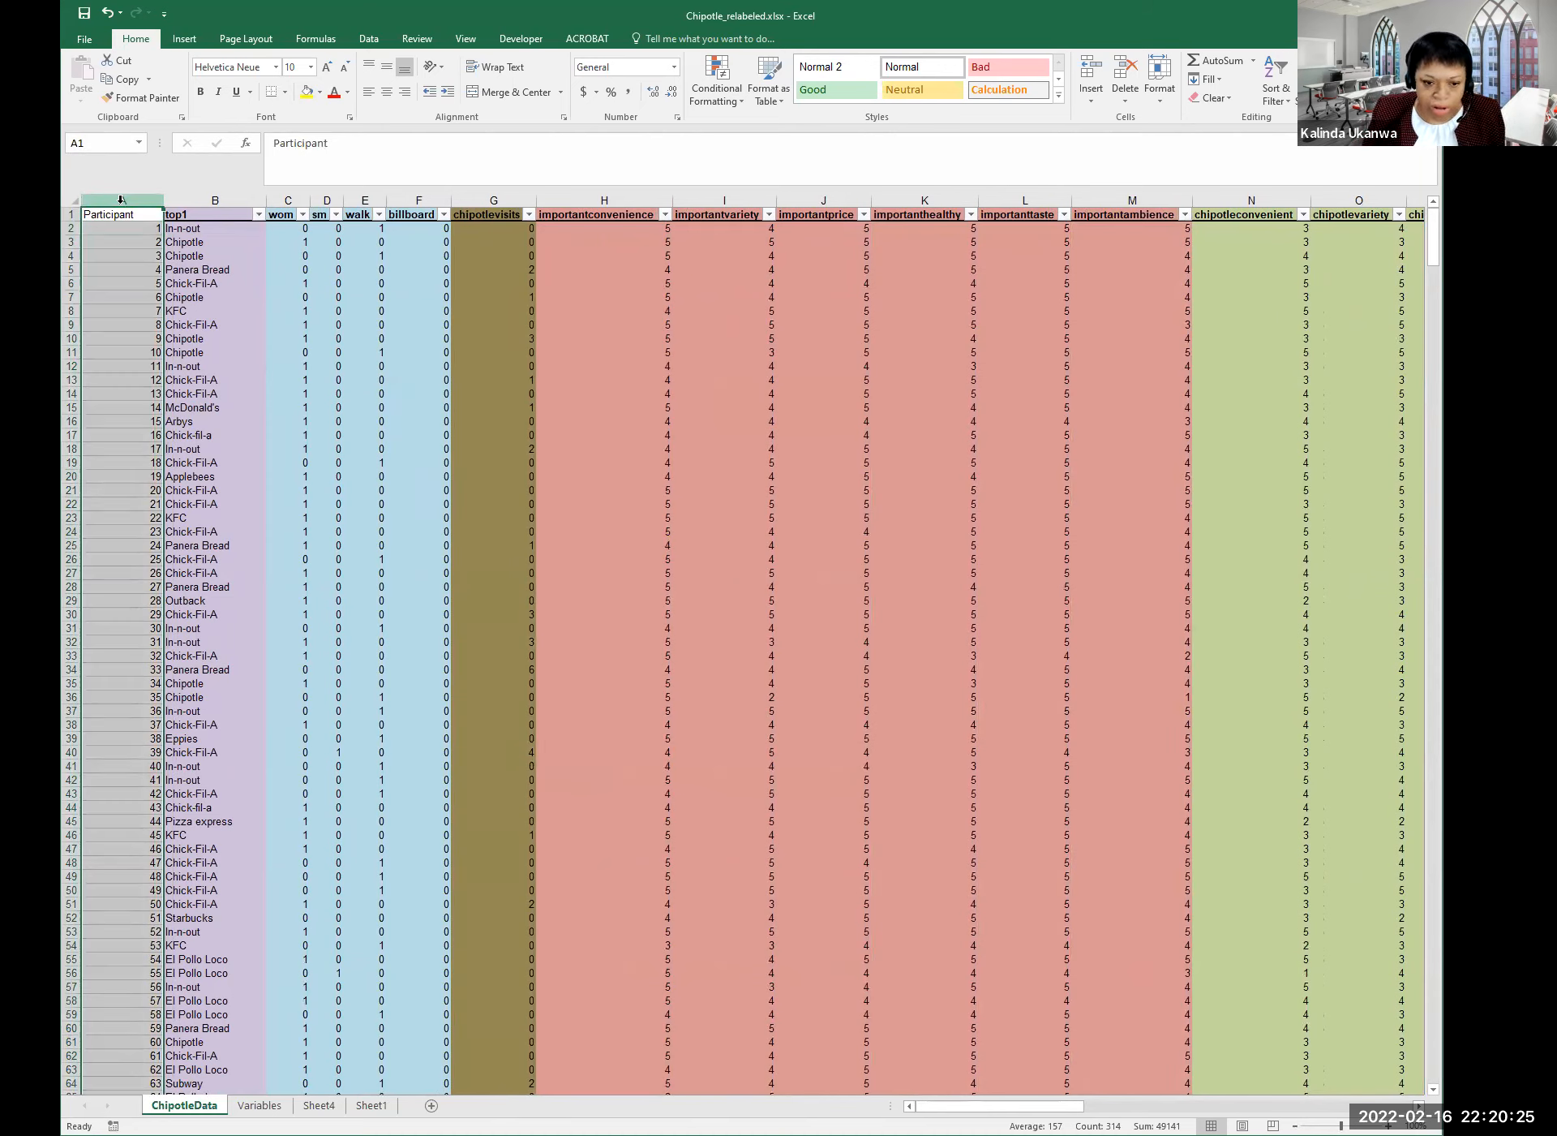
click(139, 558)
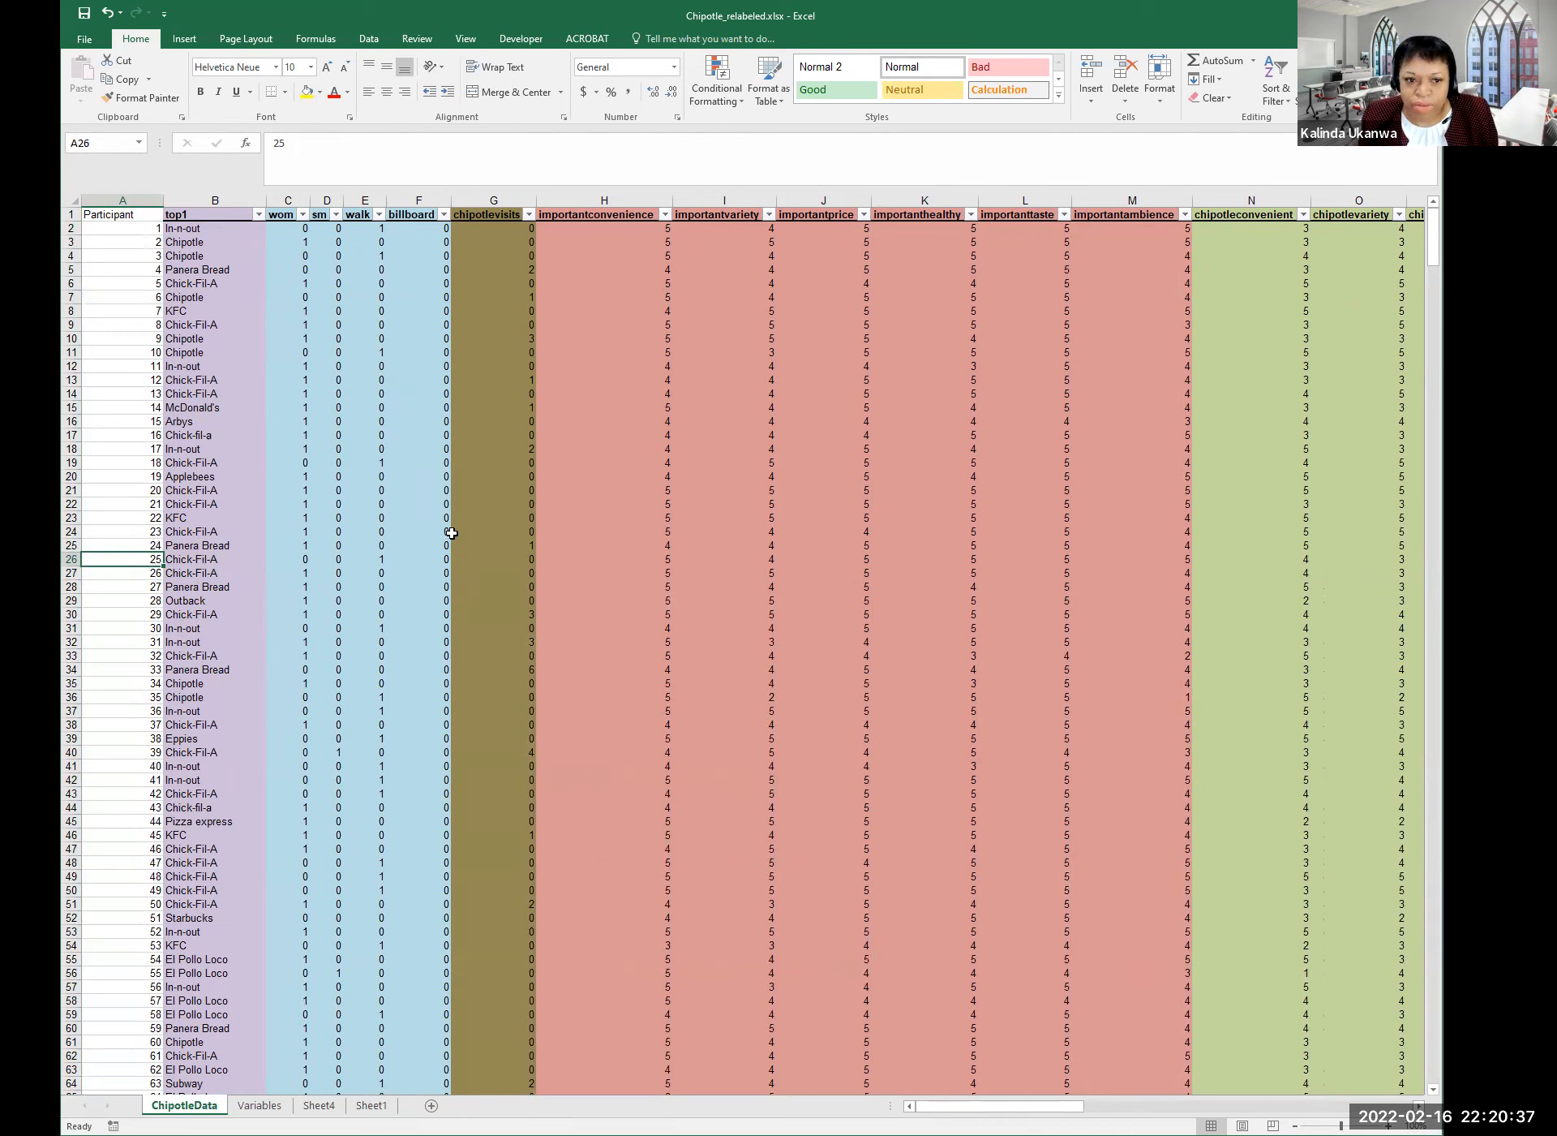
click(135, 285)
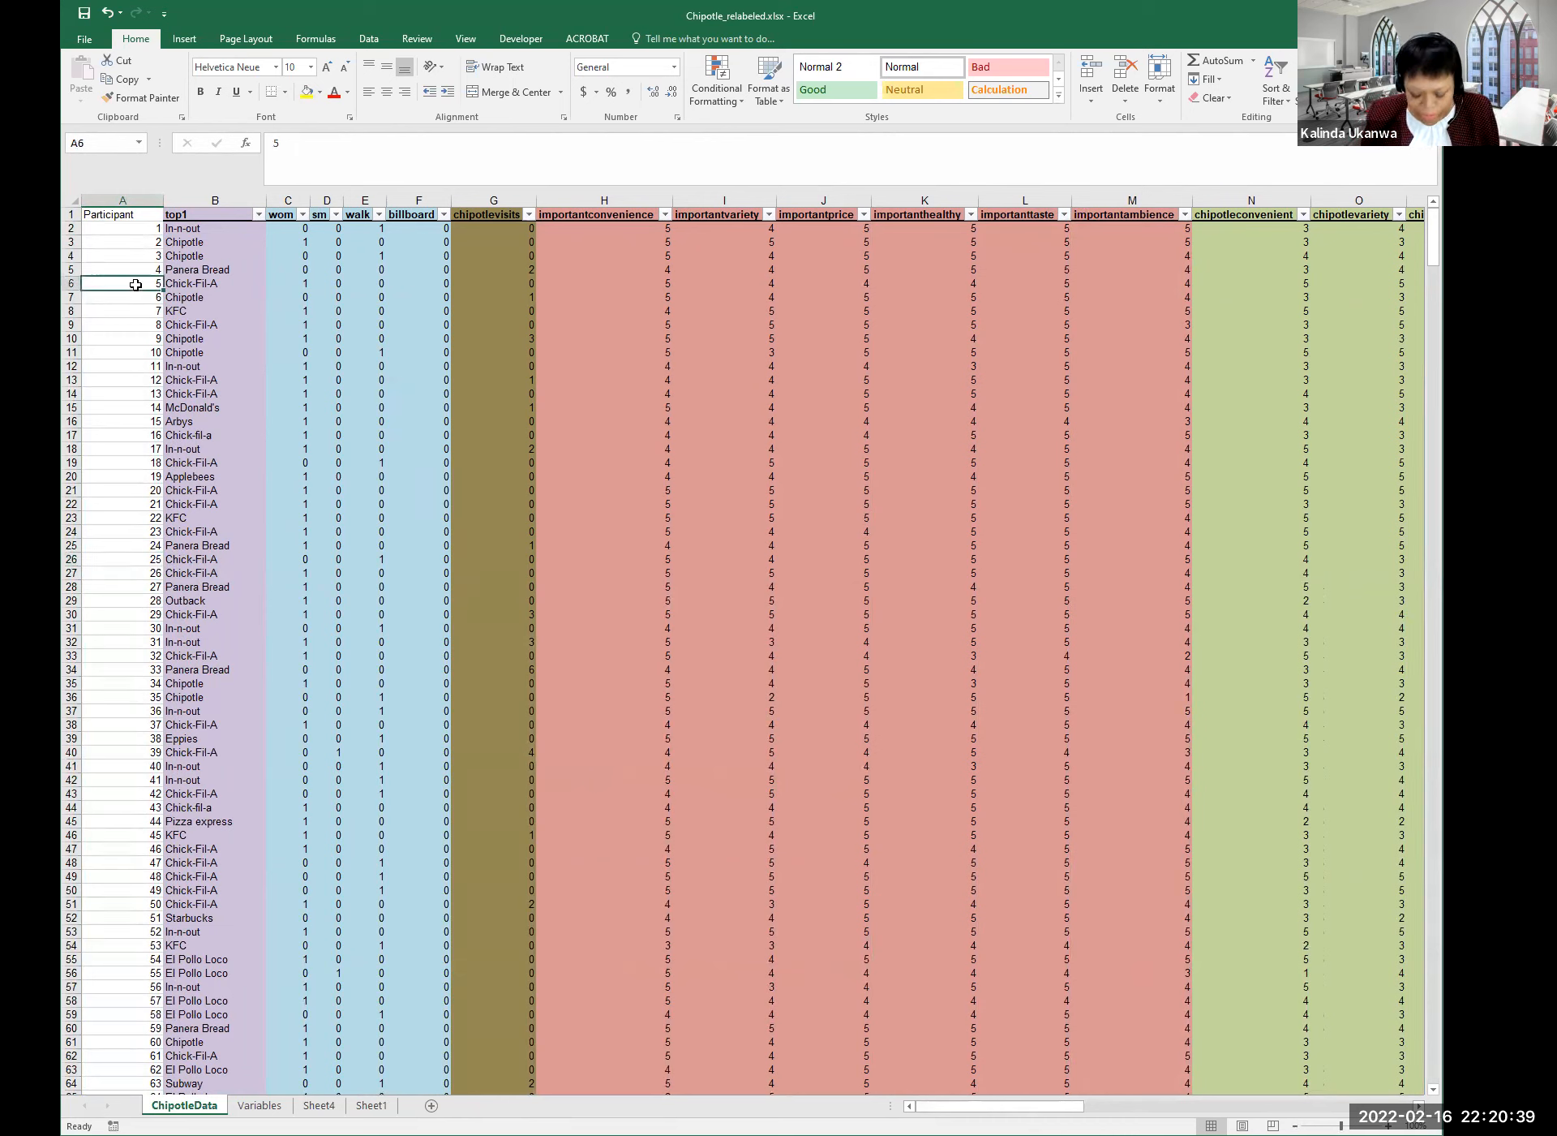
key(Up)
key(Up)
key(Up)
key(Up)
key(Up)
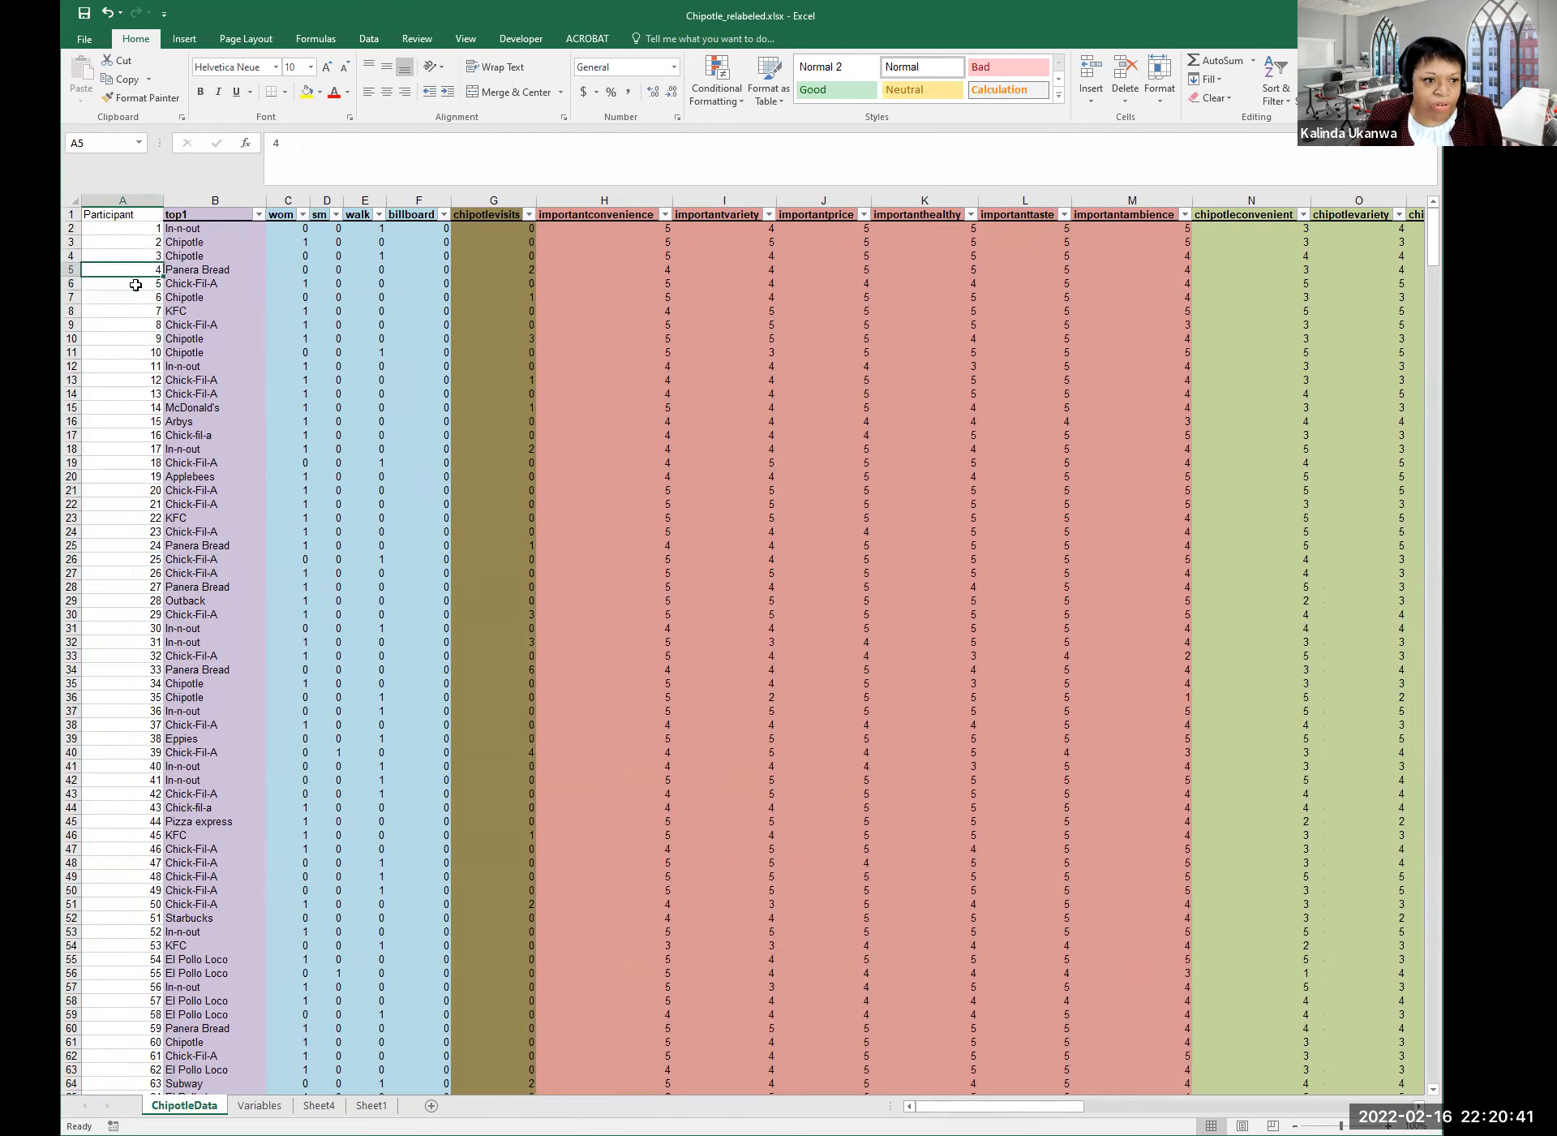
key(Down)
key(Down)
key(Down)
key(Down)
key(Down)
key(Down)
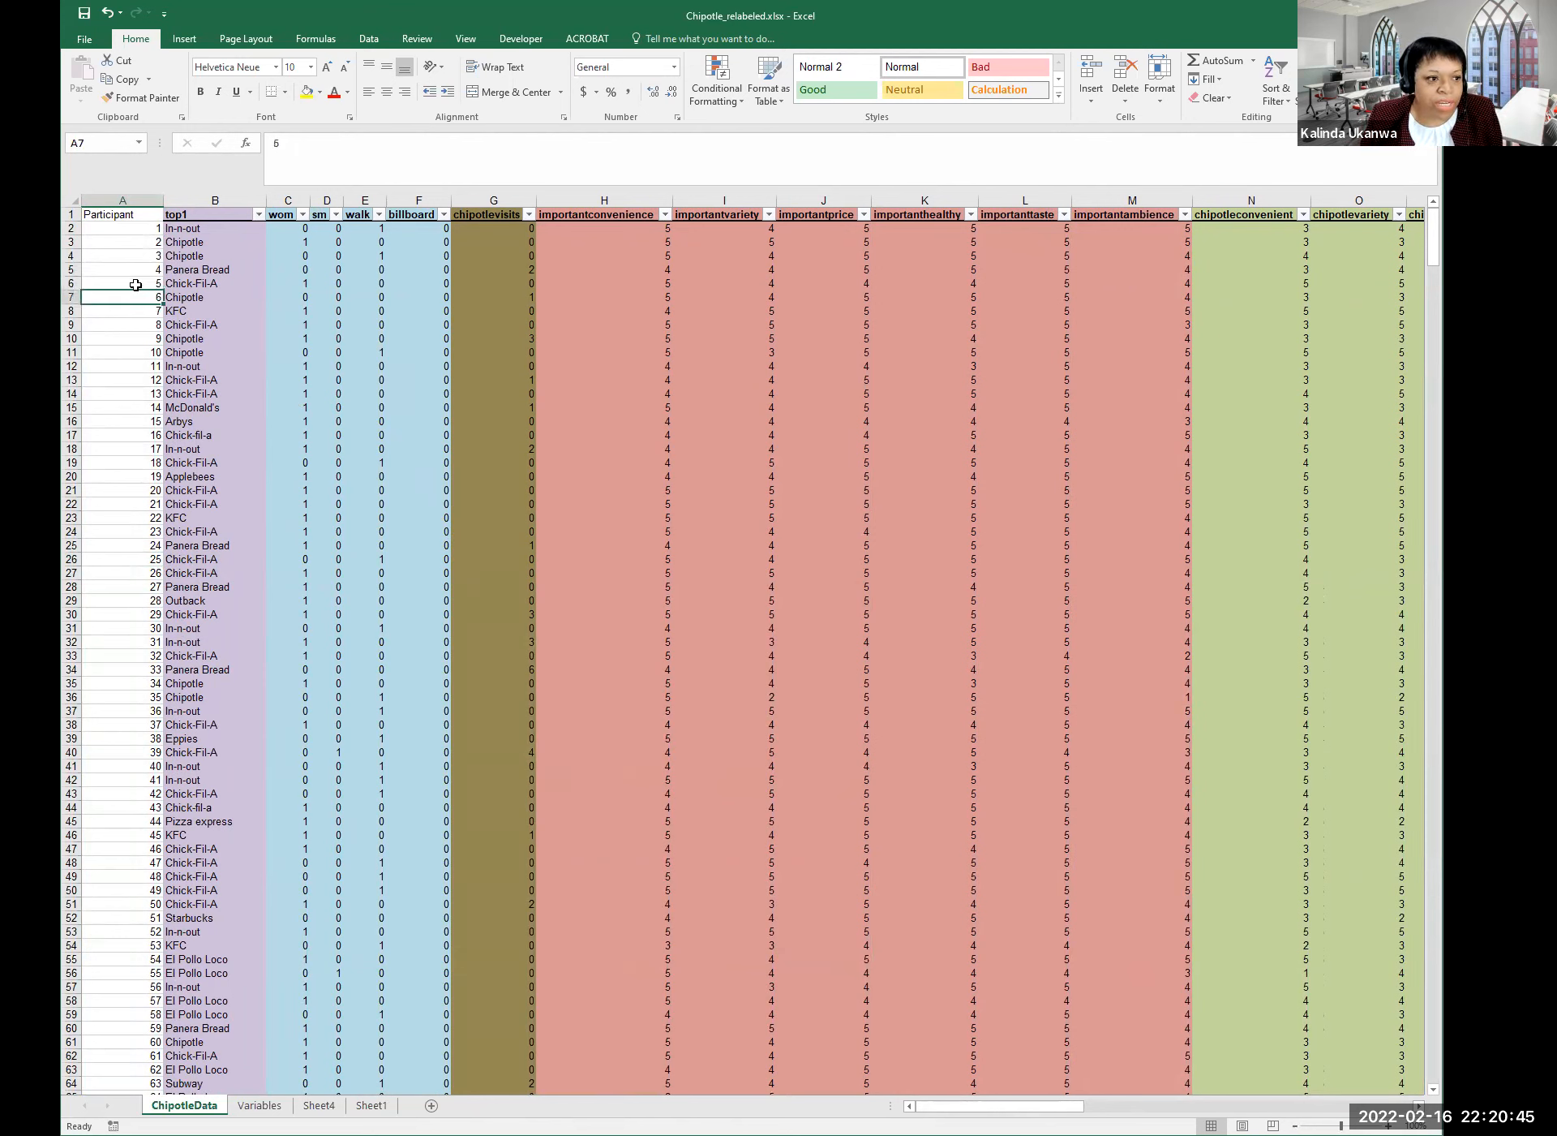
key(Up)
key(Up)
key(Up)
key(Up)
key(Up)
key(Up)
key(Down)
key(Down)
Step through participants 1–4, then jump right past Burger King to the empty columns.
key(Right)
key(Right)
key(Right)
key(Right)
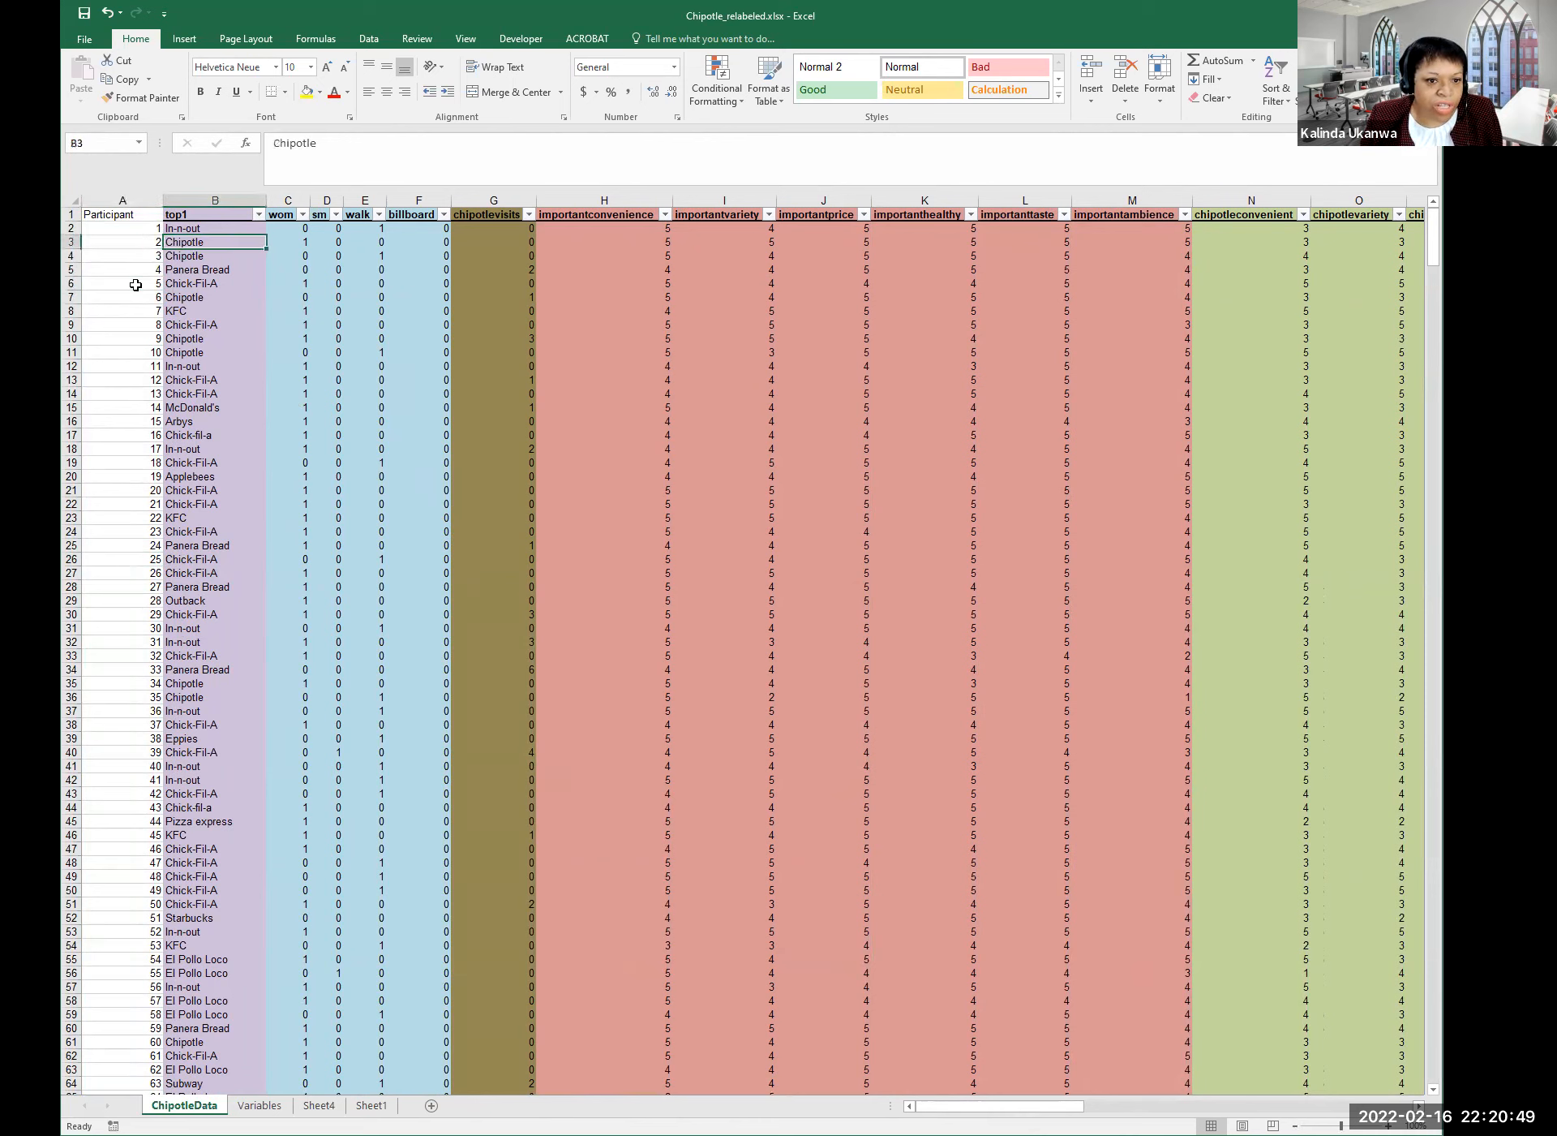
key(Left)
key(Left)
key(Left)
key(Left)
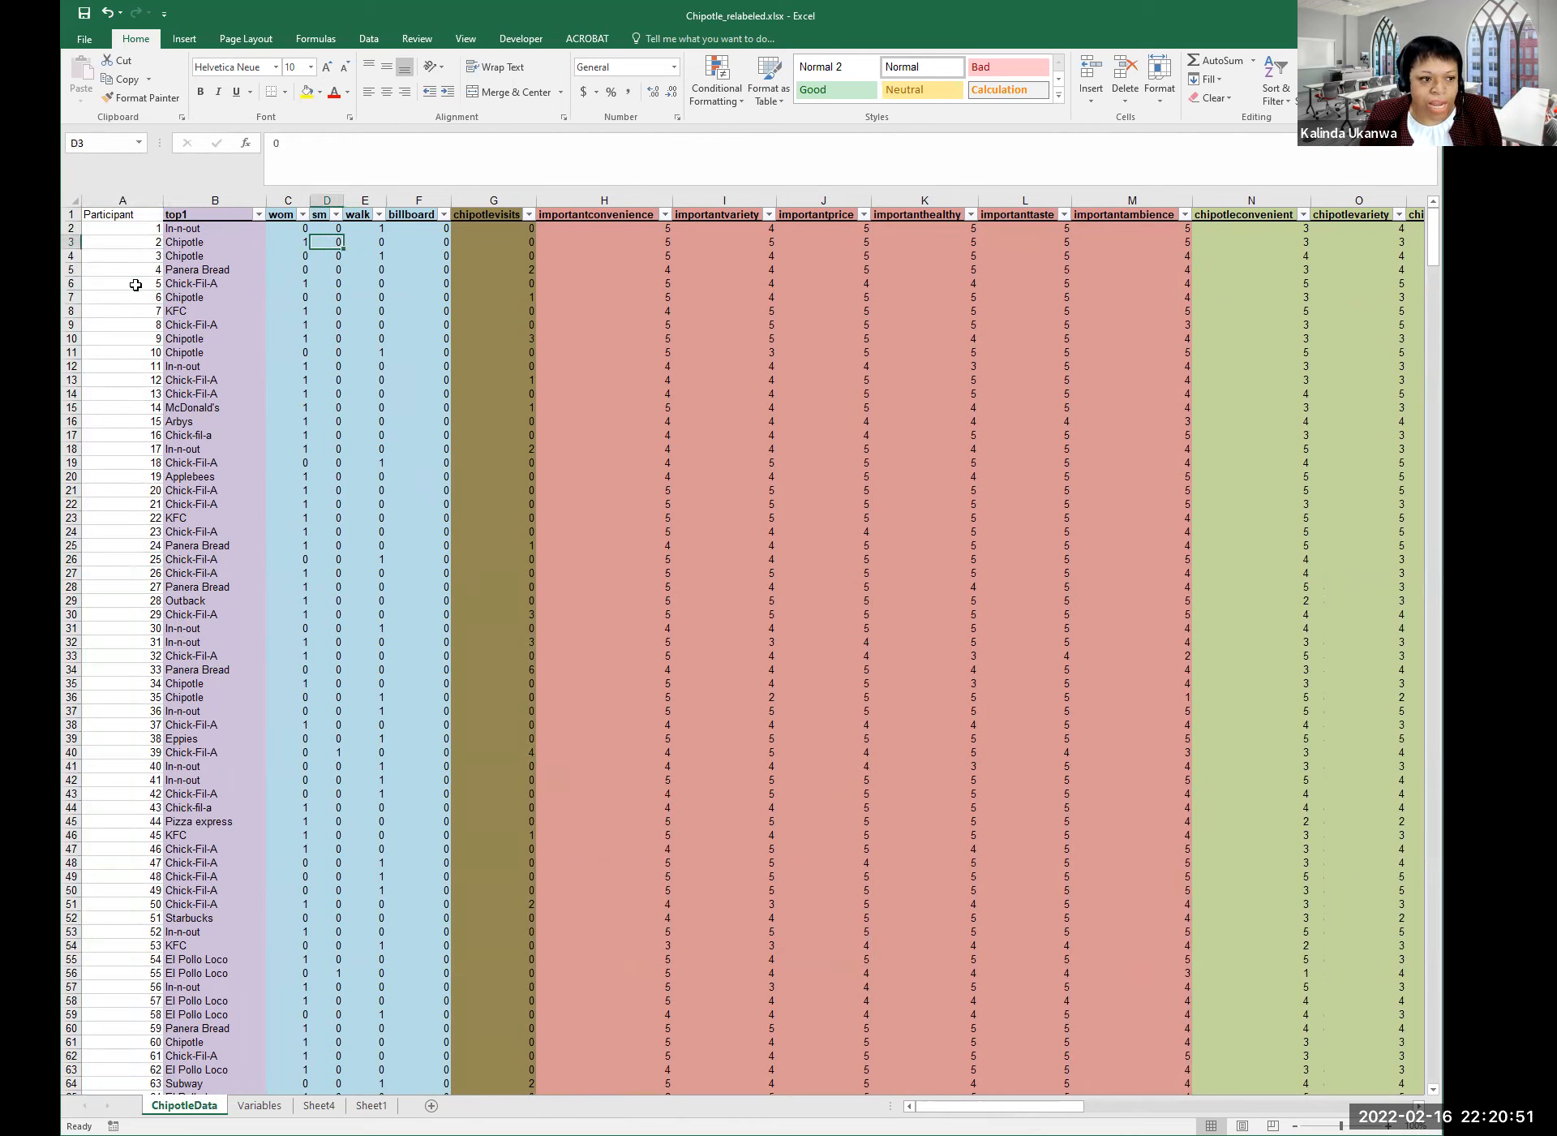
key(Up)
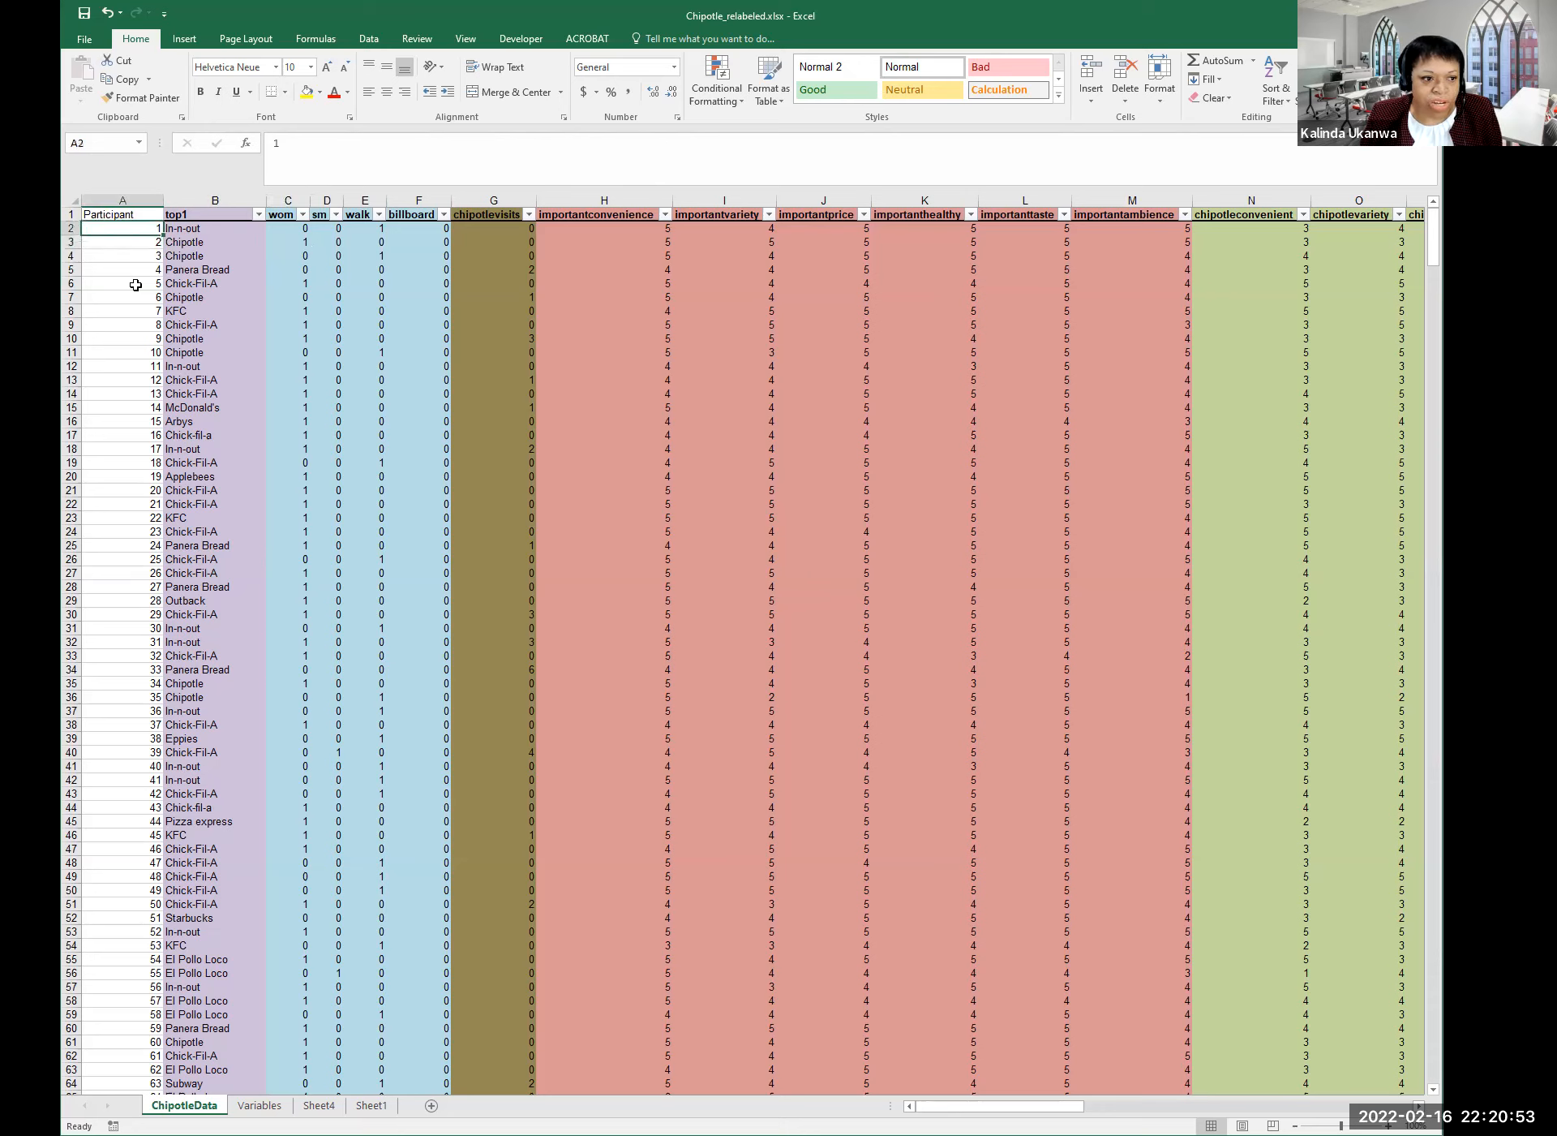
key(Down)
key(Down)
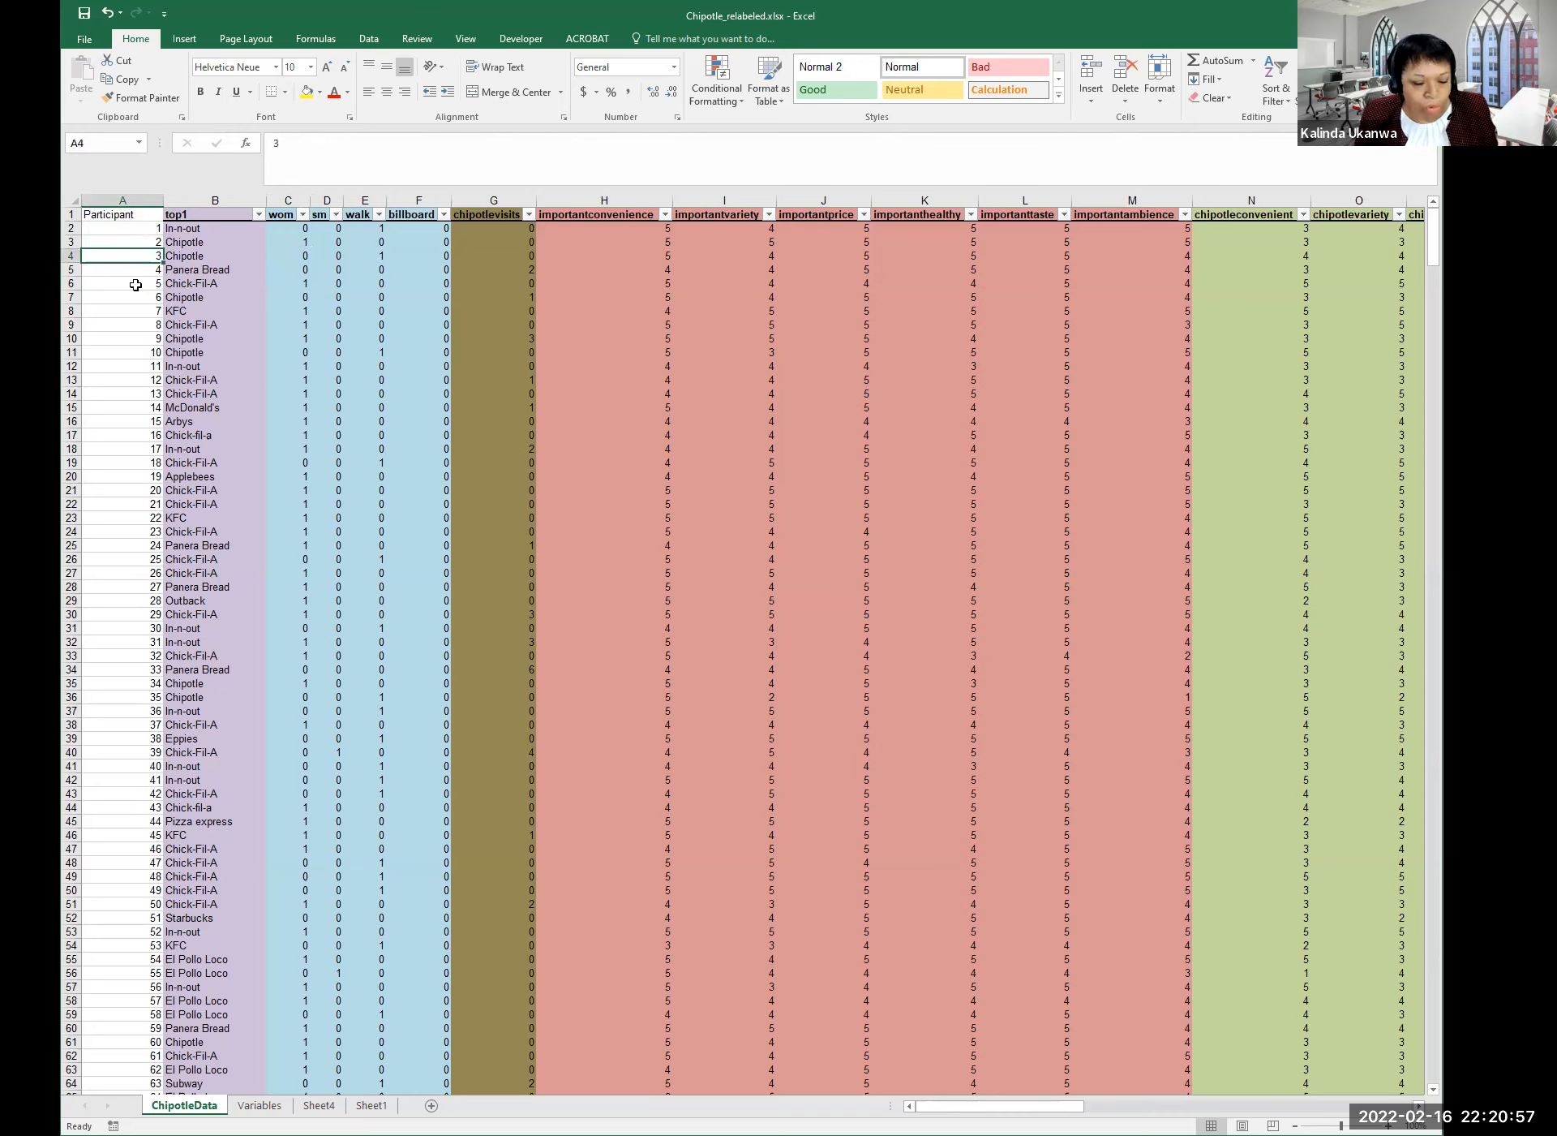
key(Down)
key(Down)
key(Up)
key(Up)
key(Up)
key(Up)
key(Up)
key(Down)
key(Down)
key(Down)
key(Down)
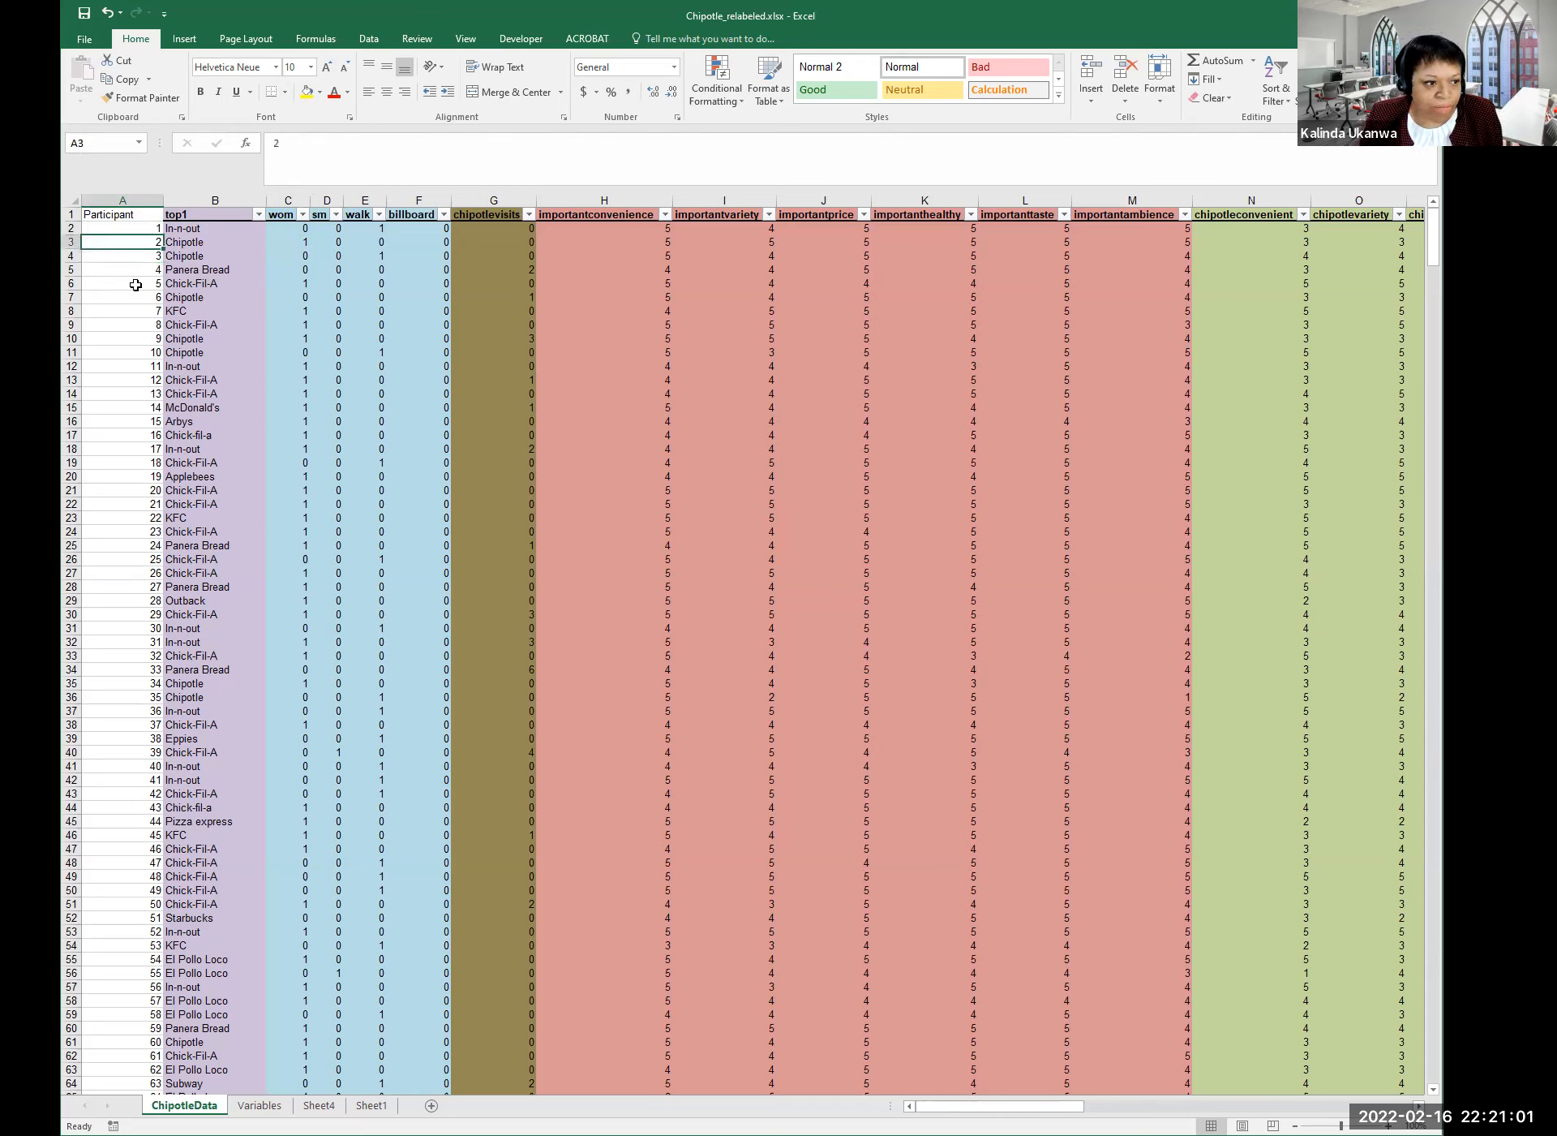
key(Right)
key(Right)
key(Right)
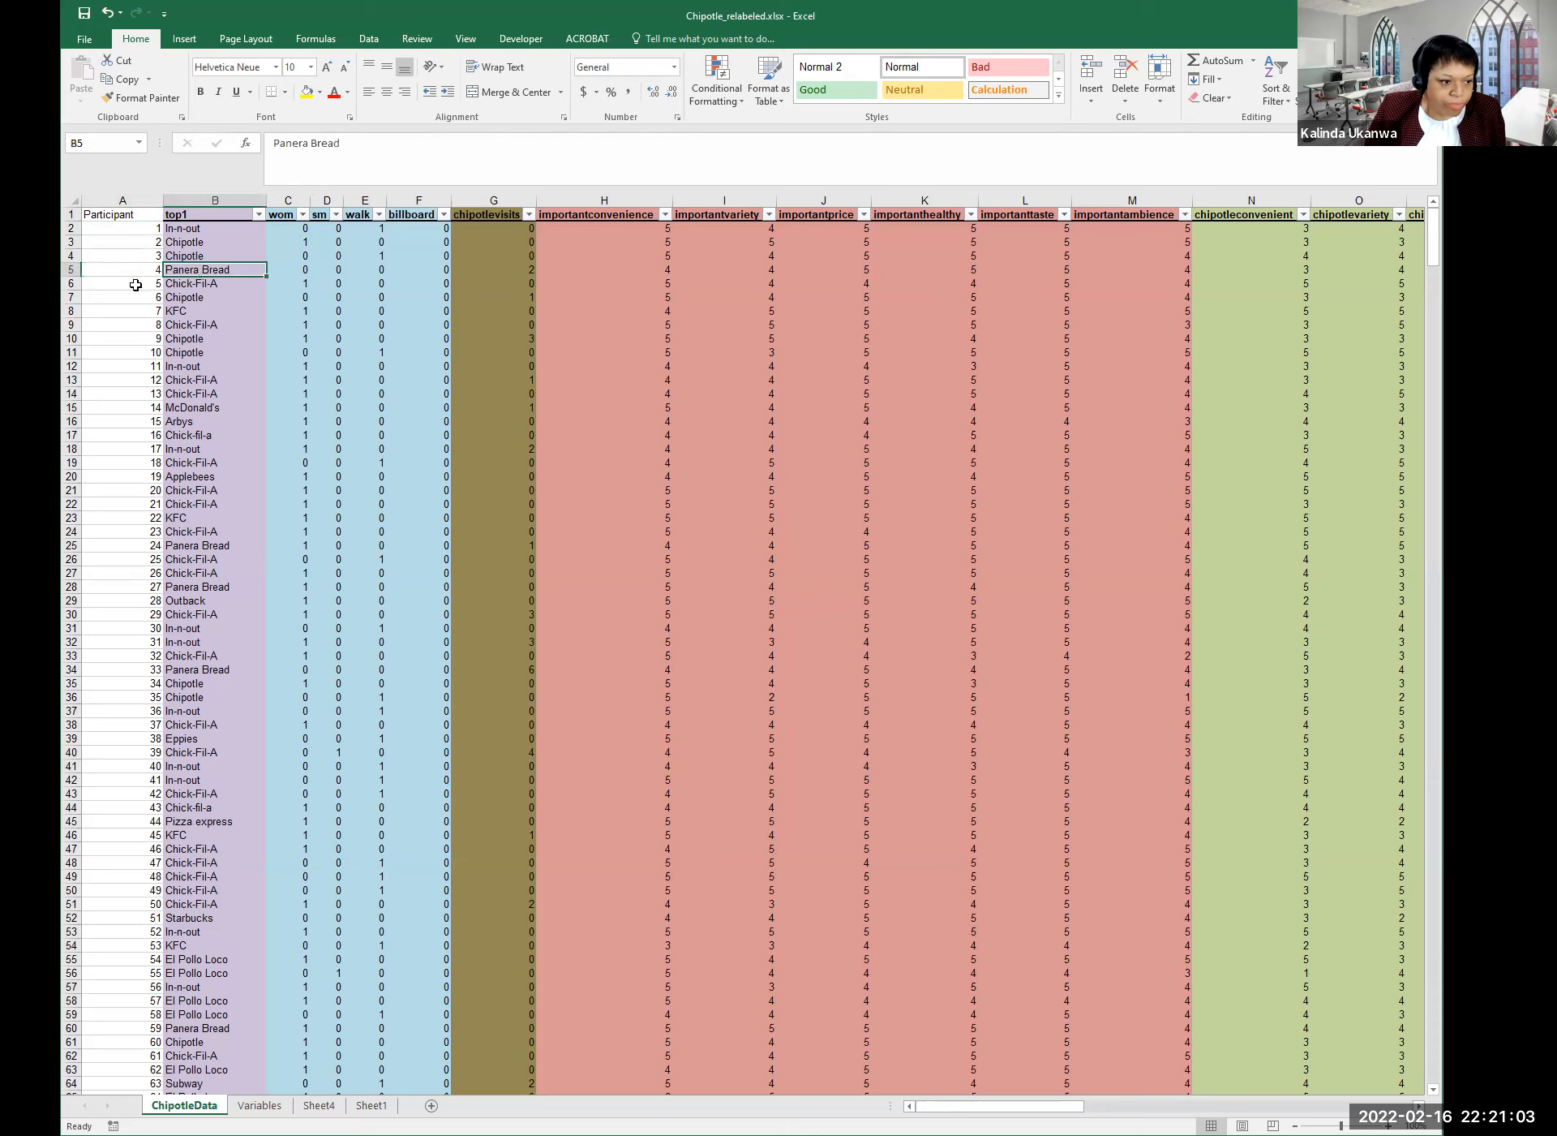
key(Right)
key(Right)
key(Right)
key(Right)
key(Right)
key(Right)
key(Right)
key(Right)
key(Right)
key(Right)
key(Right)
key(Right)
key(Right)
key(Right)
key(Right)
key(Right)
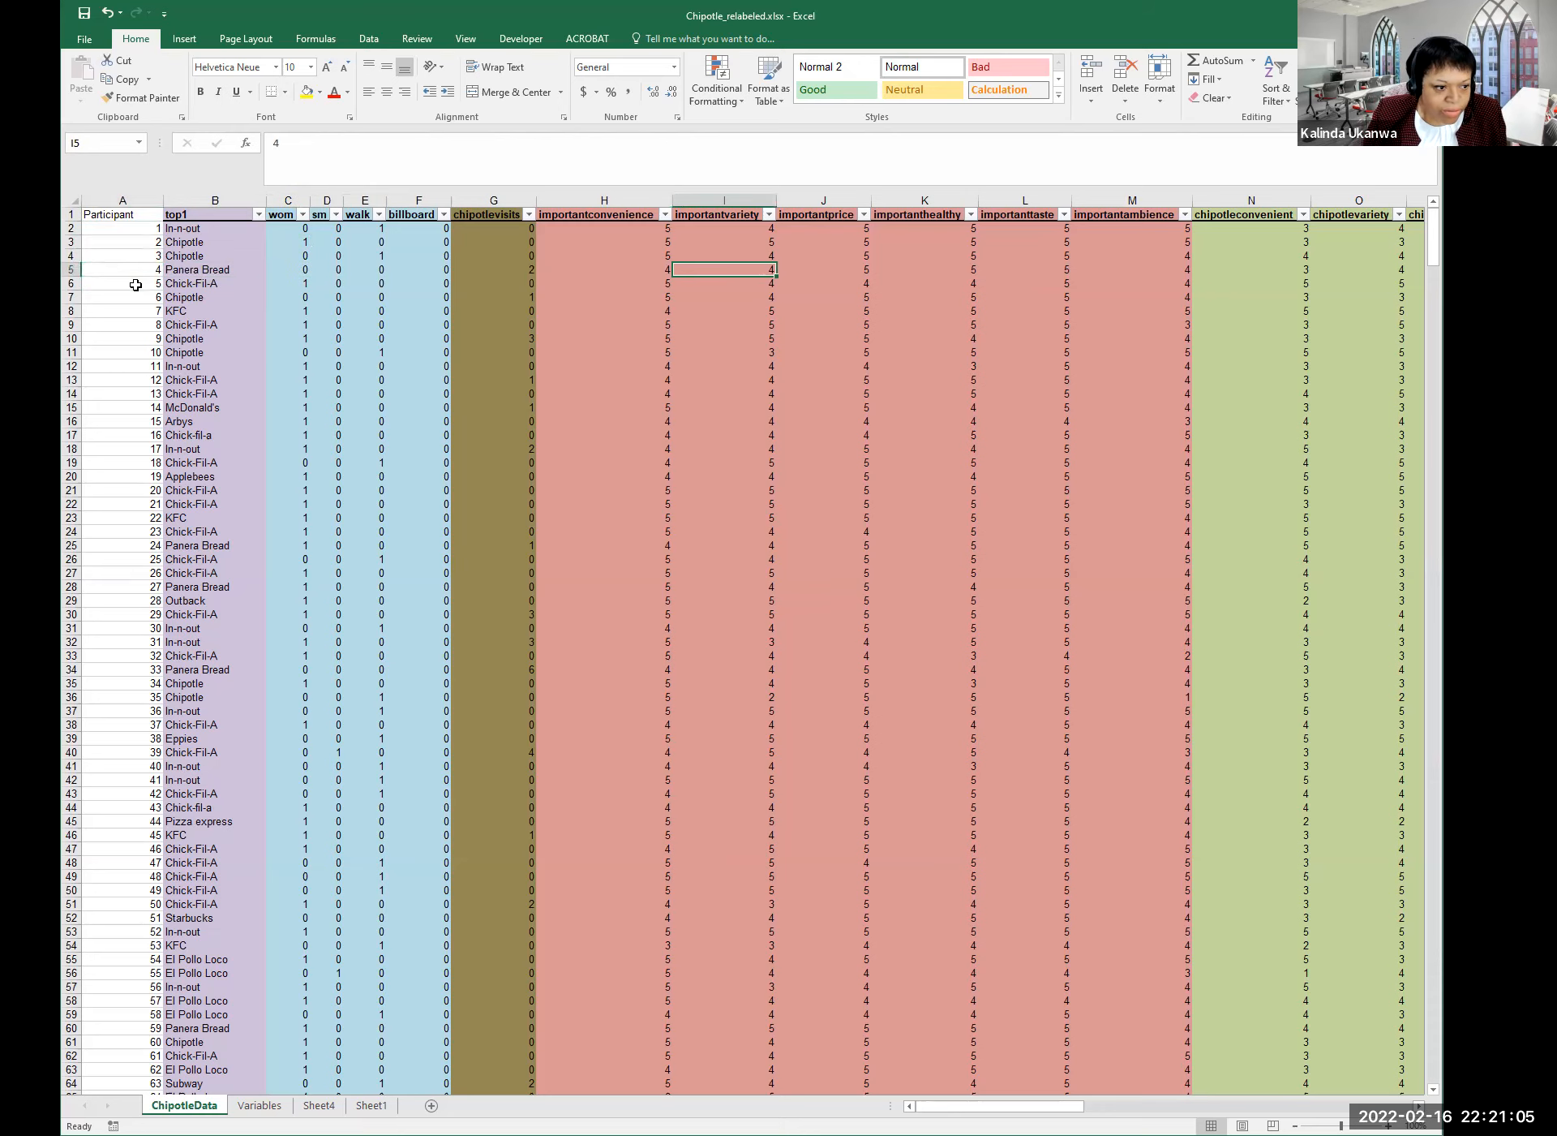
key(Right)
key(Right)
key(Right)
key(Right)
key(Right)
key(Right)
key(Right)
key(Right)
key(Right)
key(Right)
key(Right)
key(Right)
key(Right)
key(Right)
key(Right)
key(Right)
key(Right)
key(Right)
key(Right)
key(Right)
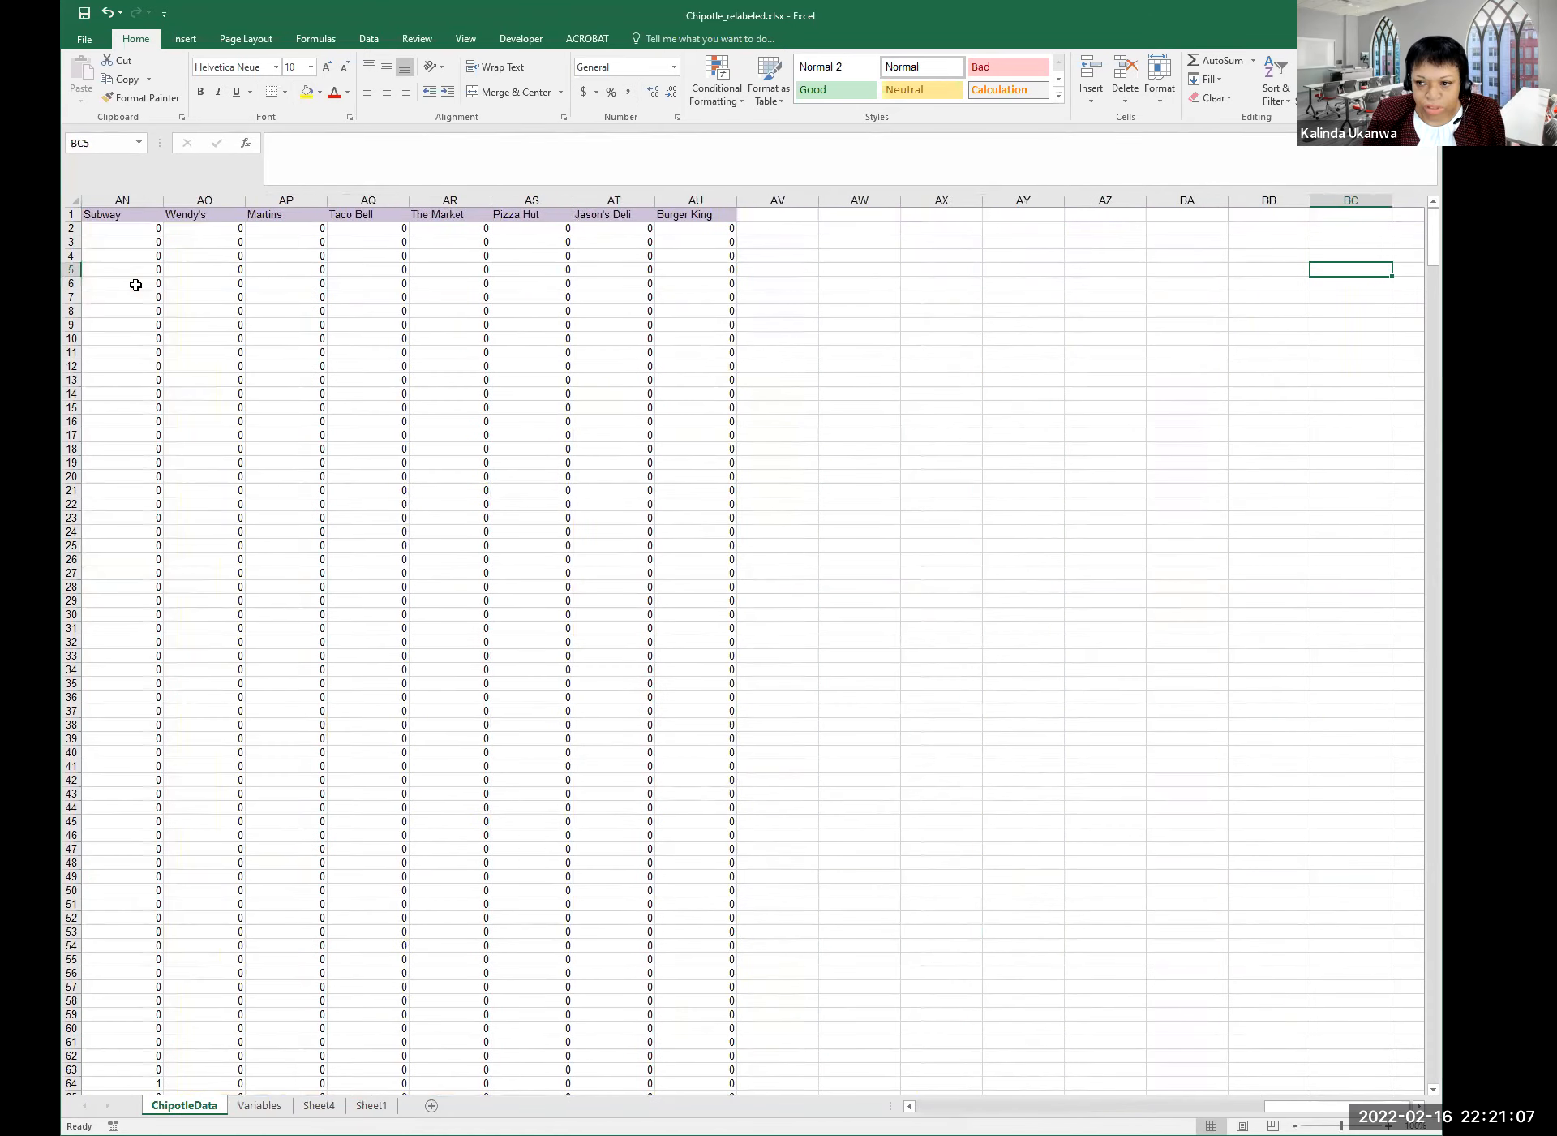
key(Left)
key(Left)
key(Up)
key(Up)
key(Right)
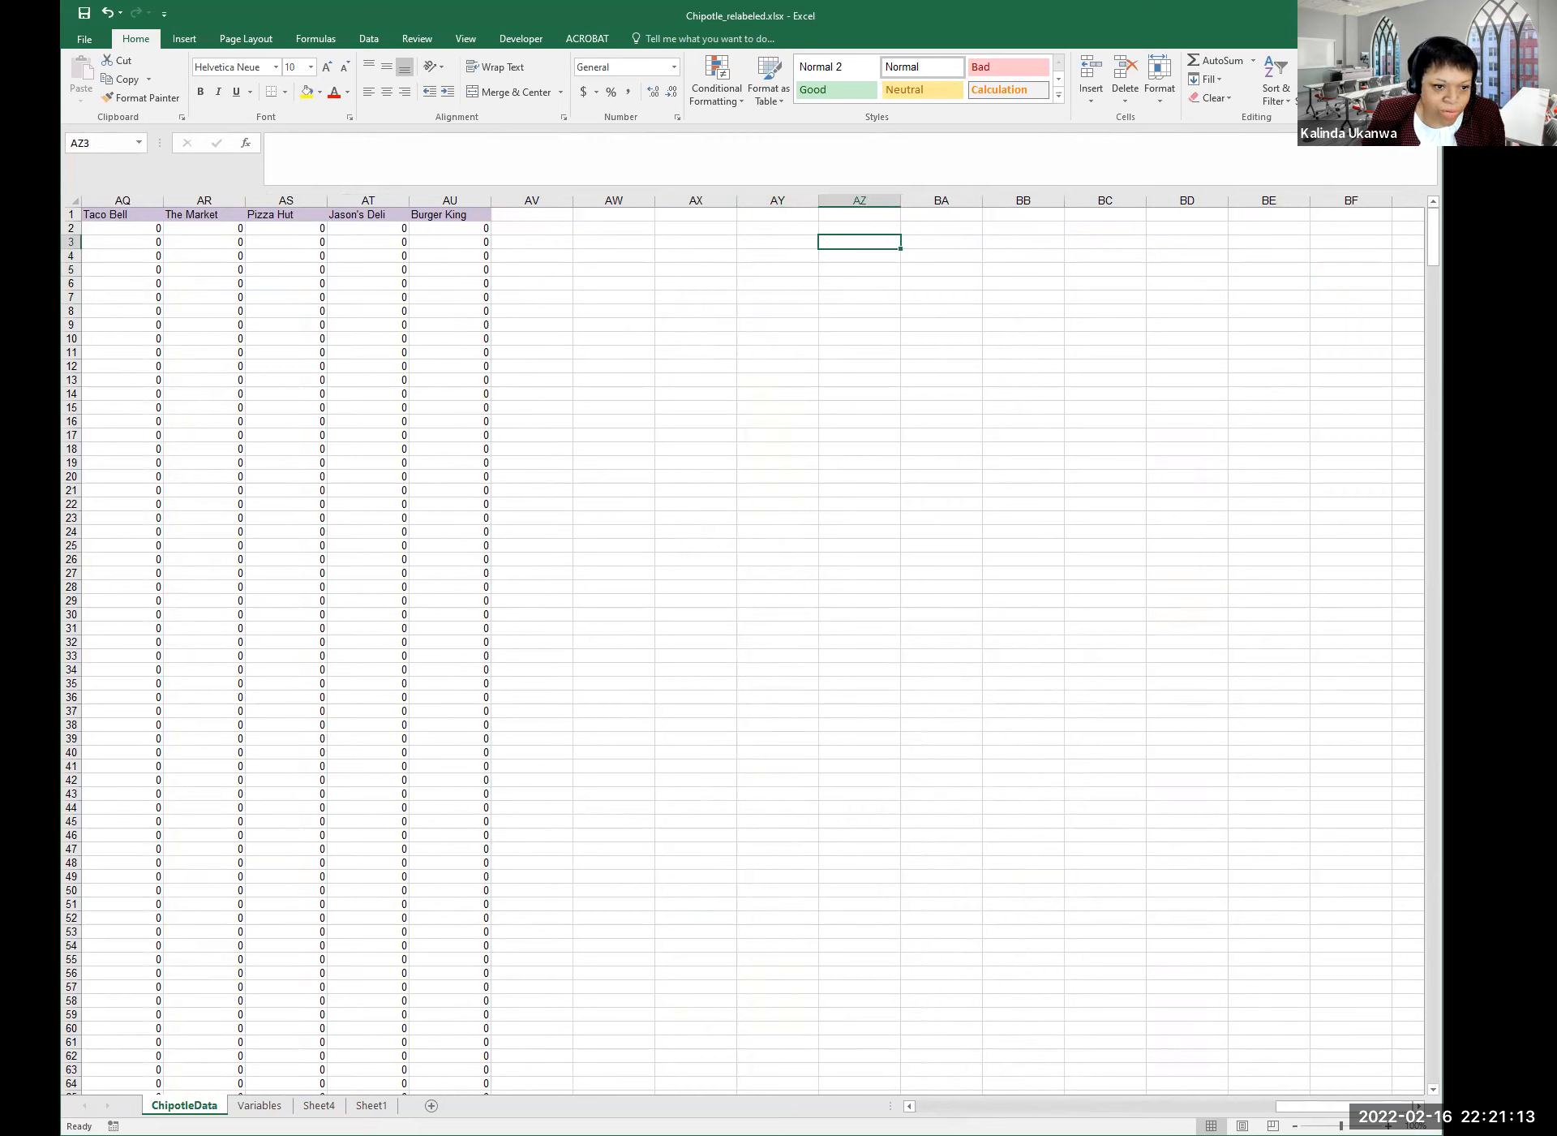
key(alt+Tab)
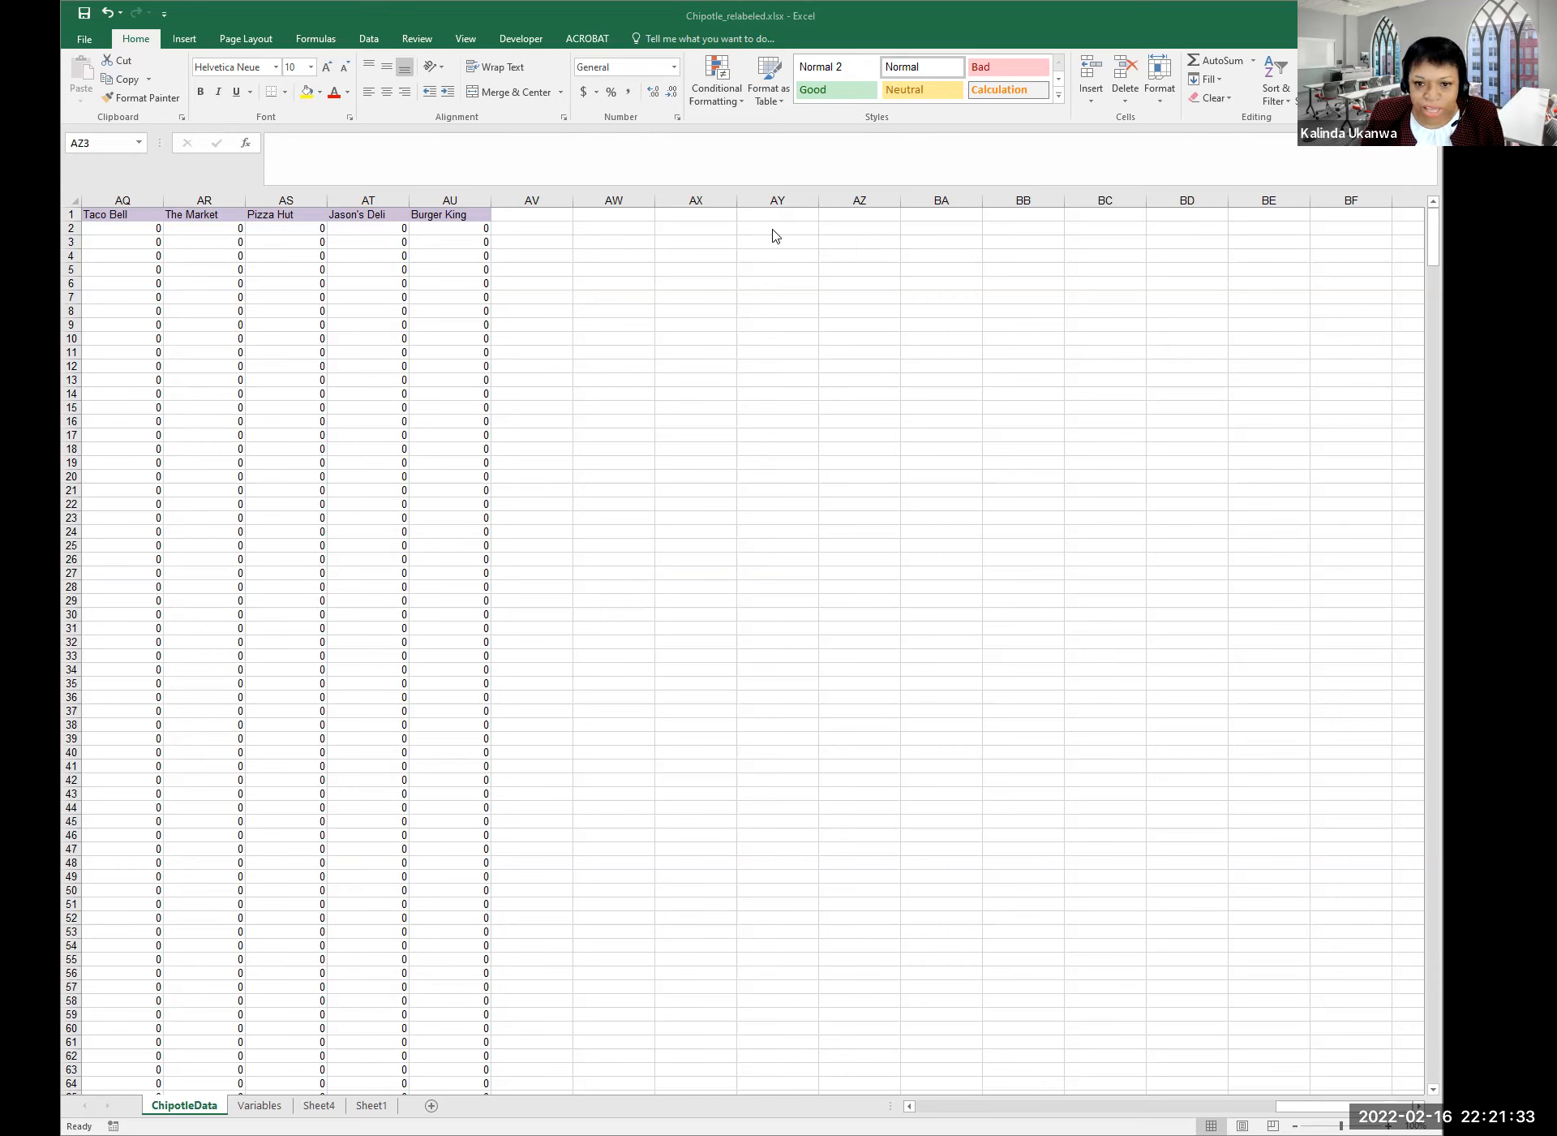
click(607, 216)
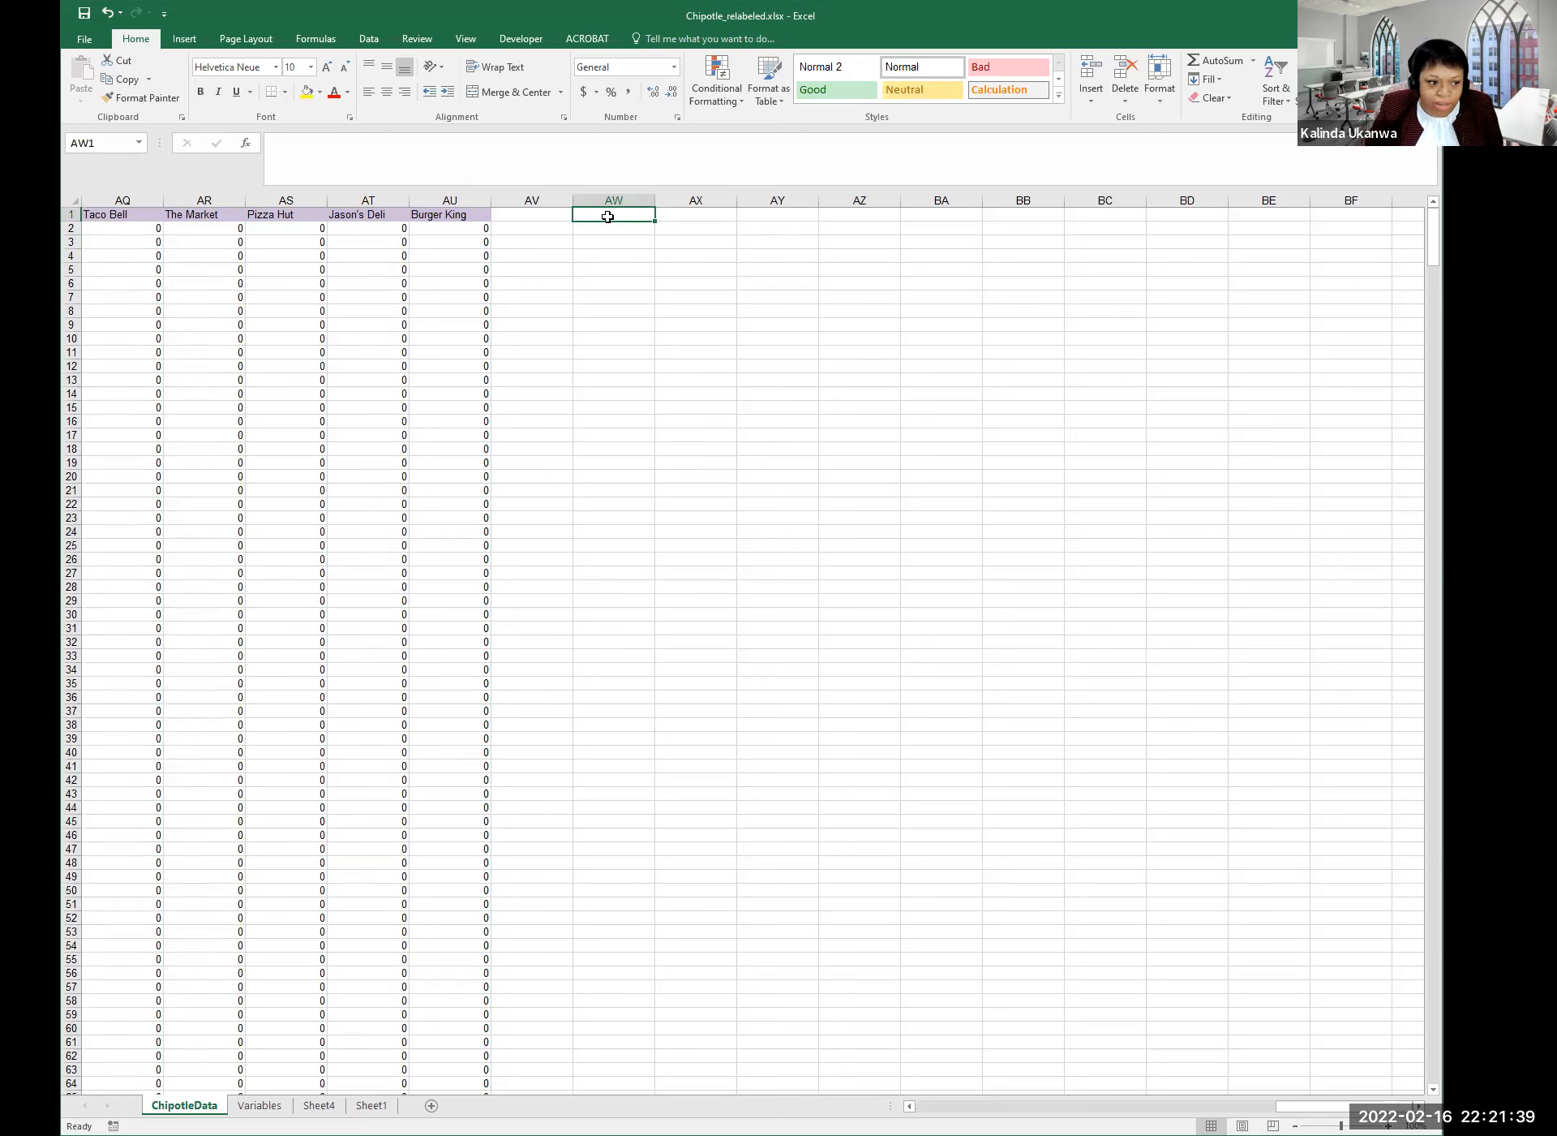
Label cells AW2:AW4 as center1, center2 and center3.
key(Down)
text(cetner)
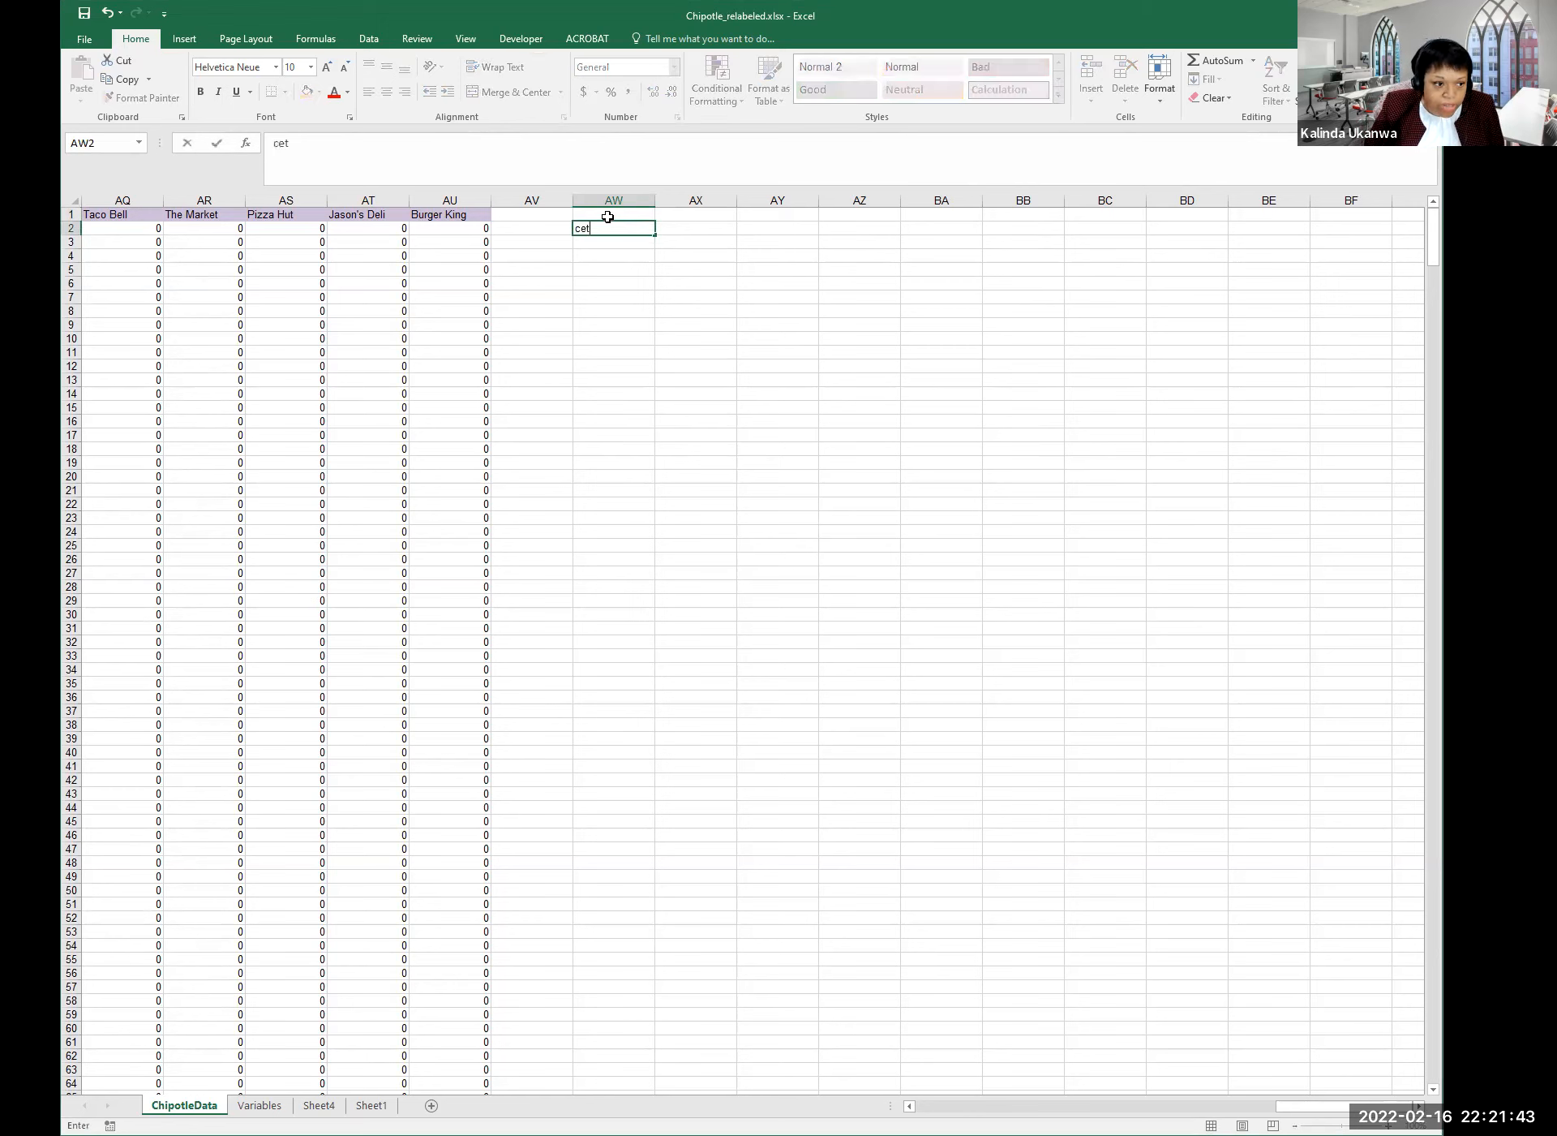
key(BackSpace)
key(BackSpace)
key(BackSpace)
key(BackSpace)
text(nter)
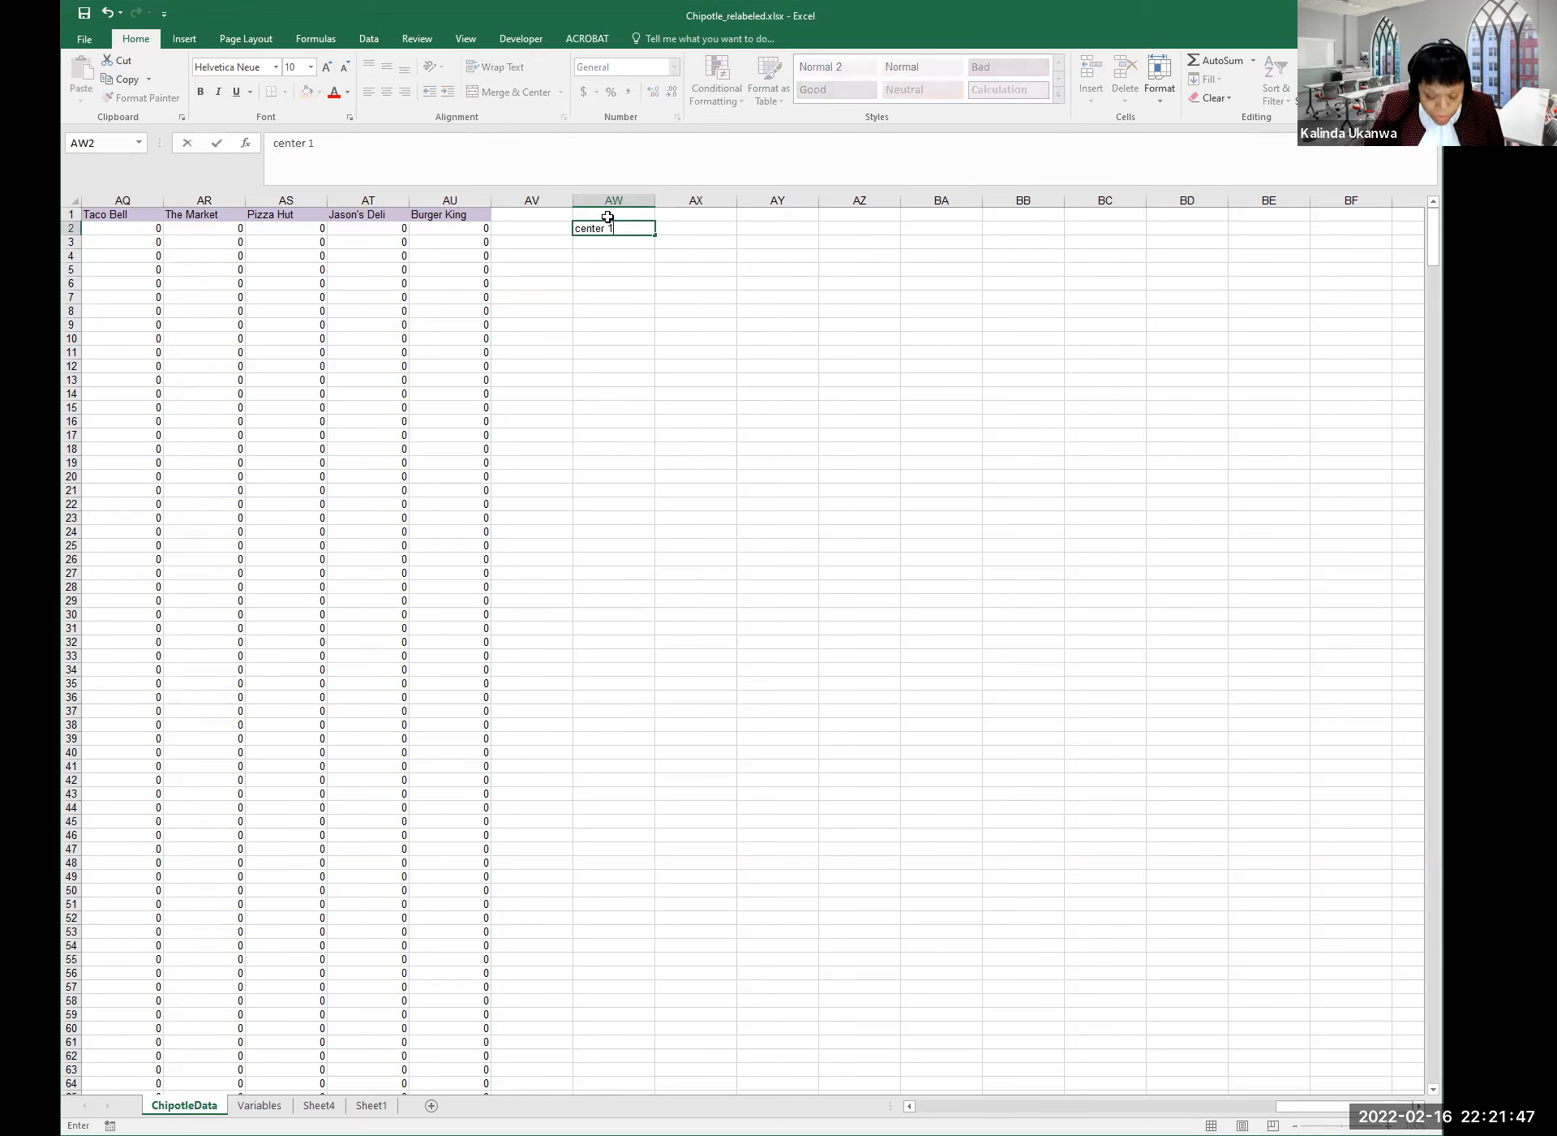
text( 1)
key(Return)
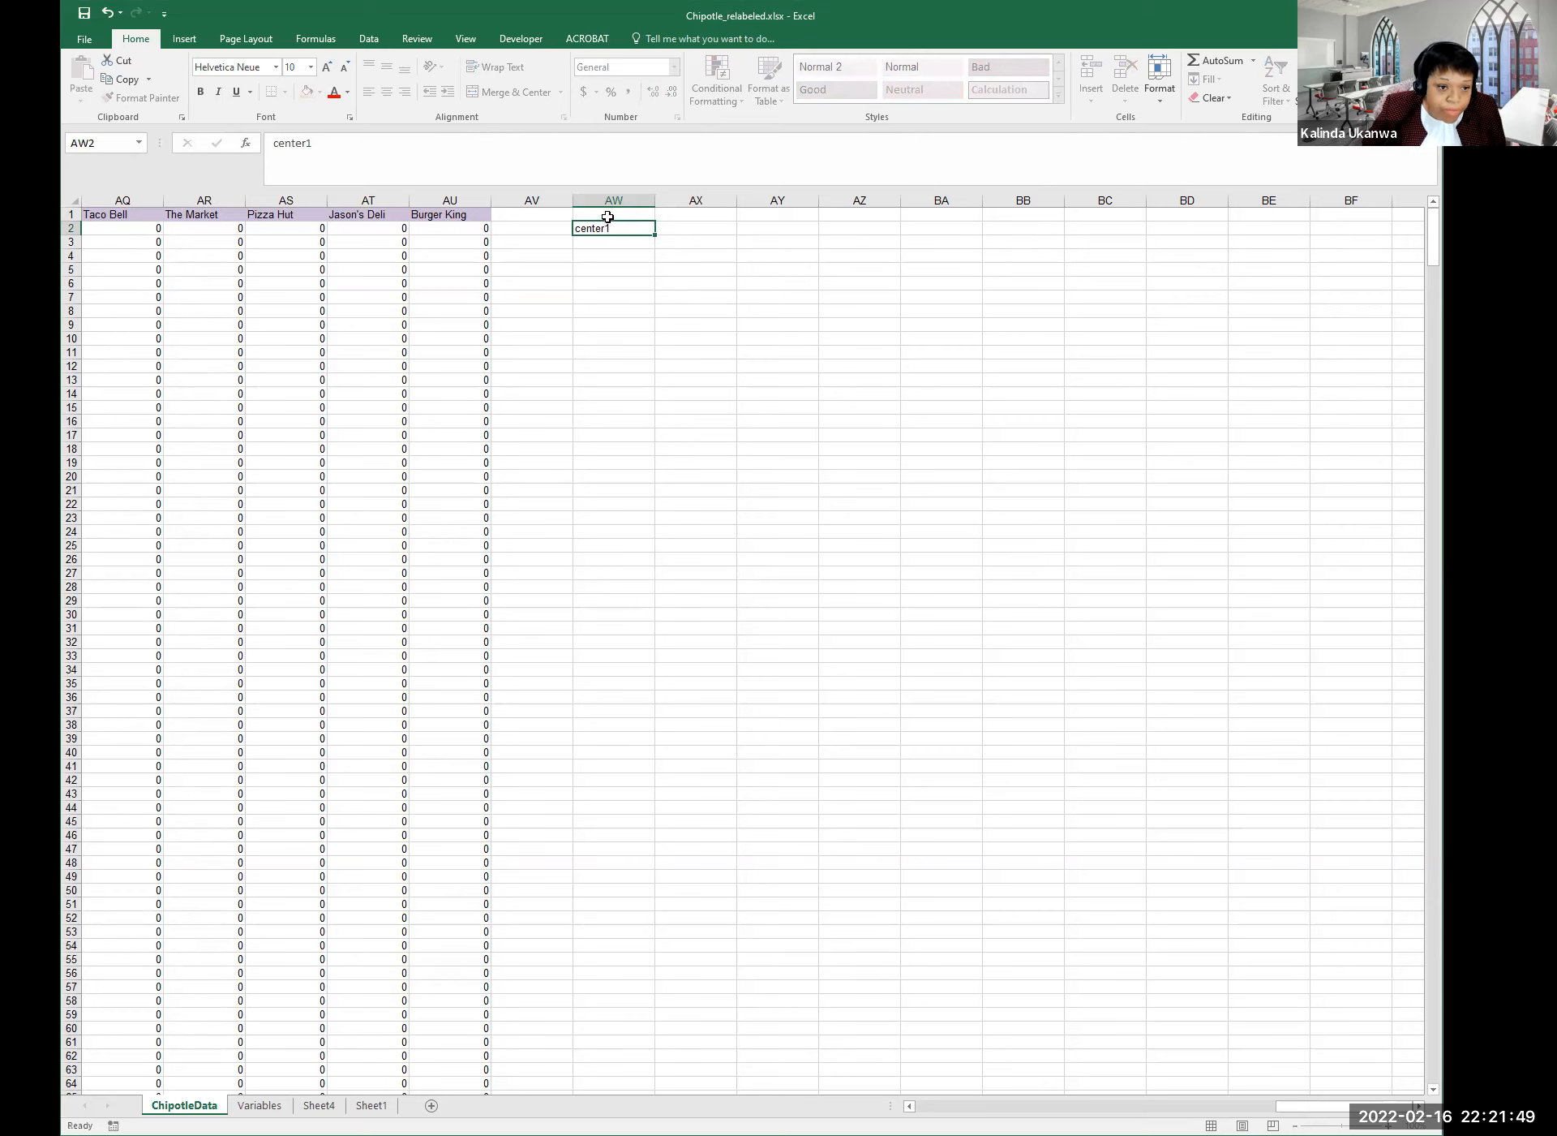
text(center1)
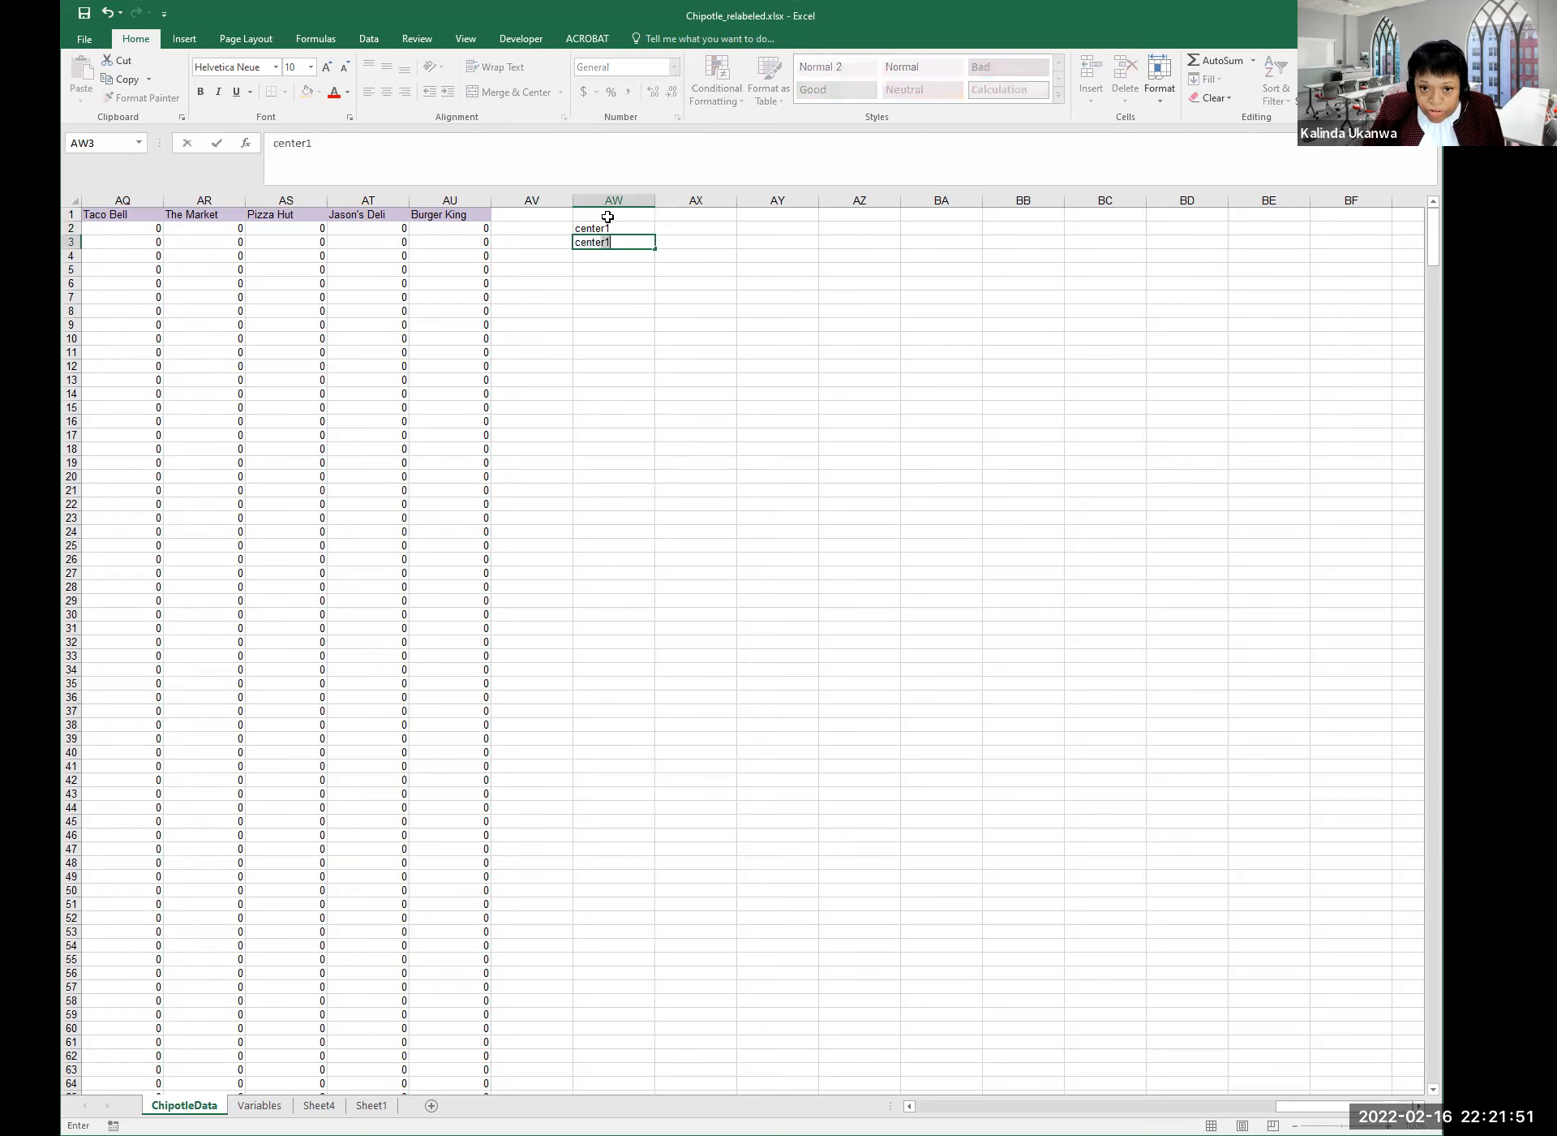
text(2)
key(Return)
text(center3)
key(Return)
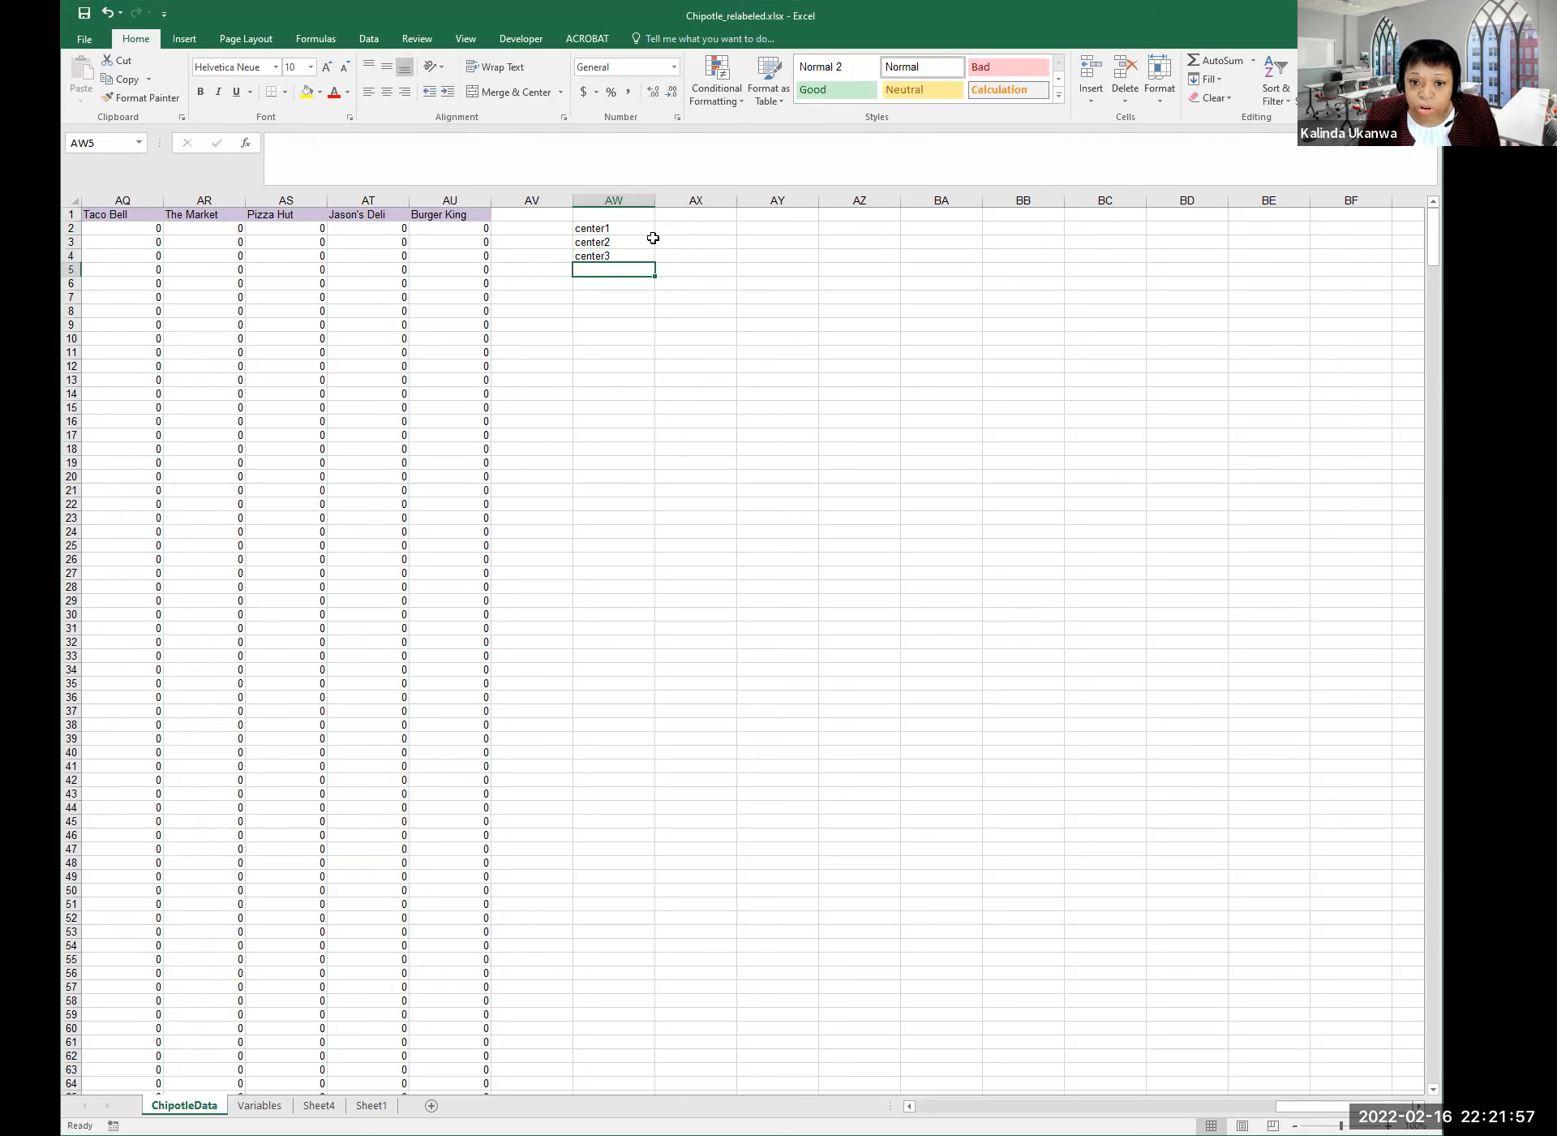
Enter the headers female, age and income in AX1:AZ1.
click(695, 217)
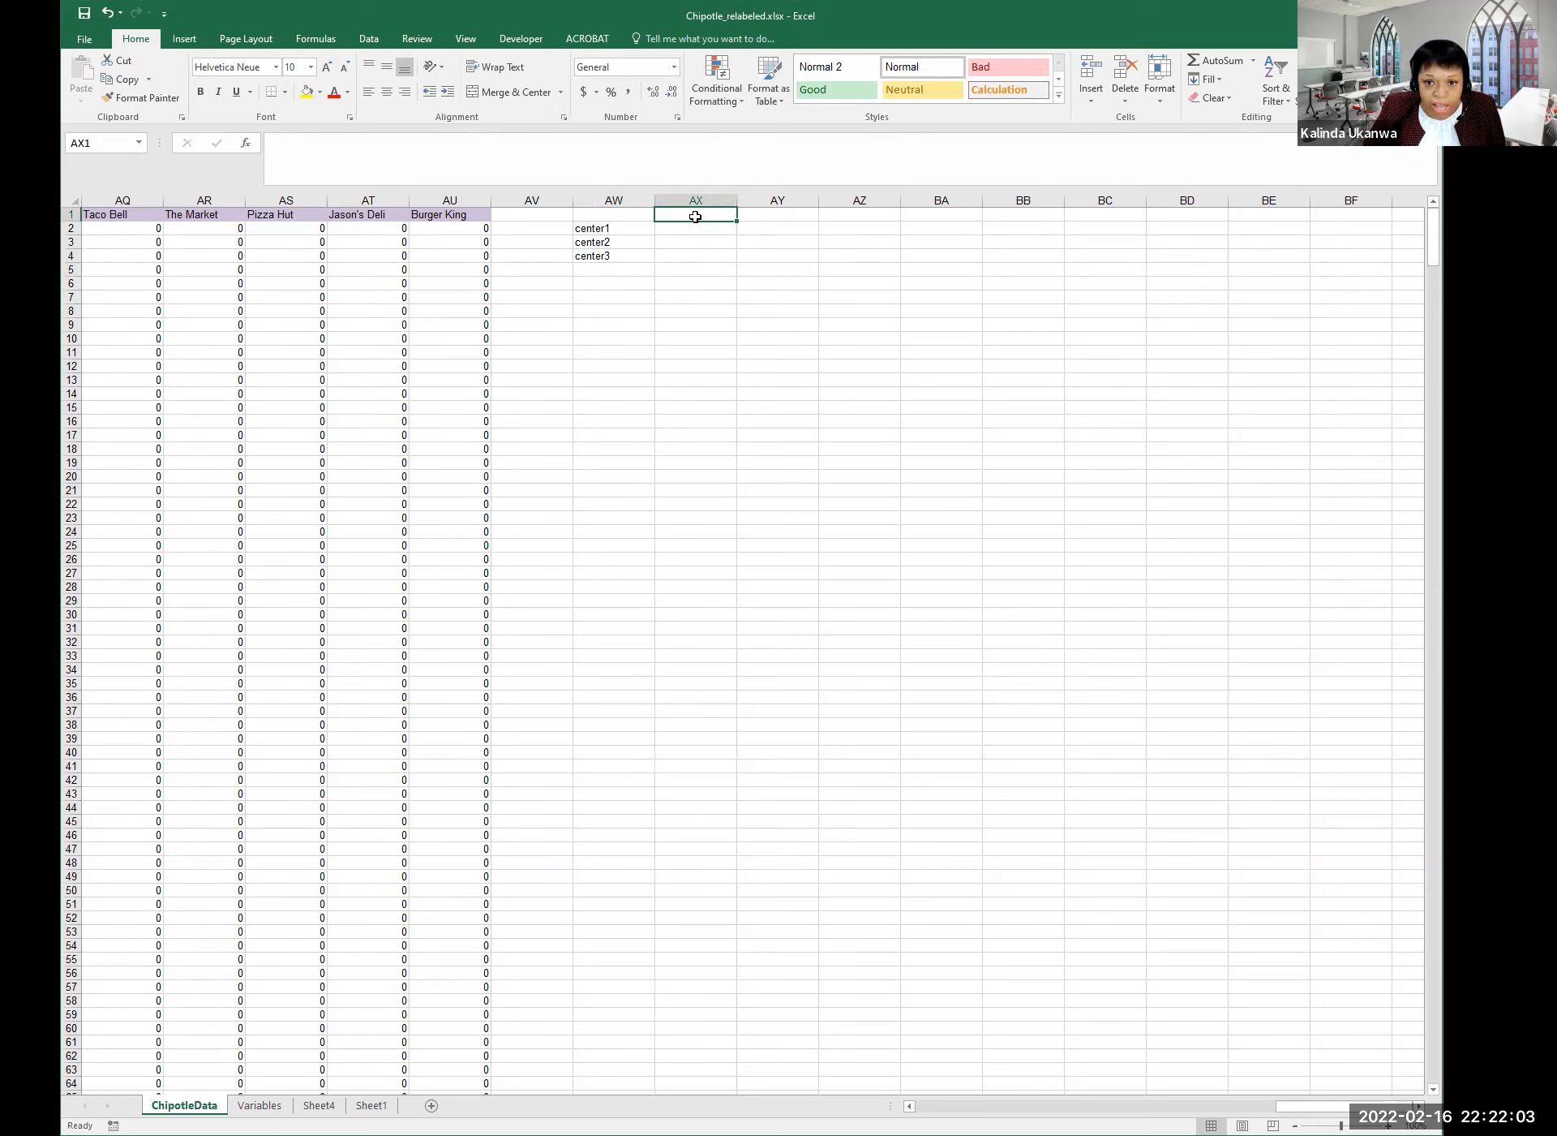
text(fema)
text(al)
text(e)
key(Tab)
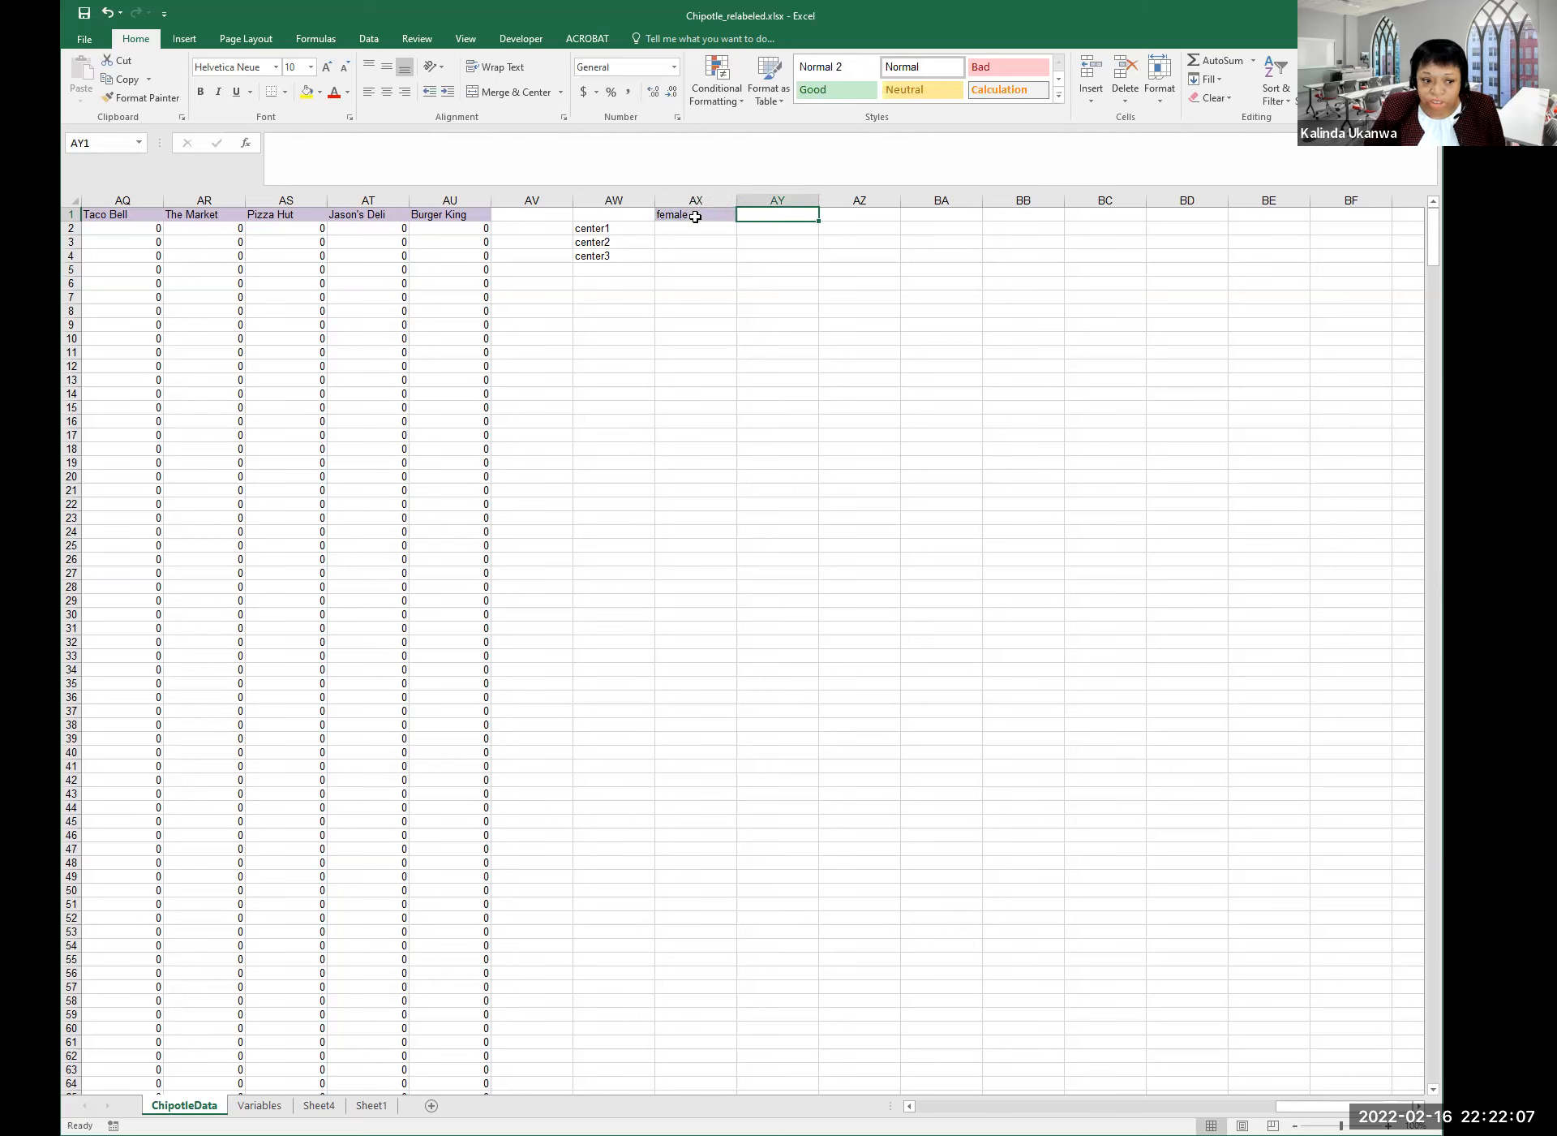
text(age)
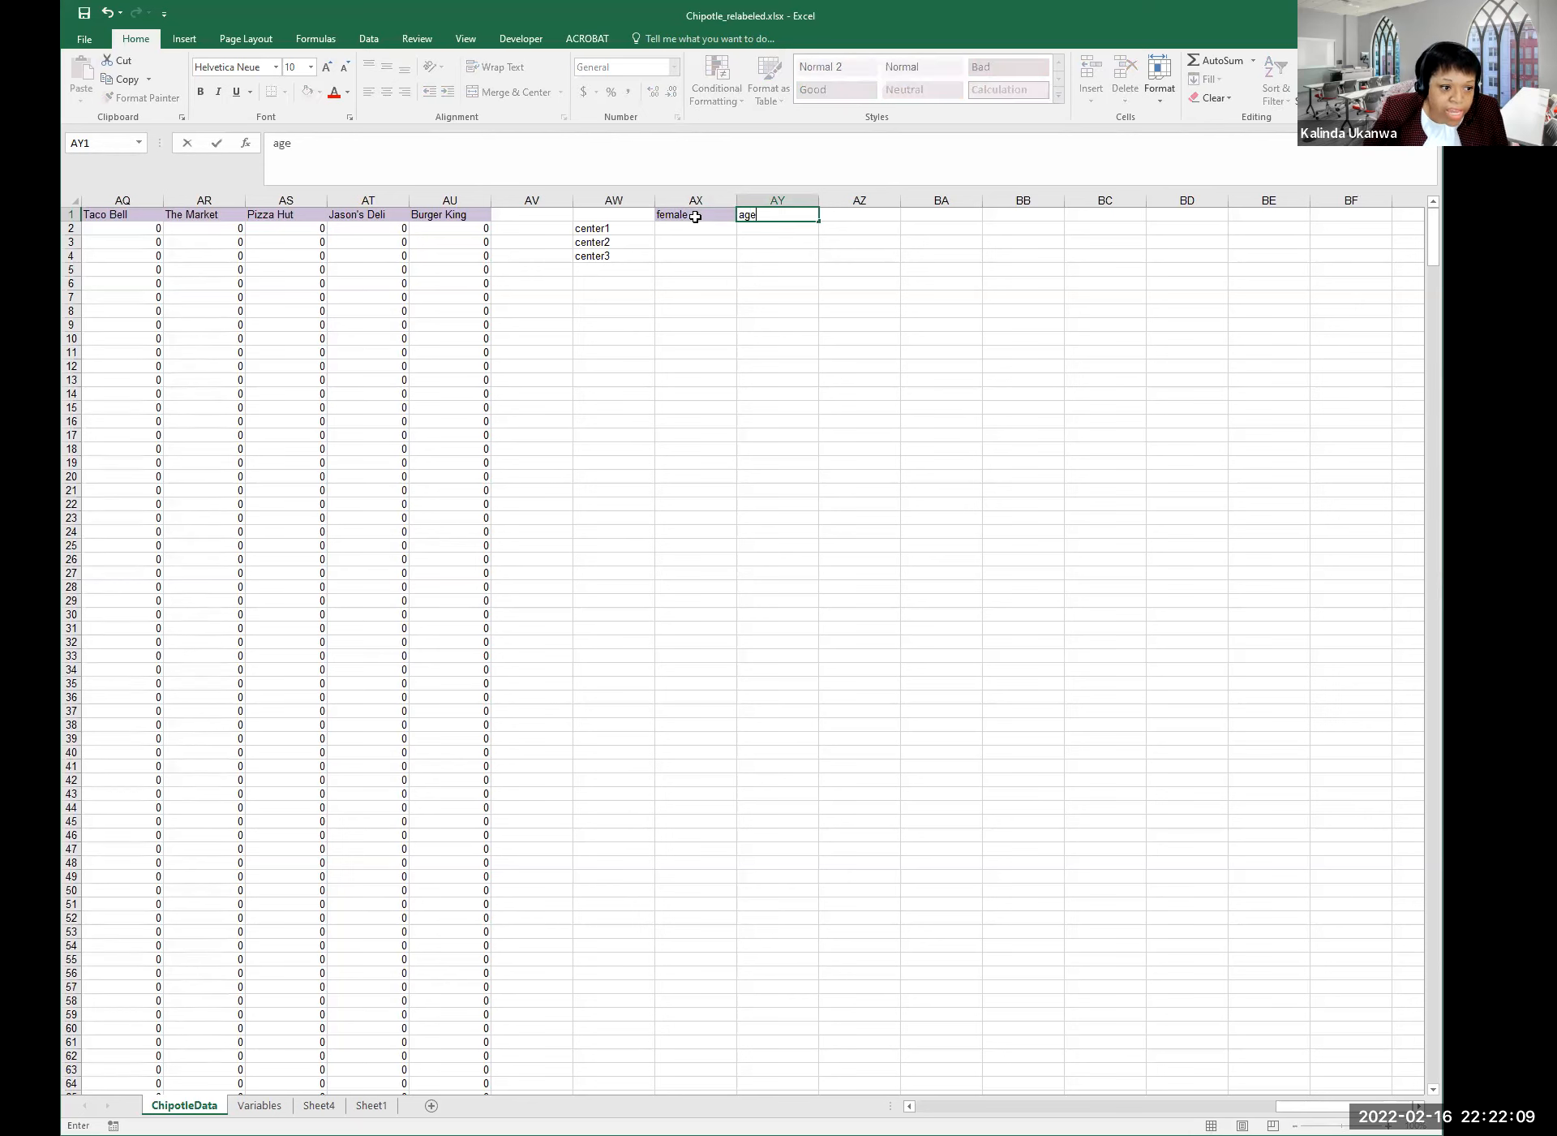
key(Tab)
text(income)
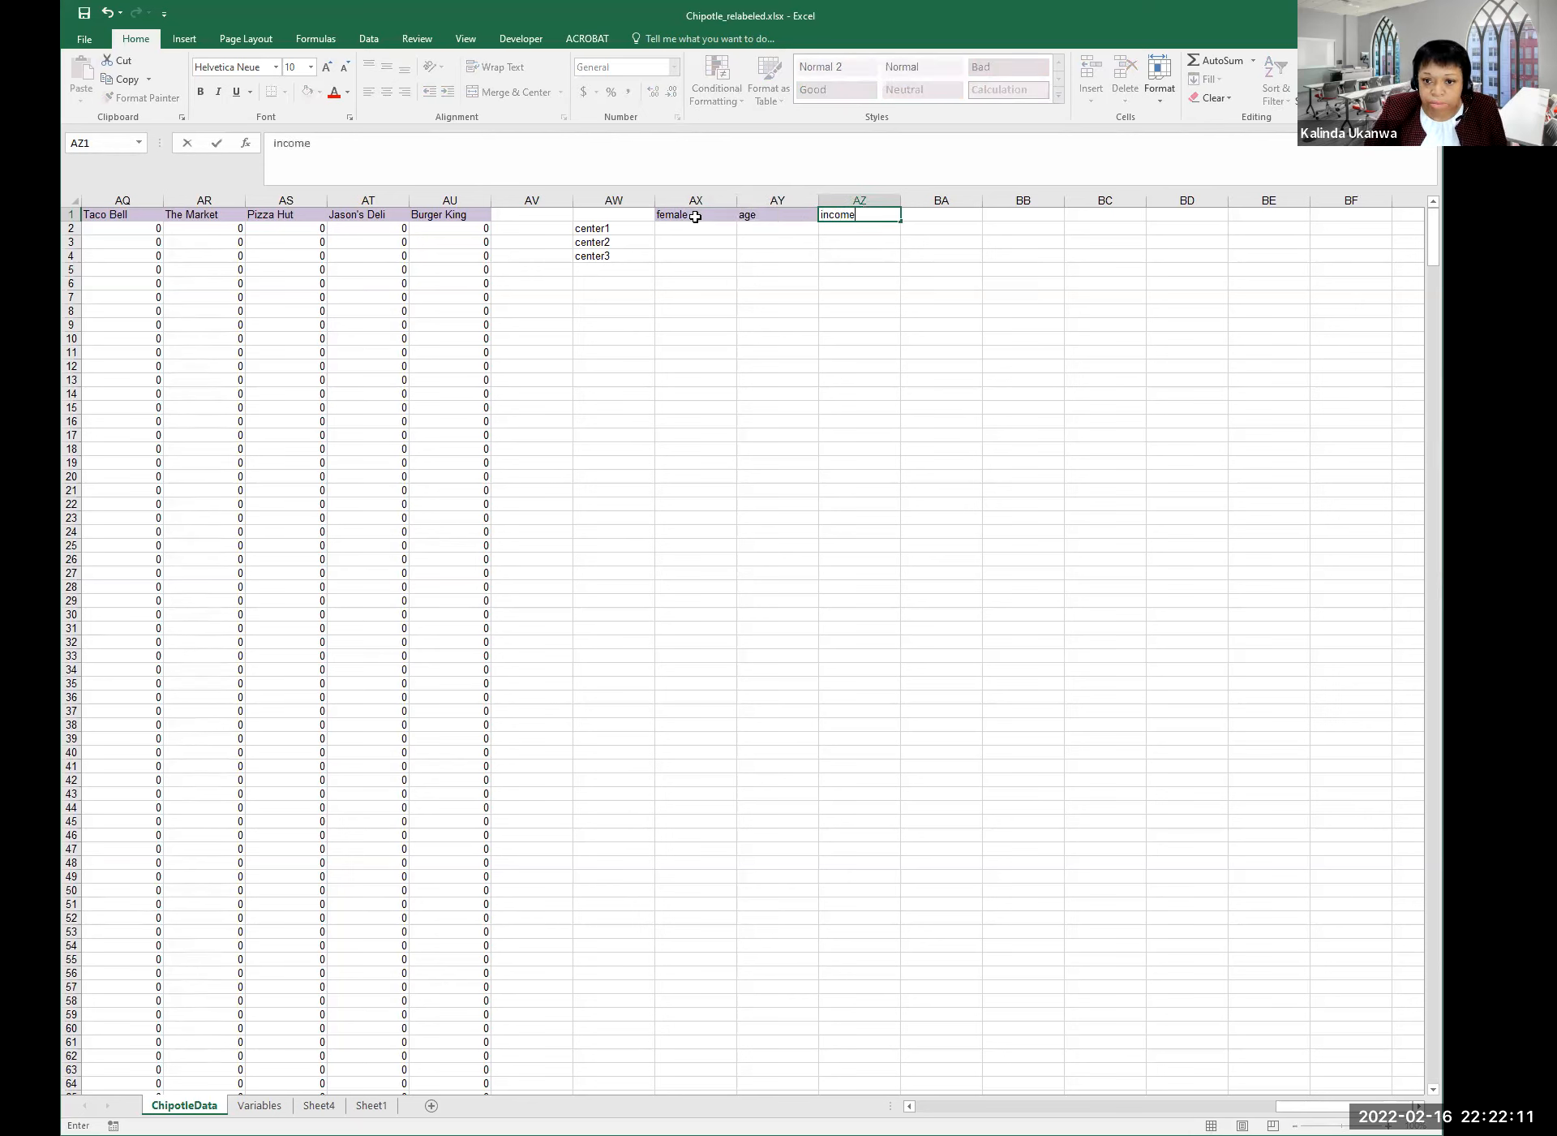
key(Return)
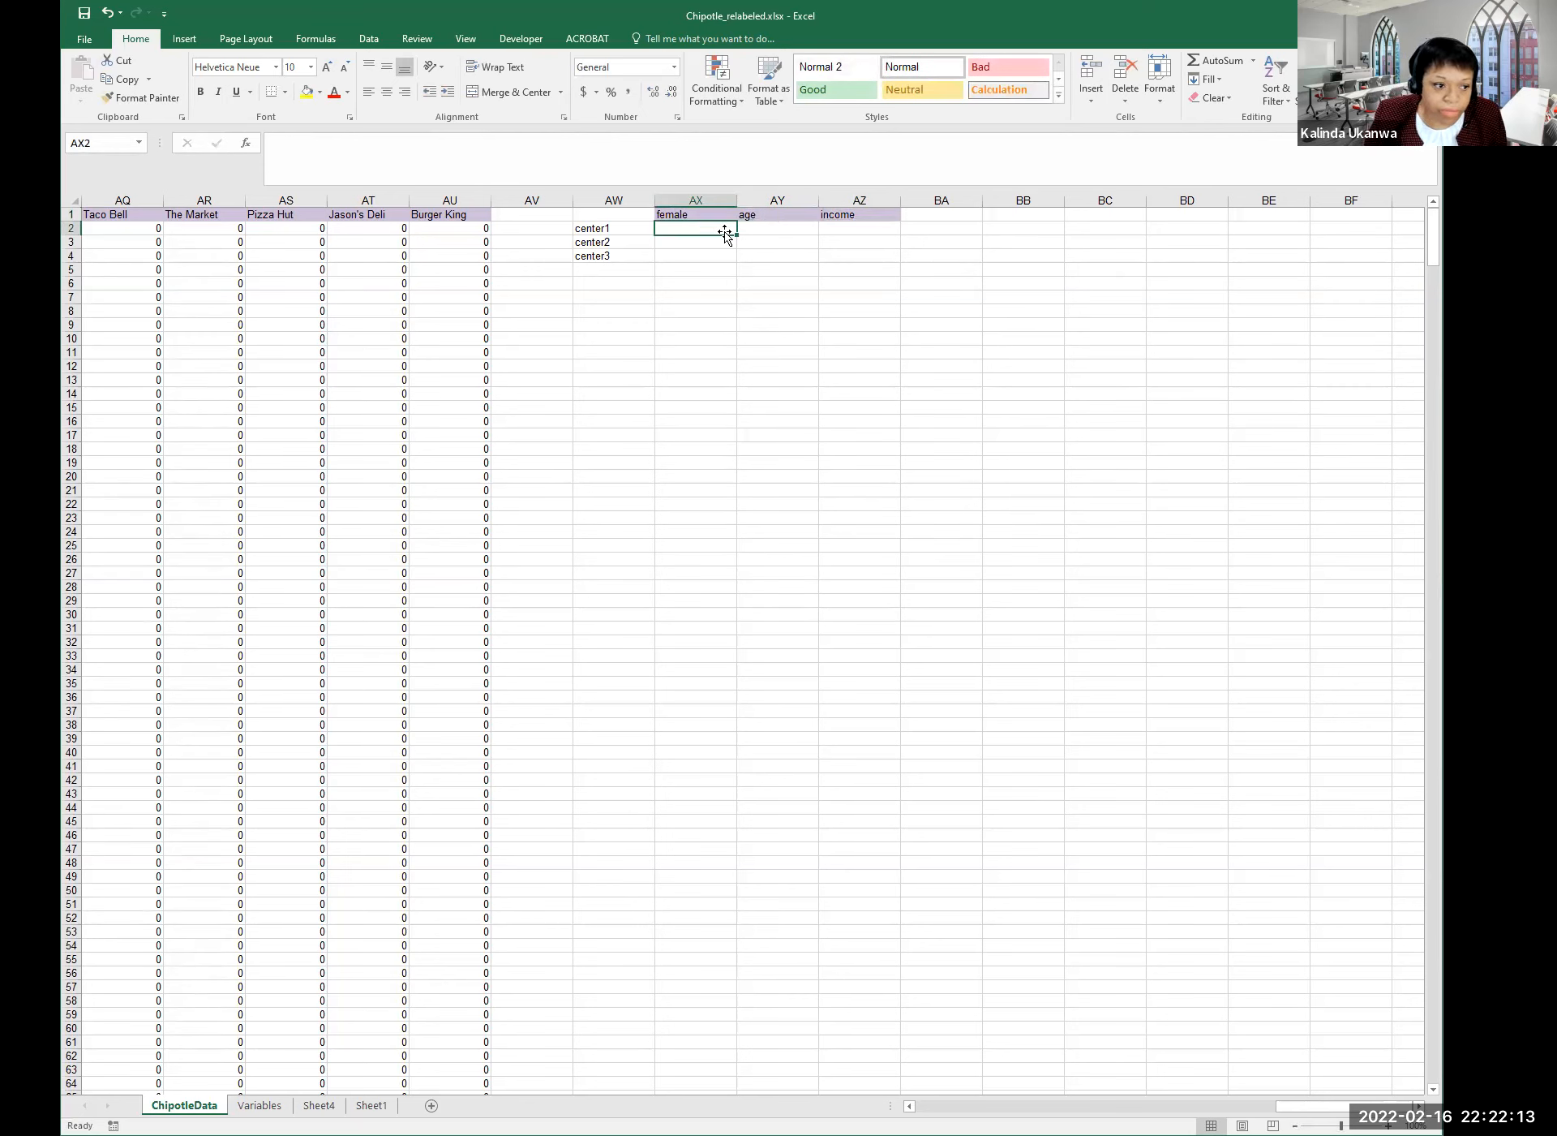
Indicate the center value cells under the headers, ending at center1's income cell.
click(724, 241)
click(812, 228)
click(679, 231)
click(814, 239)
click(810, 256)
click(883, 230)
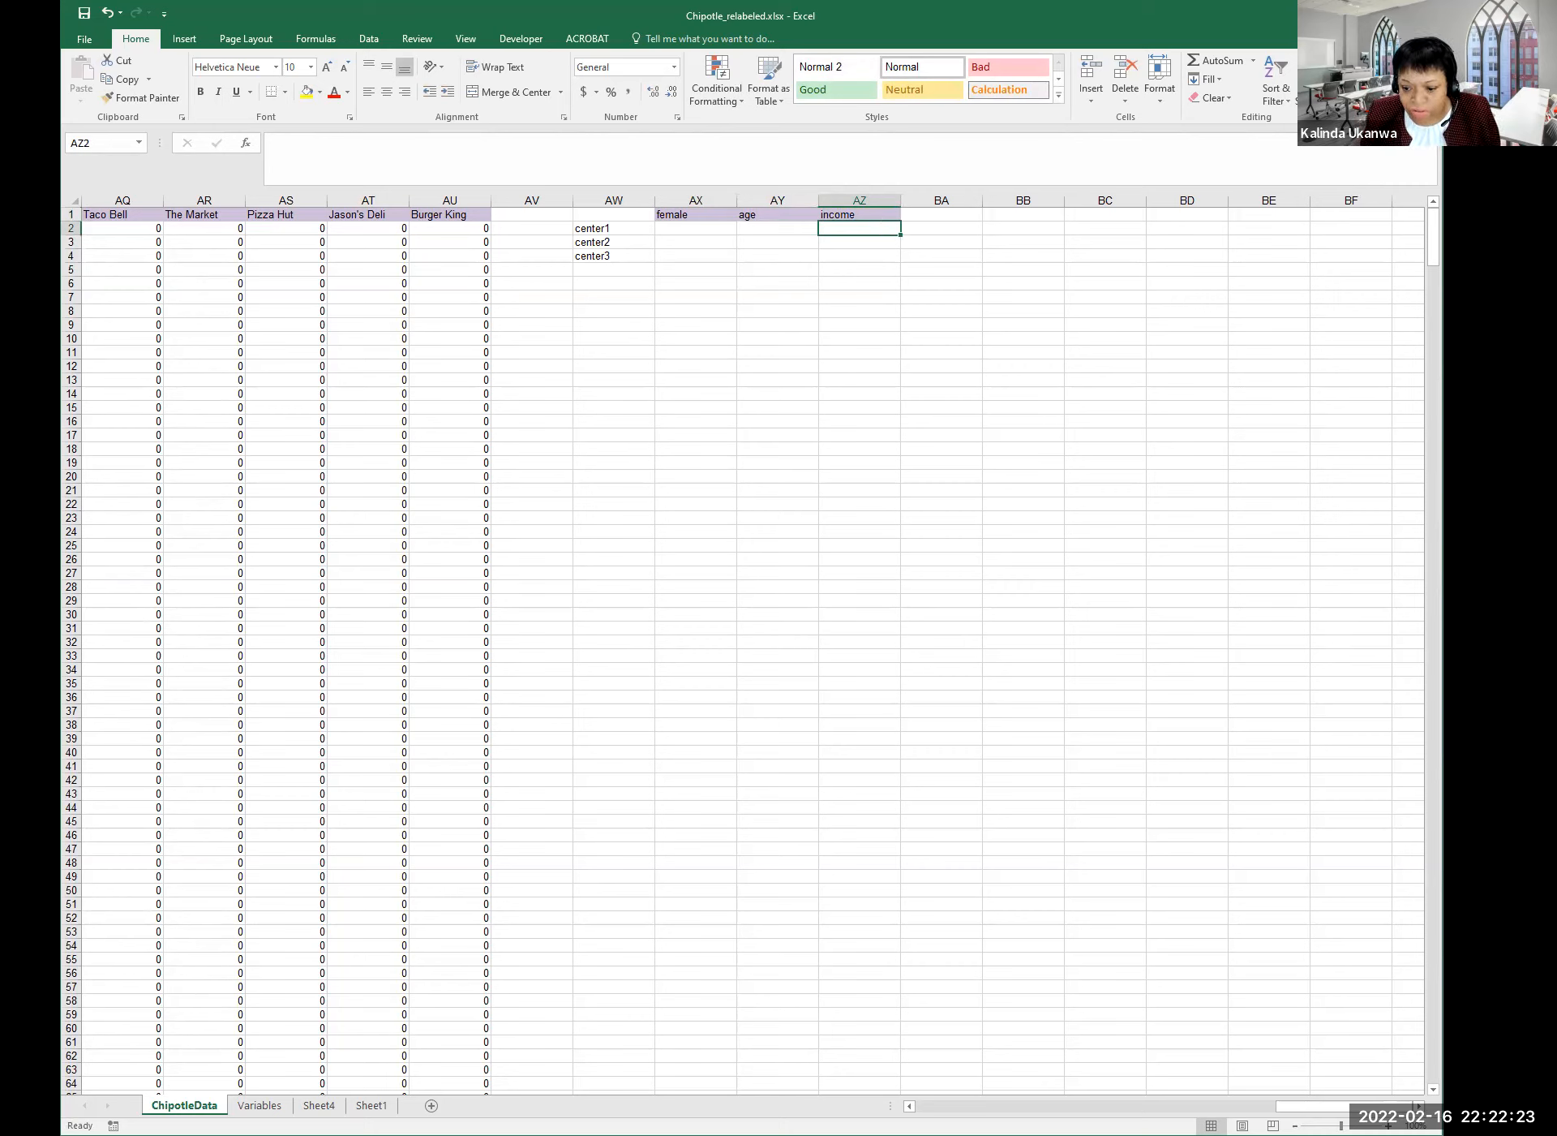
Scroll back to the survey data and select T2, the first participant's female value.
drag(1374, 1105, 1082, 1105)
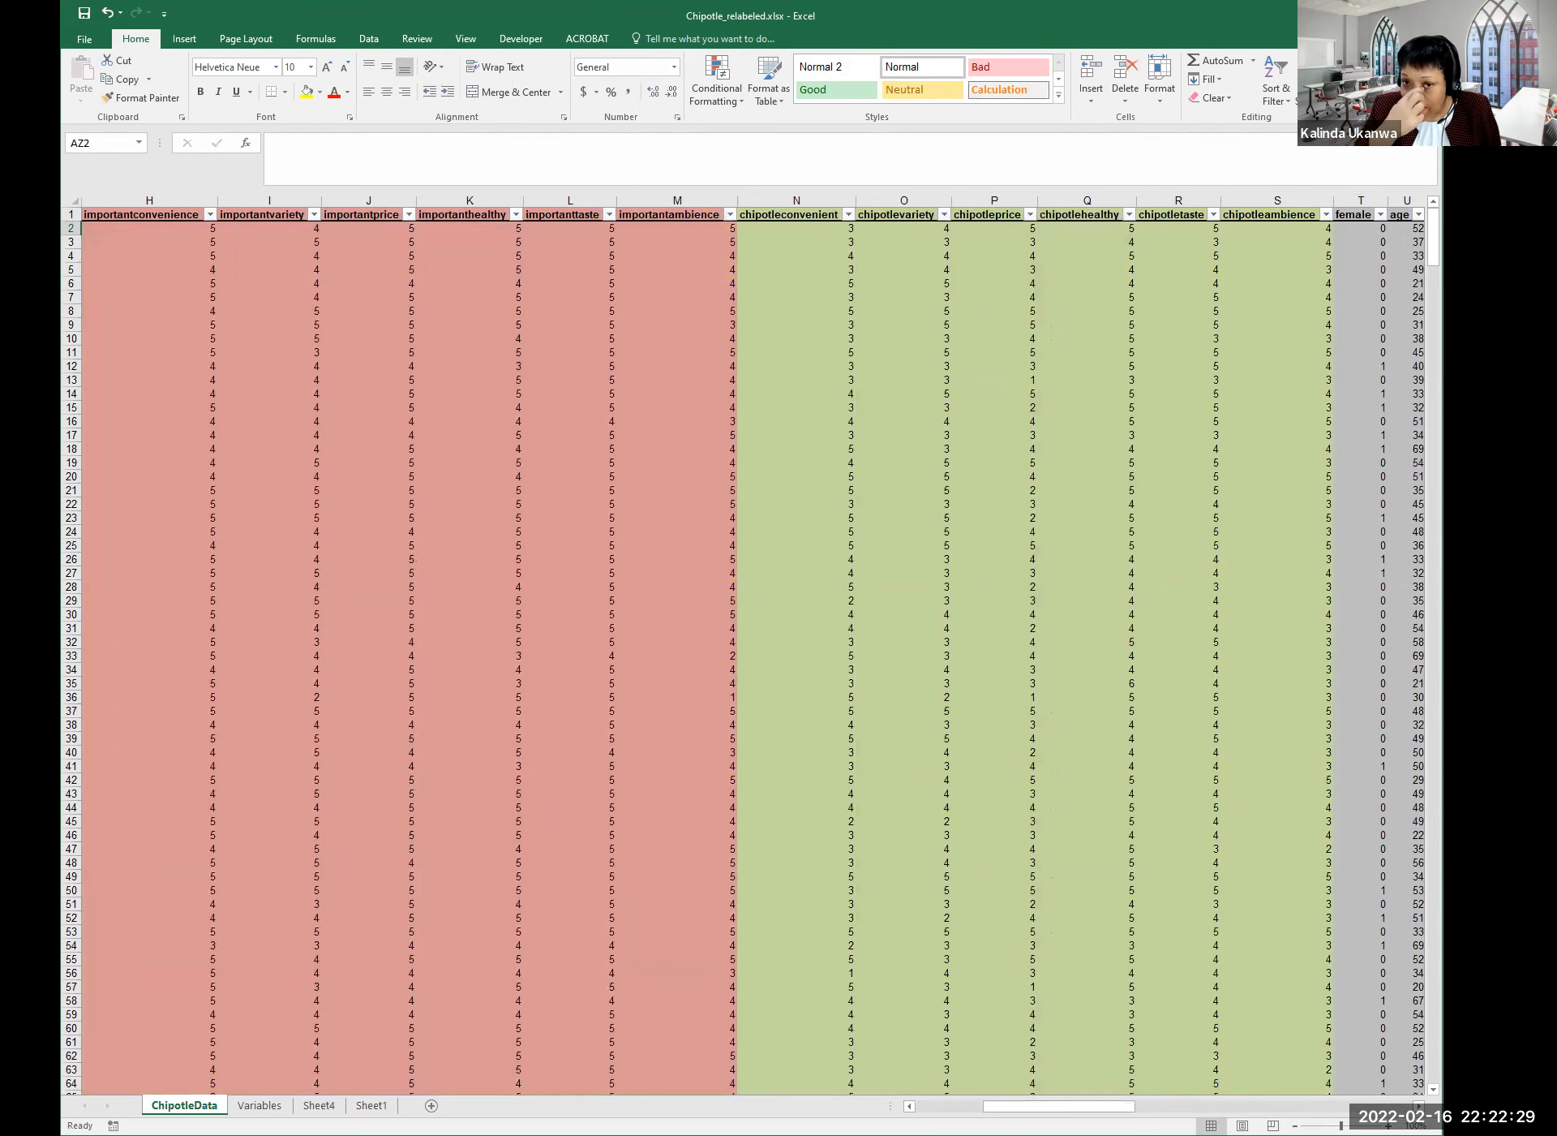
drag(1059, 1105, 992, 1105)
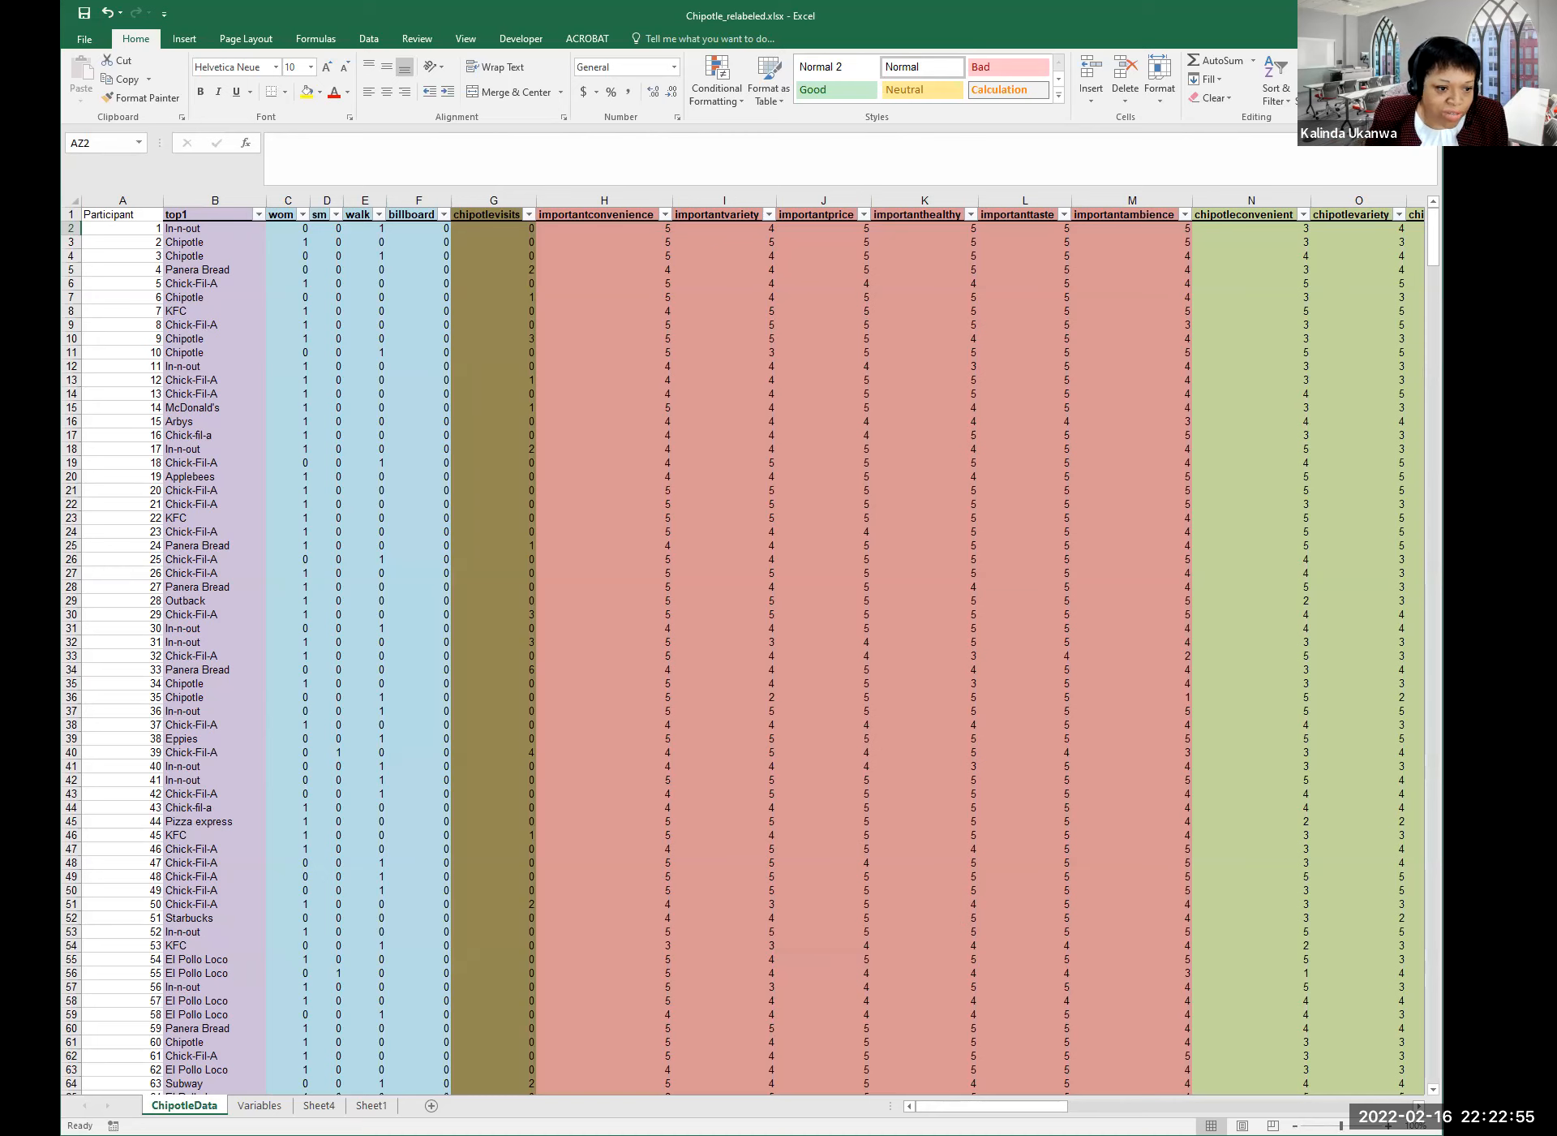
click(457, 410)
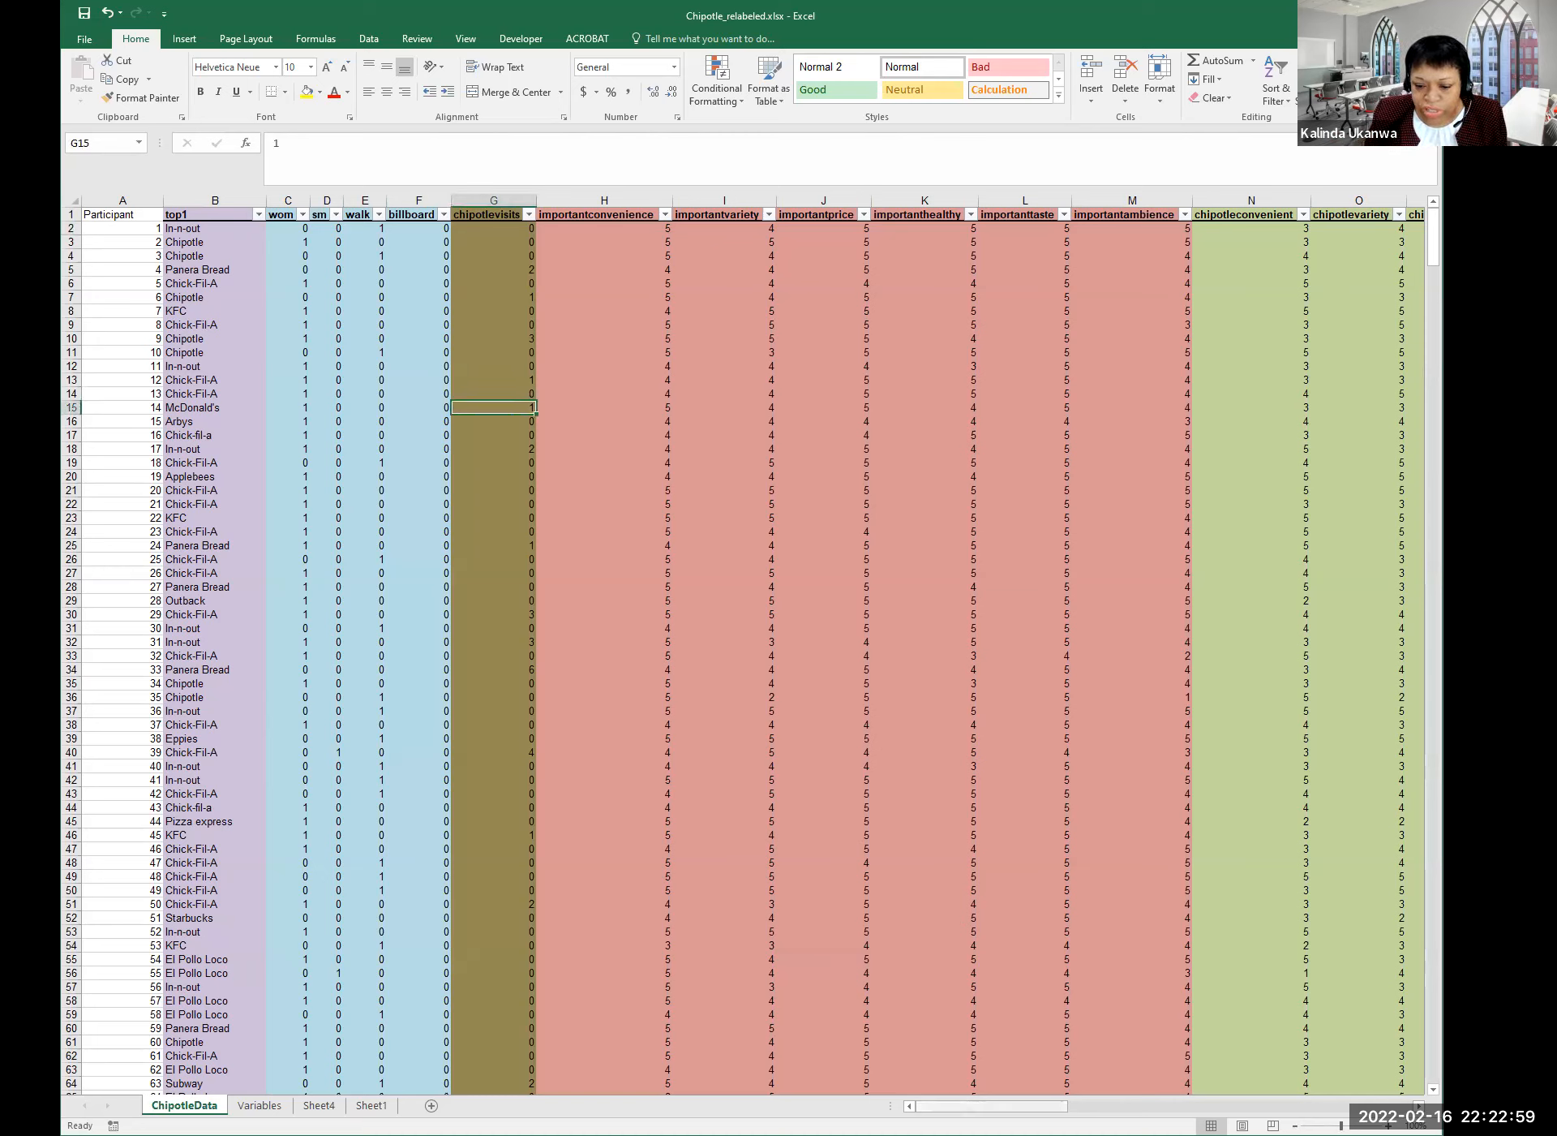
drag(991, 1105, 1059, 1107)
drag(1083, 1106, 1107, 1107)
click(493, 228)
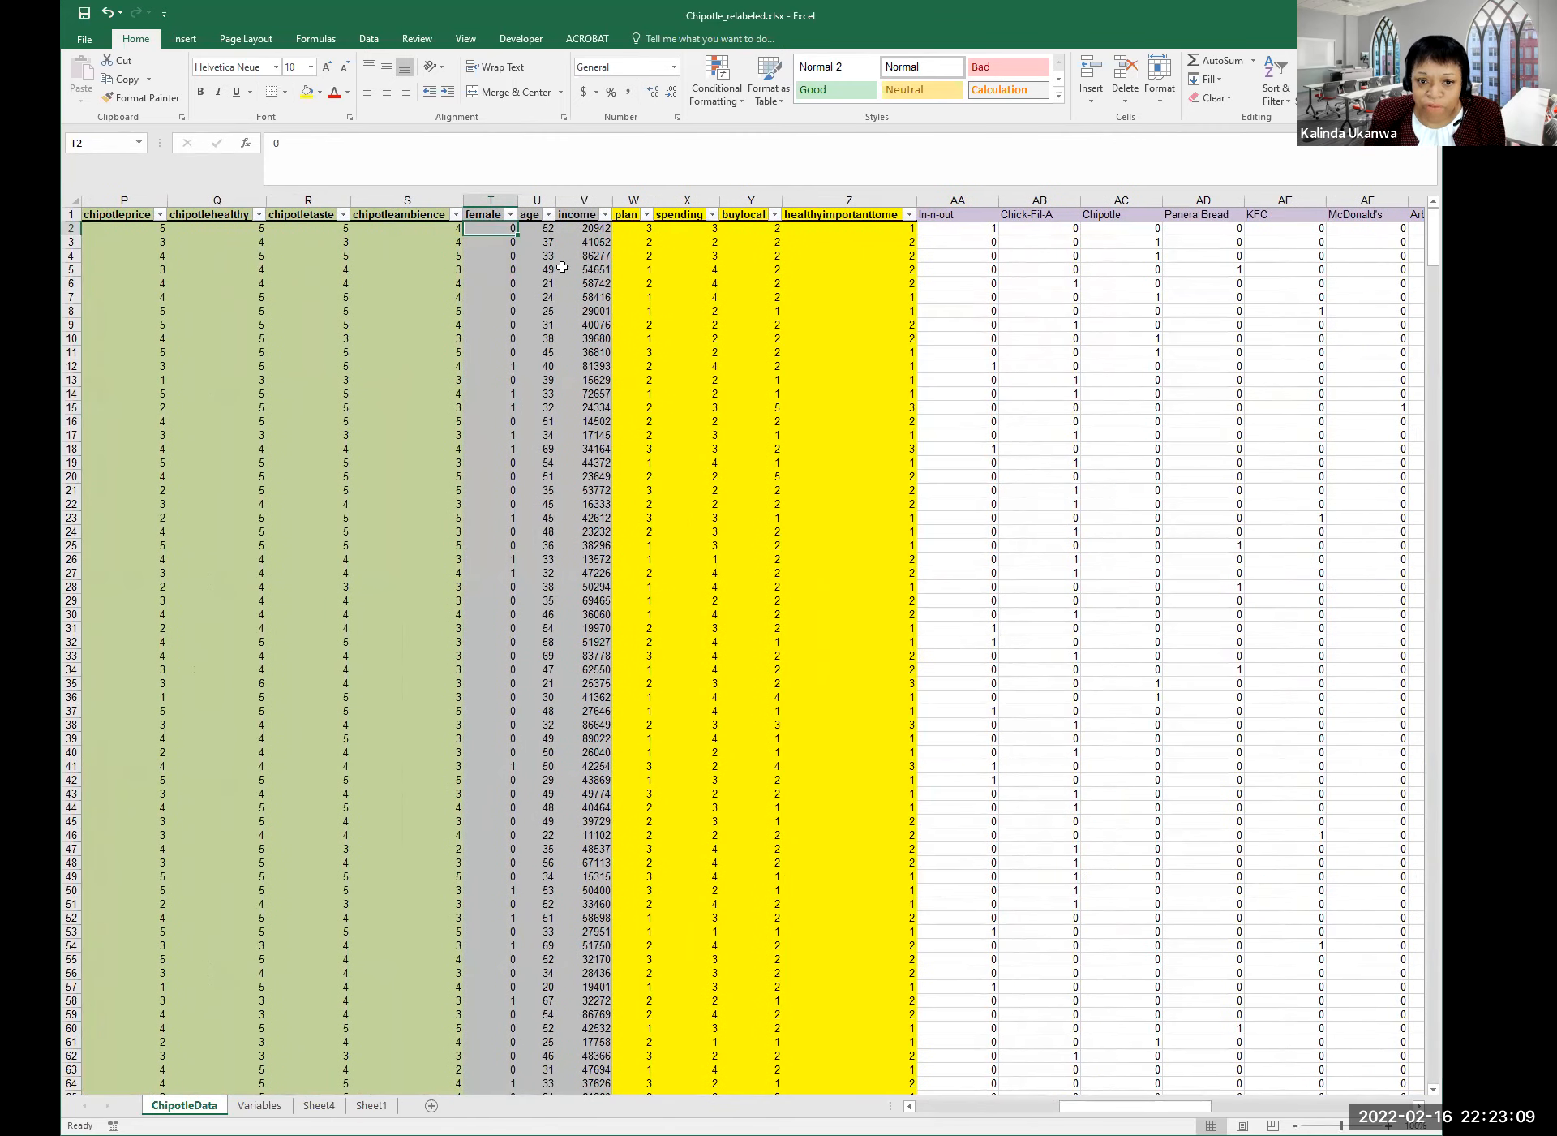
click(560, 228)
click(529, 231)
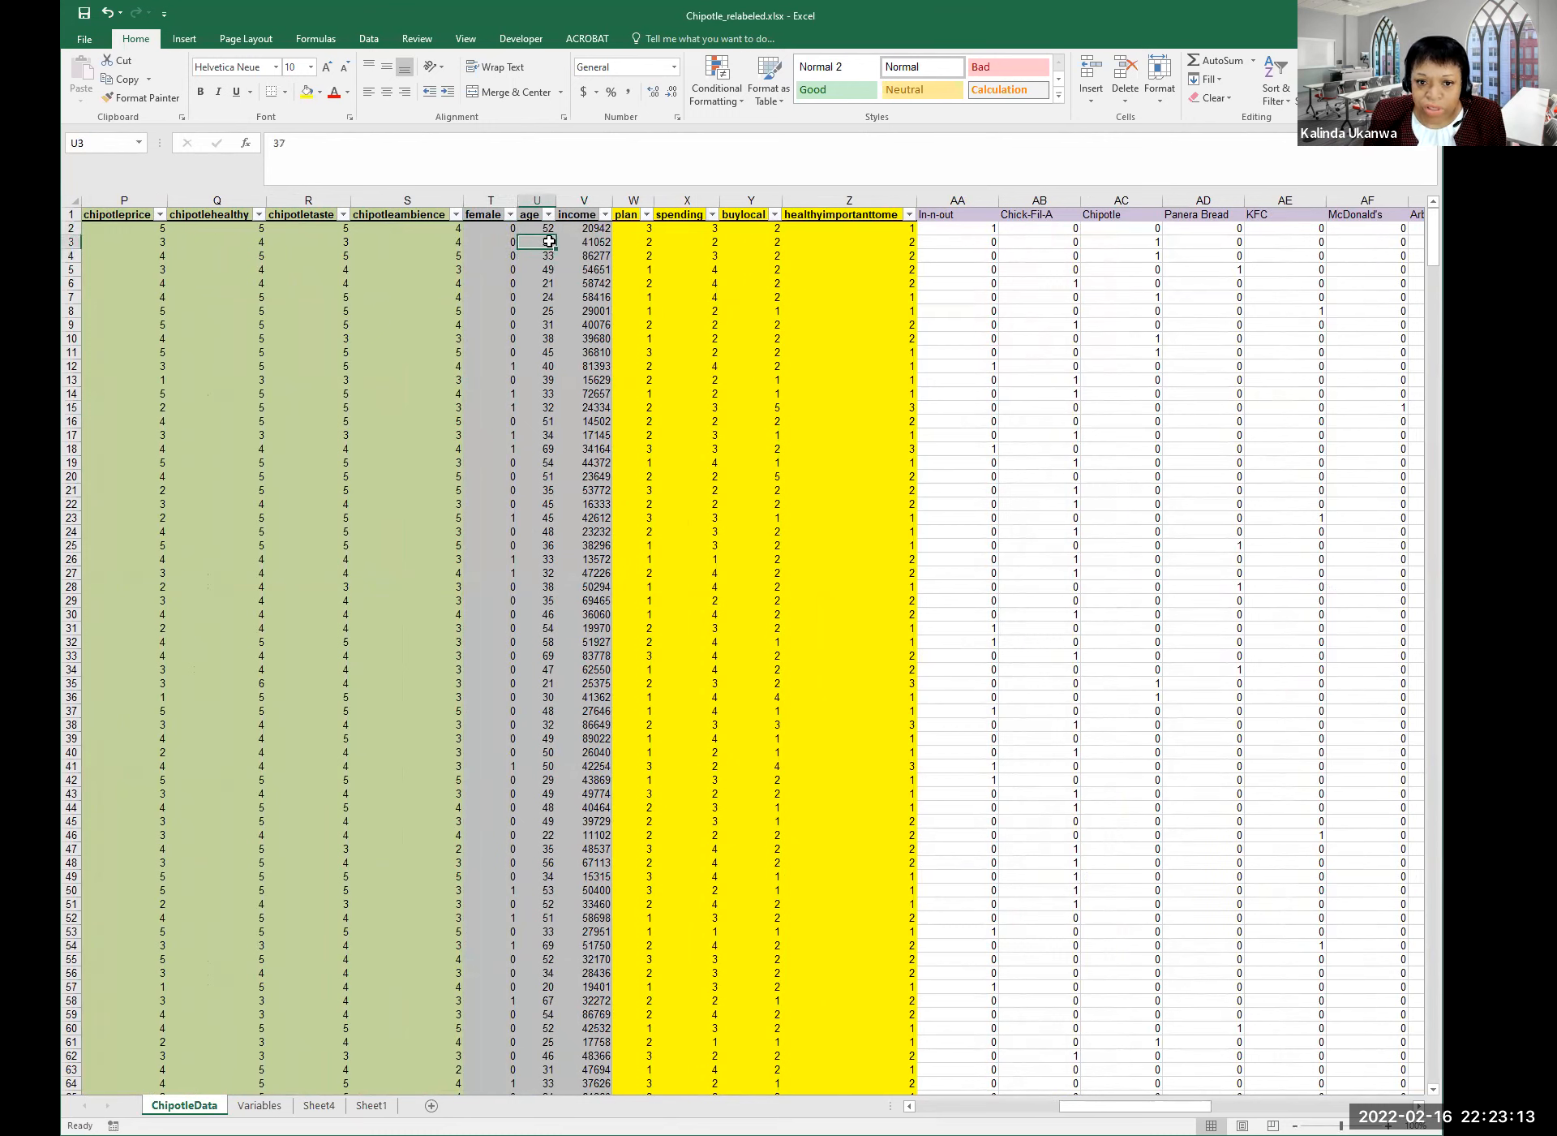
click(543, 241)
click(543, 256)
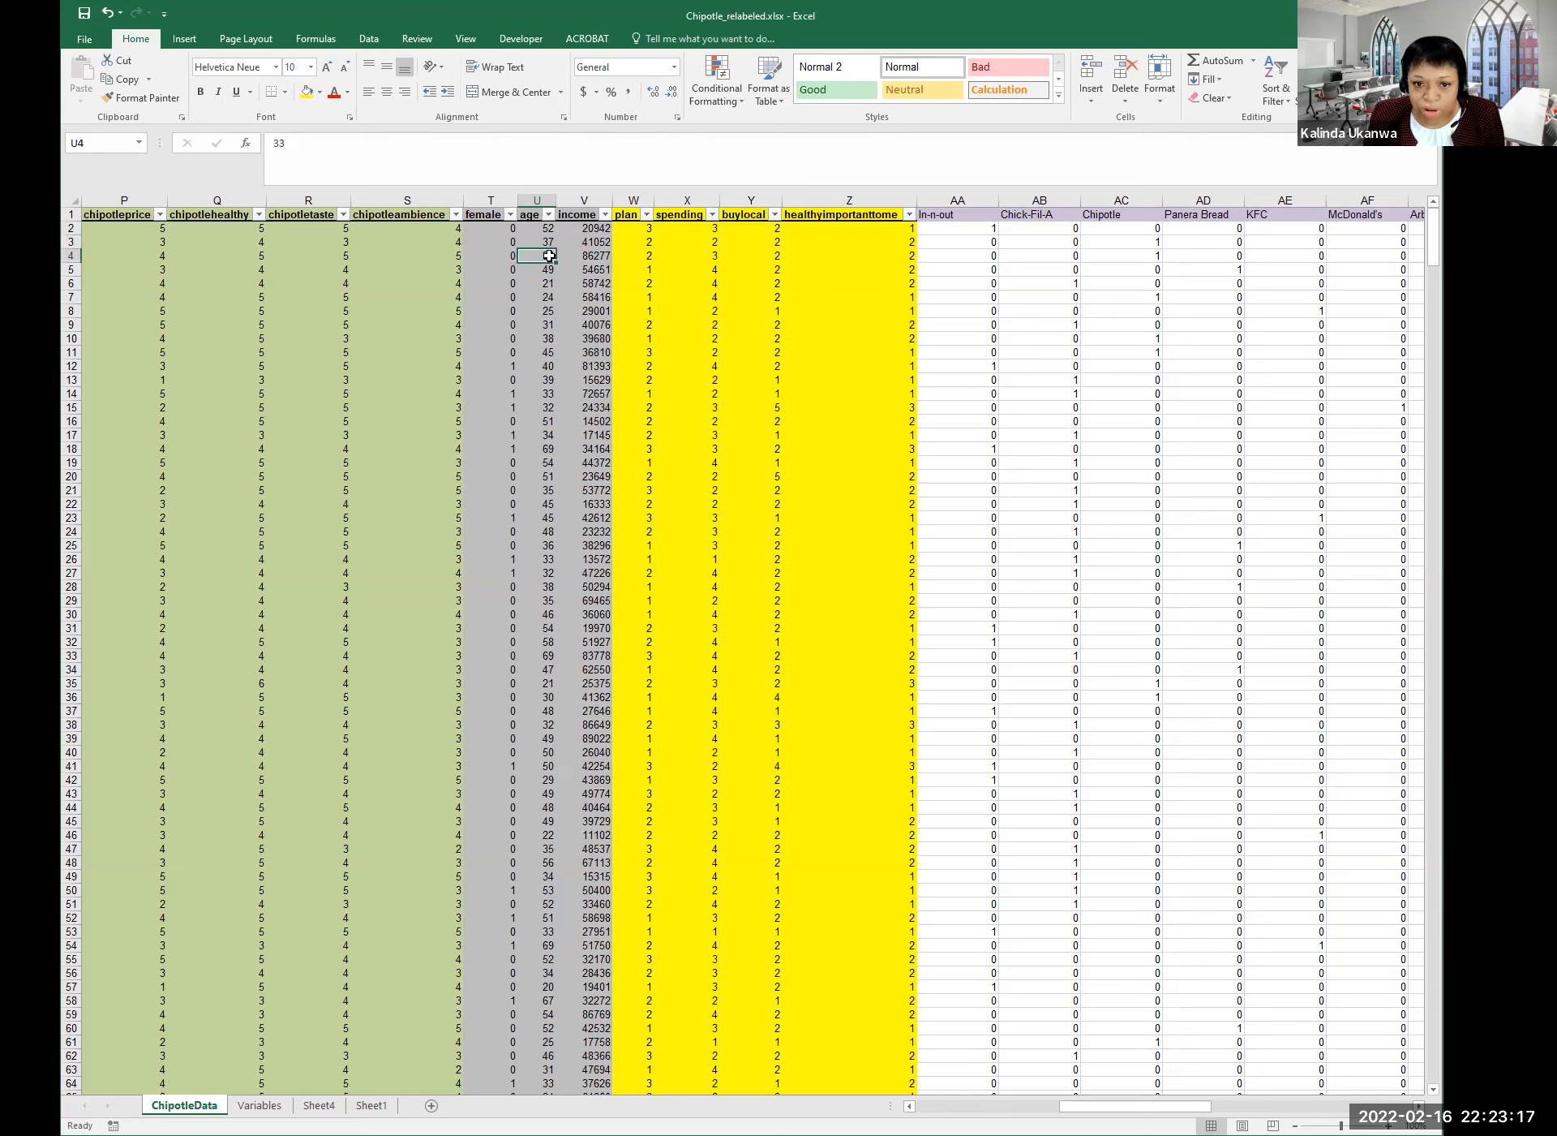
click(545, 229)
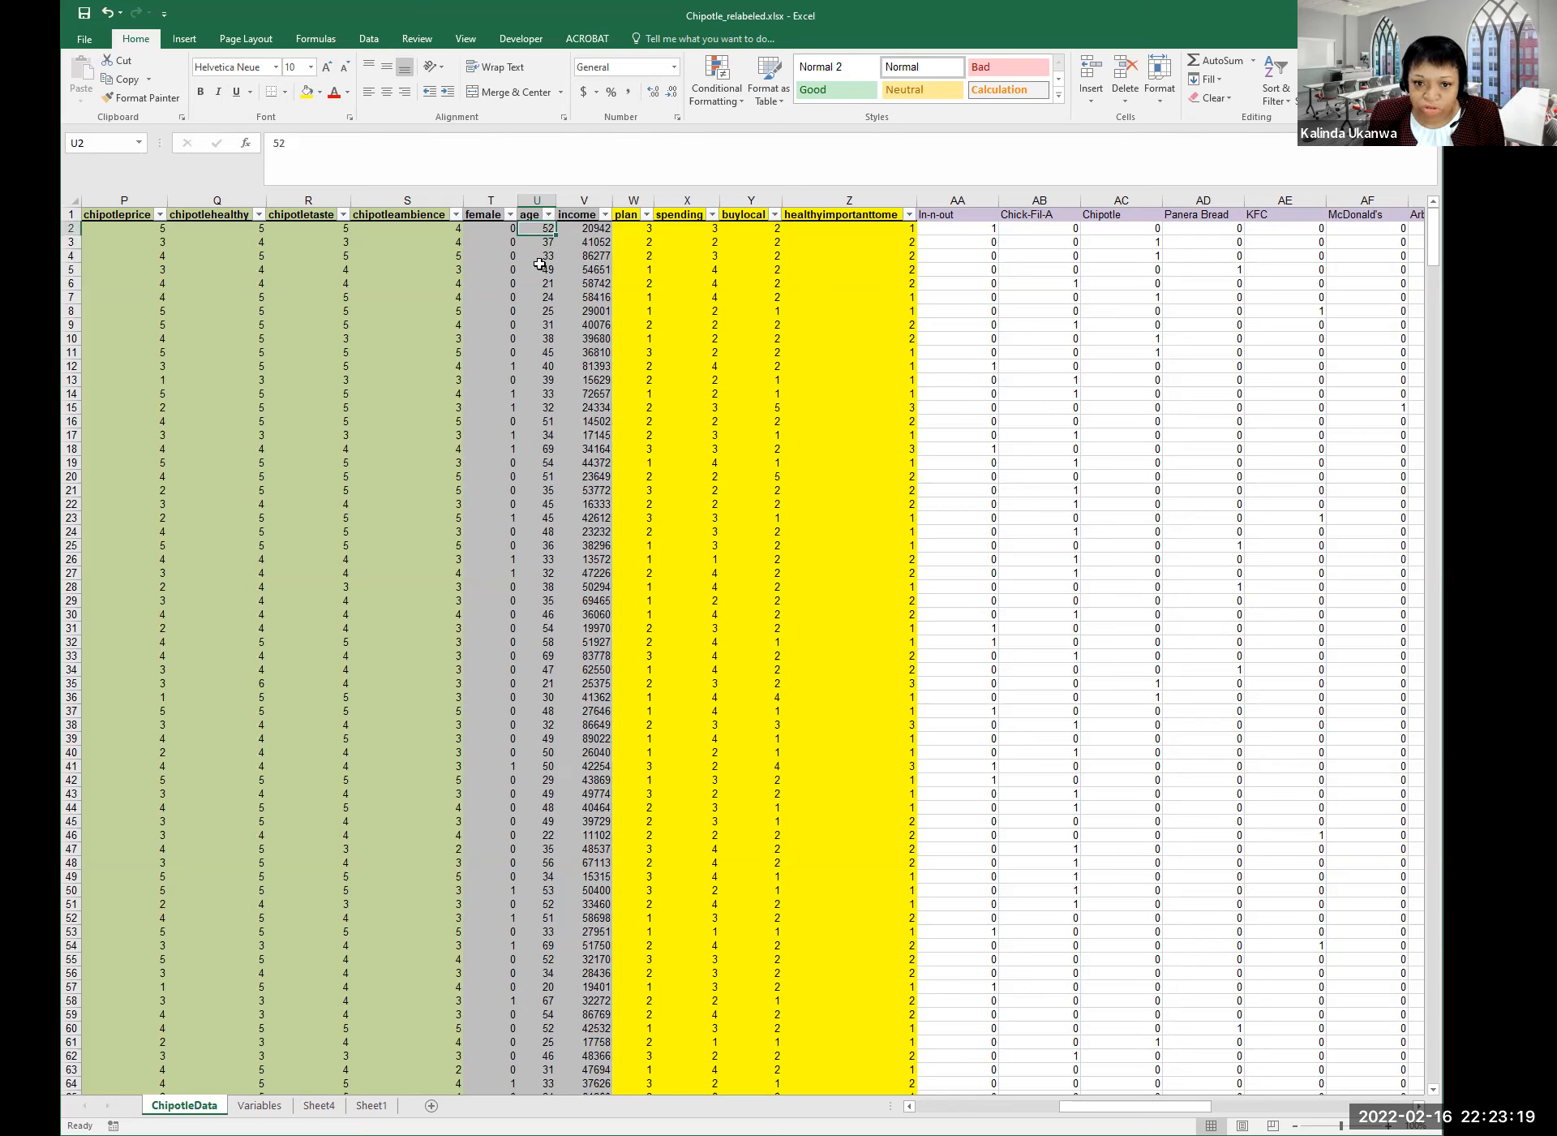
click(604, 228)
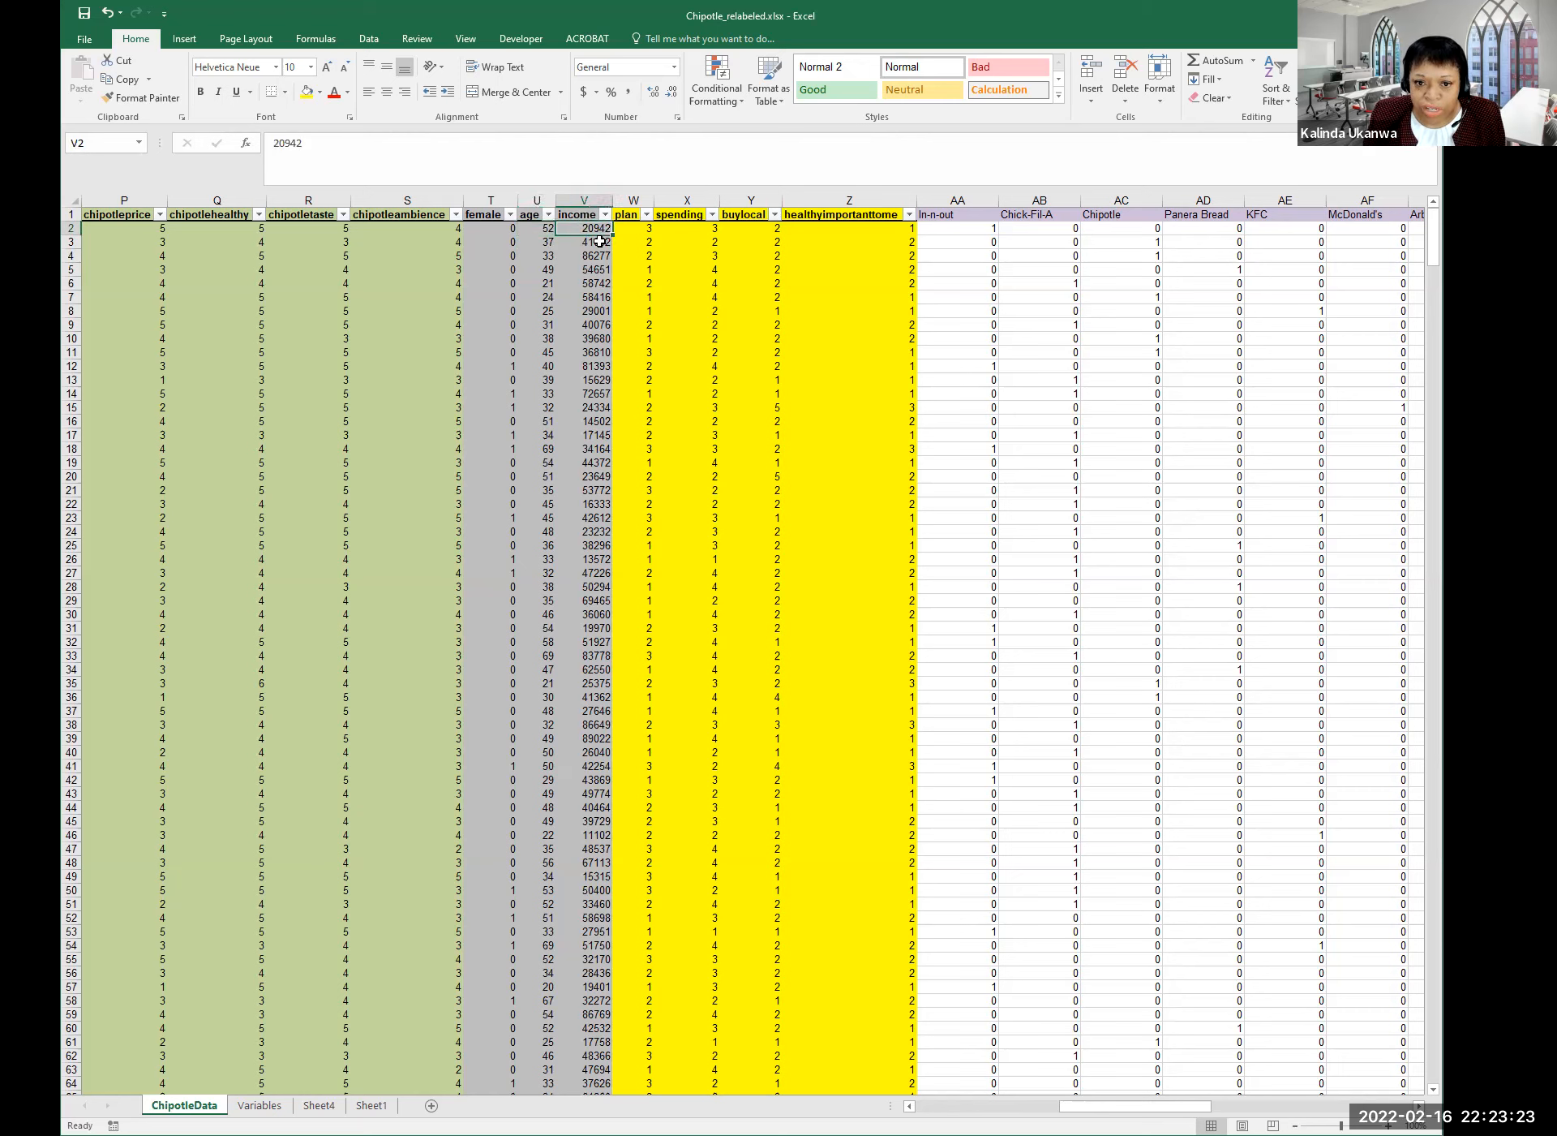
click(598, 241)
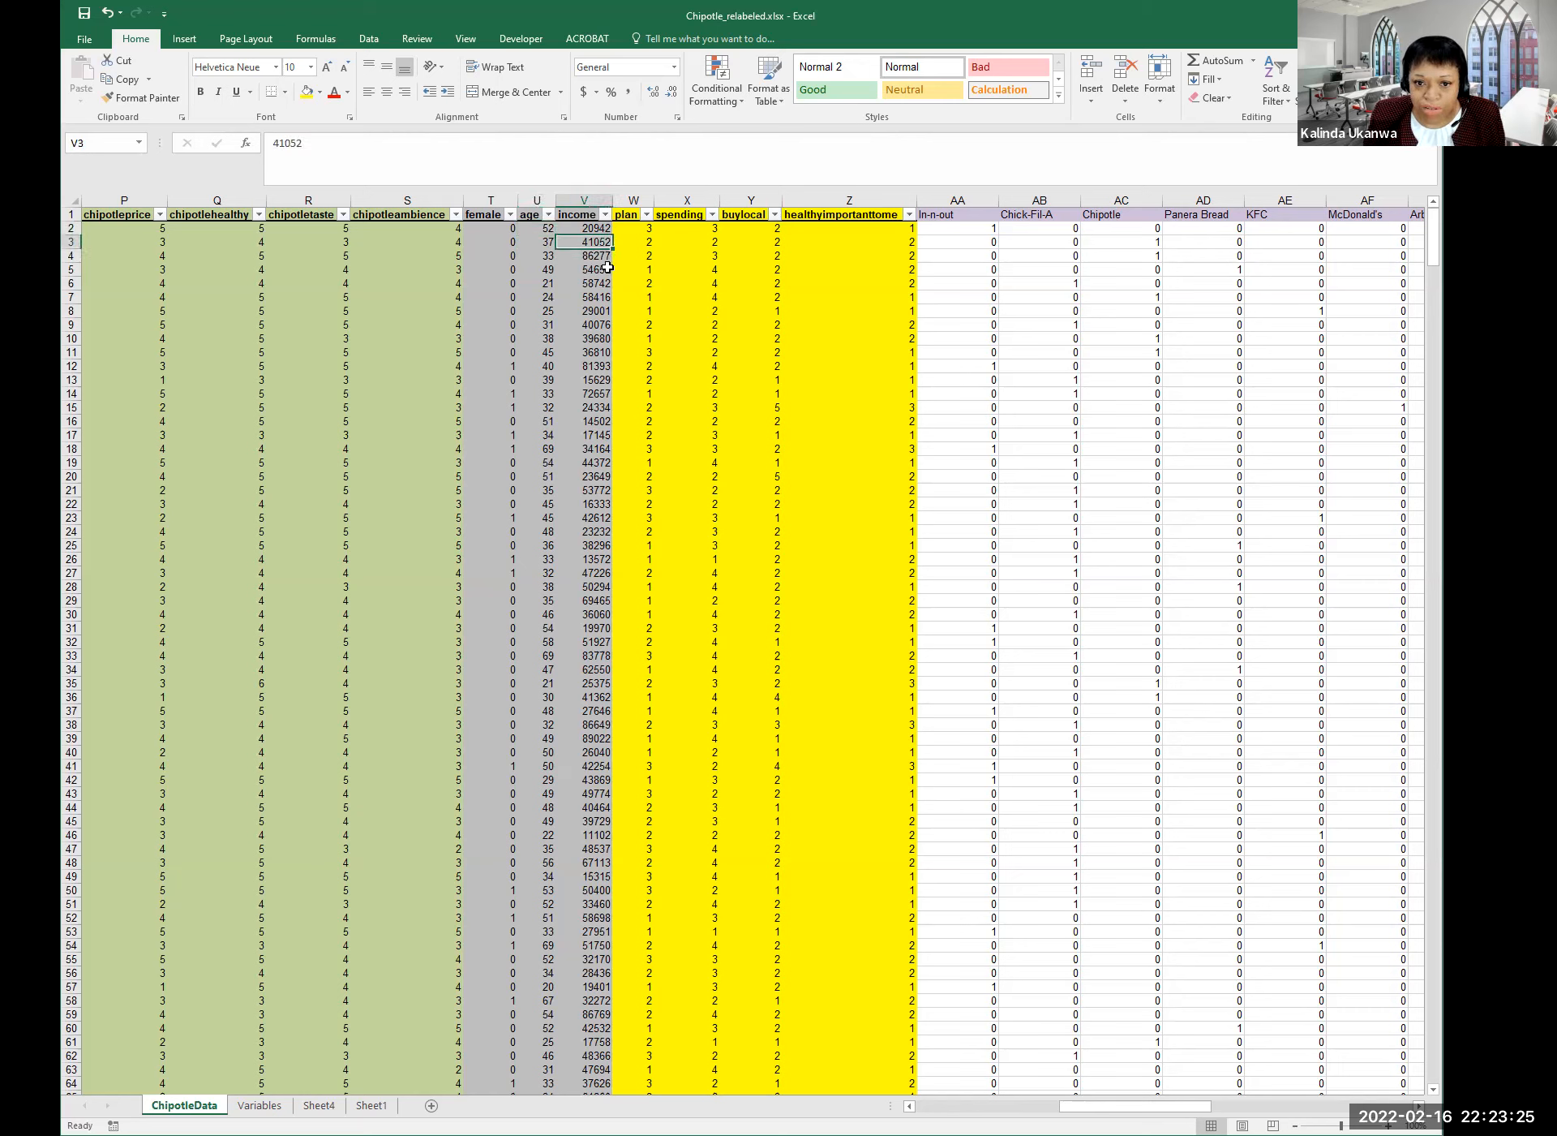
click(598, 255)
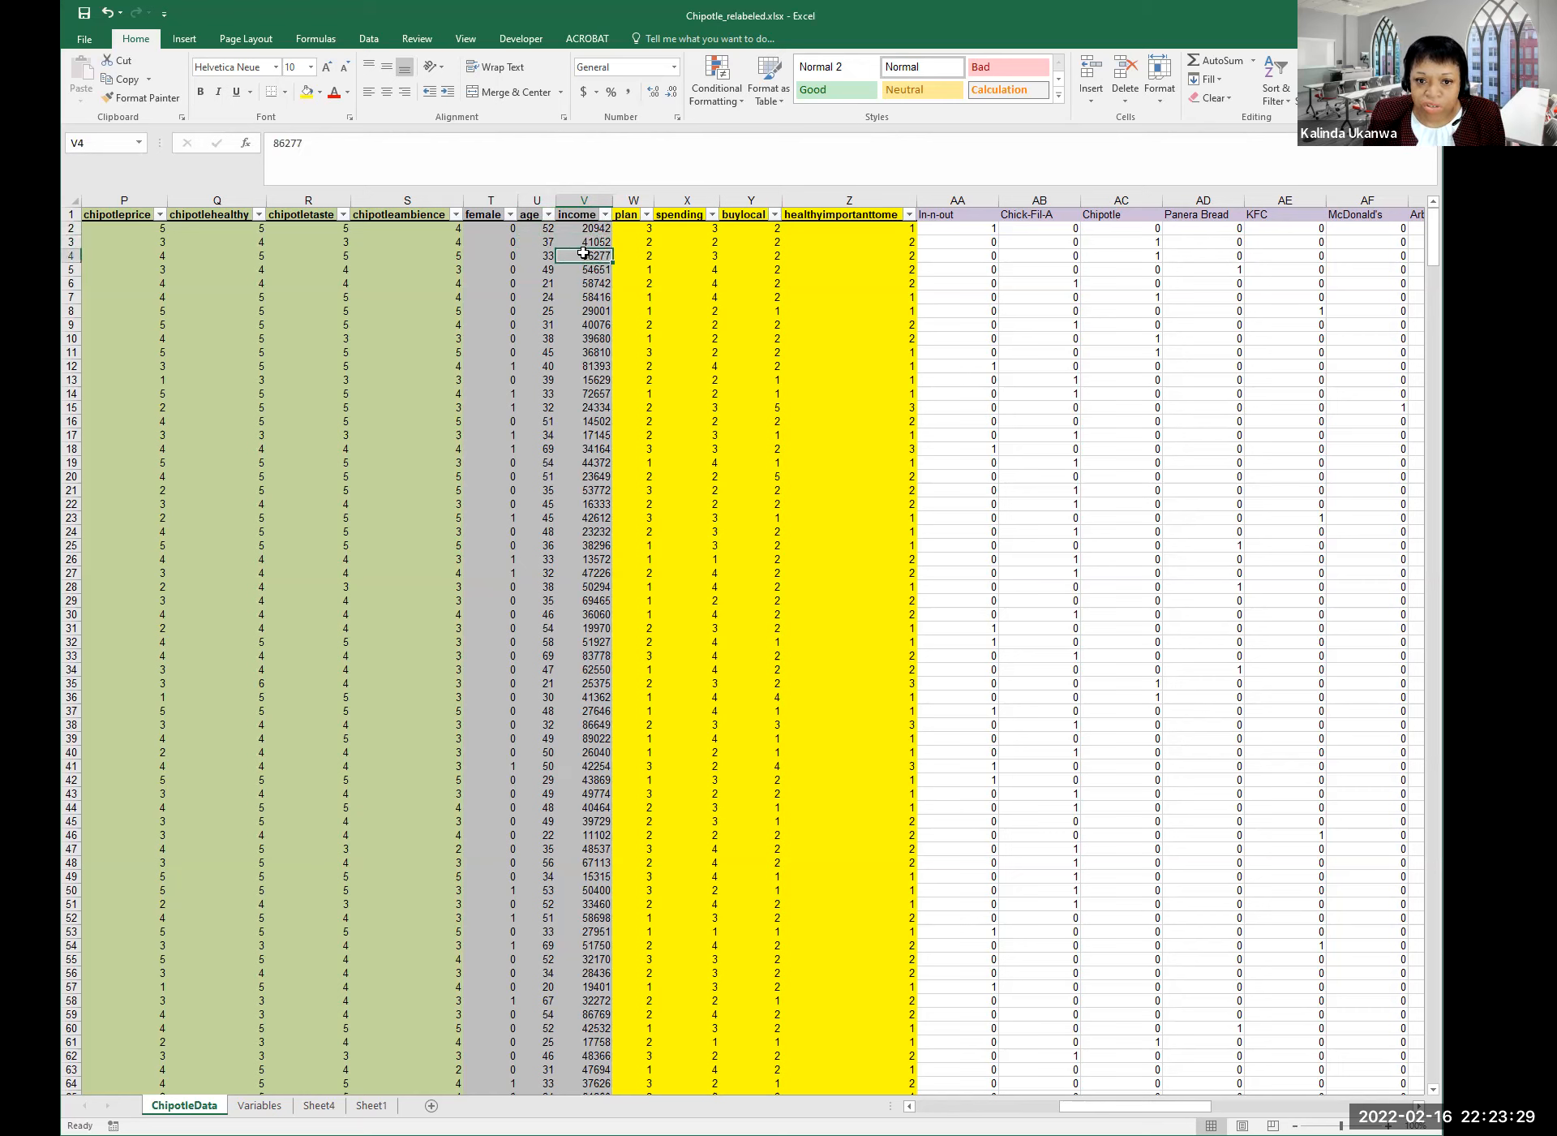
drag(510, 256, 583, 255)
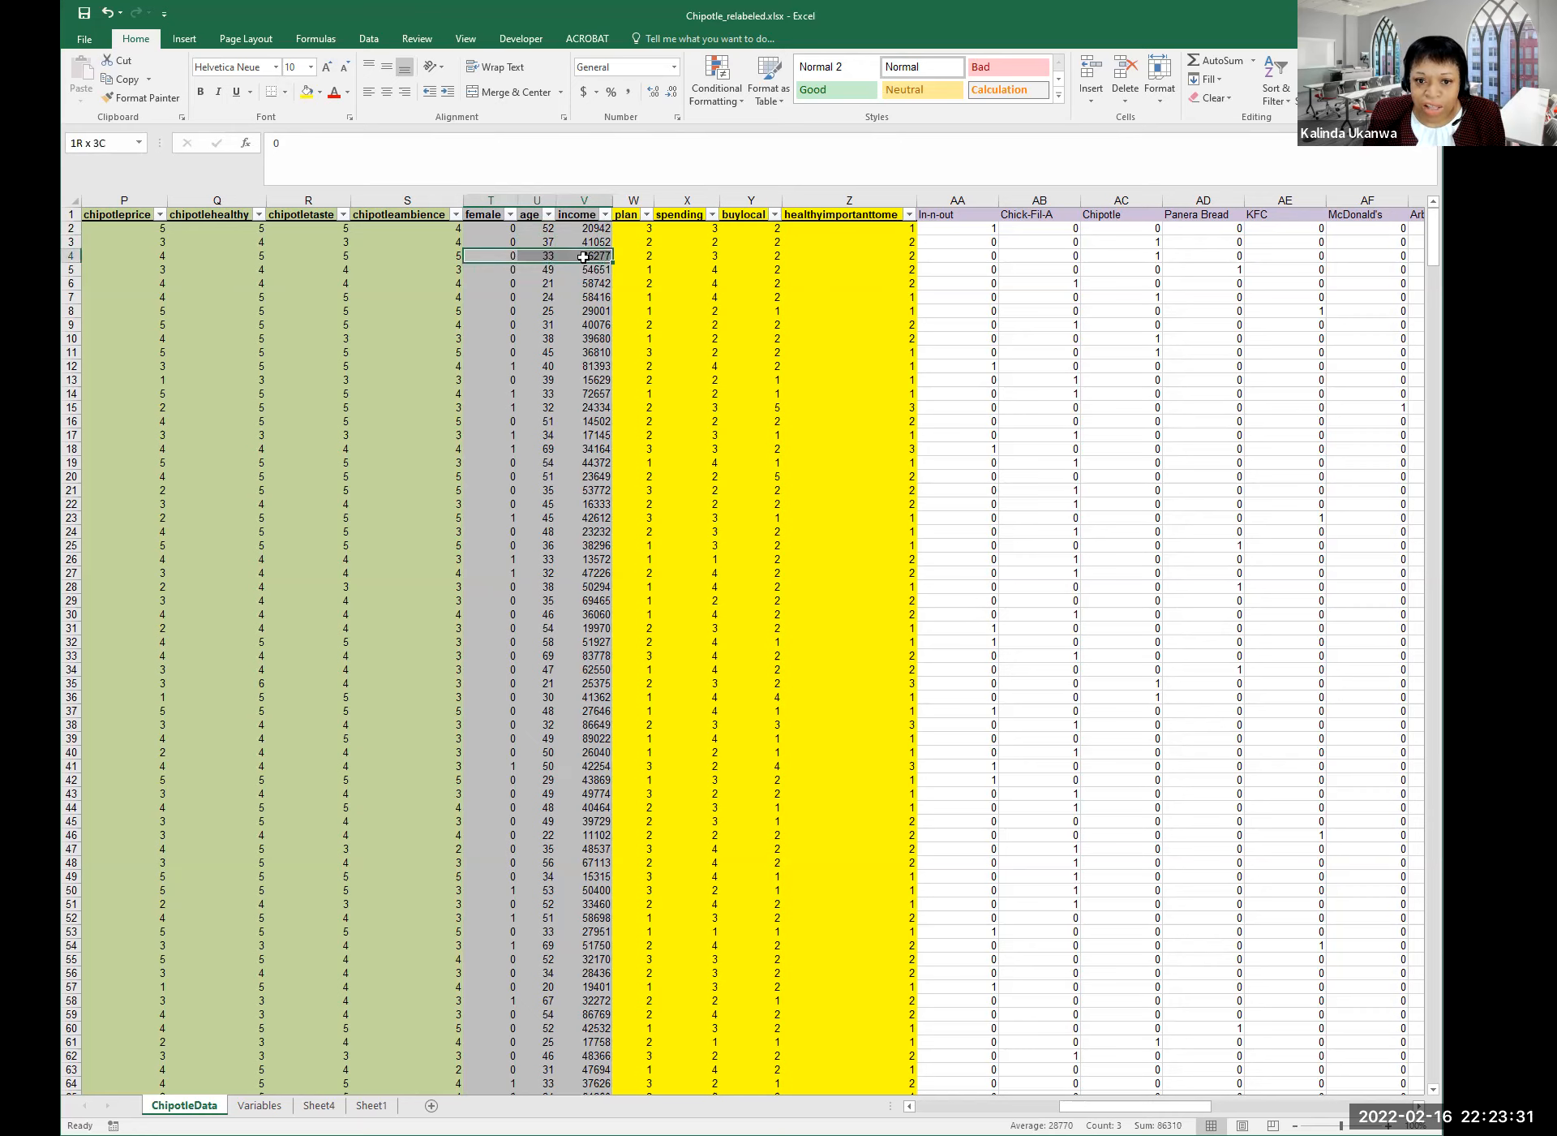
drag(583, 256, 581, 256)
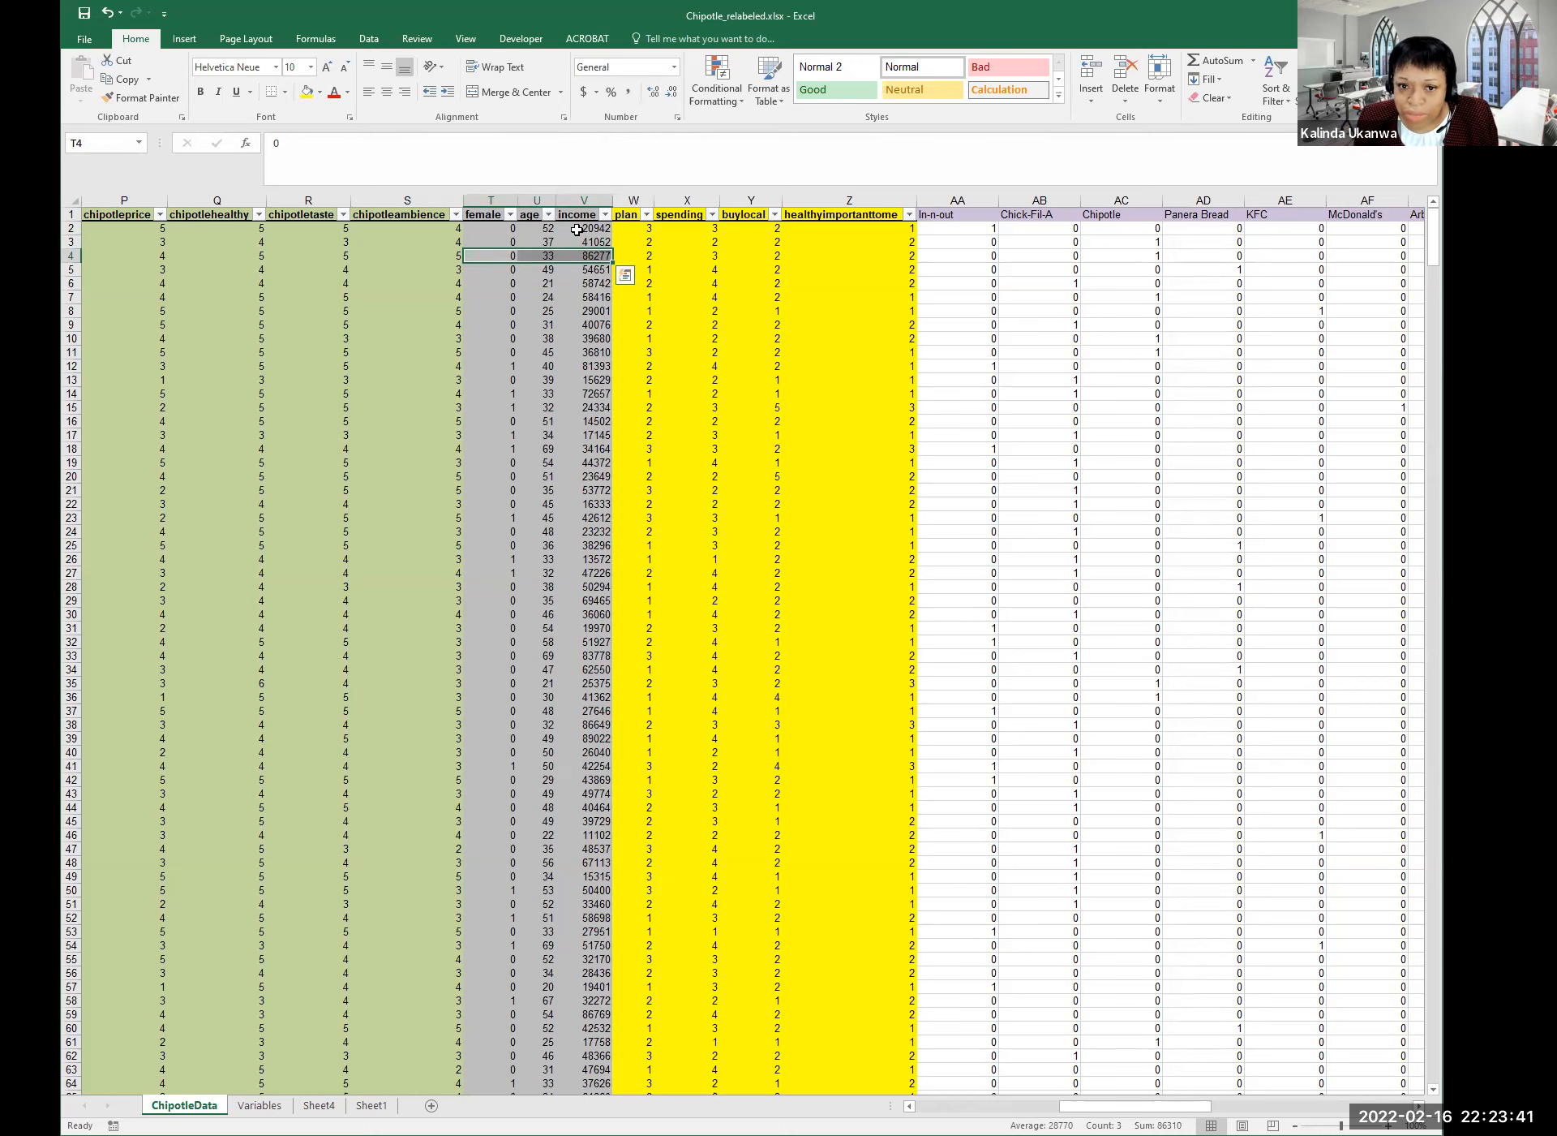
Copy T2:V4 and paste it as values only into AX2 for center1–center3.
drag(503, 230, 595, 253)
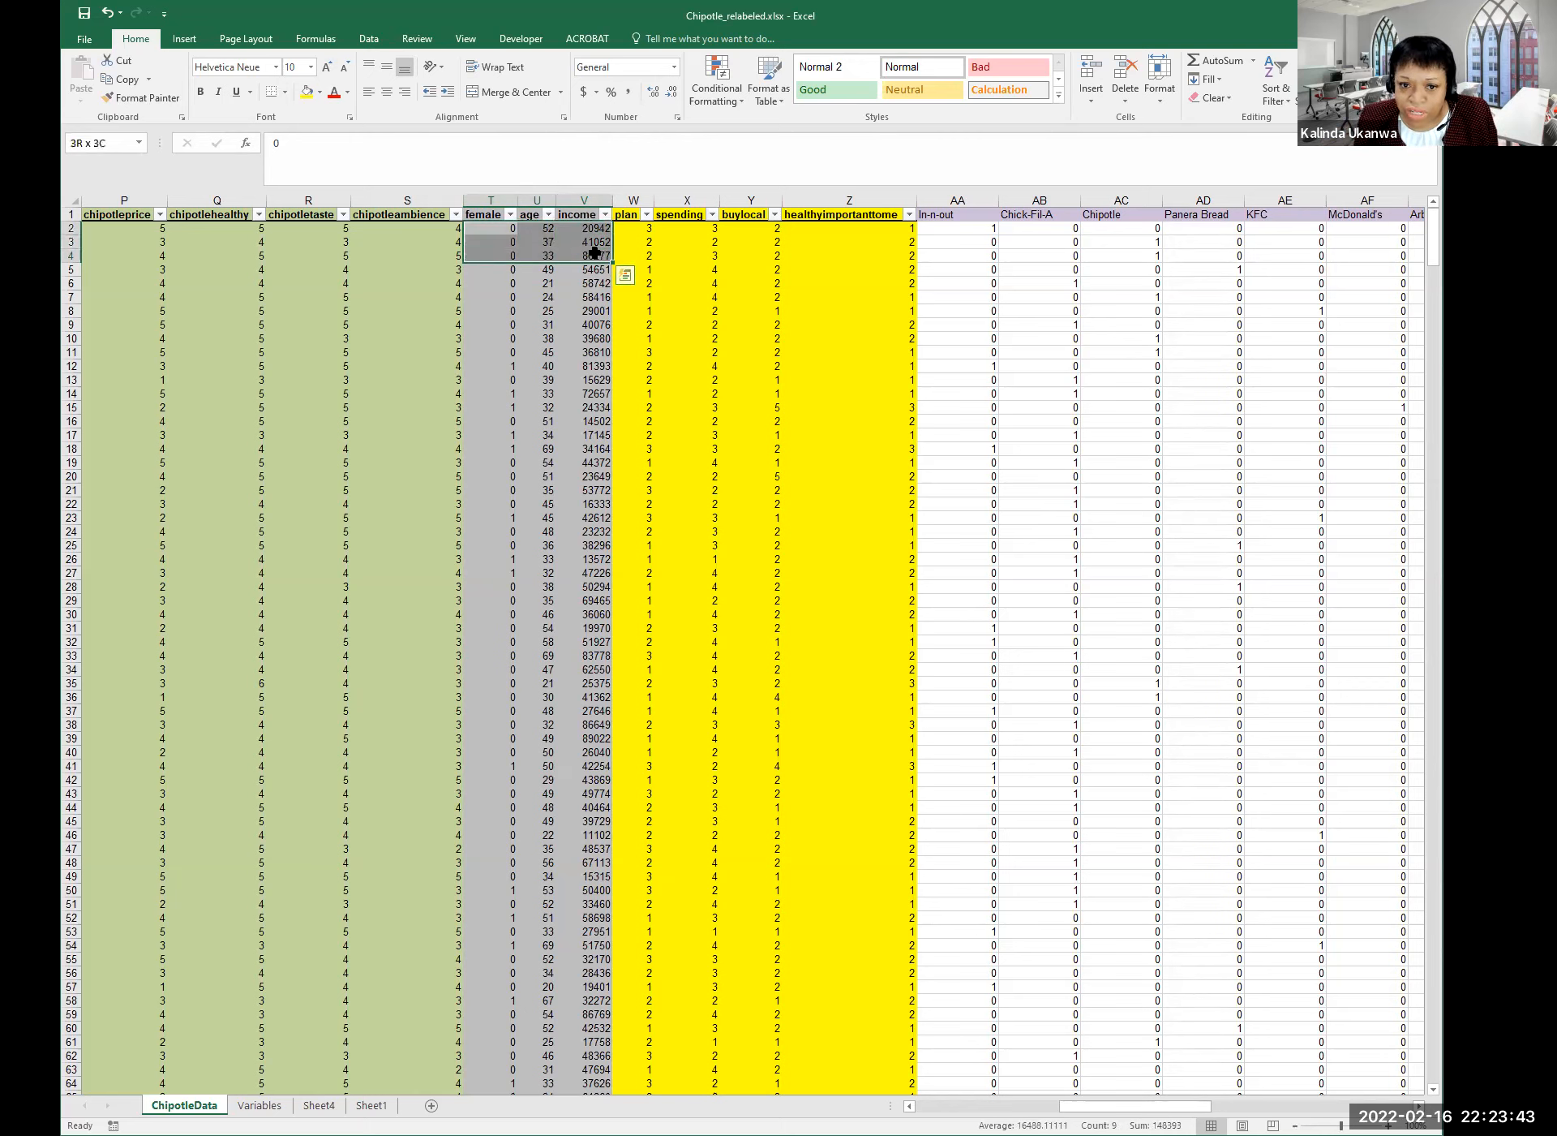
right_click(587, 253)
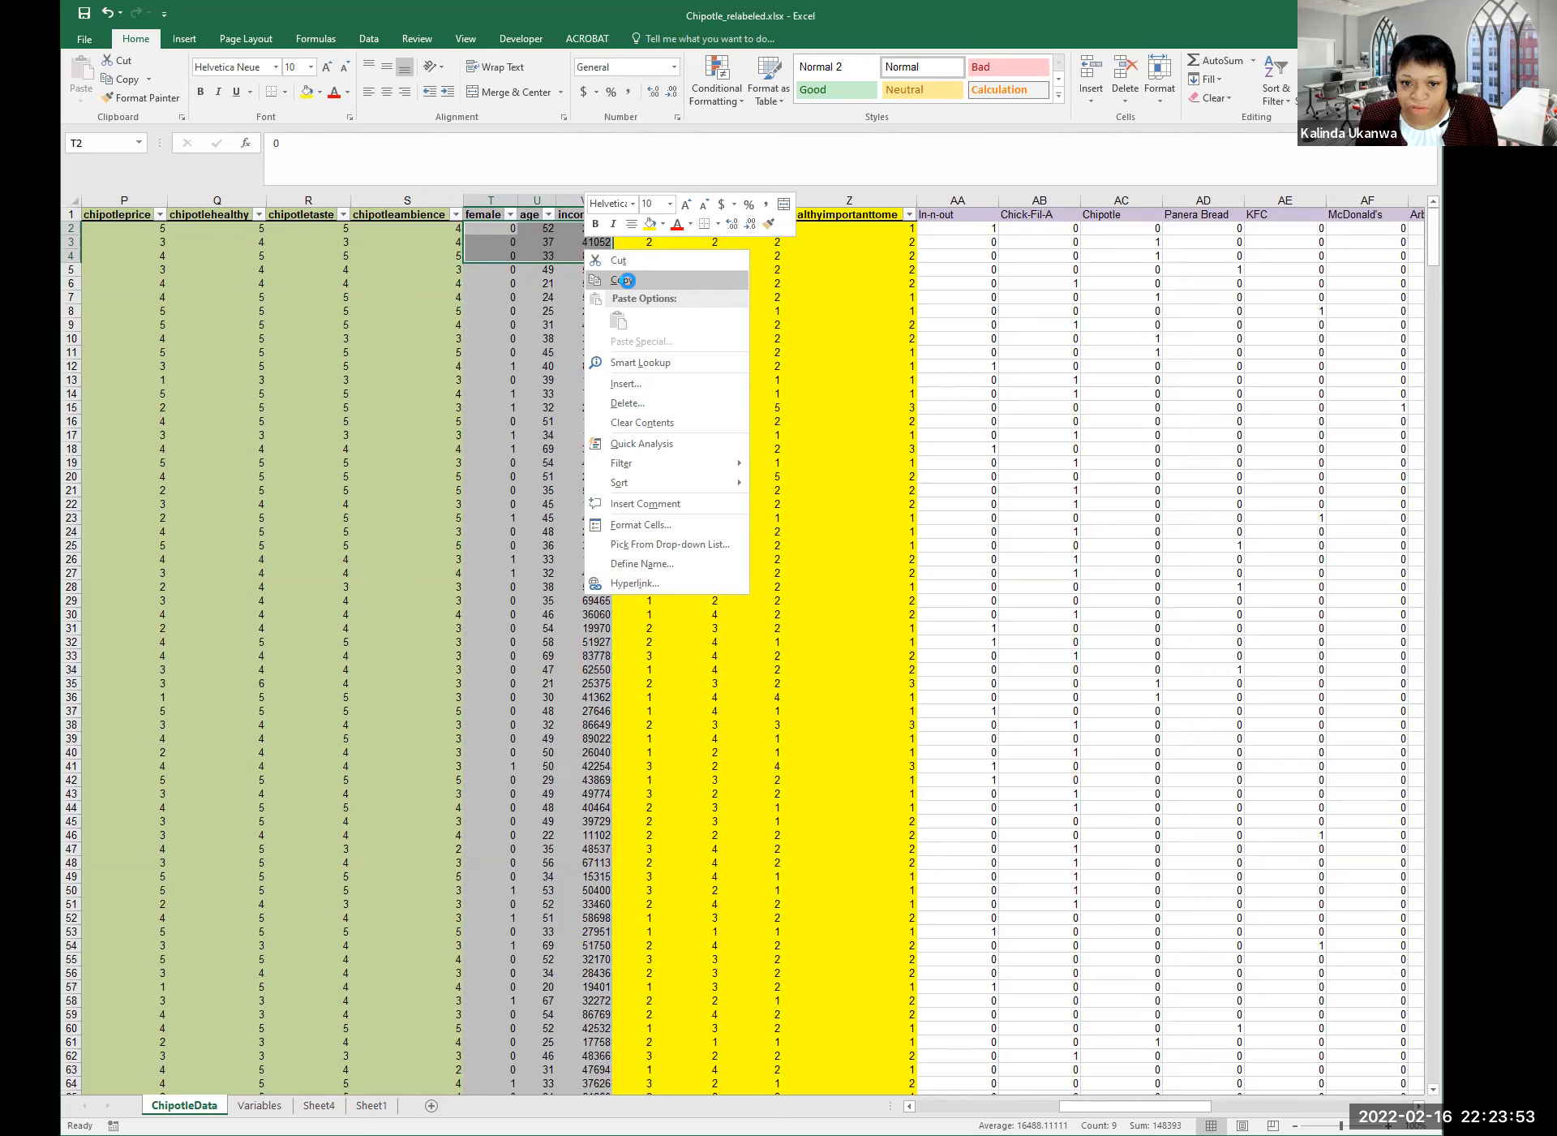
click(628, 282)
drag(1135, 1106, 1337, 1106)
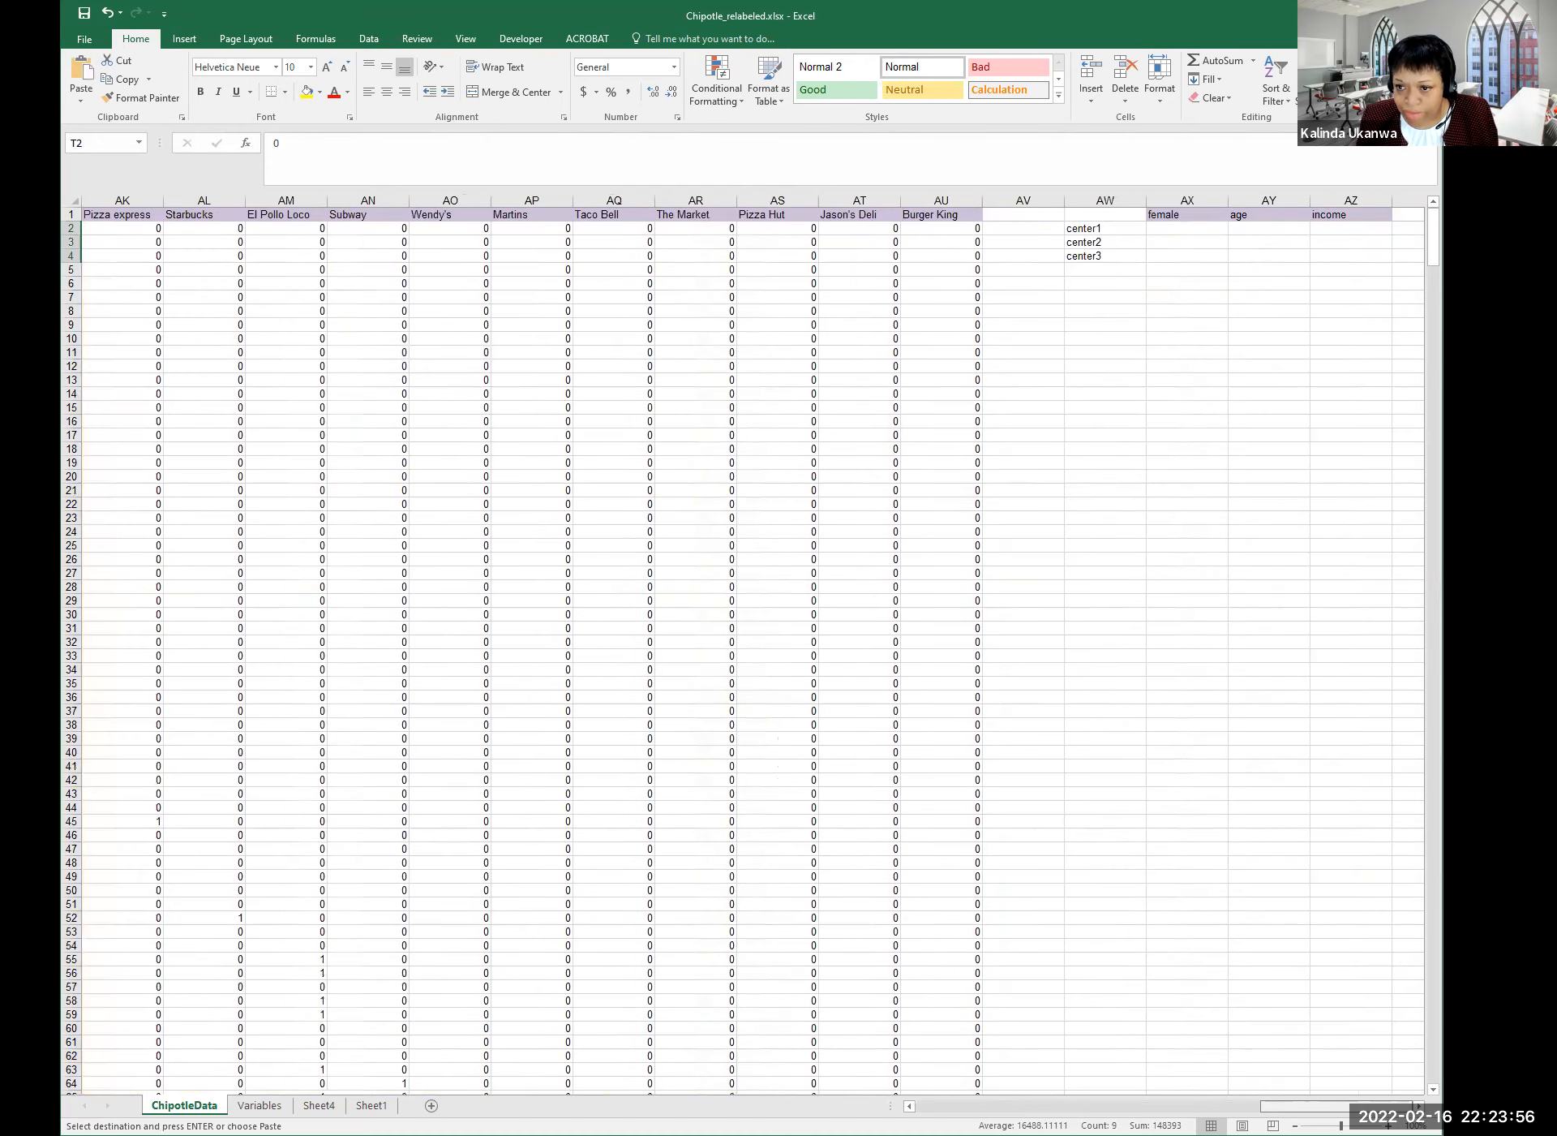
click(1190, 230)
right_click(1190, 232)
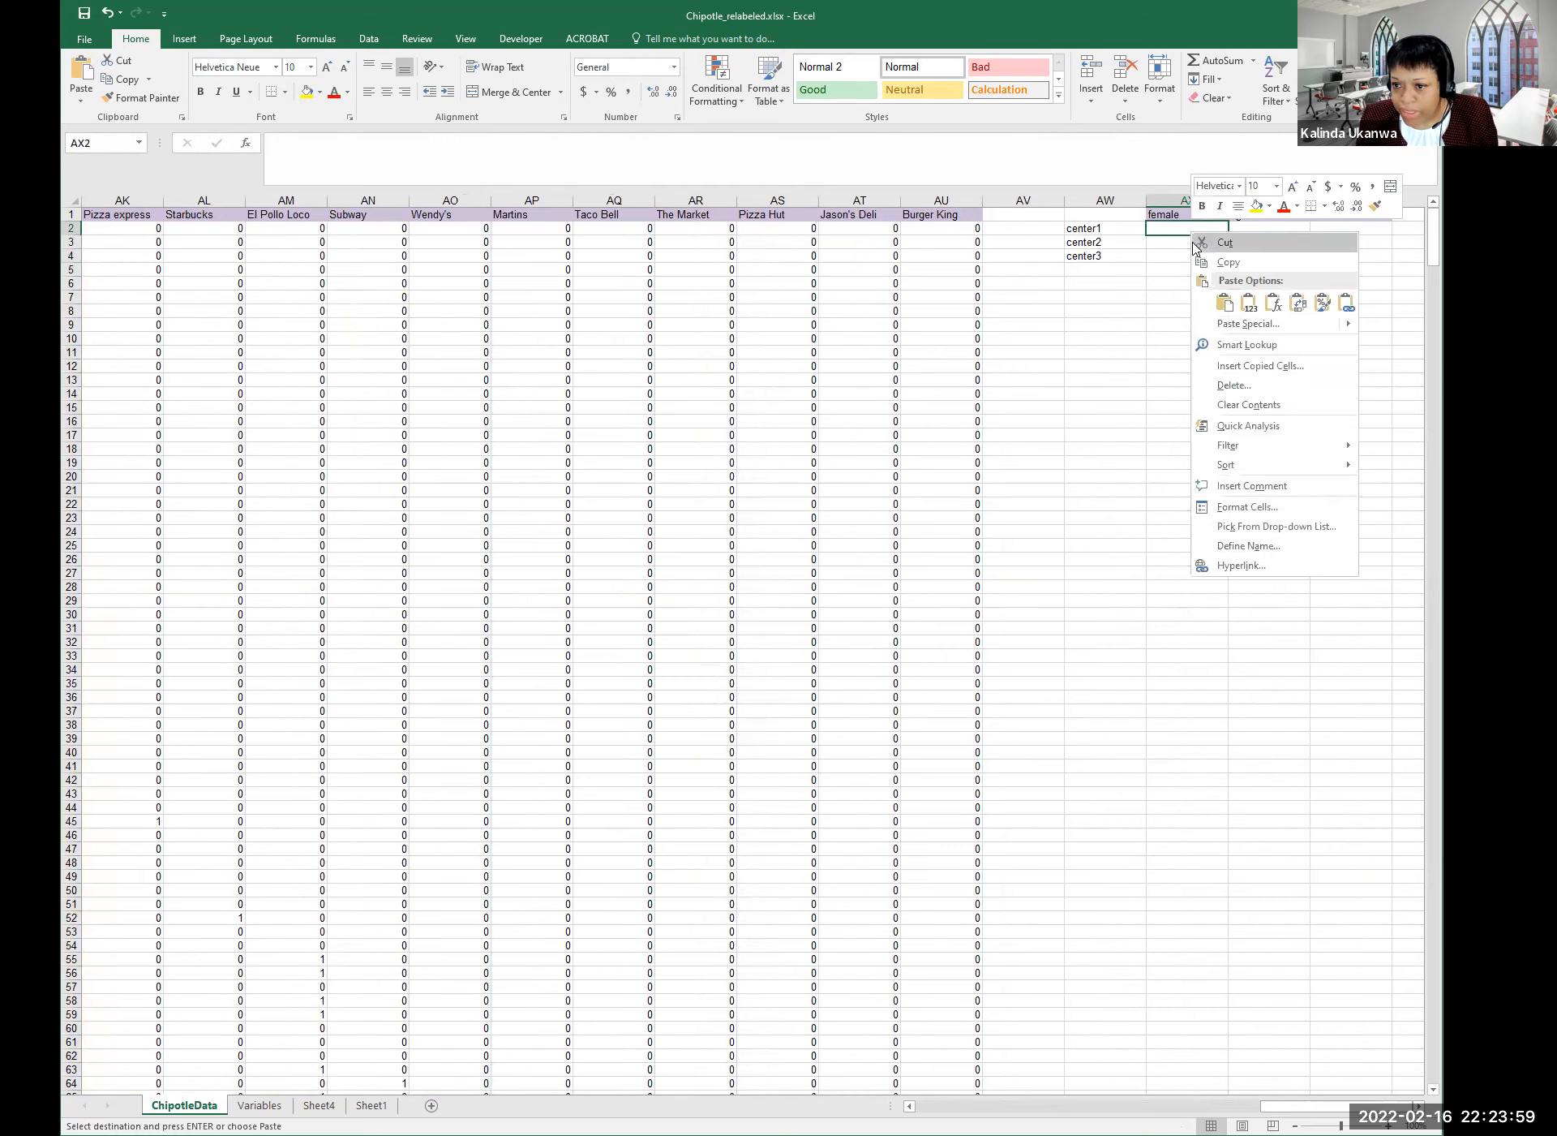
click(1236, 324)
click(1109, 262)
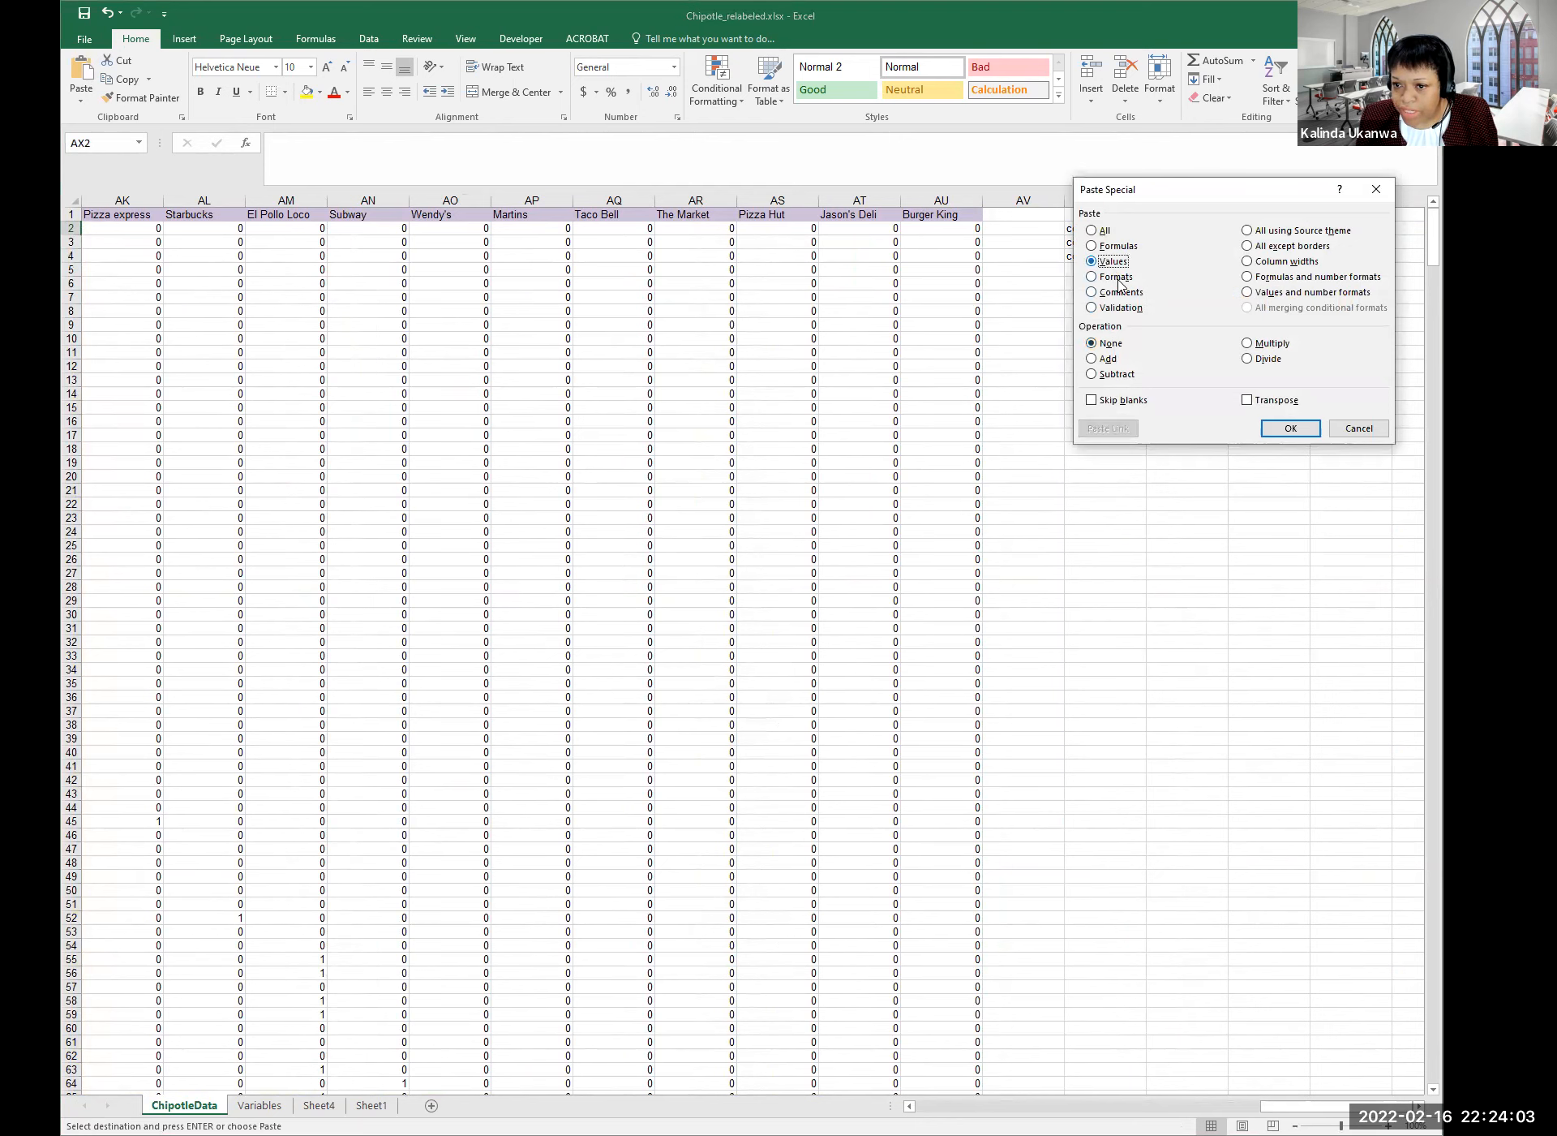
click(1291, 436)
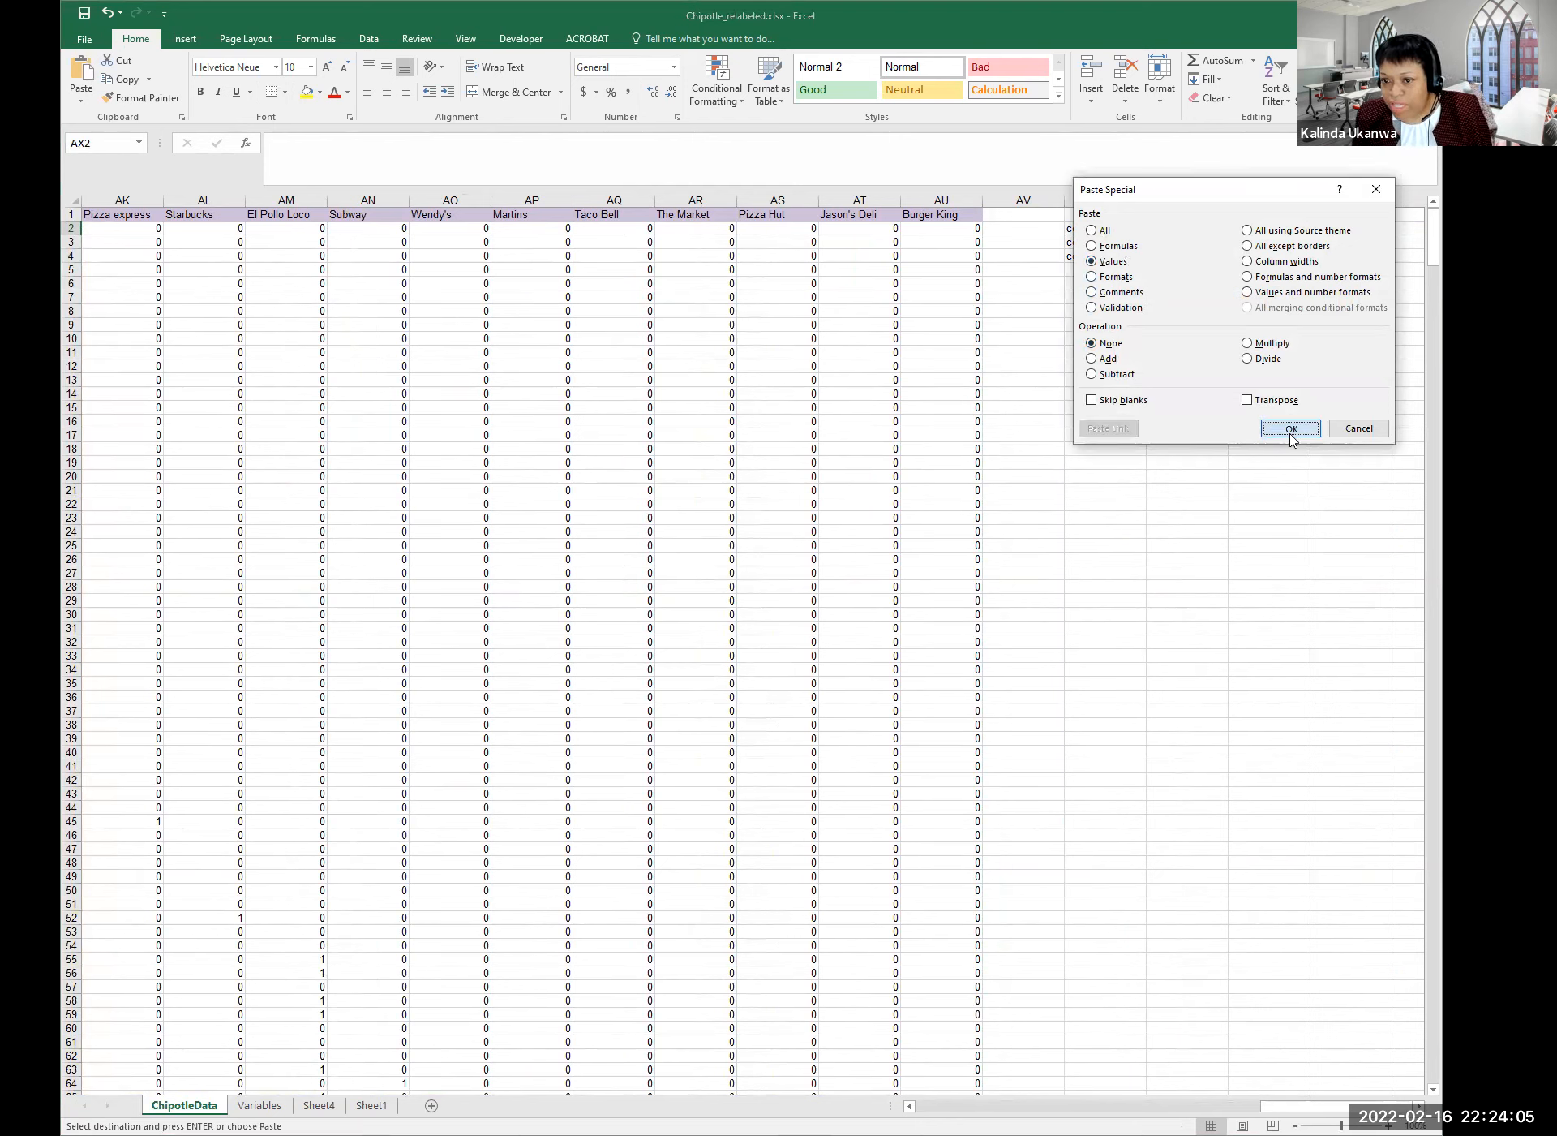
click(1265, 464)
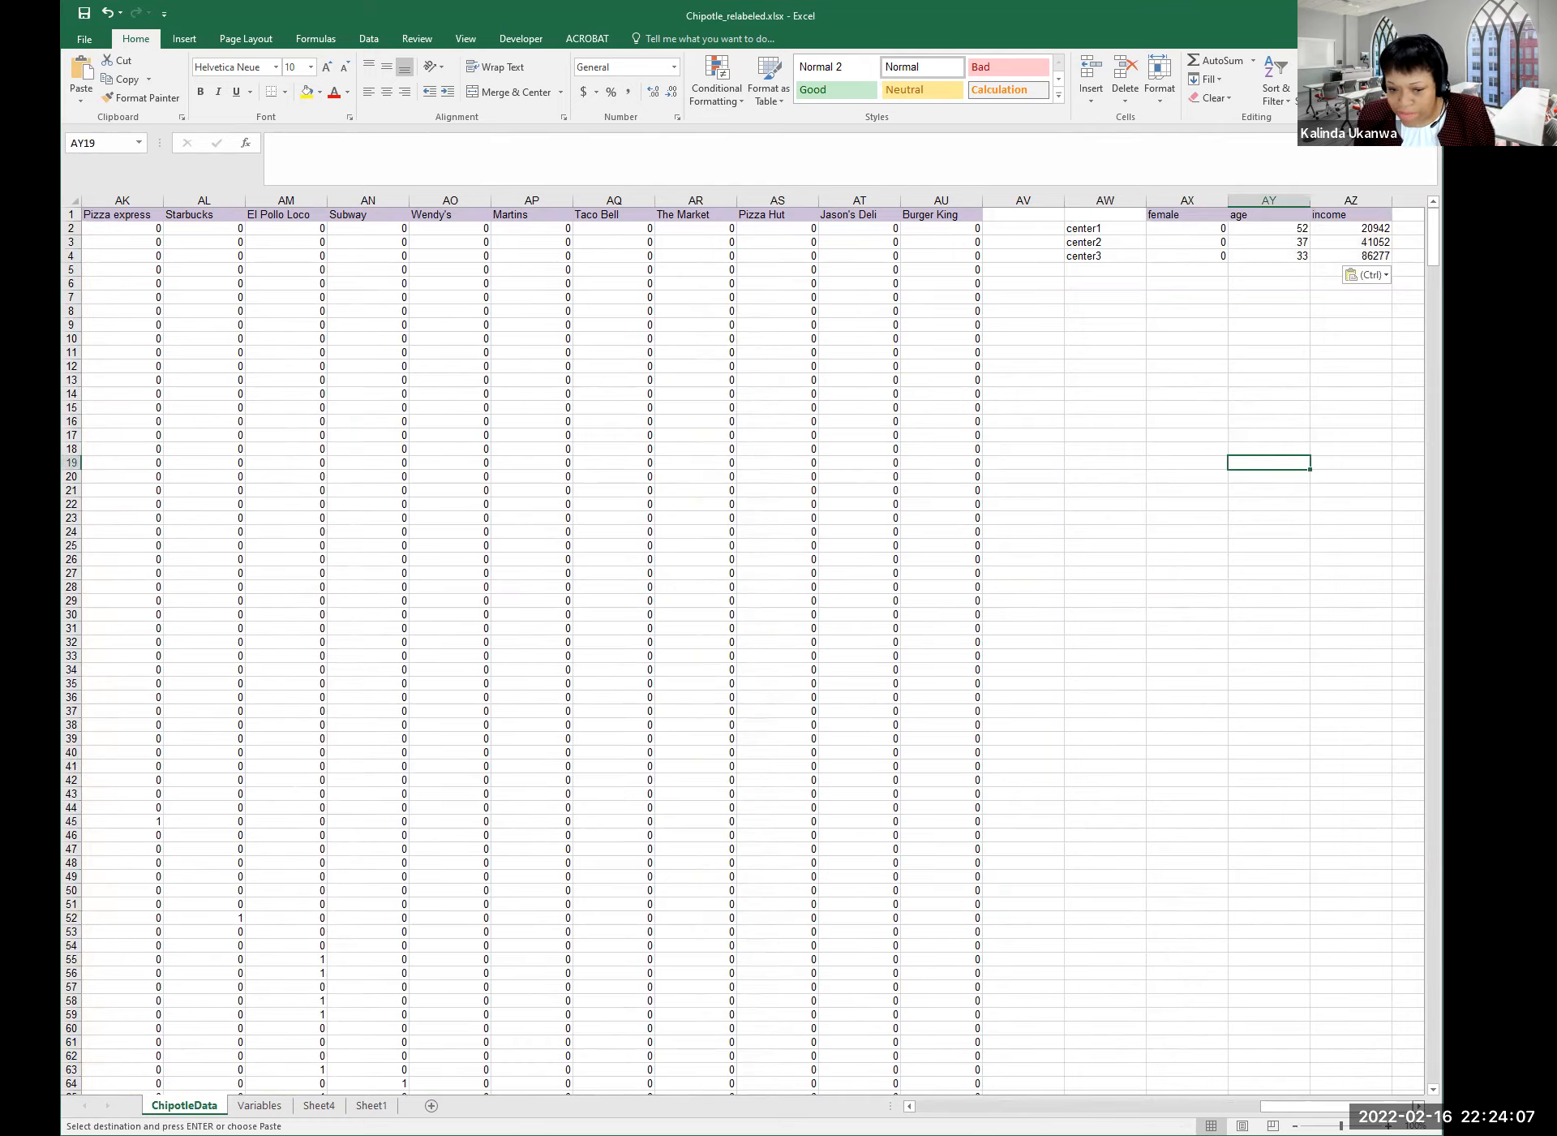
scroll(1265, 464, right, 2)
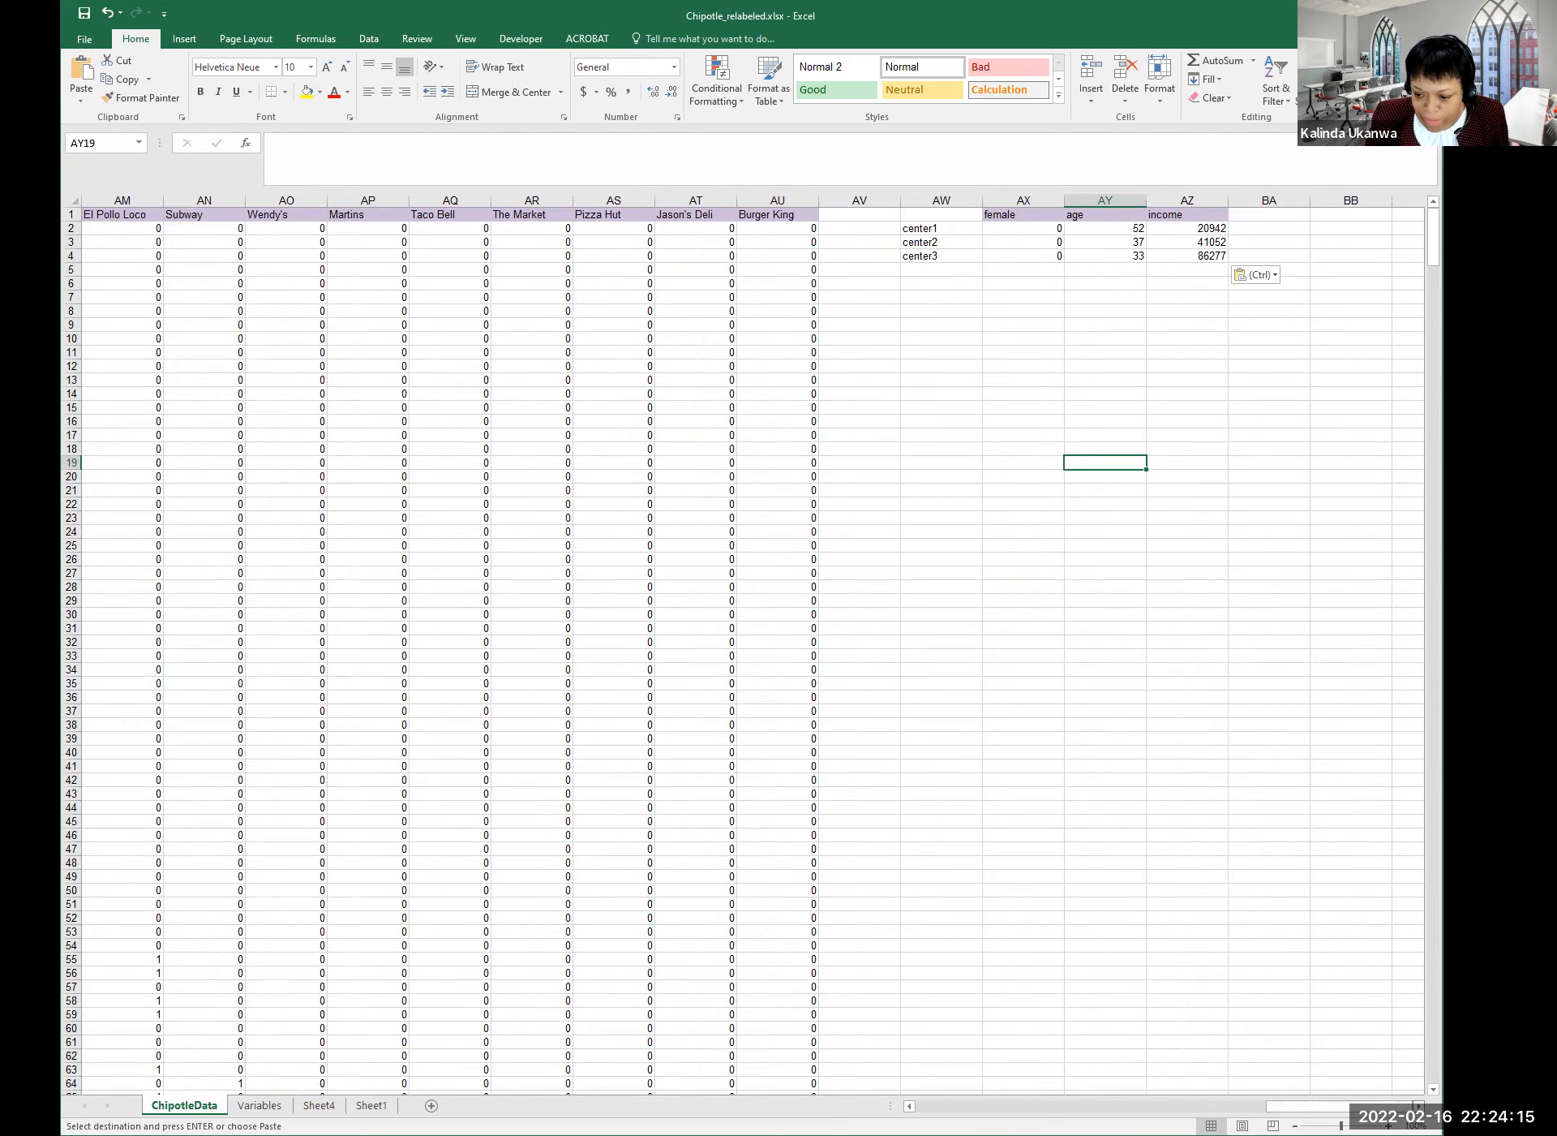
scroll(157, 799, right, 4)
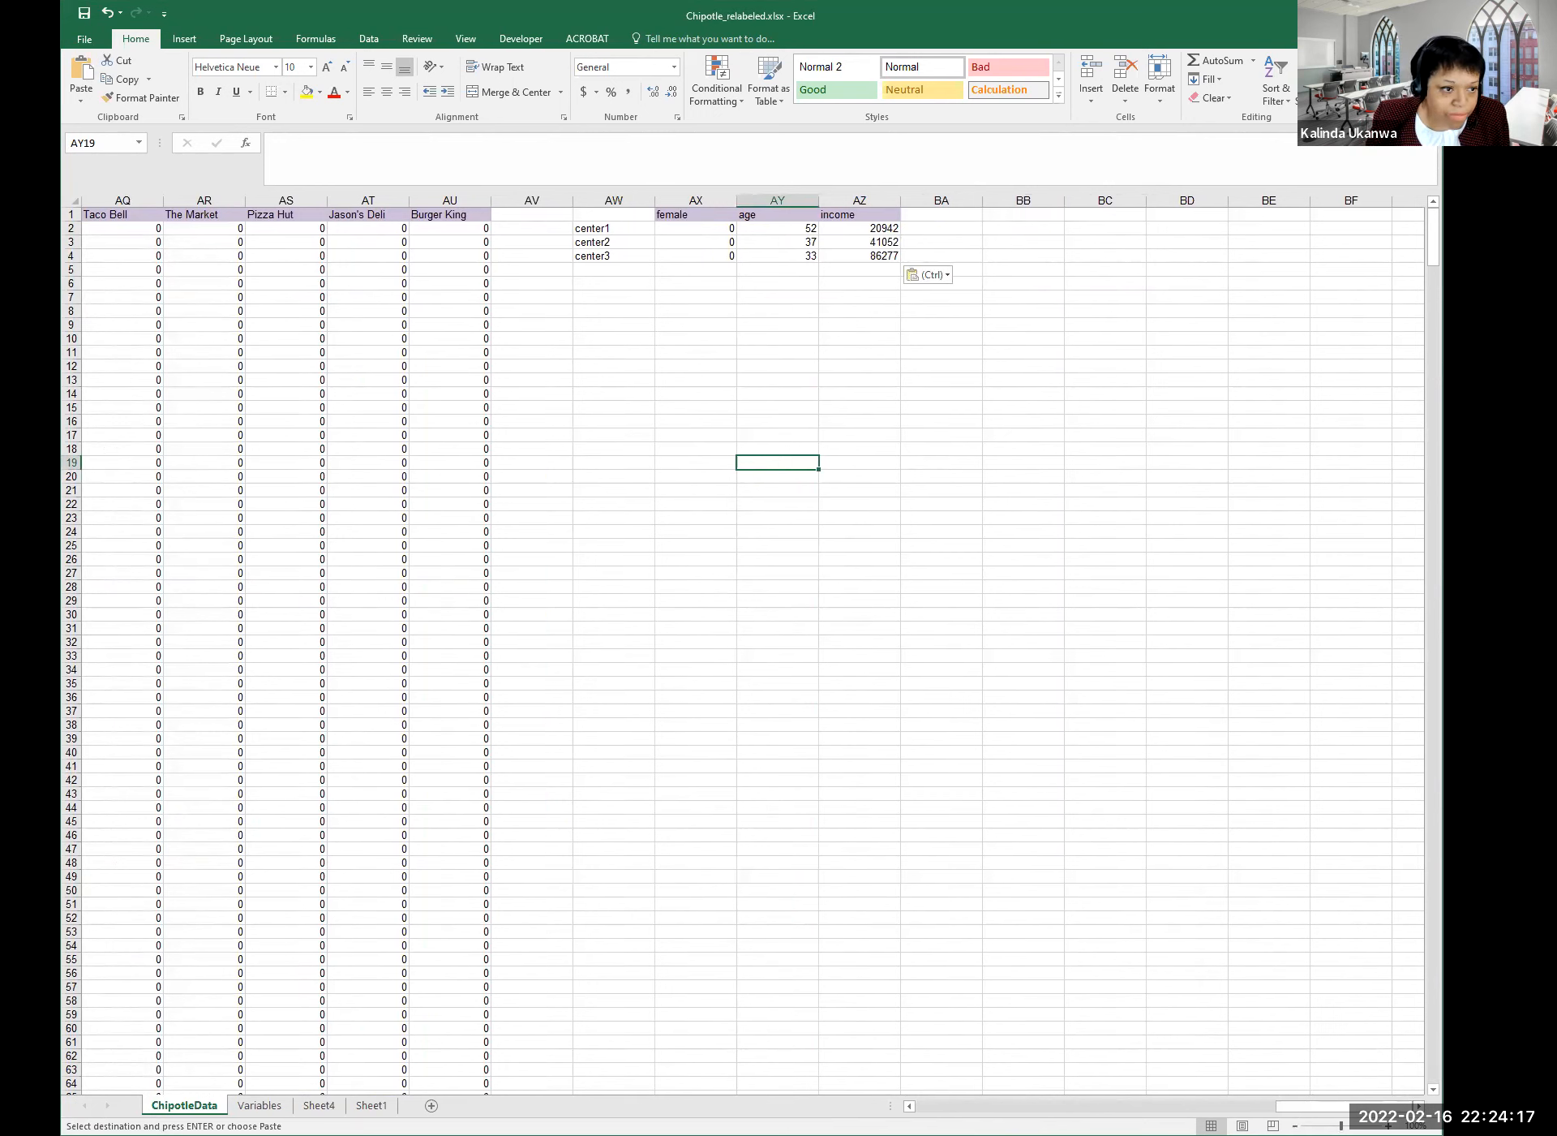
key(alt+Tab)
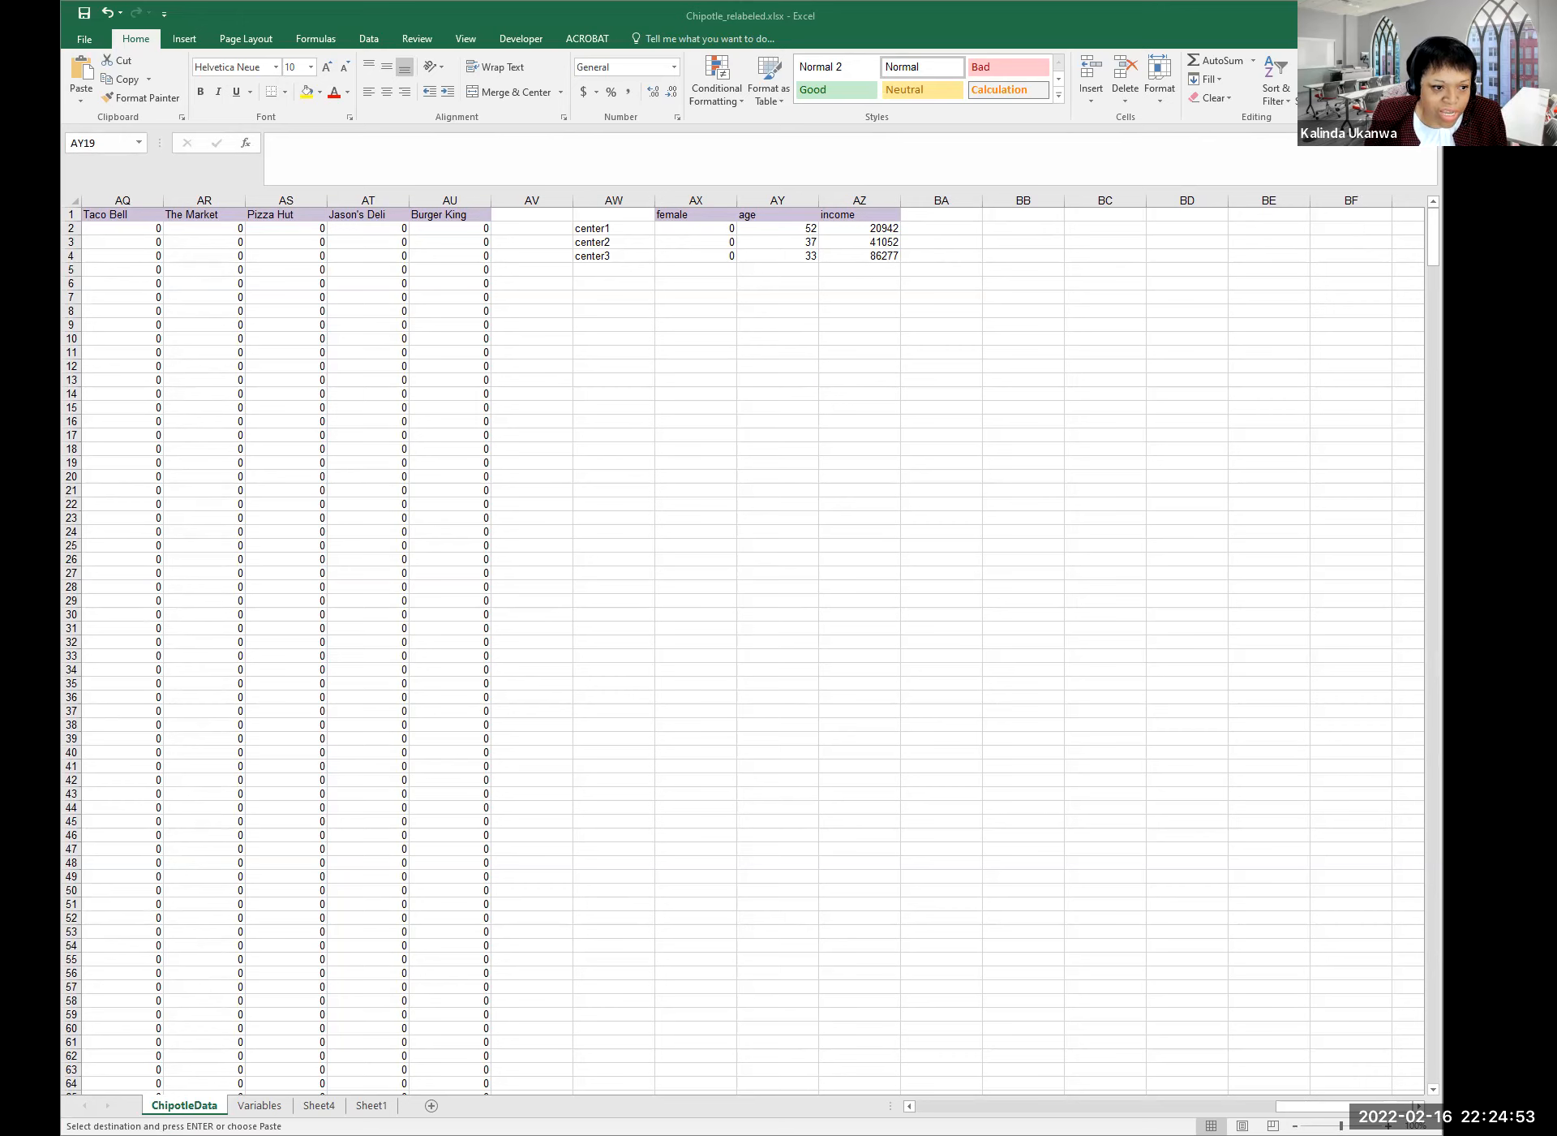
Enter the heading Participant in BB1.
click(1000, 217)
key(ctrl+v)
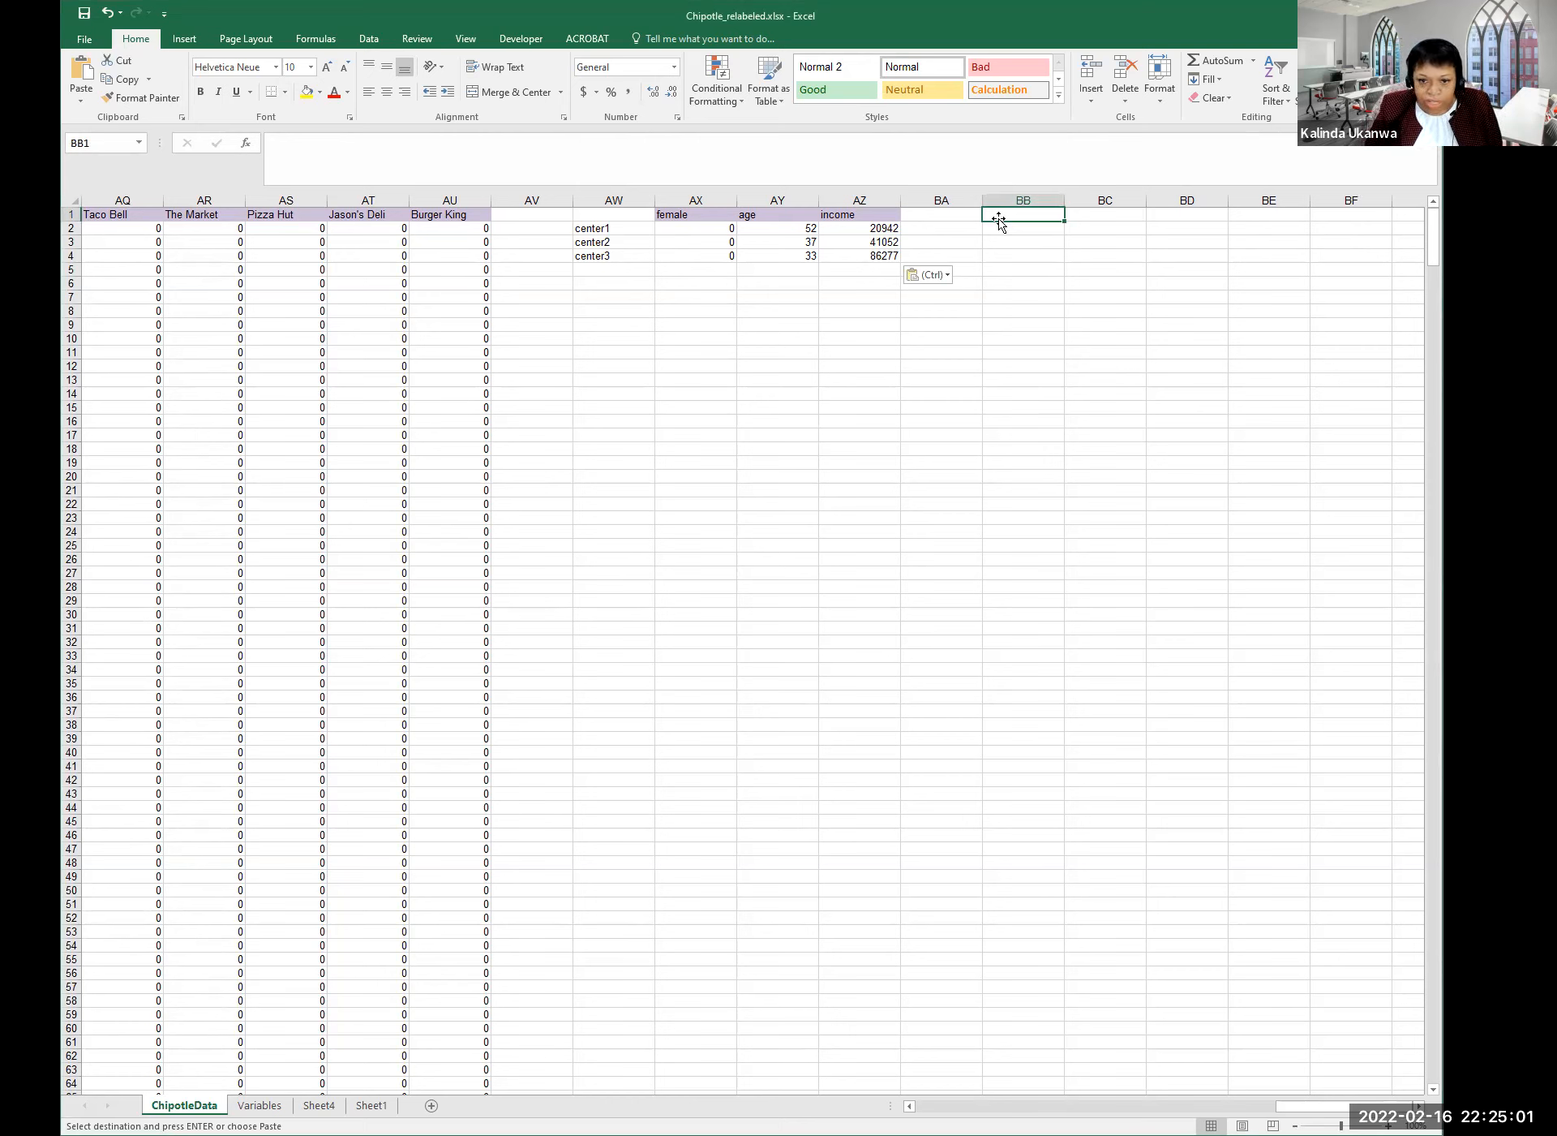
text({art)
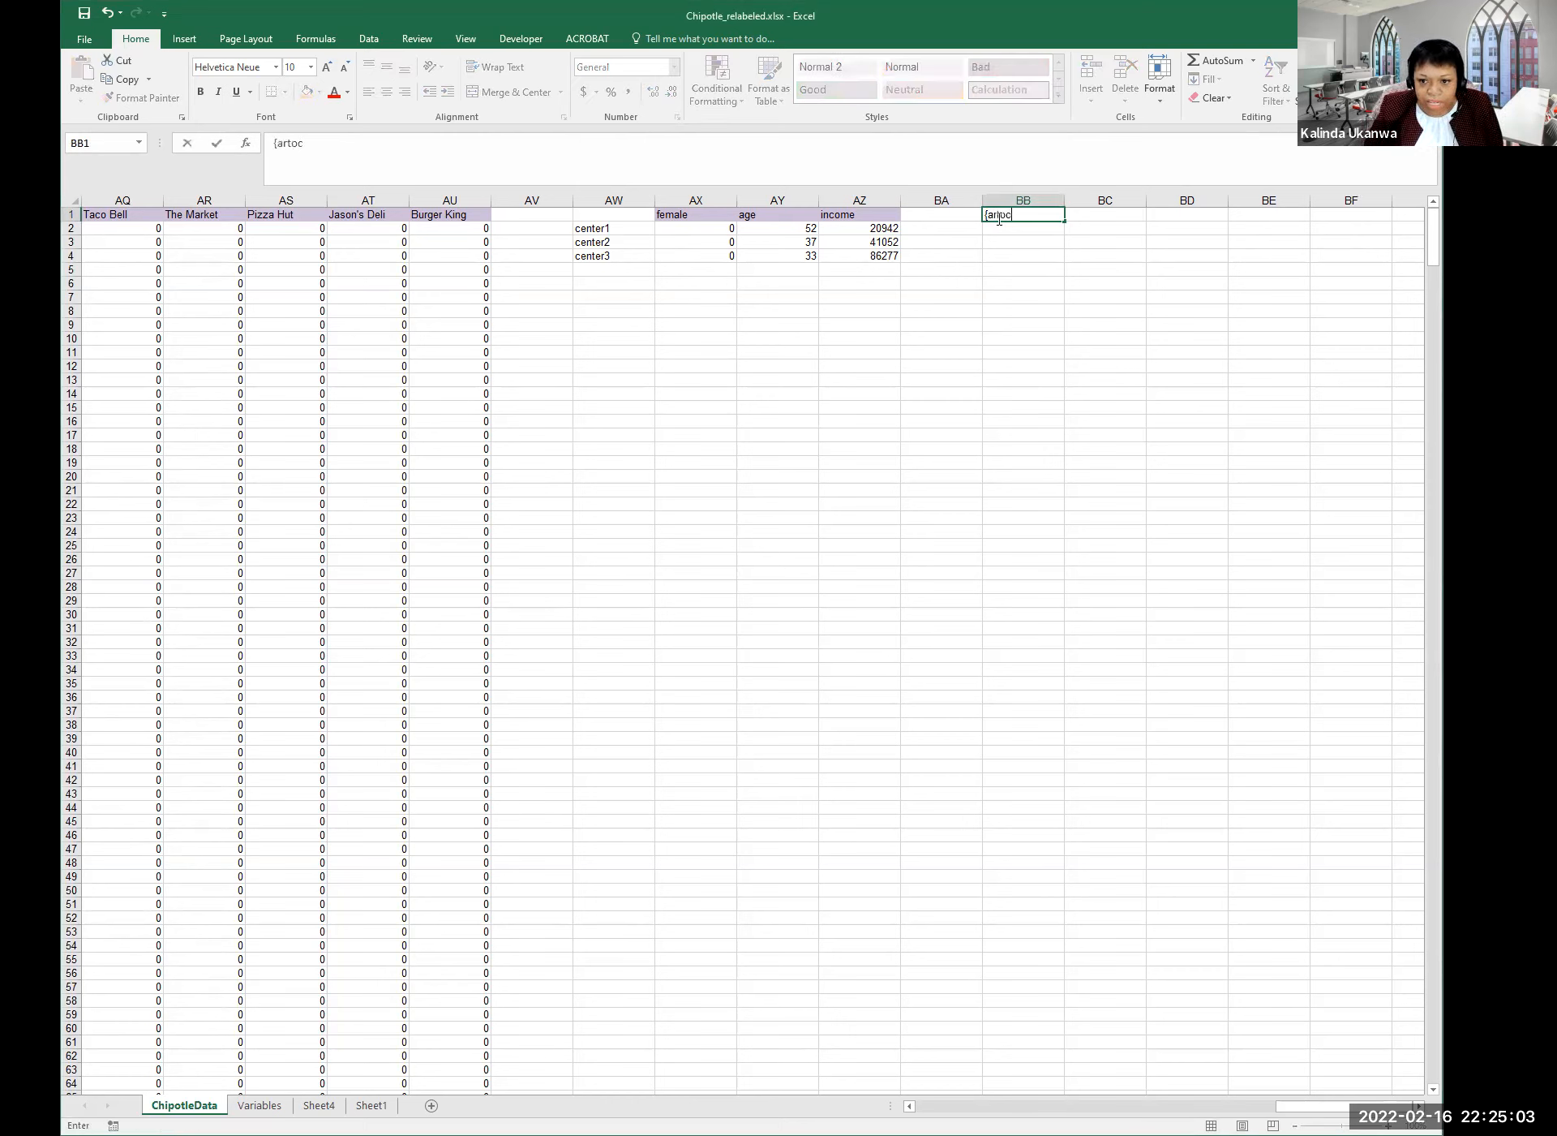
text(oc)
key(BackSpace)
key(BackSpace)
key(BackSpace)
key(BackSpace)
key(BackSpace)
key(BackSpace)
text(Participant)
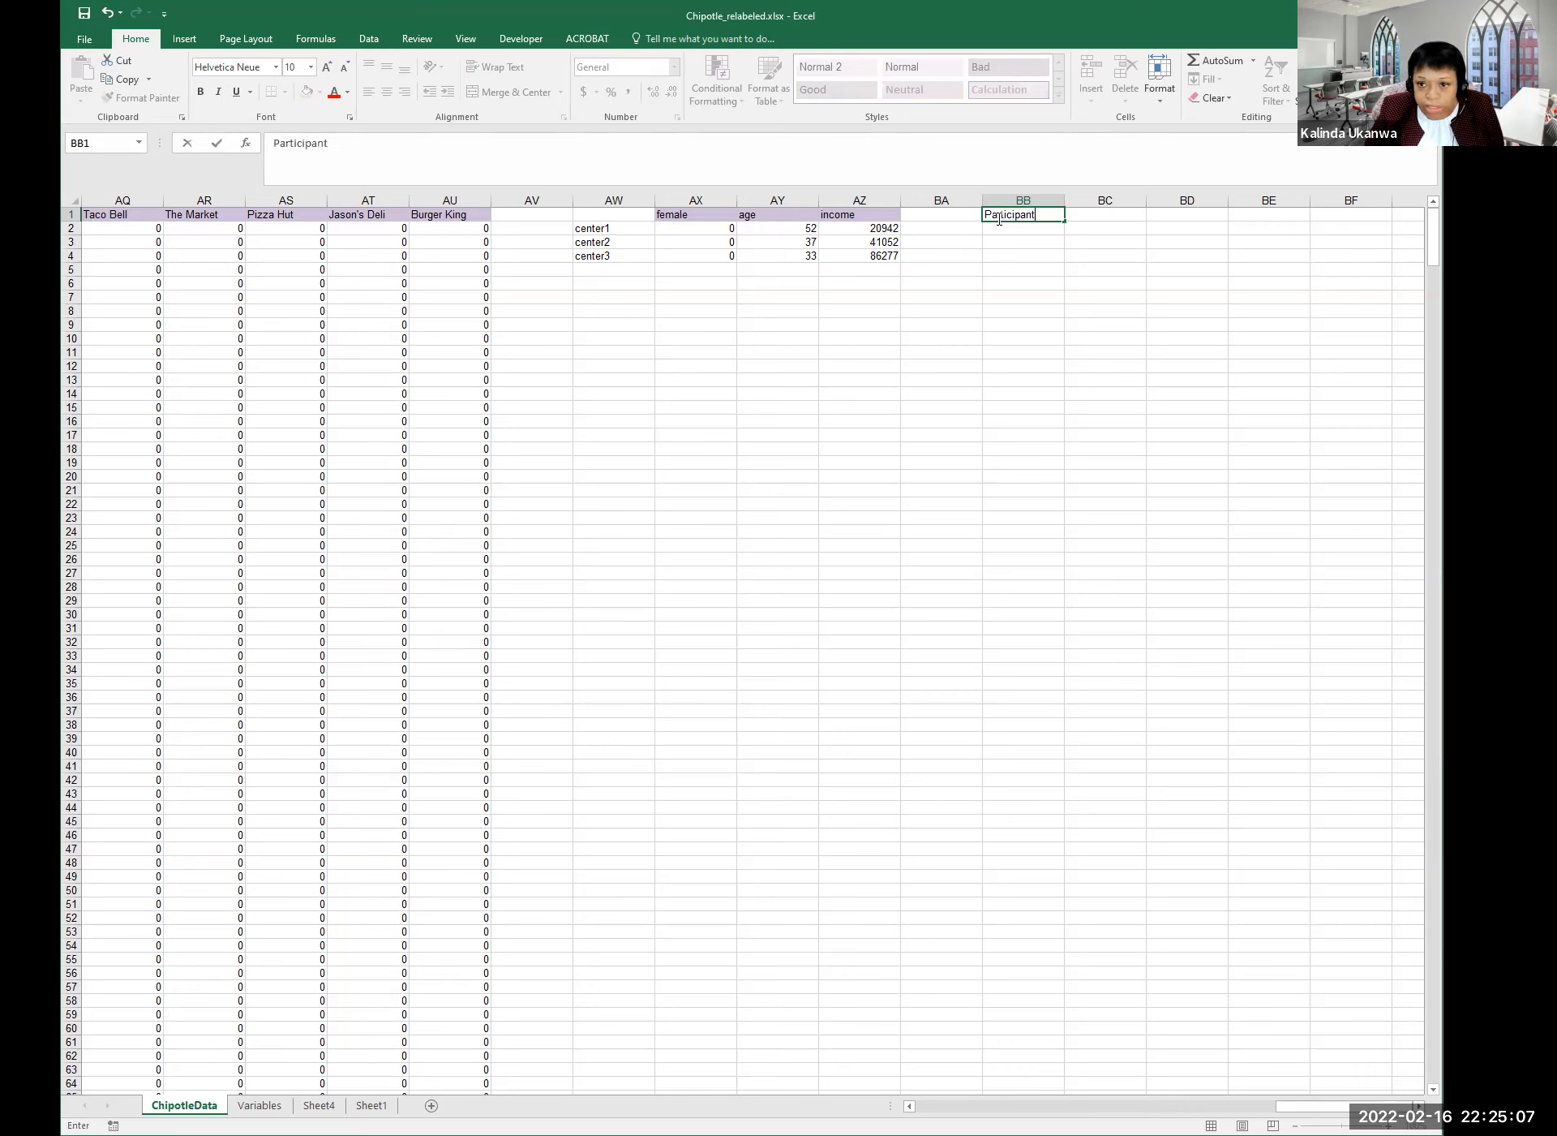
key(Tab)
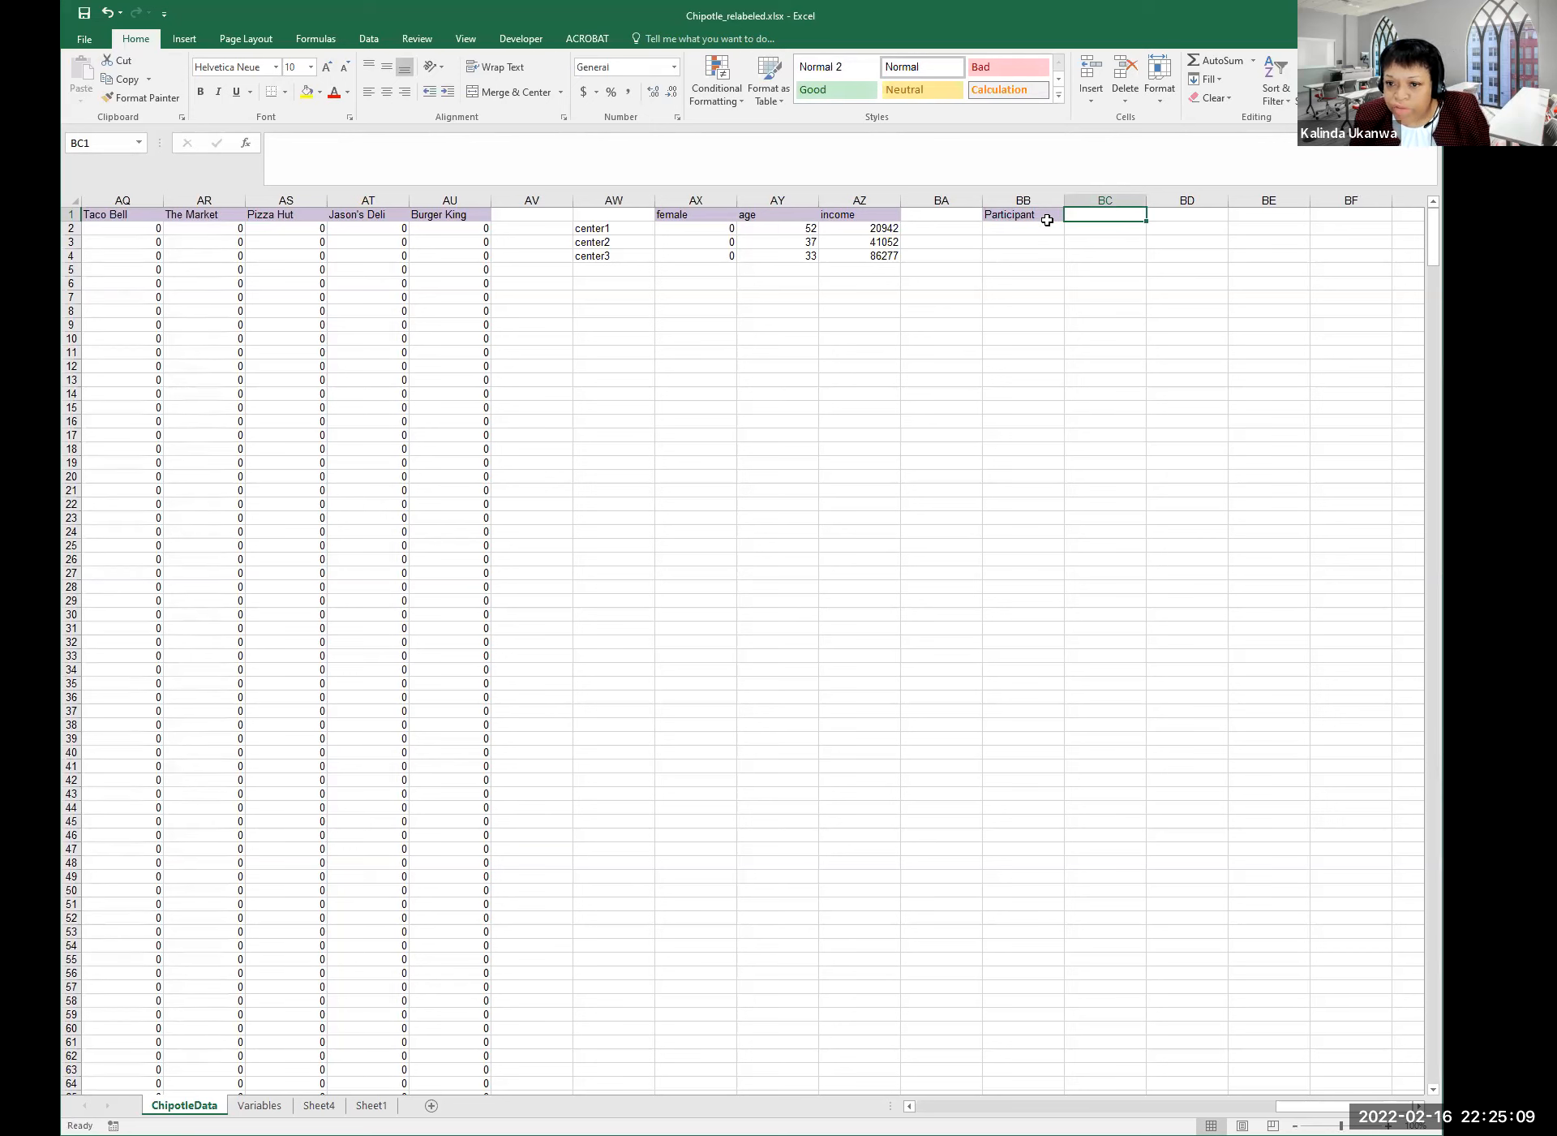
Copy the center1–center3 labels and paste them transposed across BC1:BE1.
mouse_move(586, 231)
mouse_down()
mouse_move(582, 255)
mouse_move(598, 253)
mouse_up()
key(ctrl+c)
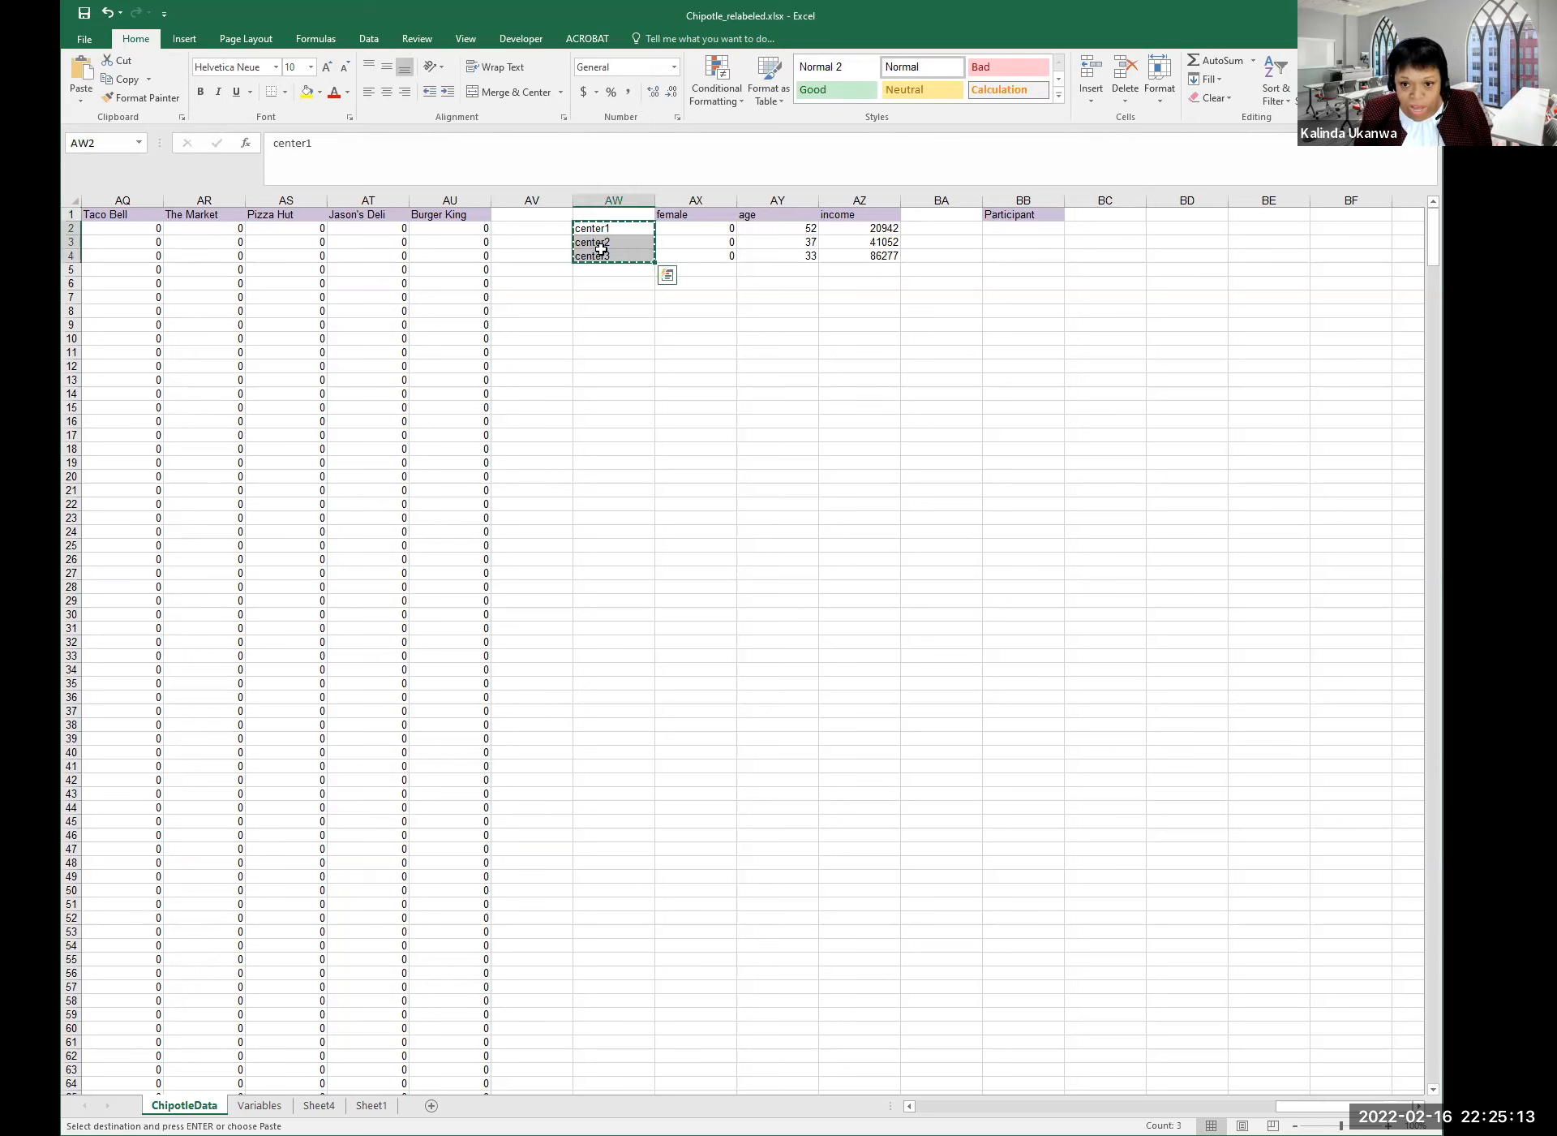
click(1102, 217)
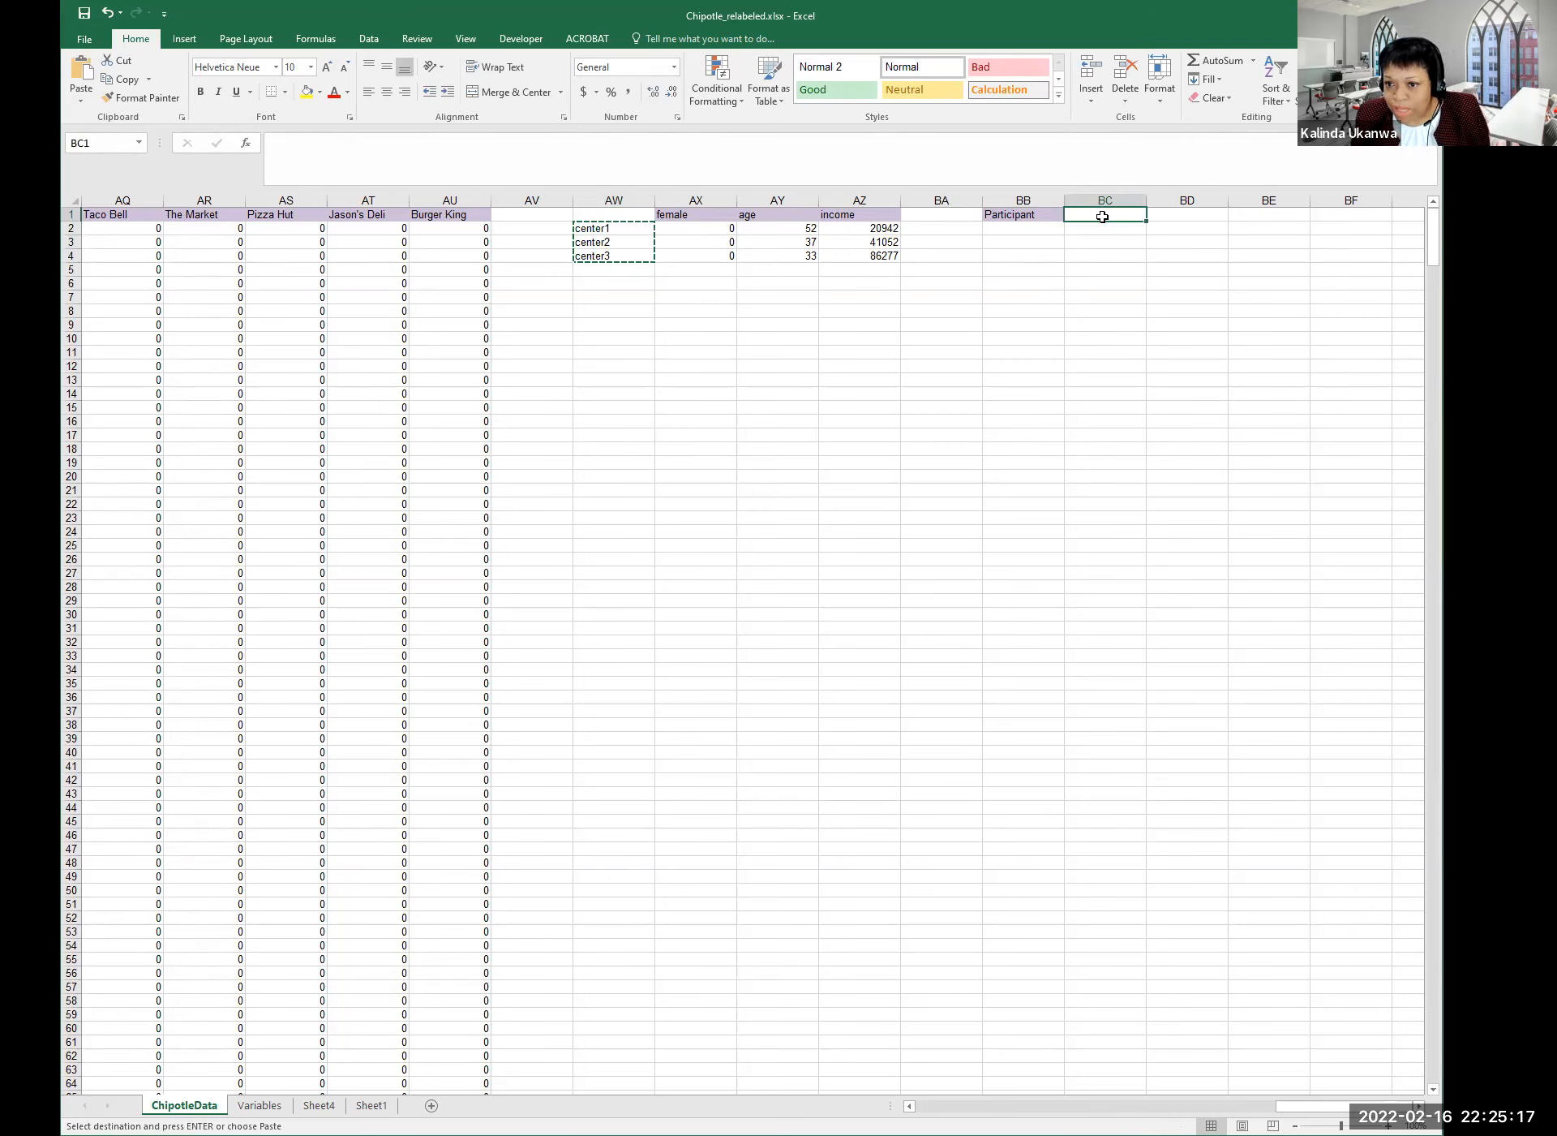
right_click(1104, 217)
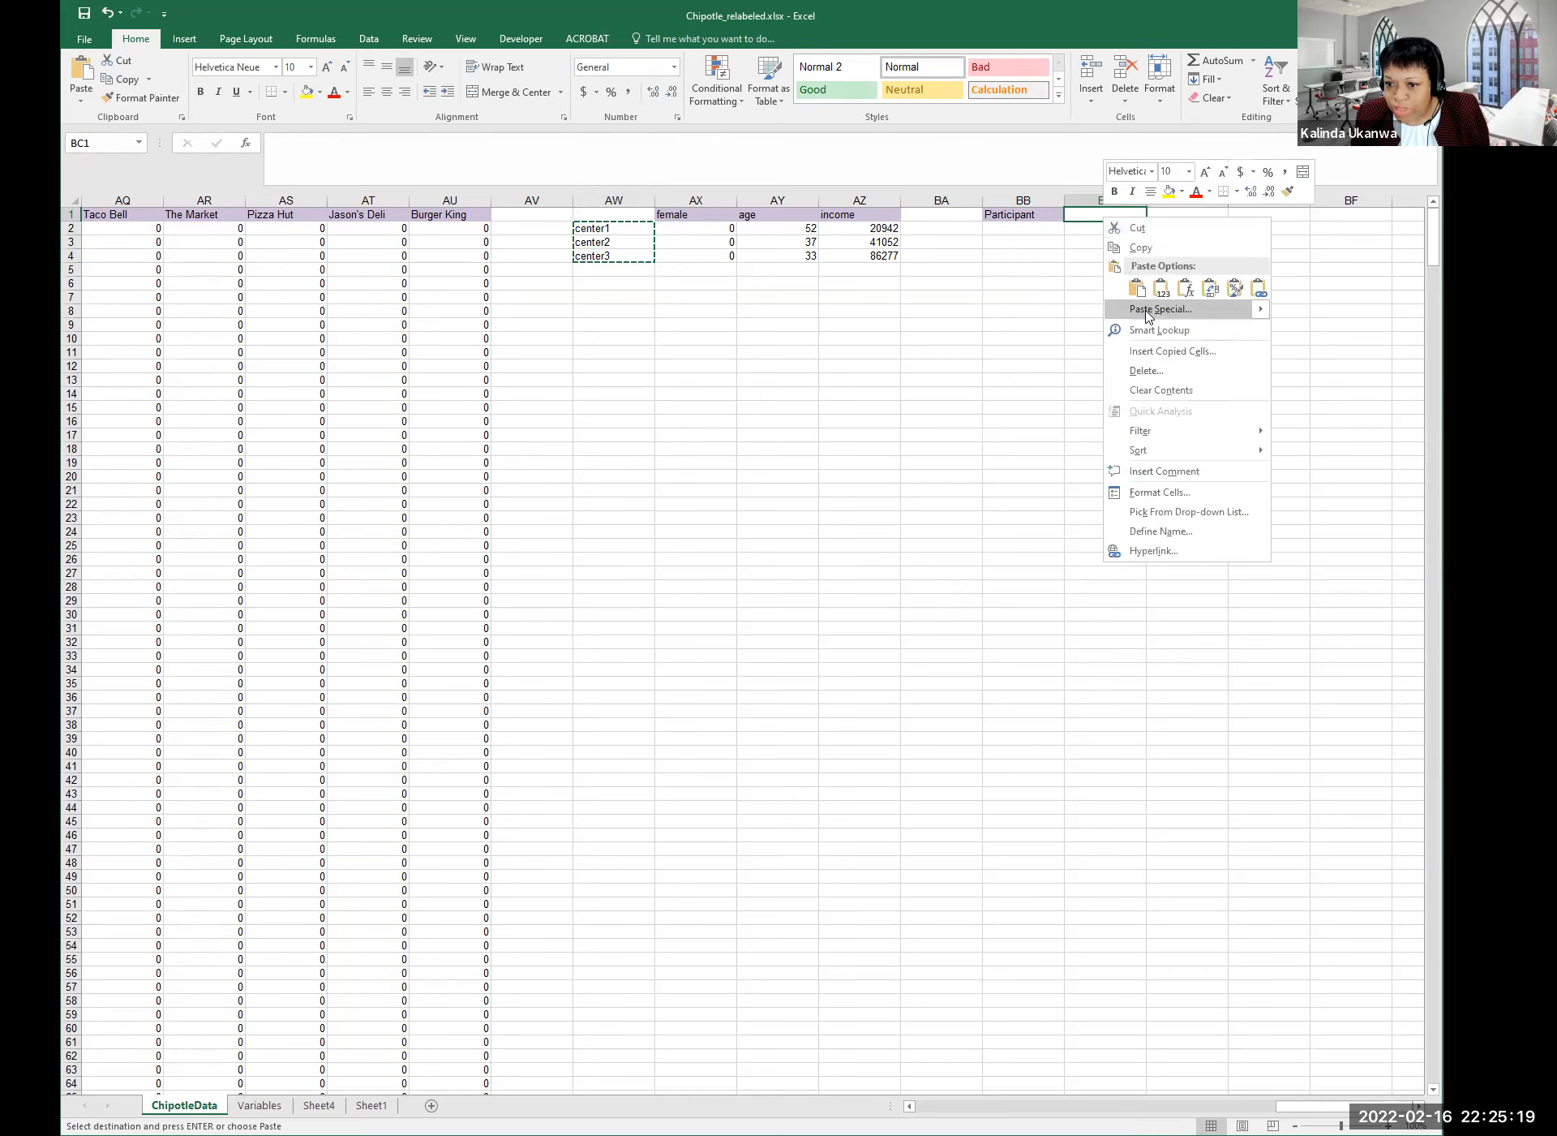
click(1149, 309)
click(1159, 380)
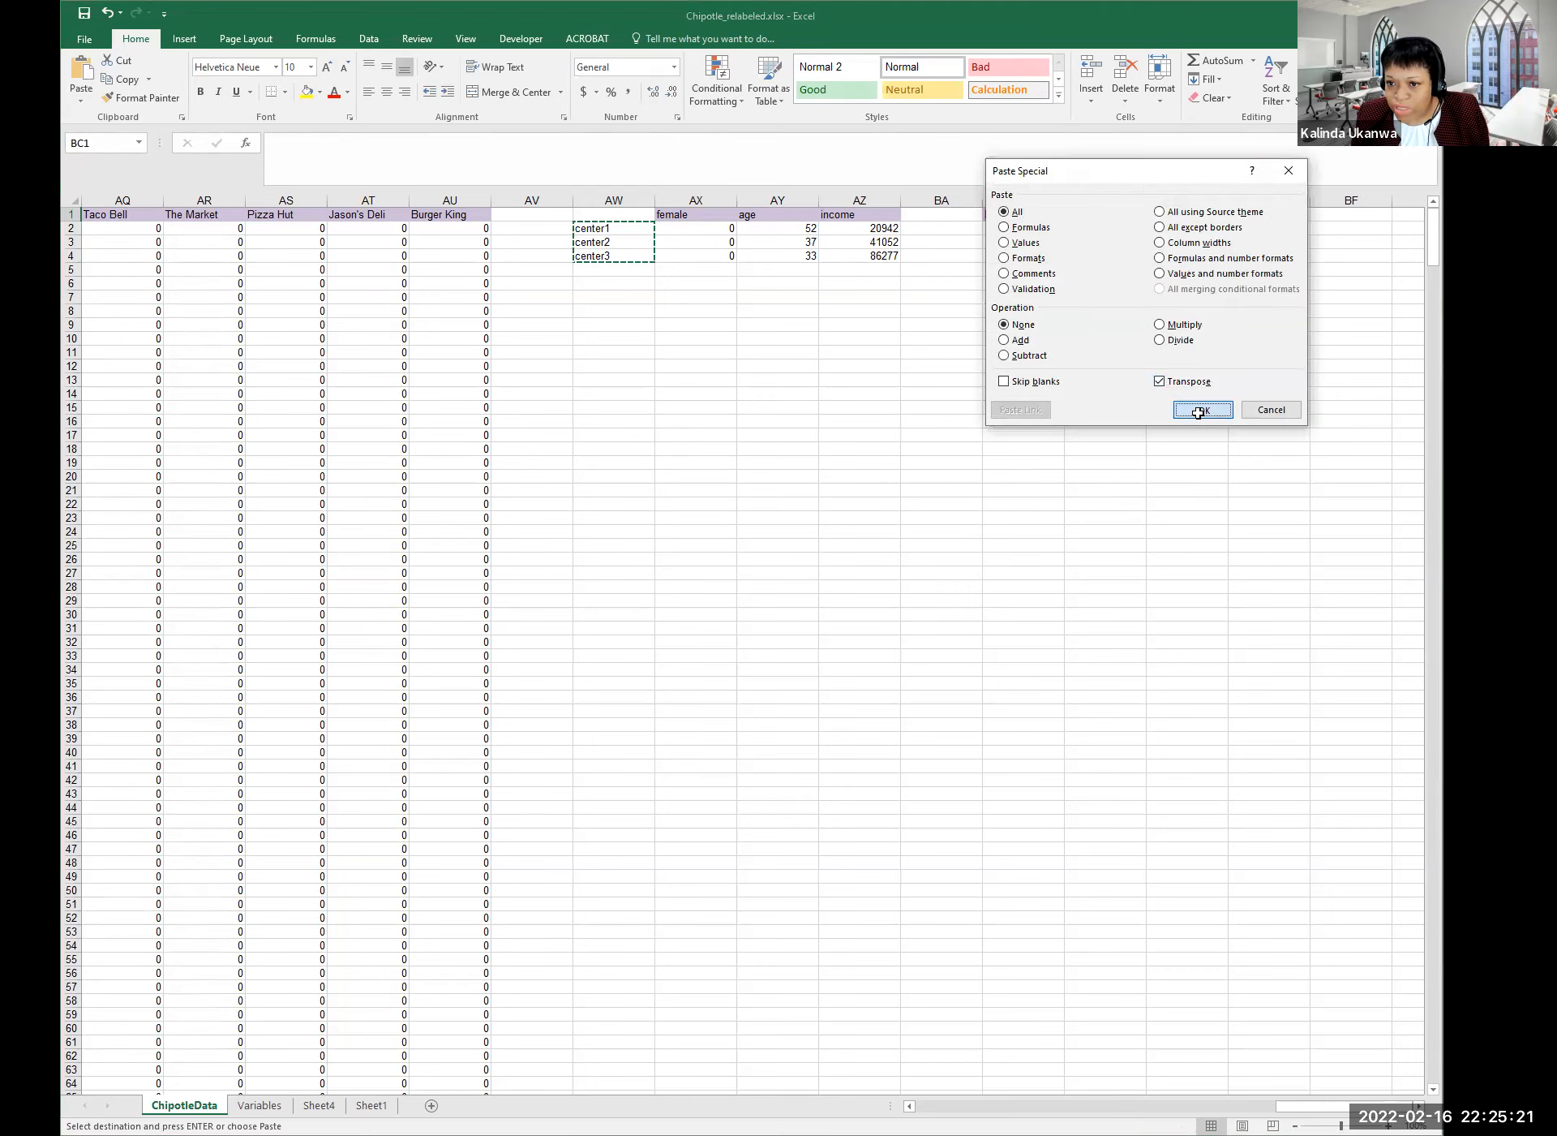
click(1200, 409)
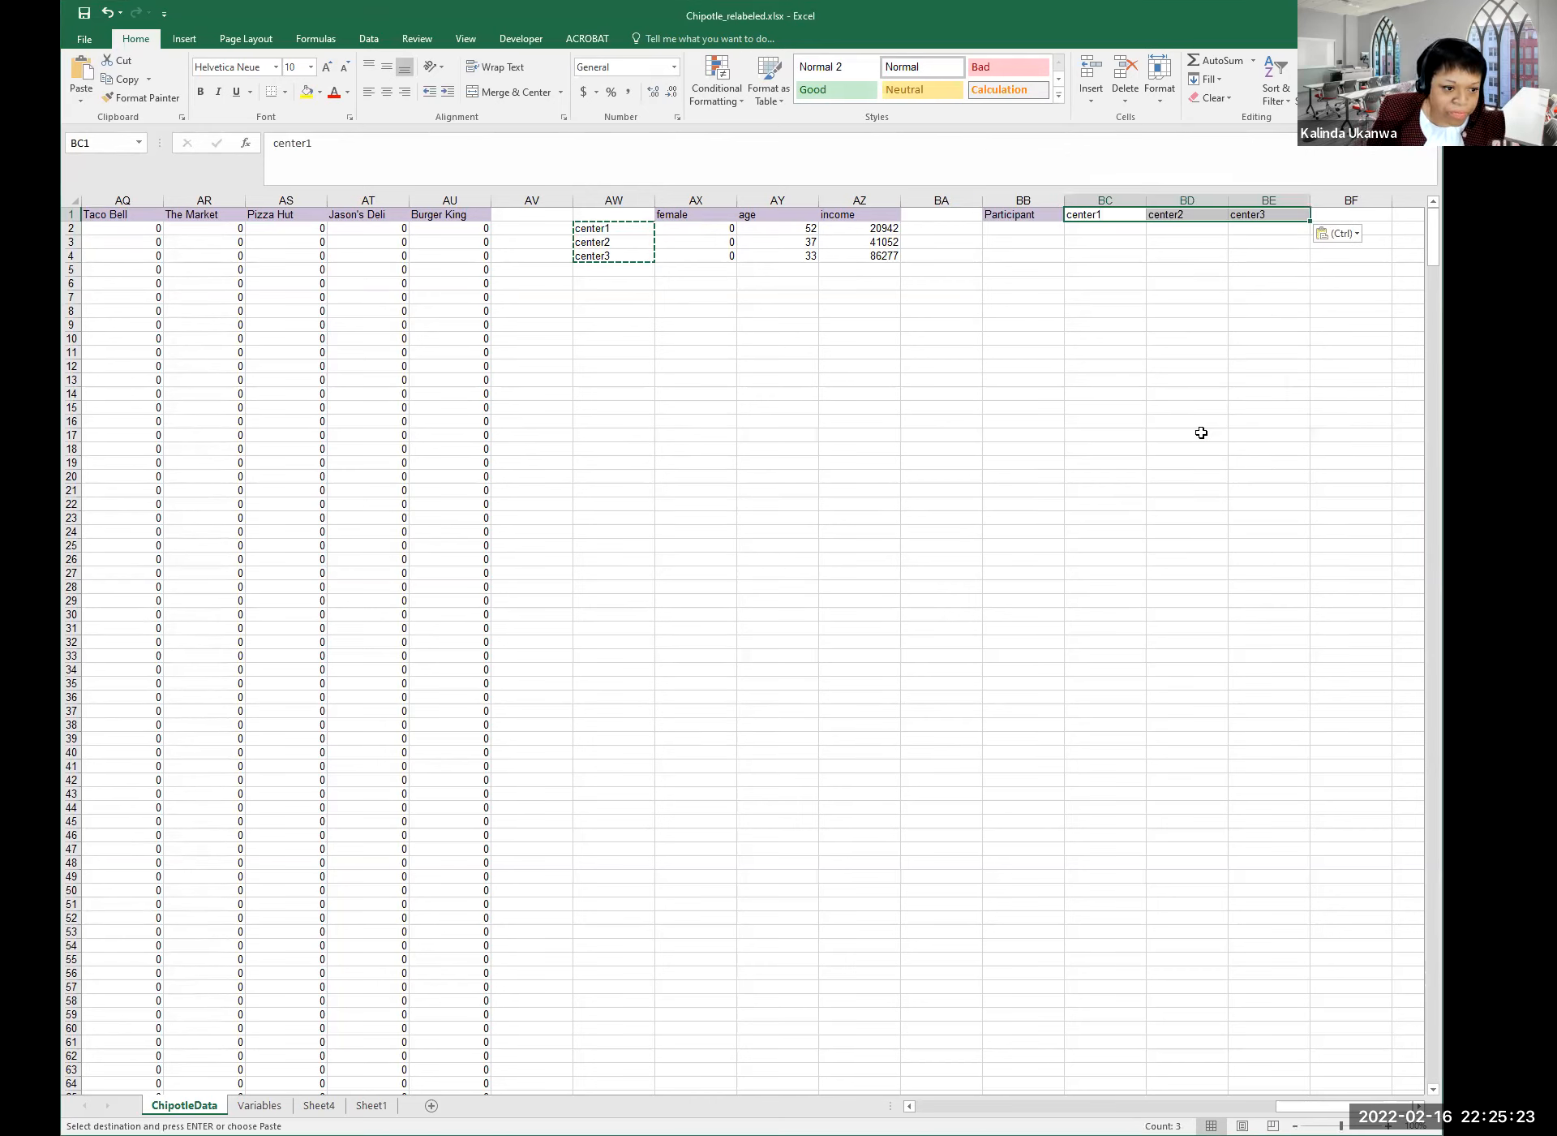
Add the headings min in BF1 and cluster in BG1.
click(1351, 215)
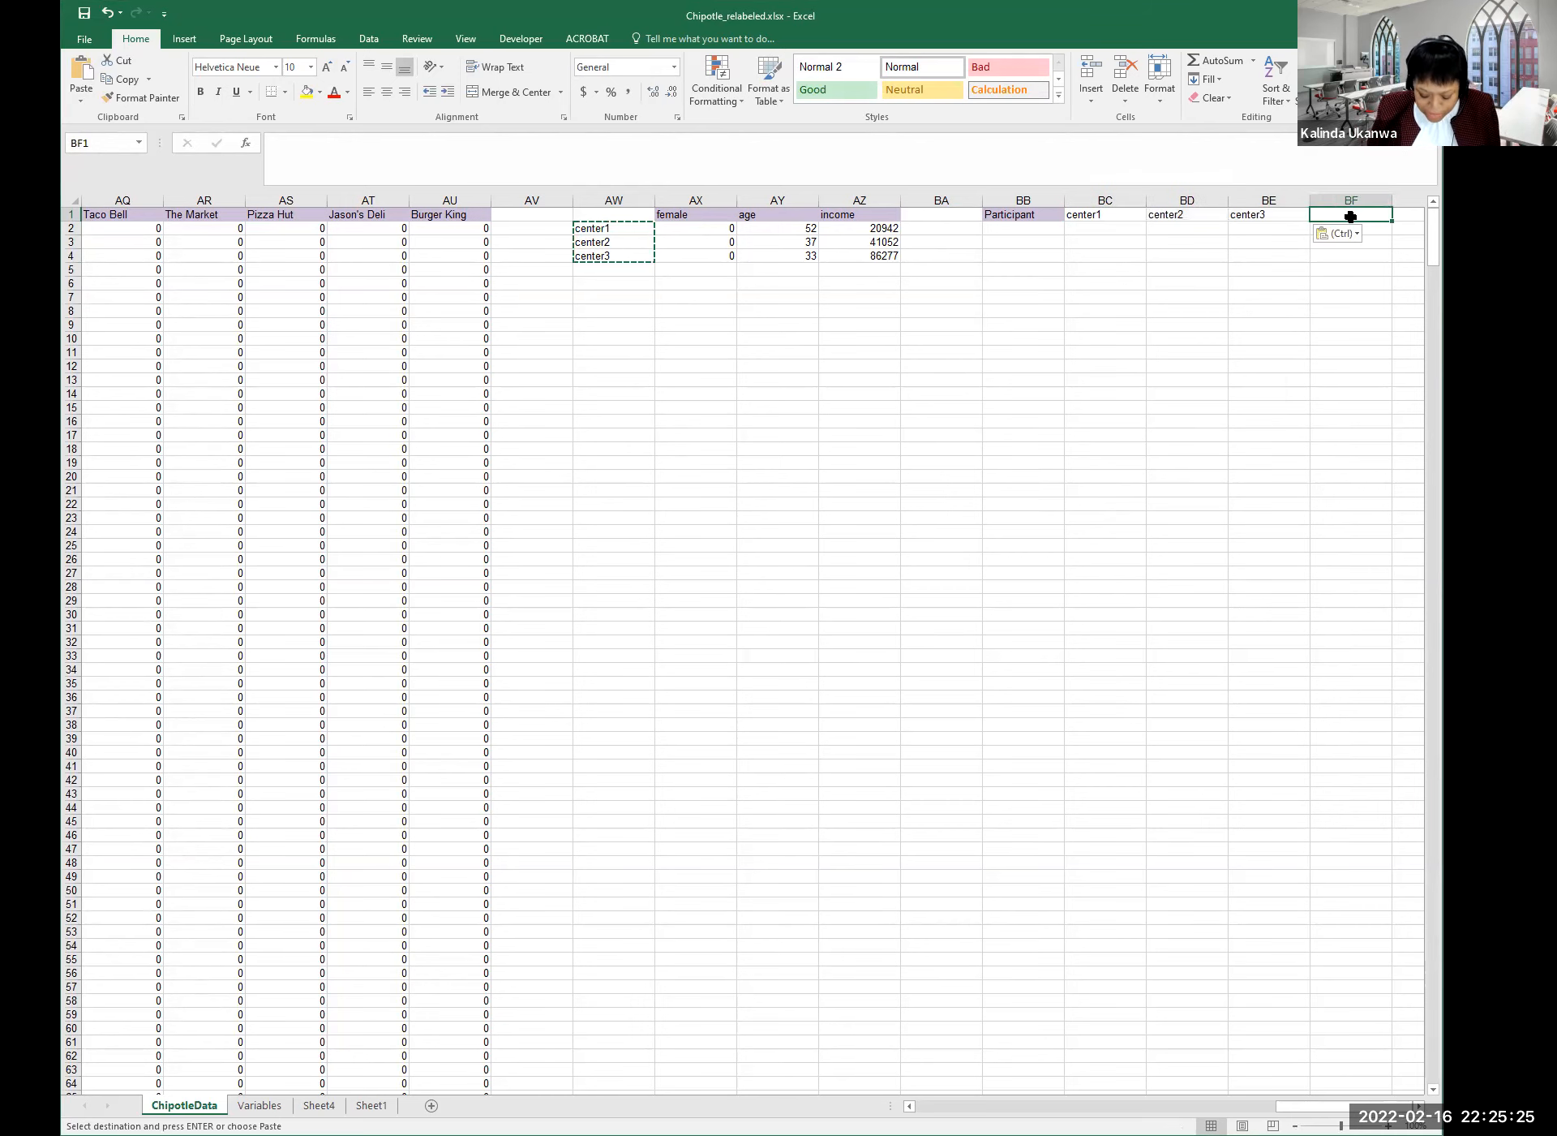
text(min)
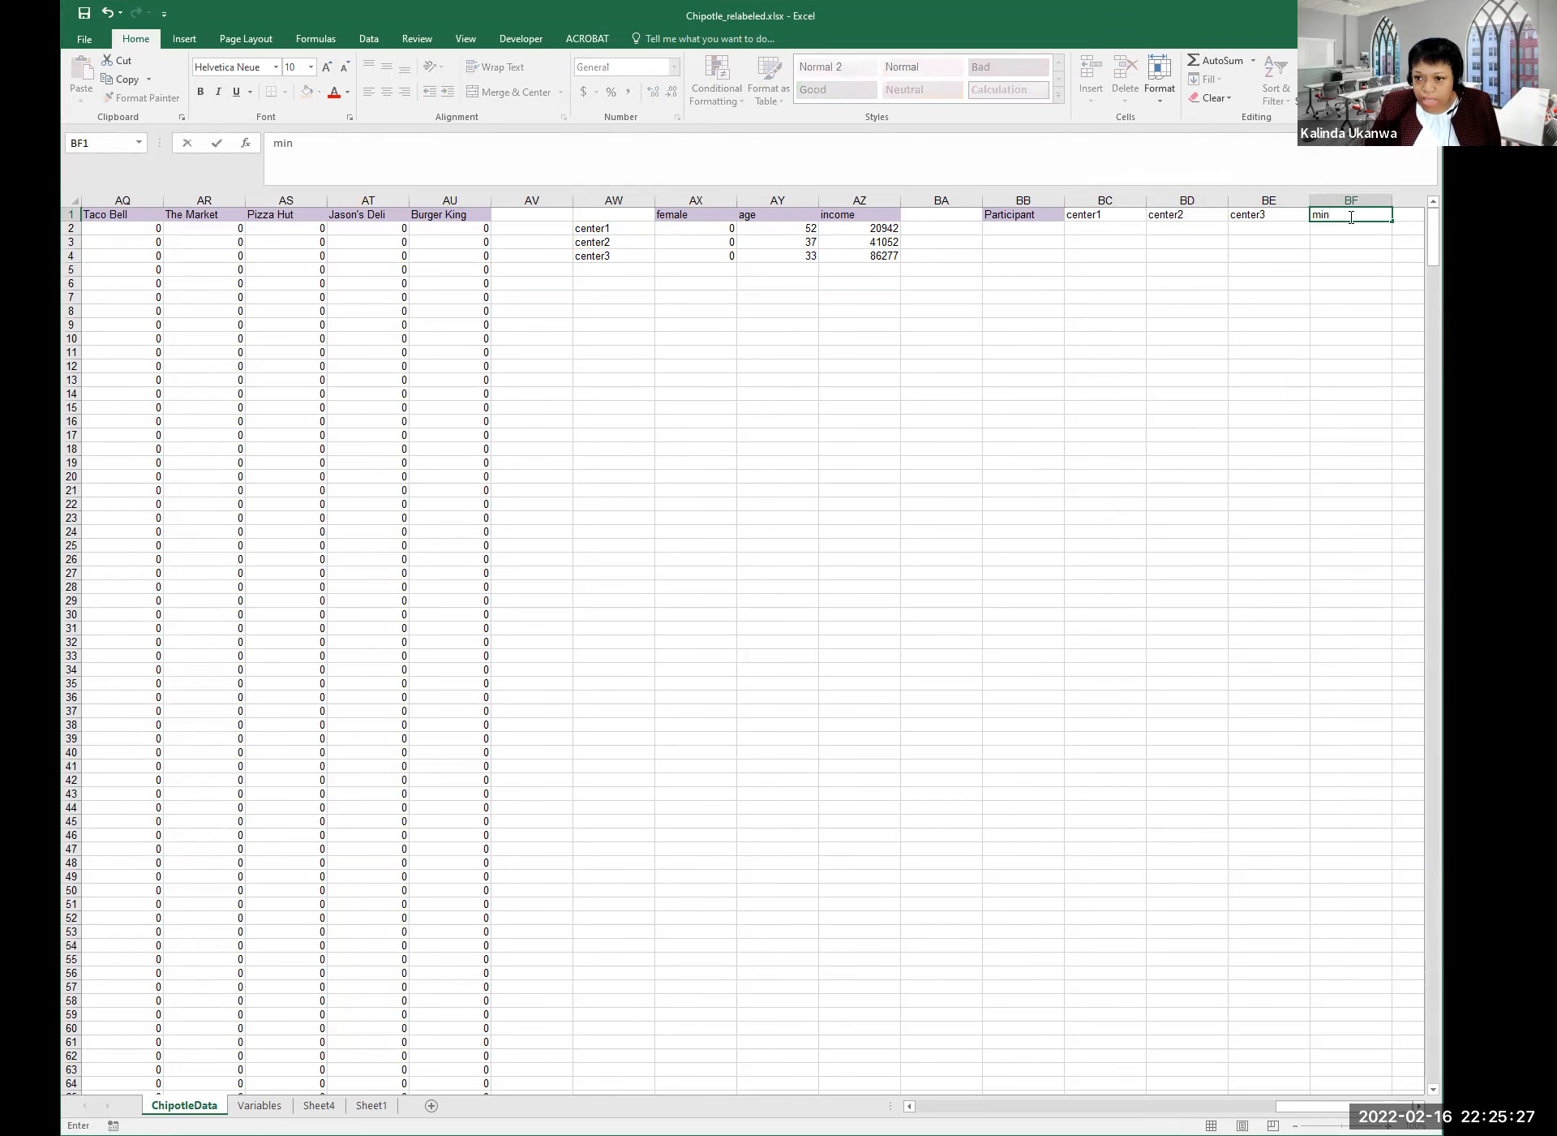
key(Tab)
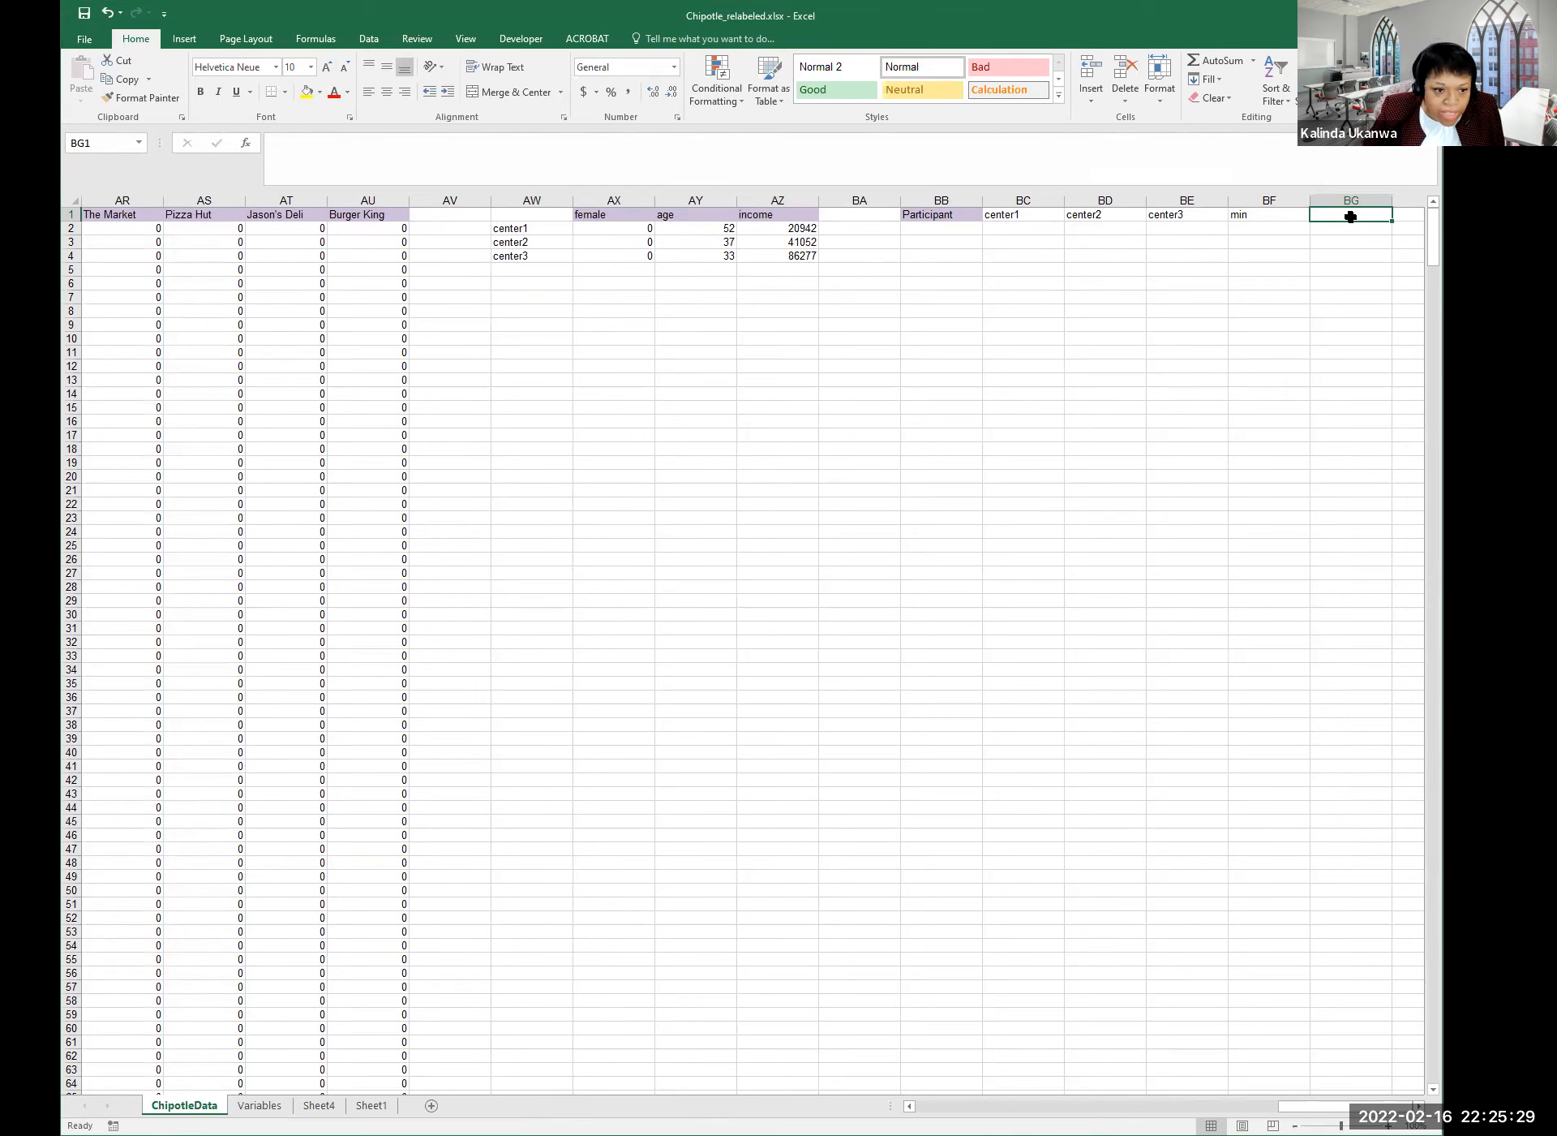
text(cluster)
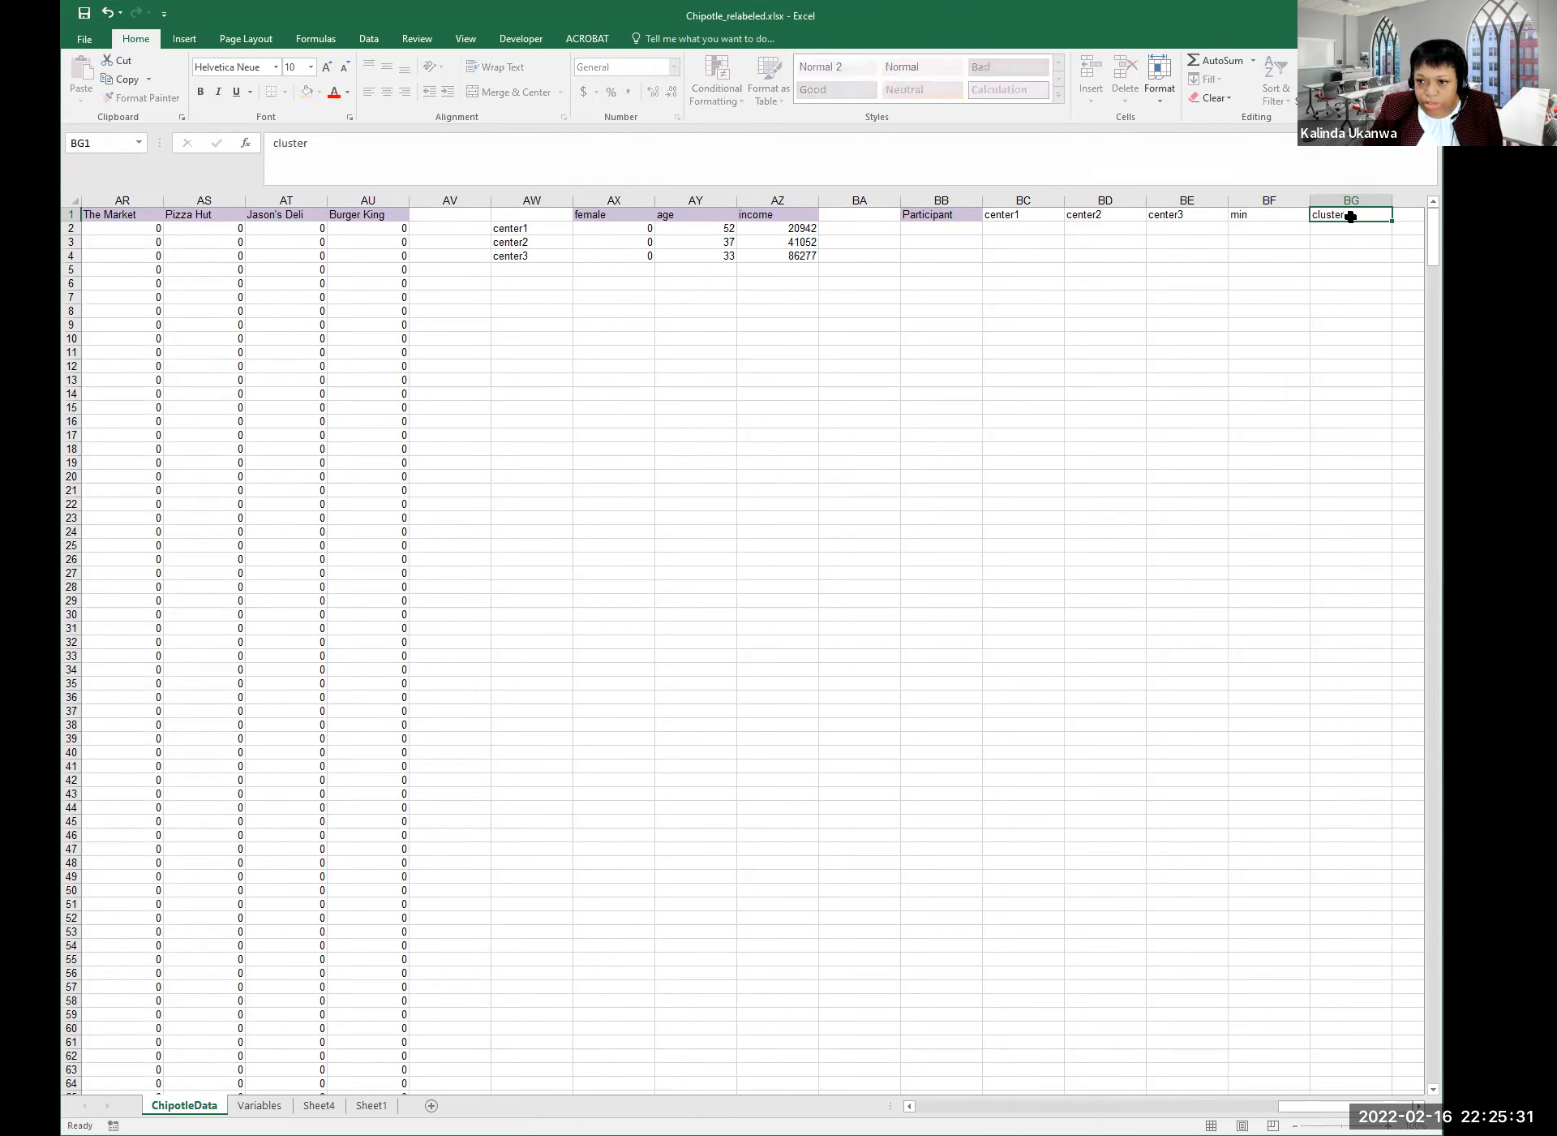
key(Return)
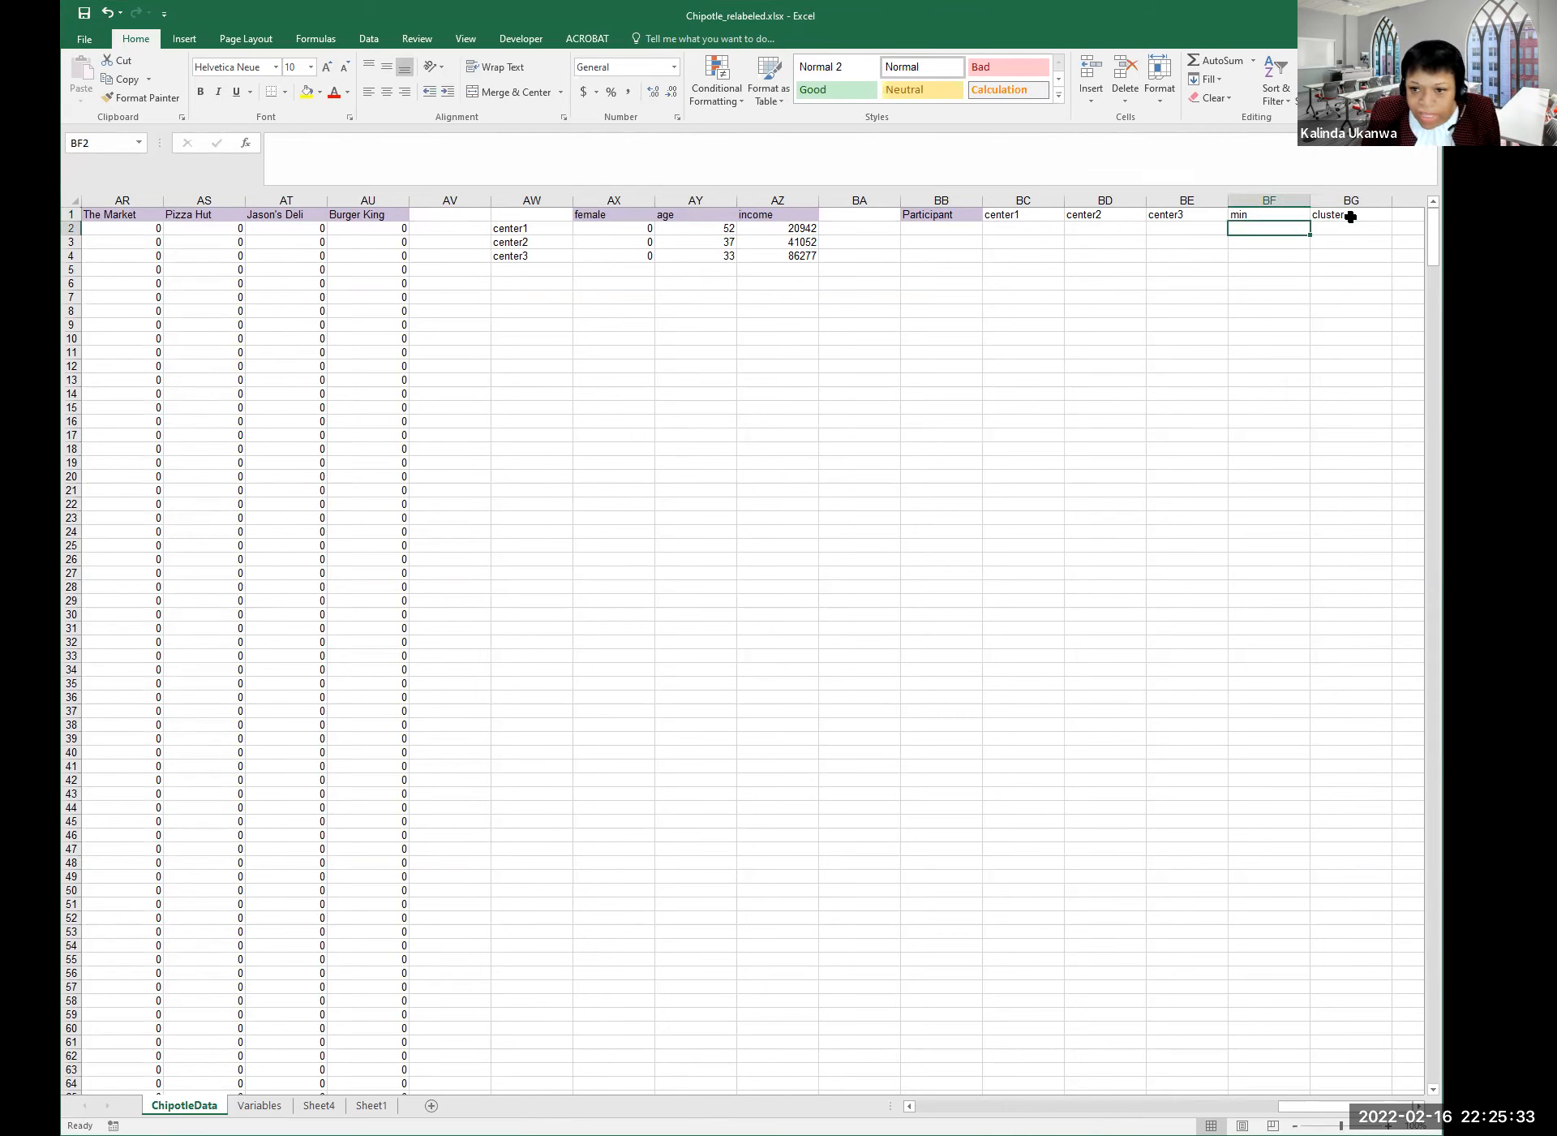
click(960, 232)
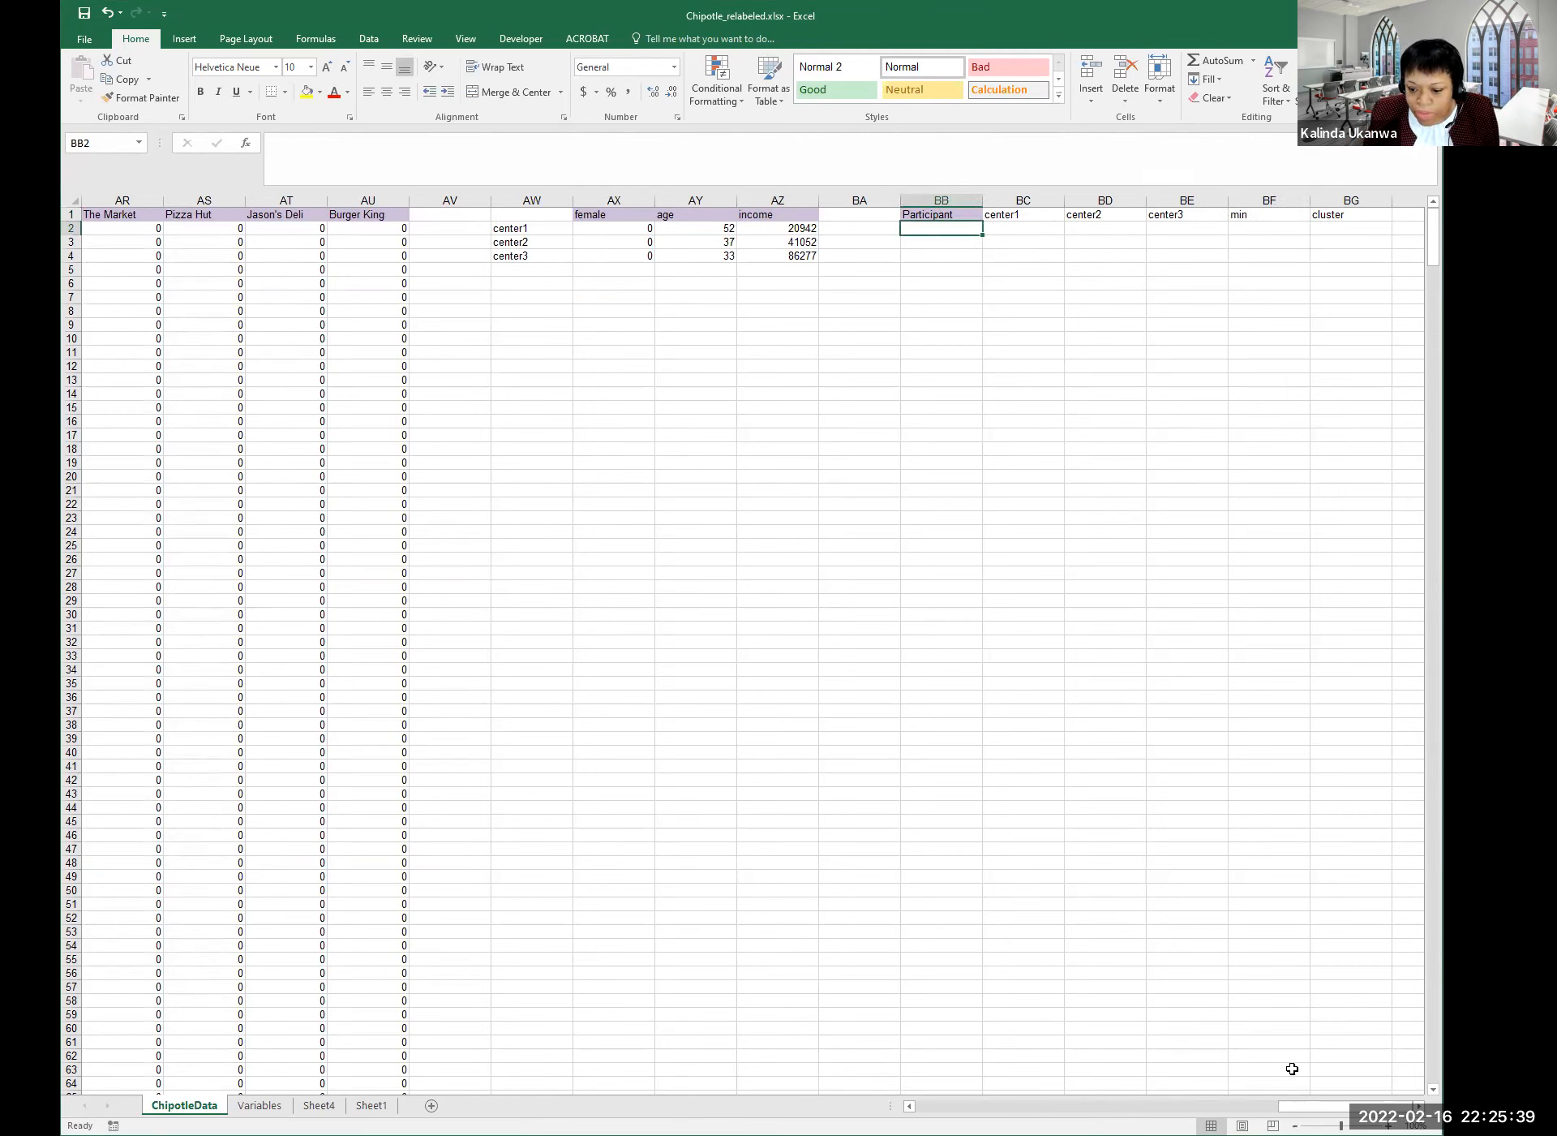
Copy participant numbers from column A (A1 down) into BB1 and save the workbook.
drag(1314, 1105, 983, 1106)
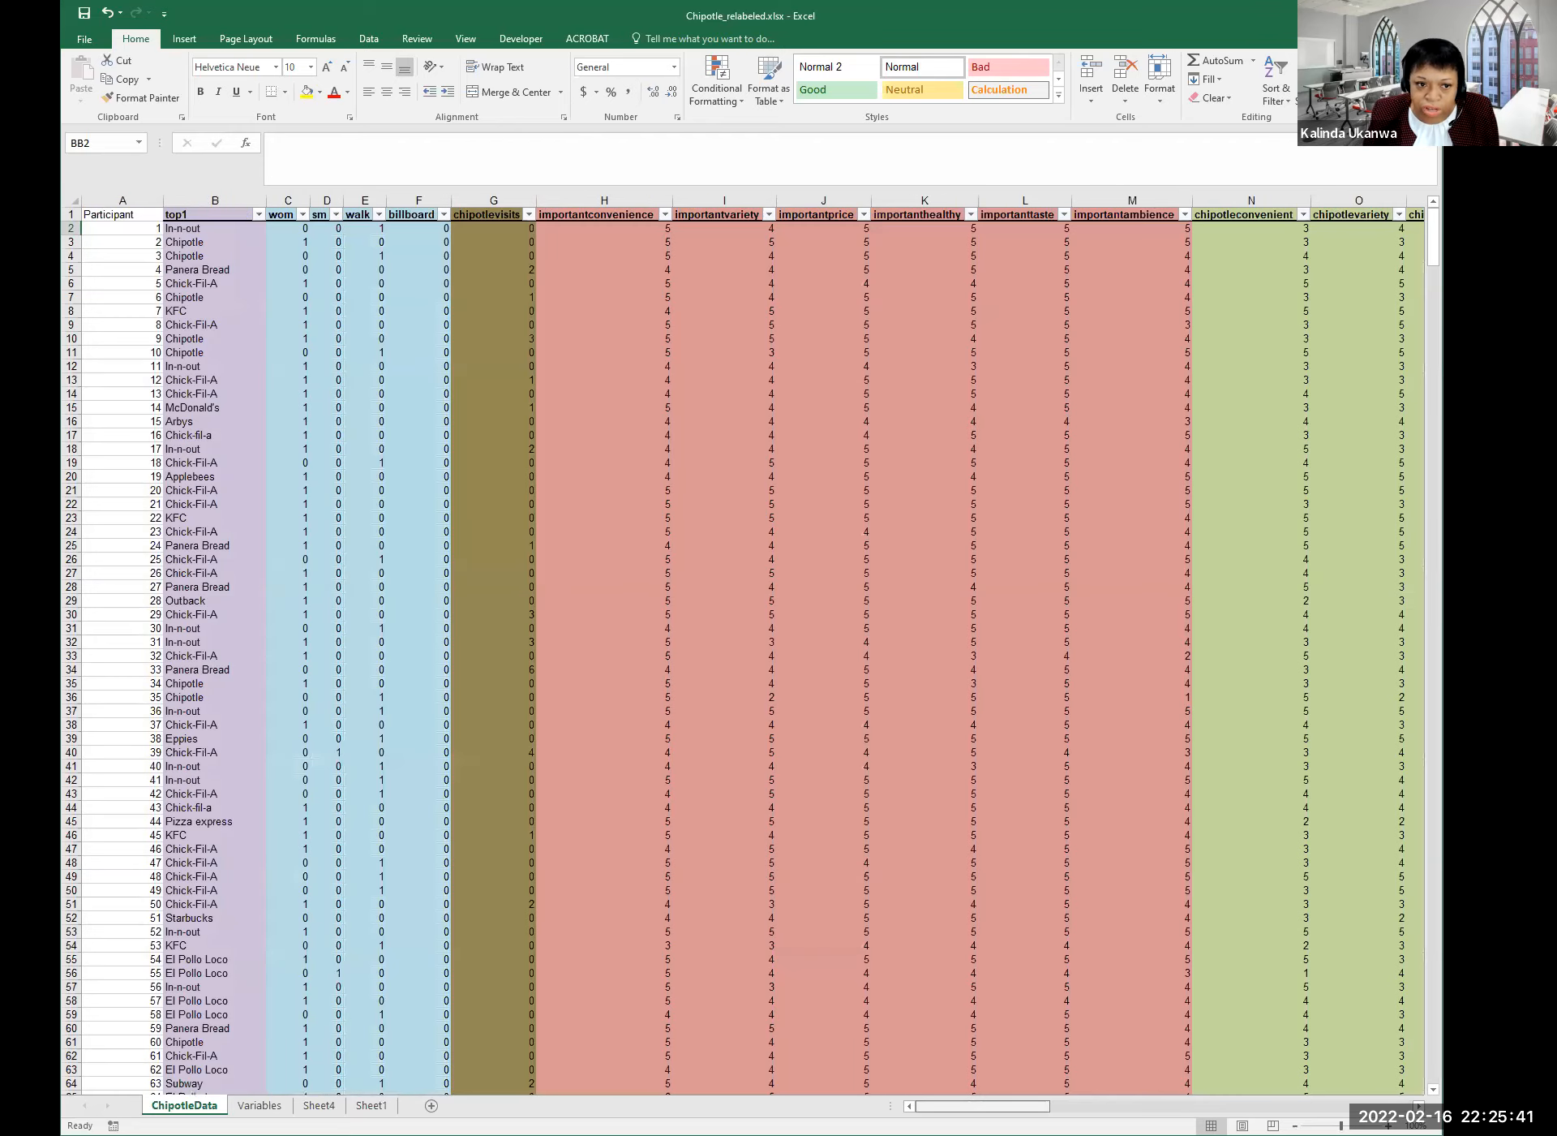
click(122, 241)
click(120, 215)
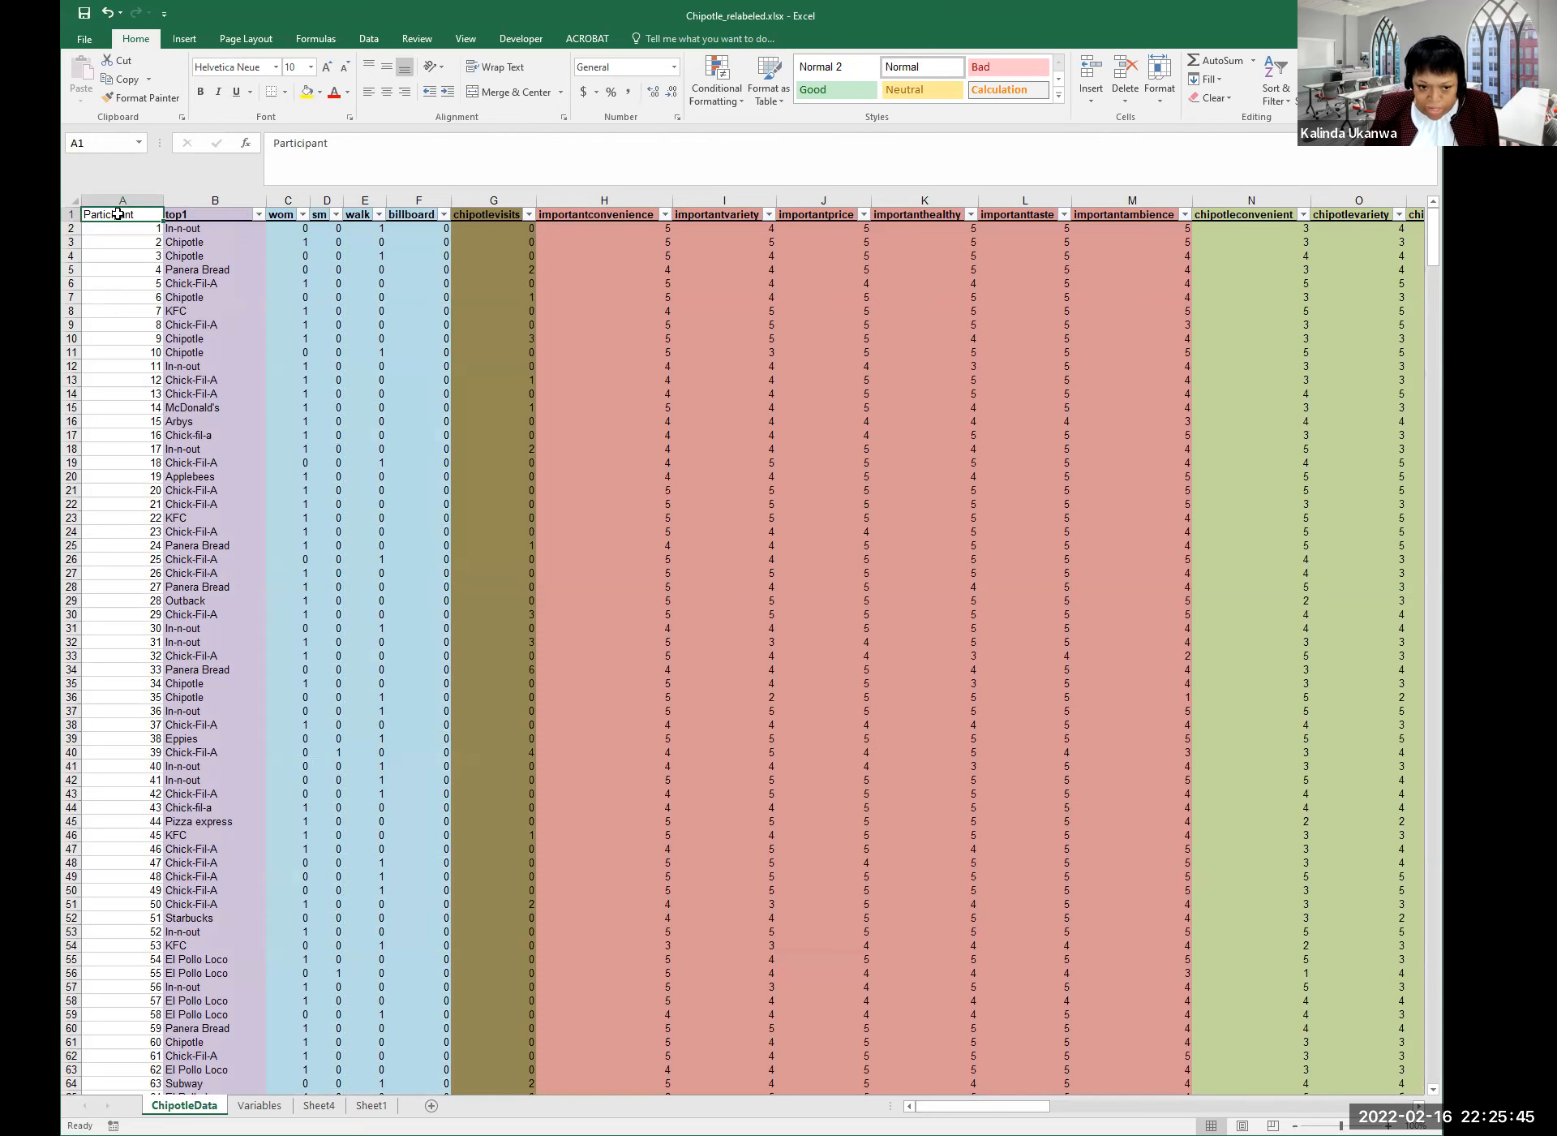
key(ctrl+shift+Down)
key(ctrl+c)
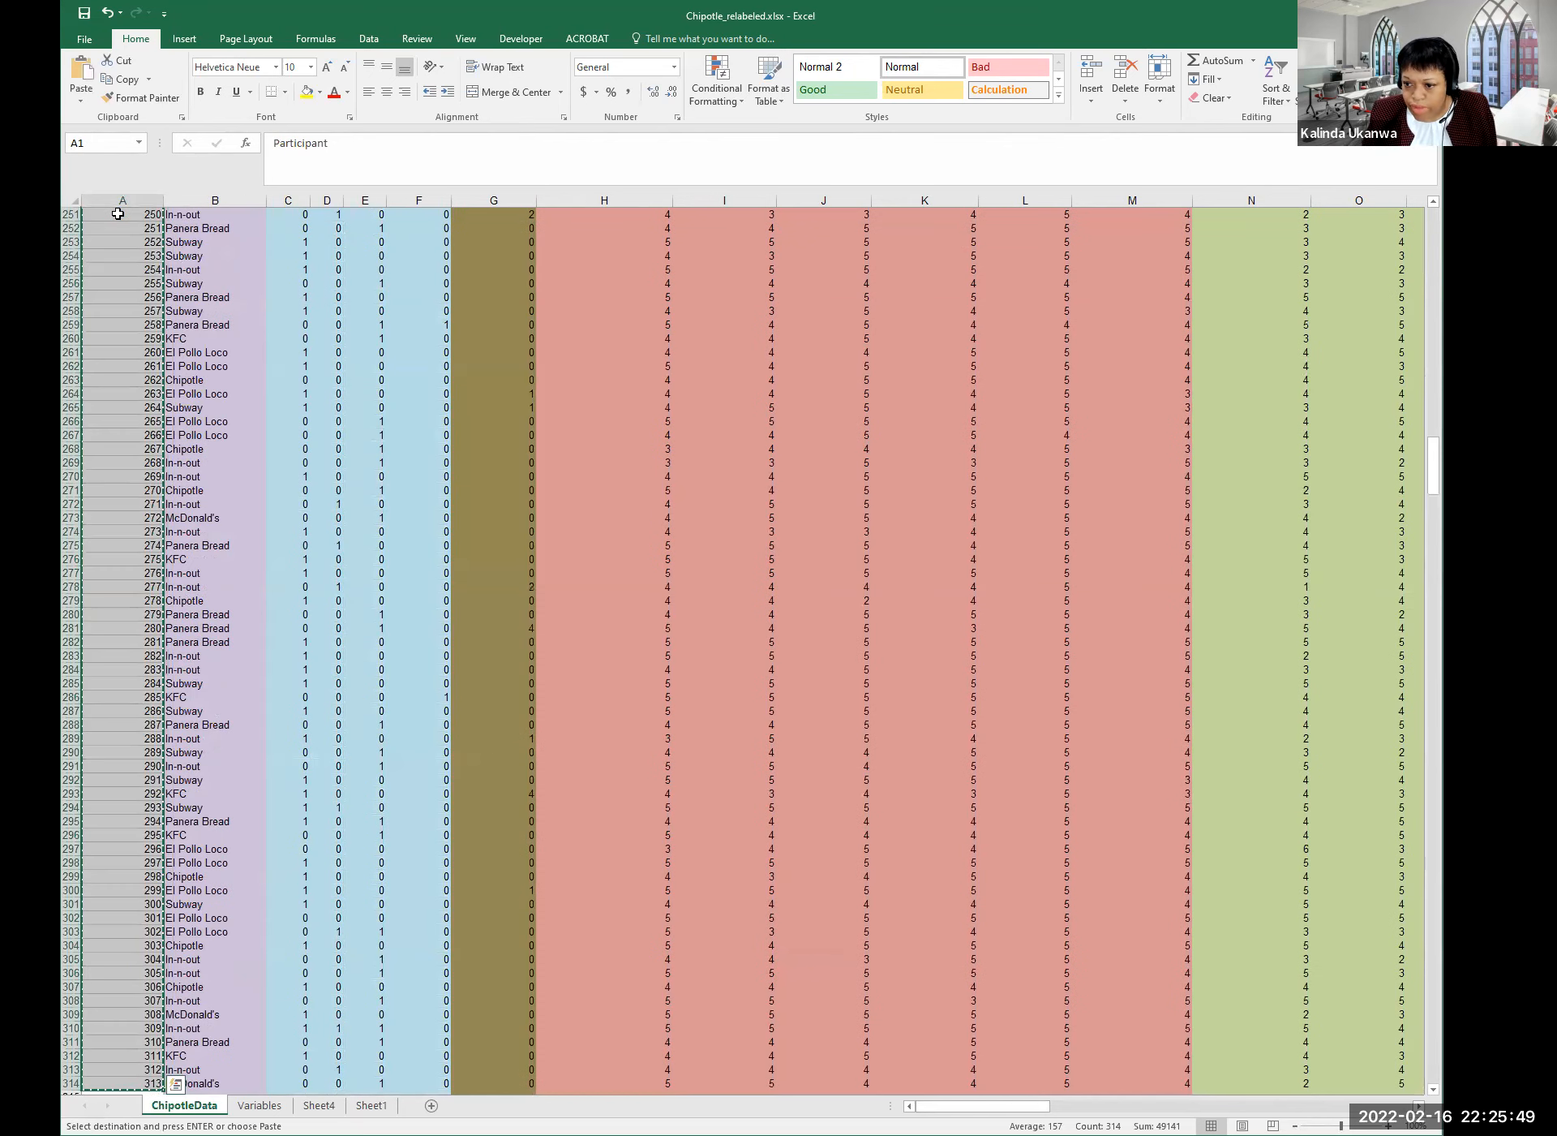
drag(1433, 465, 1433, 236)
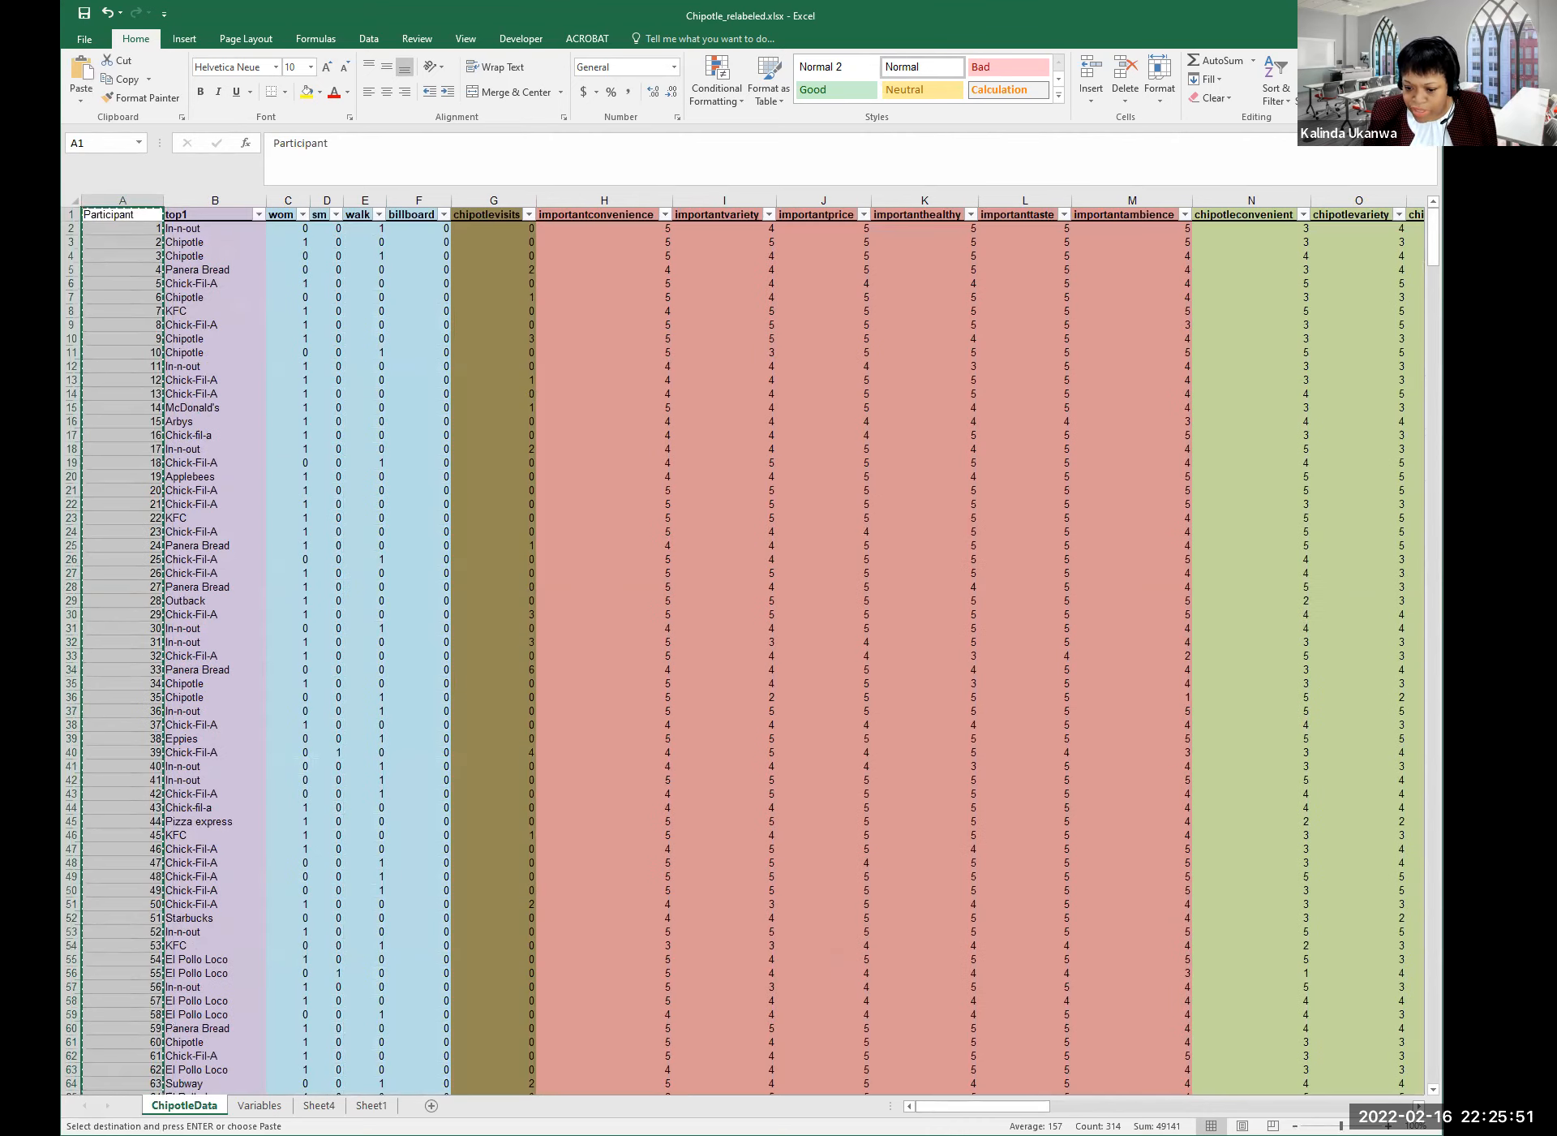
drag(1039, 1106, 1410, 1109)
click(927, 216)
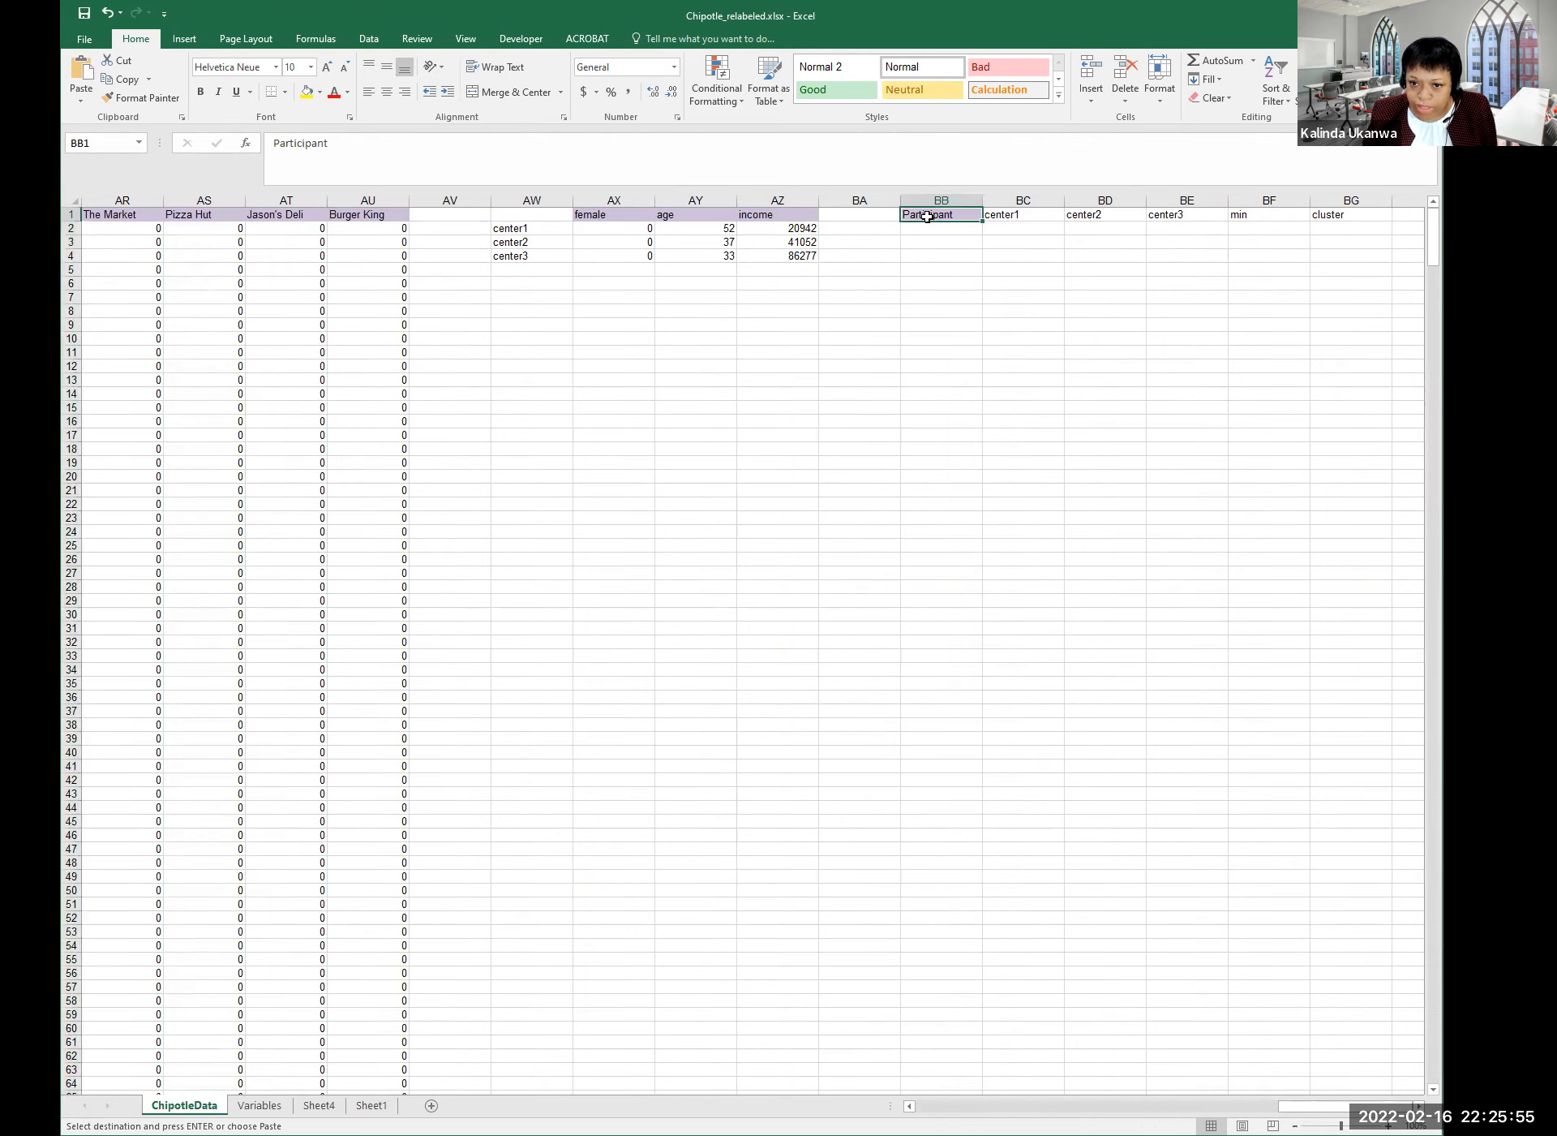
key(ctrl+v)
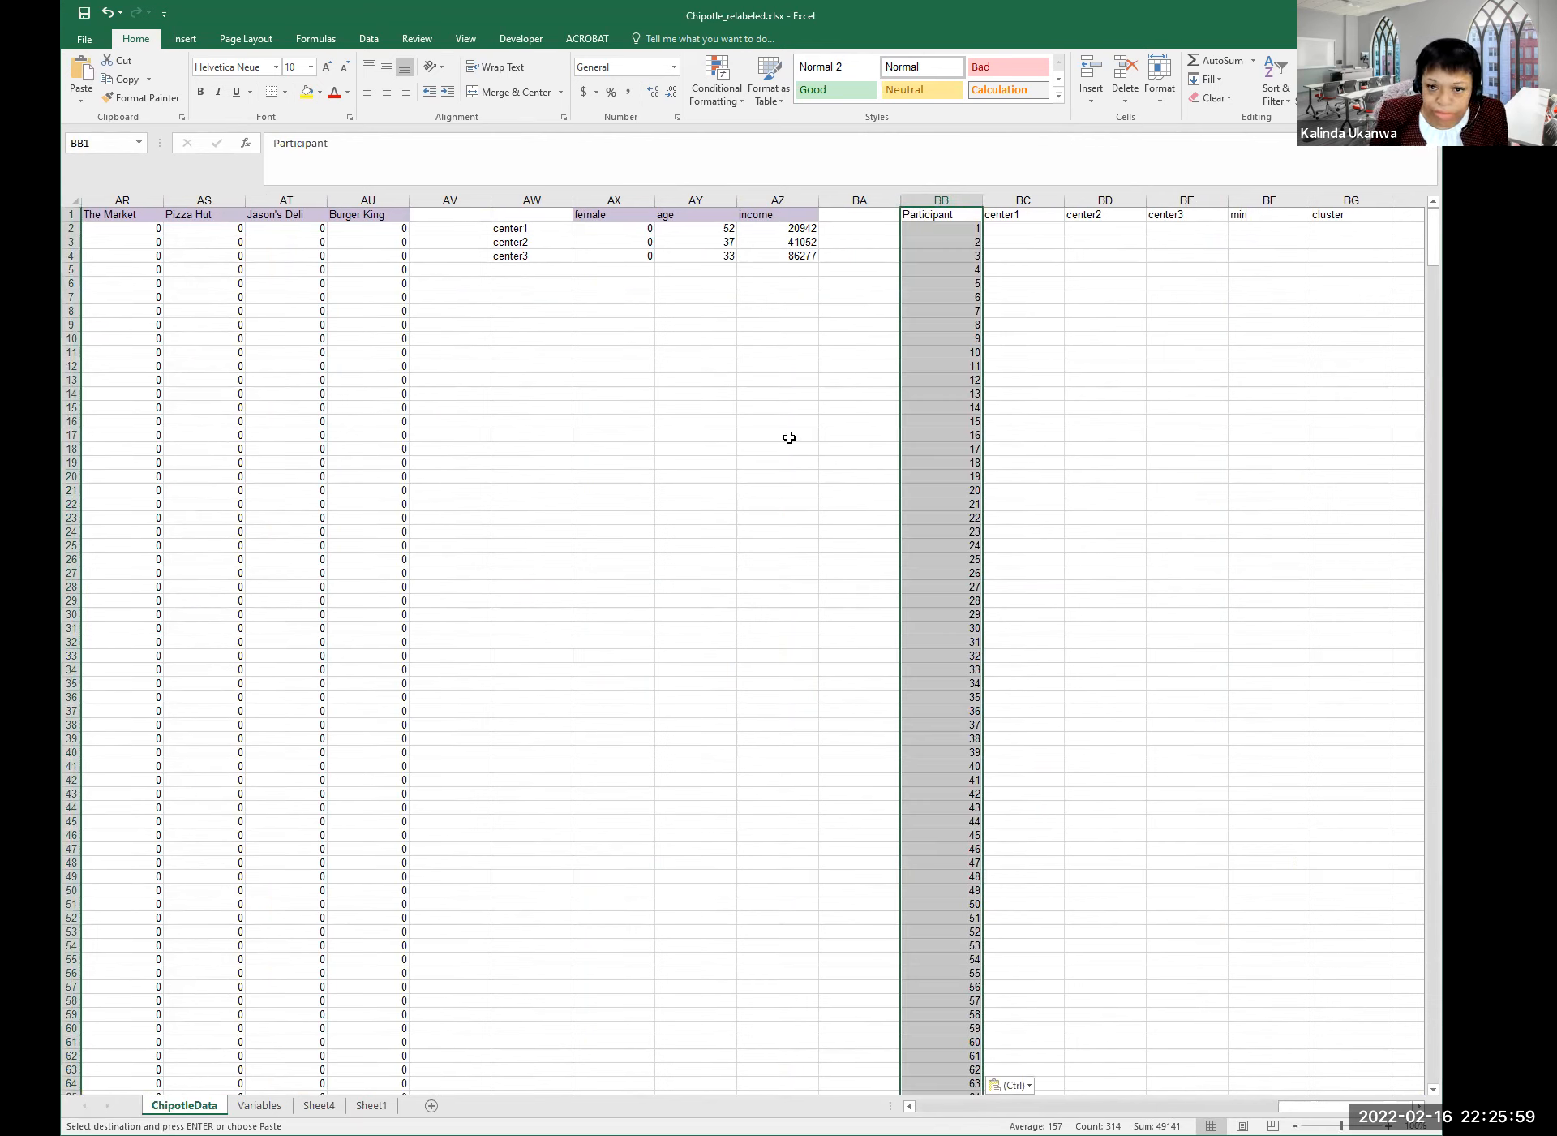
click(85, 14)
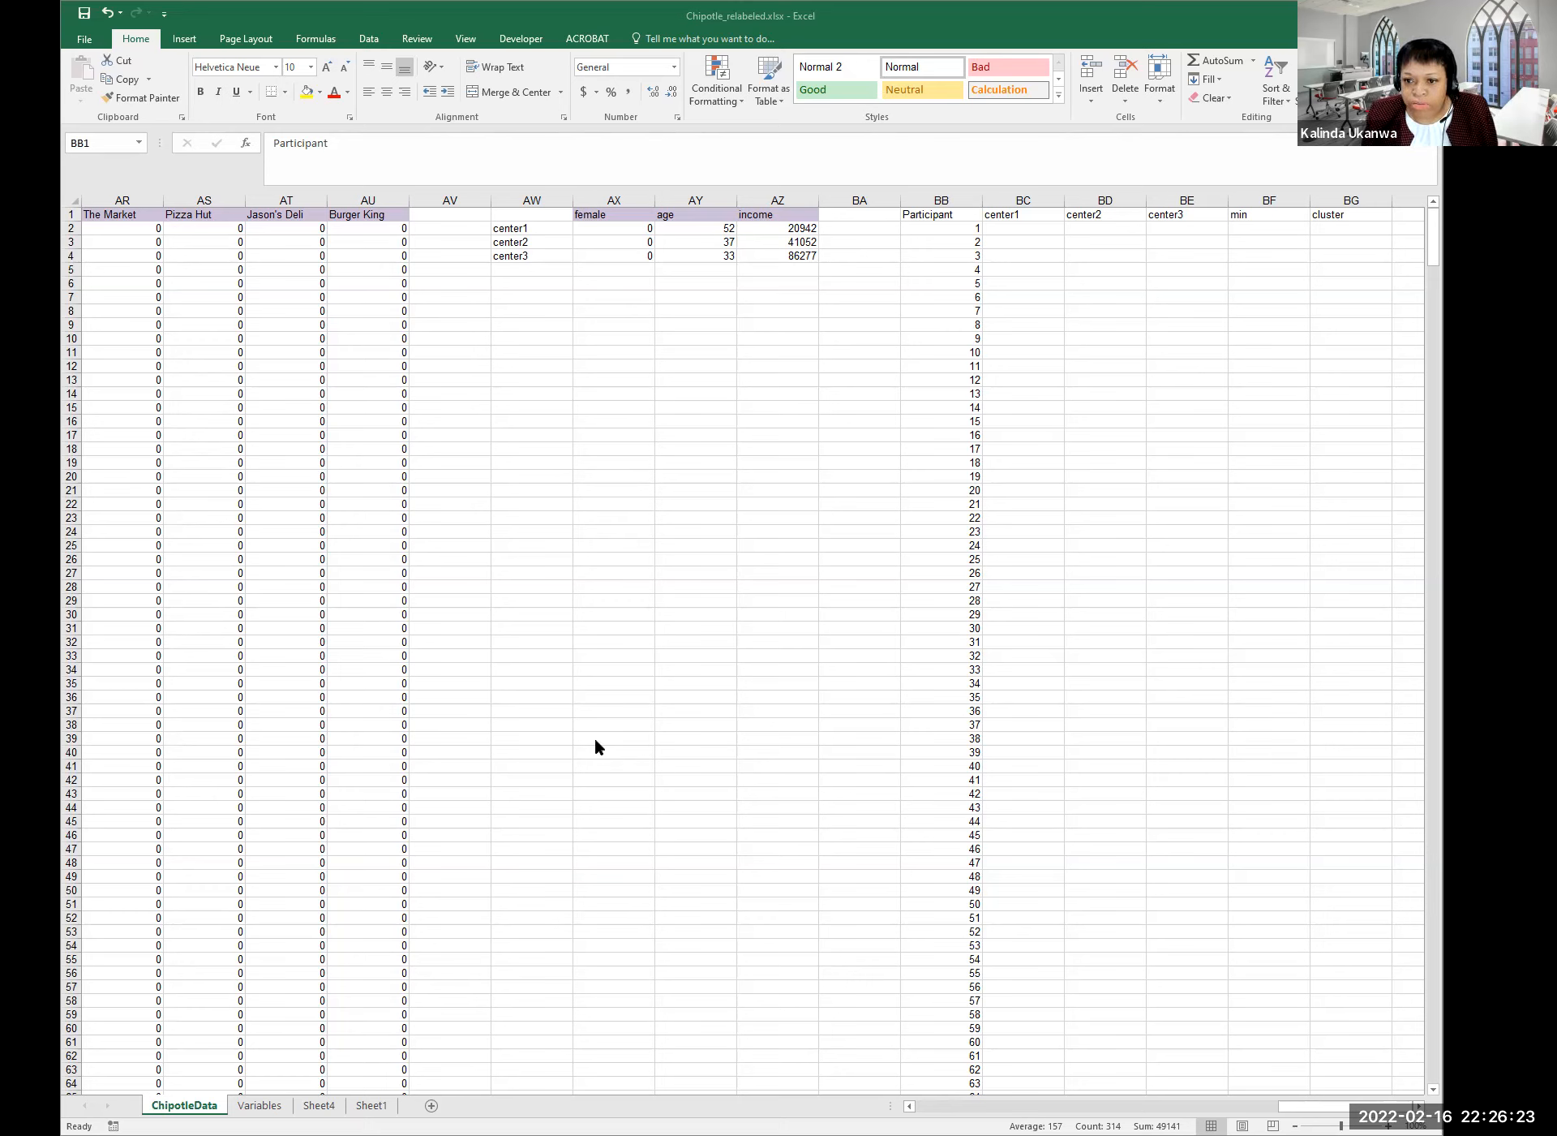
click(1028, 228)
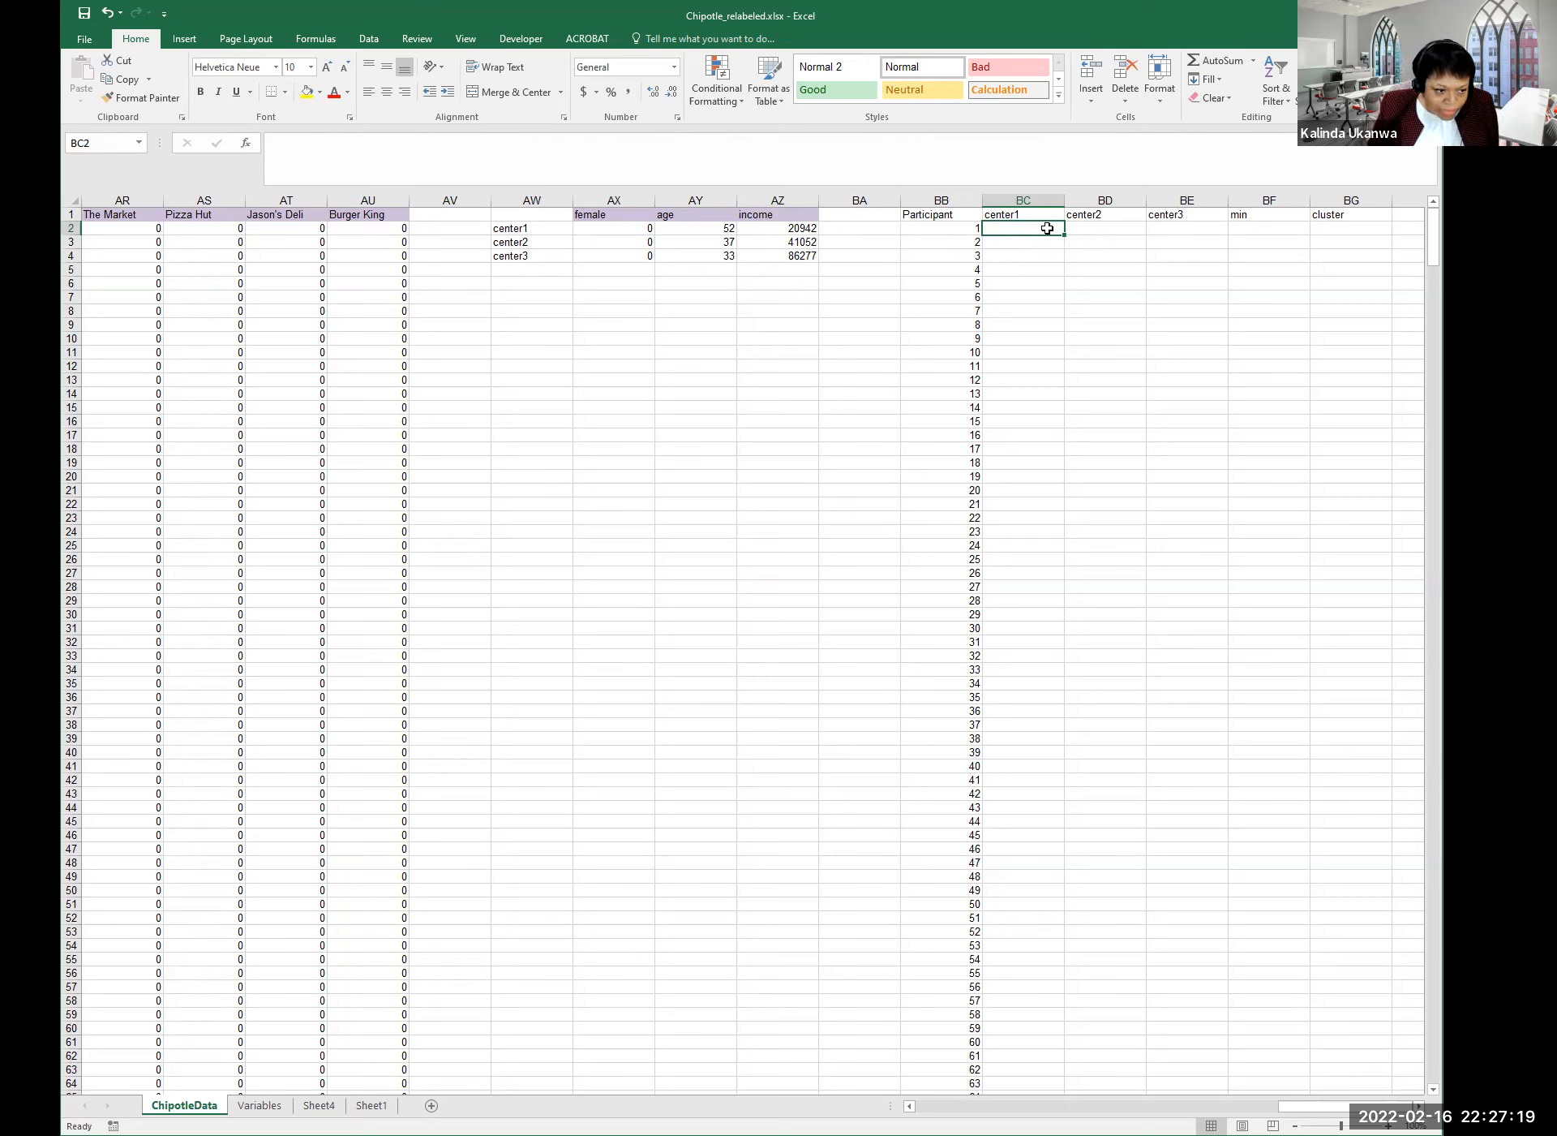
Start BC2's formula as =abs(T2-AX2), the female difference from center1.
text(=)
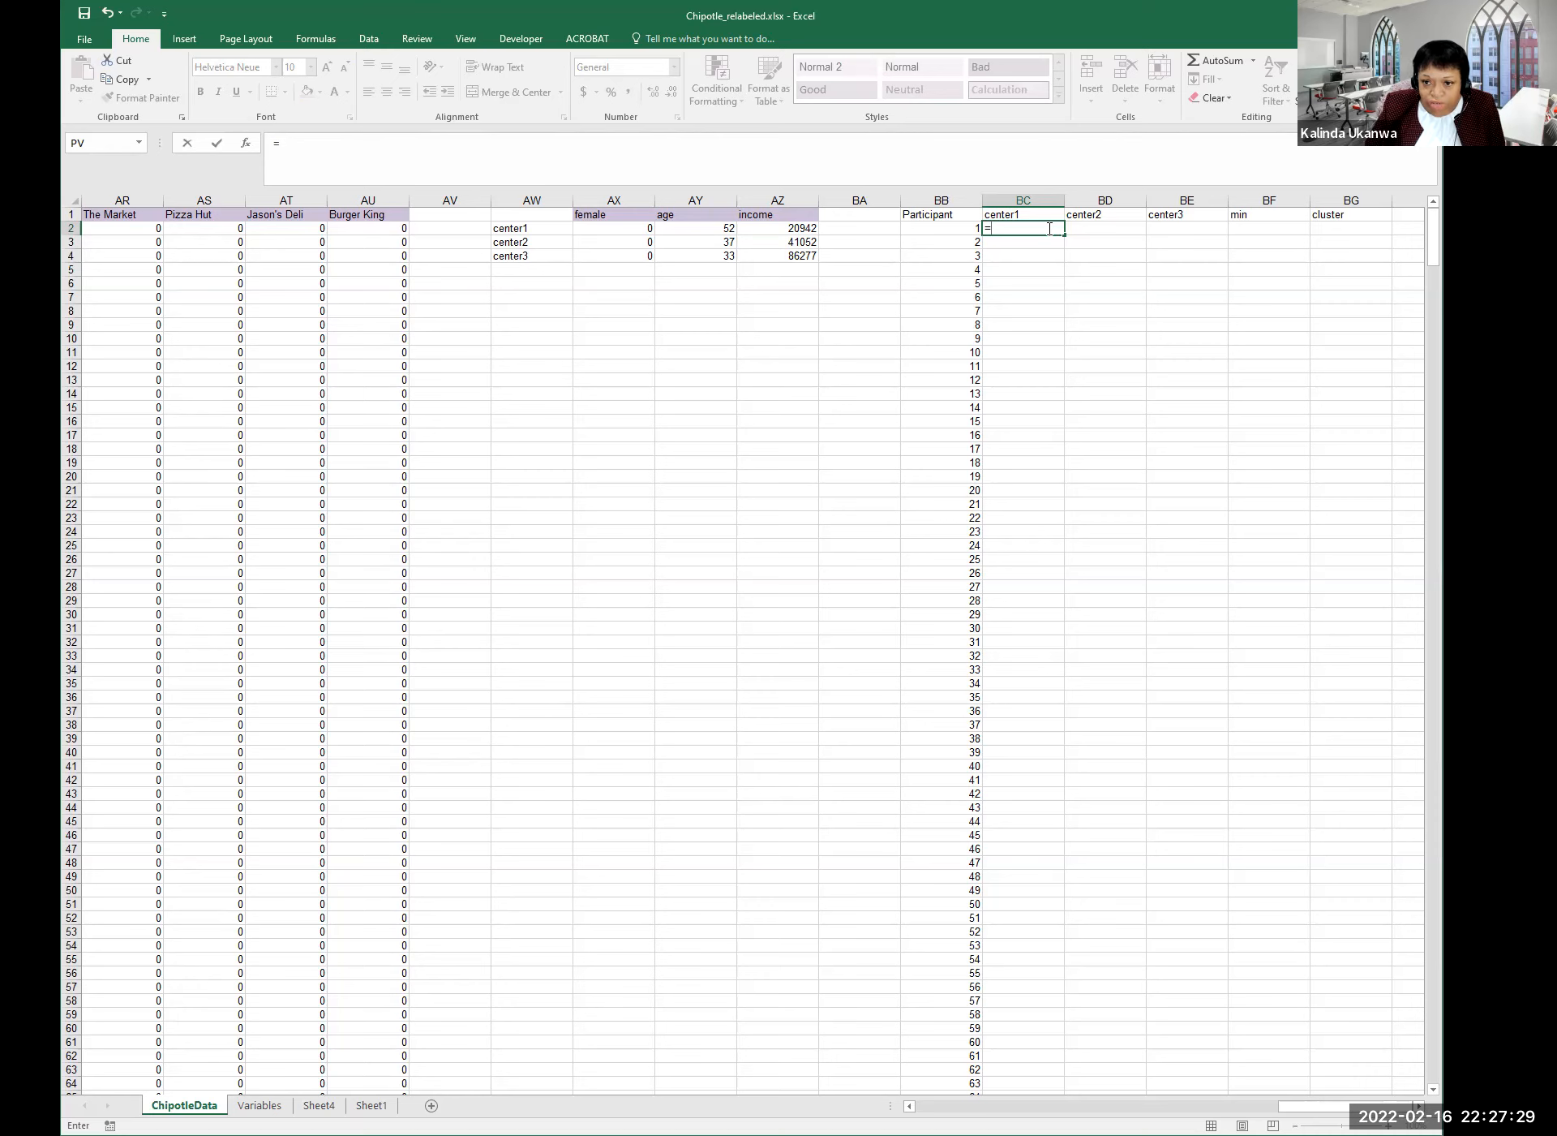
text(abs()
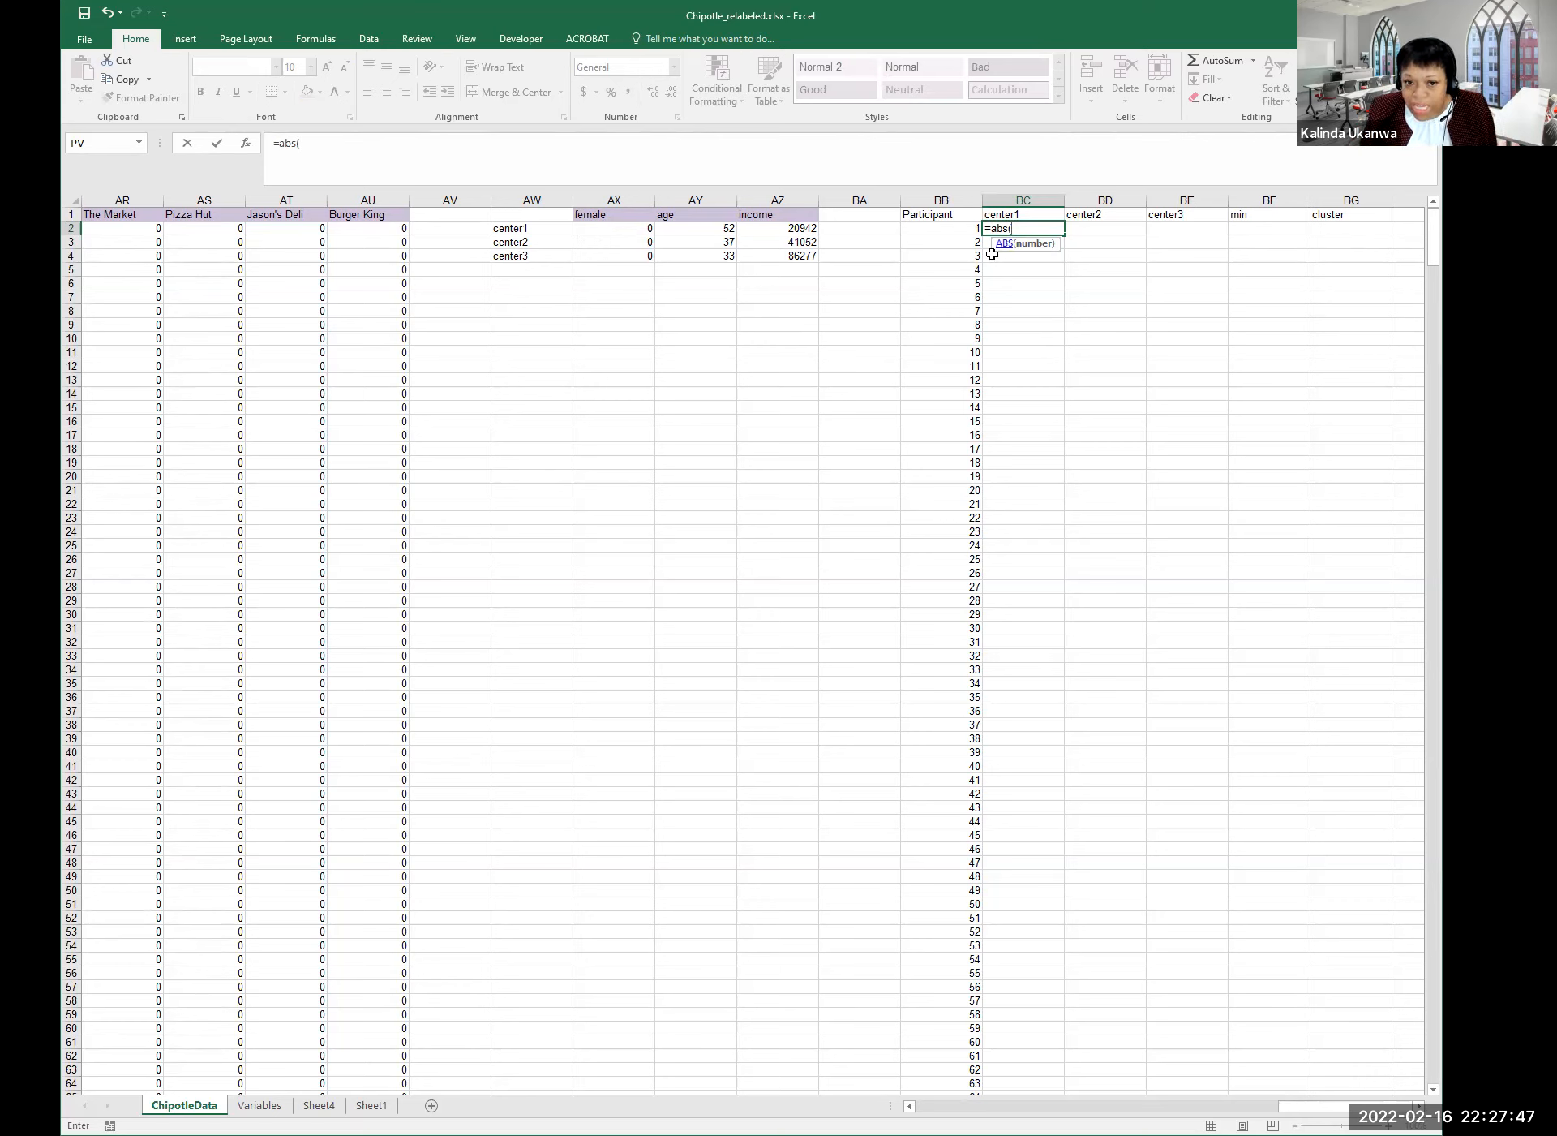
click(603, 230)
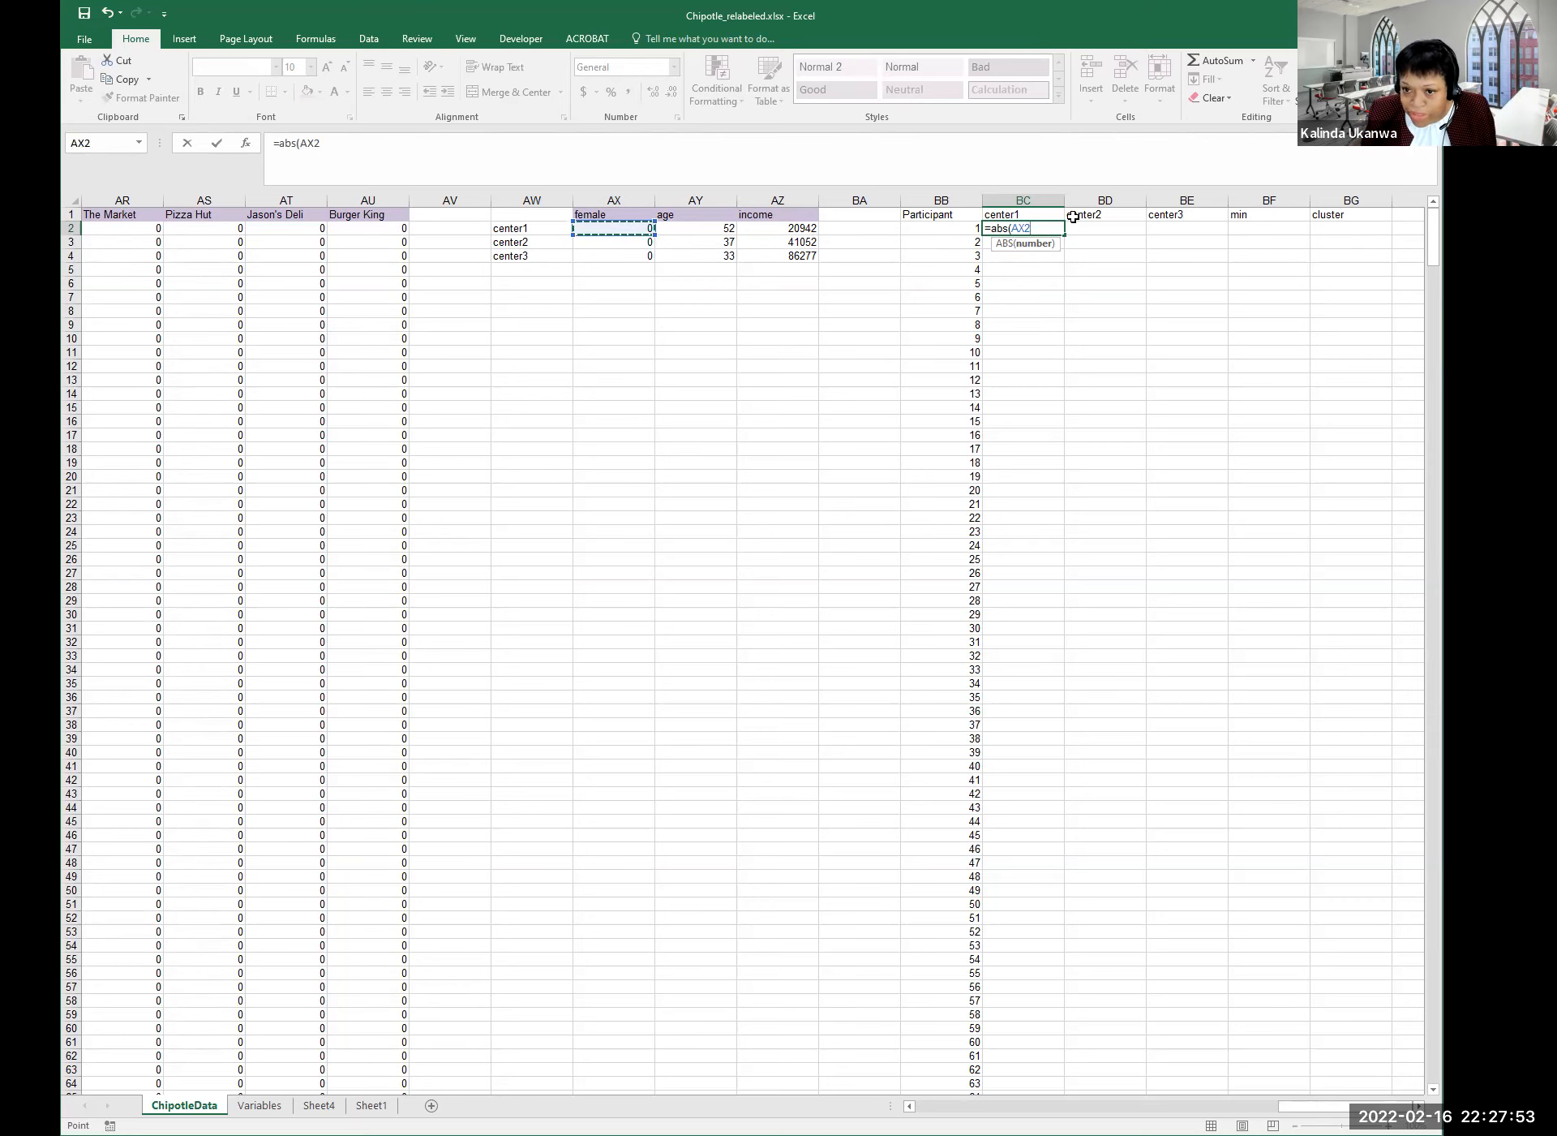
drag(302, 142, 323, 143)
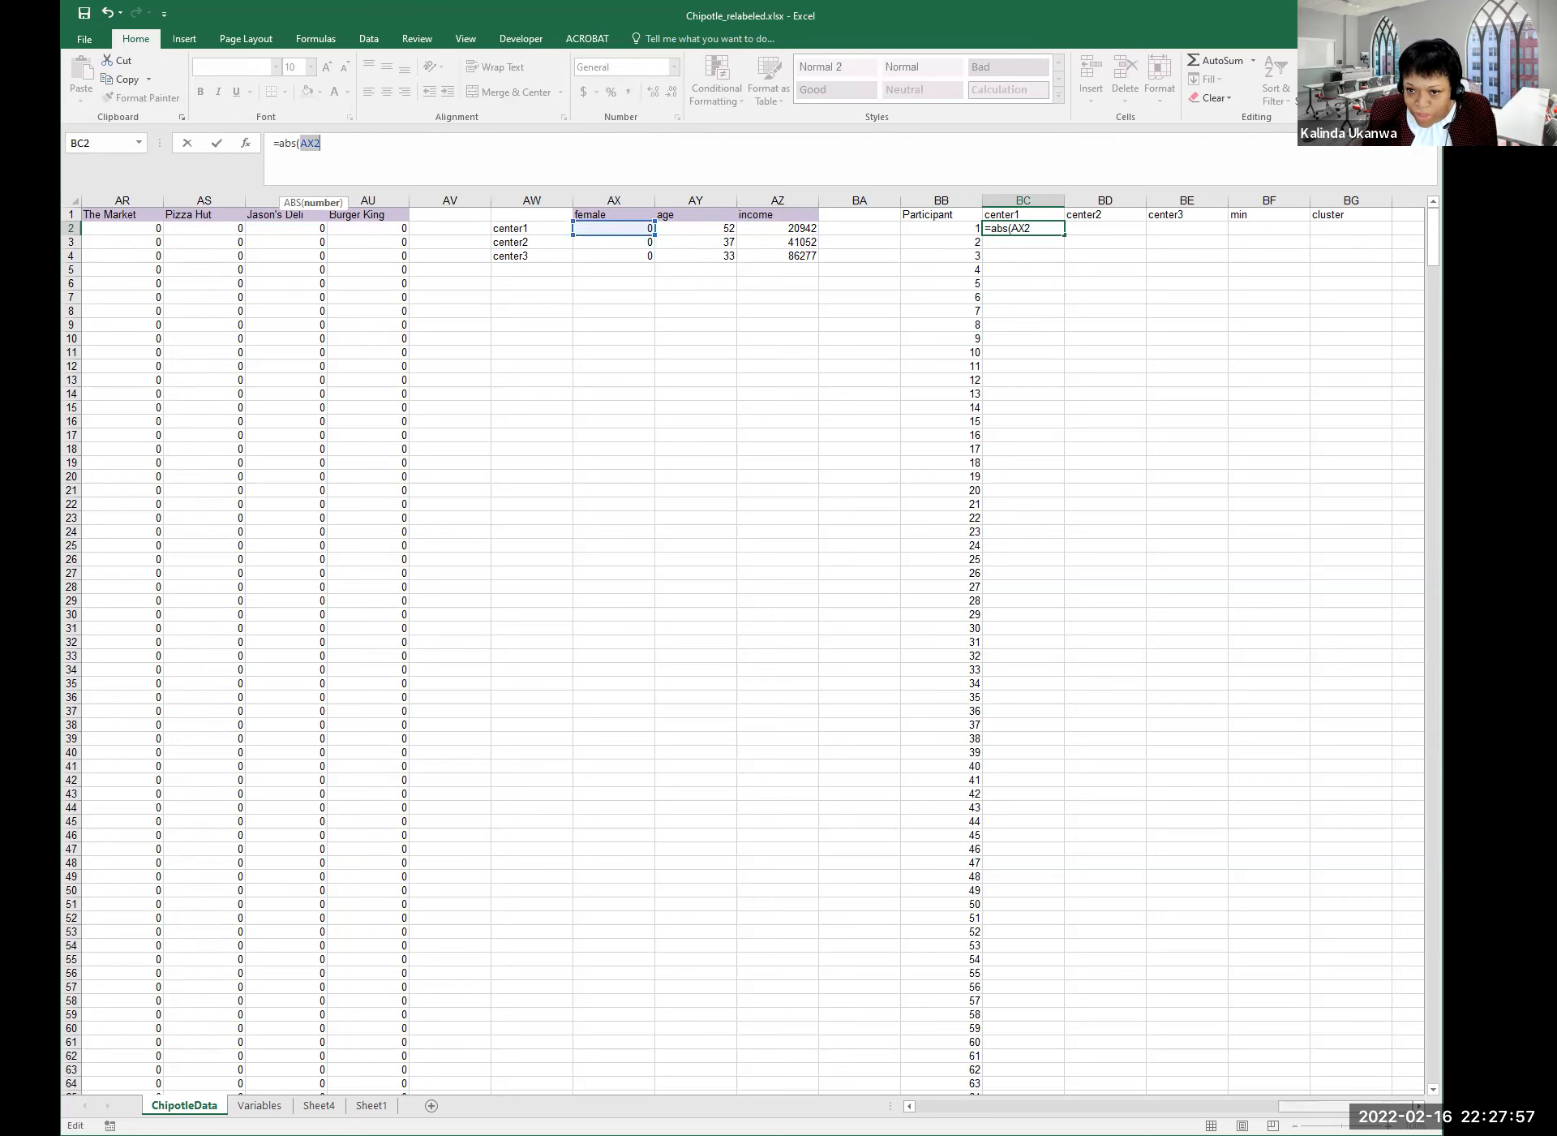
scroll(753, 646, left, 6)
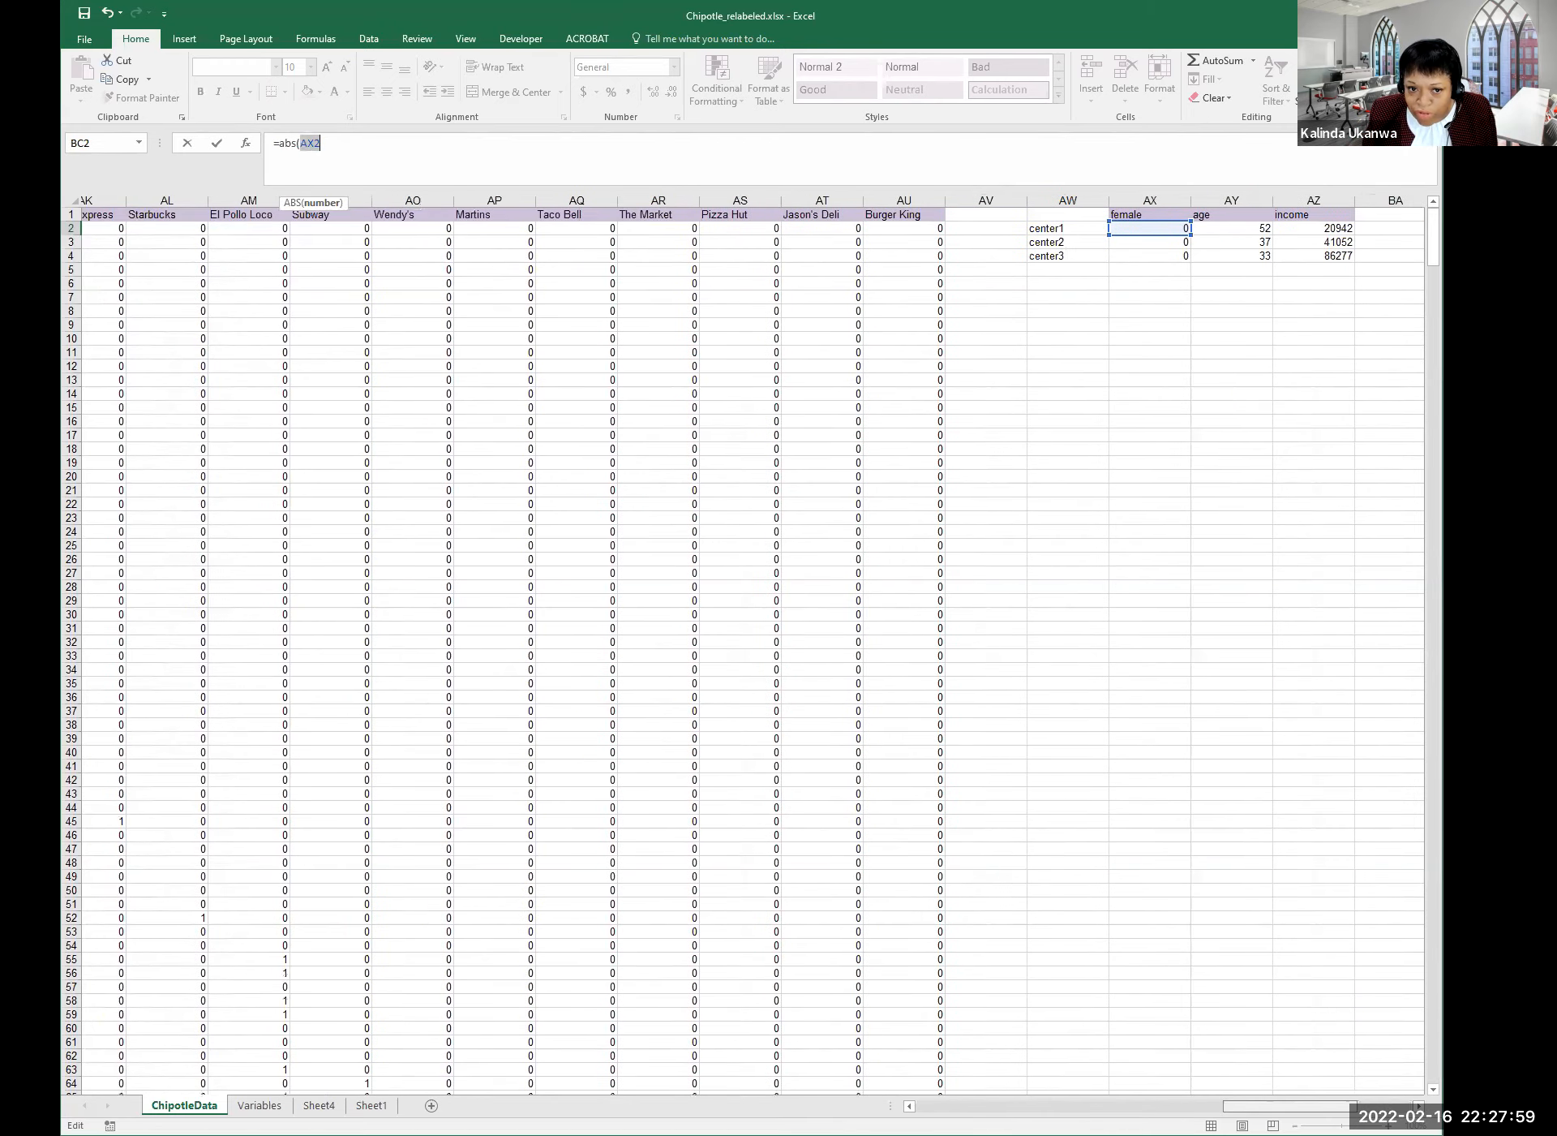
scroll(752, 646, left, 8)
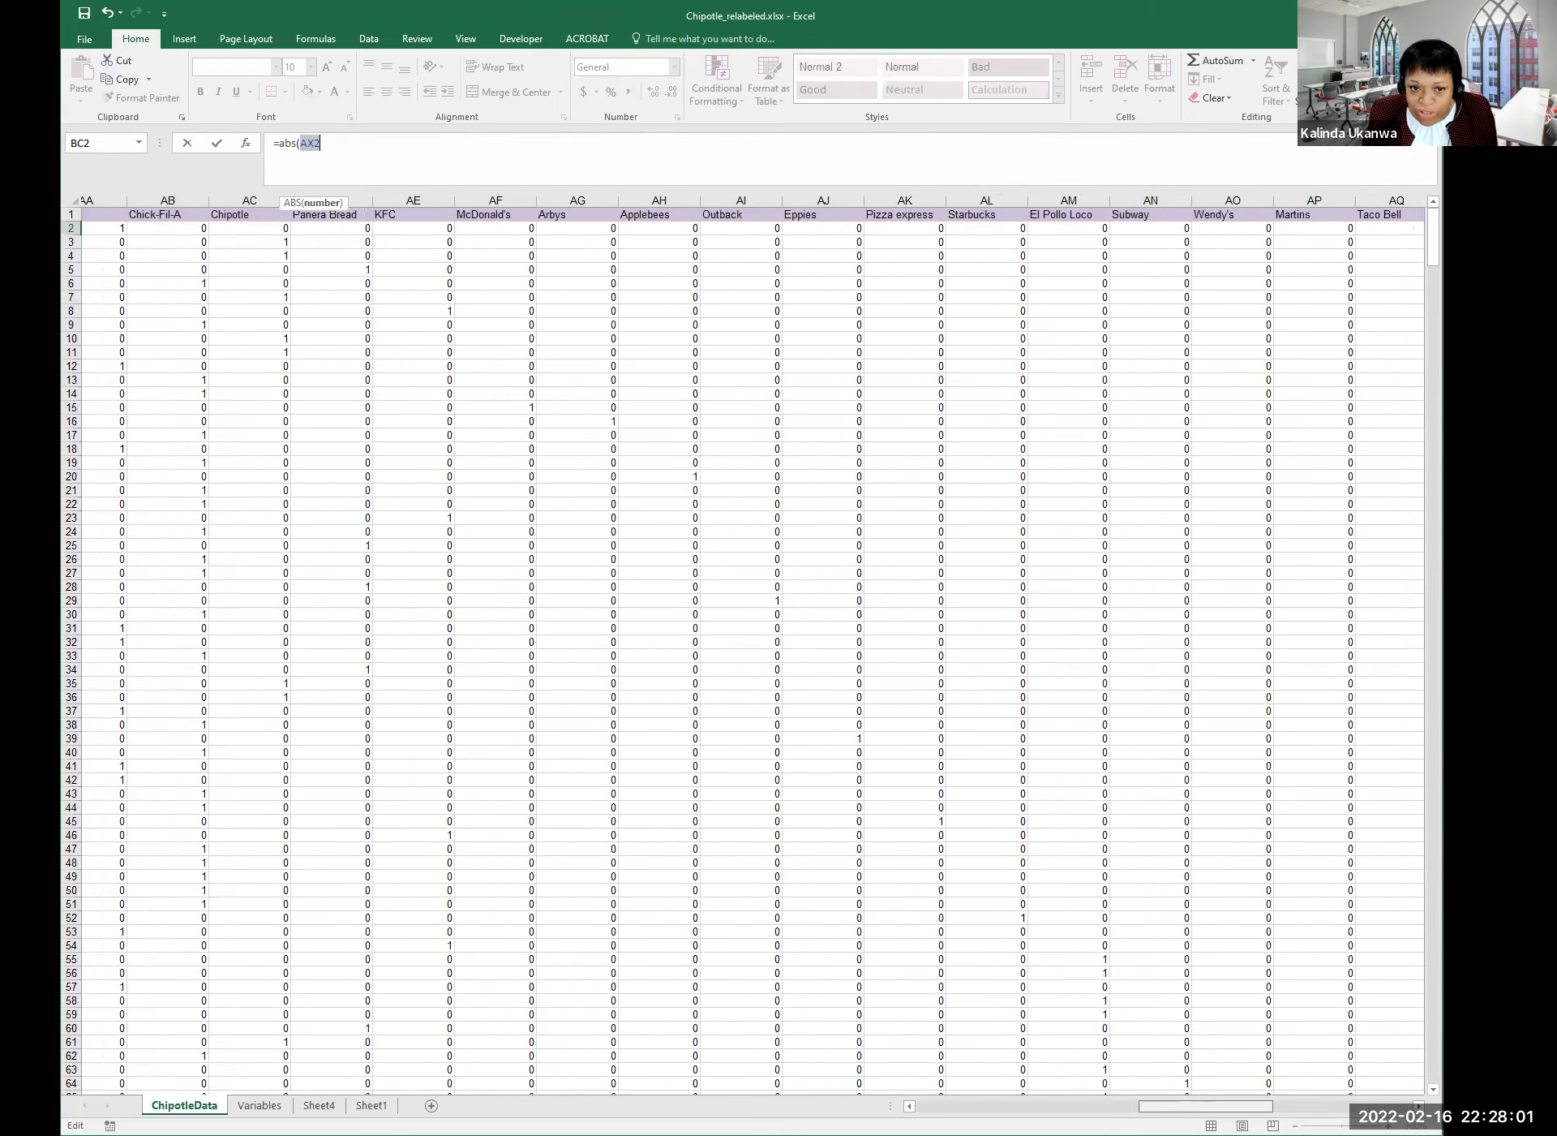
scroll(752, 646, left, 10)
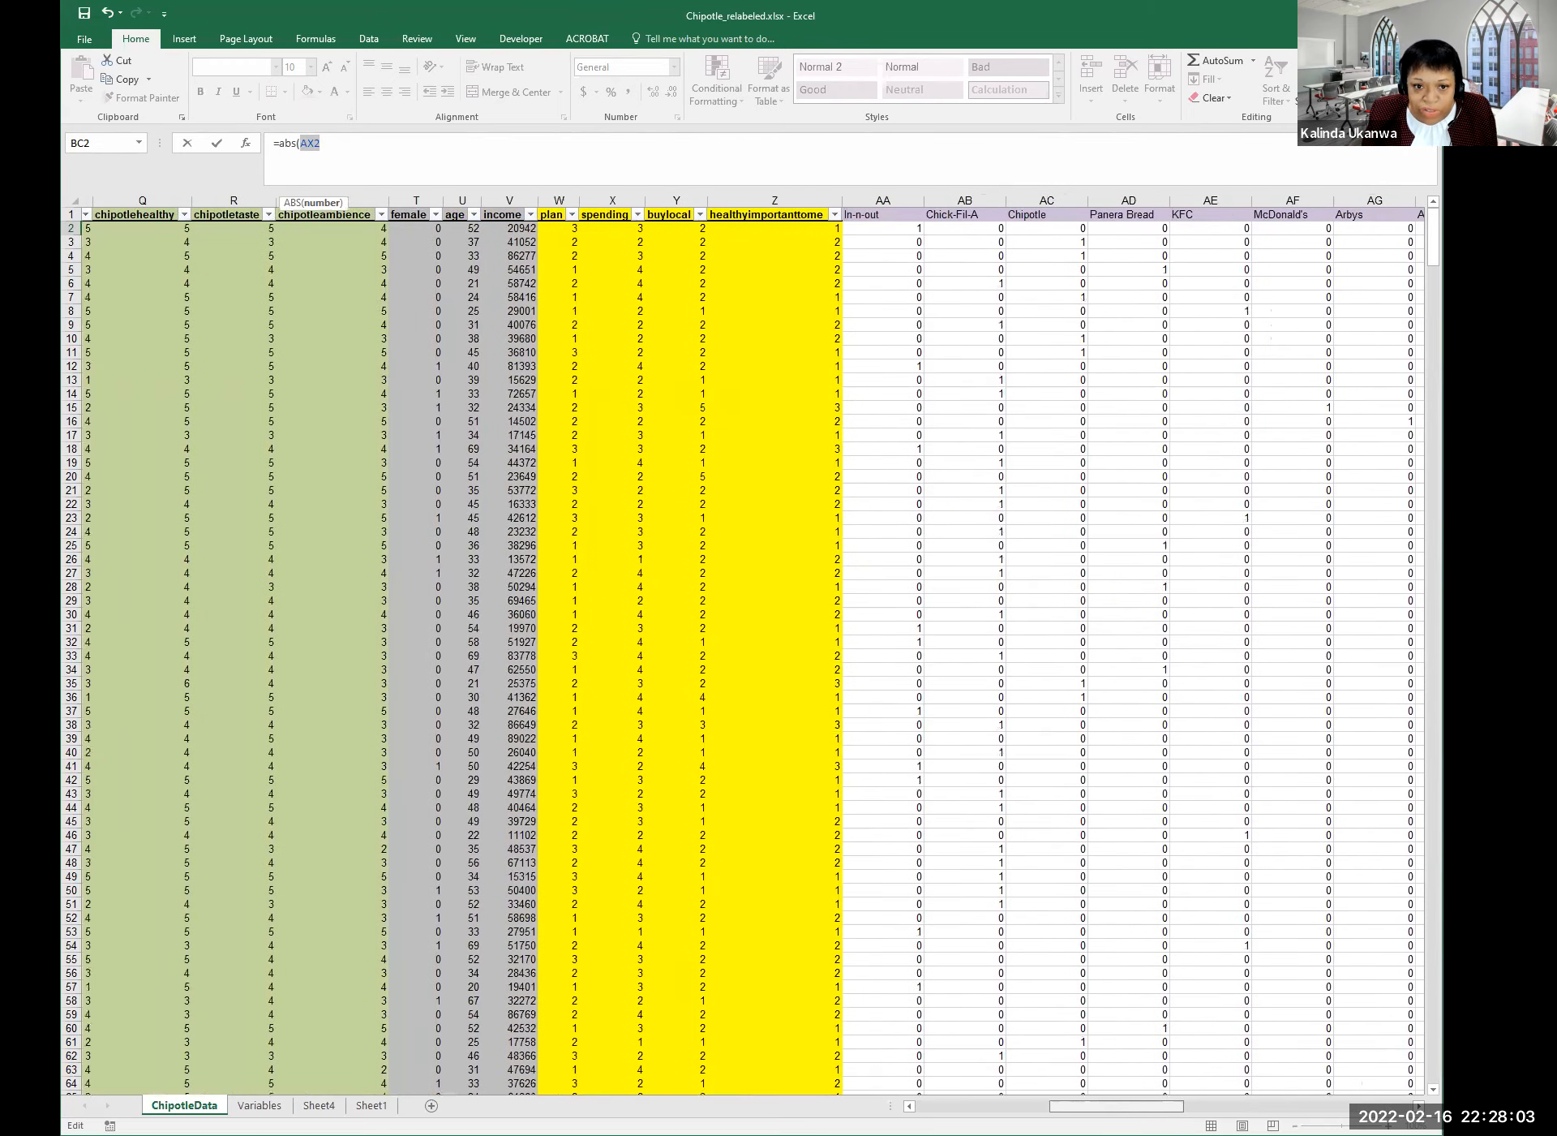
scroll(406, 243, left, 1)
click(403, 228)
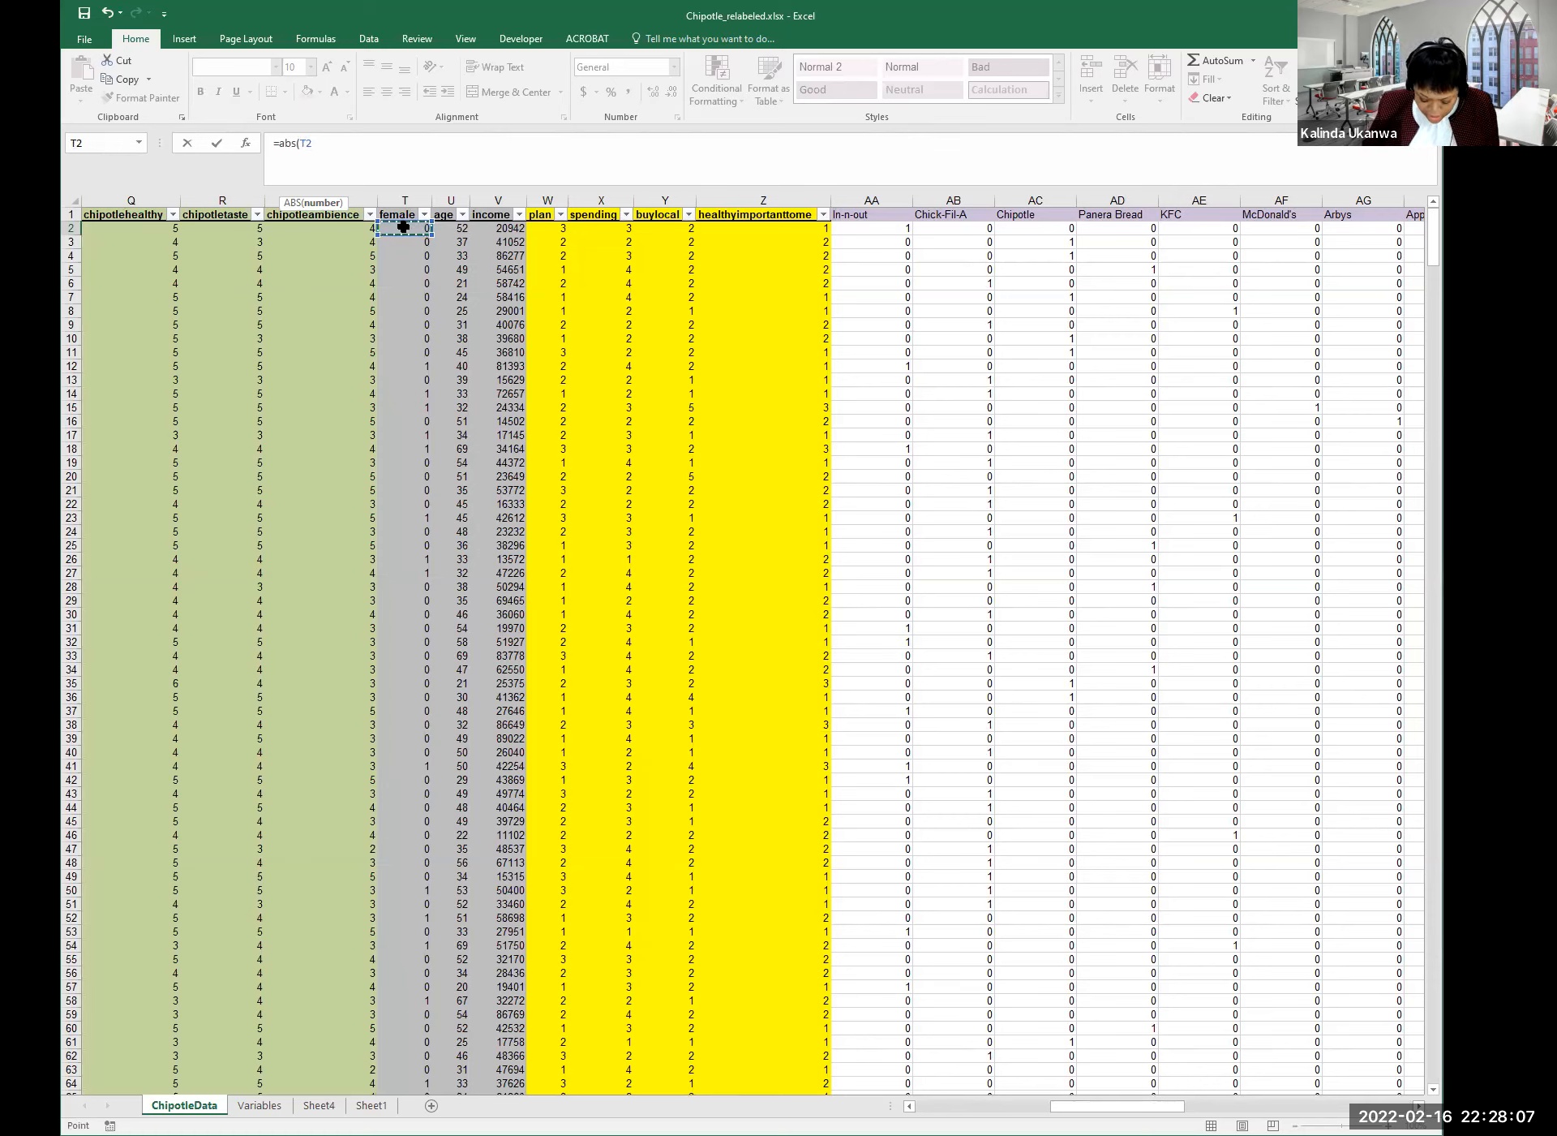
text(-)
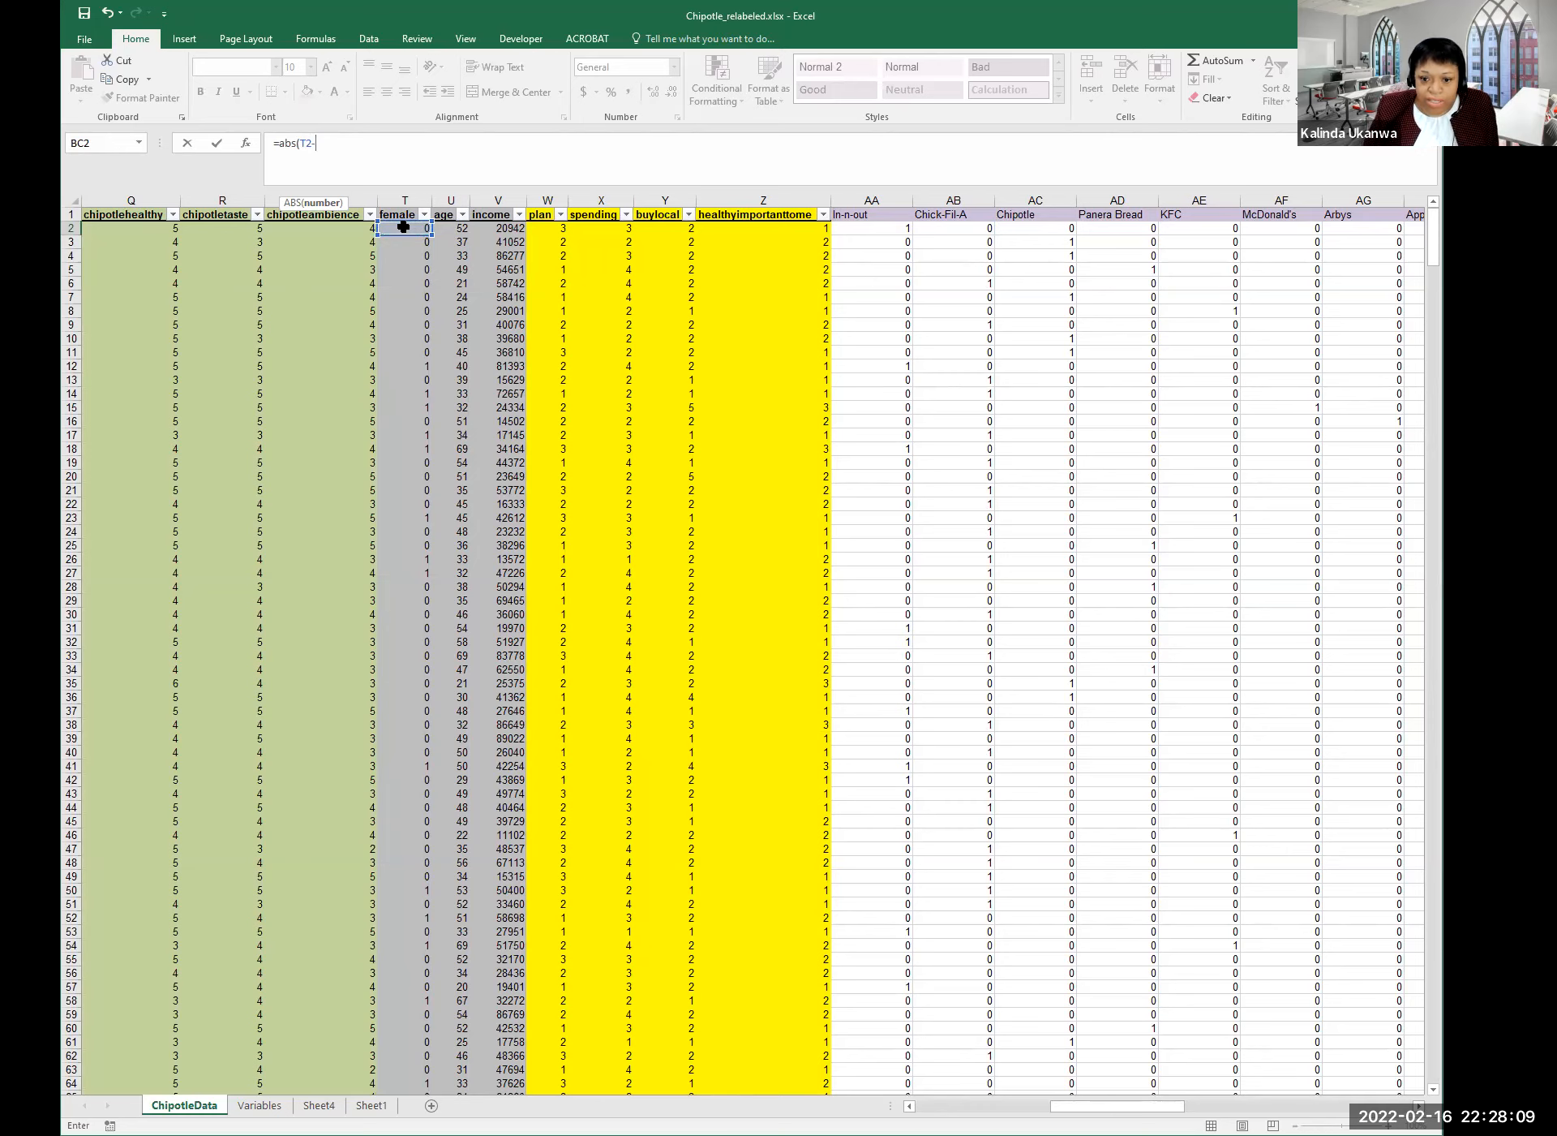
drag(1118, 1106, 1345, 1106)
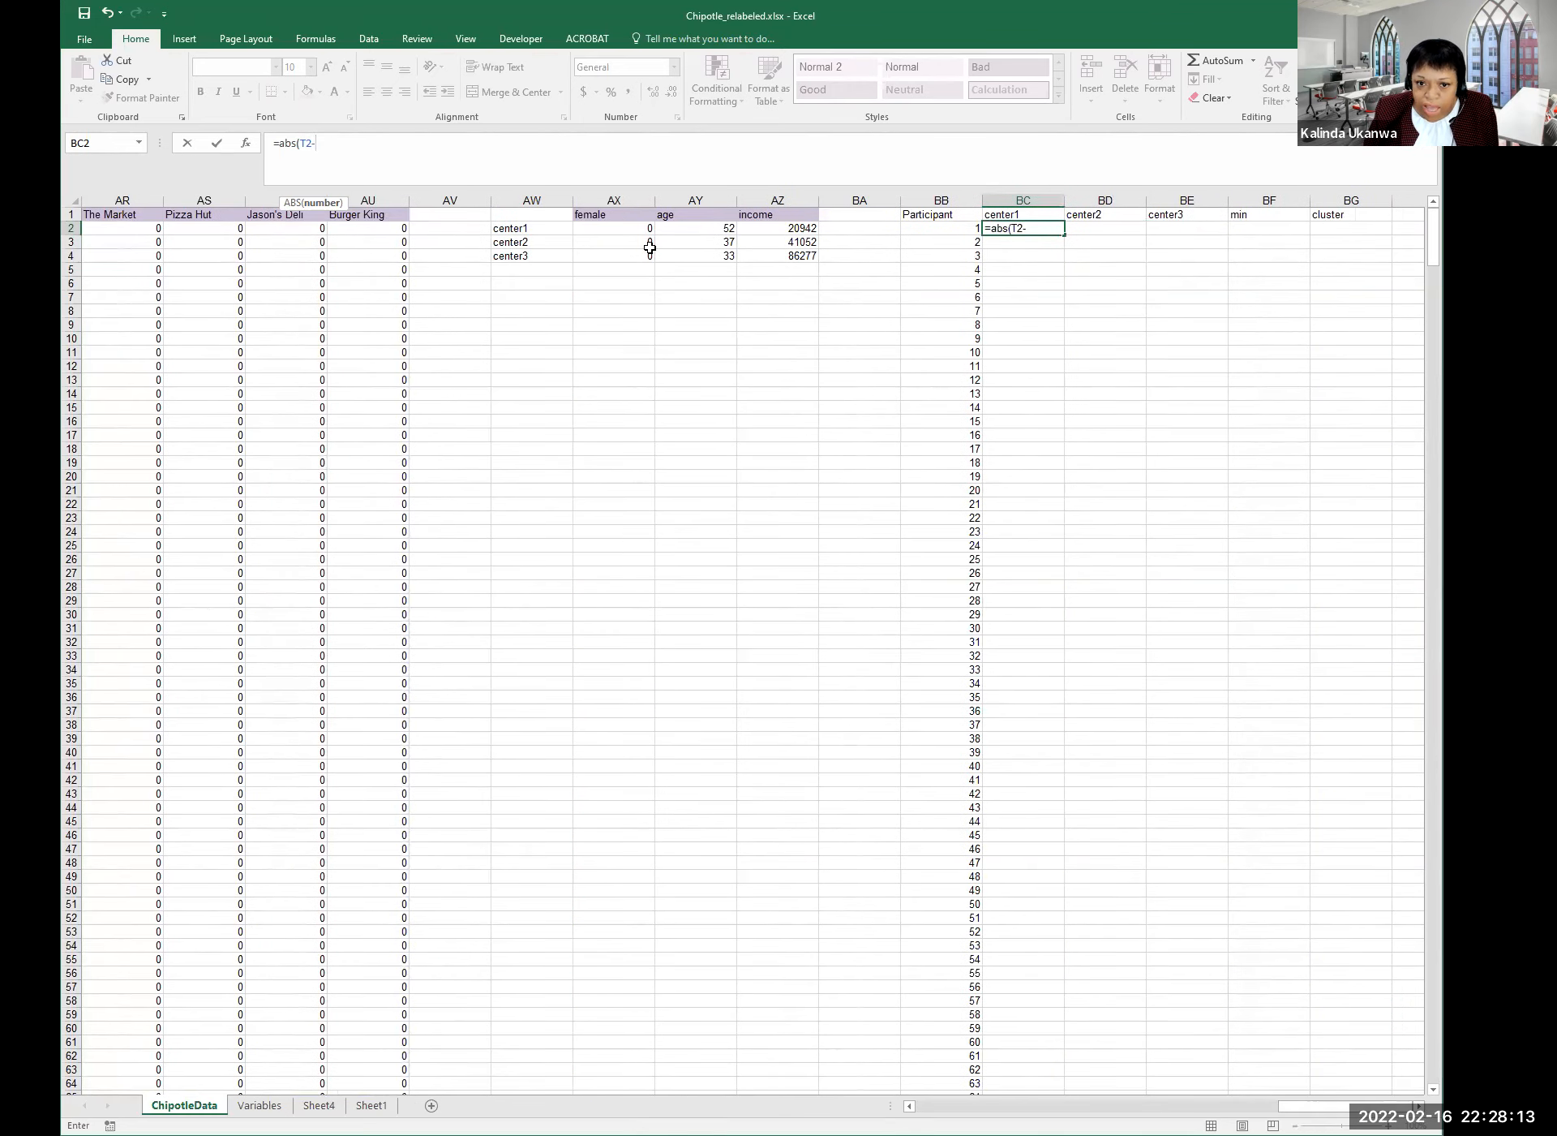
click(626, 233)
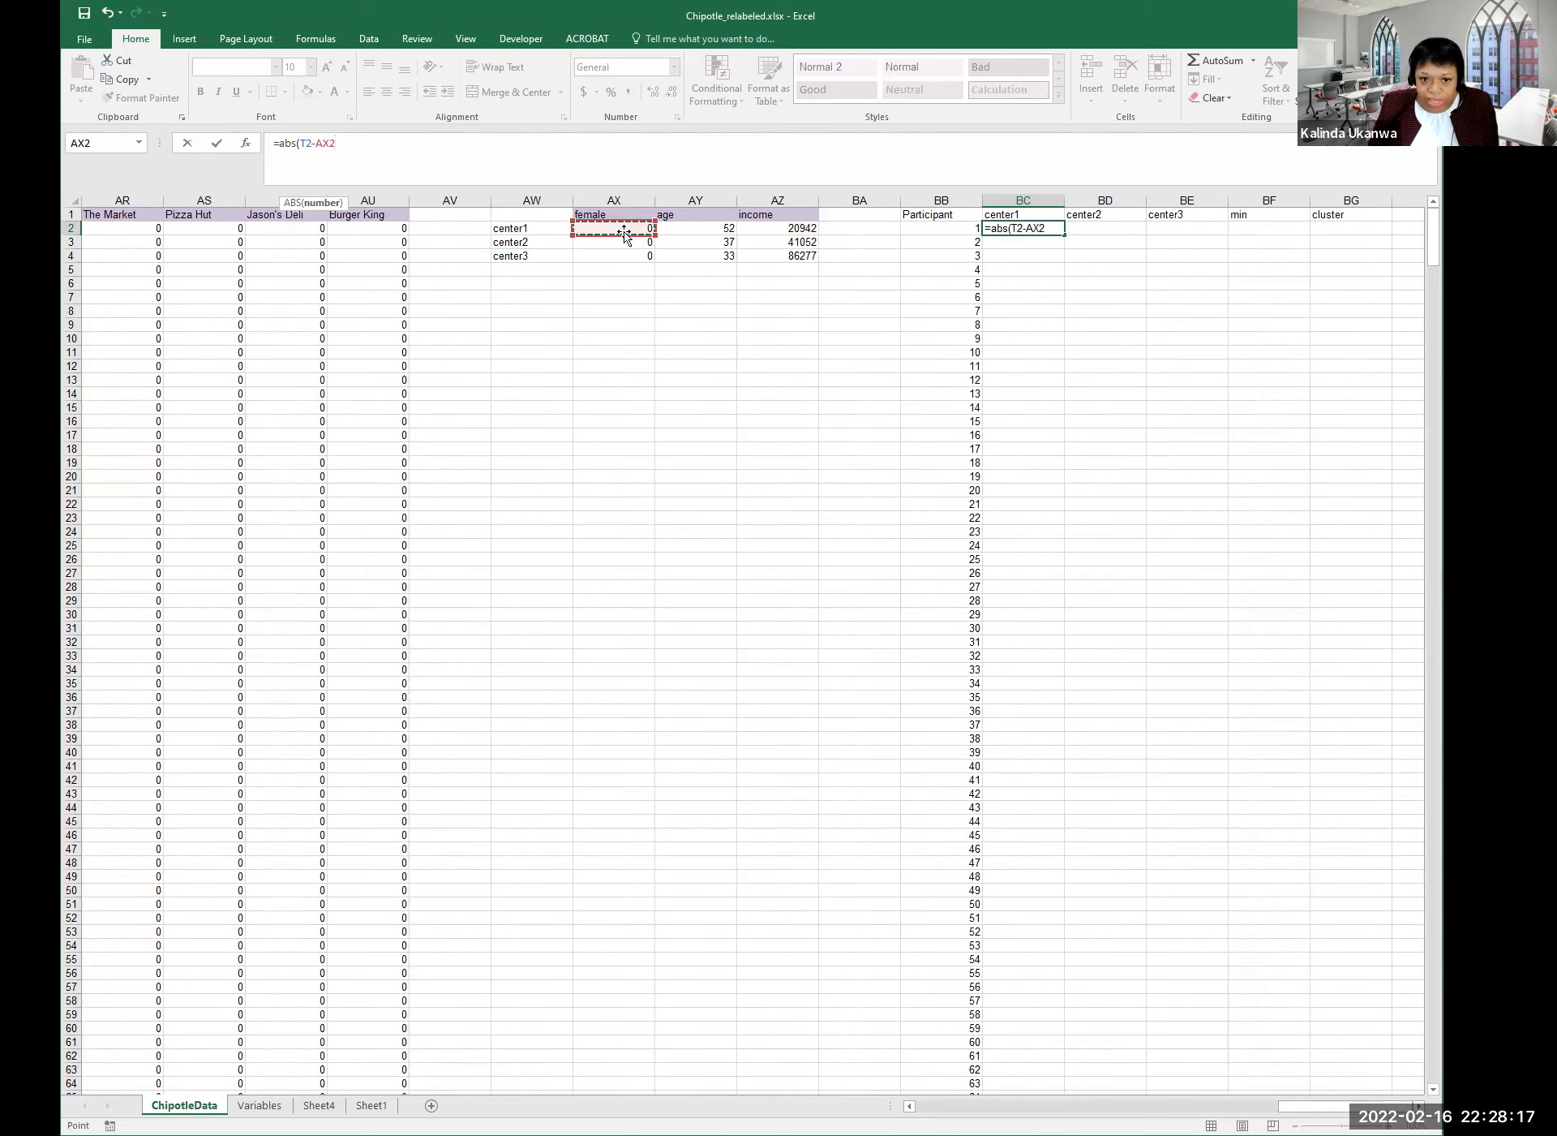
text())
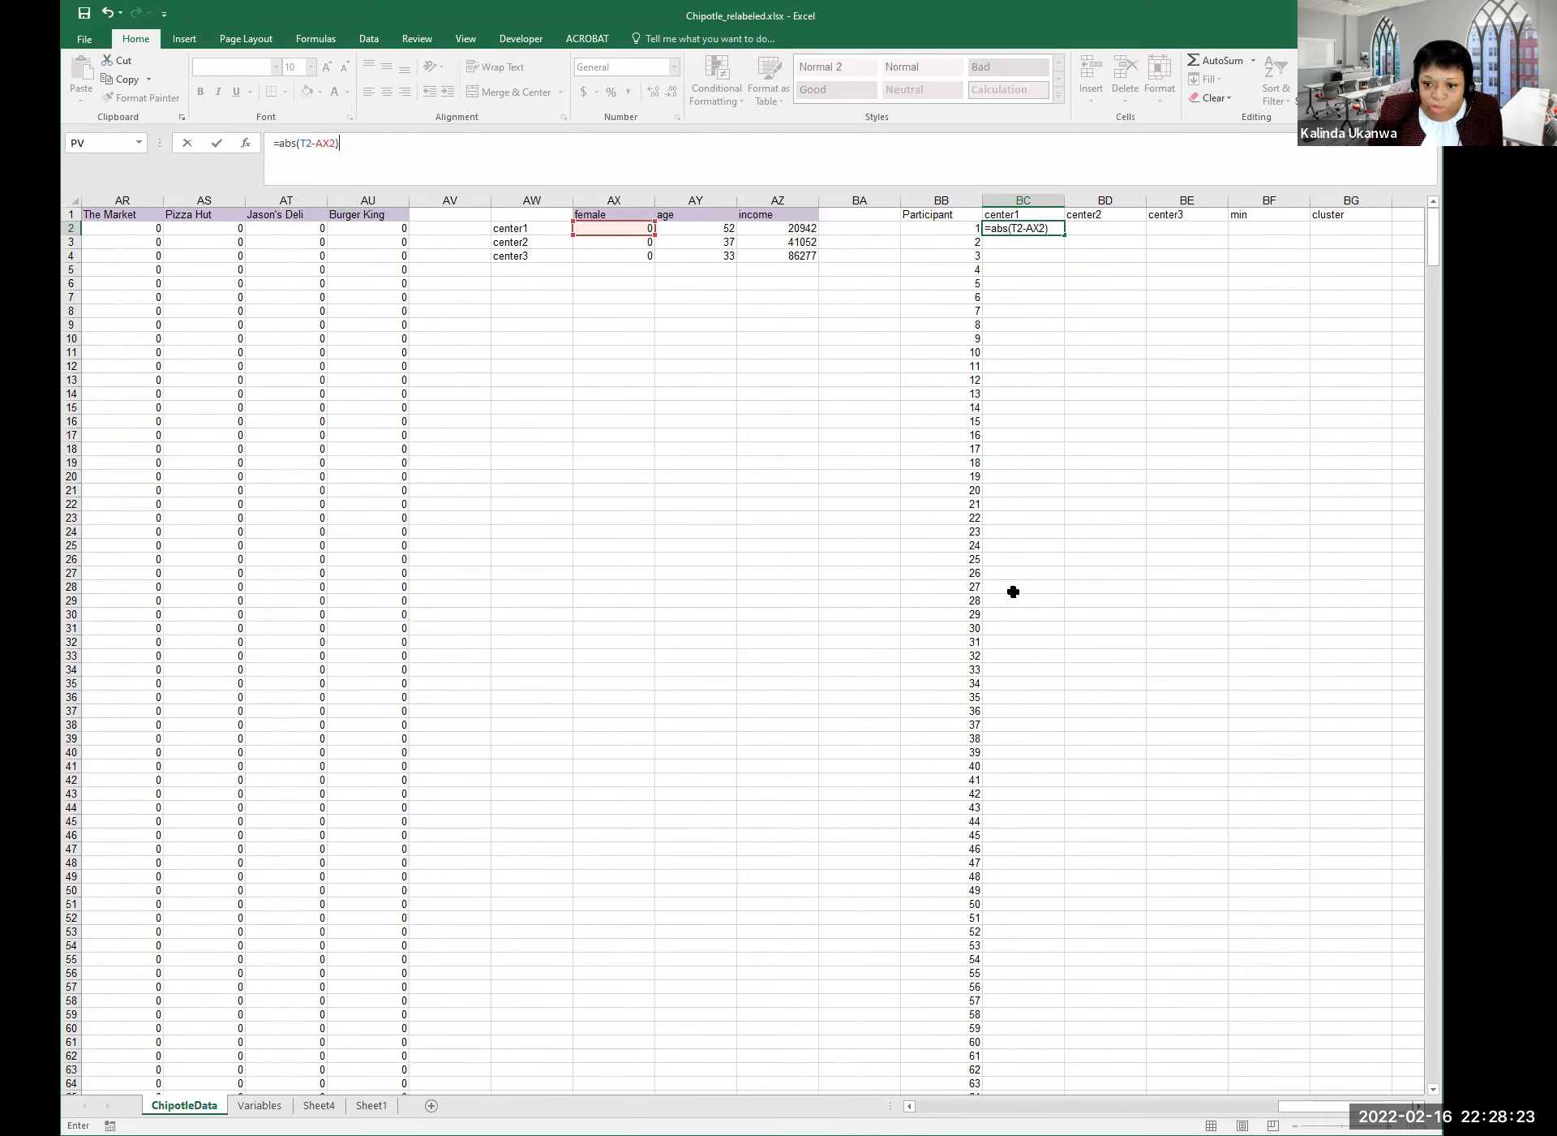
Lock the center reference as $AX$2 and append +abs( for the next term.
click(318, 144)
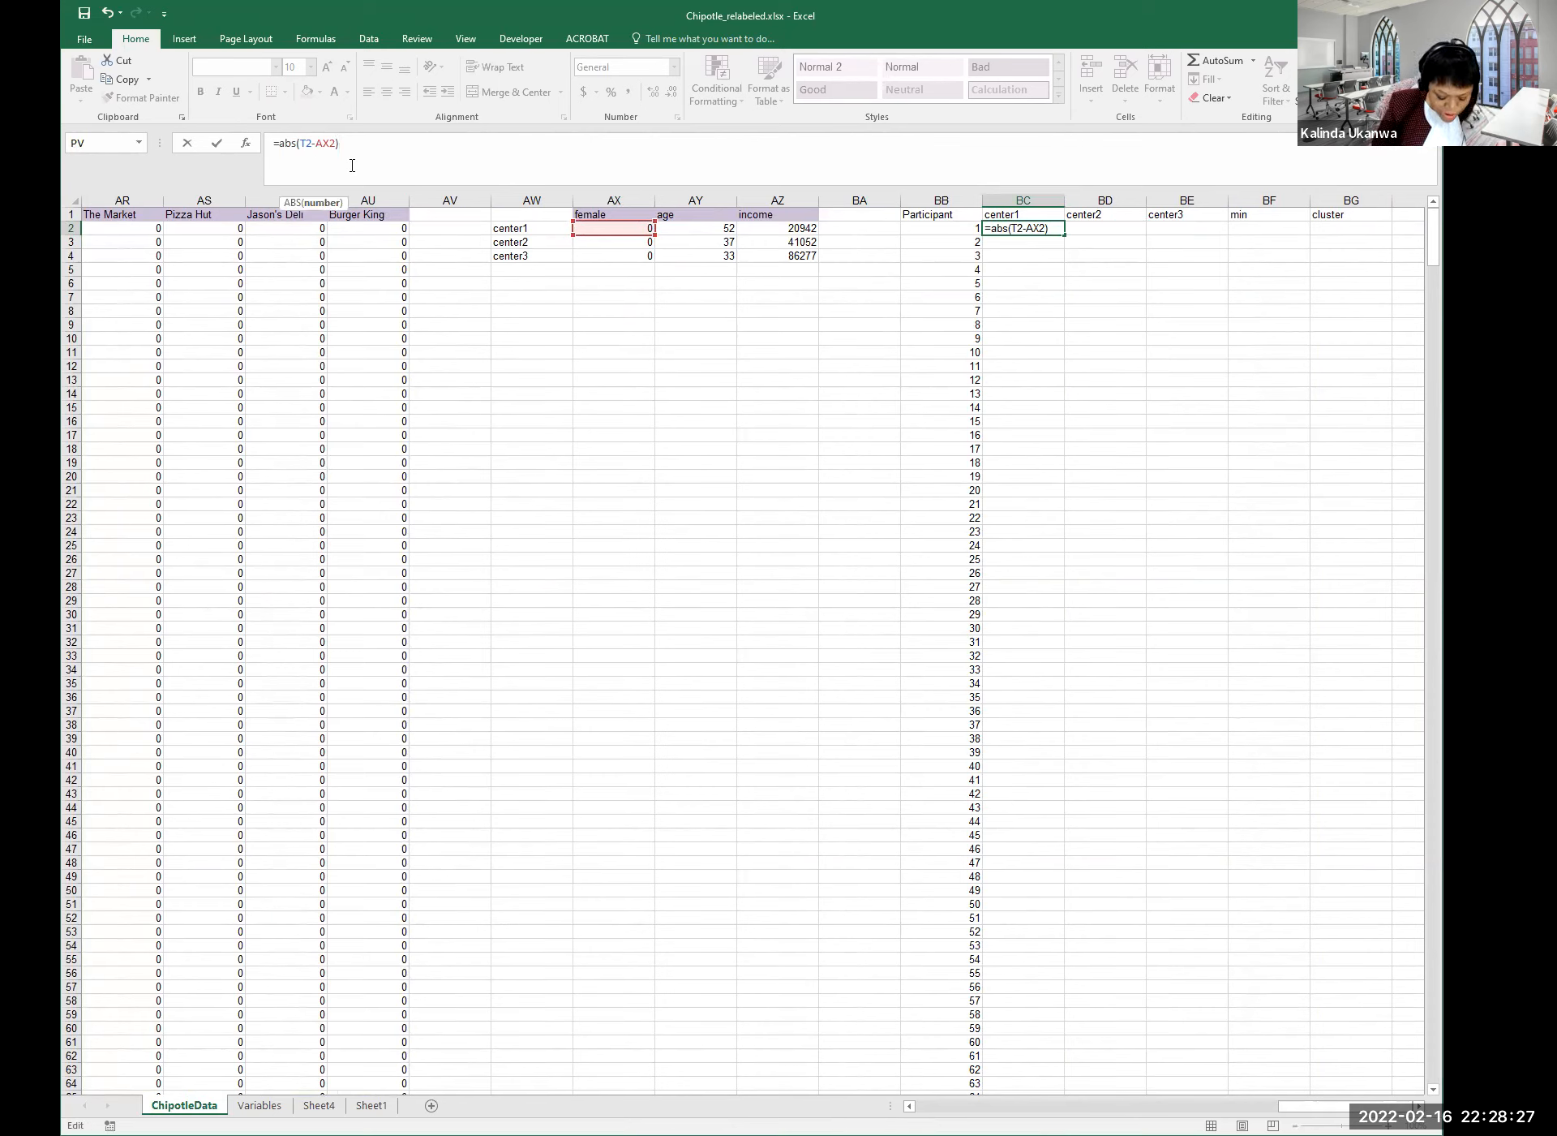
text($)
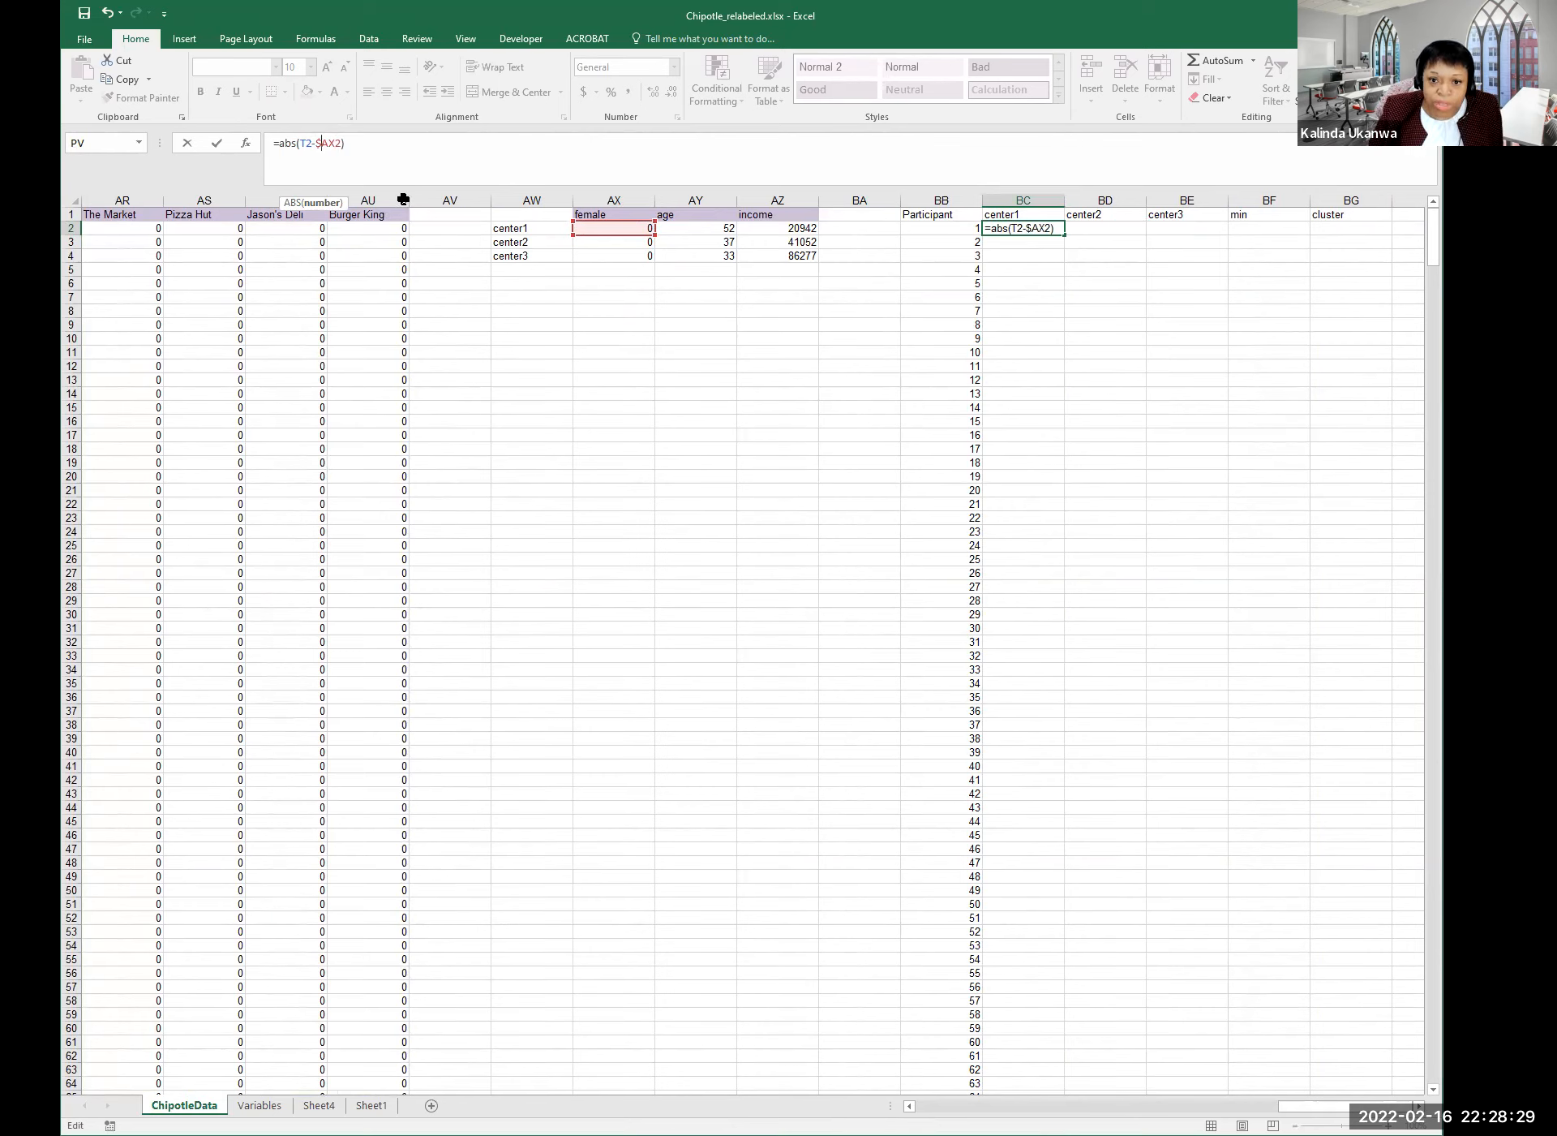
click(336, 143)
text($)
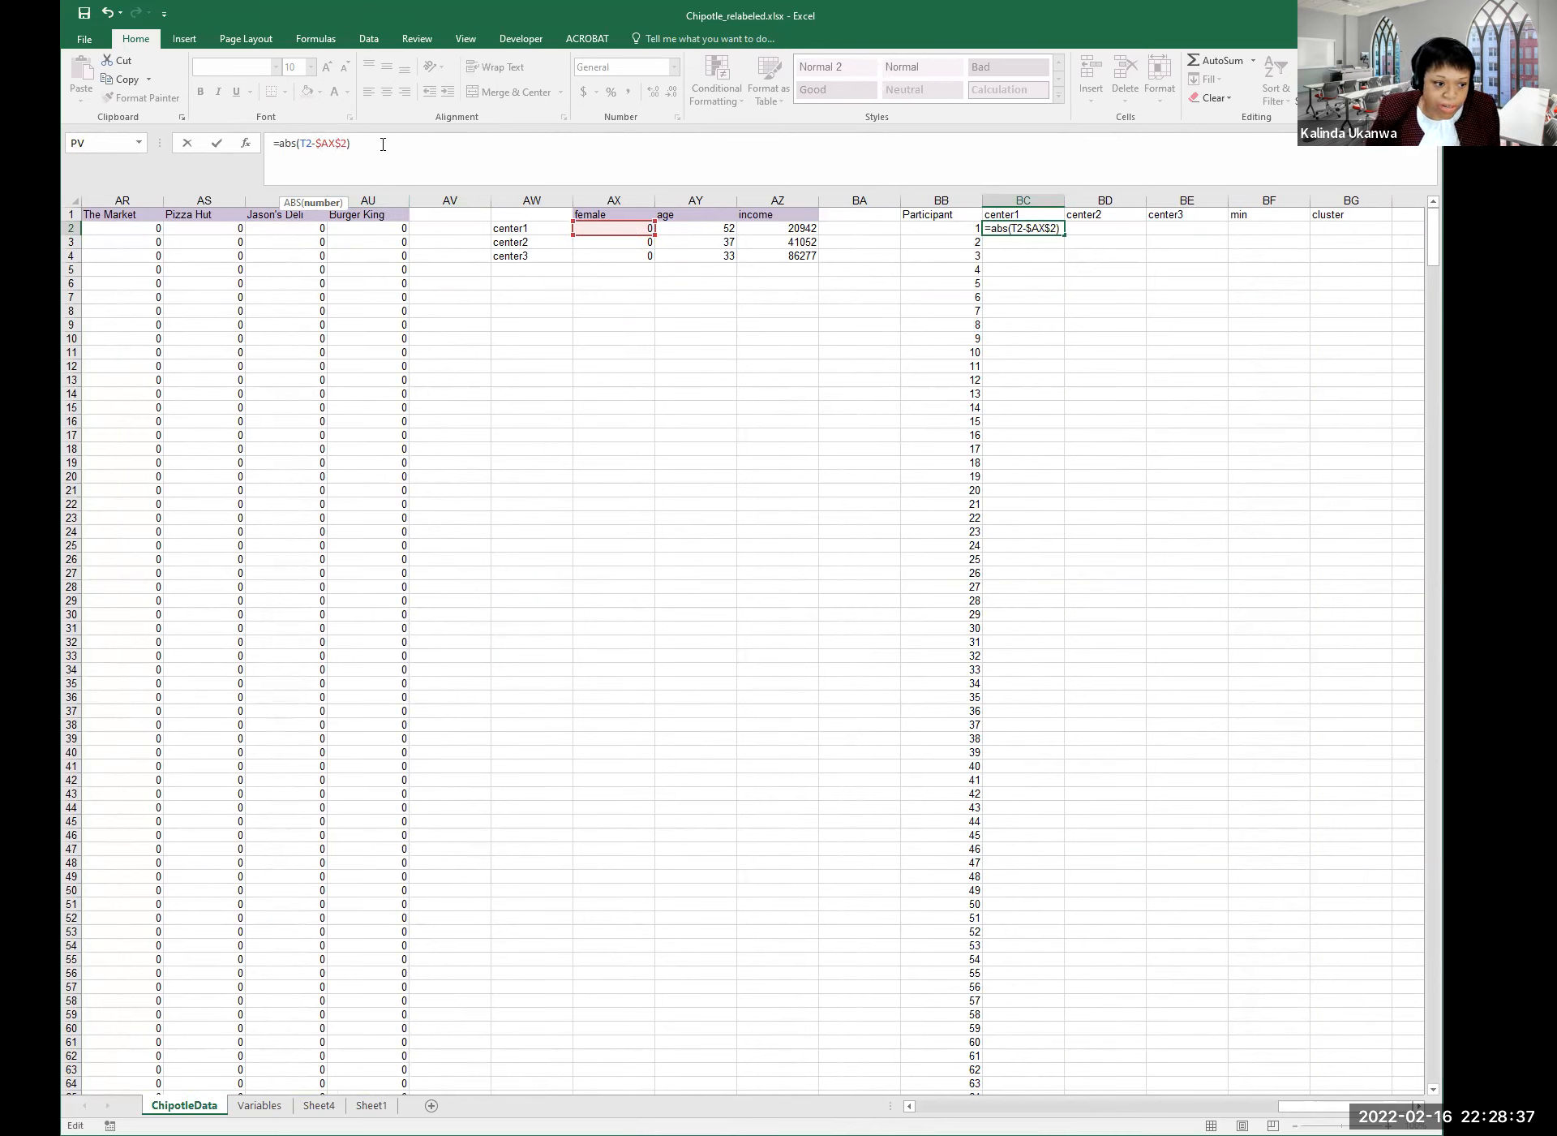
text(+)
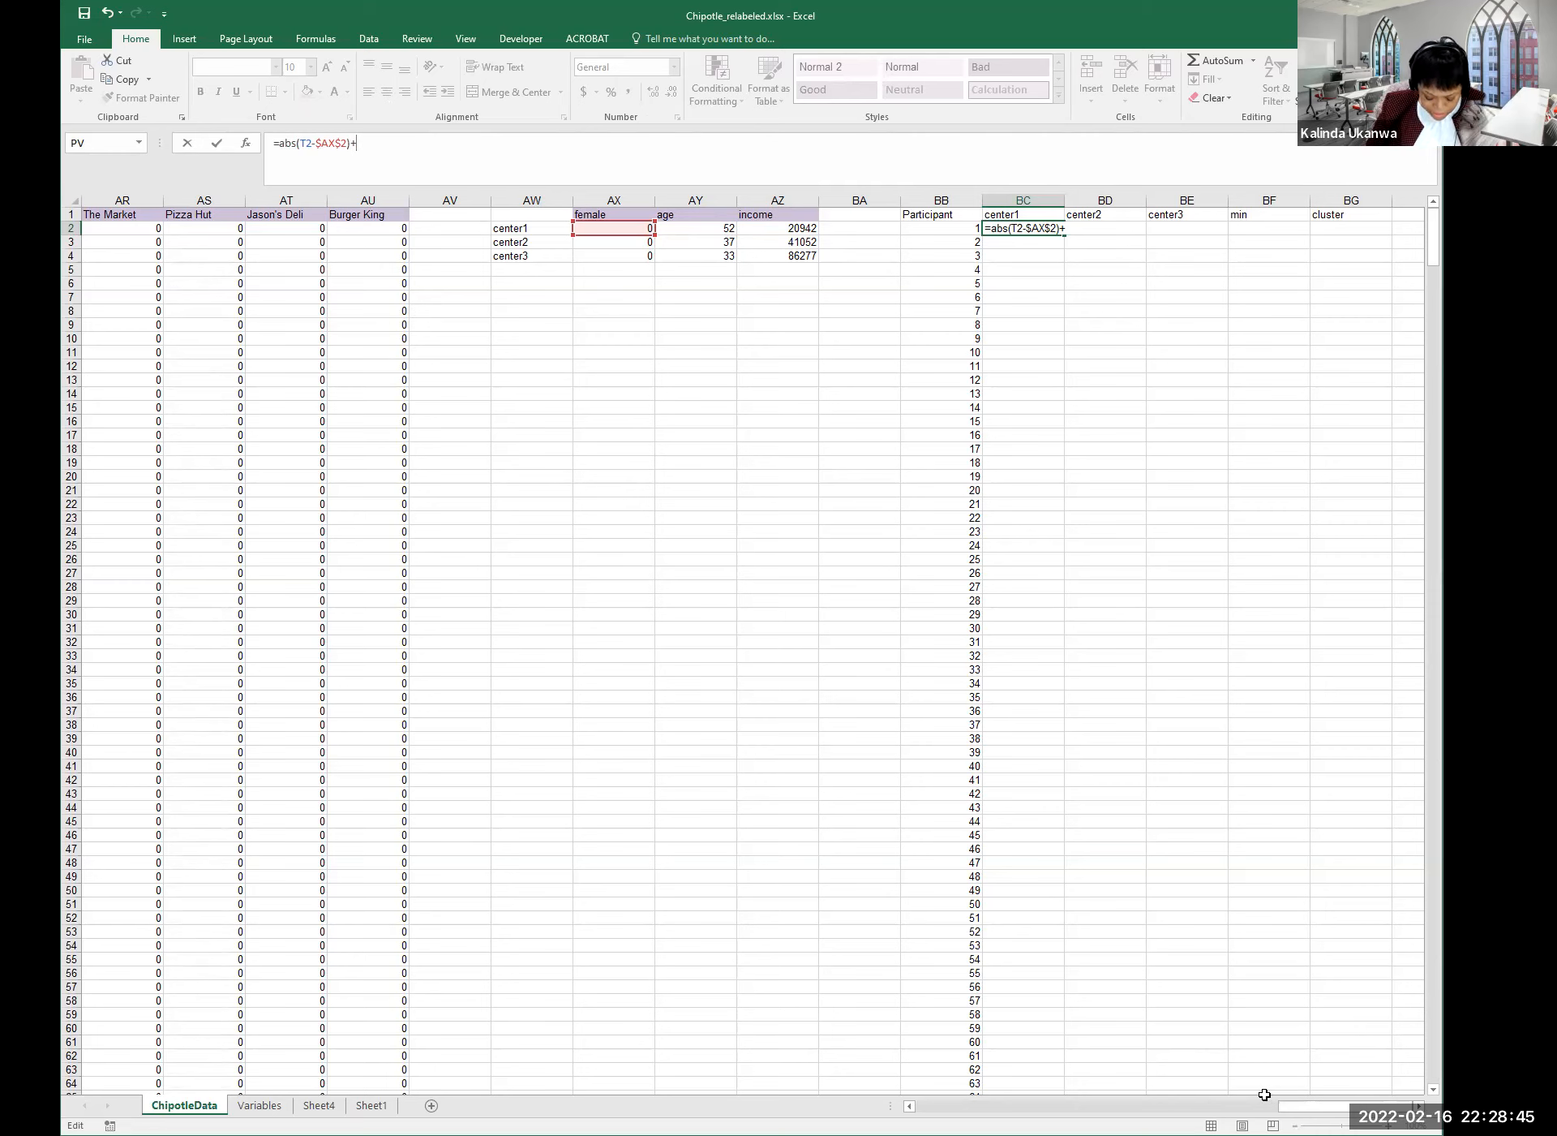
text(abs()
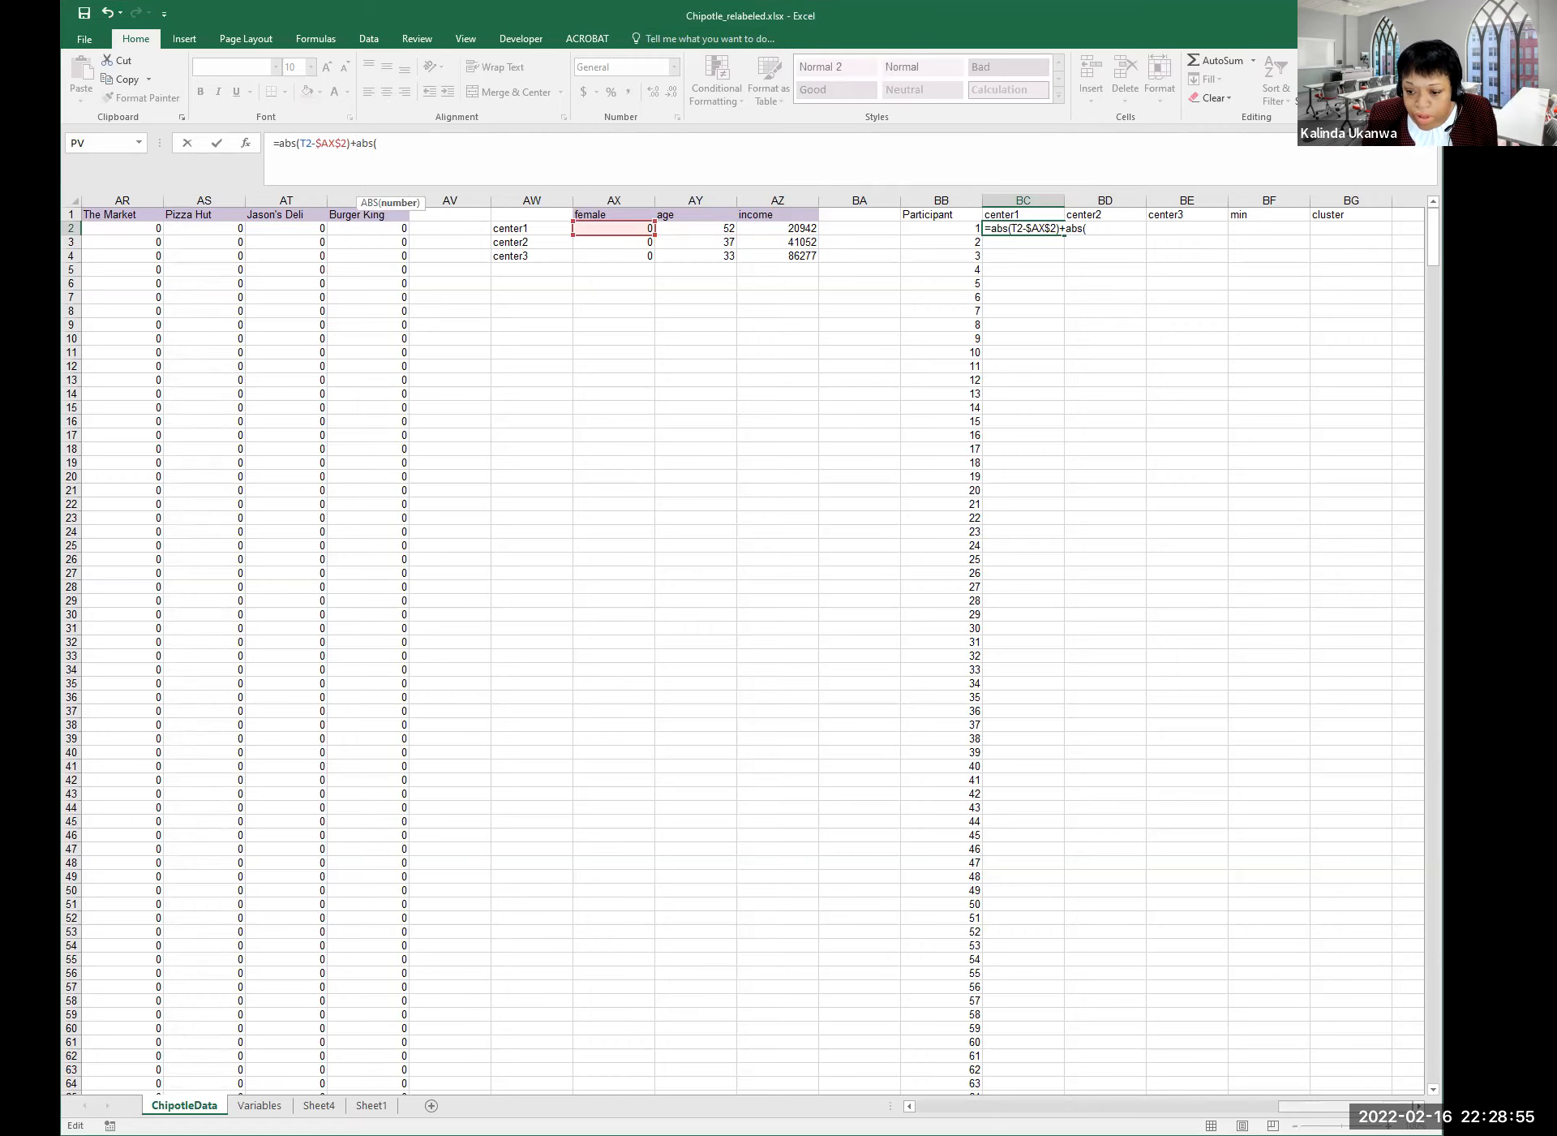
Add the age term U2-AY2) to BC2's formula.
scroll(753, 646, left, 10)
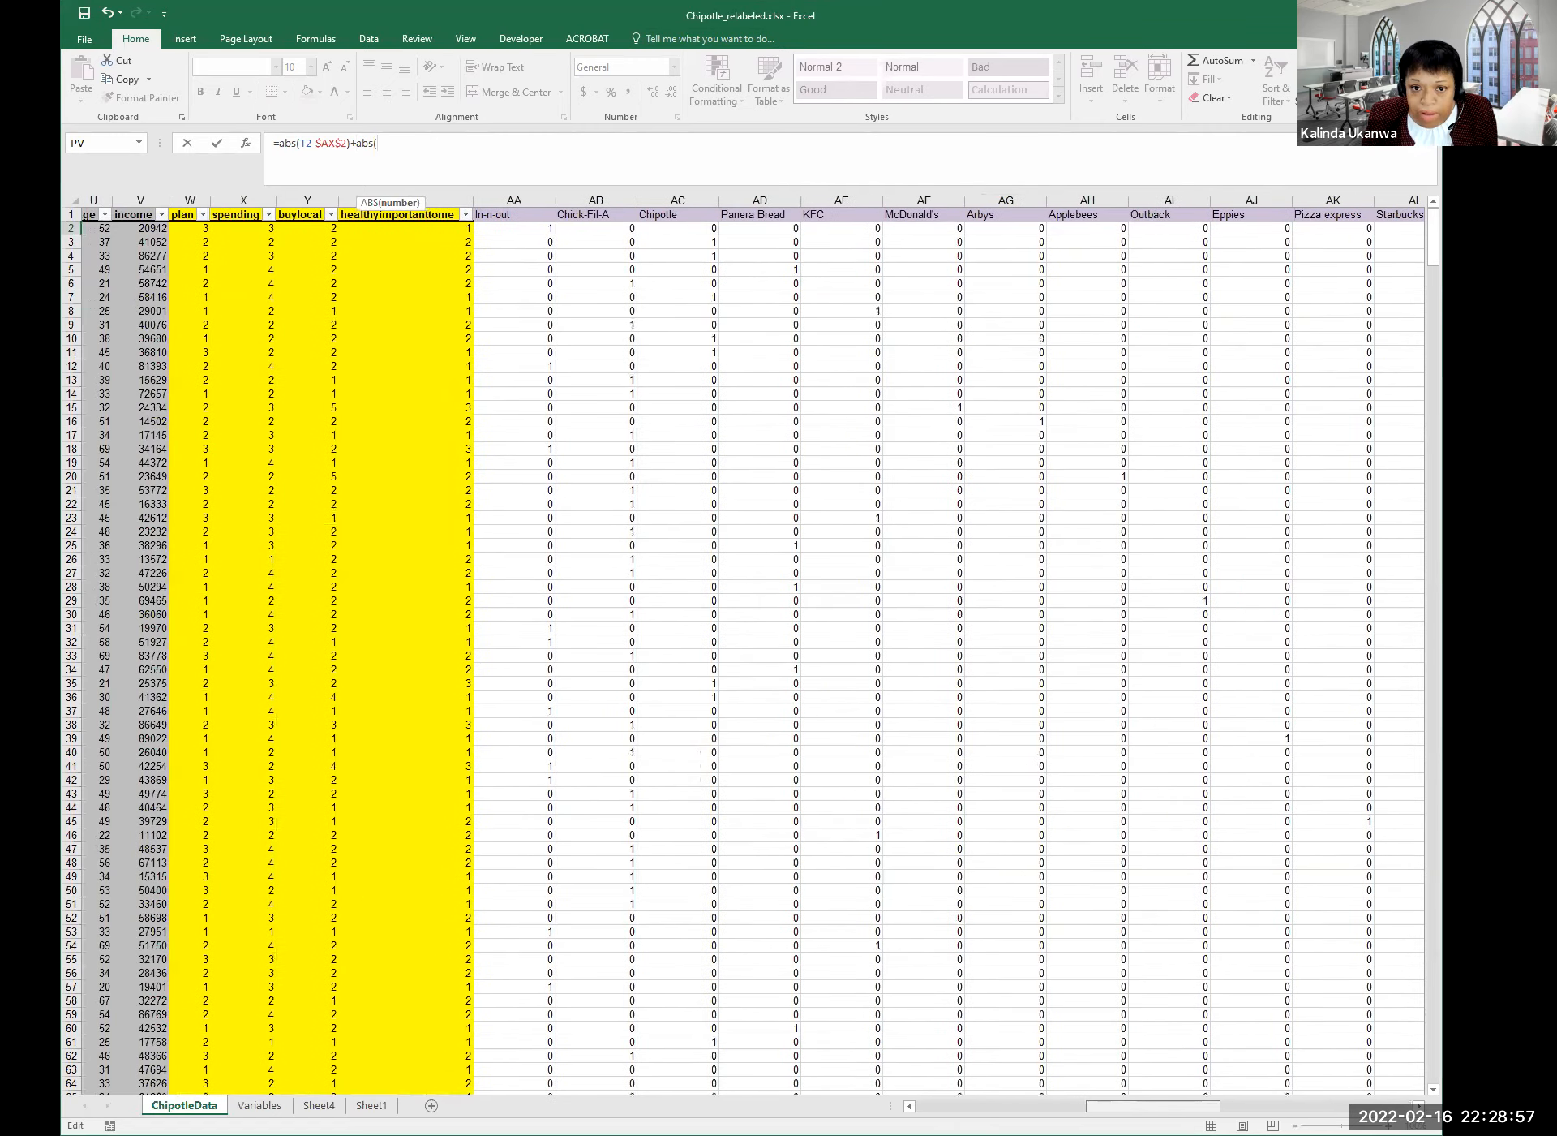
scroll(753, 646, left, 5)
scroll(444, 225, right, 1)
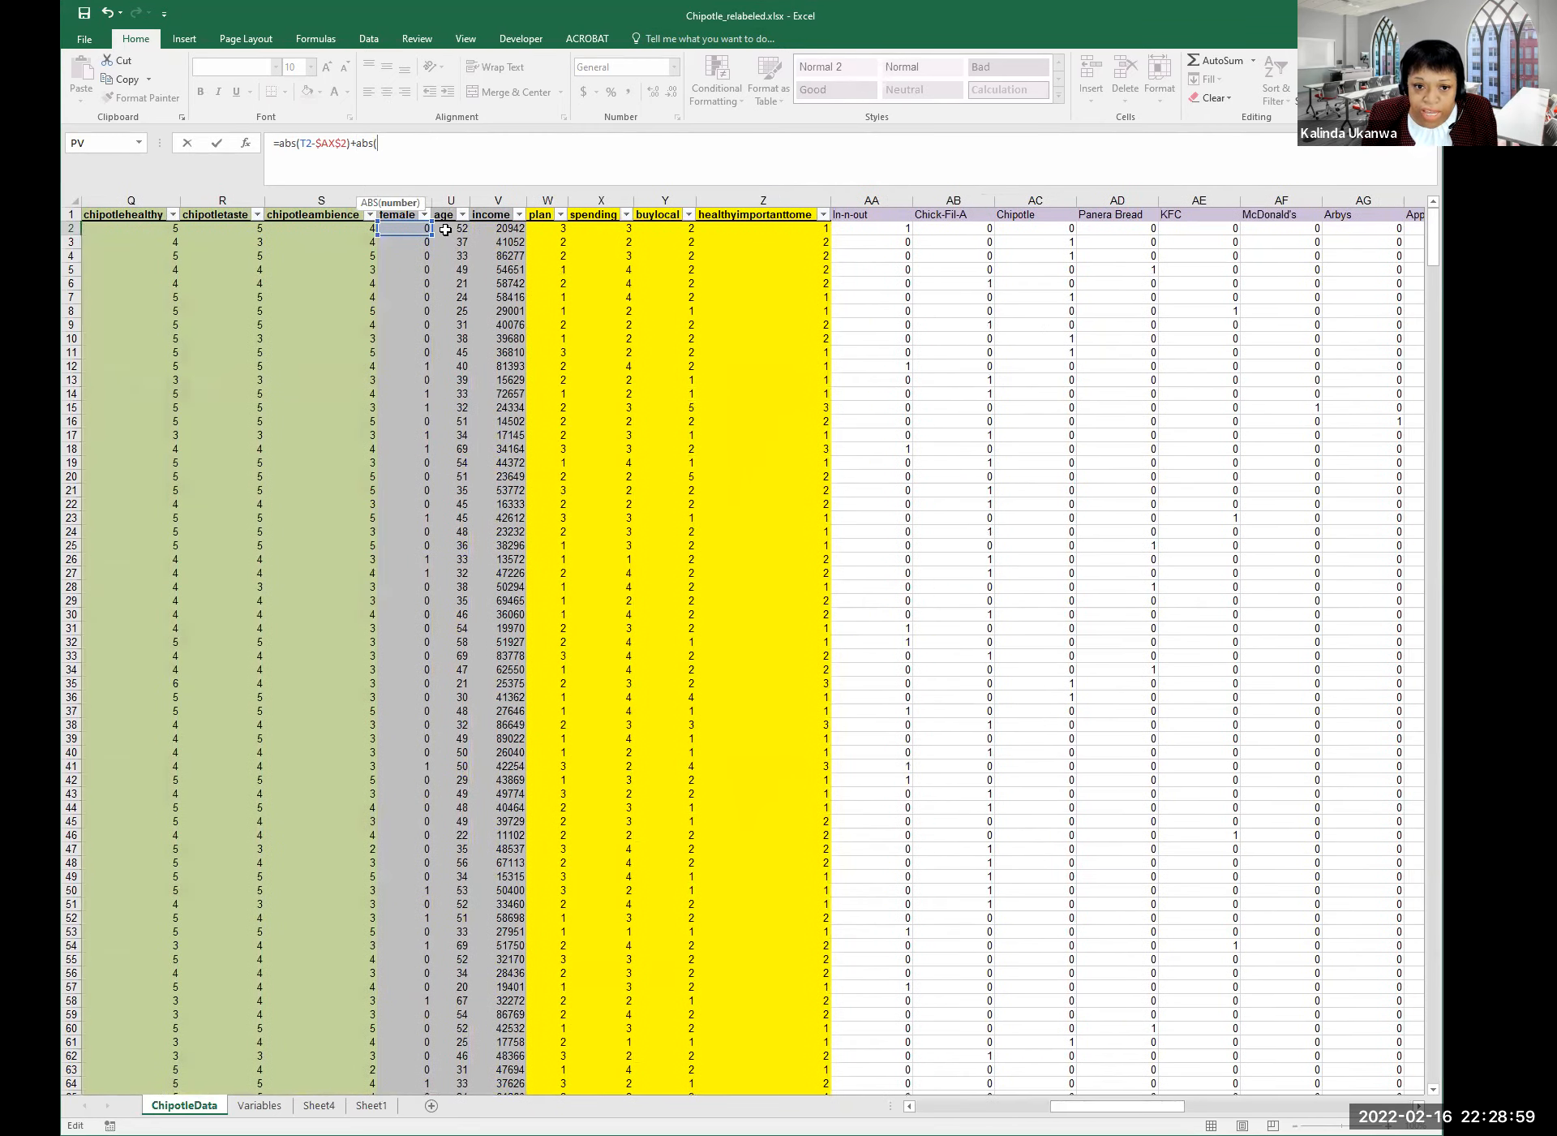
click(444, 225)
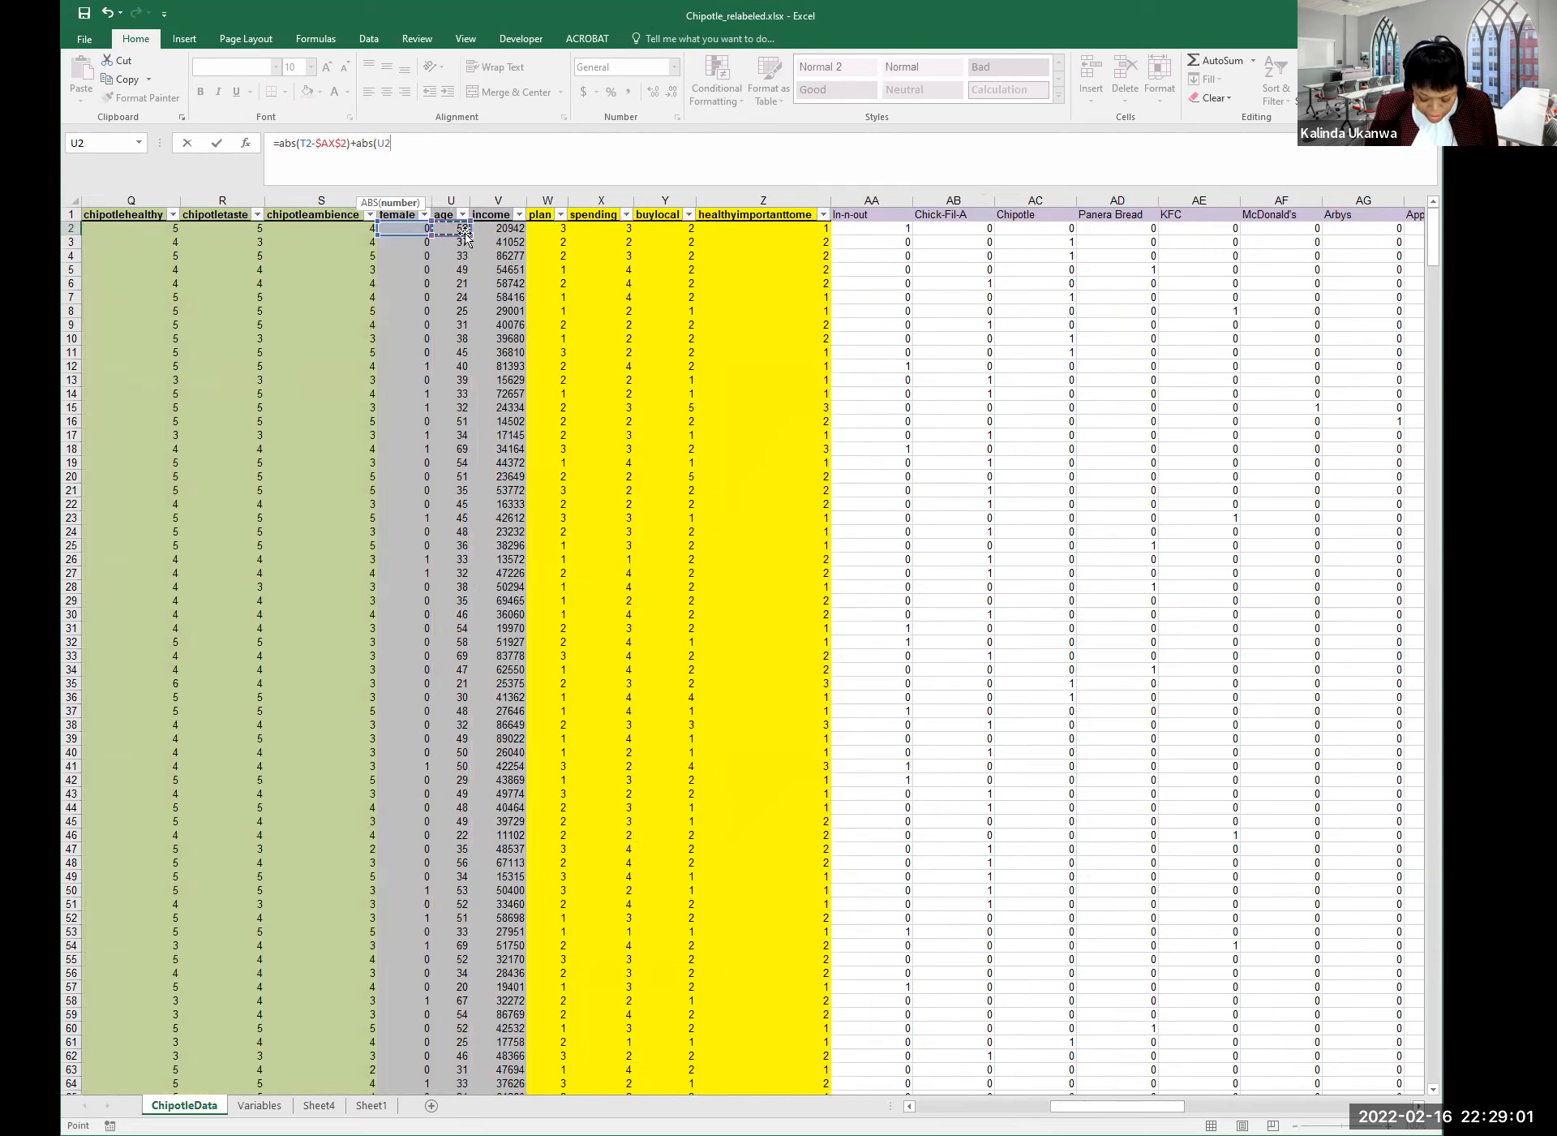
text(-)
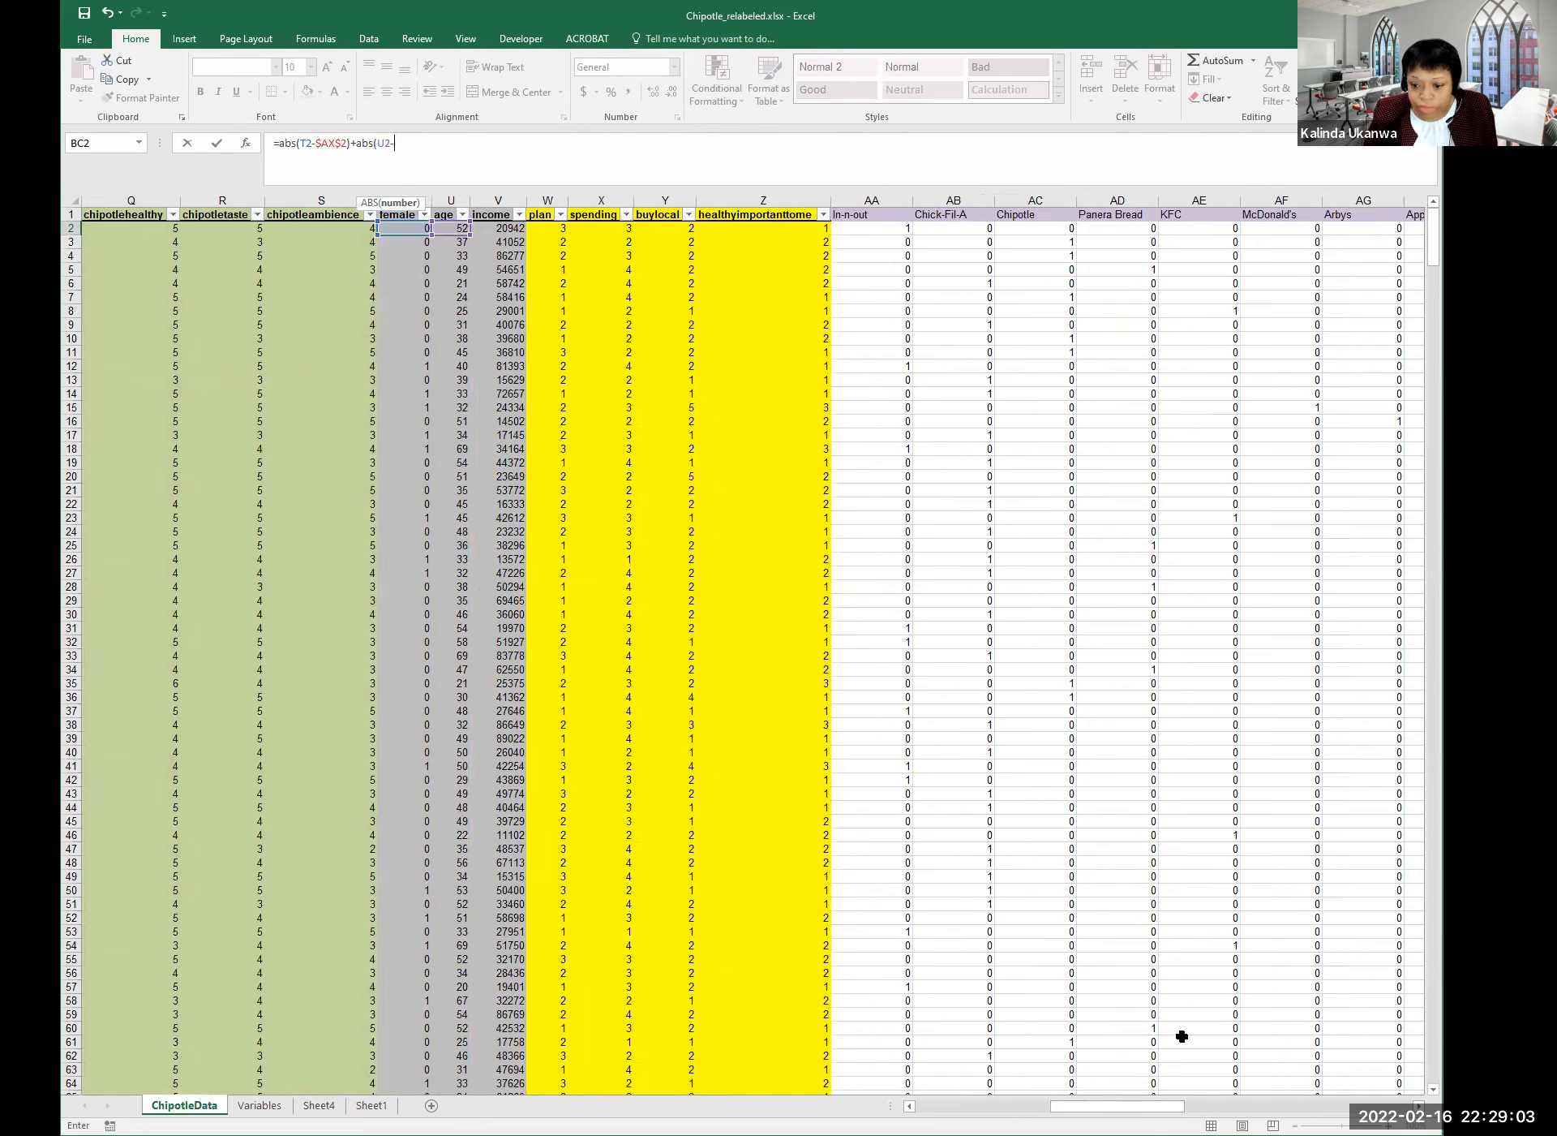
drag(1150, 1105, 1357, 1105)
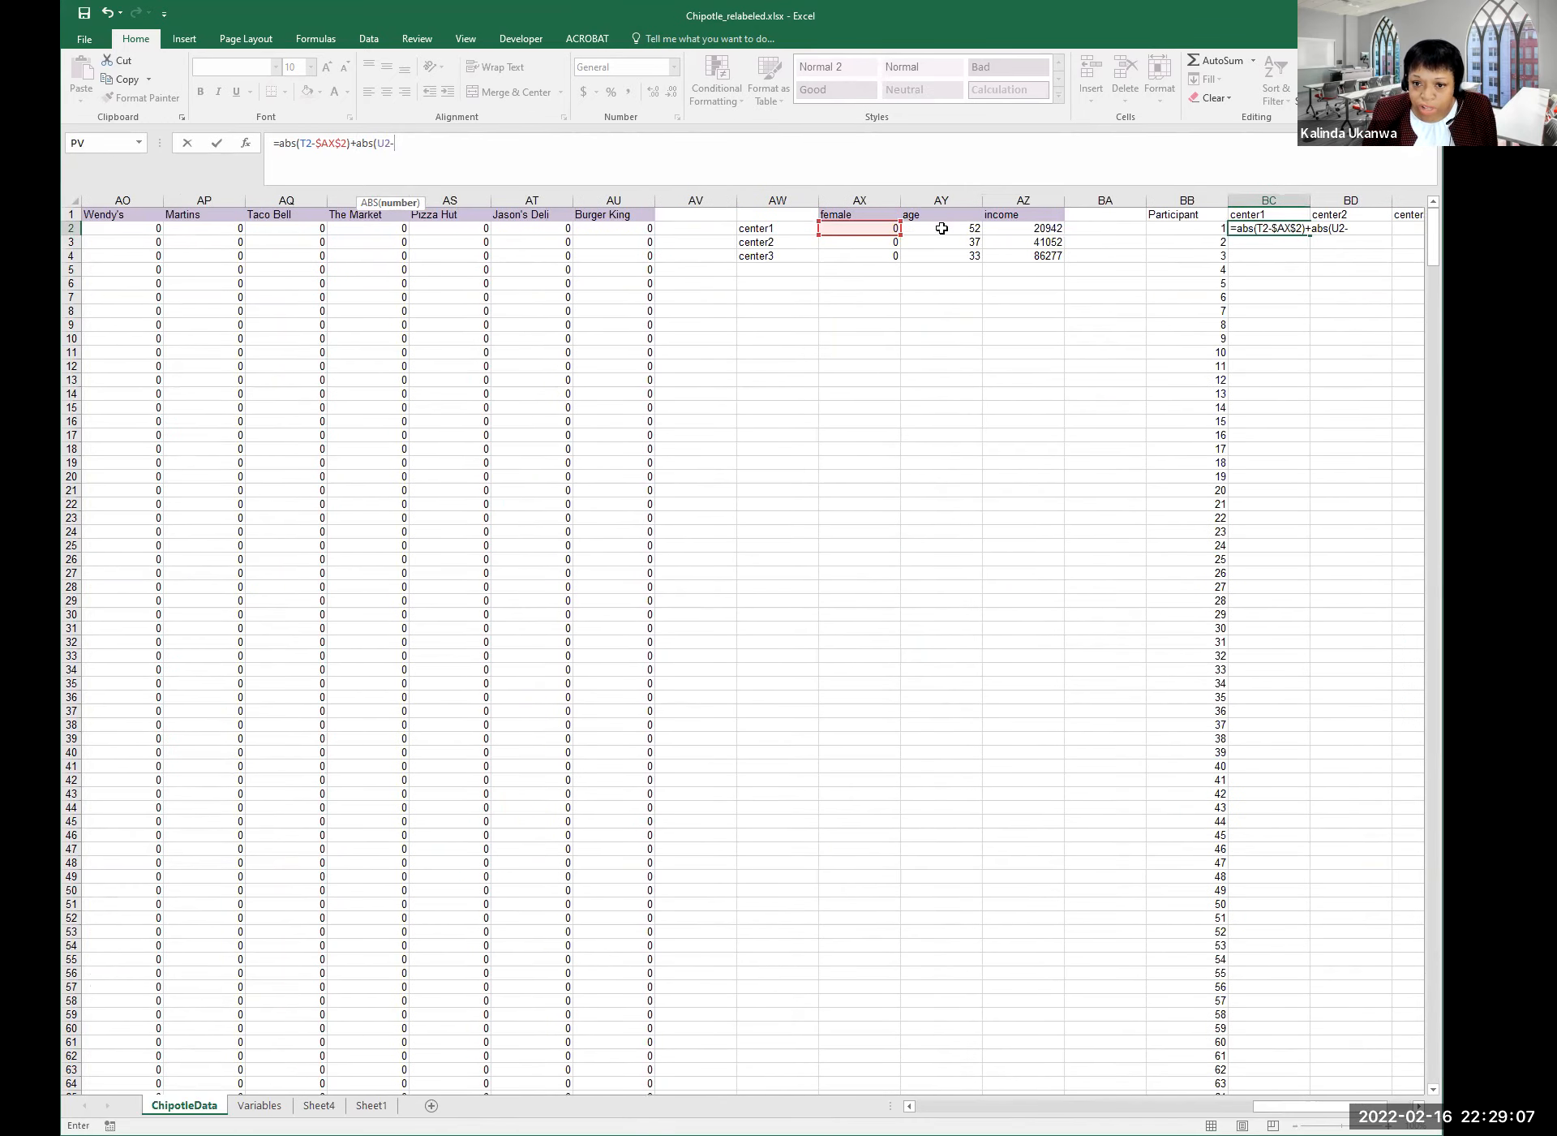
click(942, 228)
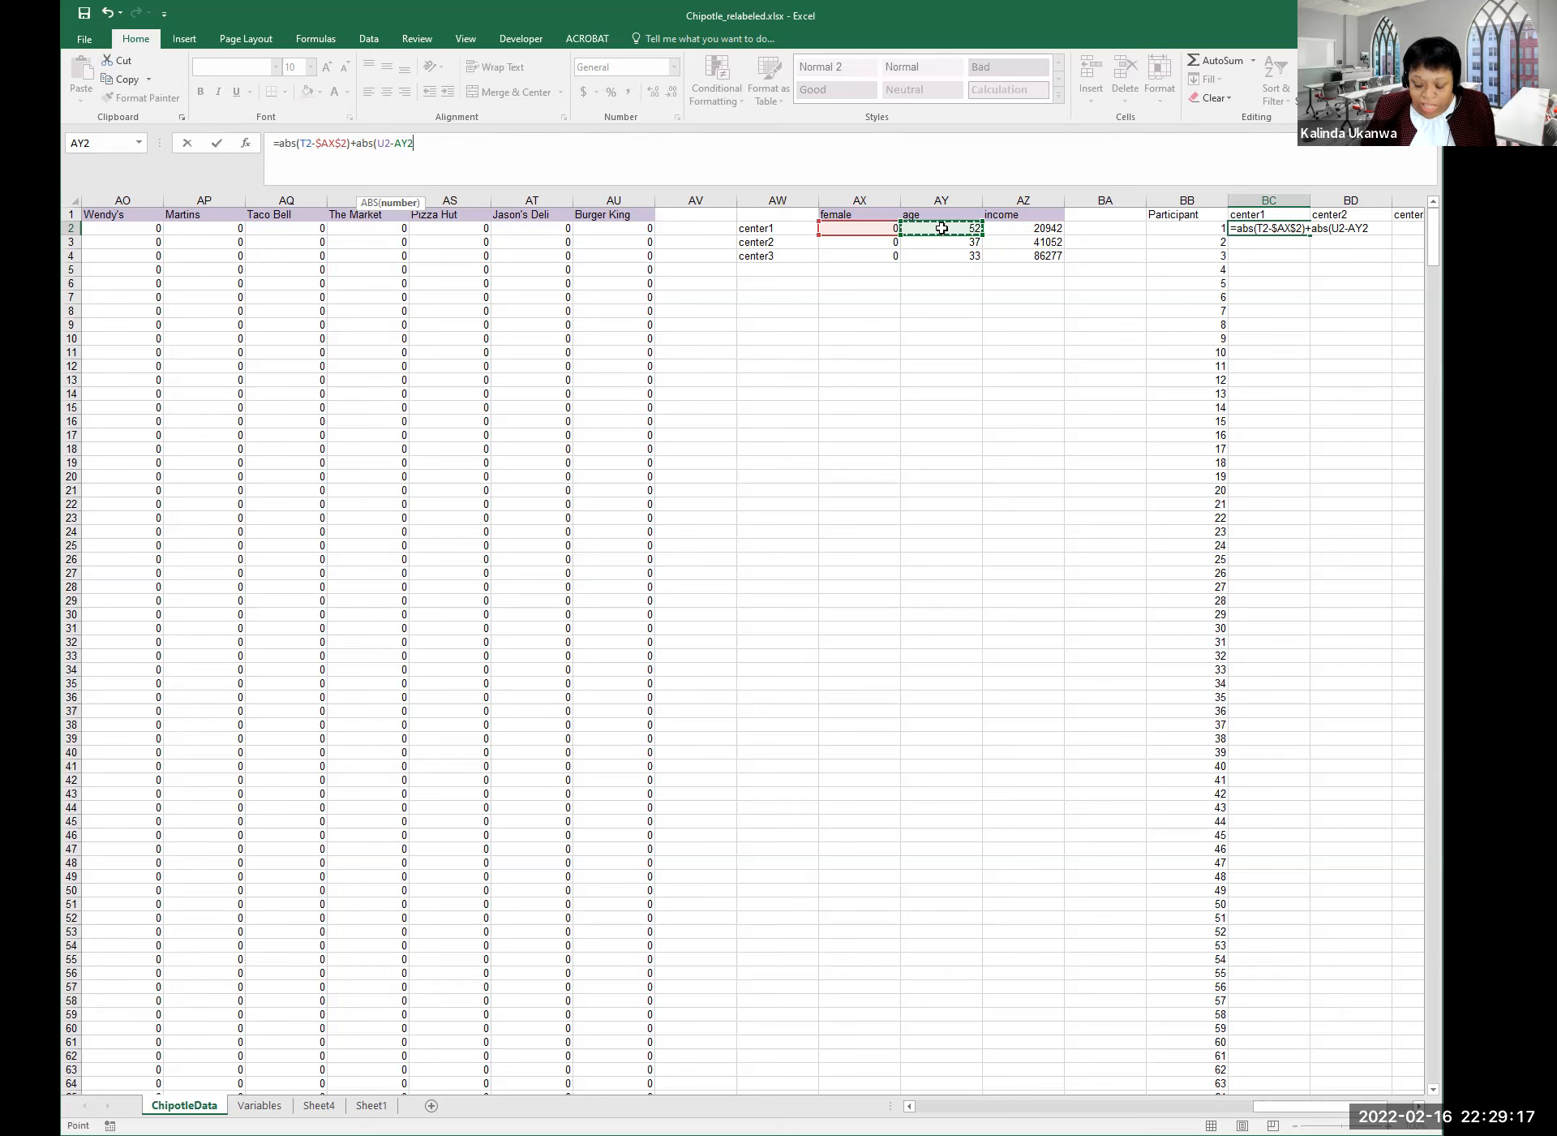
text(()
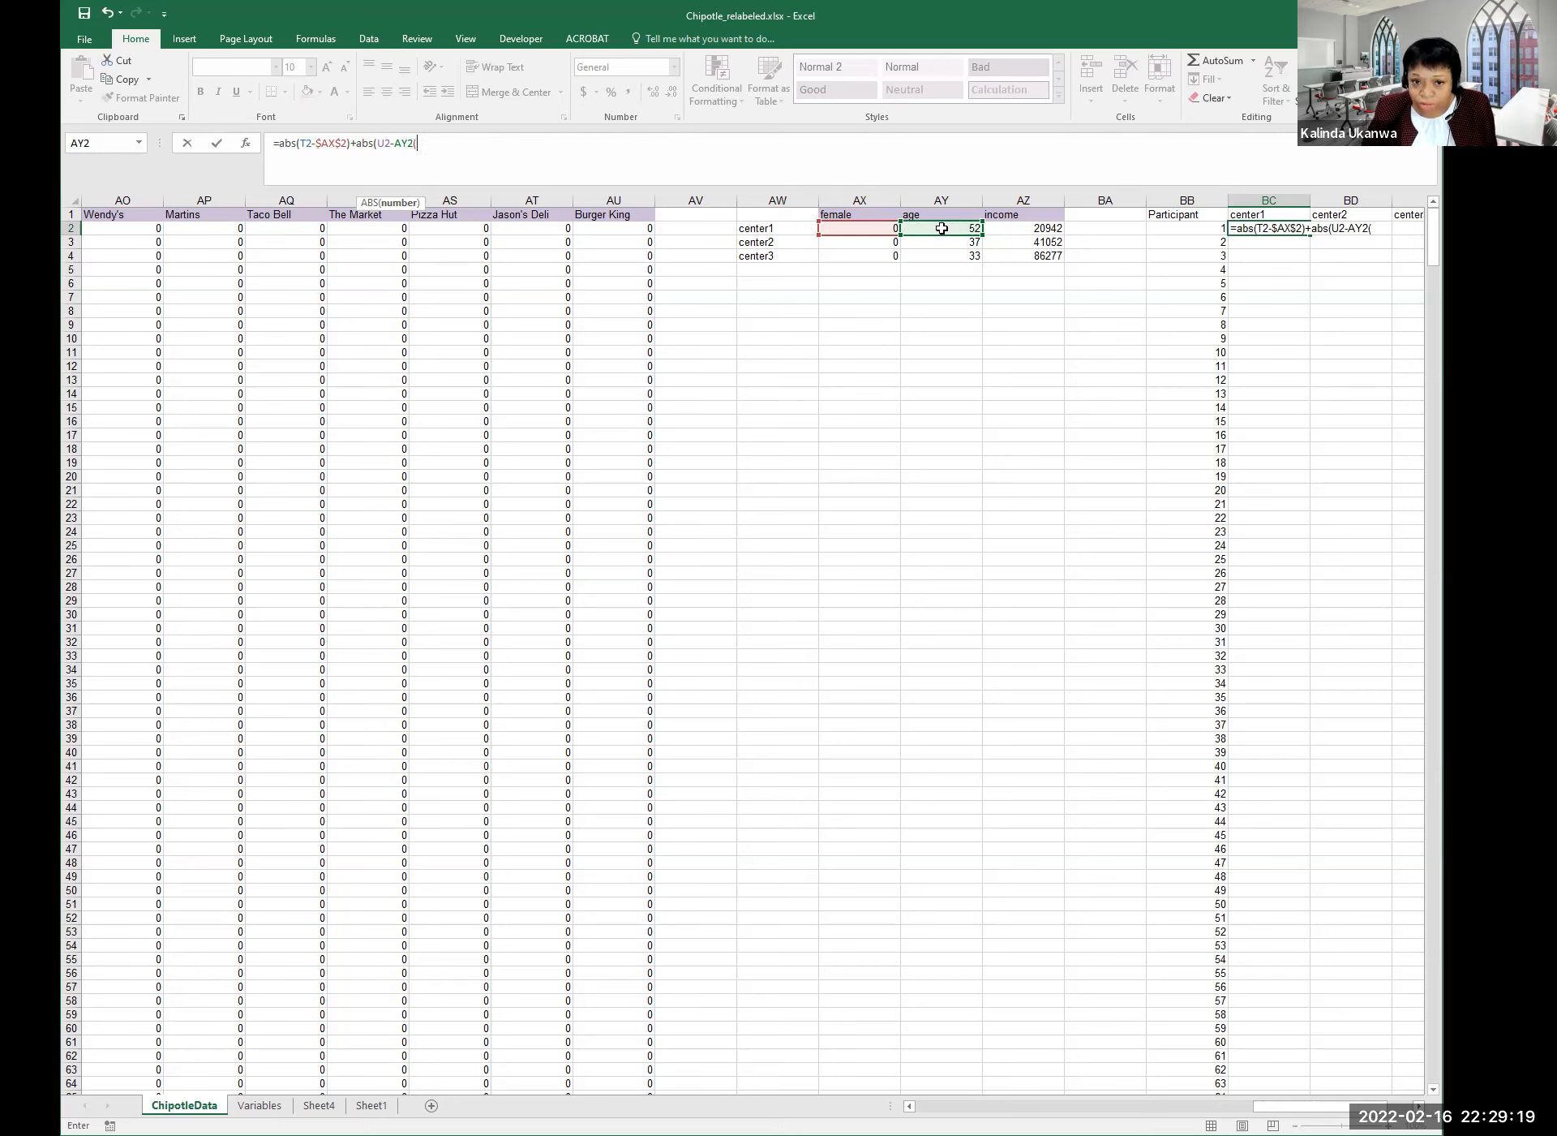
key(BackSpace)
text())
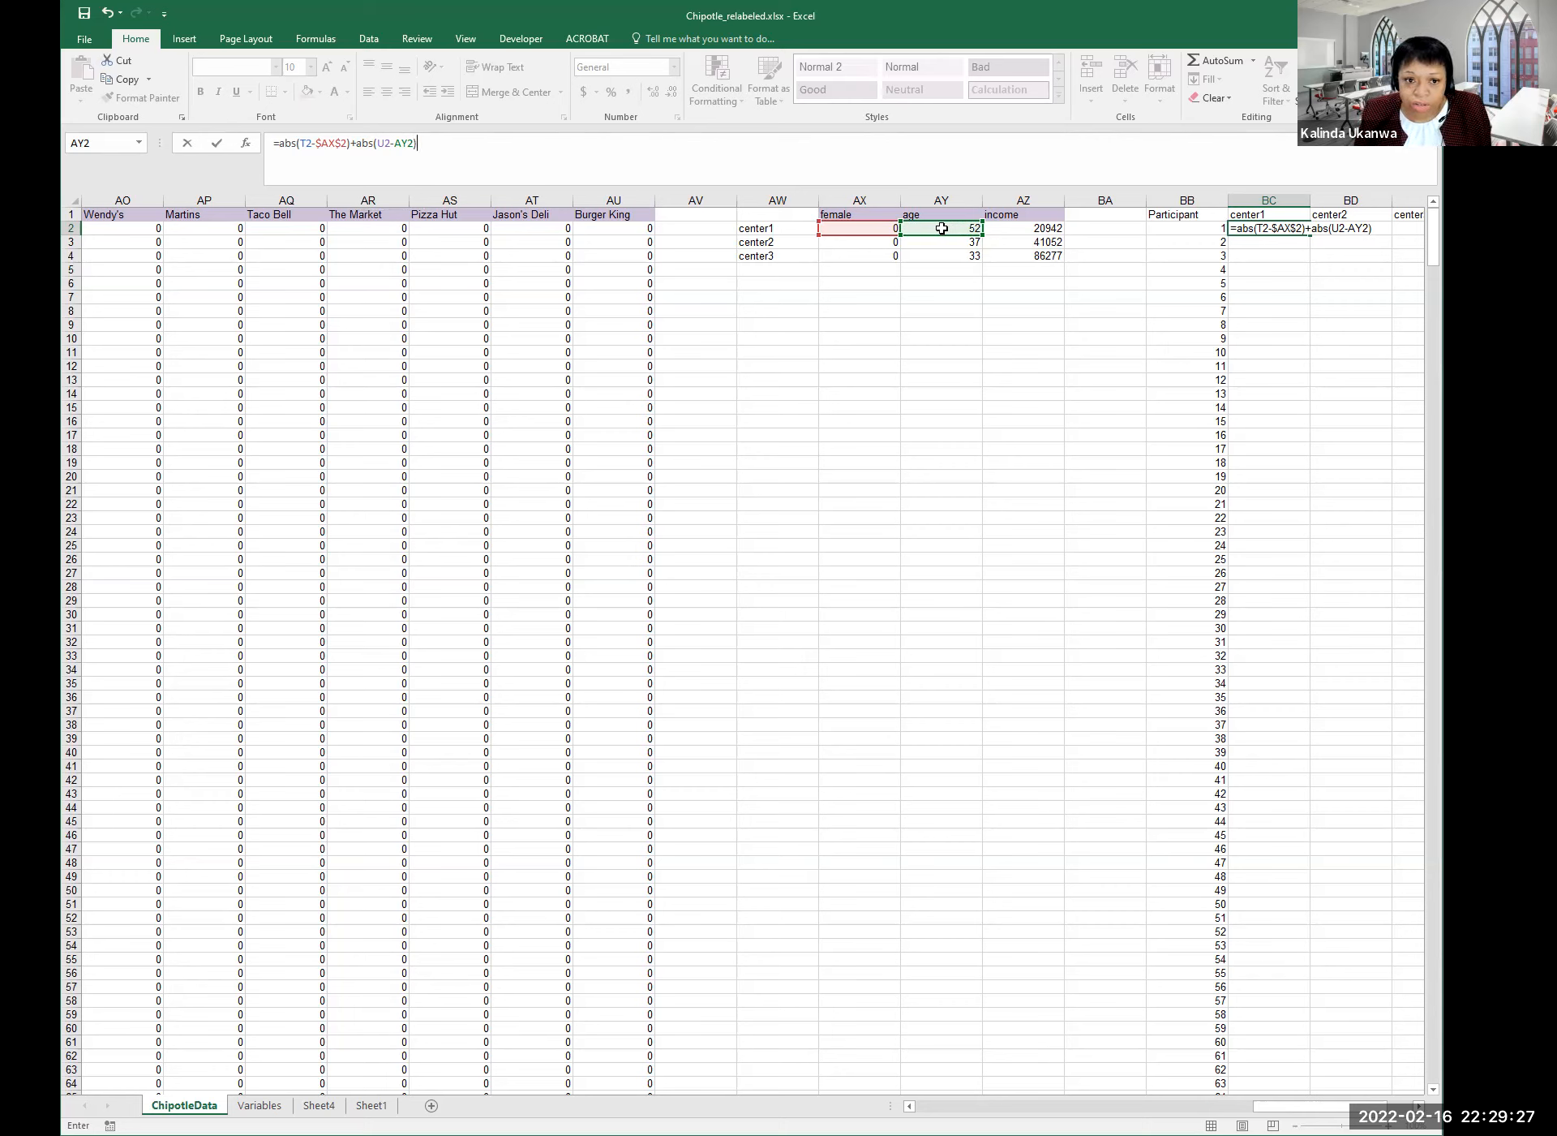
Lock the age reference as $AY$2 and append + to the formula.
click(395, 143)
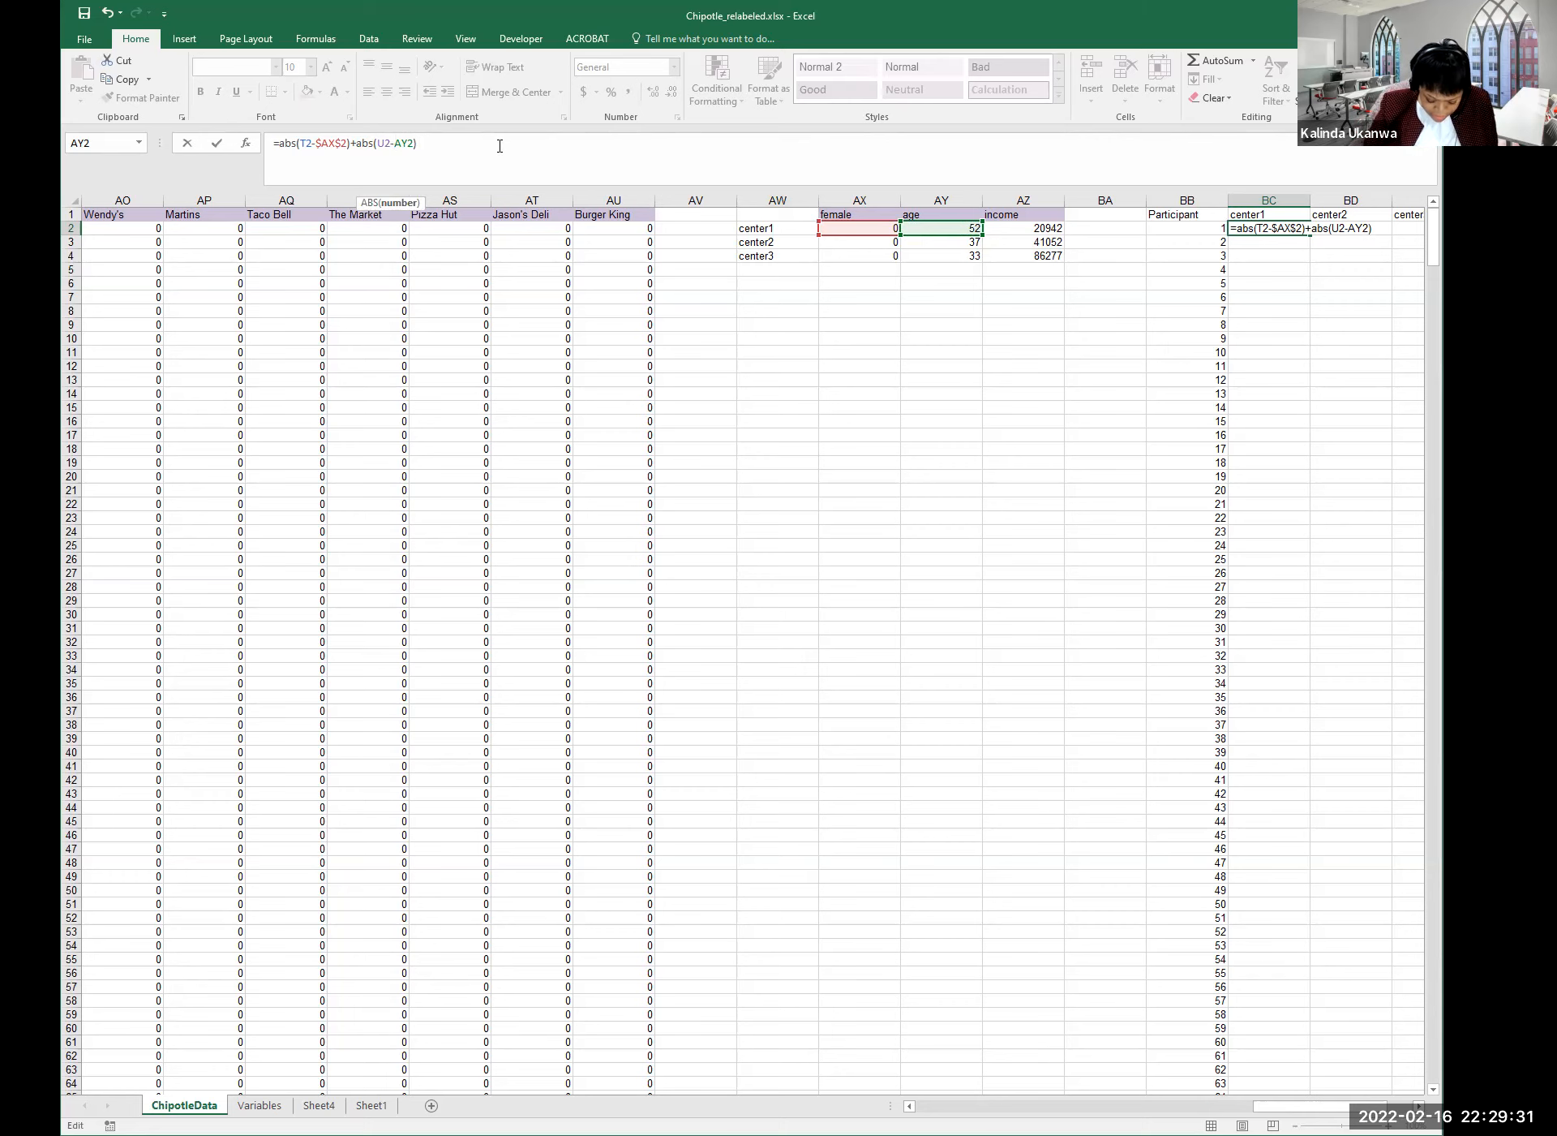
text($)
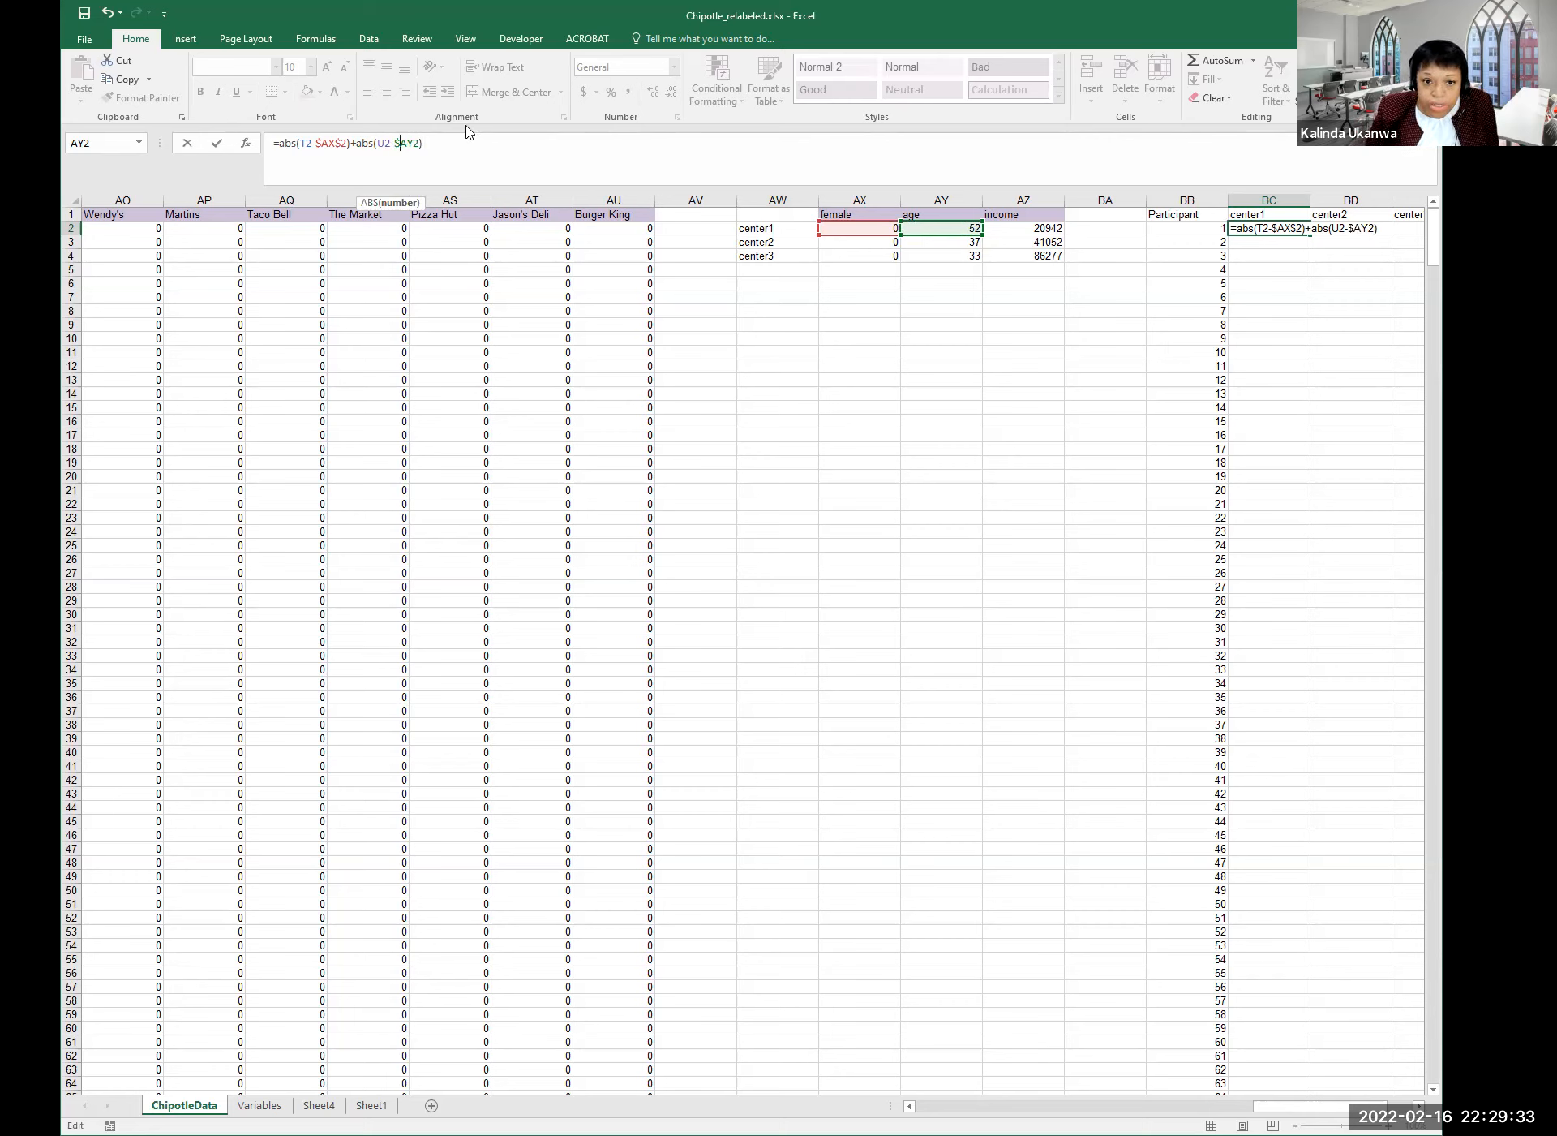
click(419, 143)
text($)
click(454, 143)
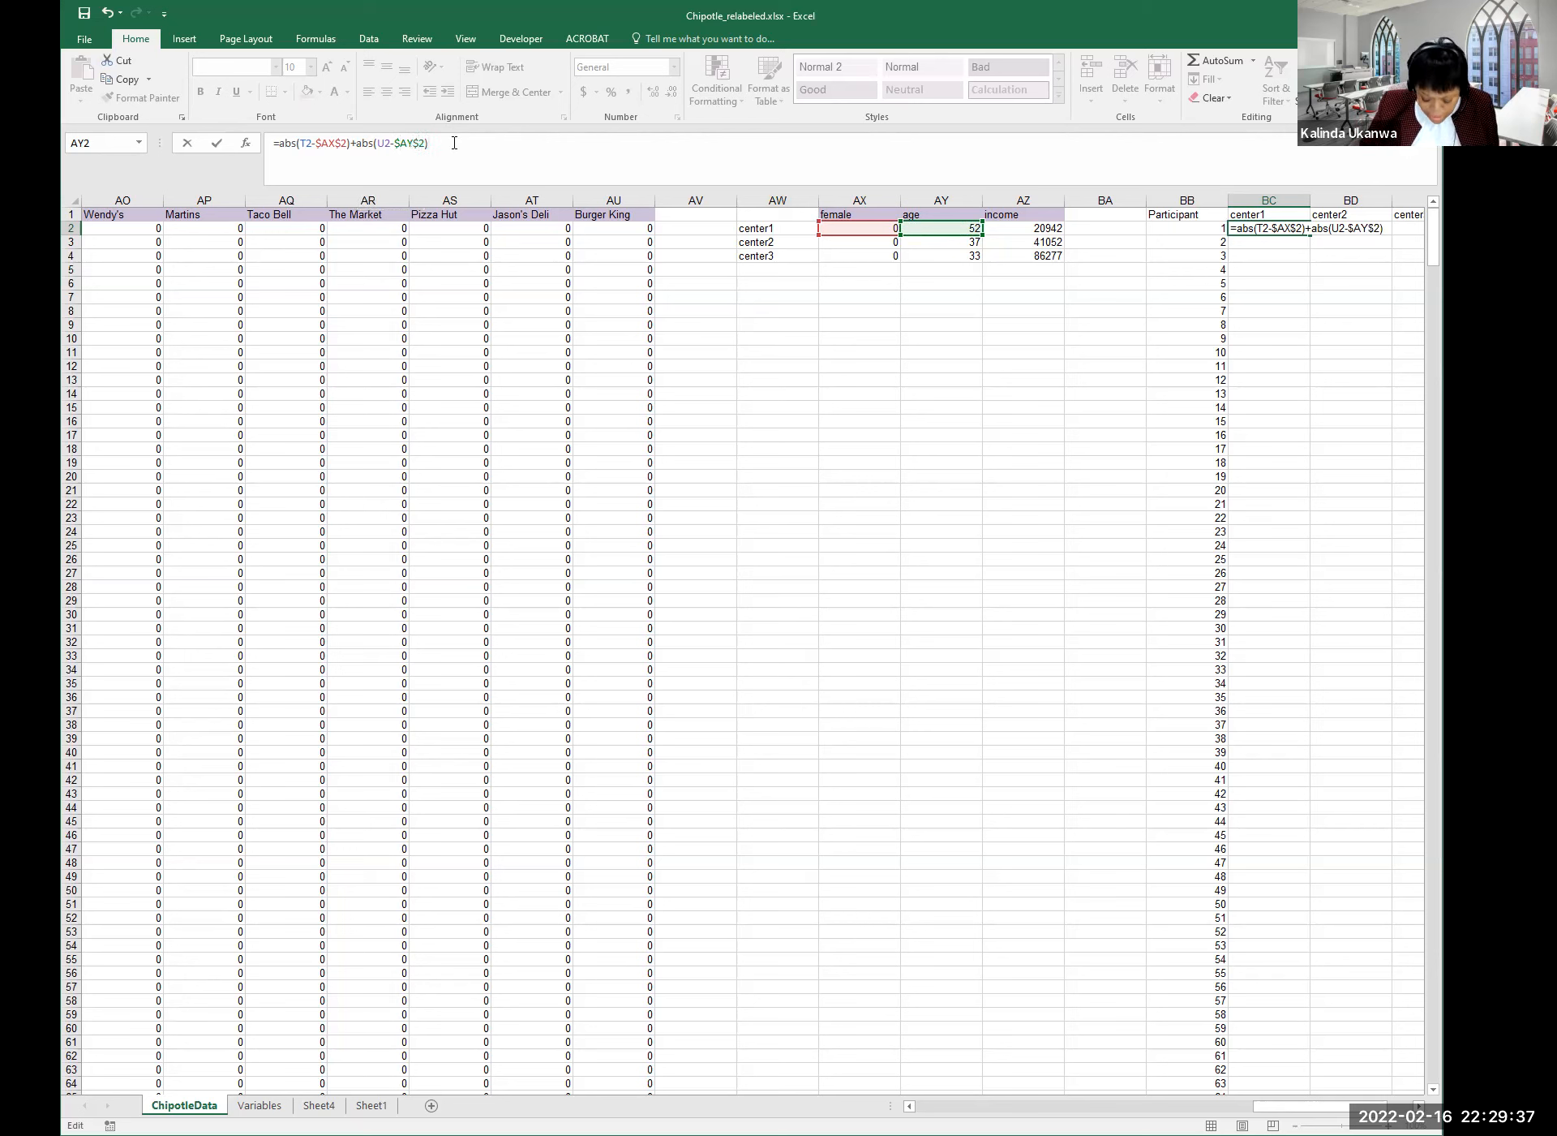
text(+)
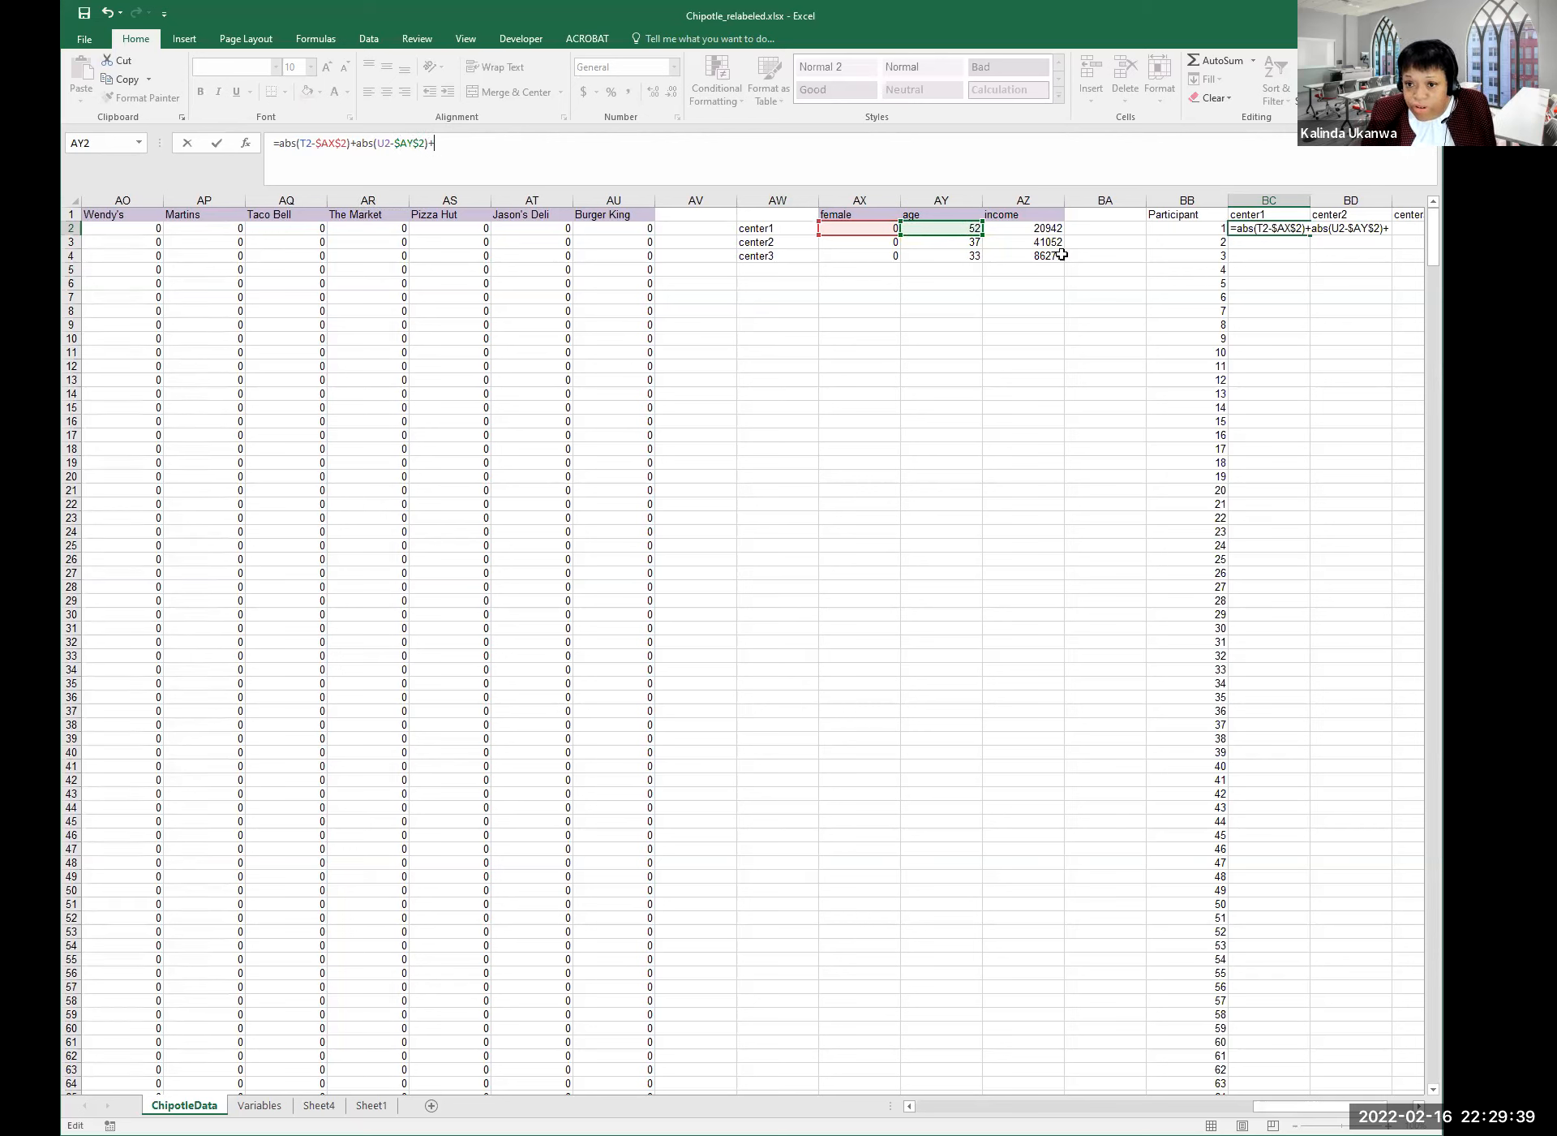
Complete BC2 as =abs(T2-$AX$2)+abs(U2-$AY$2)+abs(V2-$AZ$2) and enter it, showing 0.
scroll(753, 649, left, 8)
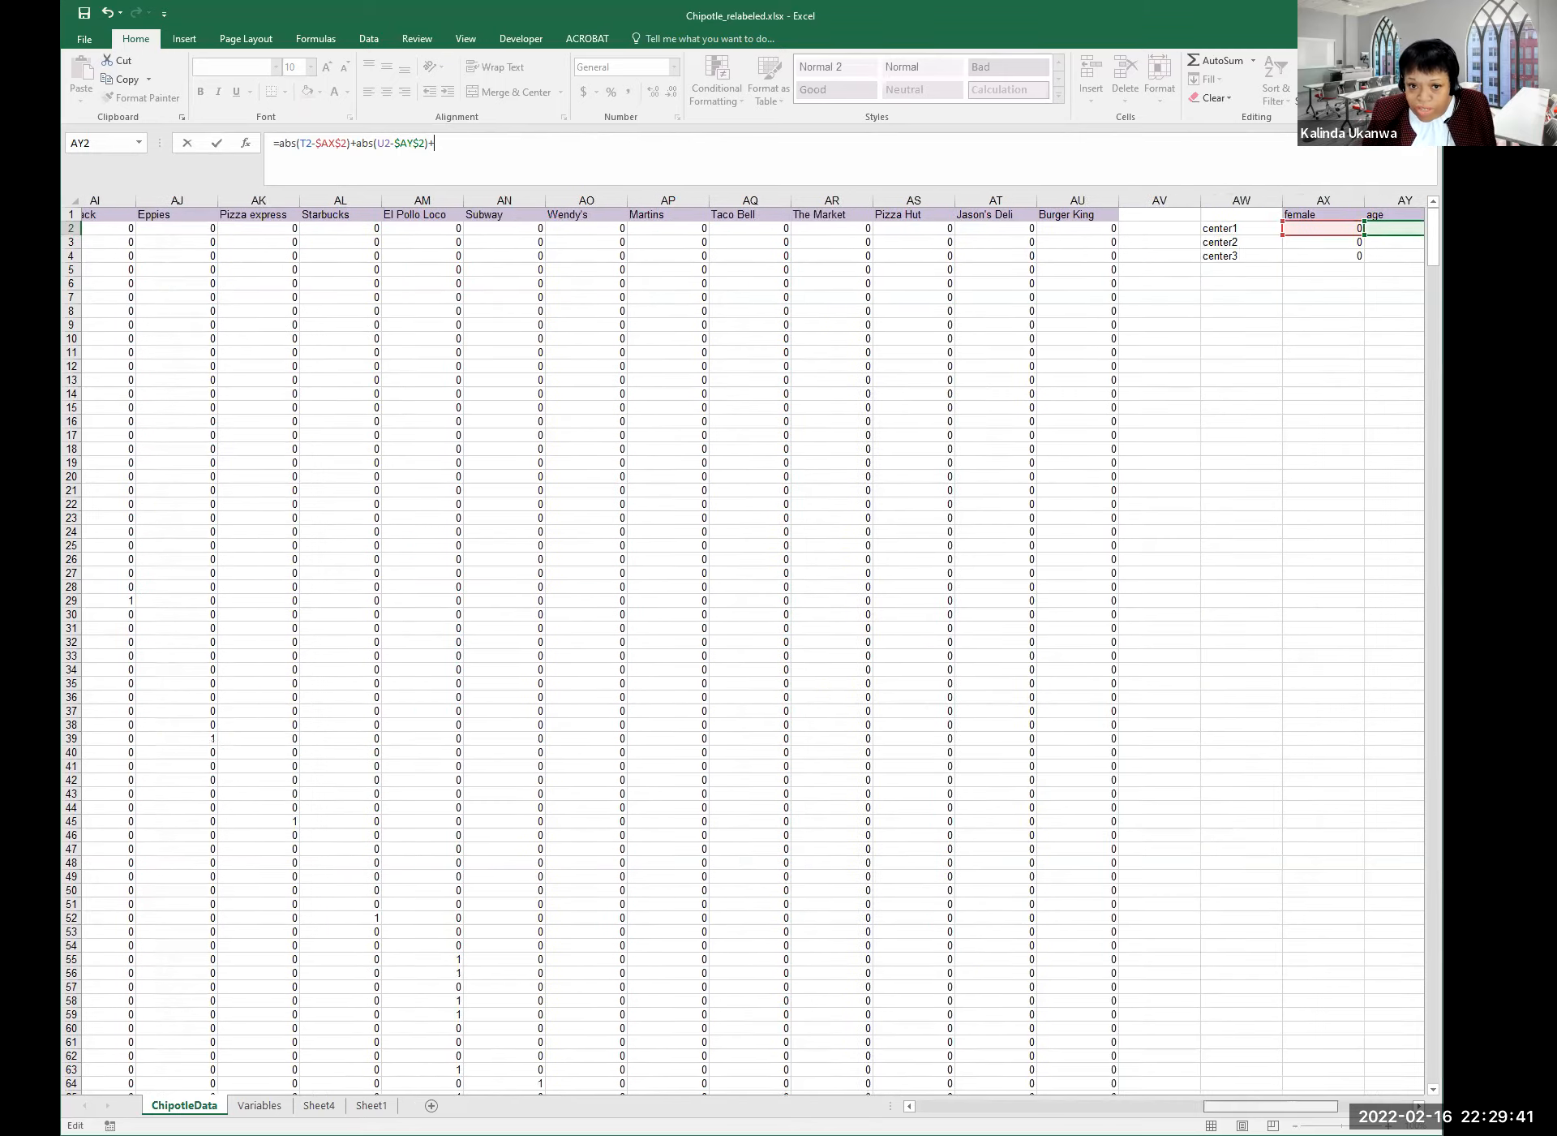
scroll(876, 289, left, 10)
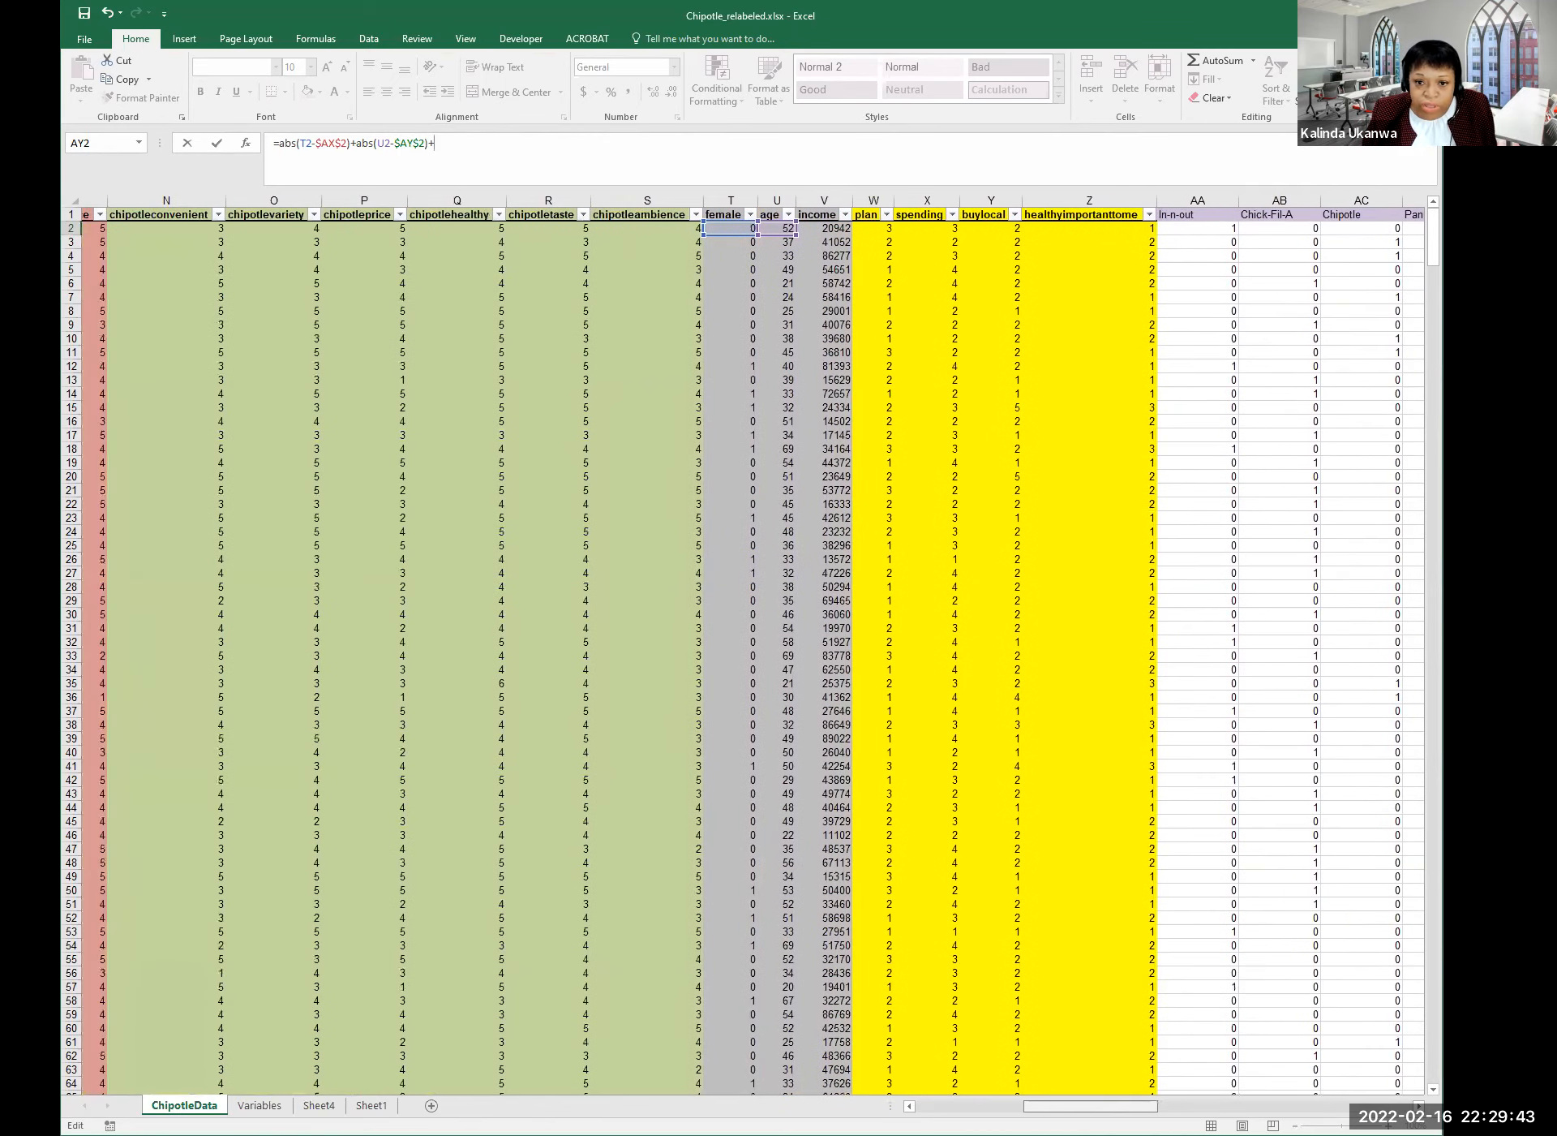
scroll(876, 289, right, 2)
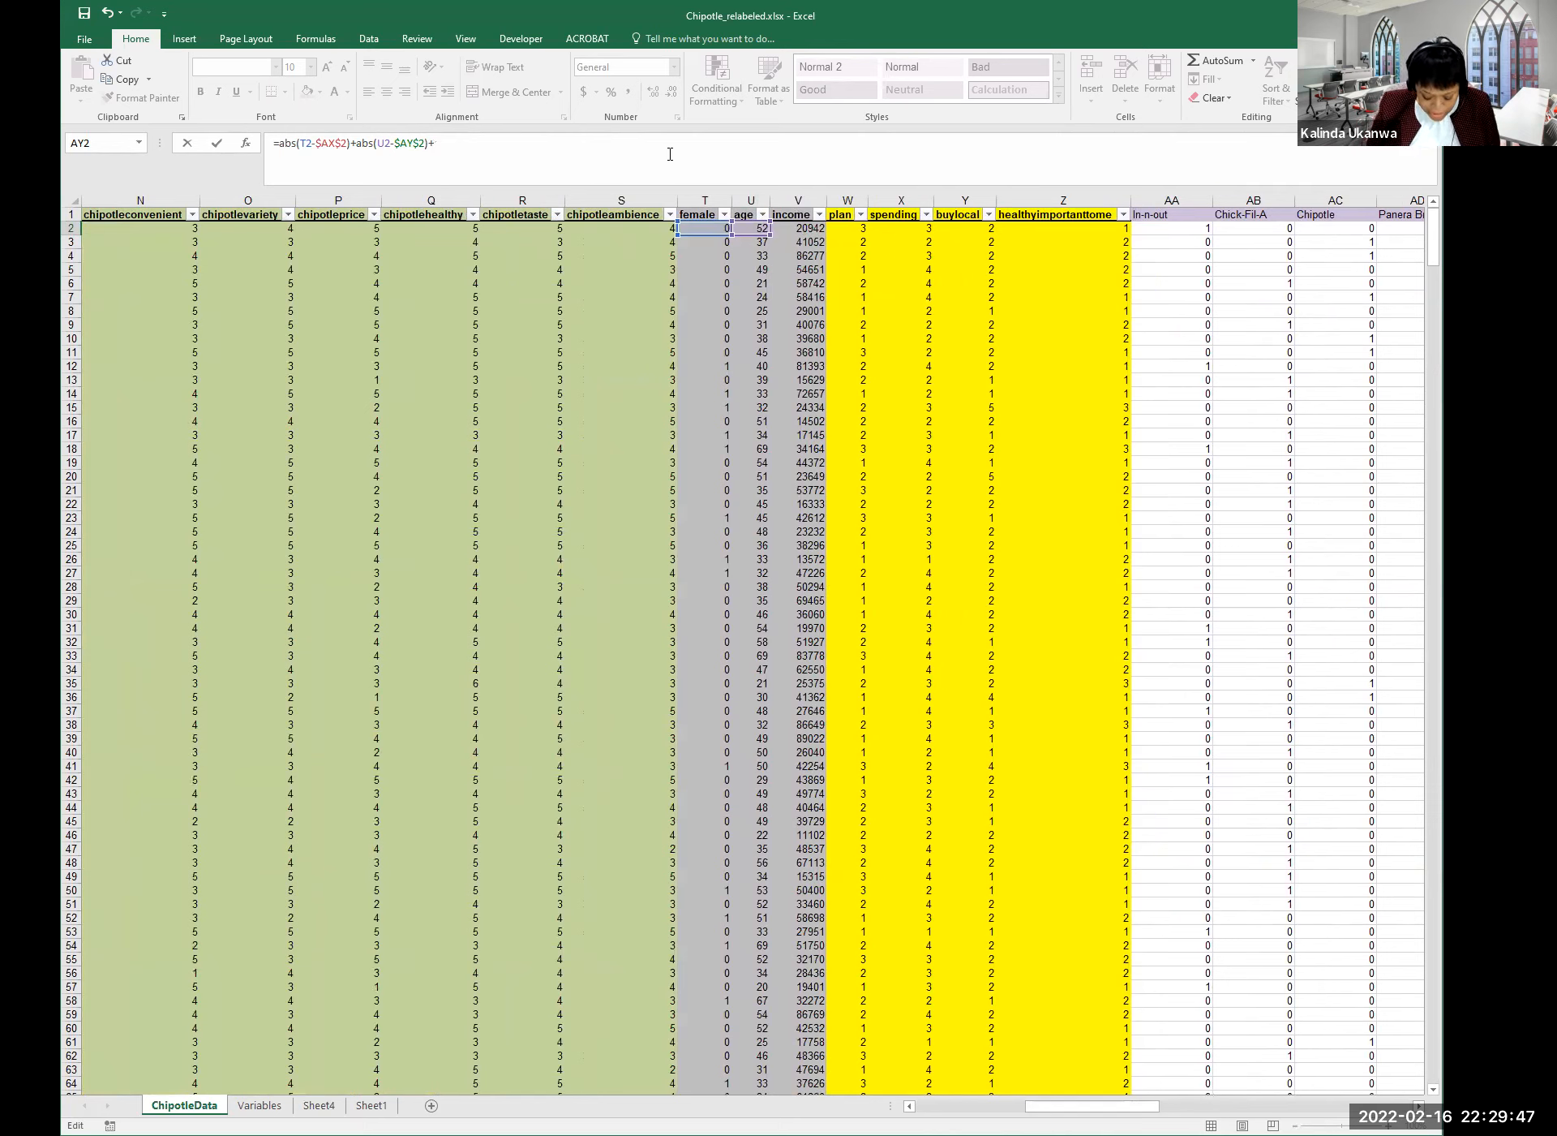
text(abs()
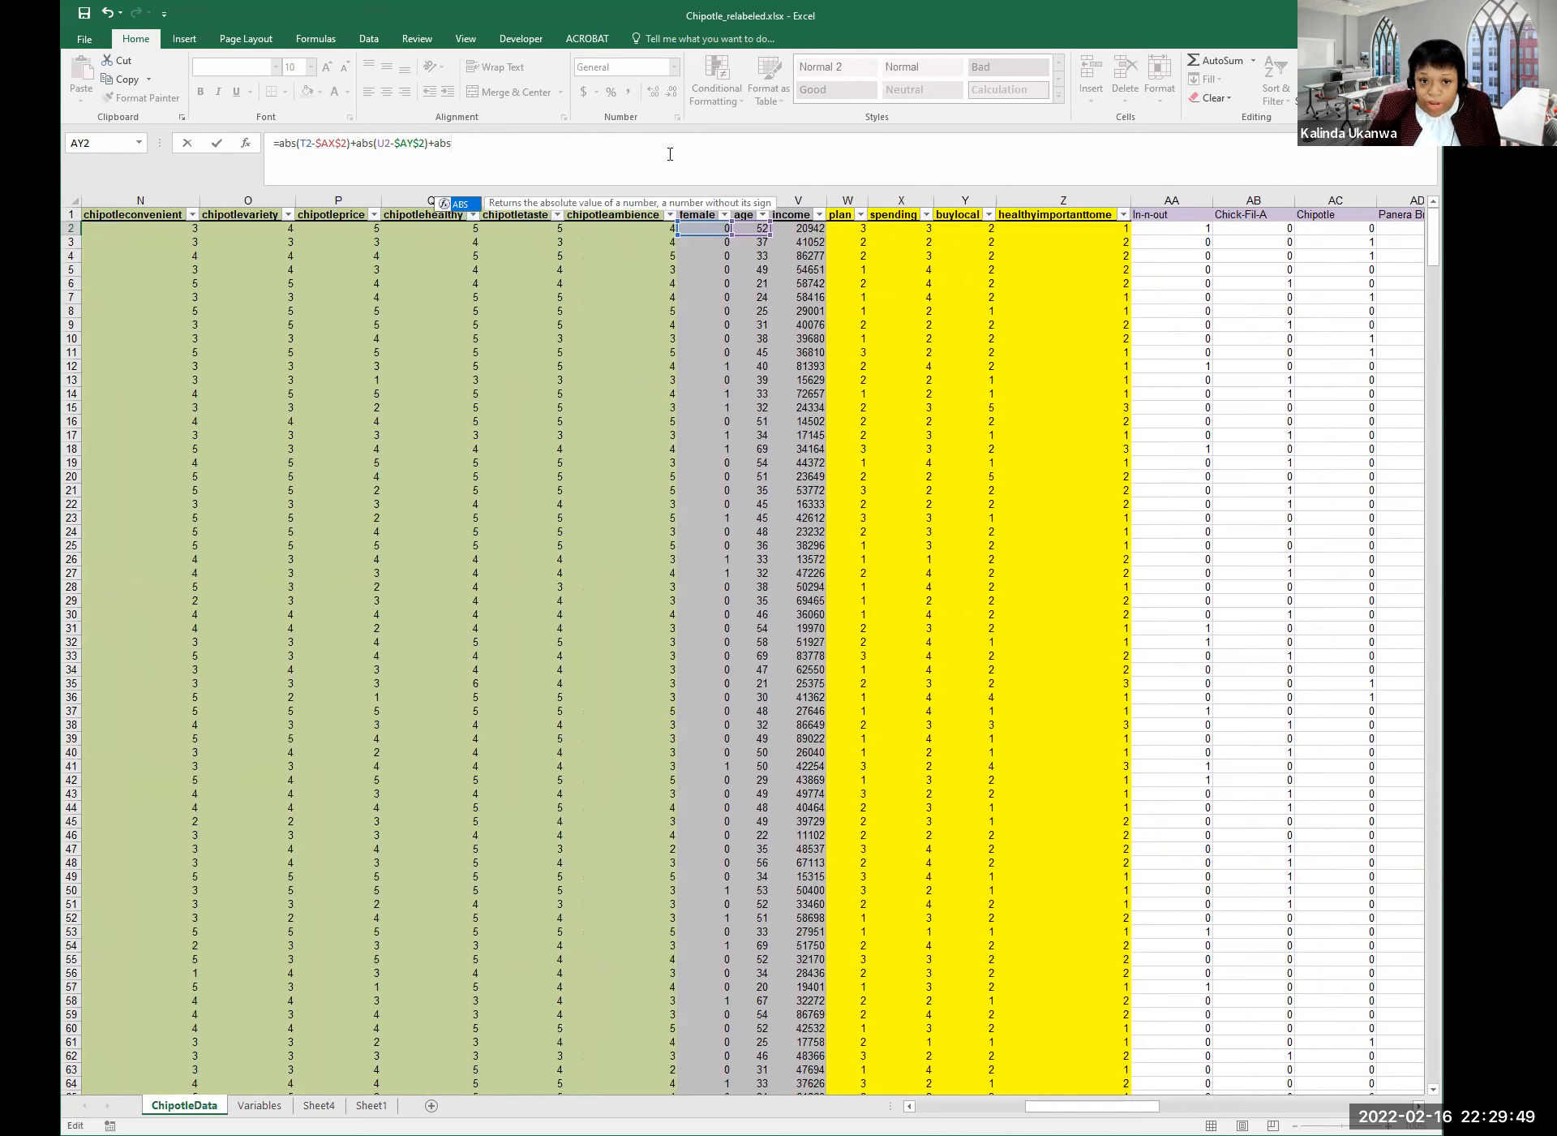
click(808, 229)
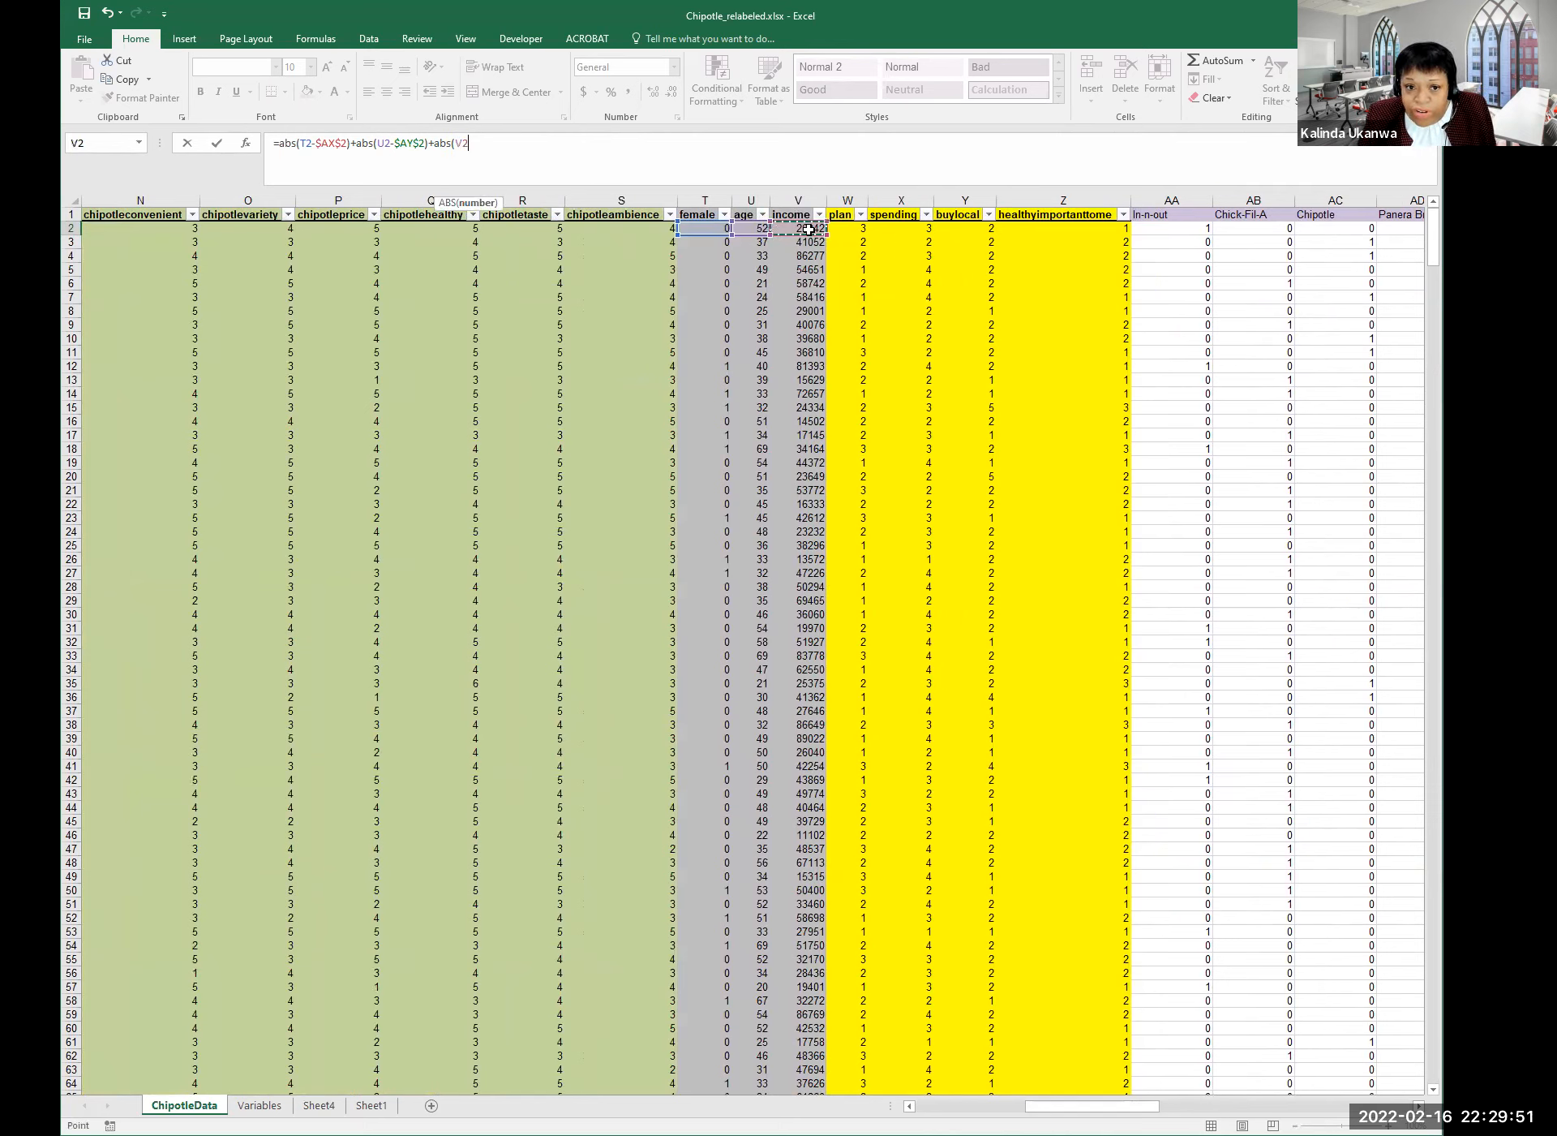
text(-)
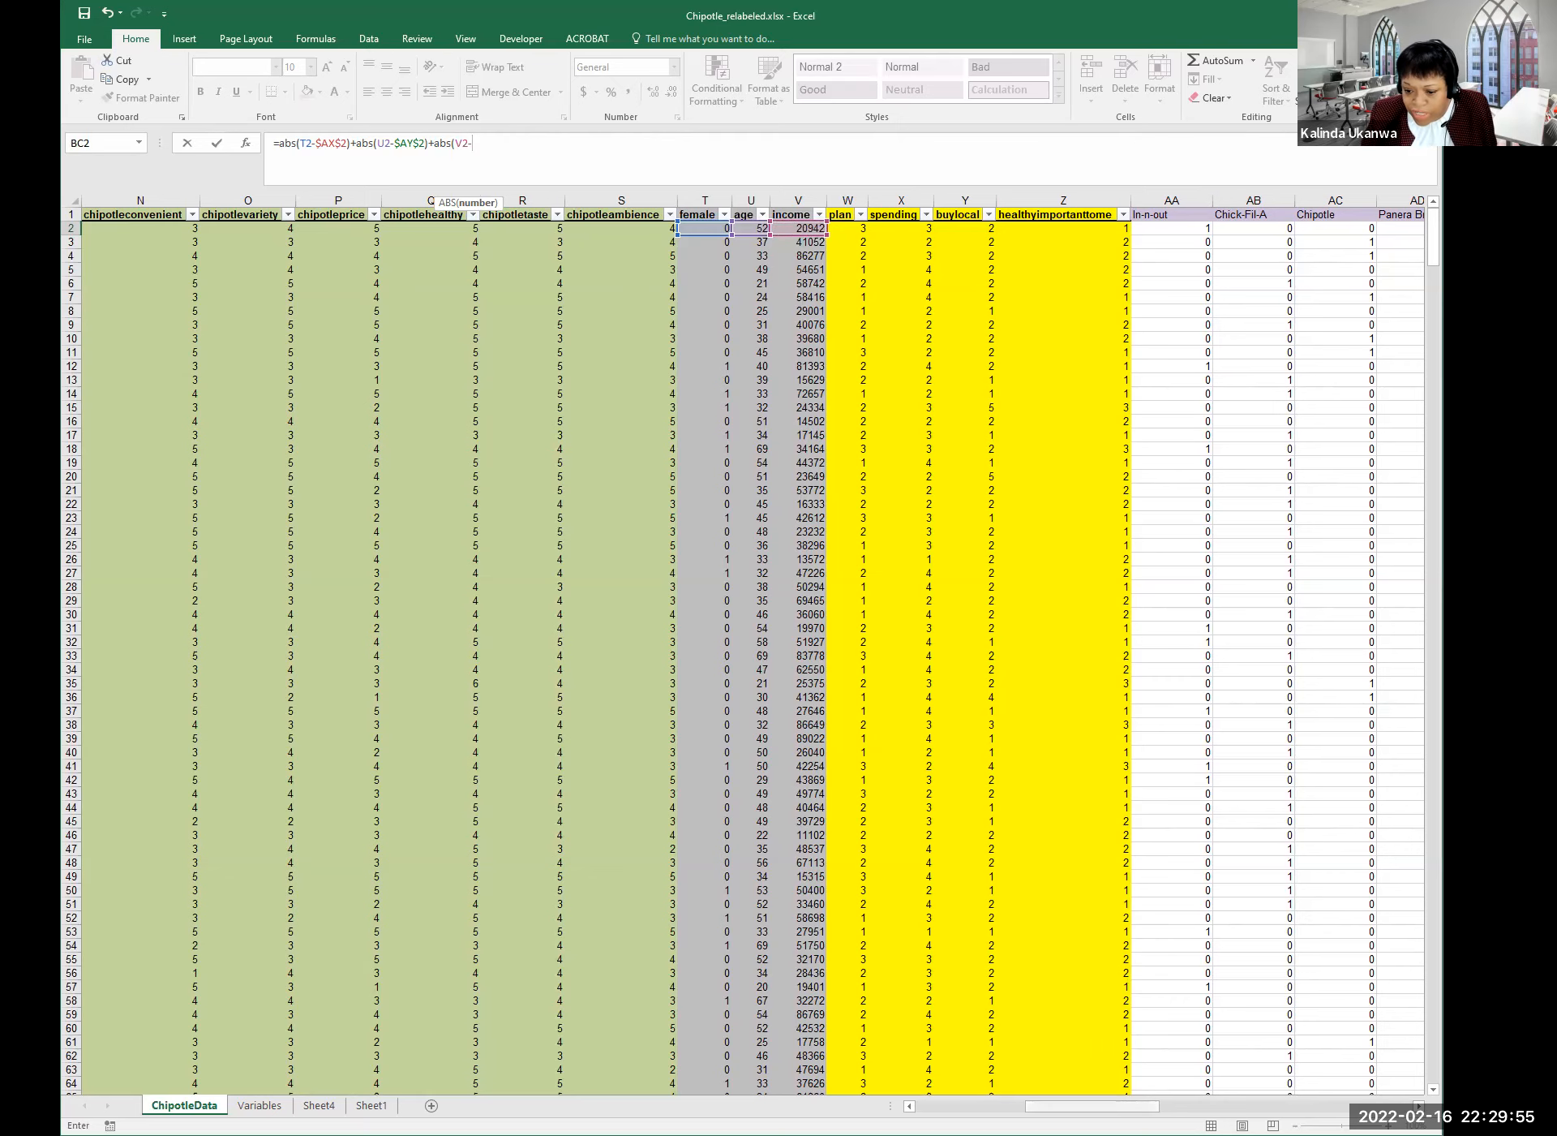
drag(1091, 1106, 1324, 1105)
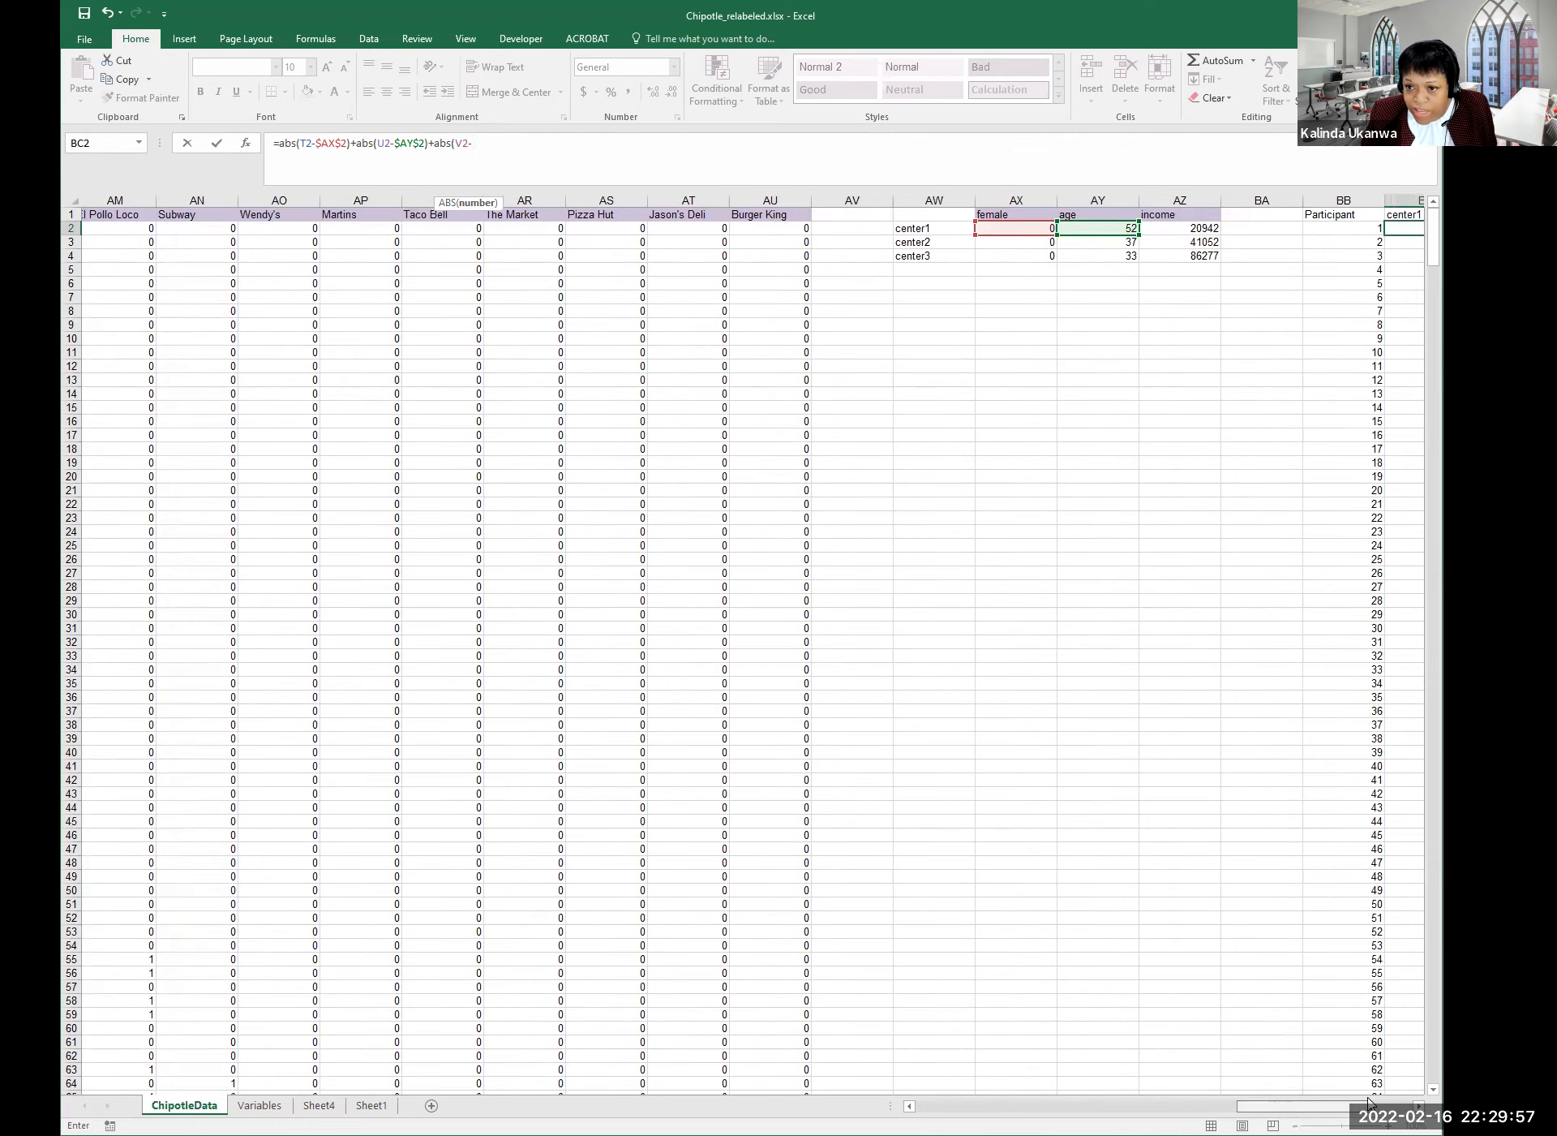
click(1200, 228)
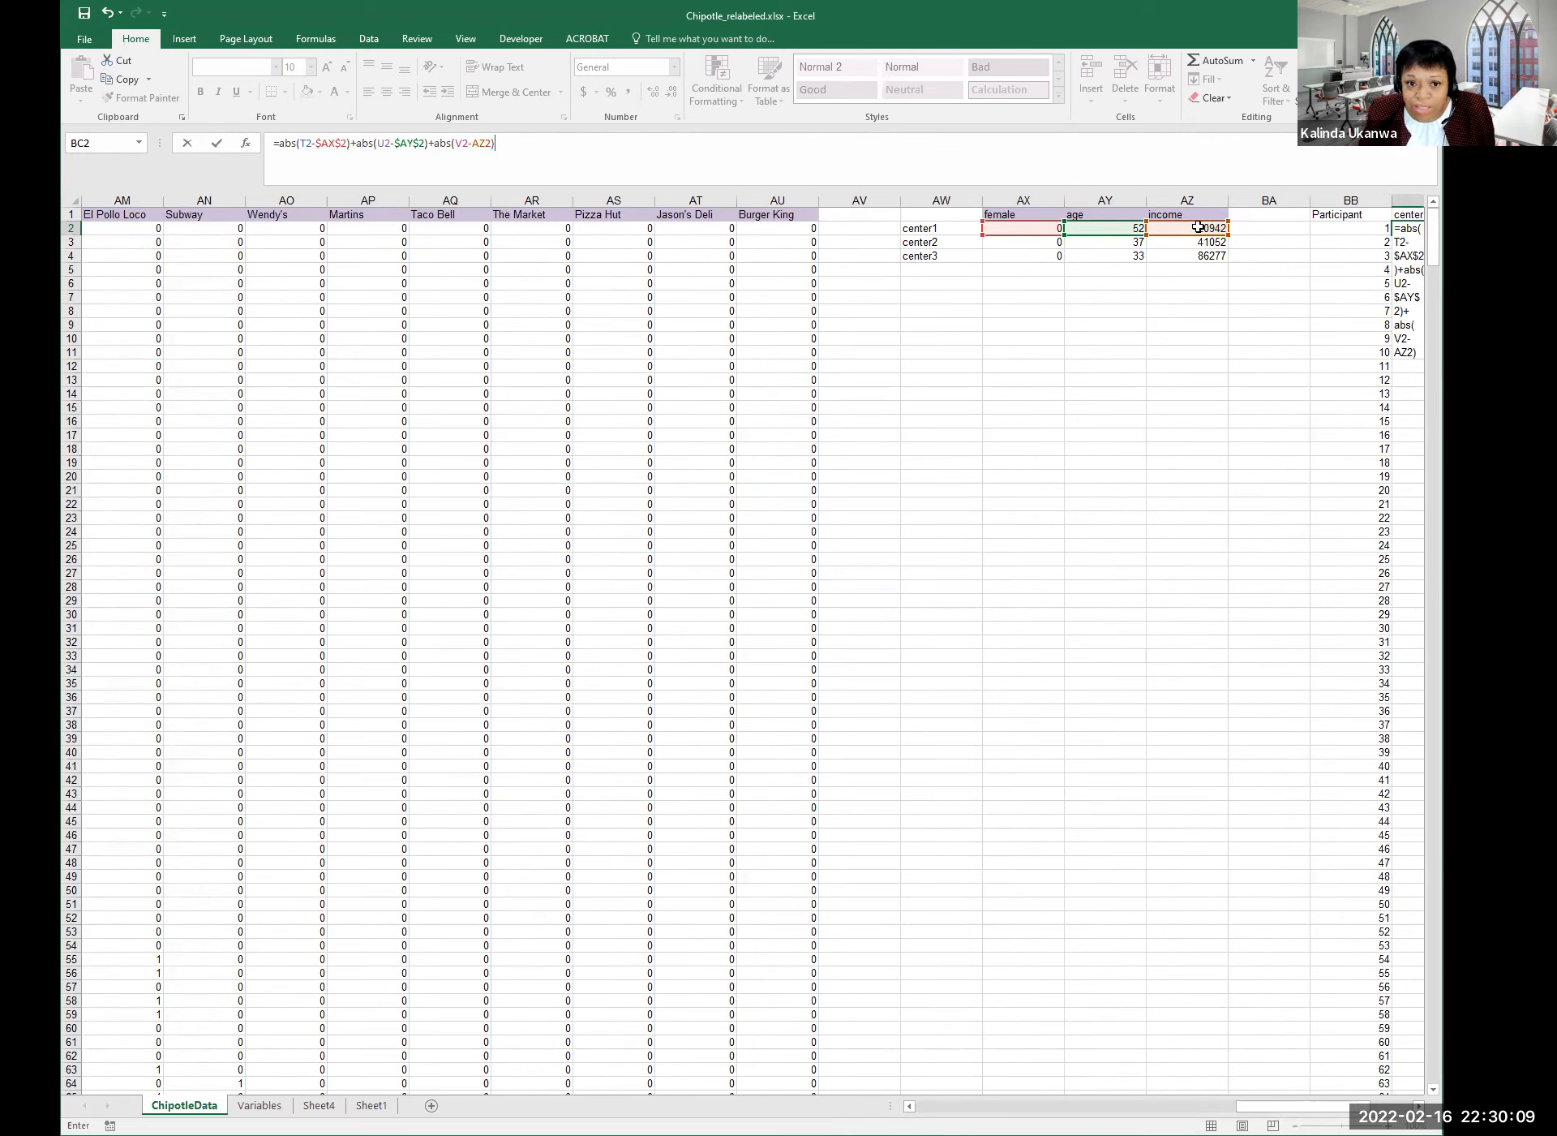
click(474, 143)
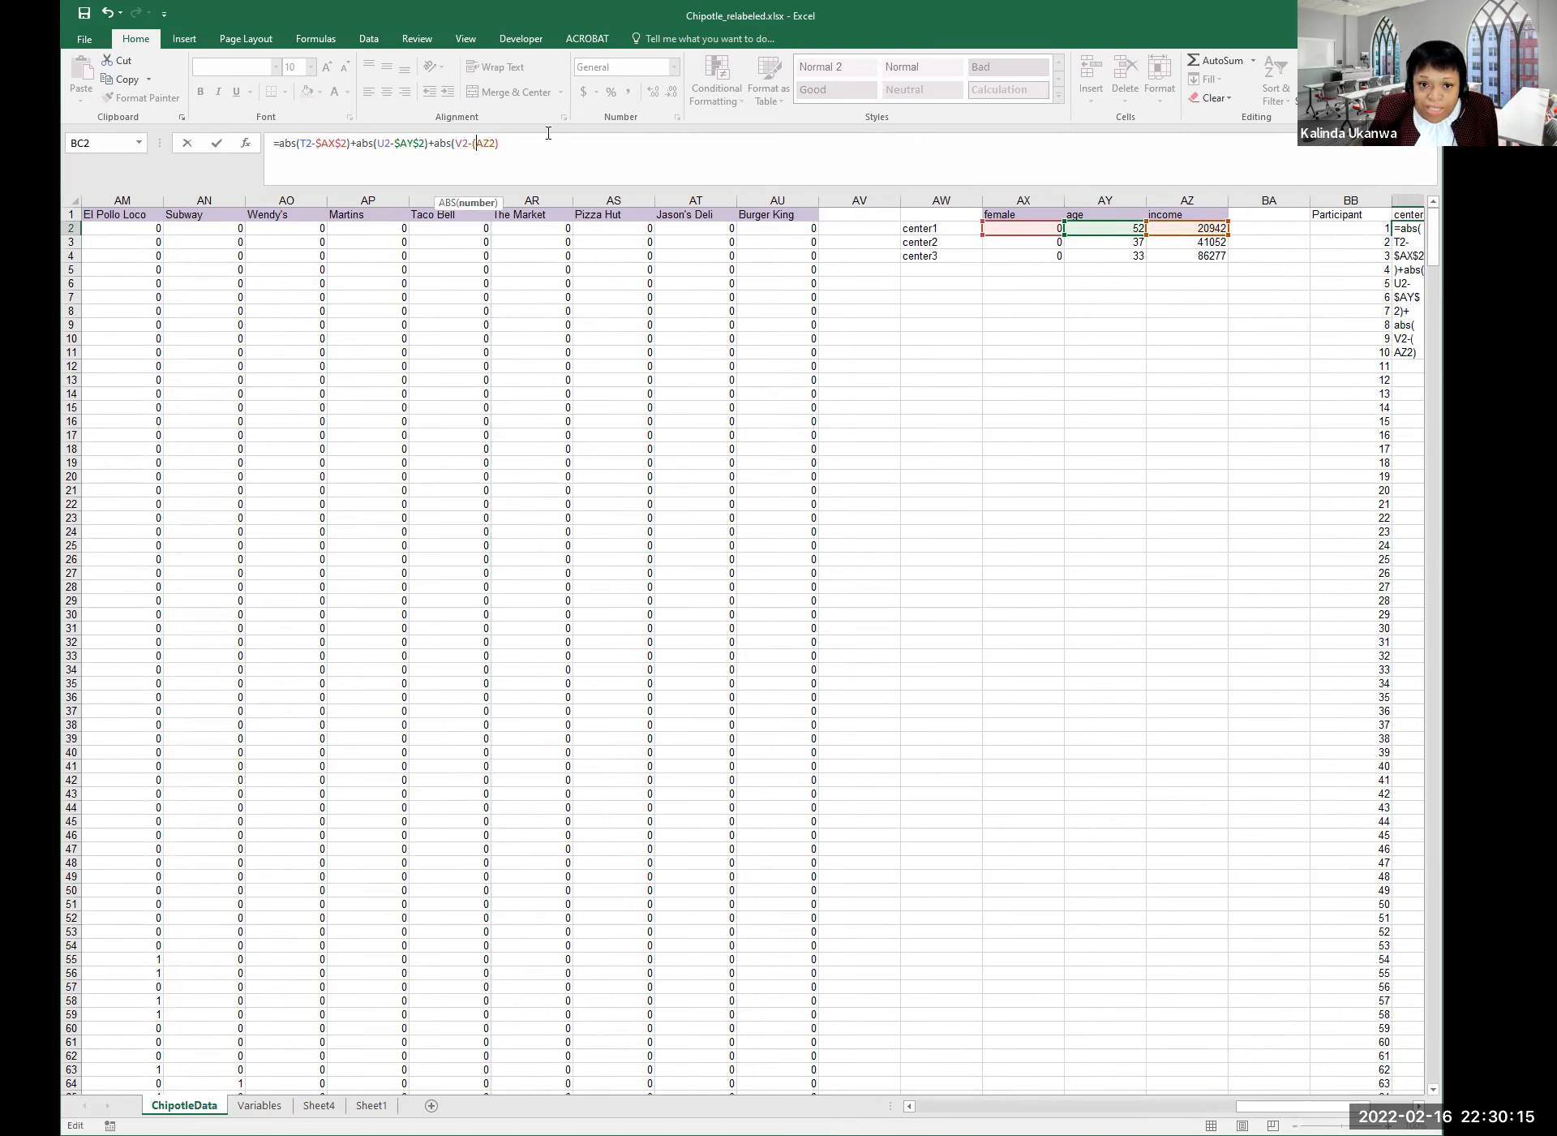
key(BackSpace)
text($AX)
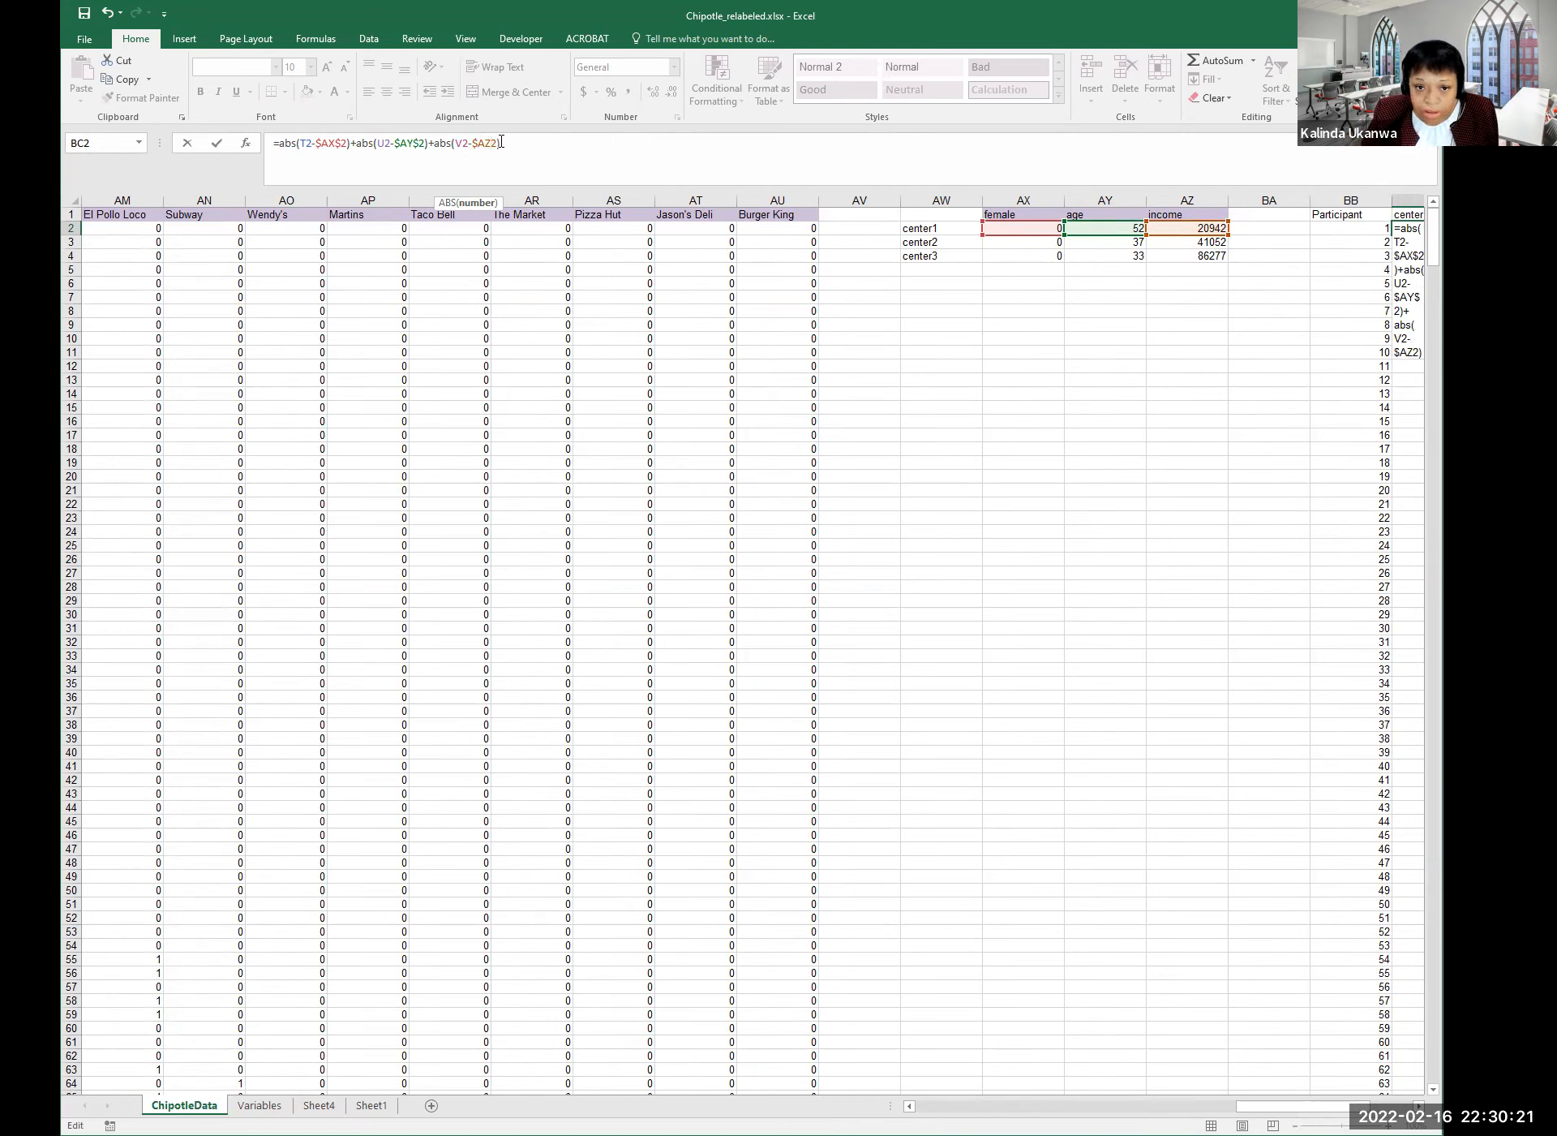
text($)
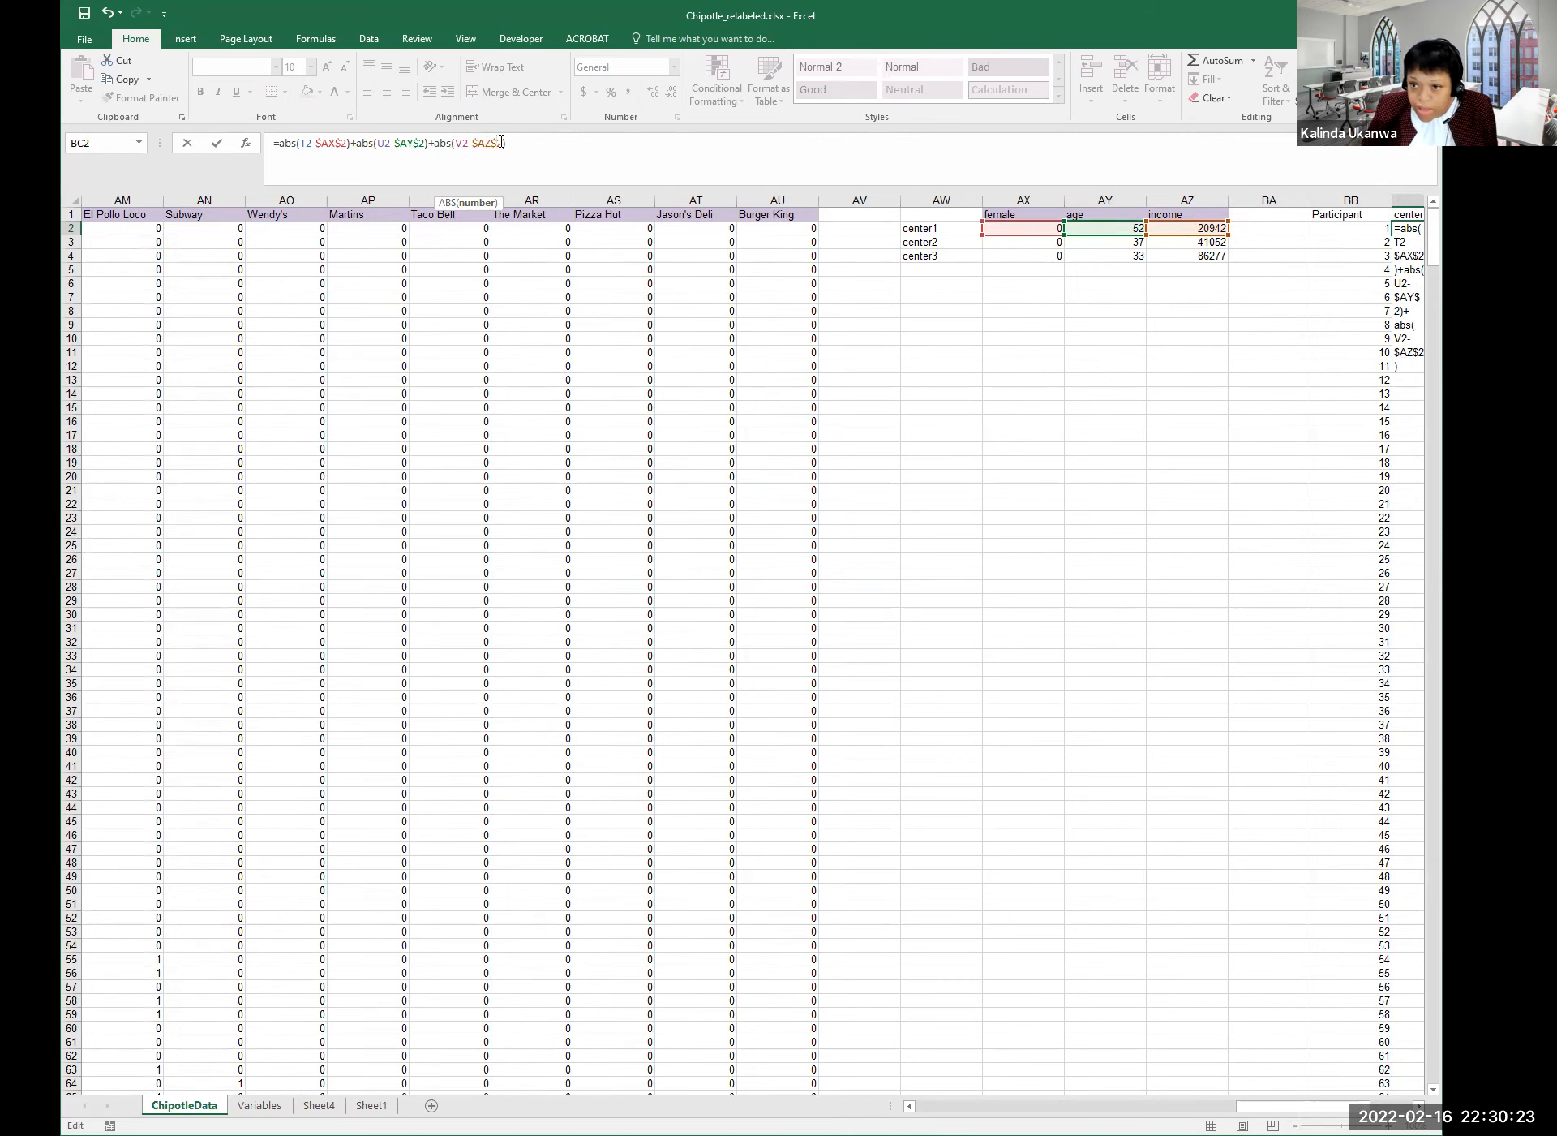
key(Return)
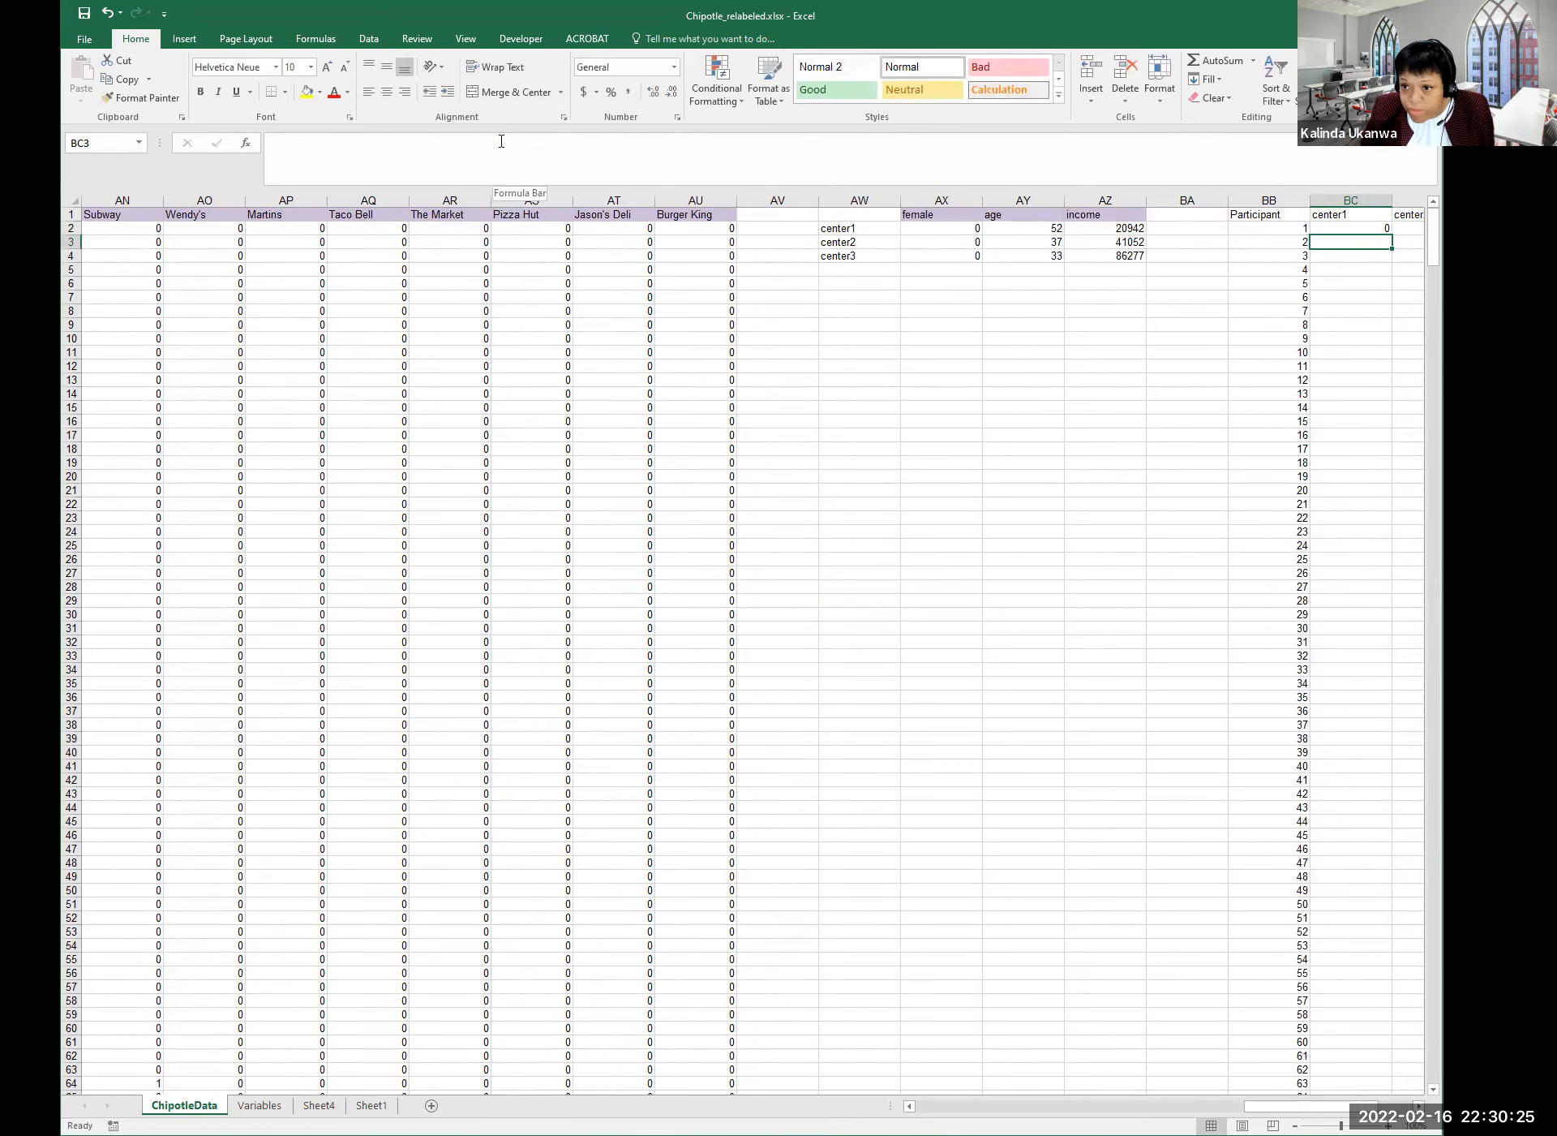
key(Up)
key(Right)
key(Right)
key(Right)
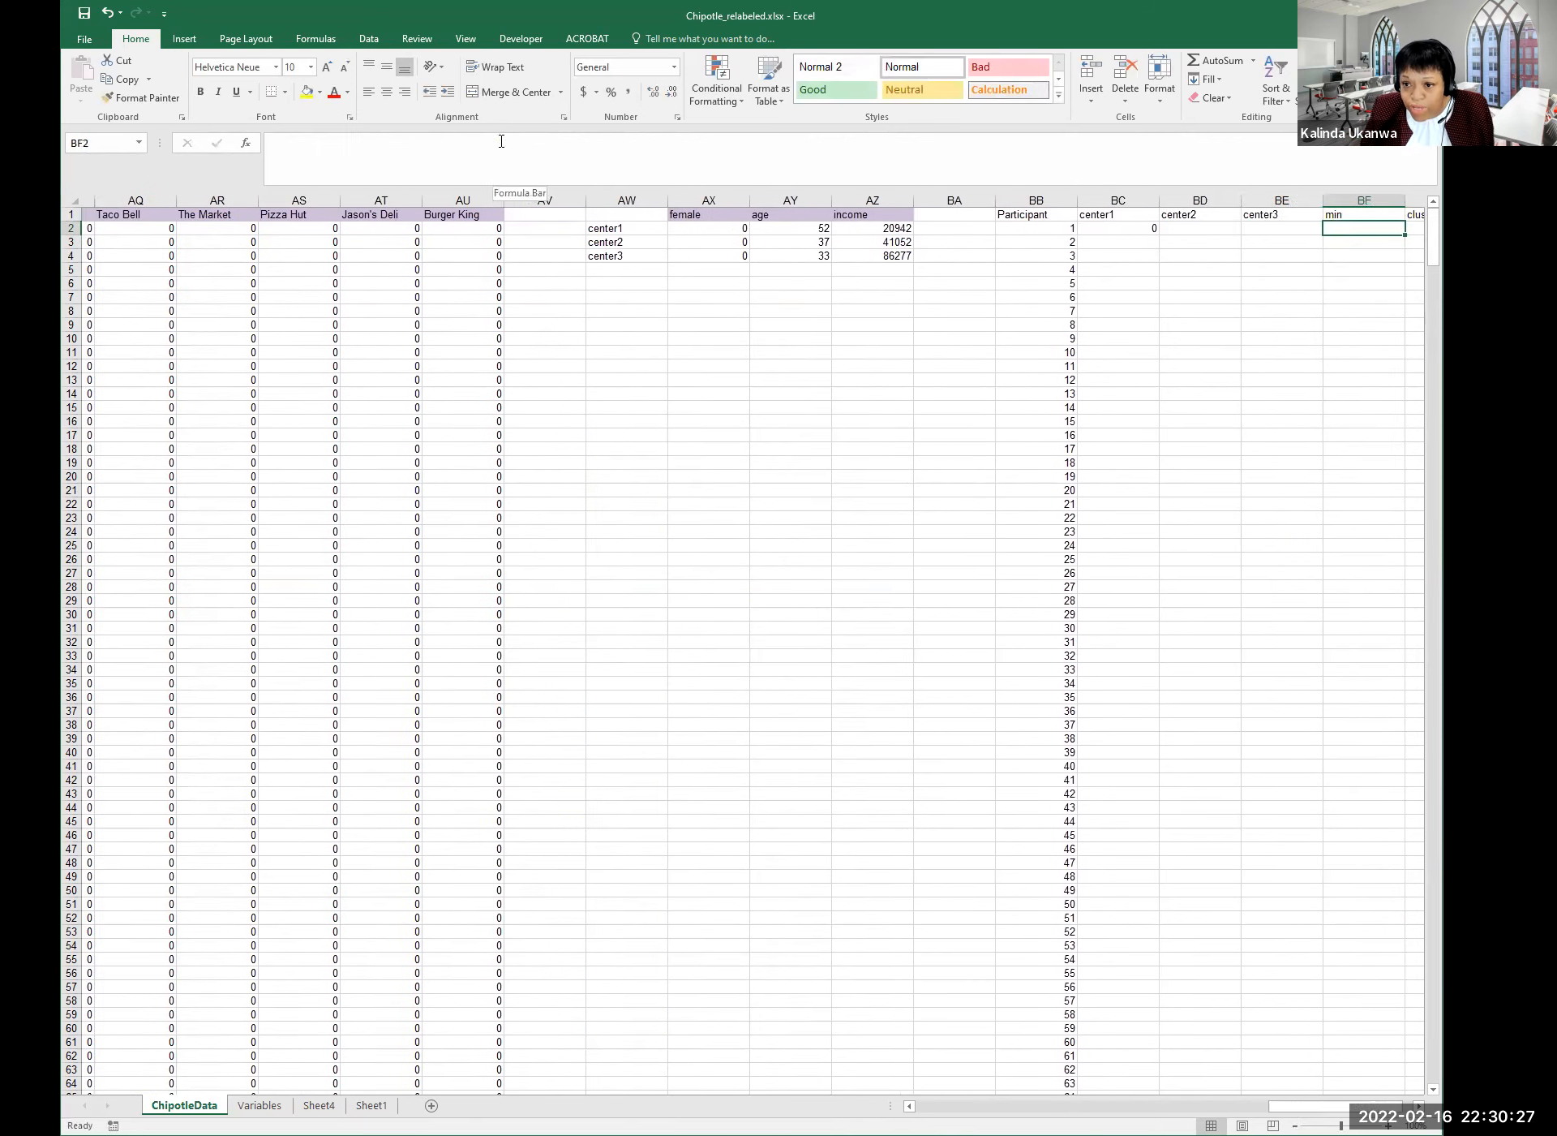
key(Left)
key(Left)
key(Left)
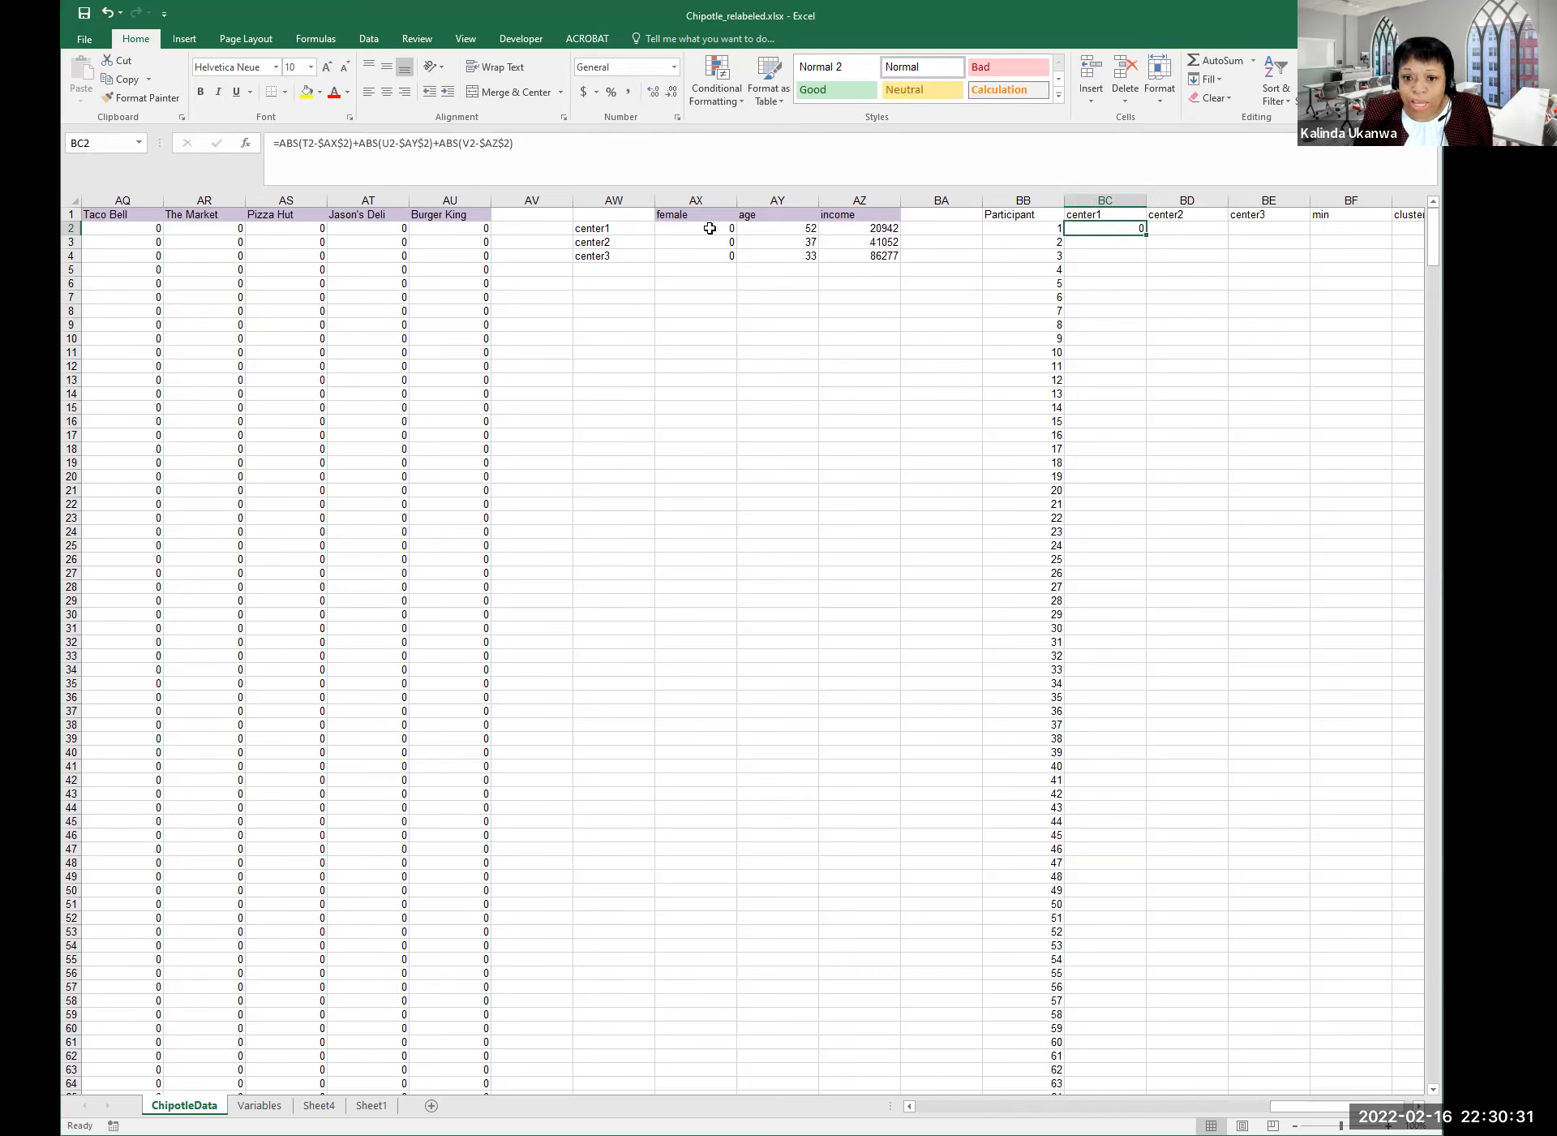
click(711, 229)
click(813, 230)
click(717, 226)
click(774, 229)
click(851, 229)
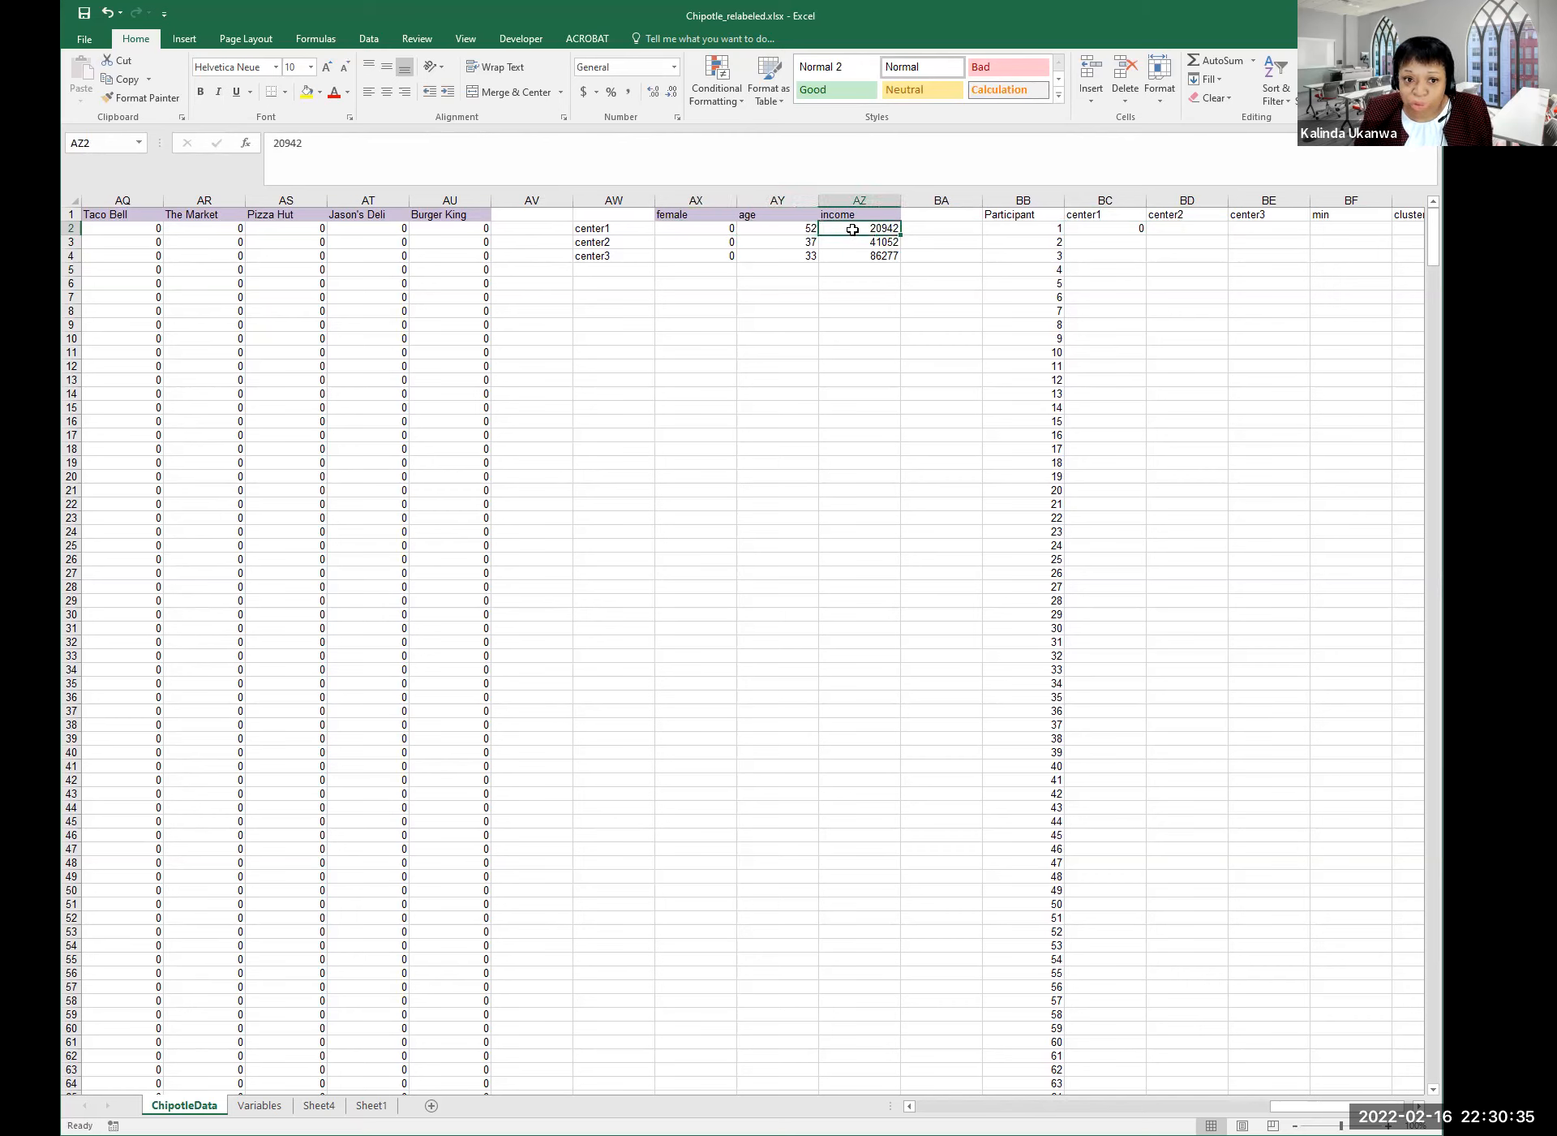
click(705, 228)
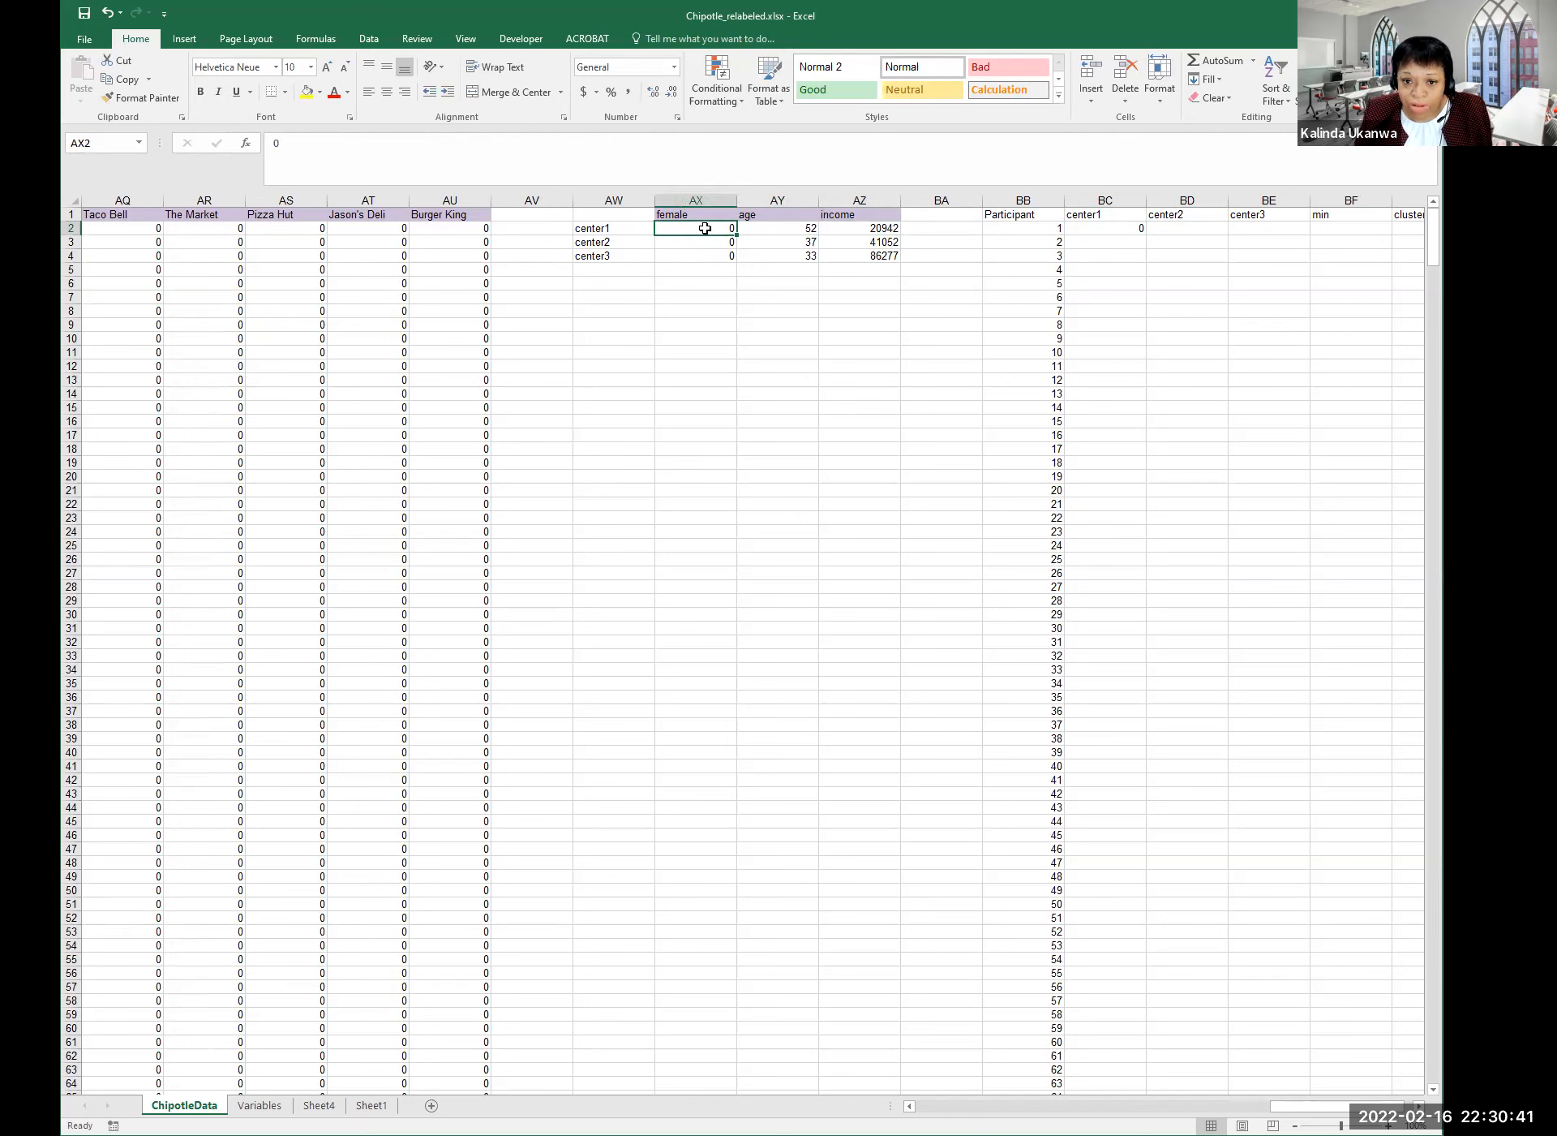
click(794, 228)
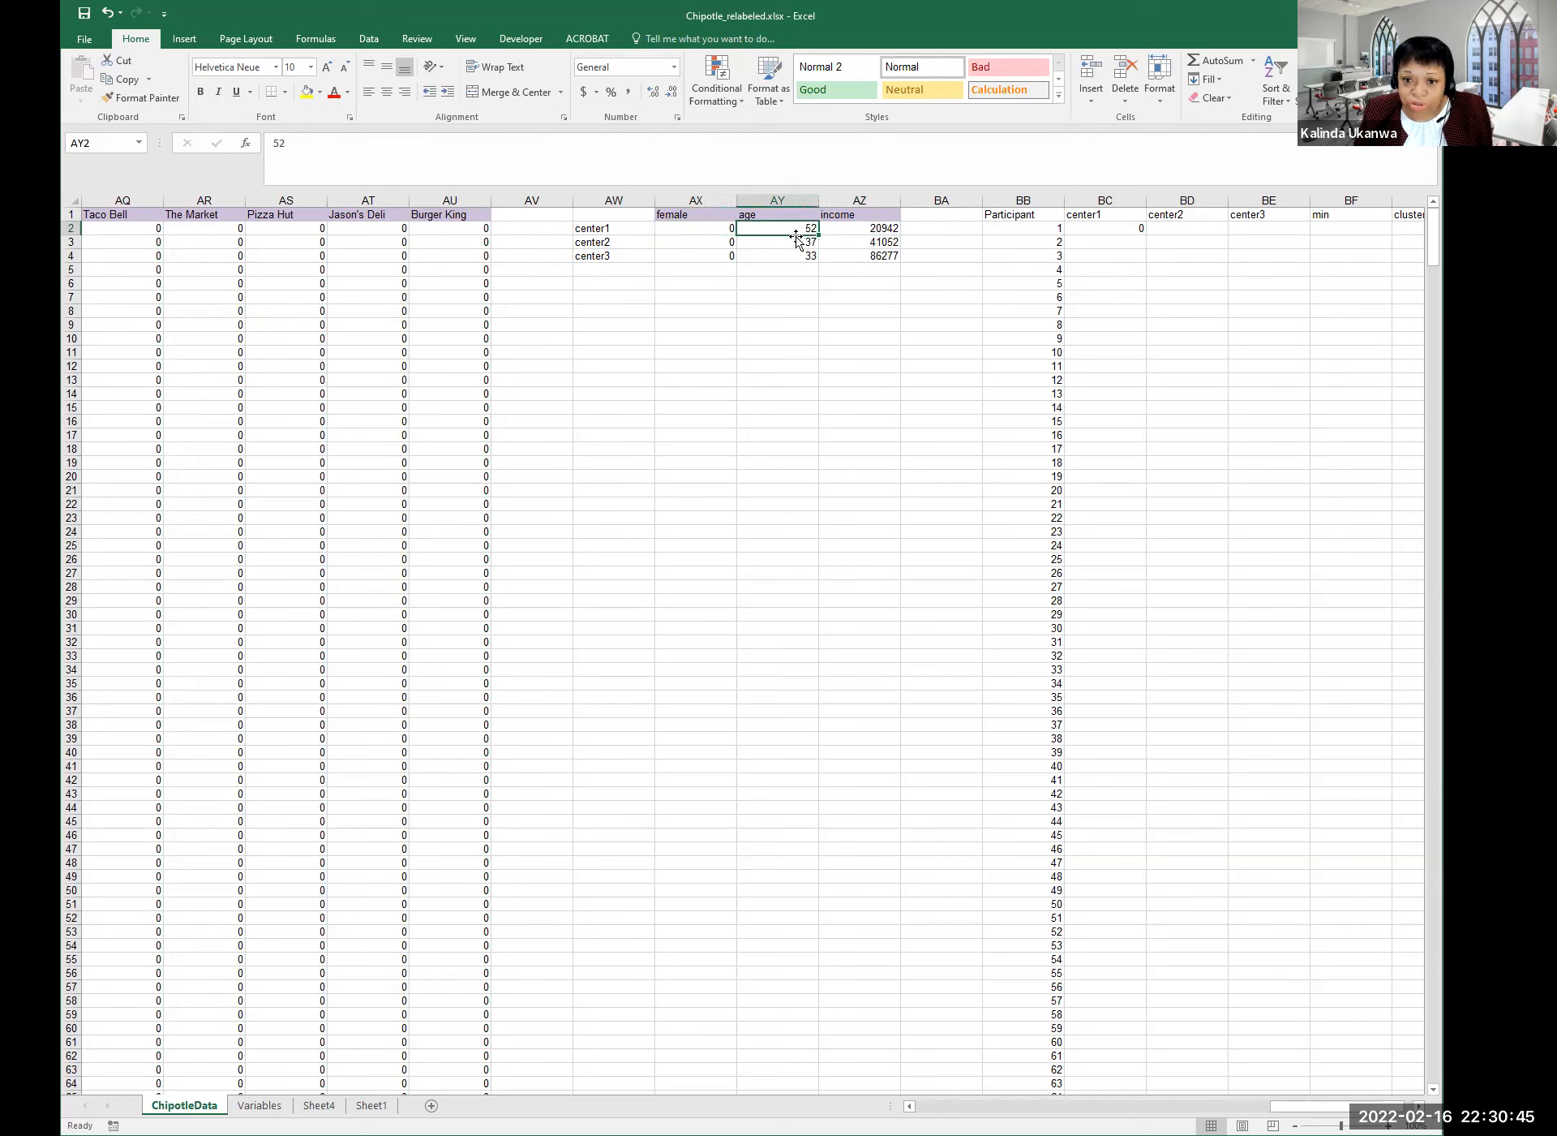
click(856, 230)
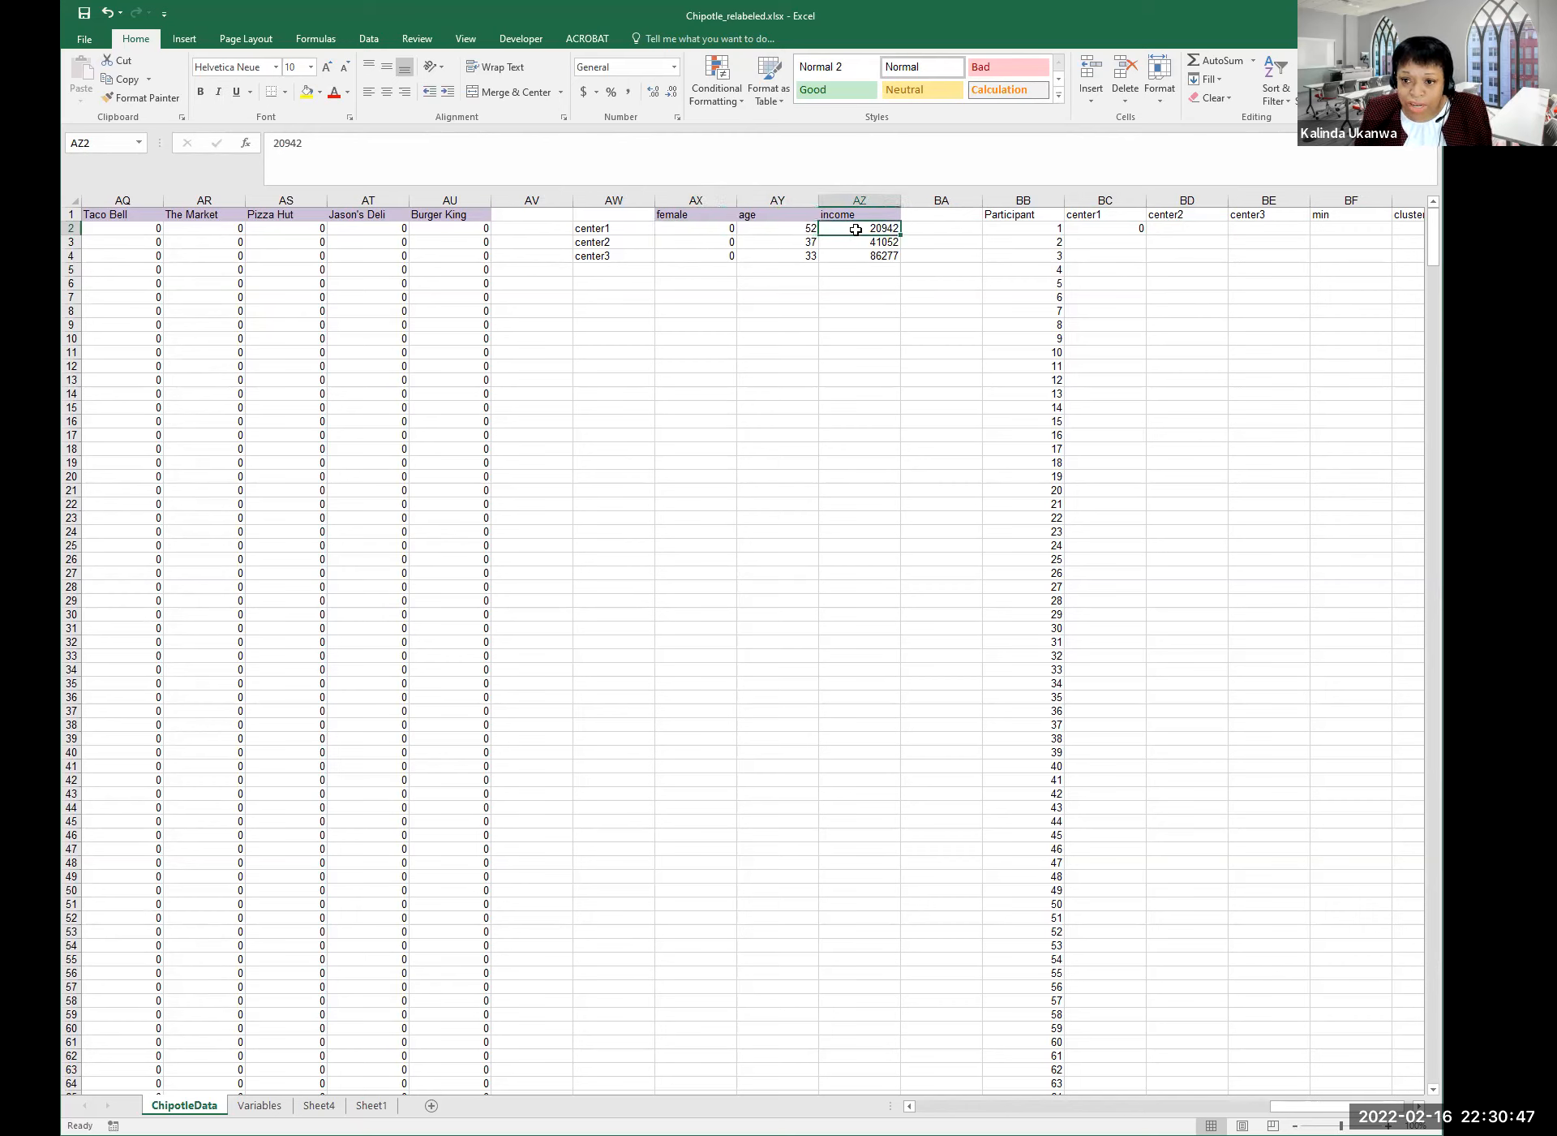
click(1095, 228)
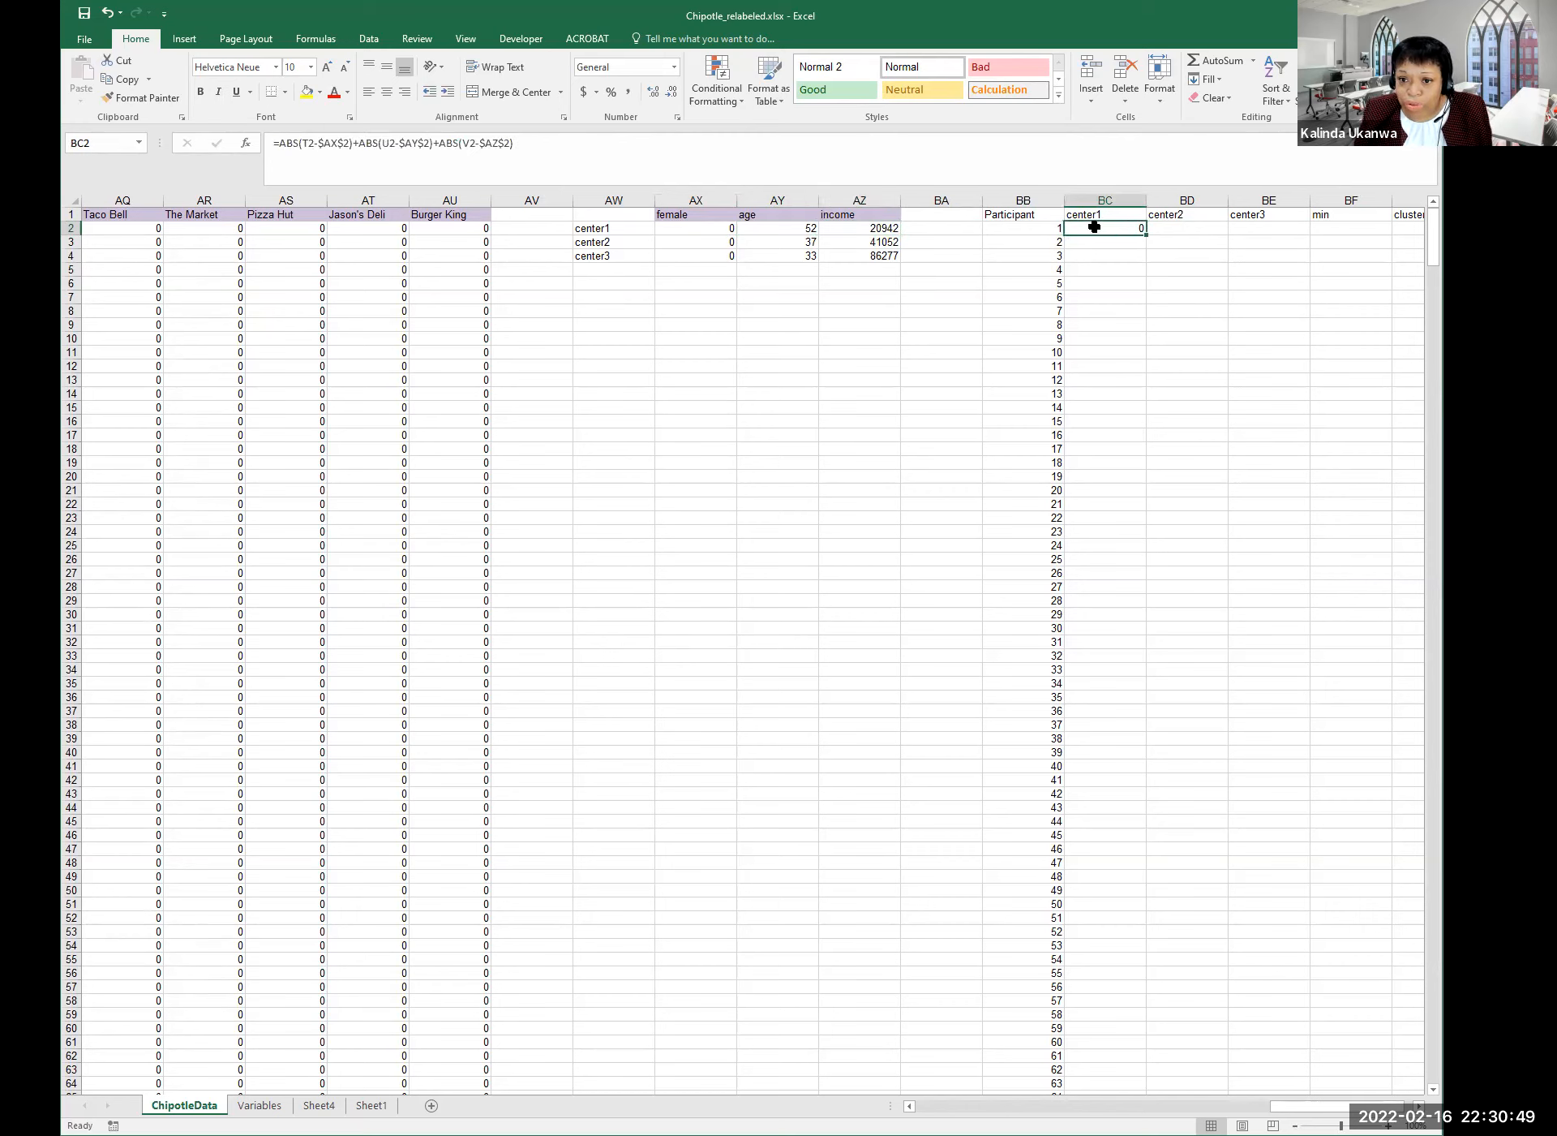
click(732, 230)
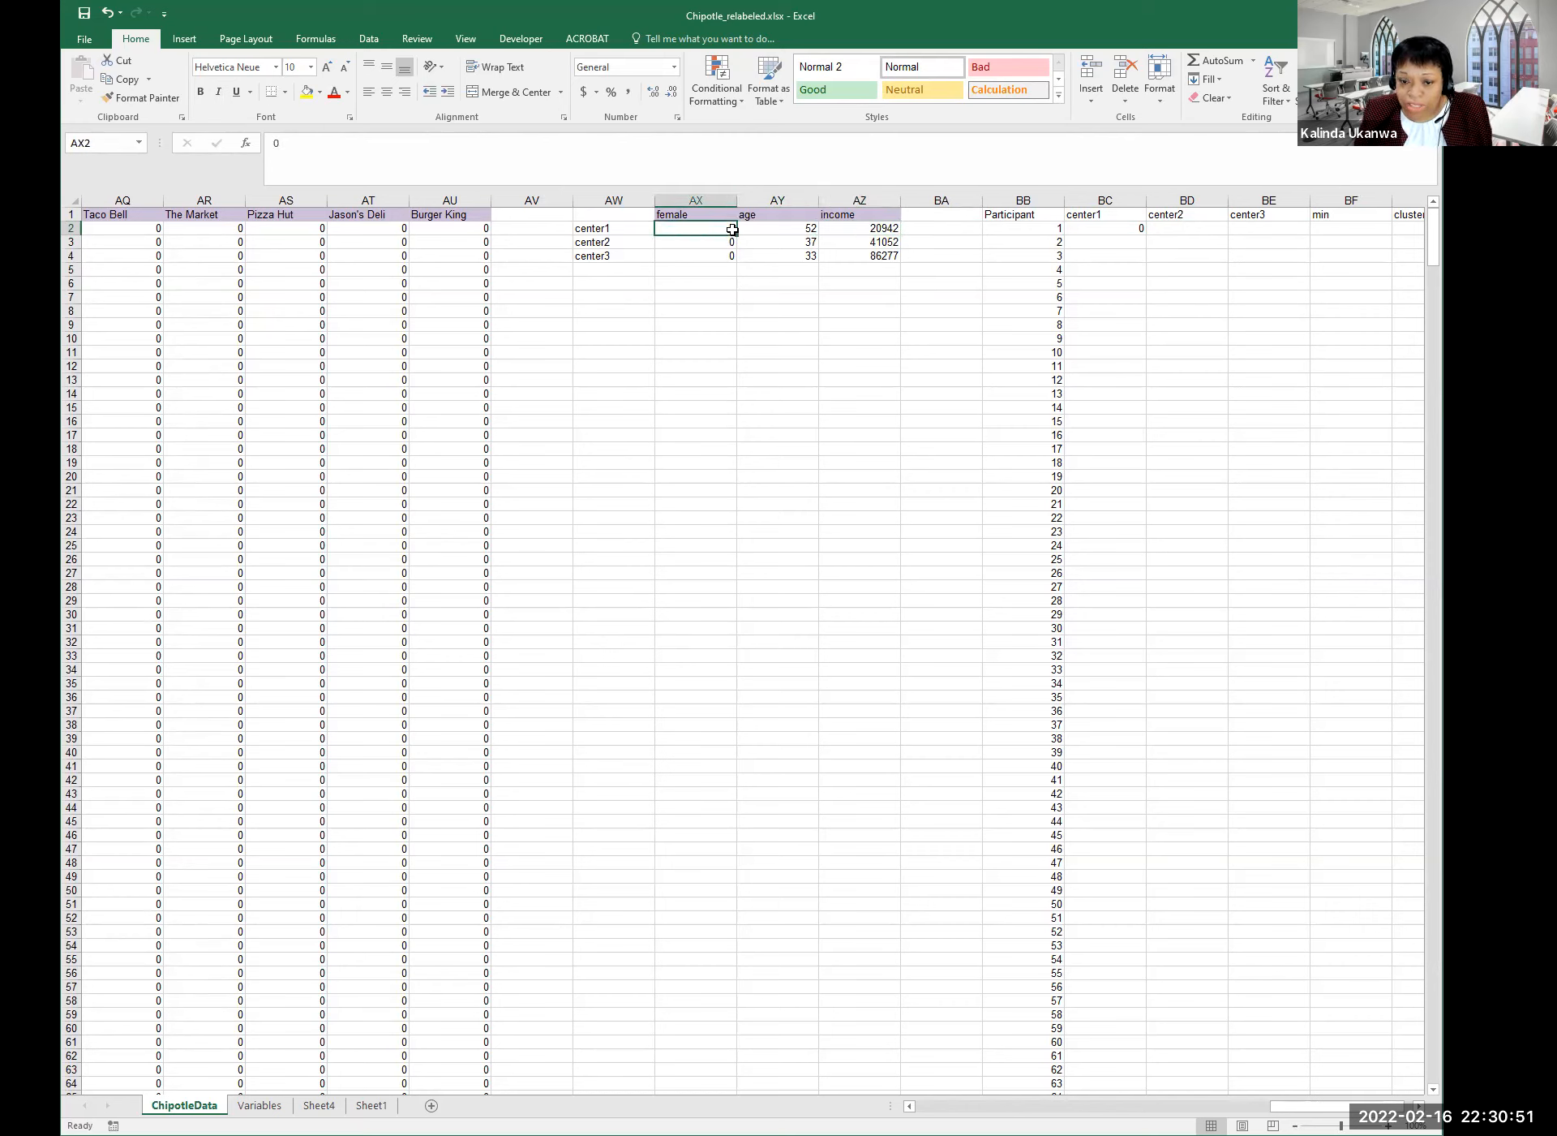
click(1118, 234)
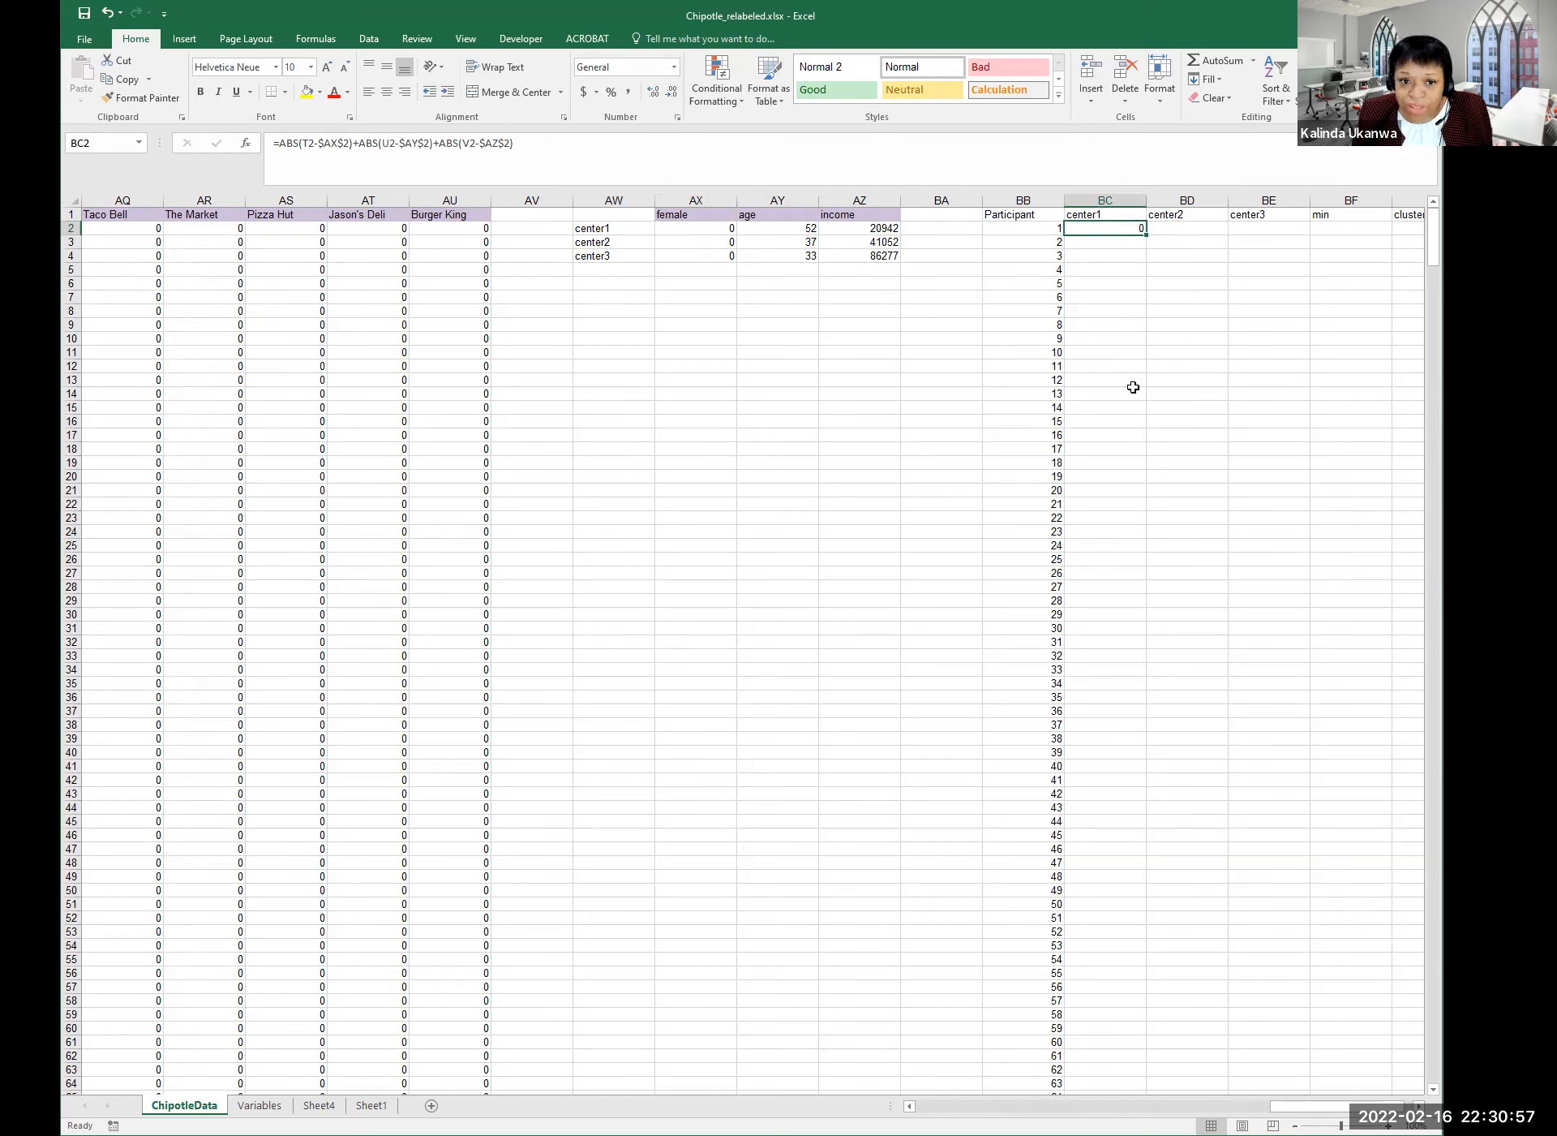
Copy BC2's center1 distance formula text from the formula bar, leaving BC2 unchanged.
triple_click(276, 143)
key(ctrl+c)
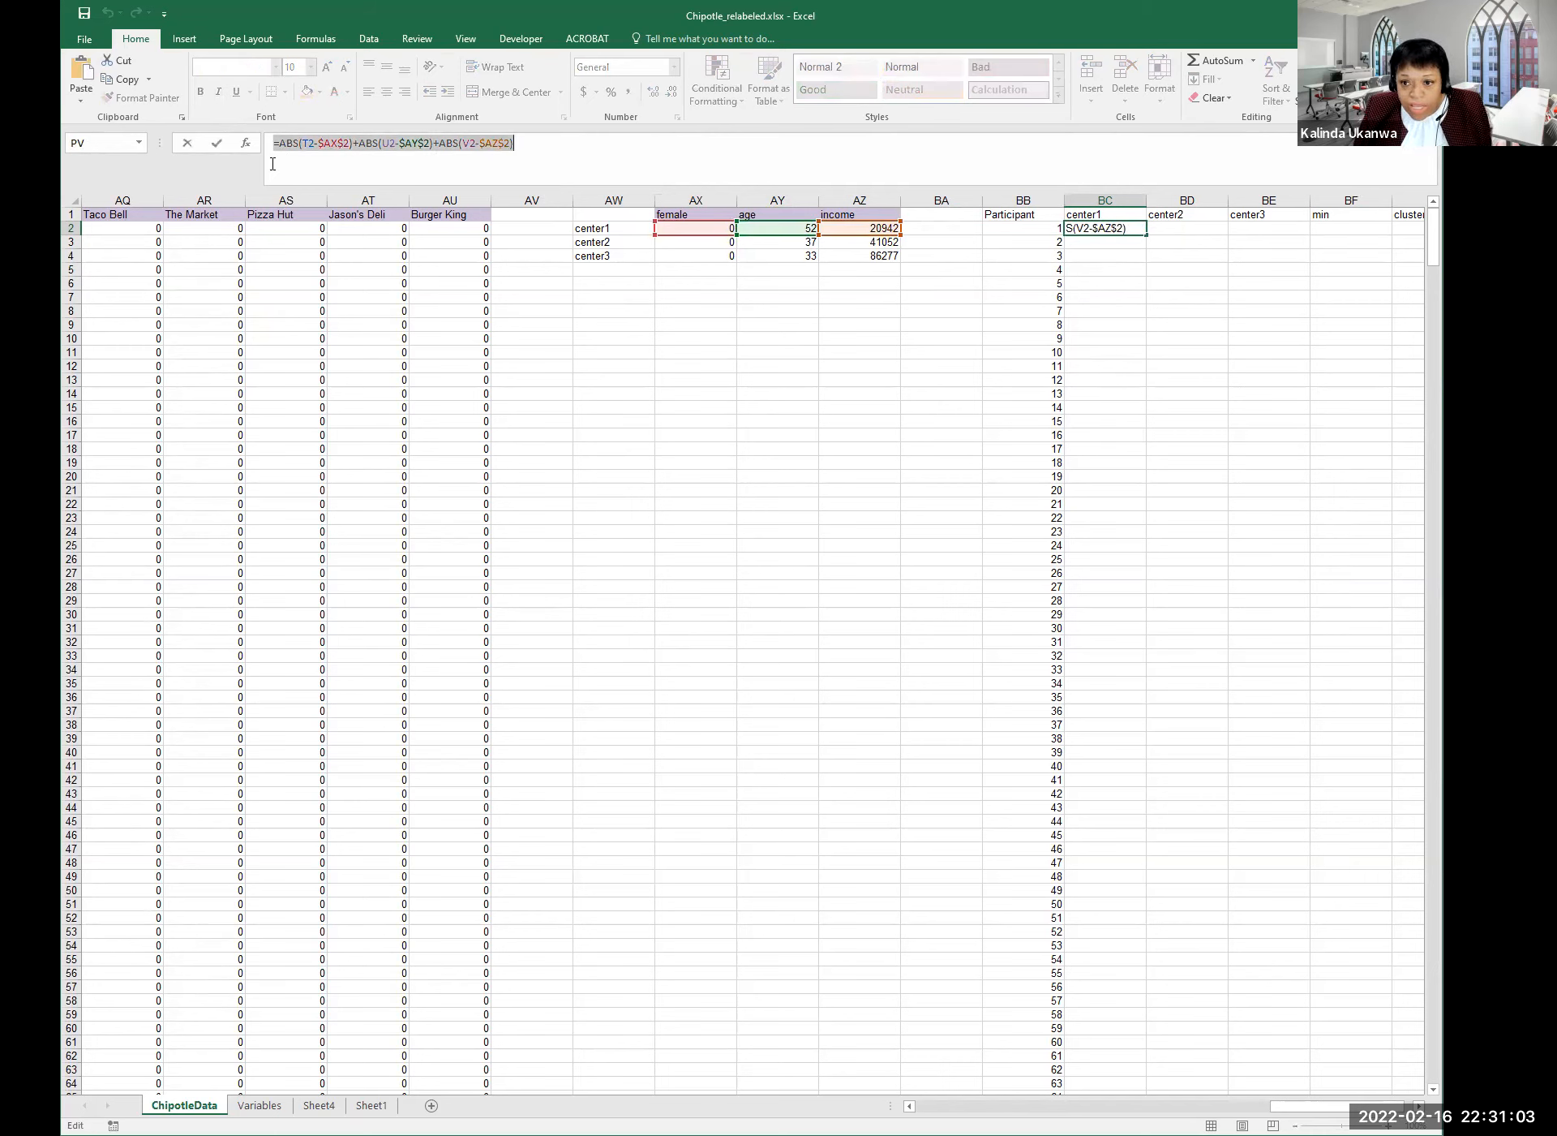
key(Tab)
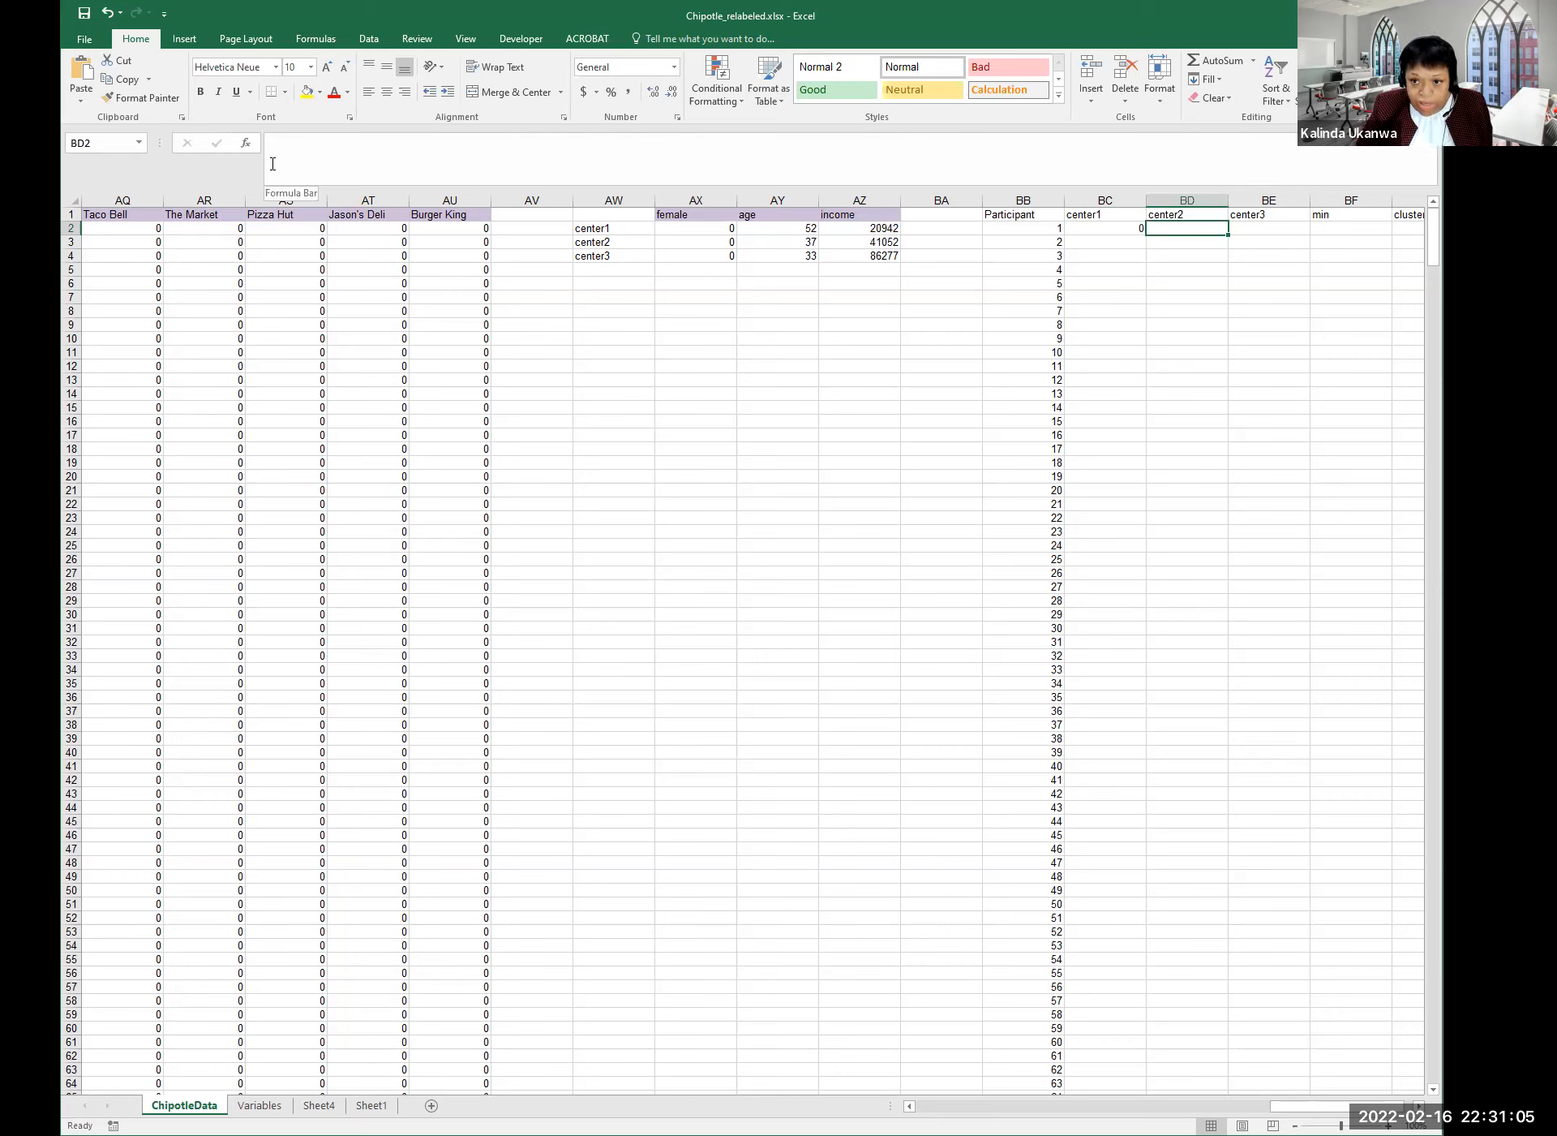
click(1099, 230)
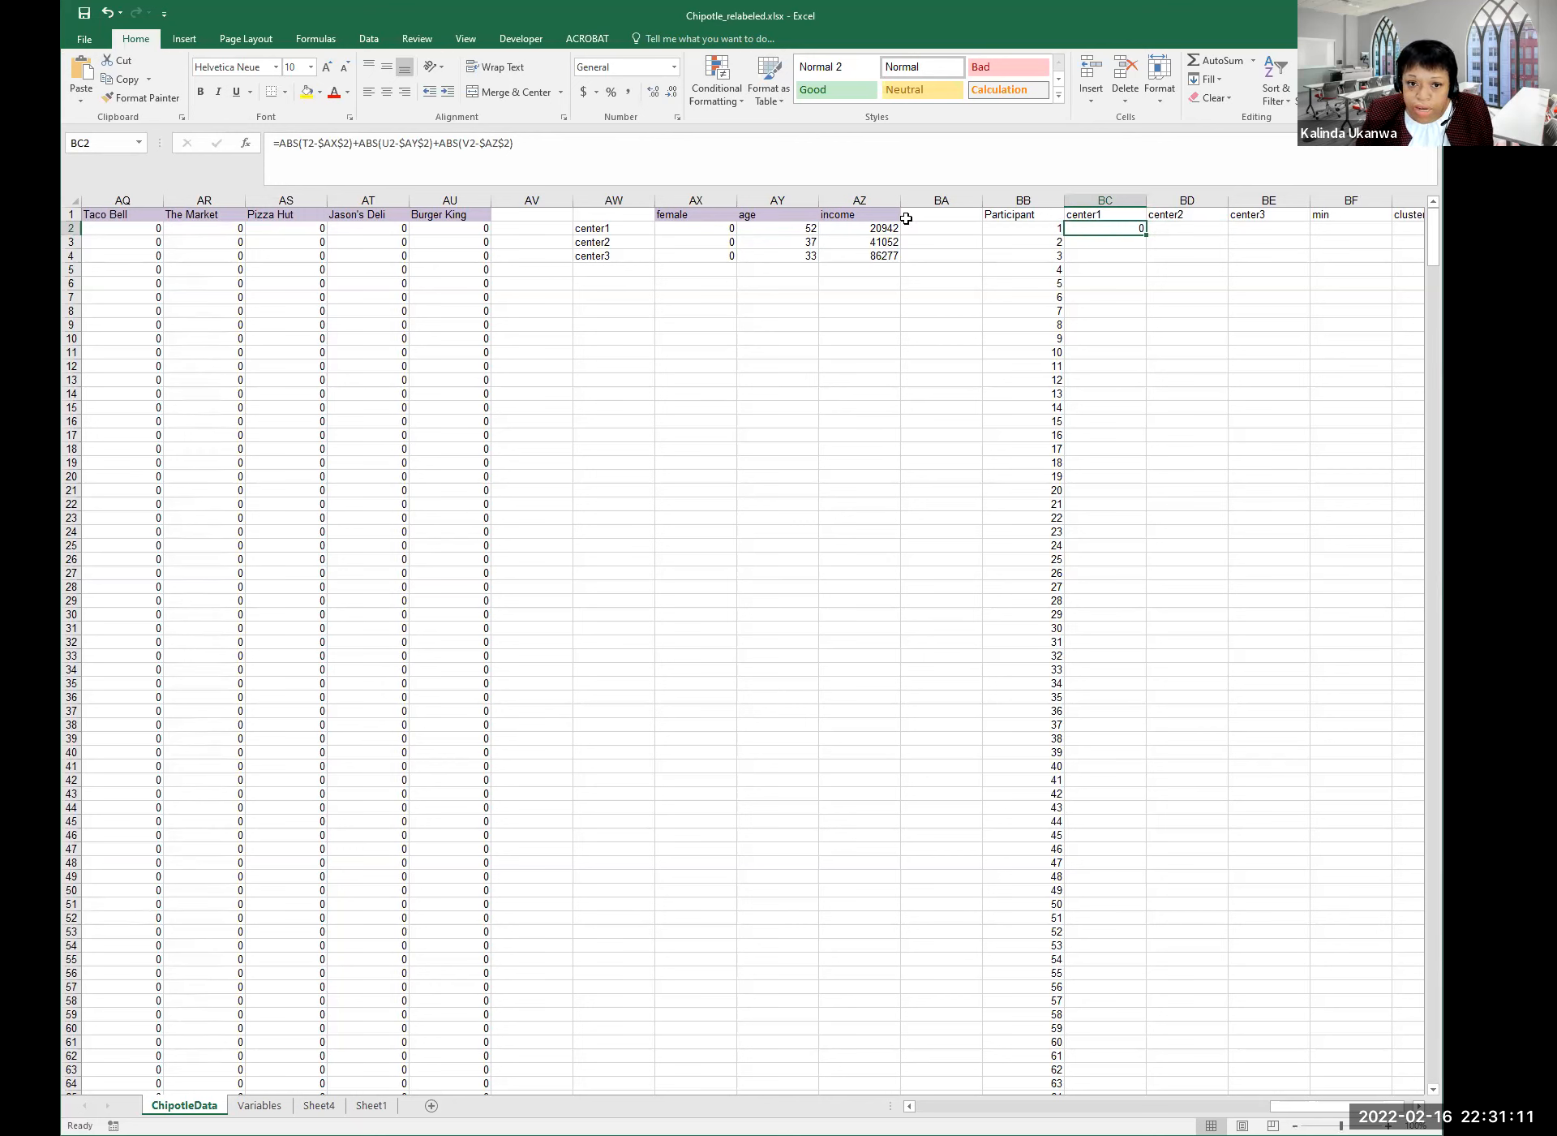
click(1168, 229)
click(1105, 227)
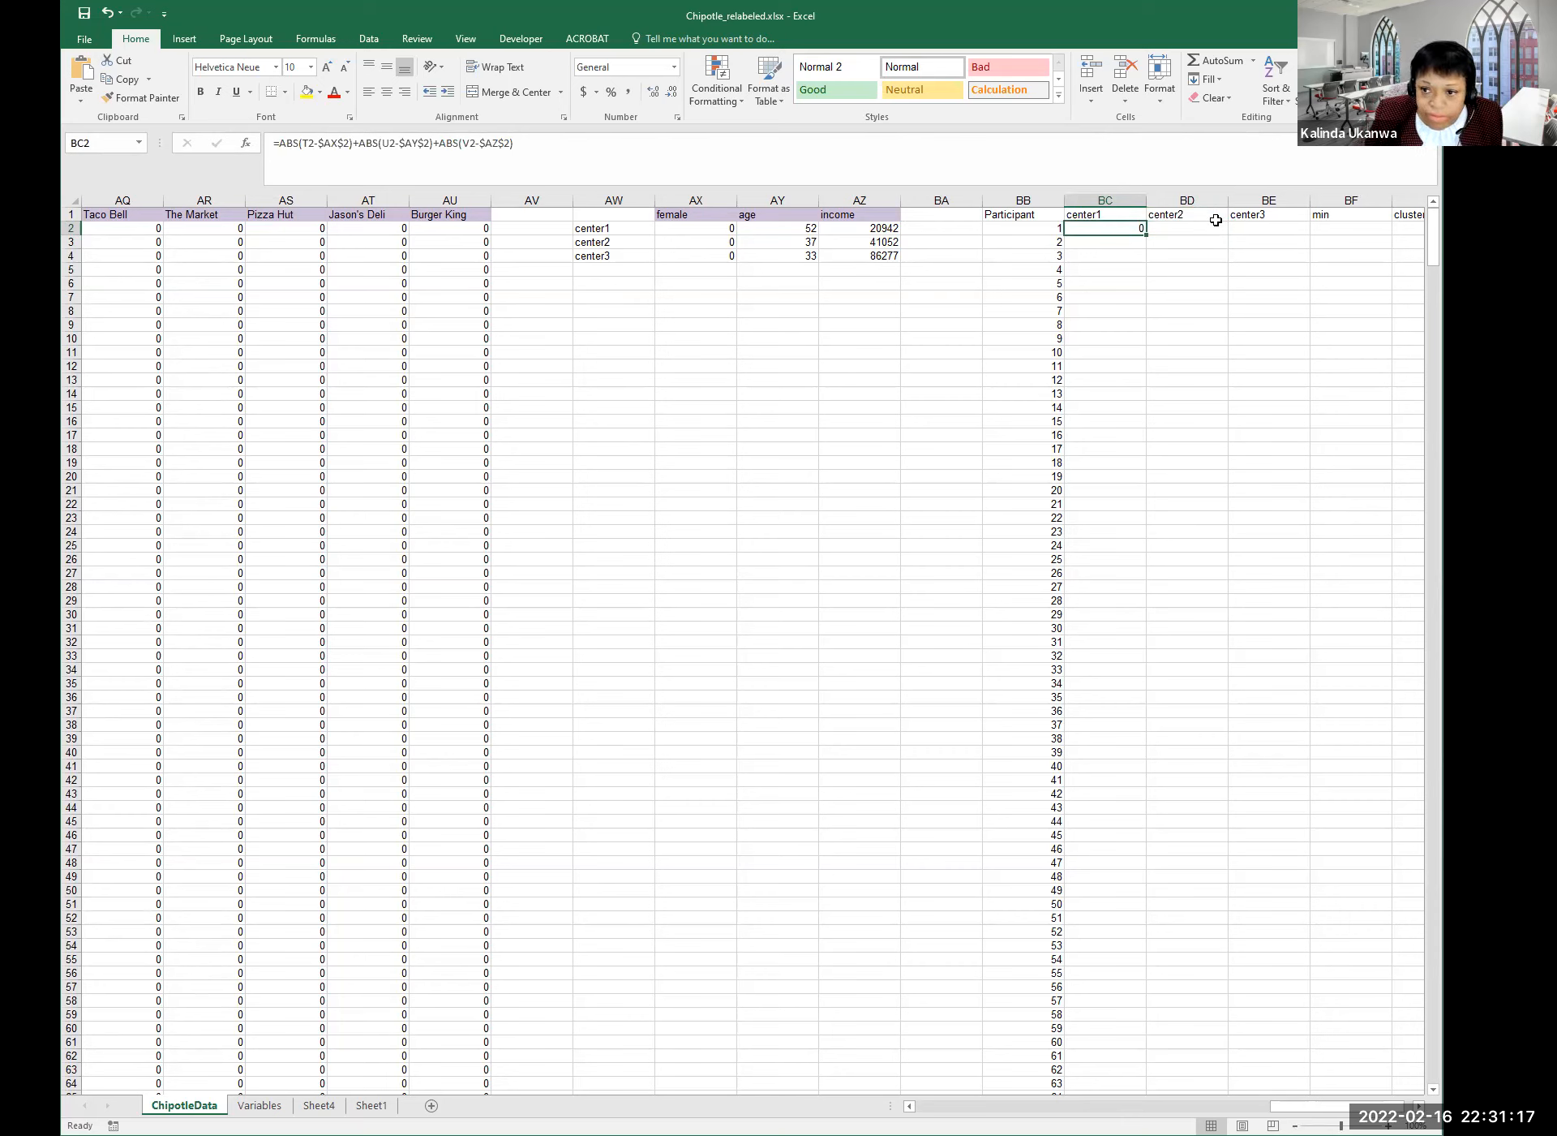
Paste the copied distance formula into BD2 under center2 and recheck BC2's formula.
click(1188, 228)
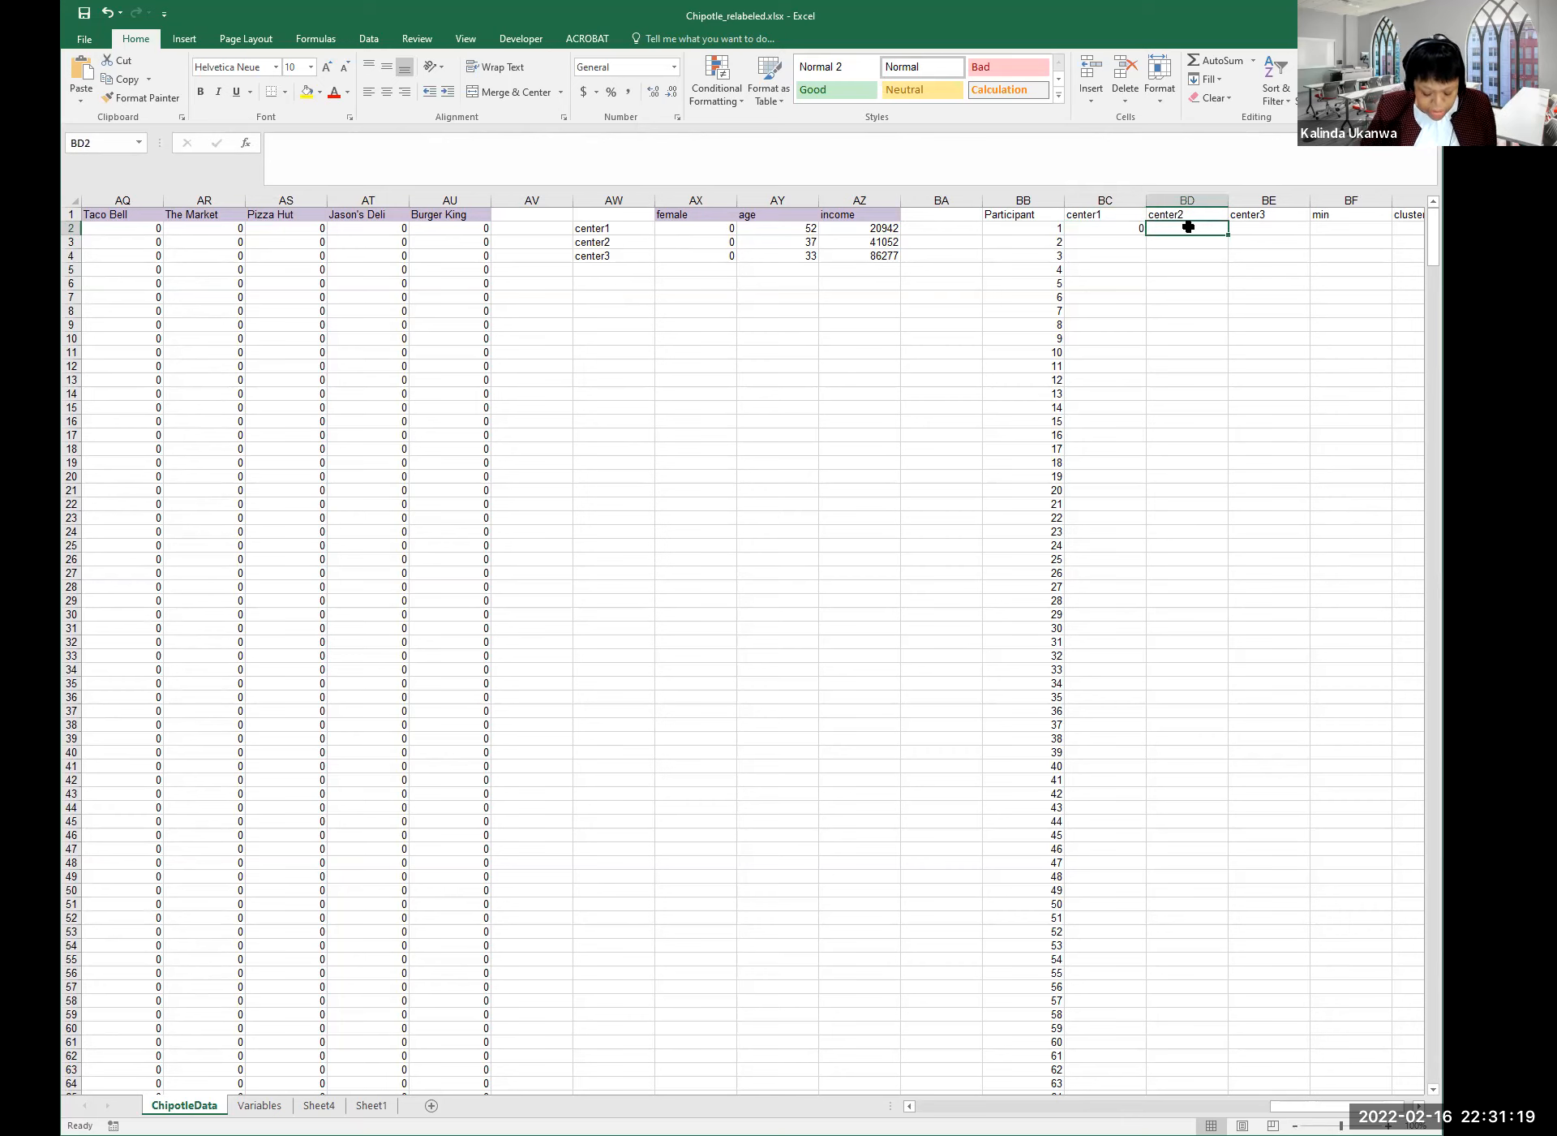
key(ctrl+v)
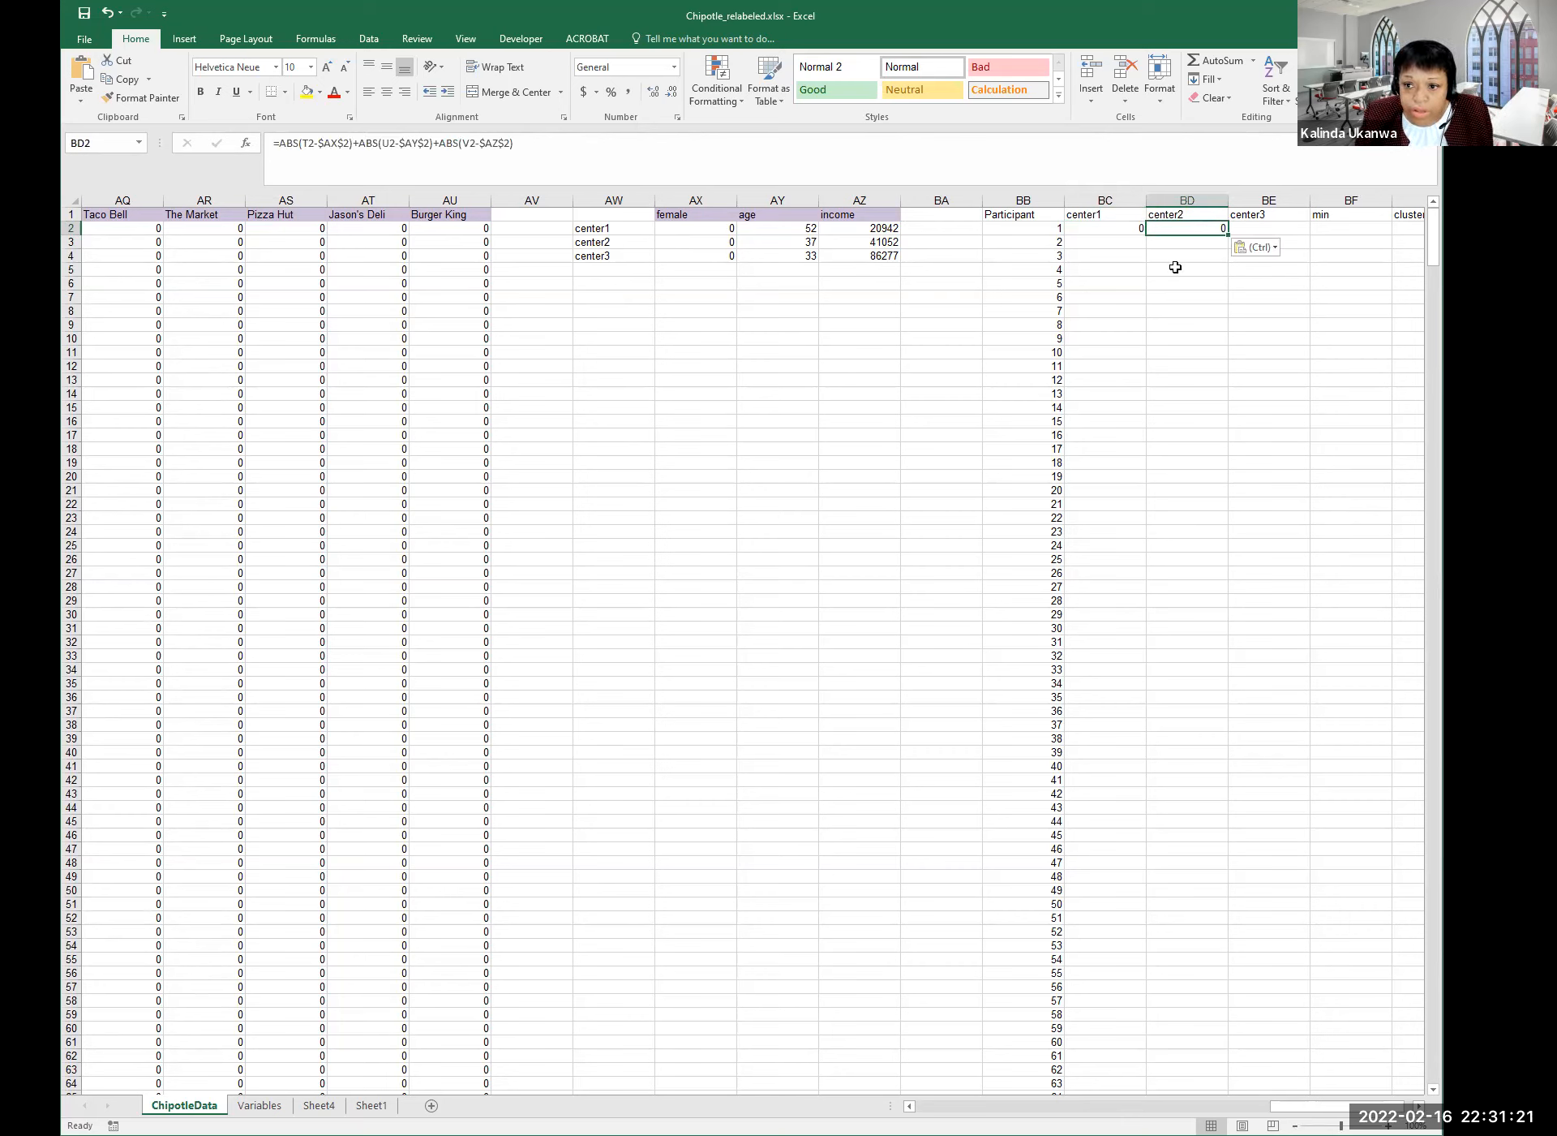
click(1176, 256)
click(1193, 230)
click(1119, 228)
drag(519, 145, 268, 145)
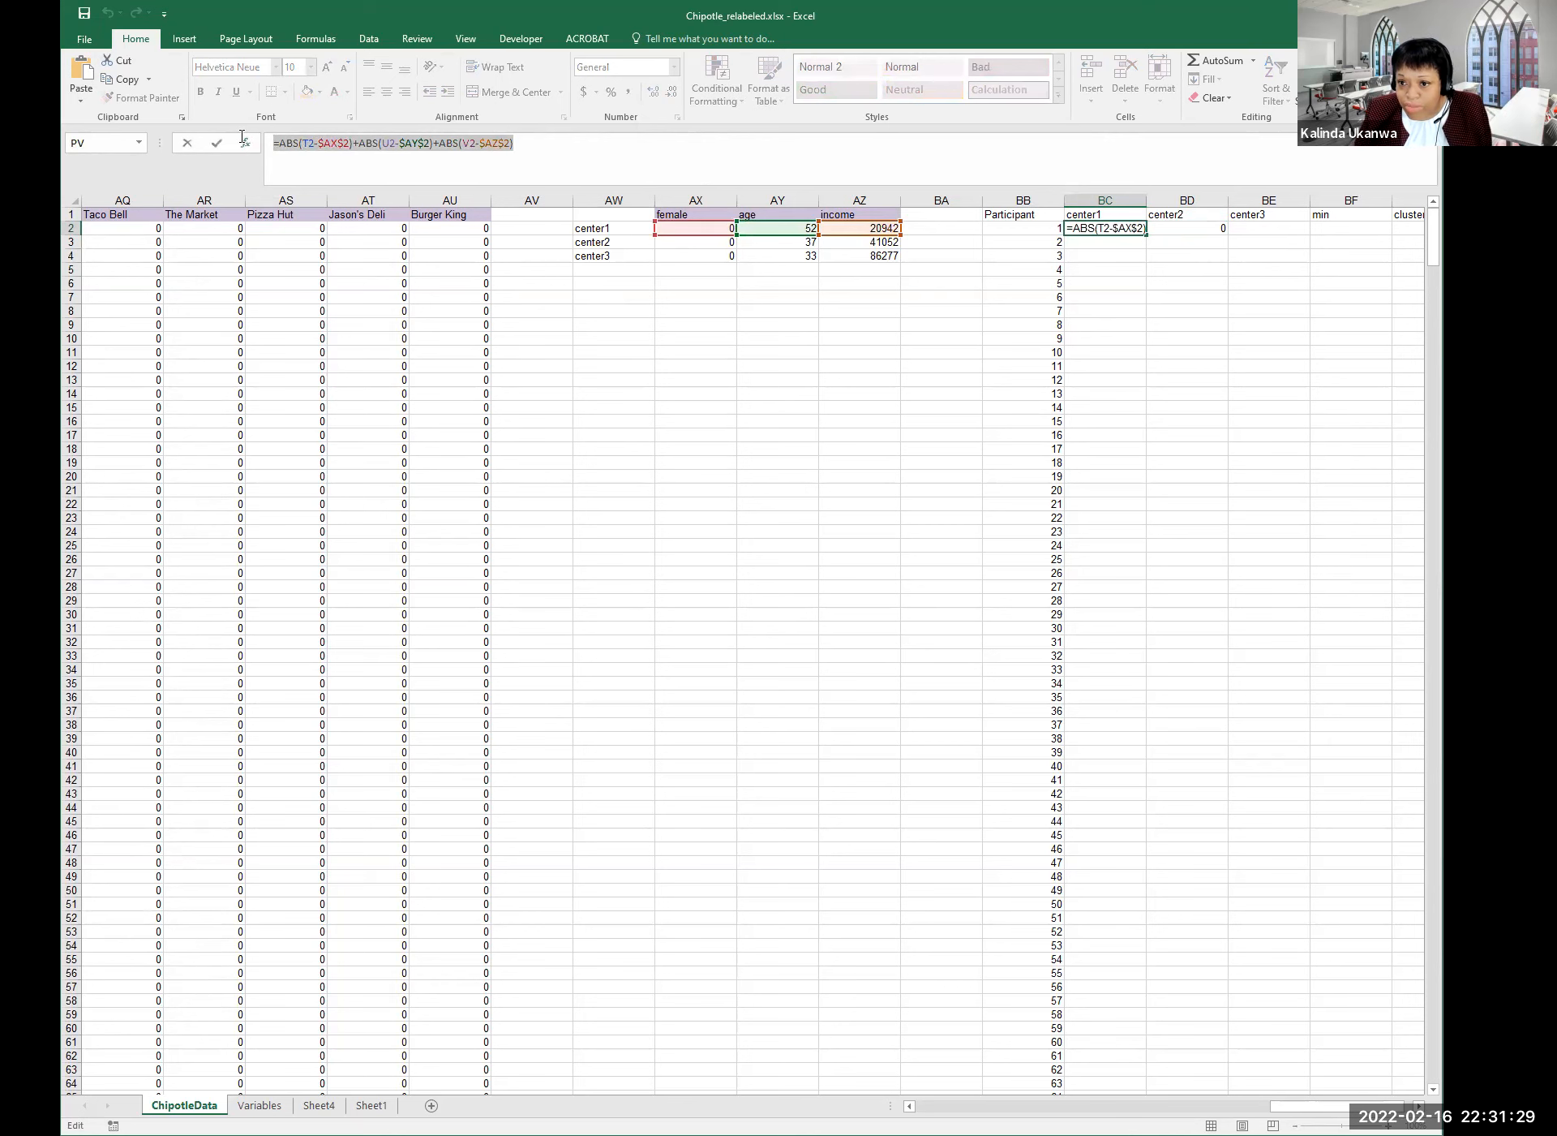
key(Tab)
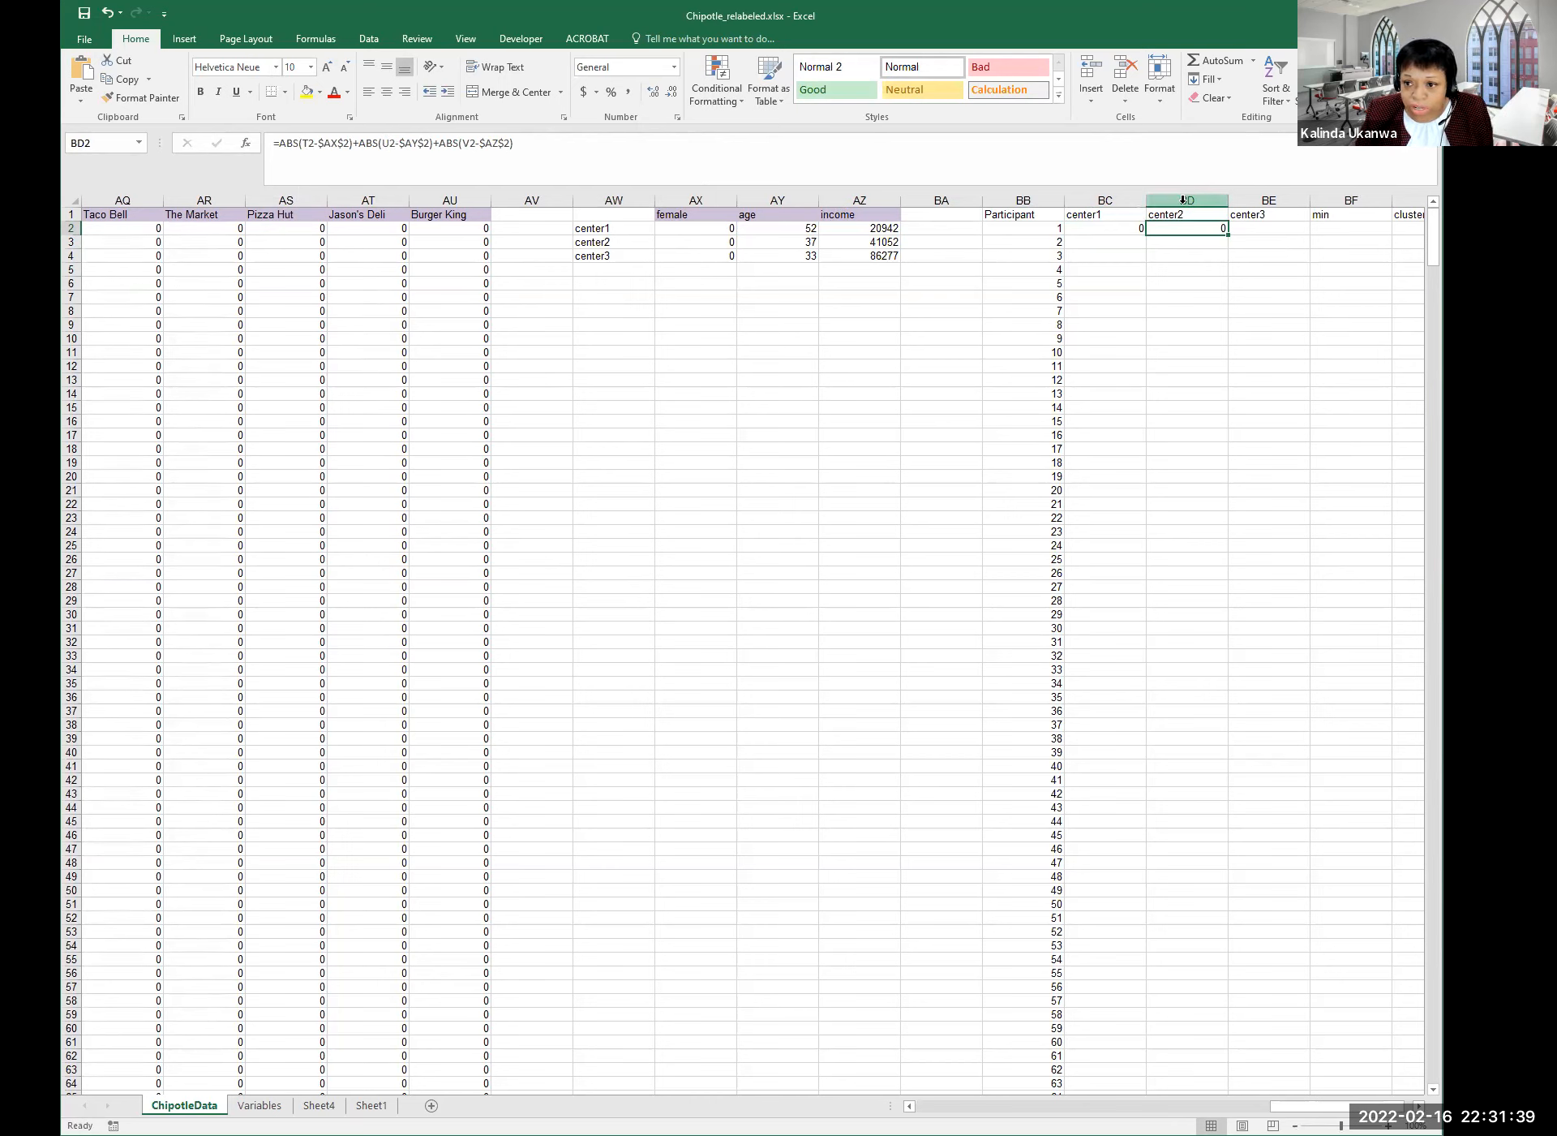
In BD2's formula, repoint the female term to center2's $AX$3.
click(1263, 229)
click(1192, 228)
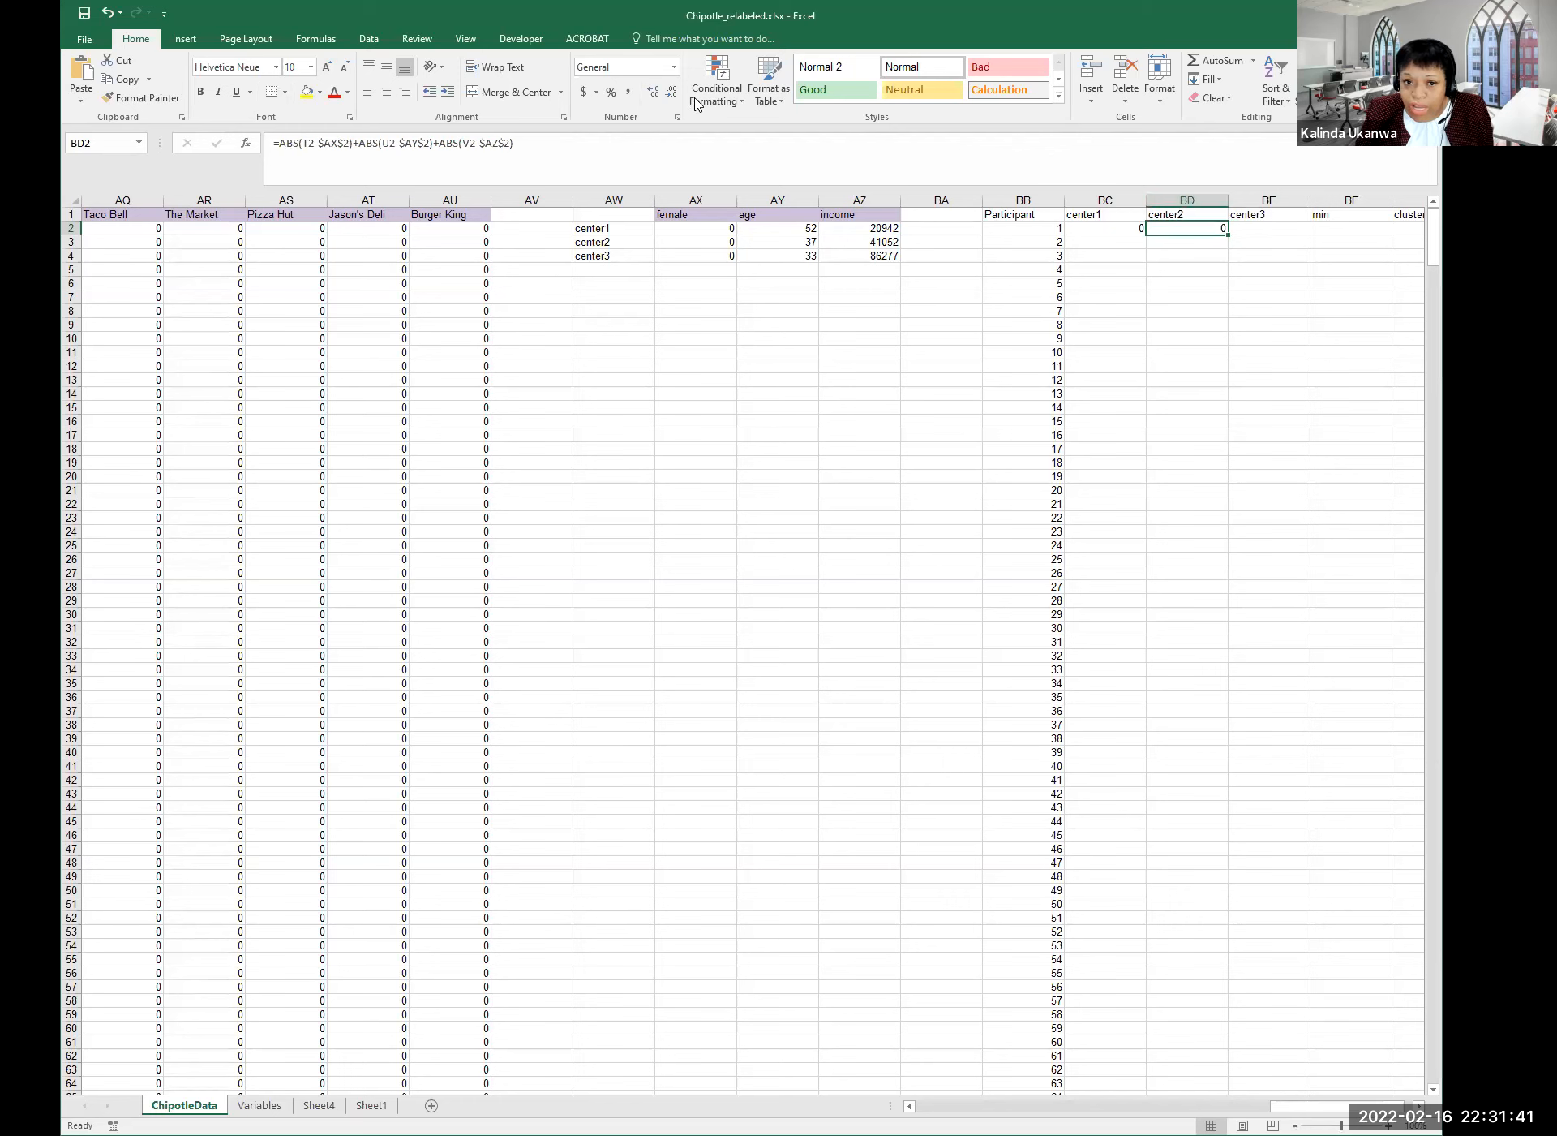
drag(573, 146, 252, 140)
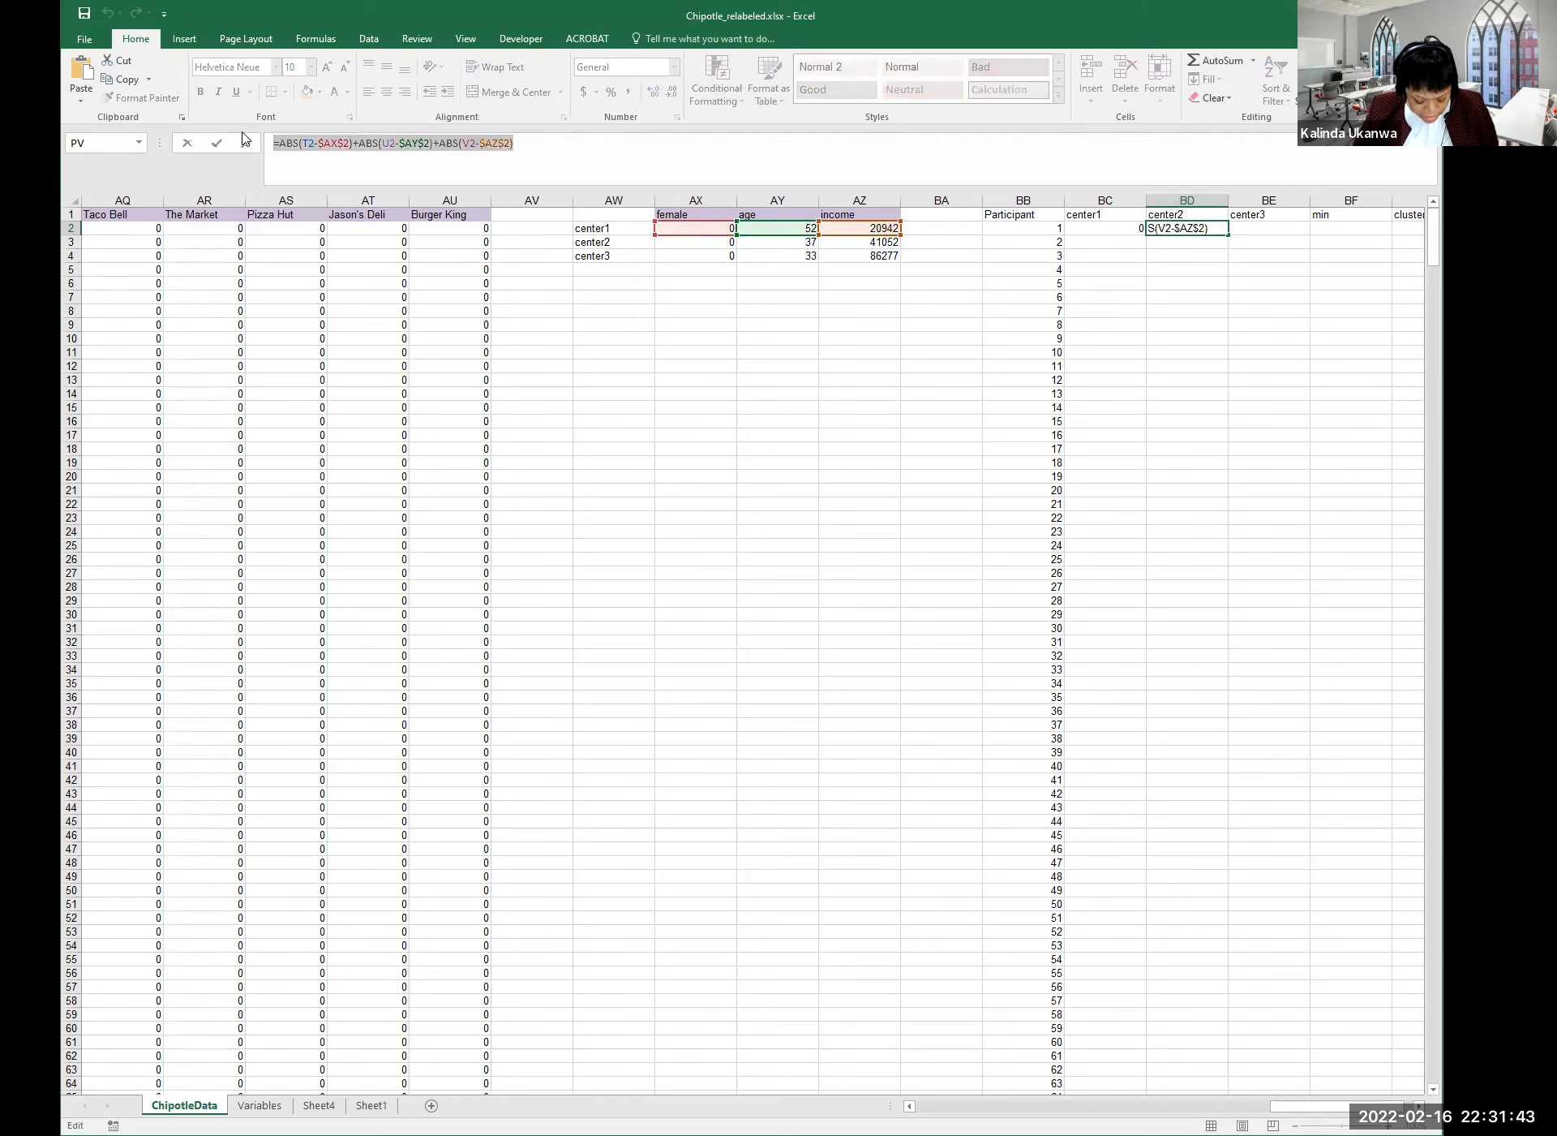
key(ctrl+v)
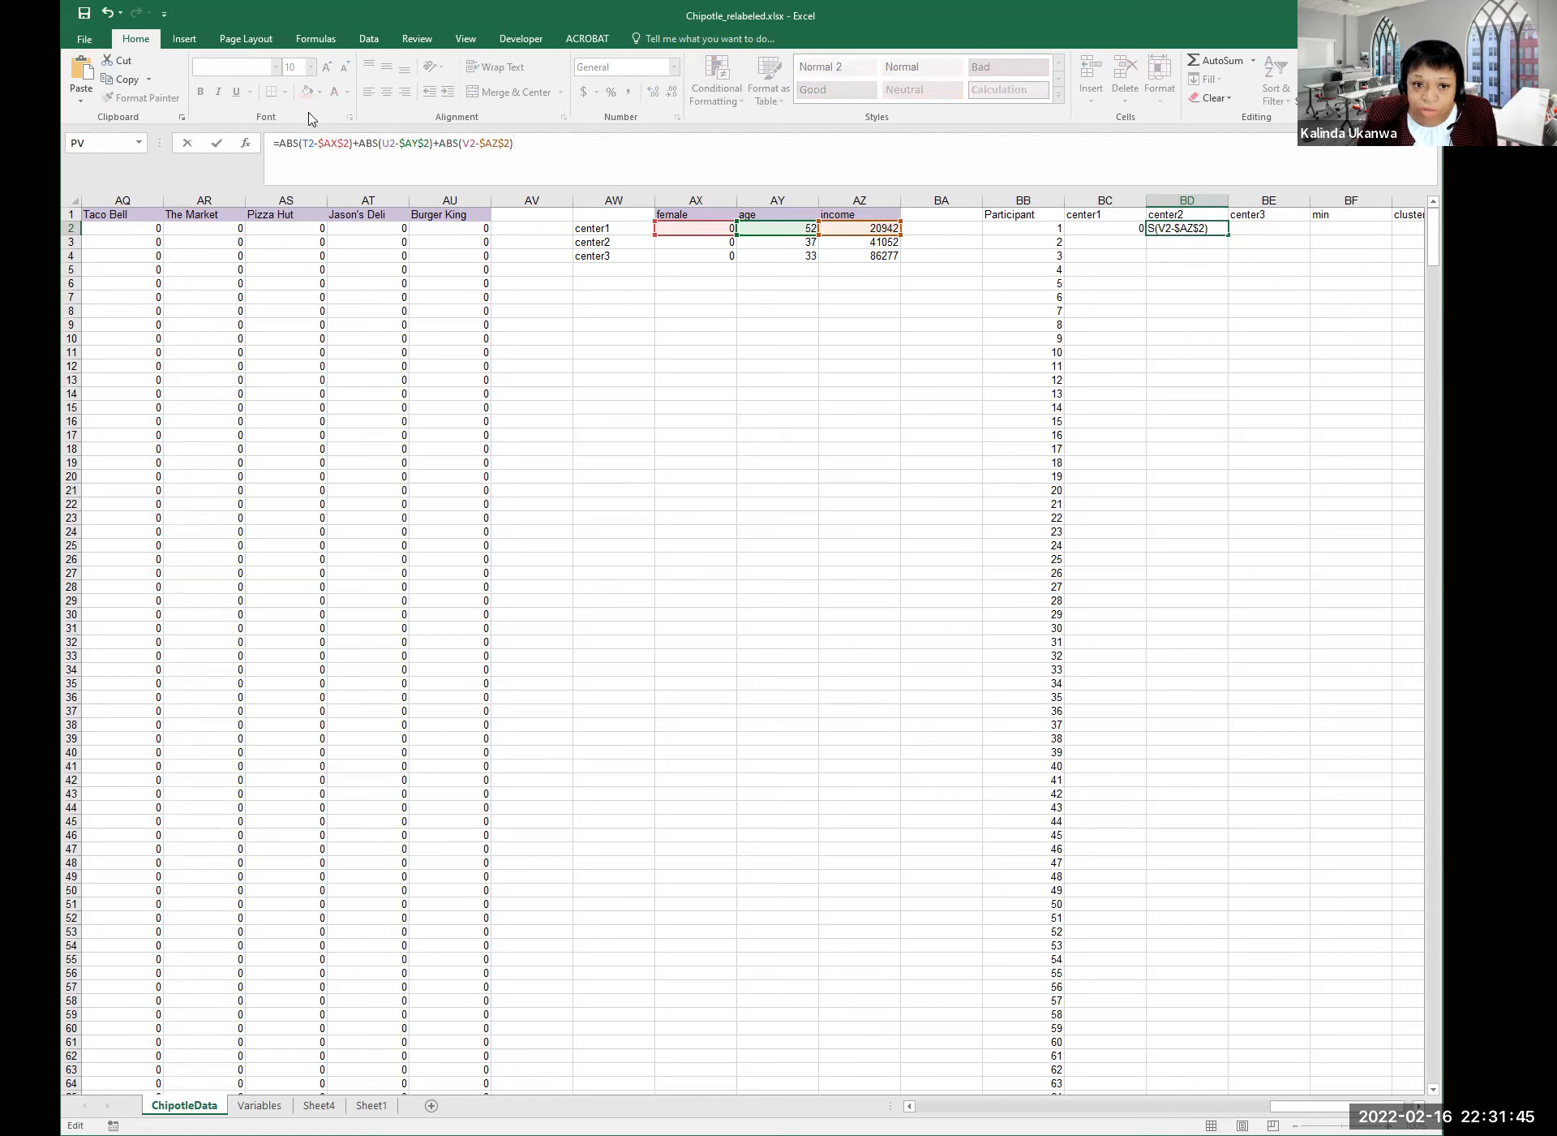
click(348, 143)
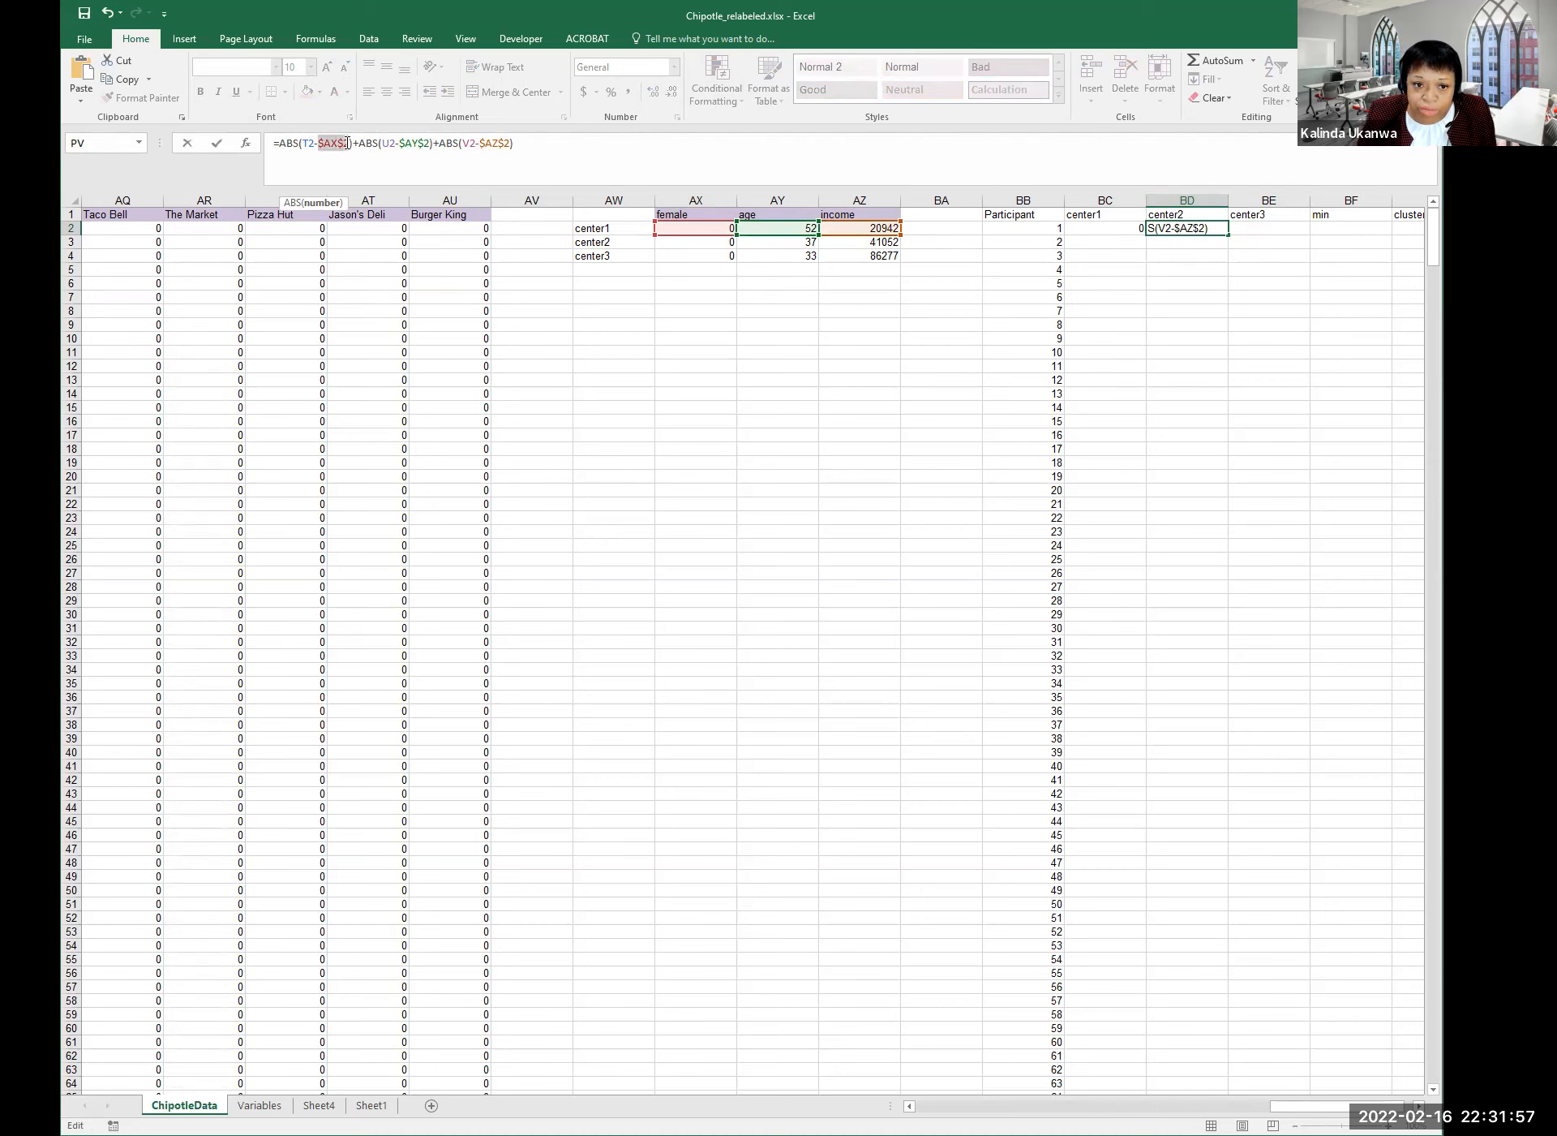
click(690, 244)
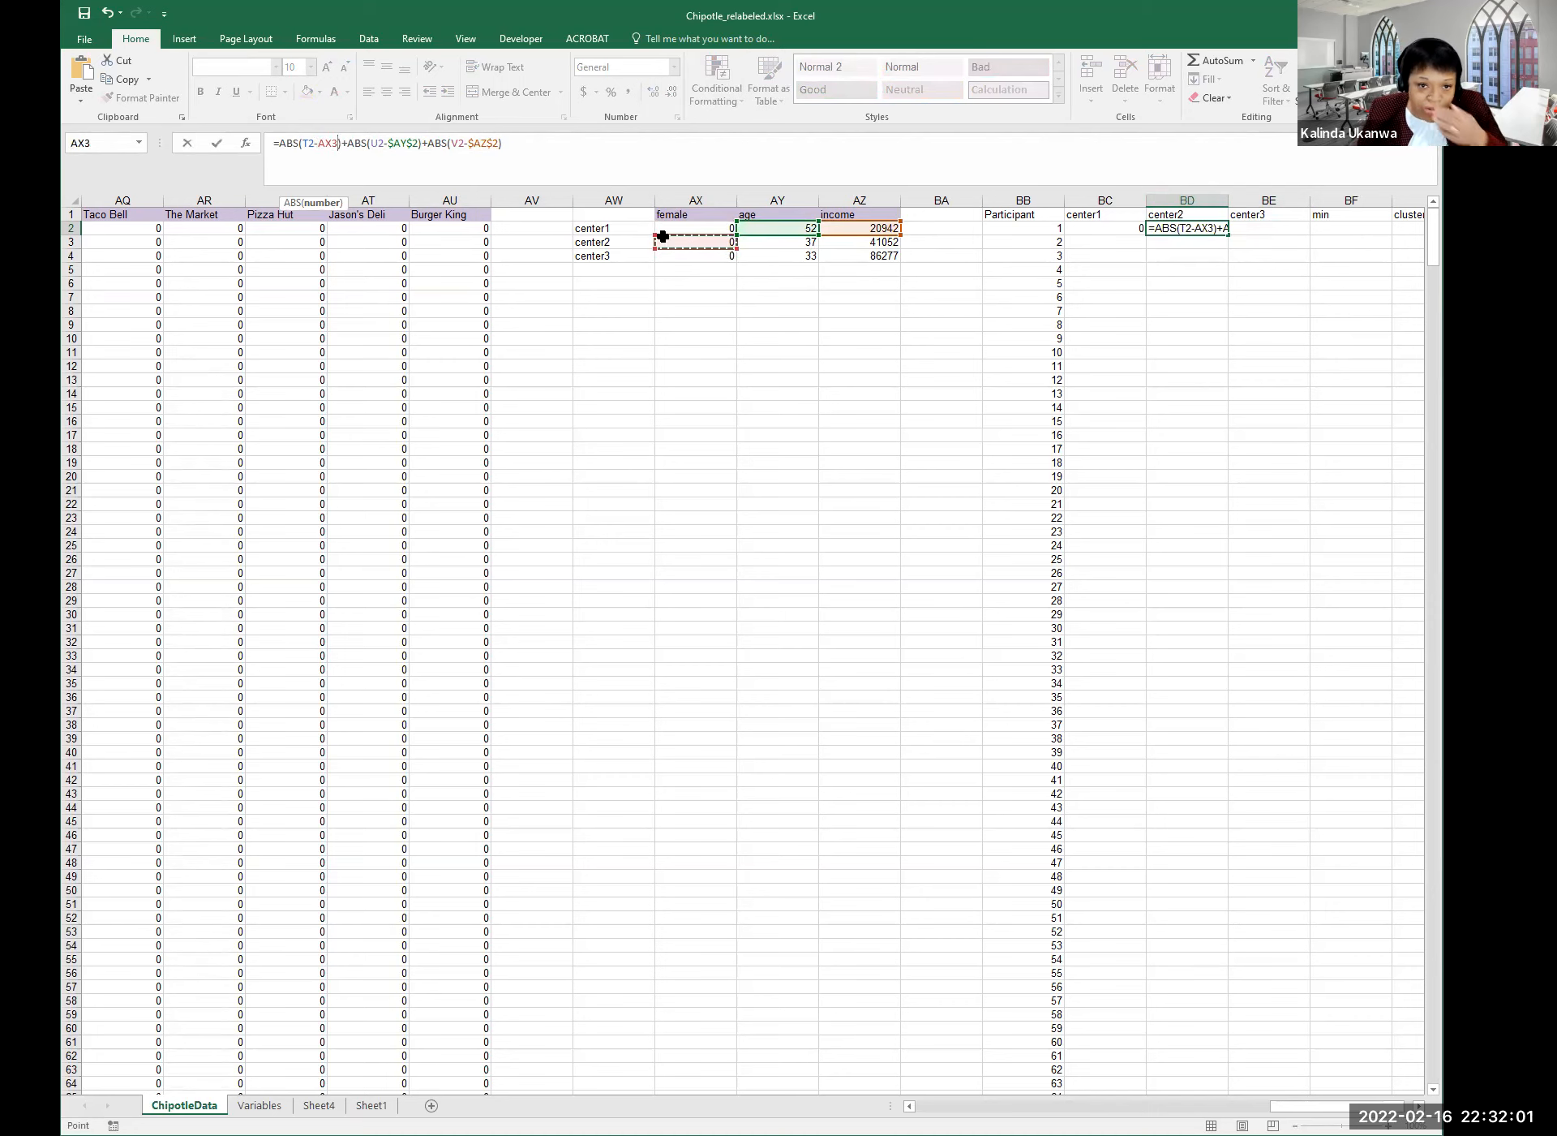
click(319, 142)
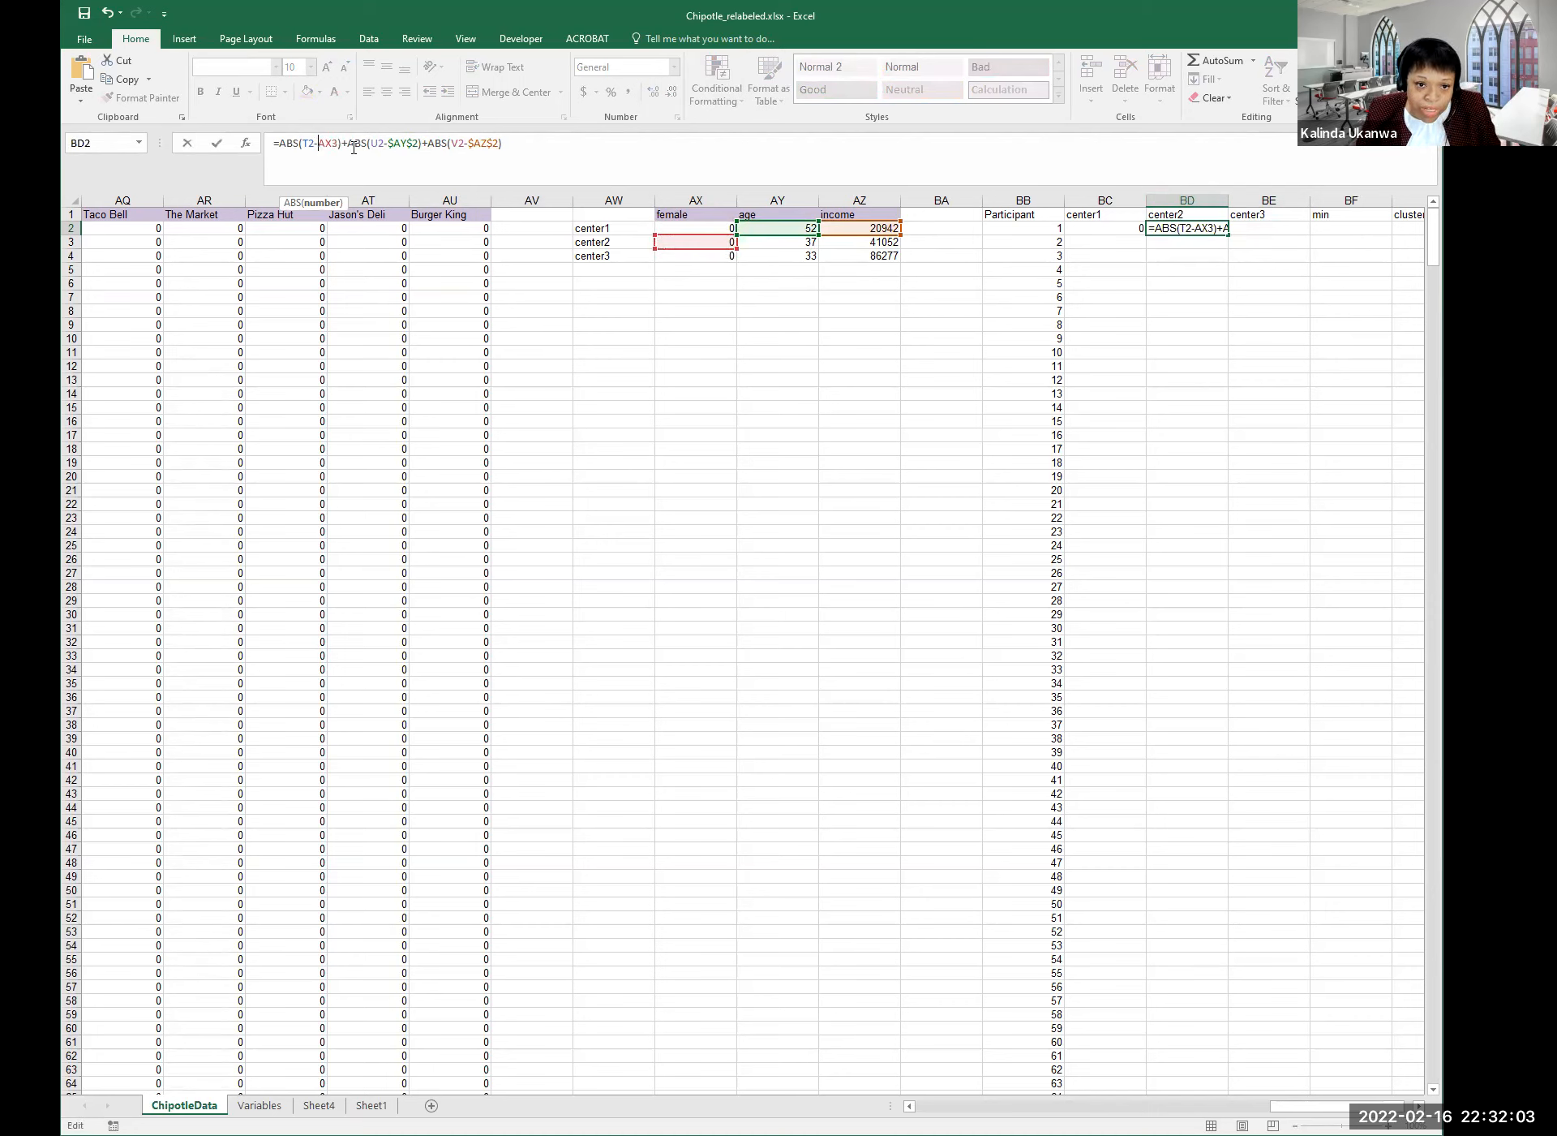
text($)
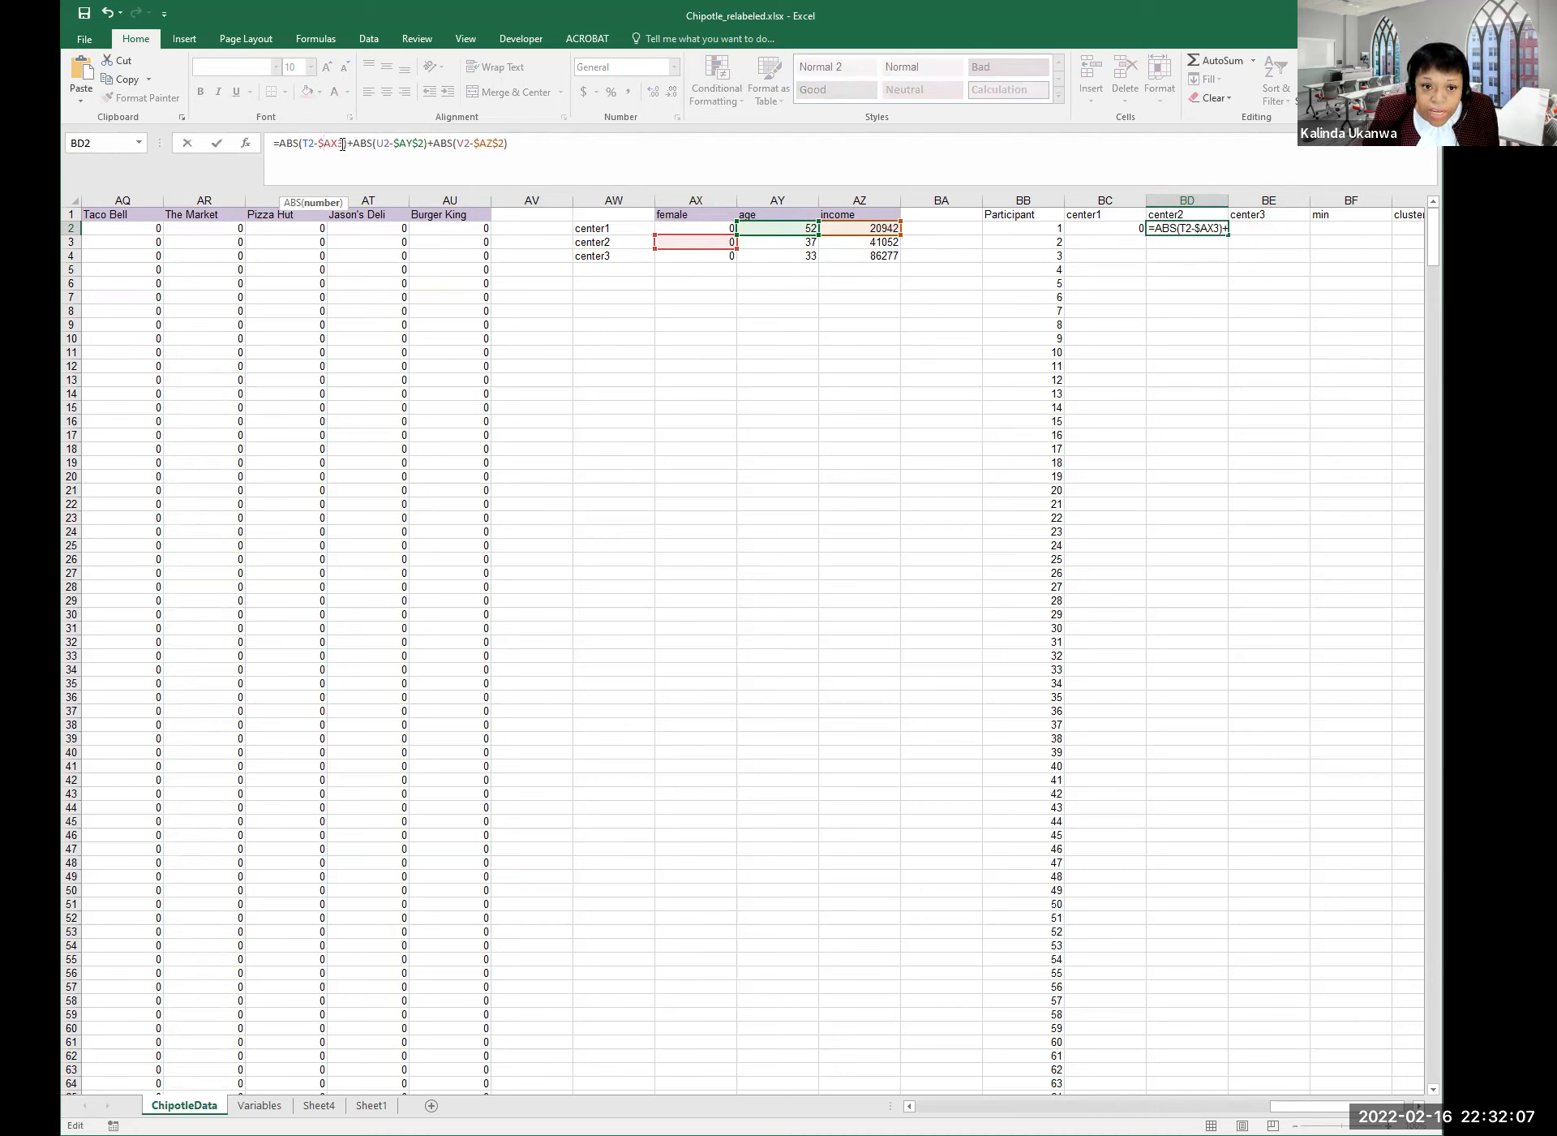
click(340, 143)
text($)
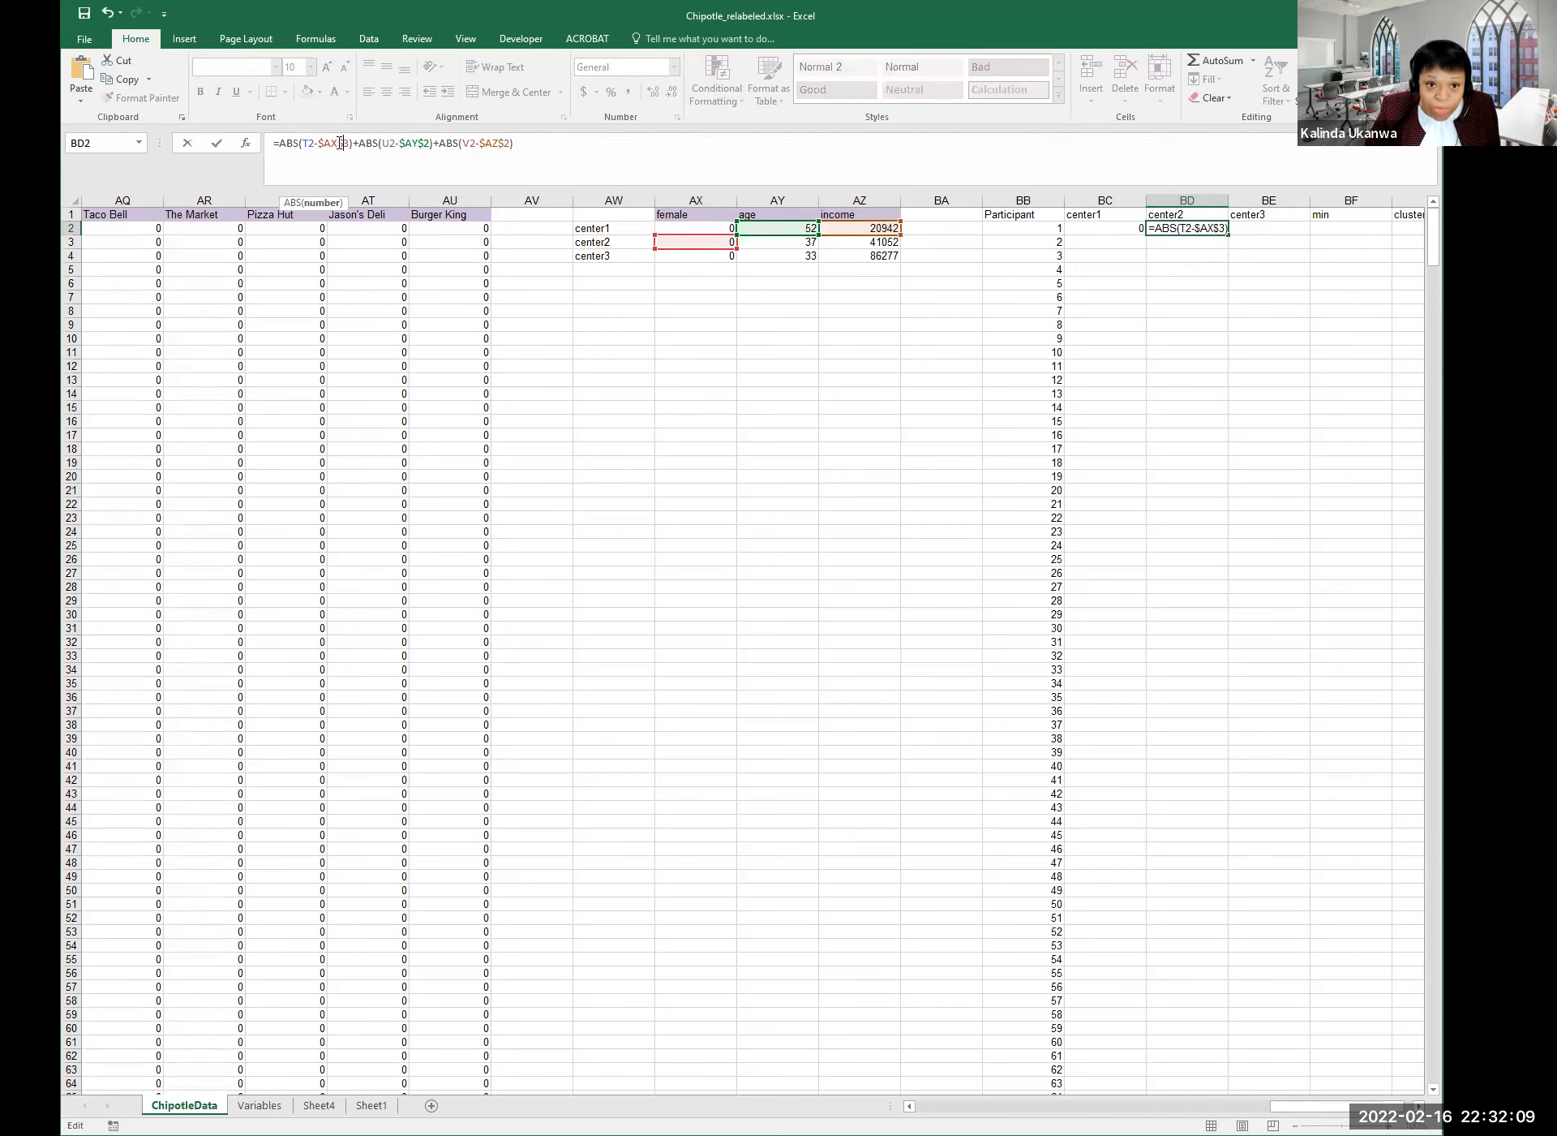
Repoint the age term of BD2's formula to center2's AY3 as an absolute reference.
click(433, 143)
double_click(426, 143)
click(787, 238)
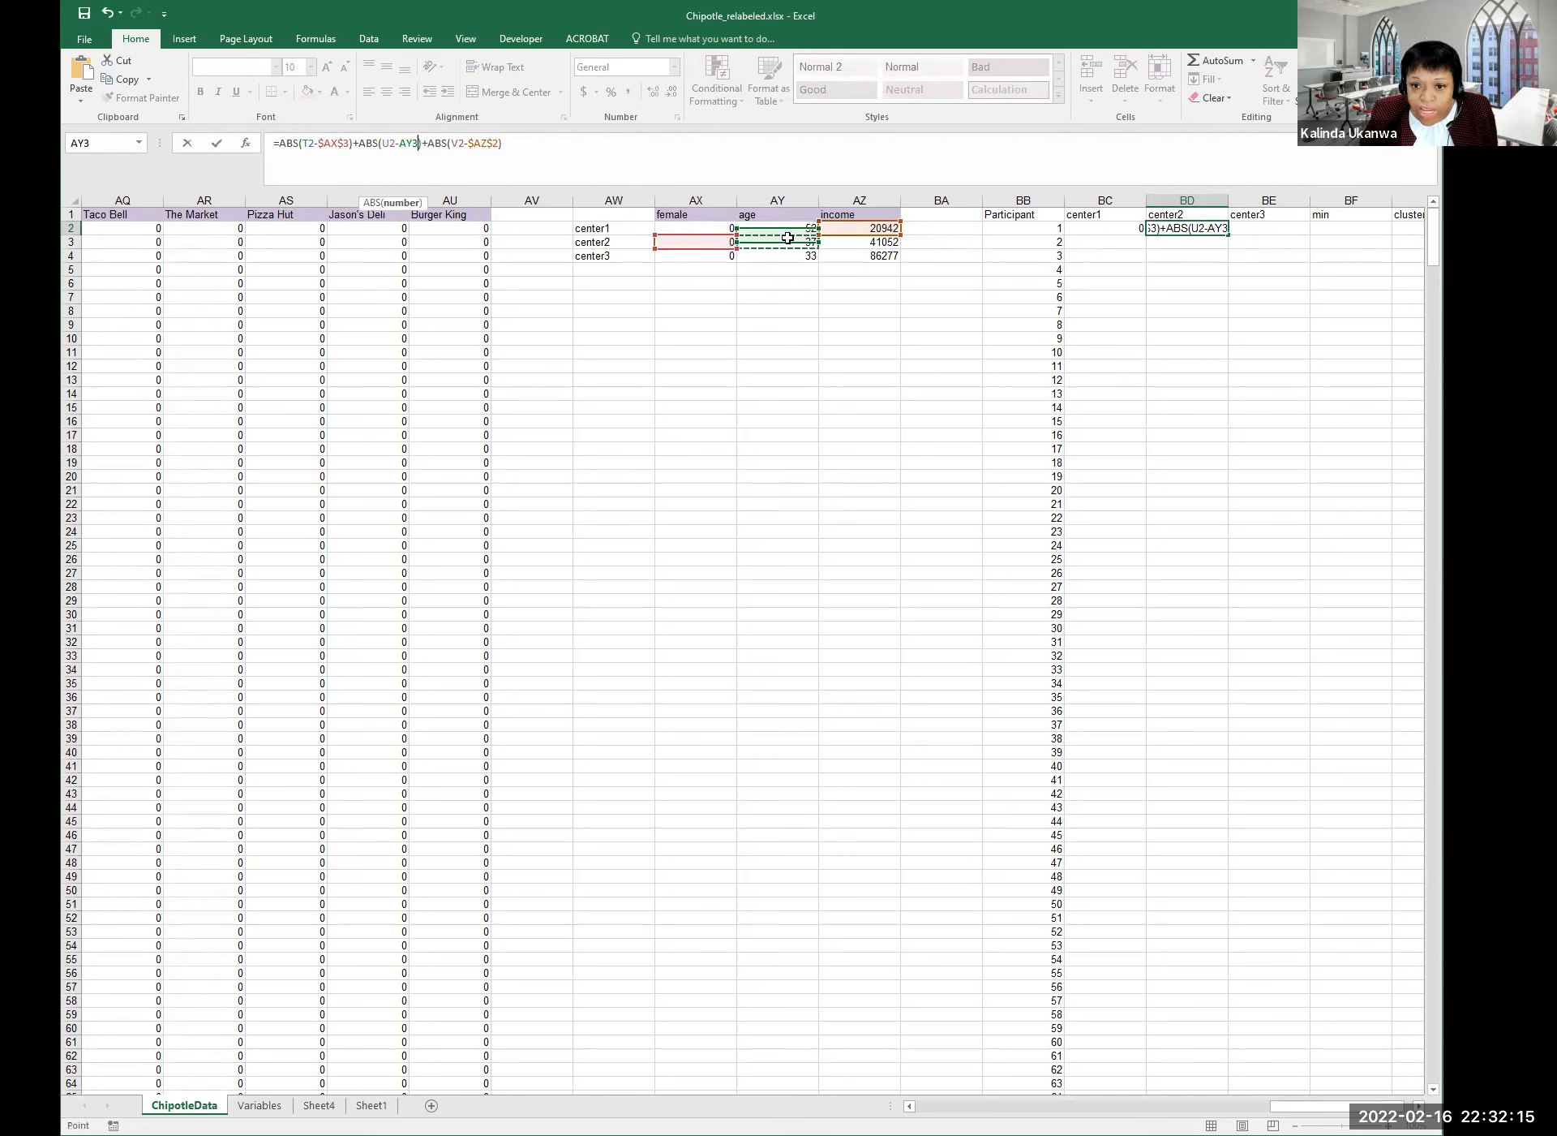
click(400, 143)
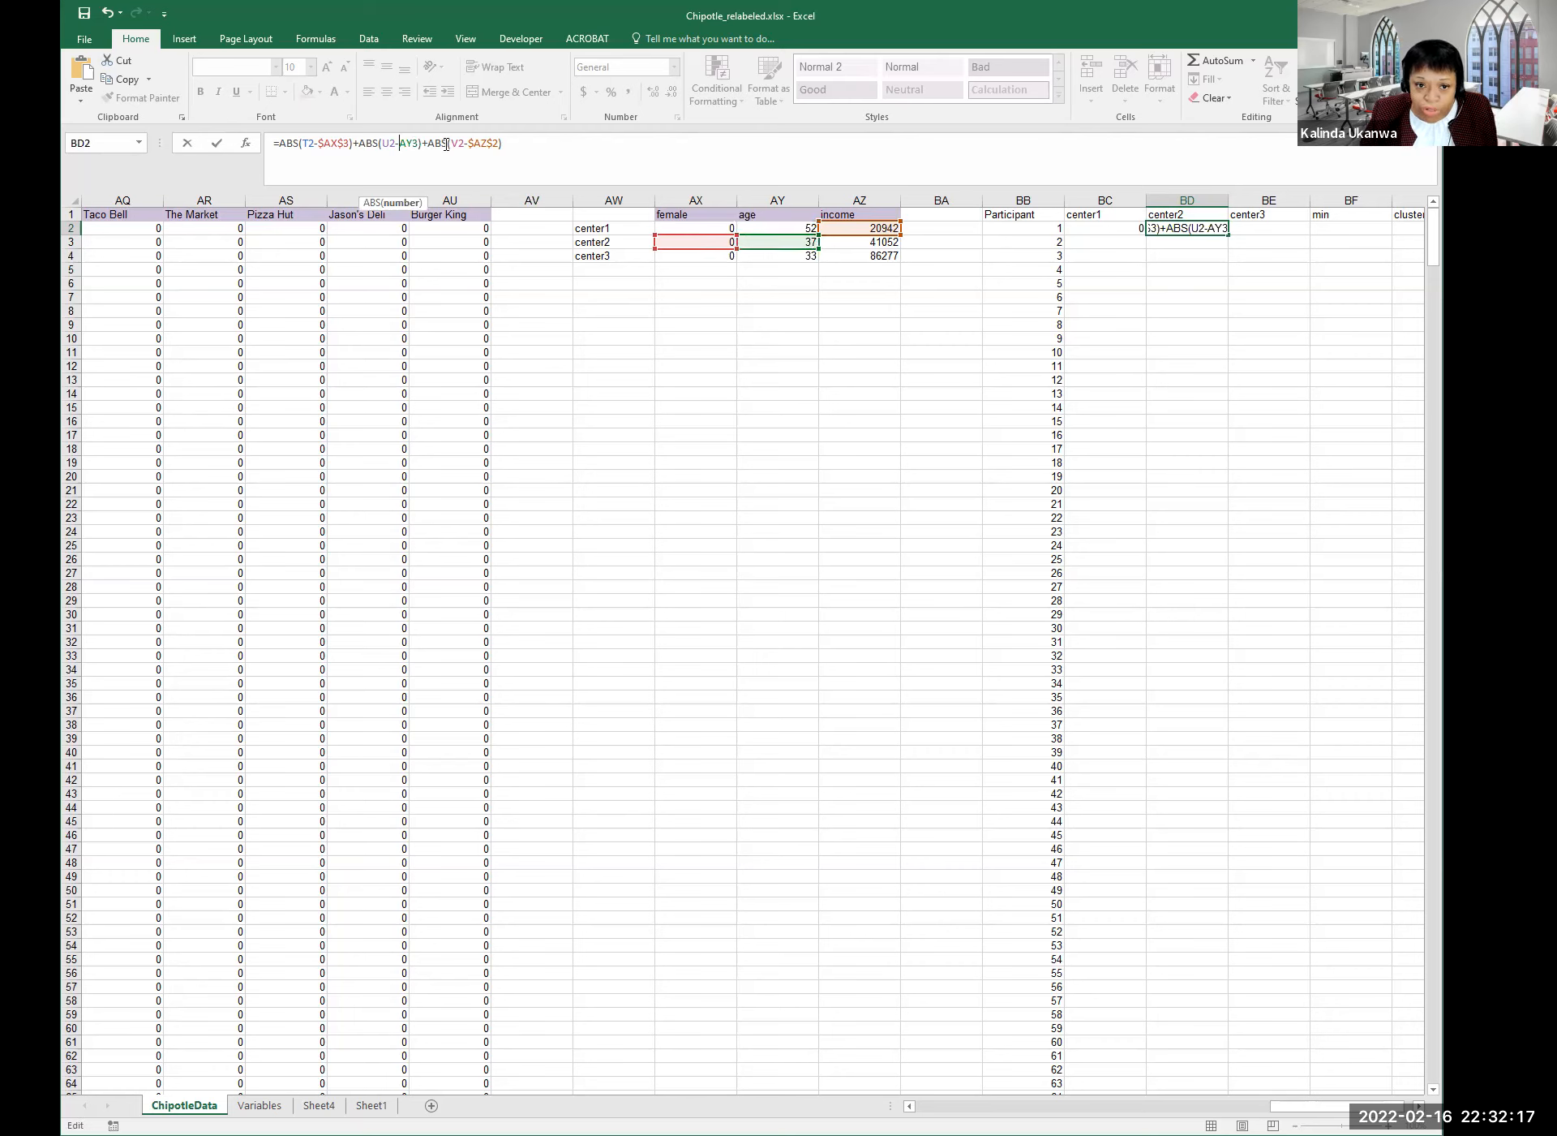
text($AX)
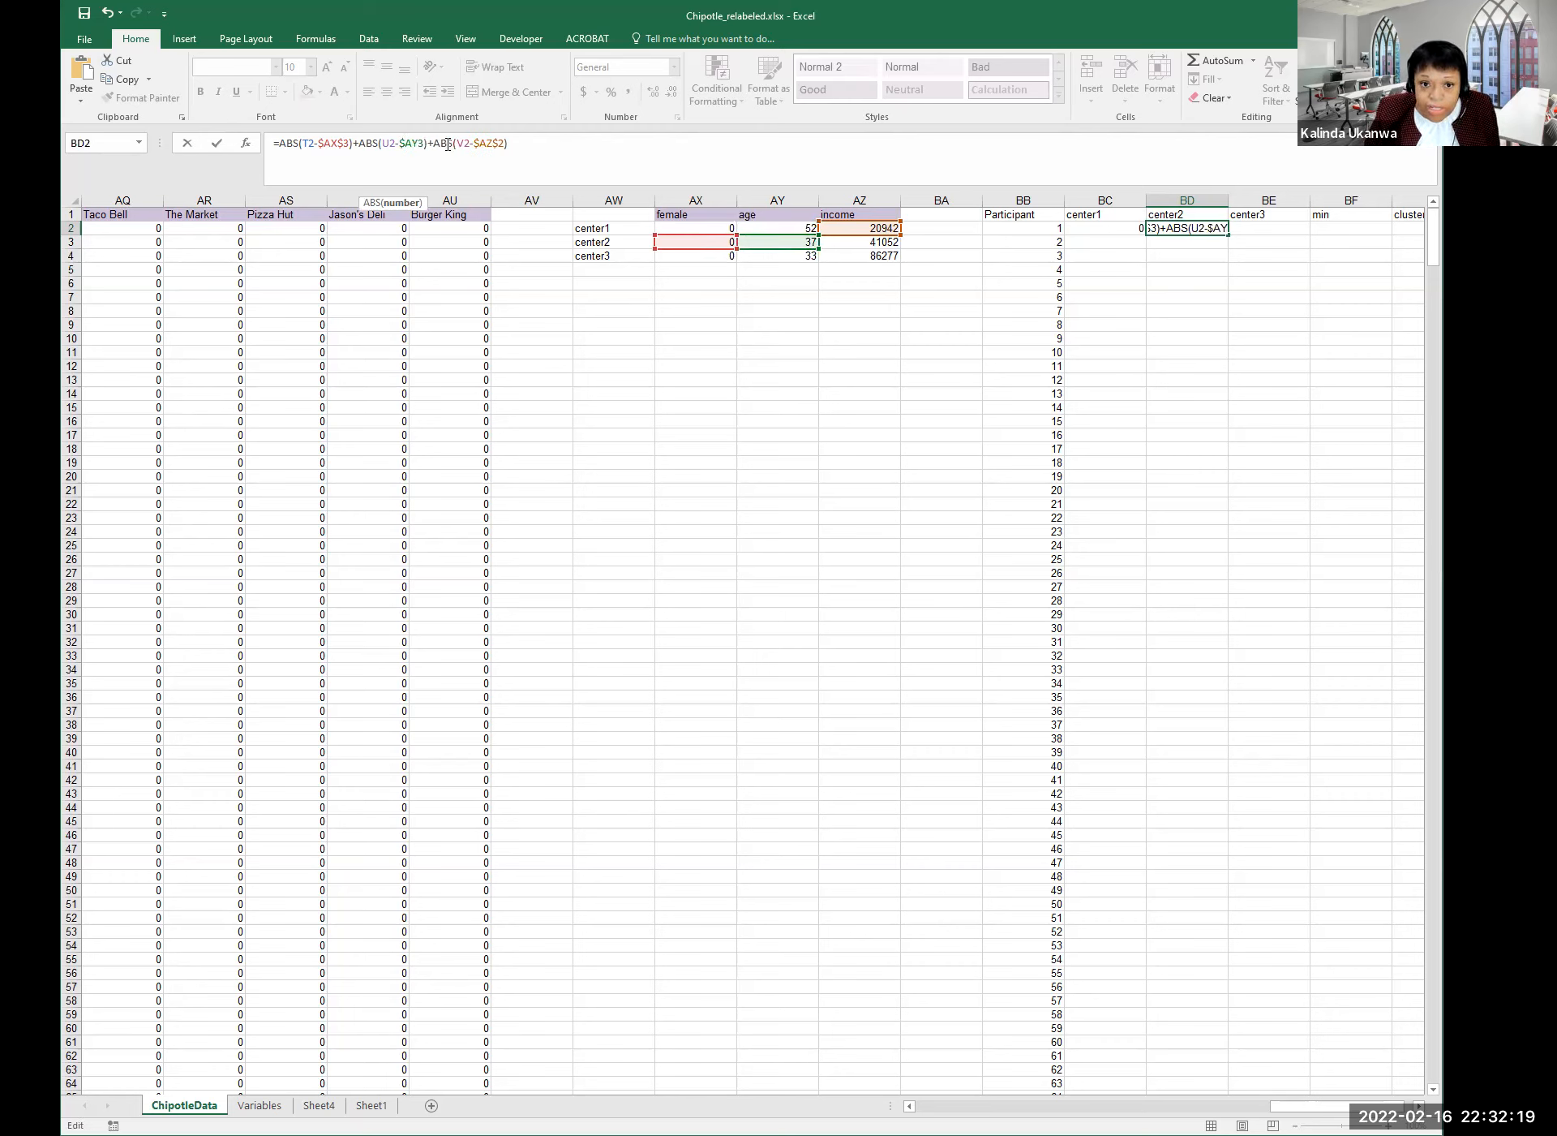
text($)
Change the income term to $AZ$3 and enter BD2's formula, giving 20125.
drag(480, 143, 511, 146)
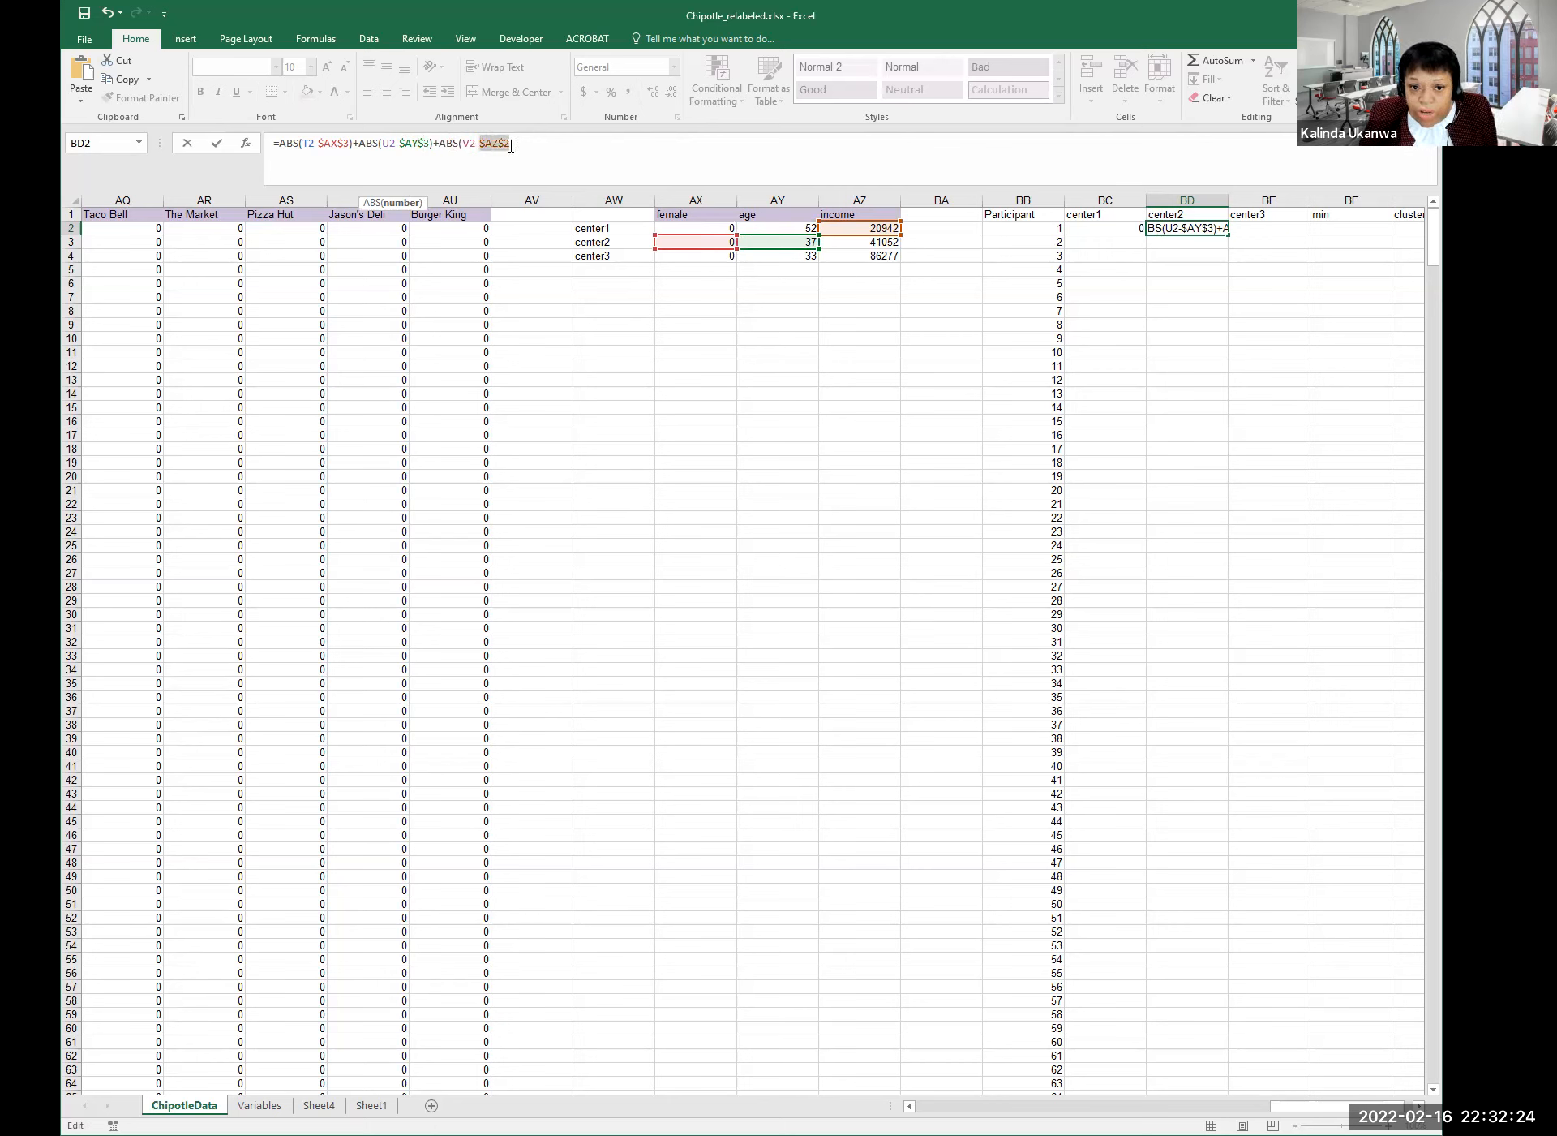
click(867, 242)
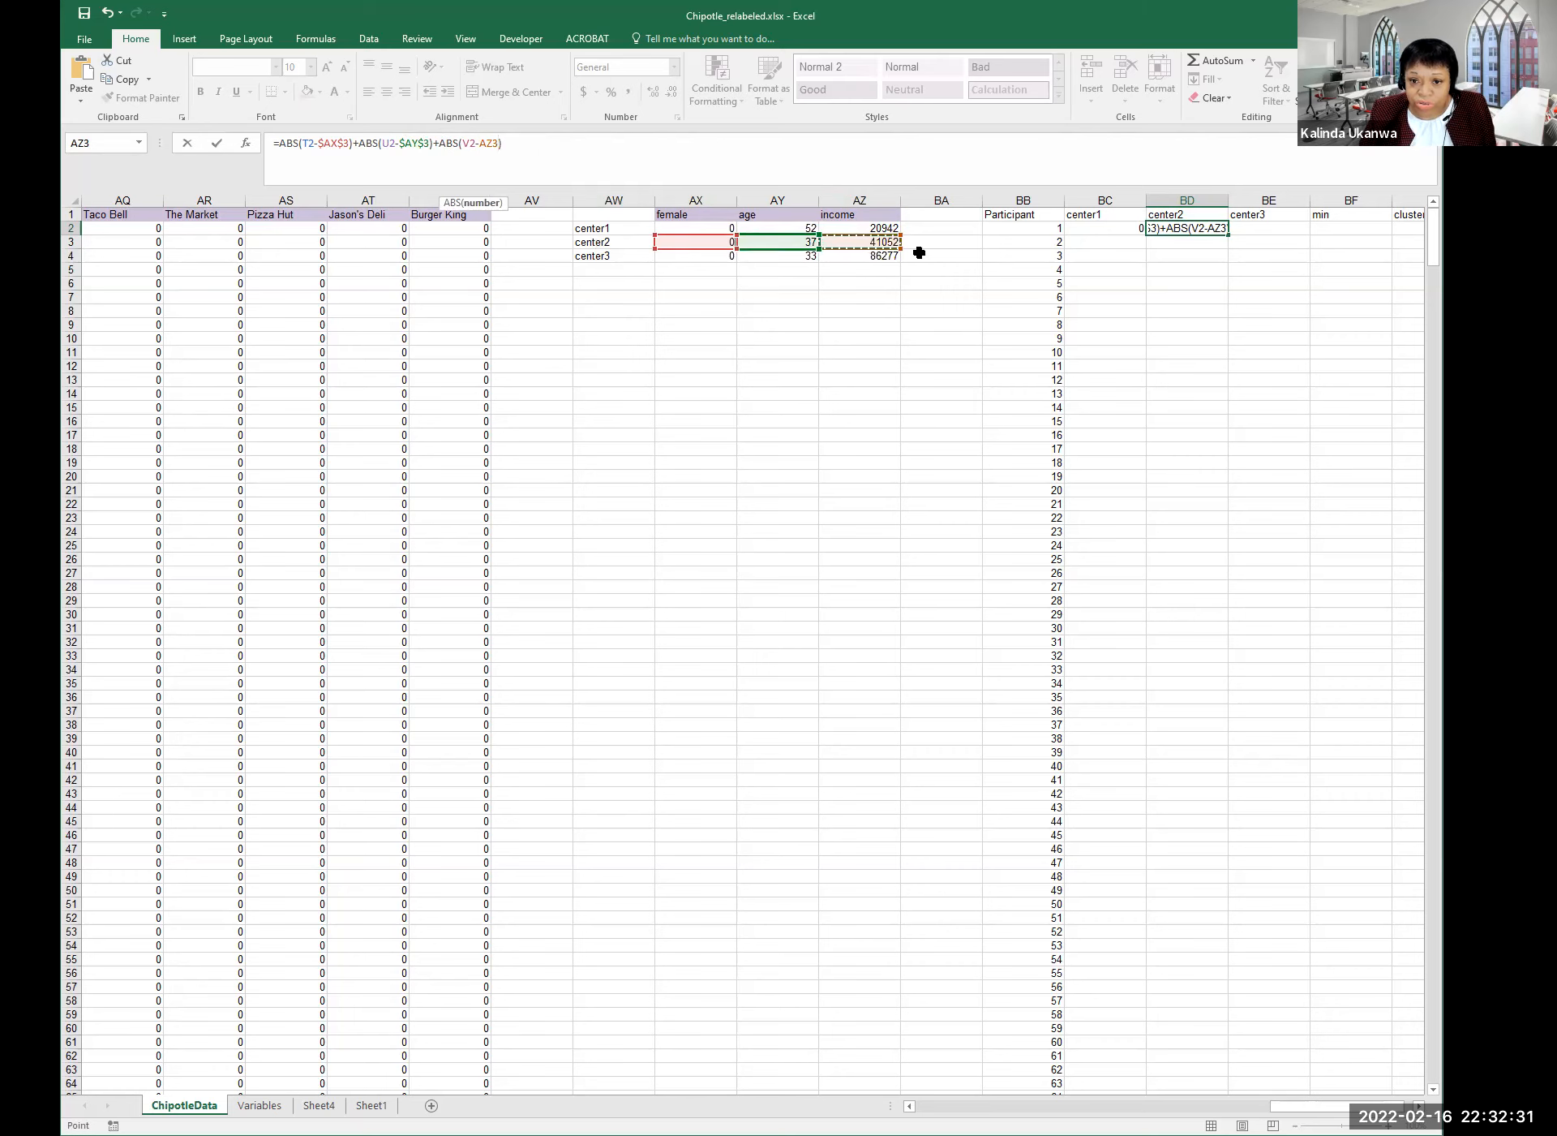
click(482, 143)
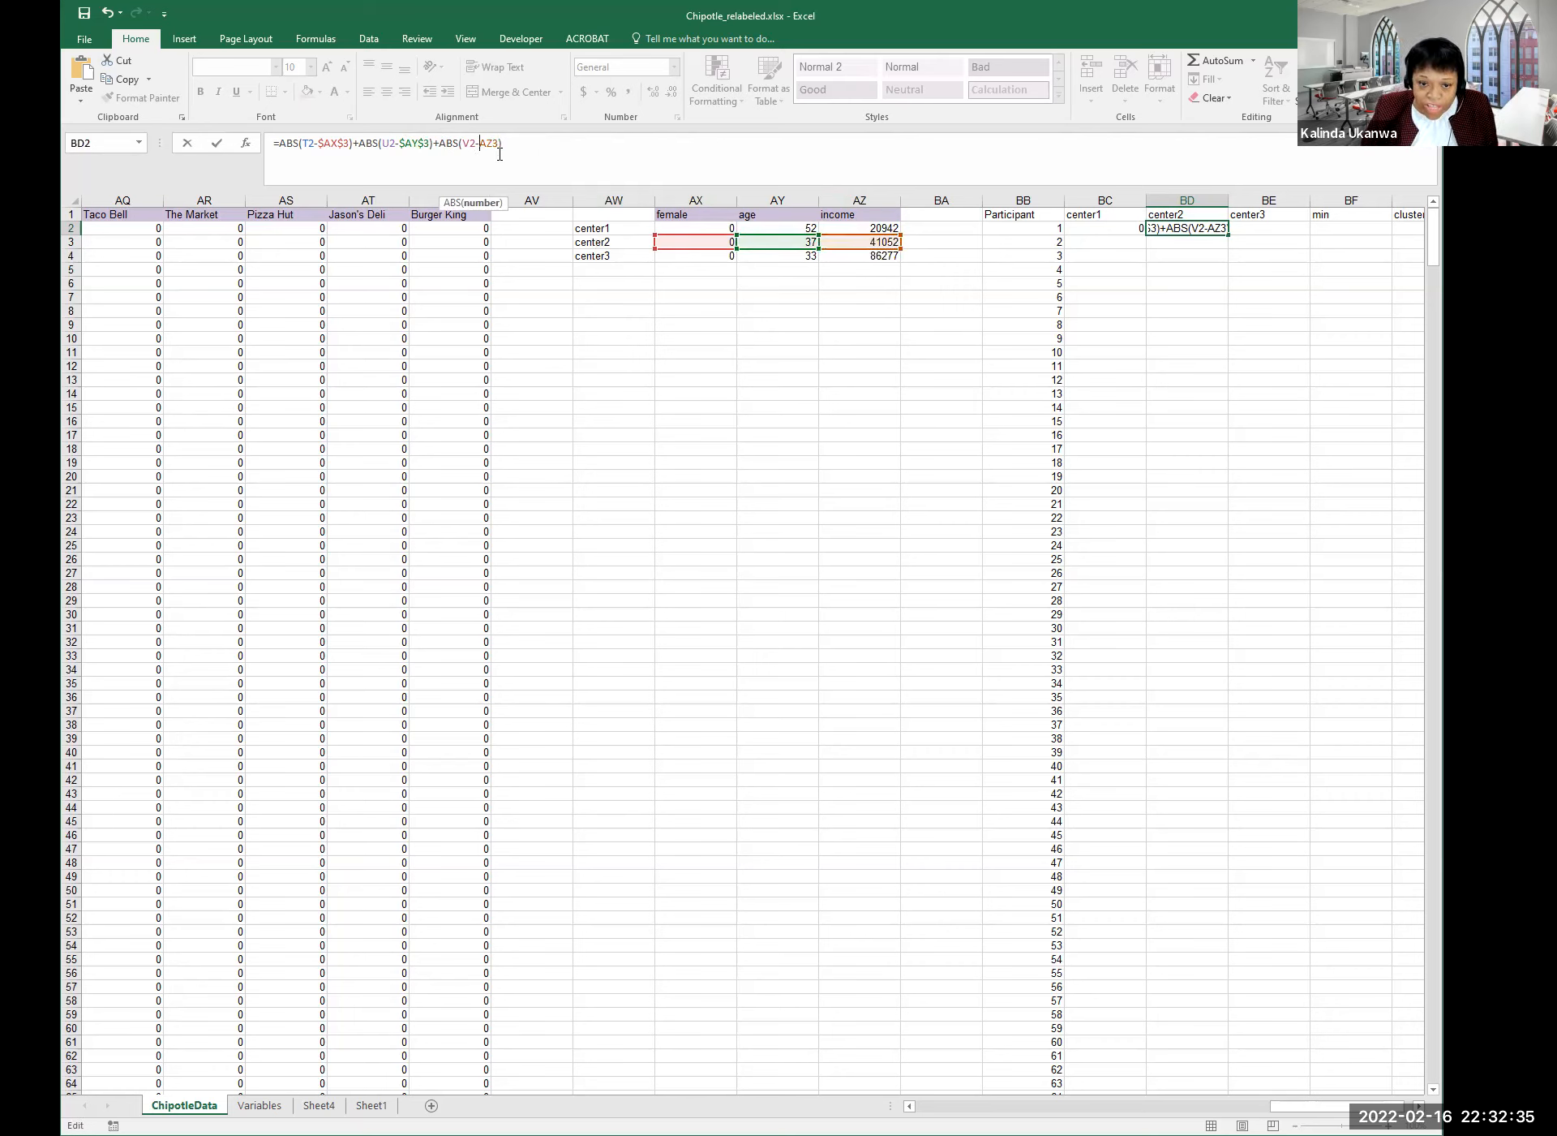
text($)
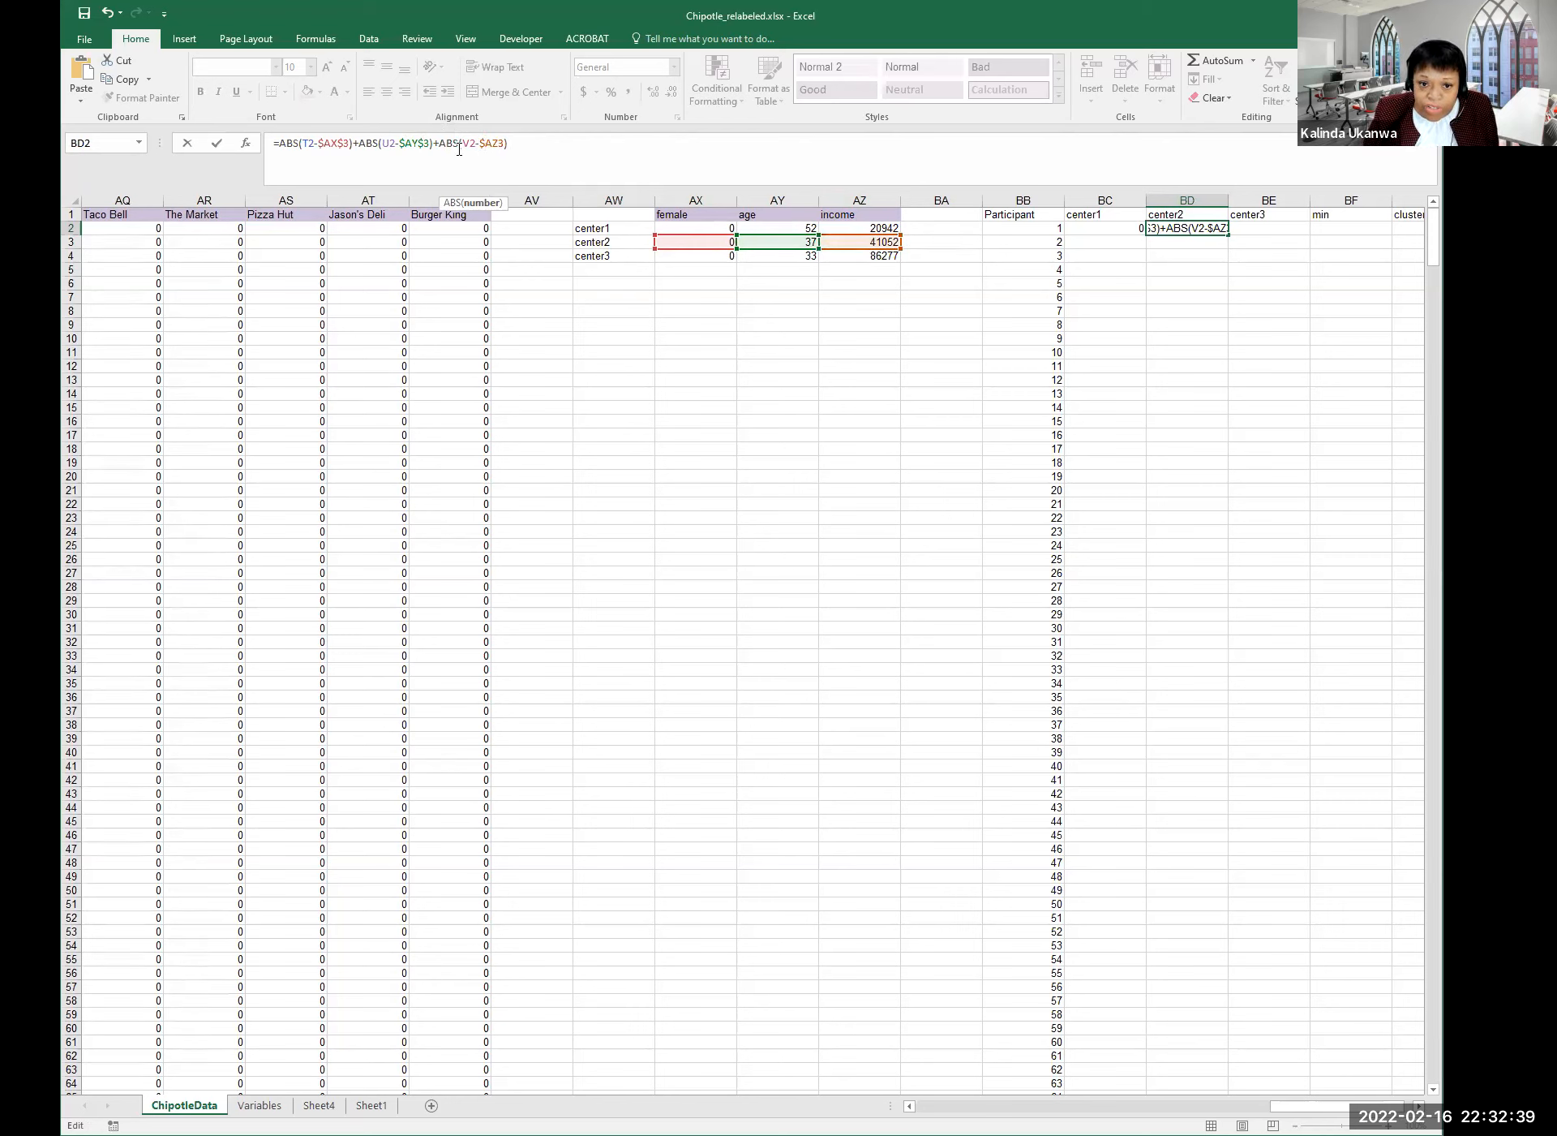
click(500, 143)
text($)
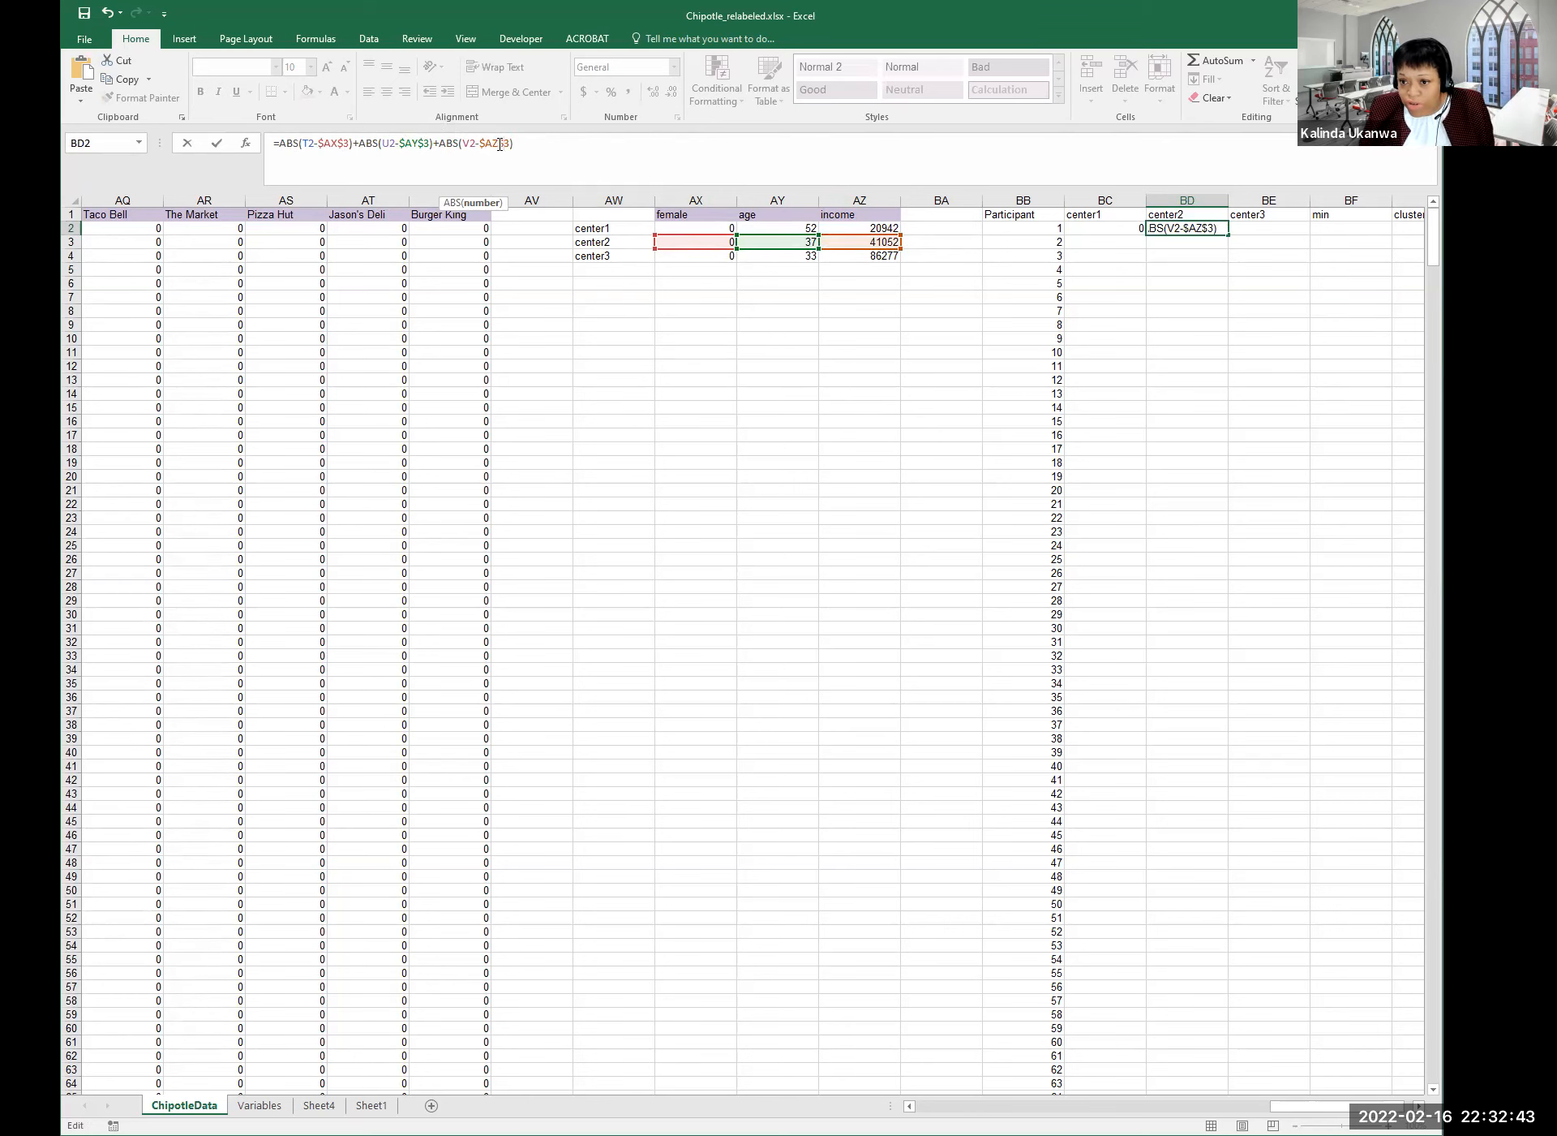
key(Return)
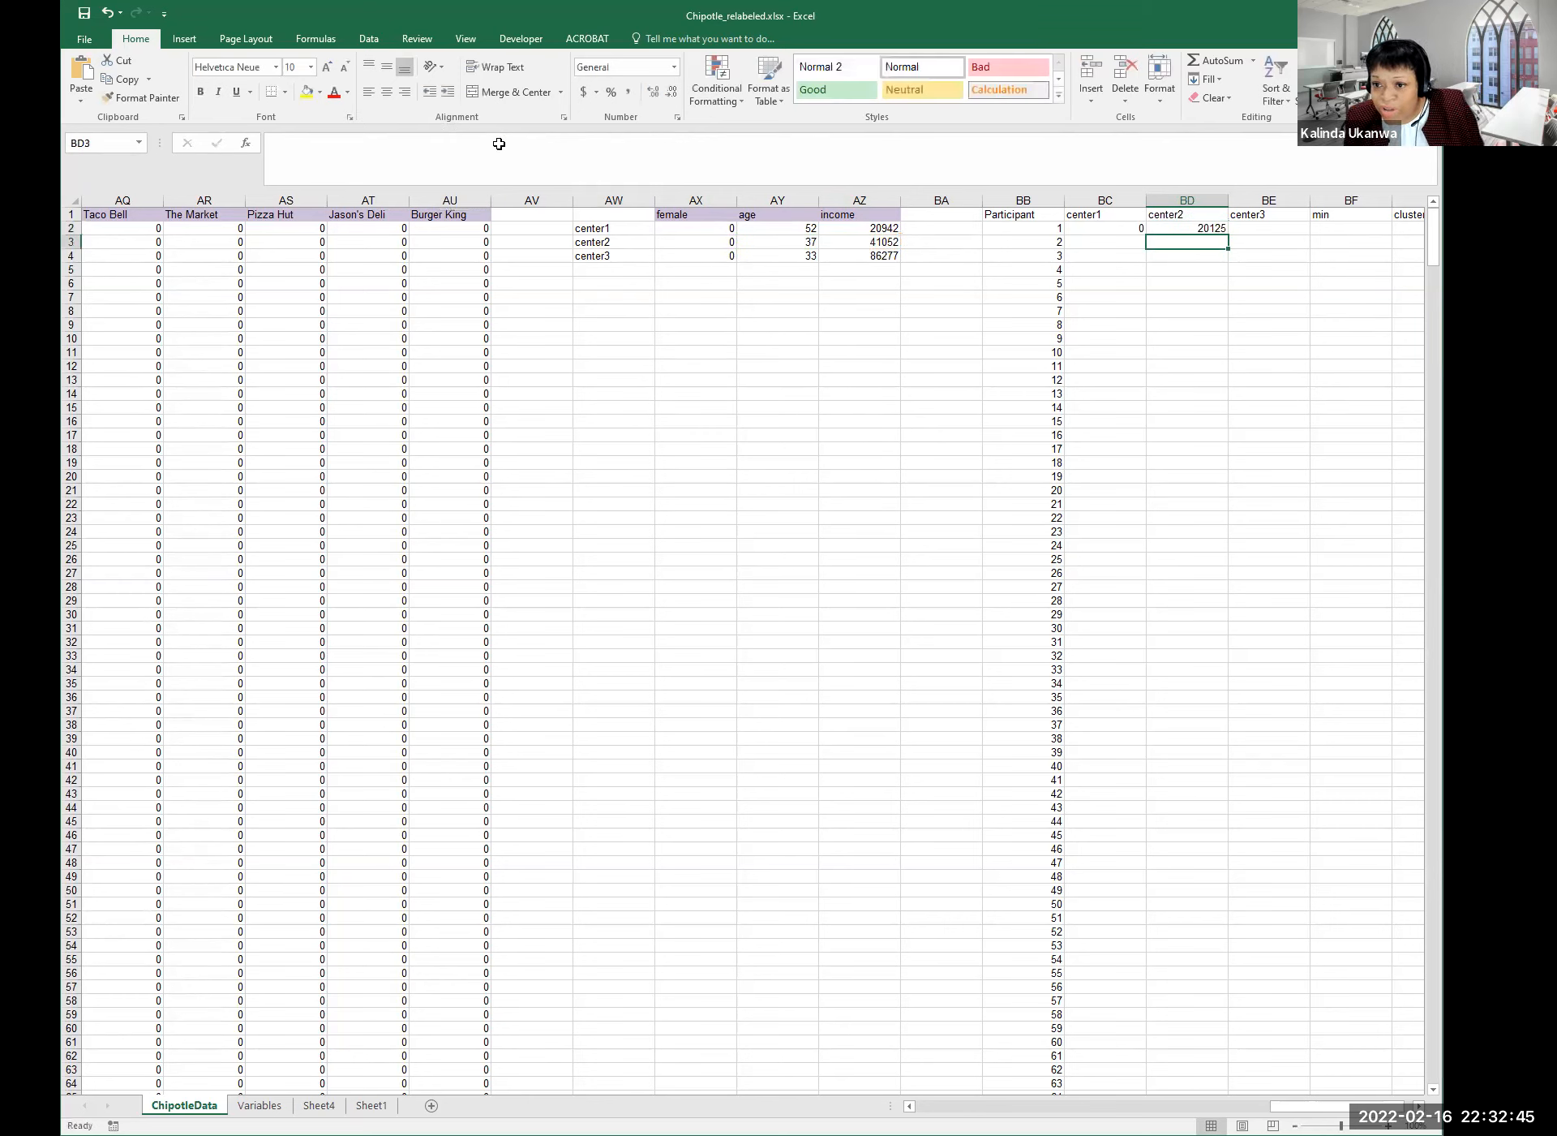
key(Up)
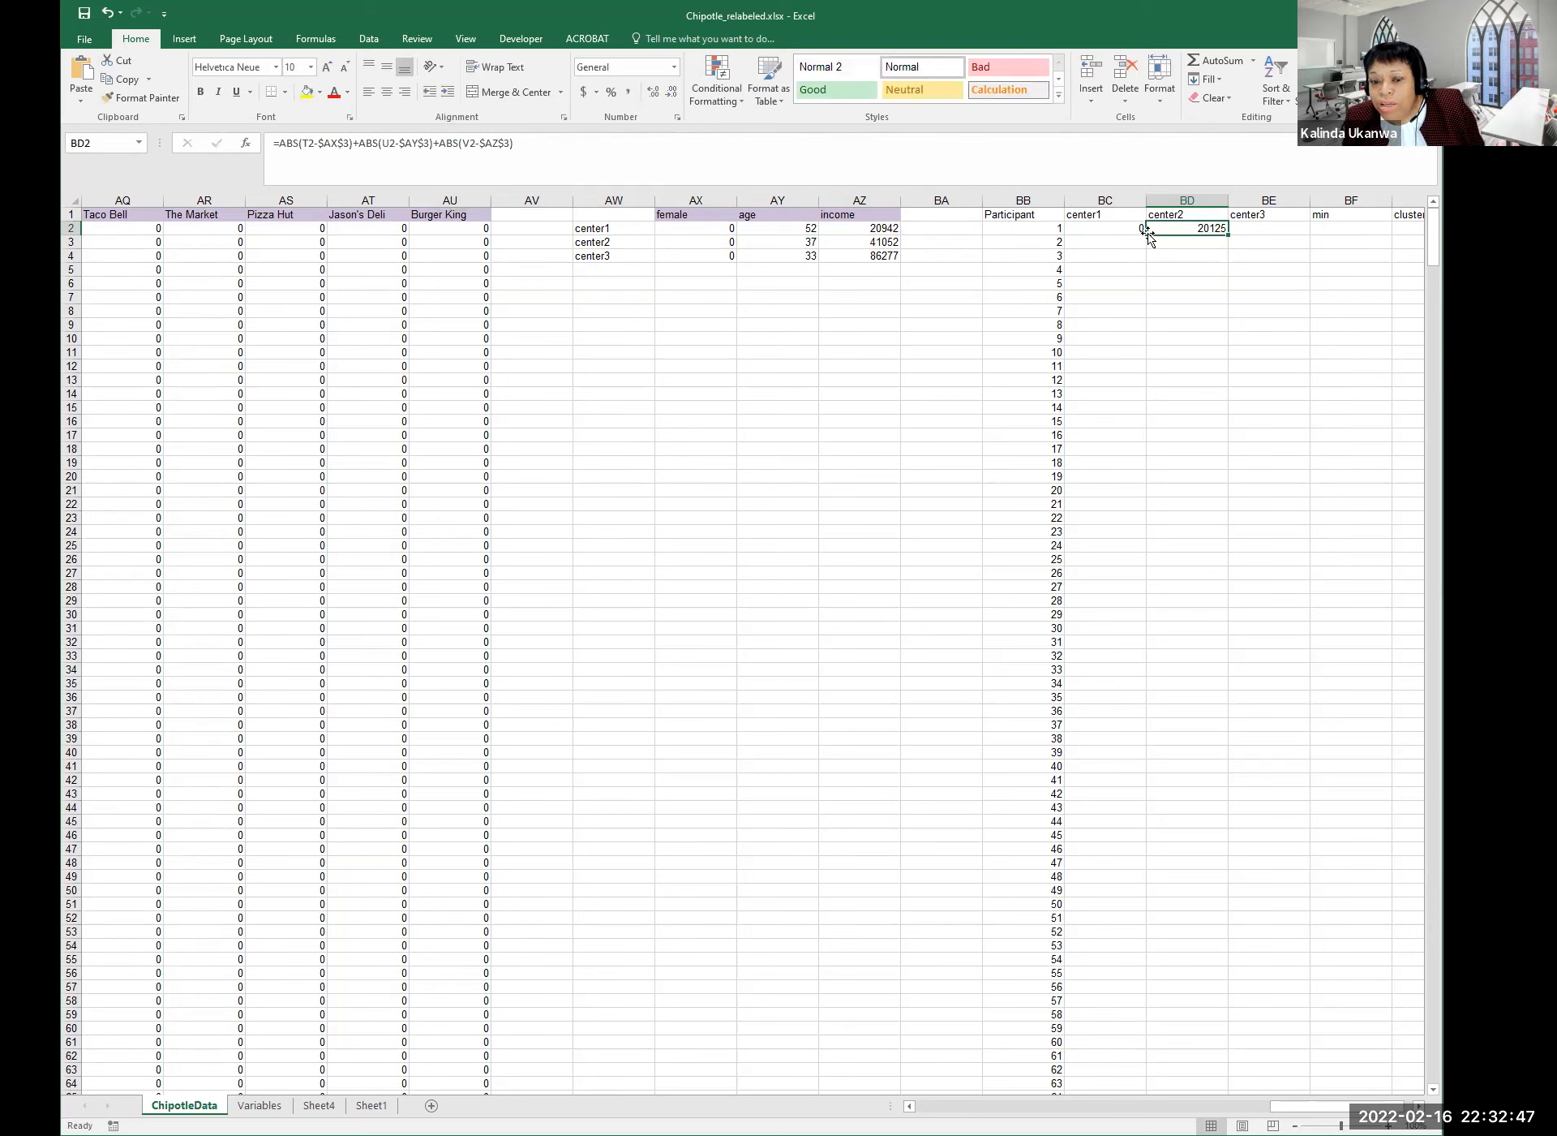
Copy BD2's center2 distance formula and paste it into BE2.
click(1103, 230)
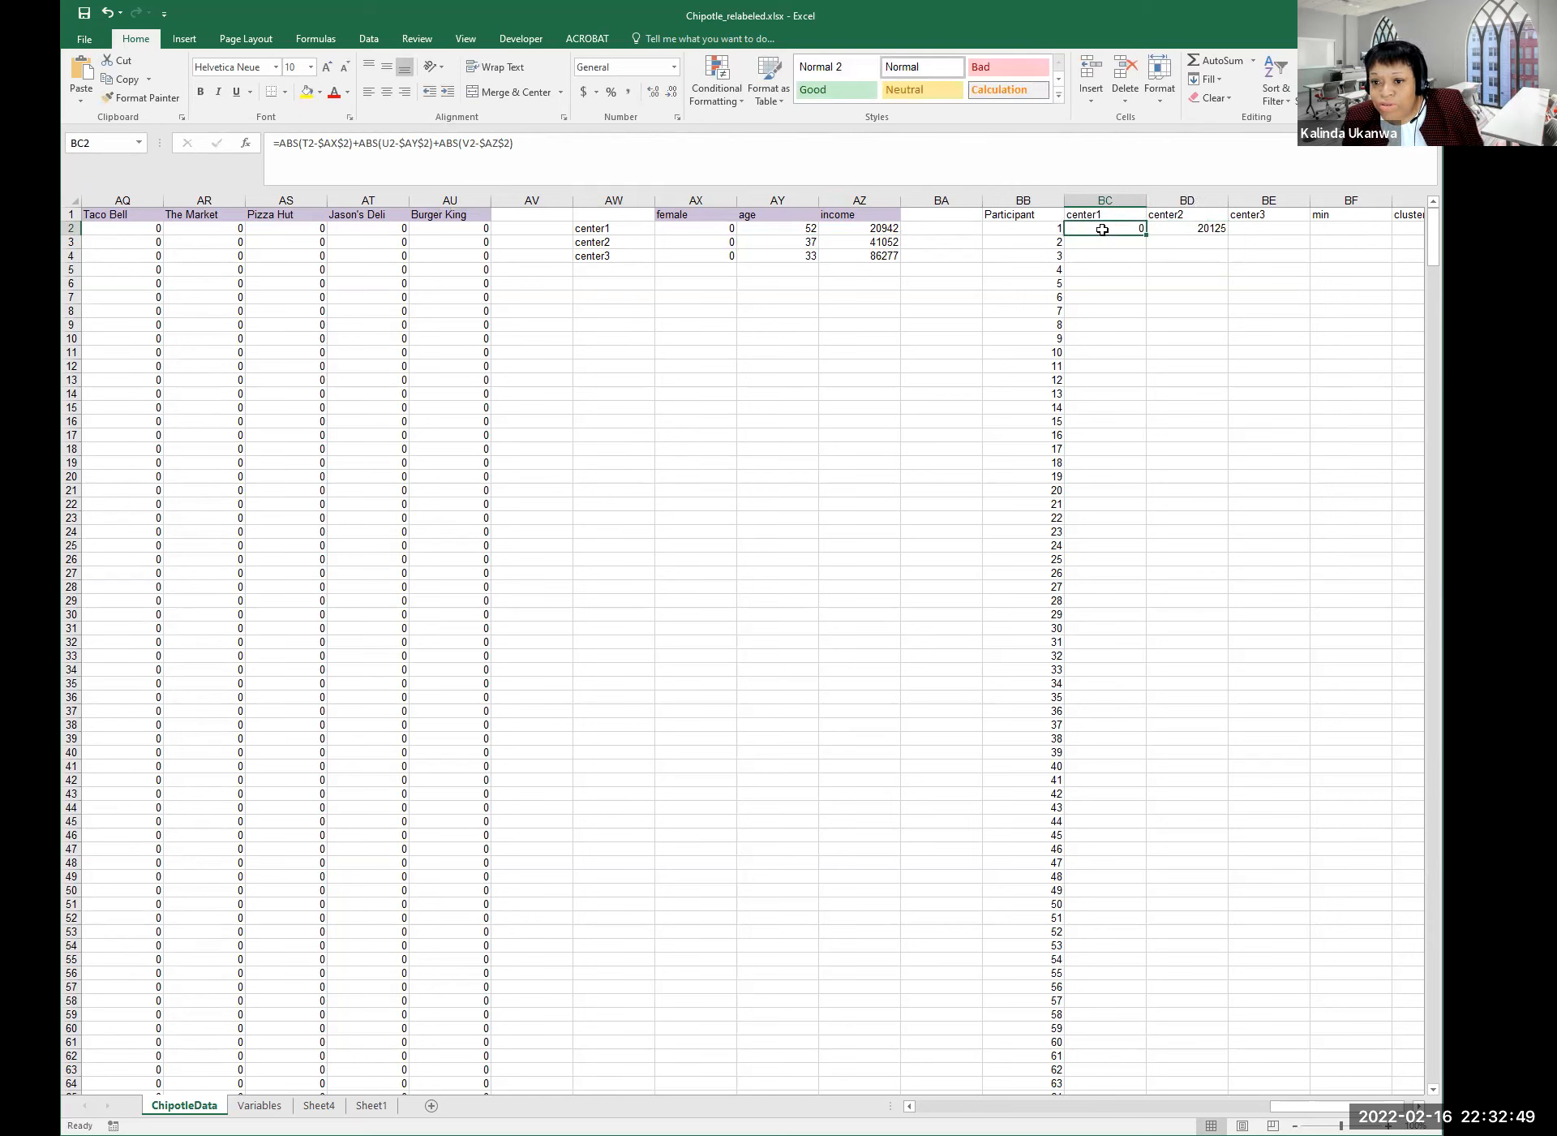
click(1207, 229)
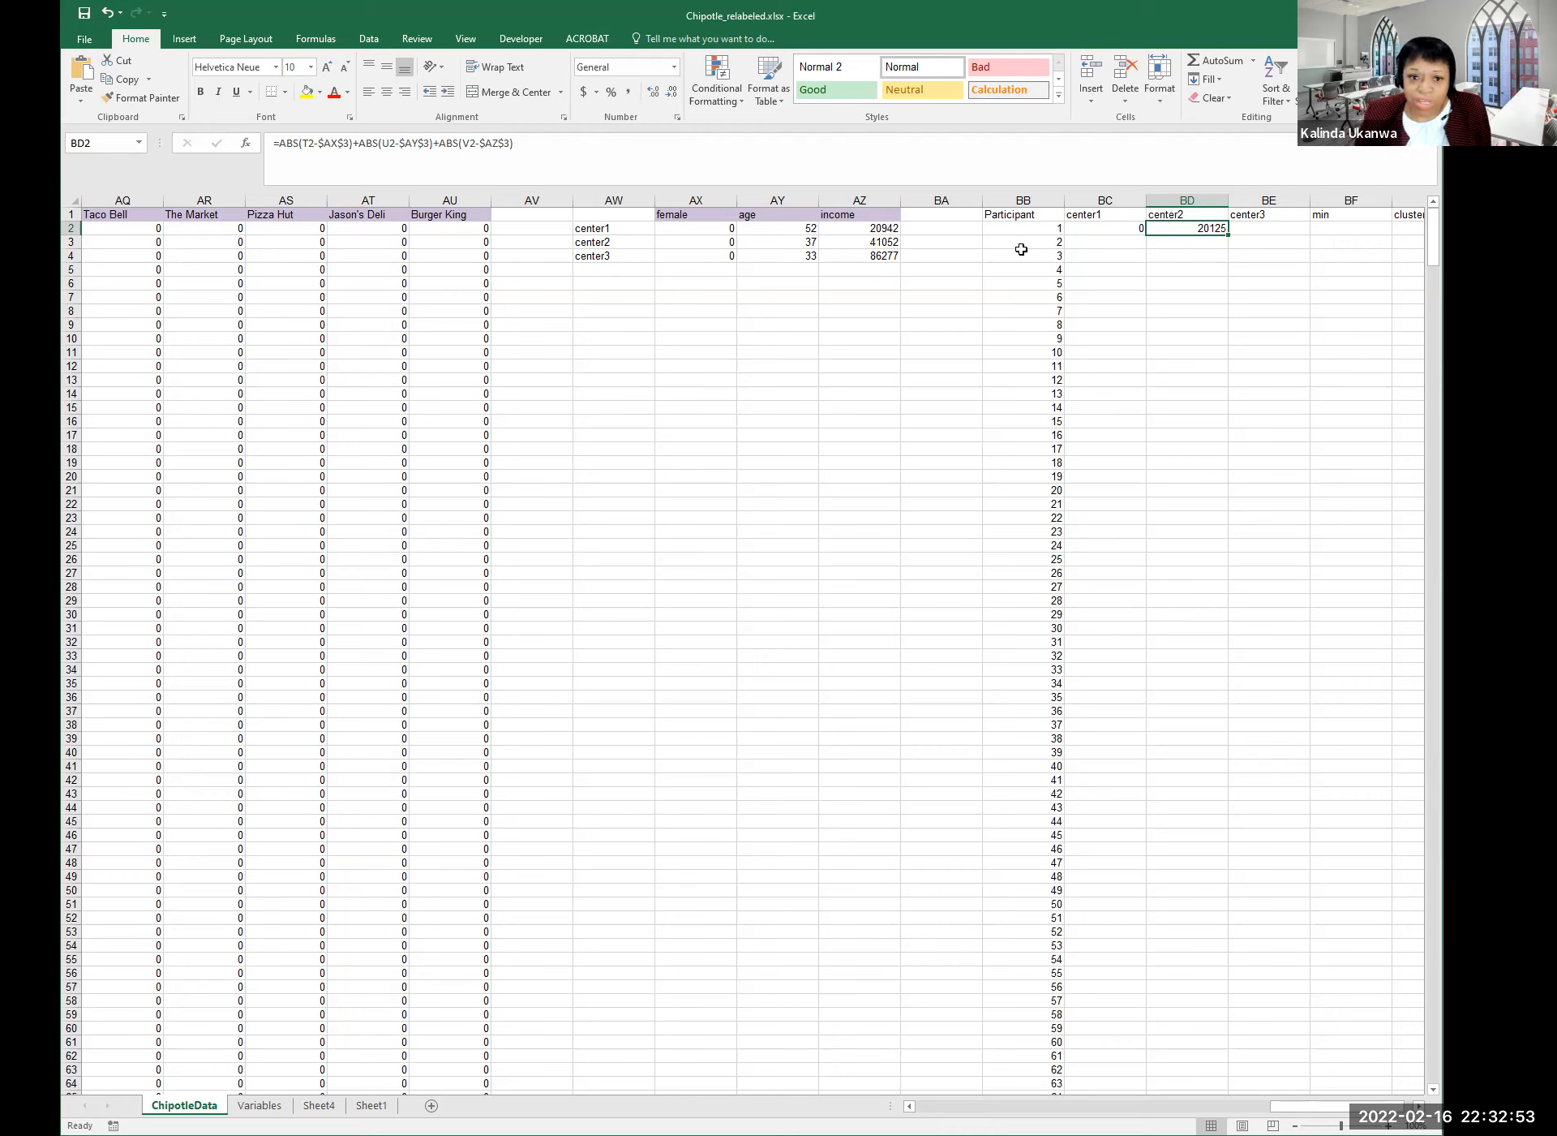
drag(546, 143, 285, 143)
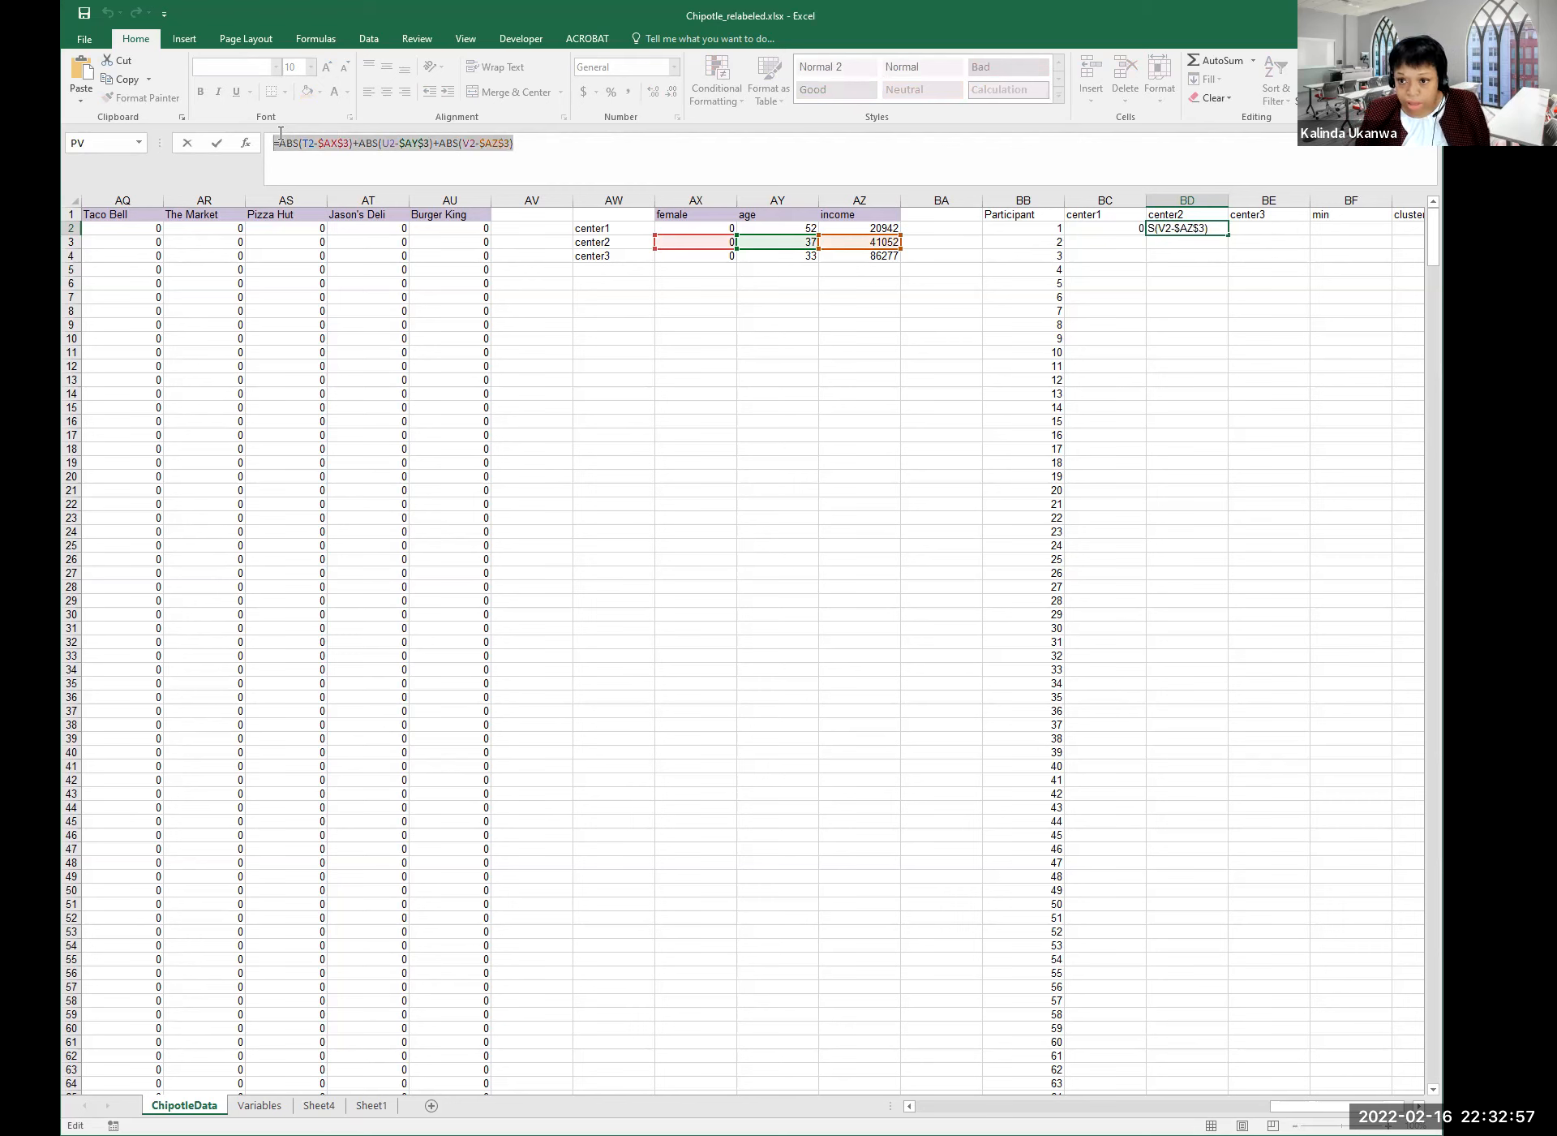
key(Tab)
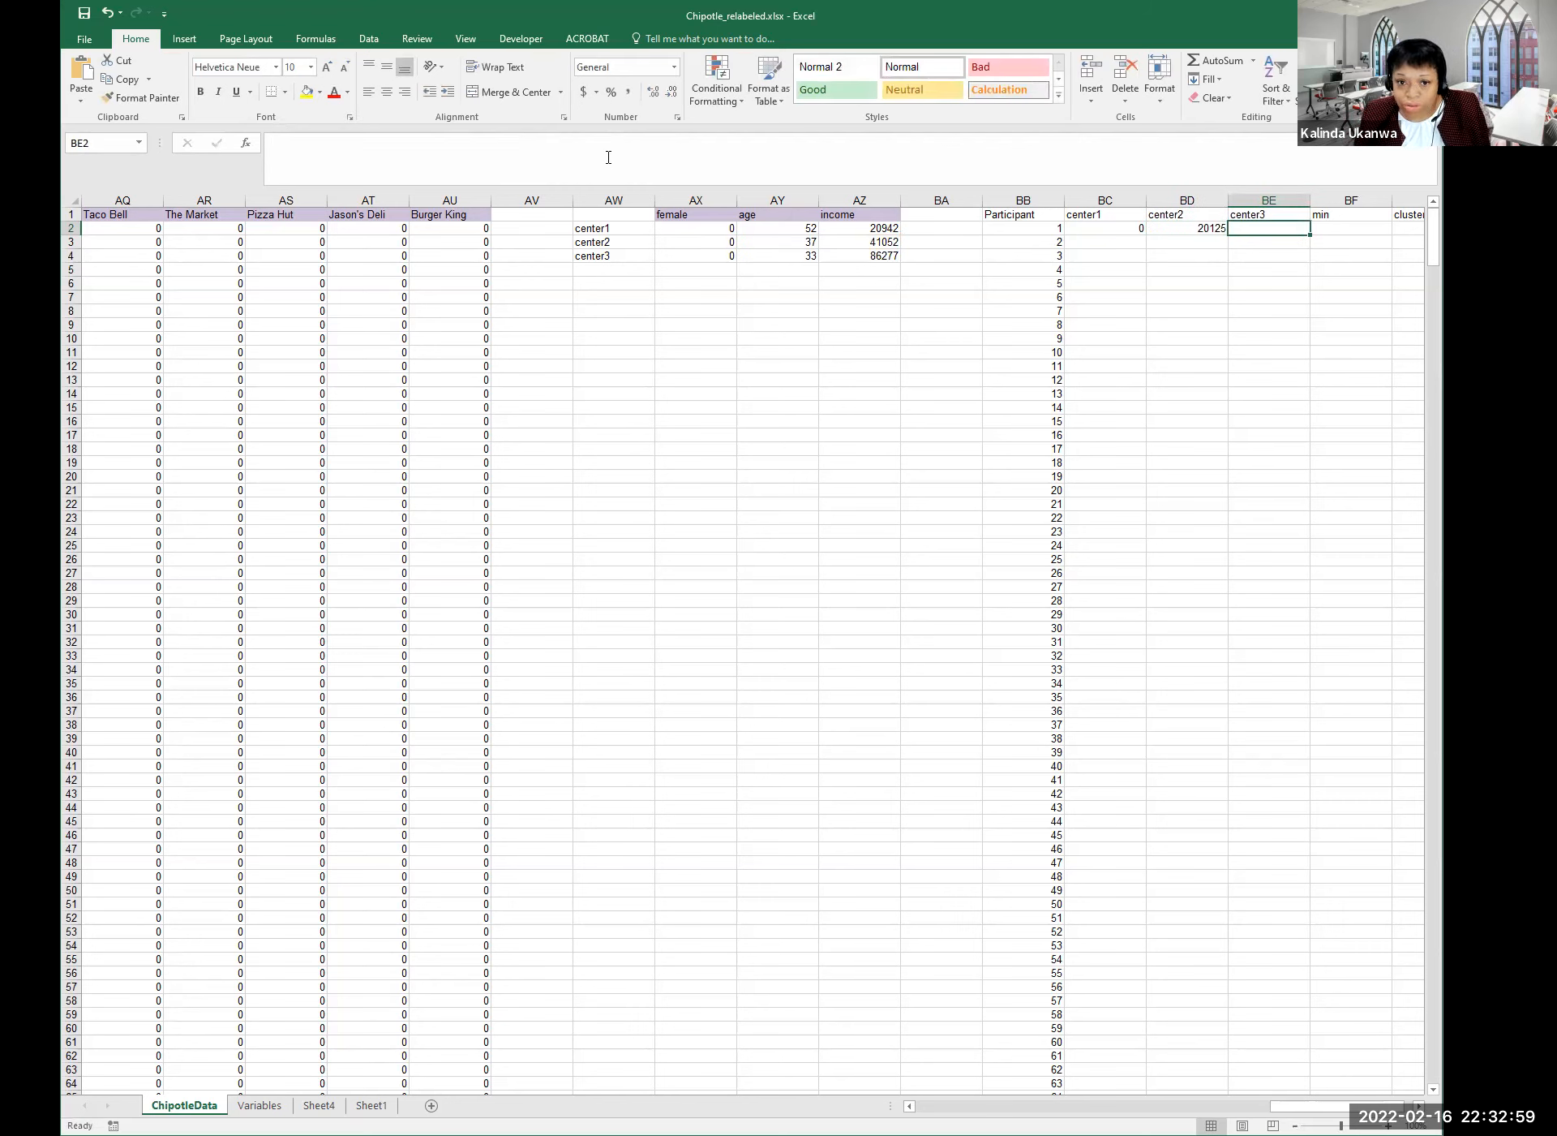
click(610, 155)
key(ctrl+v)
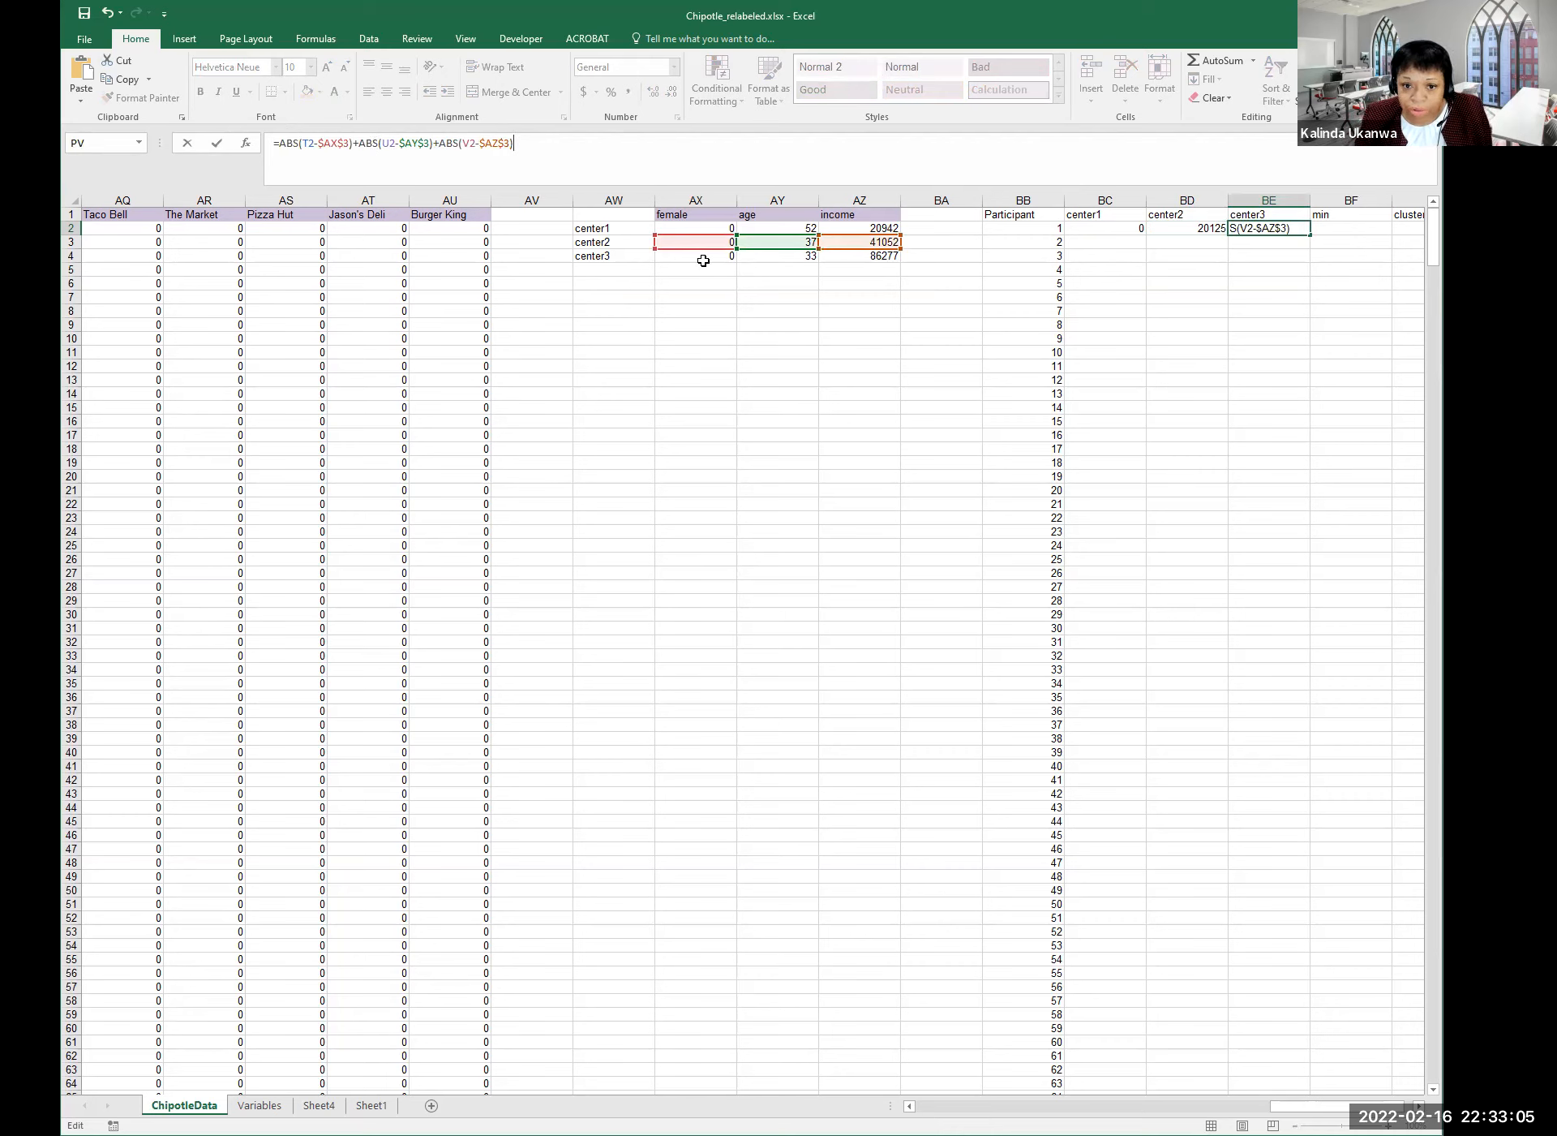
Change BE2's references to $AX$4, $AY$4 and $AZ$4 and enter it, giving 65354.
click(350, 143)
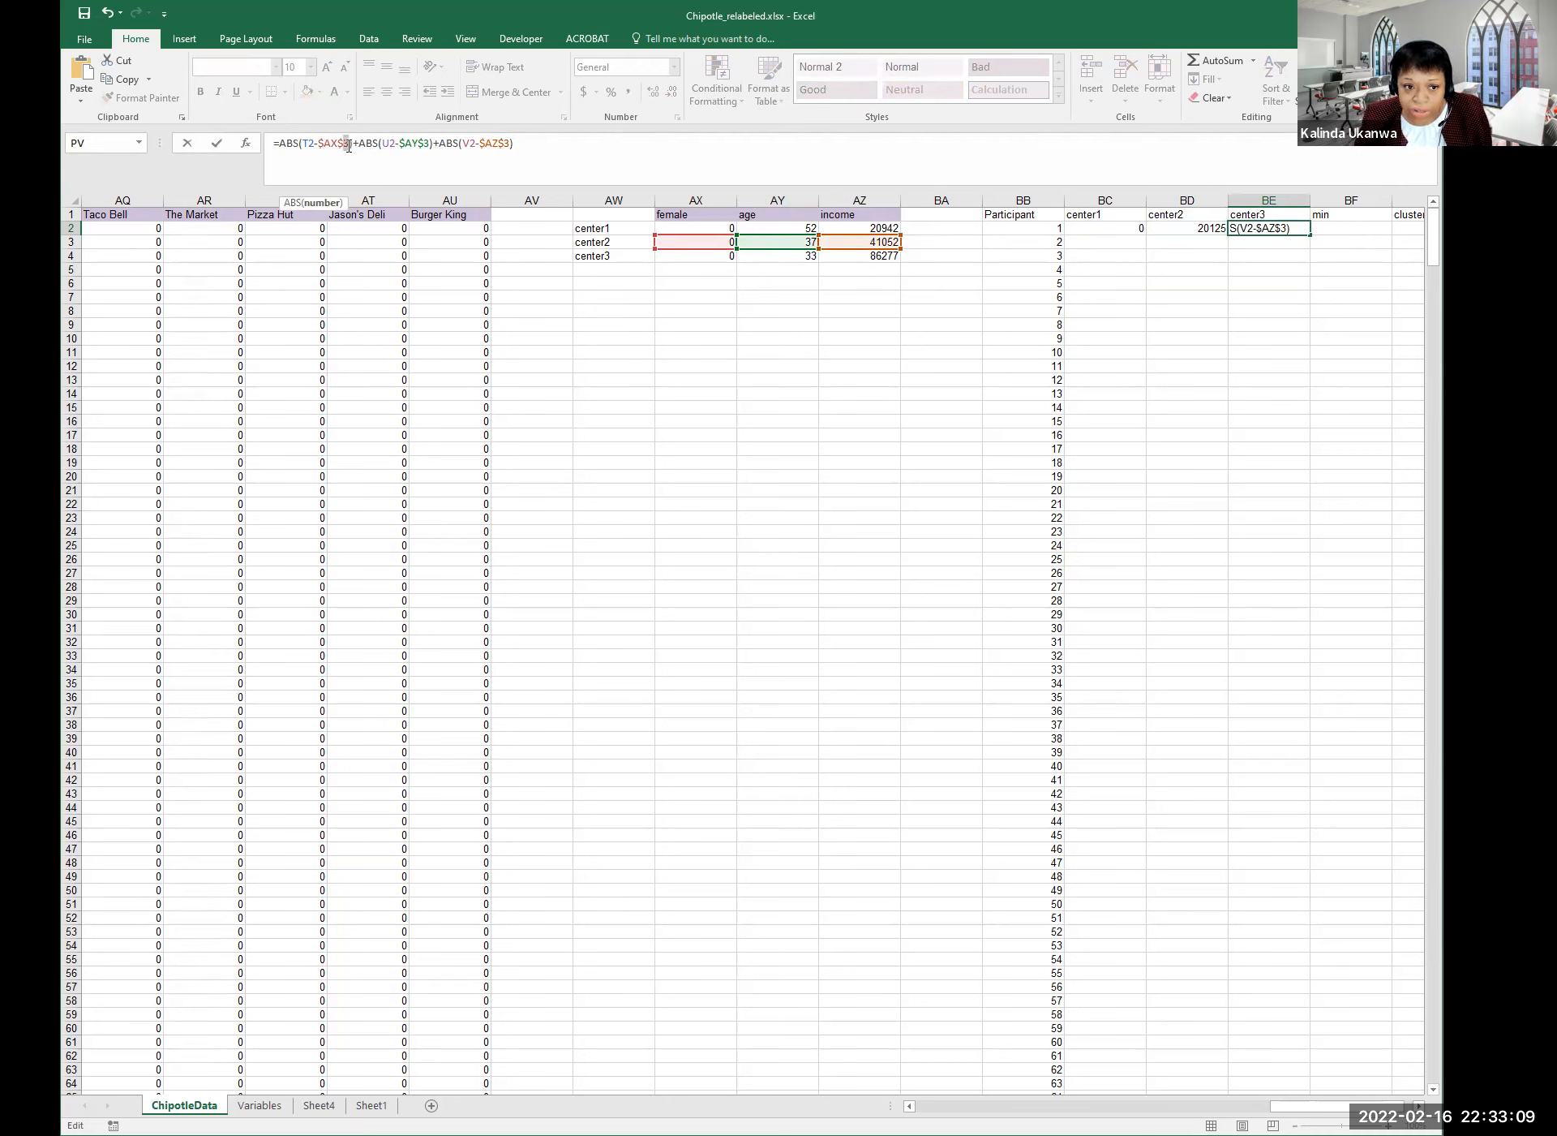
key(BackSpace)
text(4)
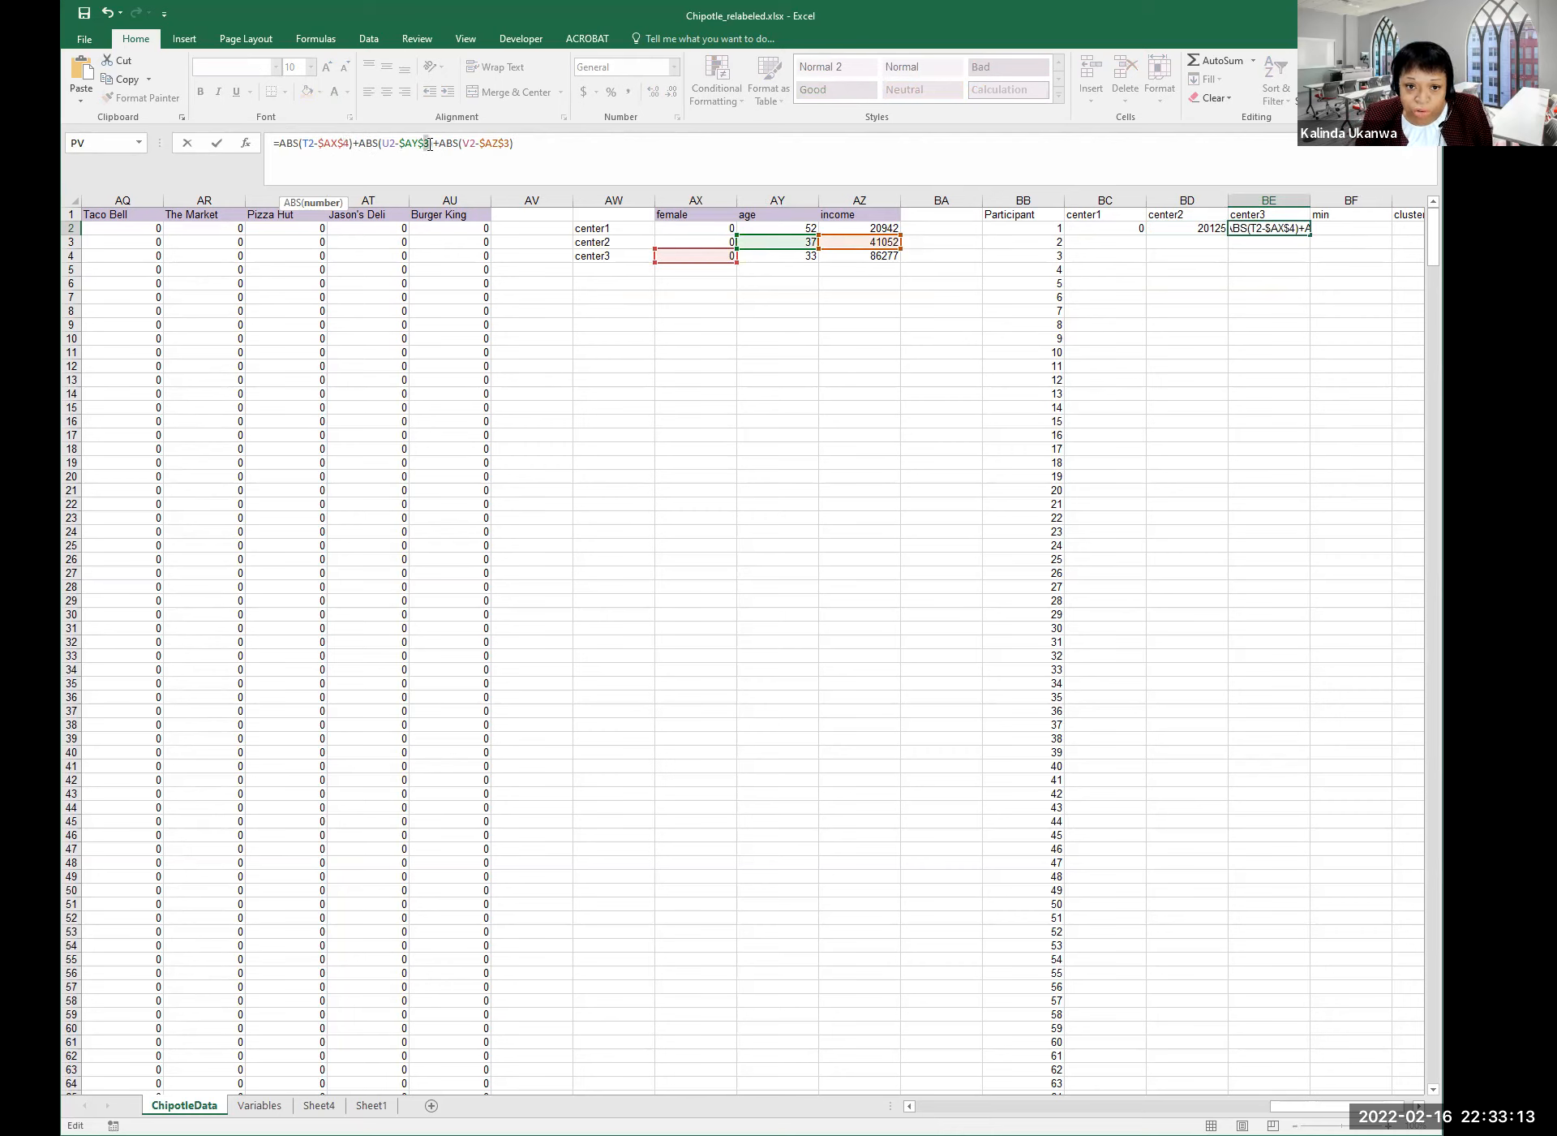
click(431, 143)
key(BackSpace)
text(4)
click(506, 142)
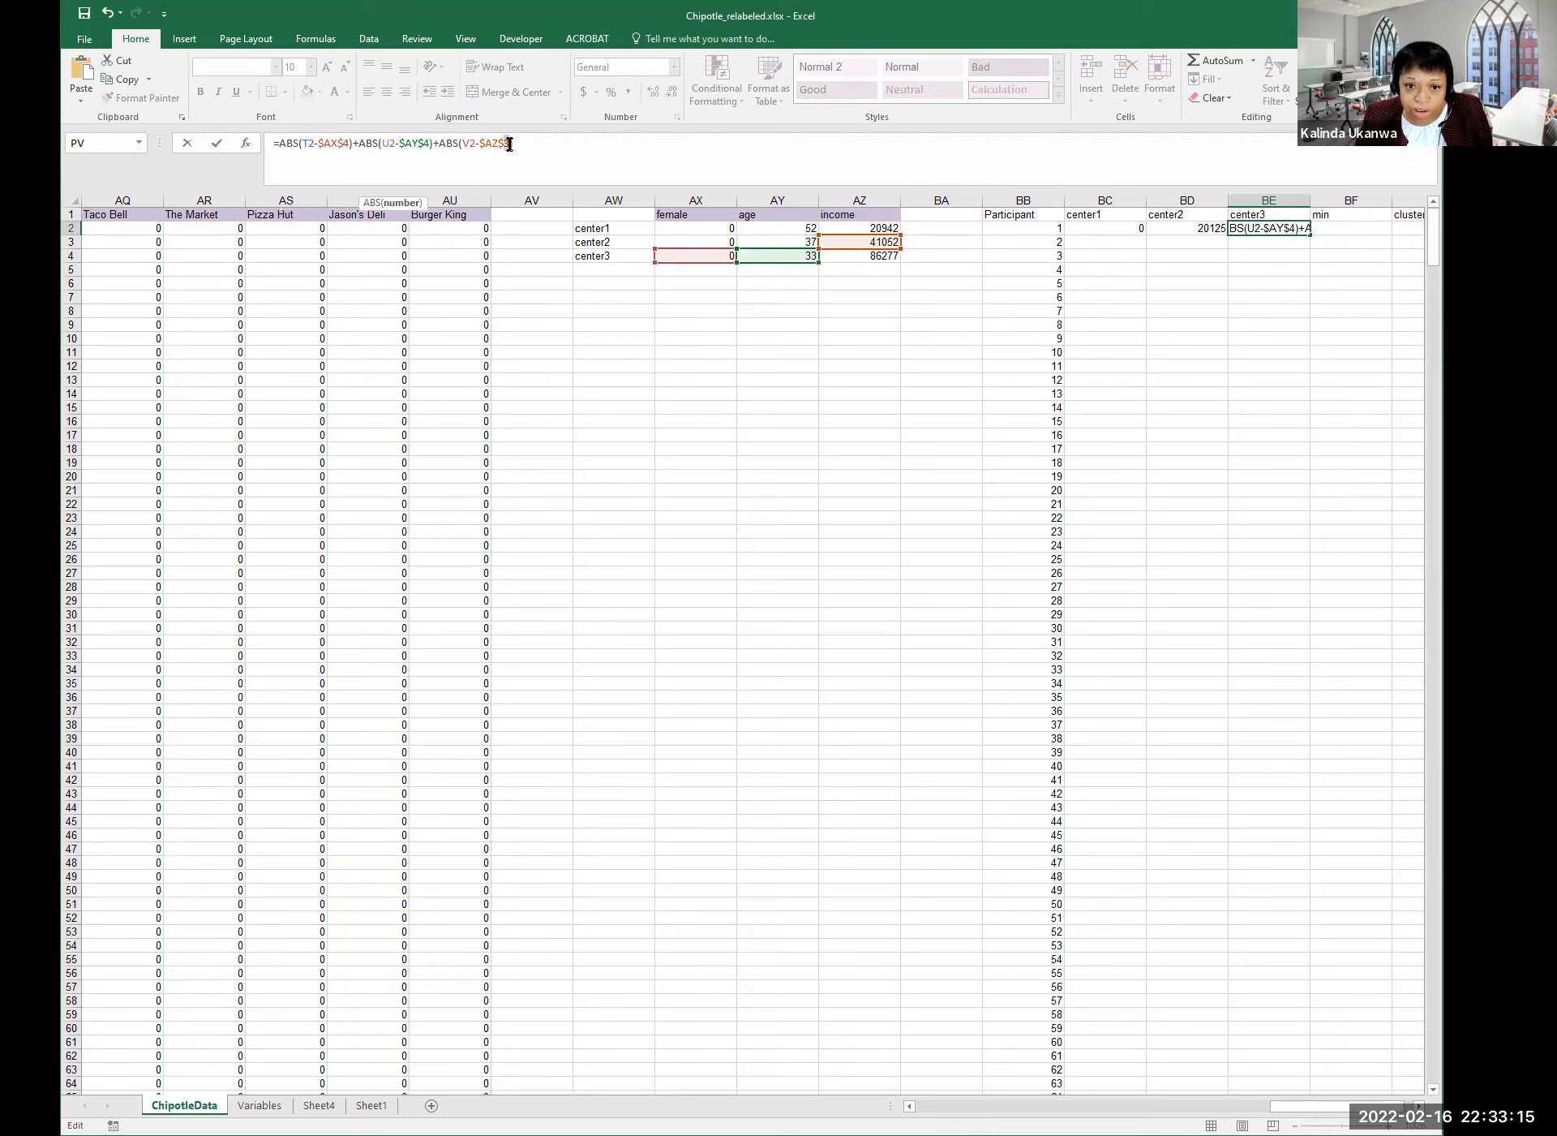
key(BackSpace)
text(4)
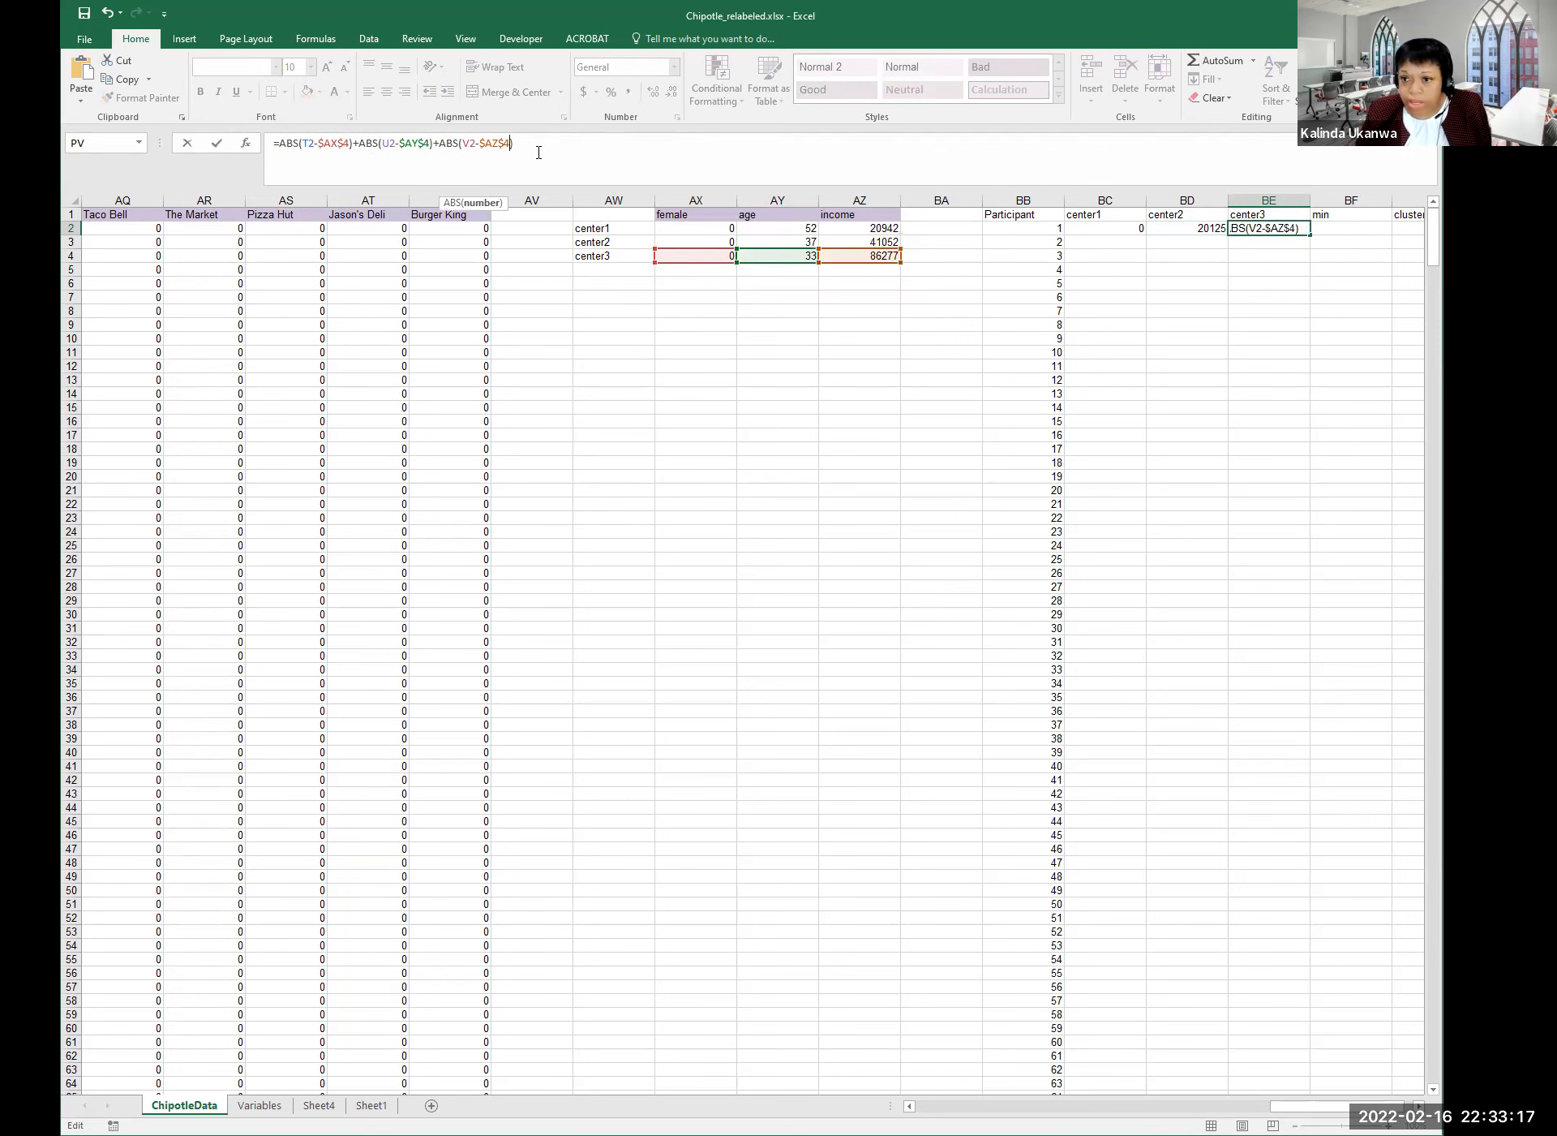
key(Return)
click(1291, 229)
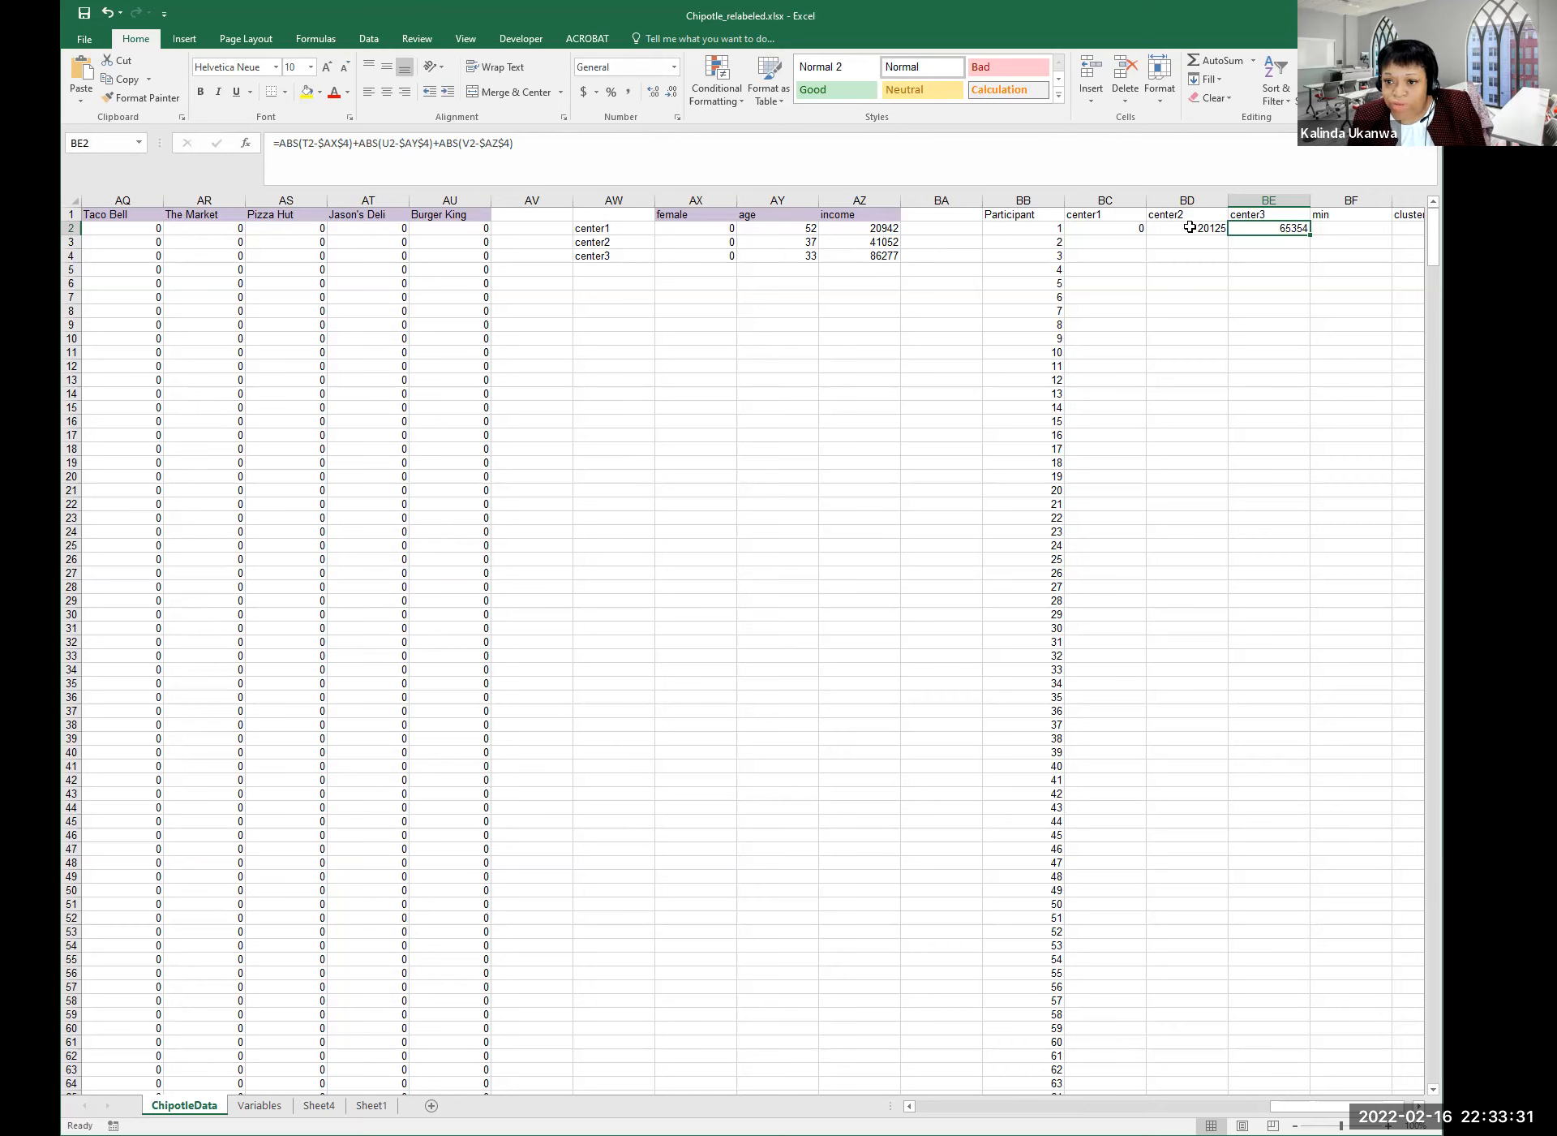
Enter =min(BC2:BE2) in BF2, showing 0 as the smallest distance.
click(1142, 230)
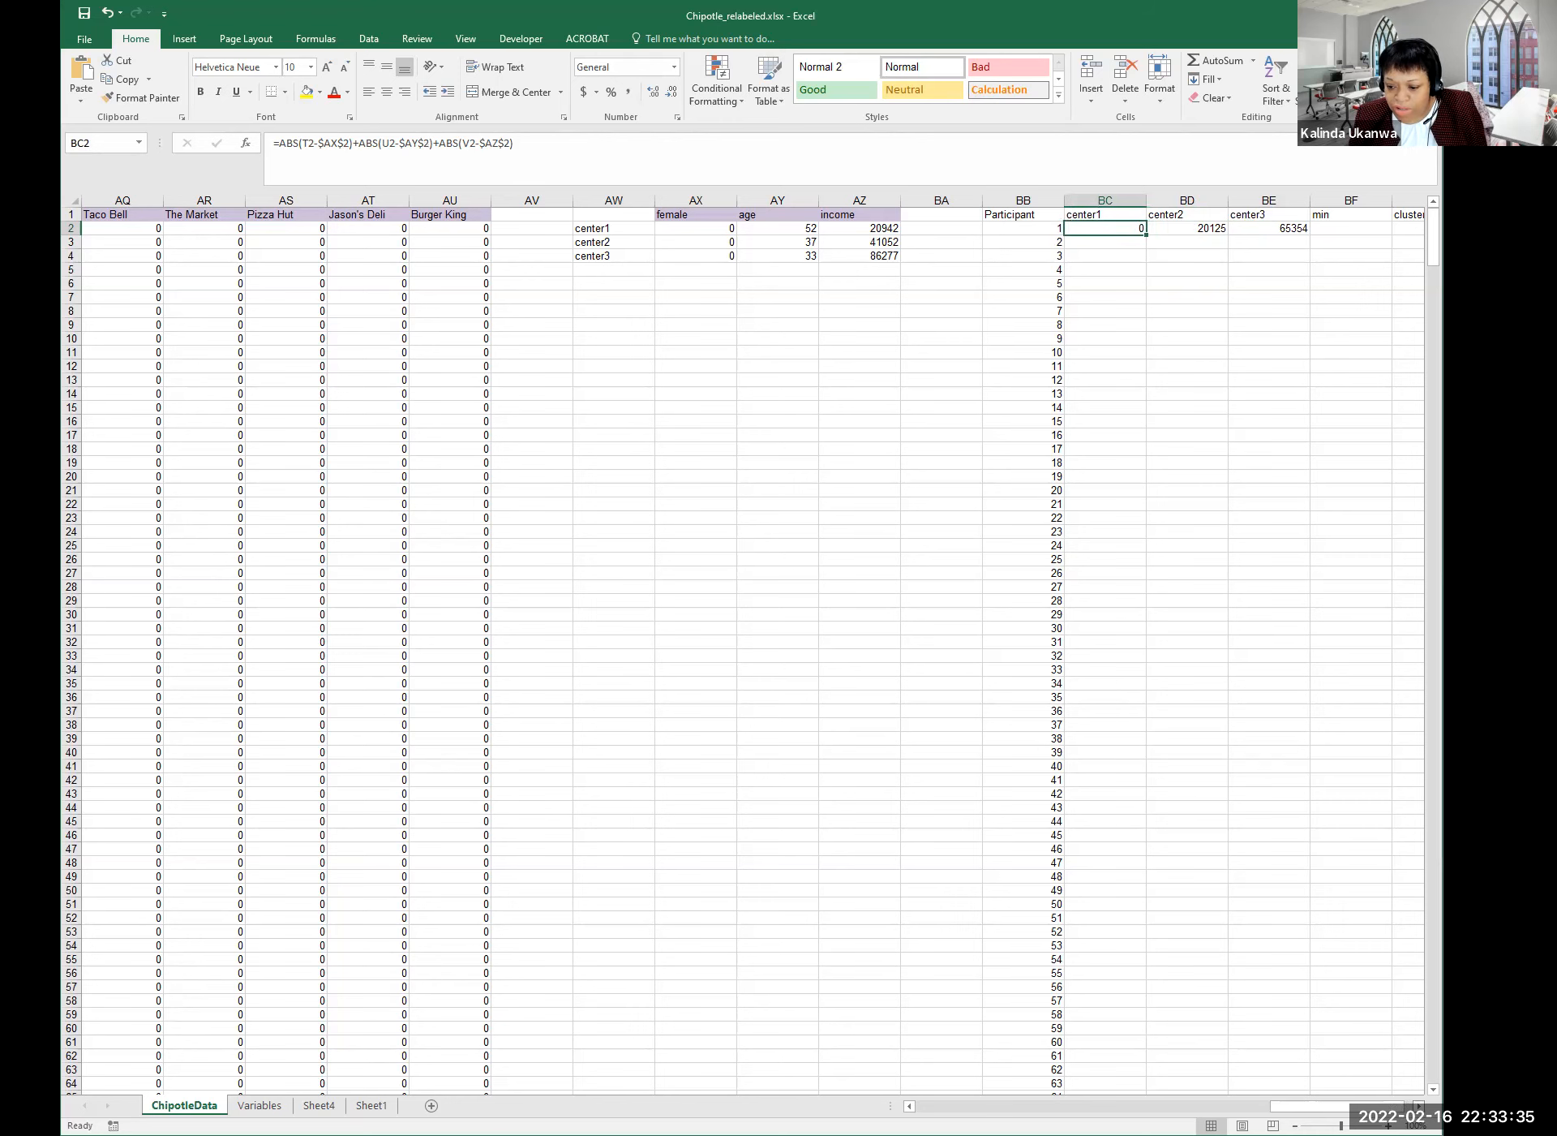
scroll(755, 649, right, 1)
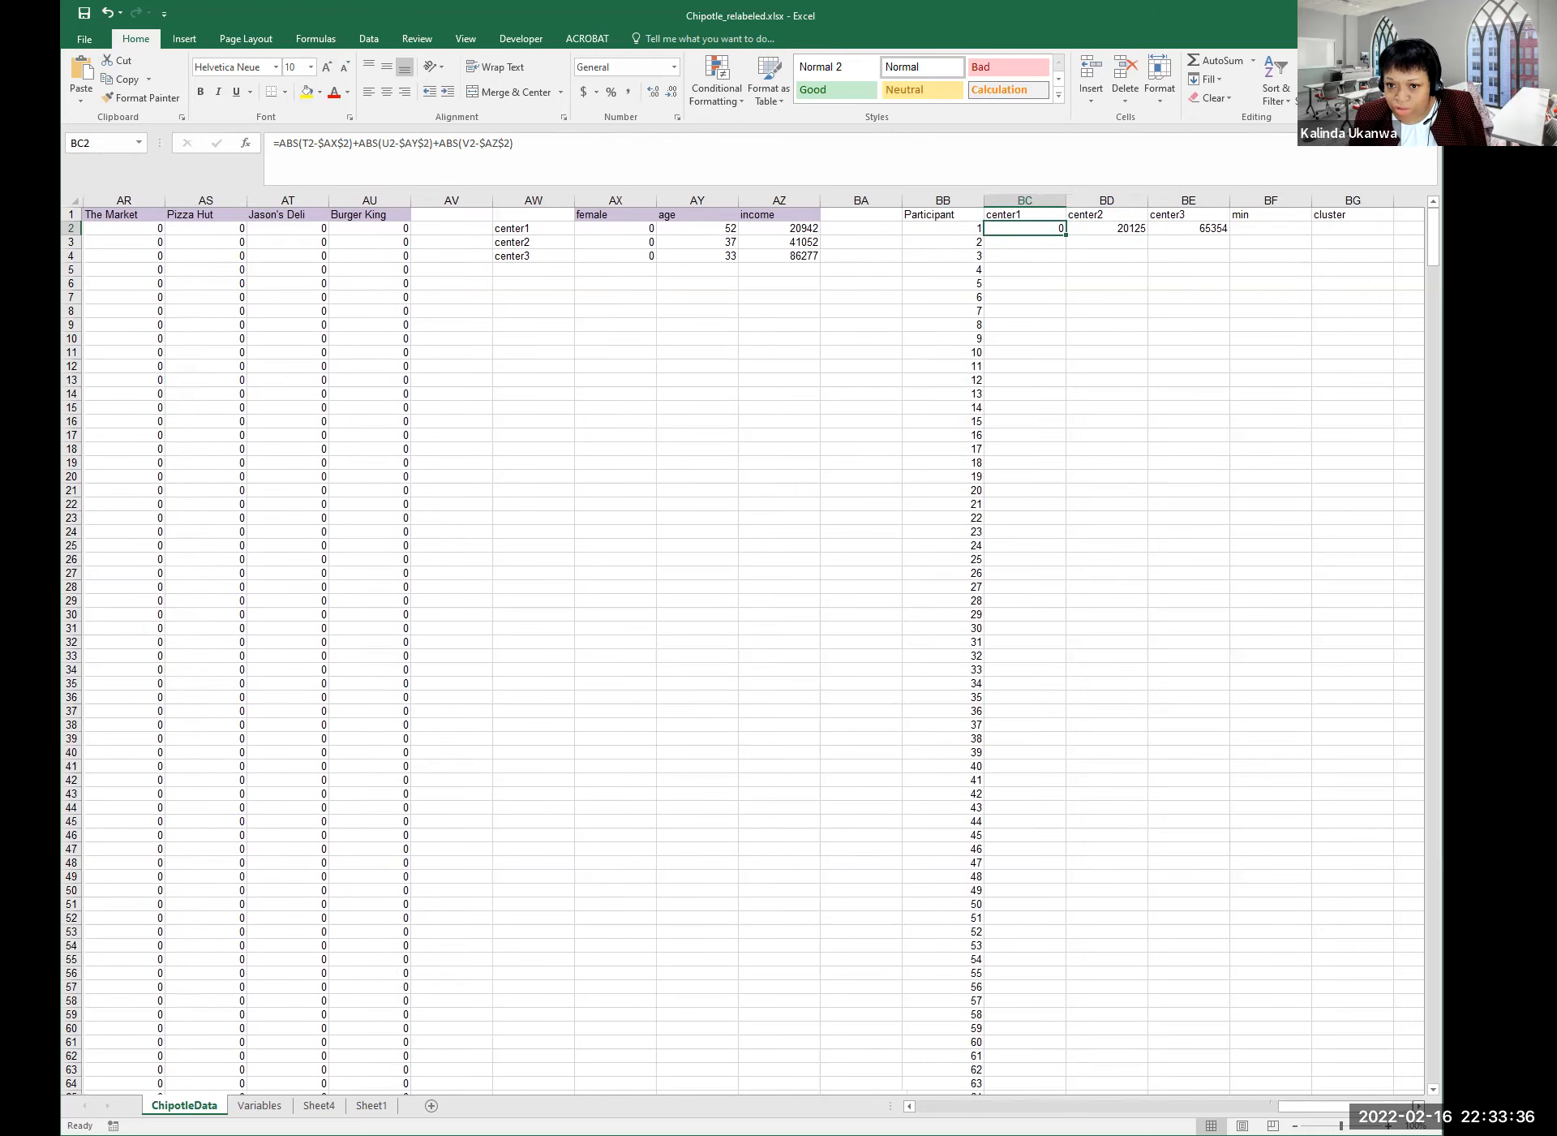
click(1270, 234)
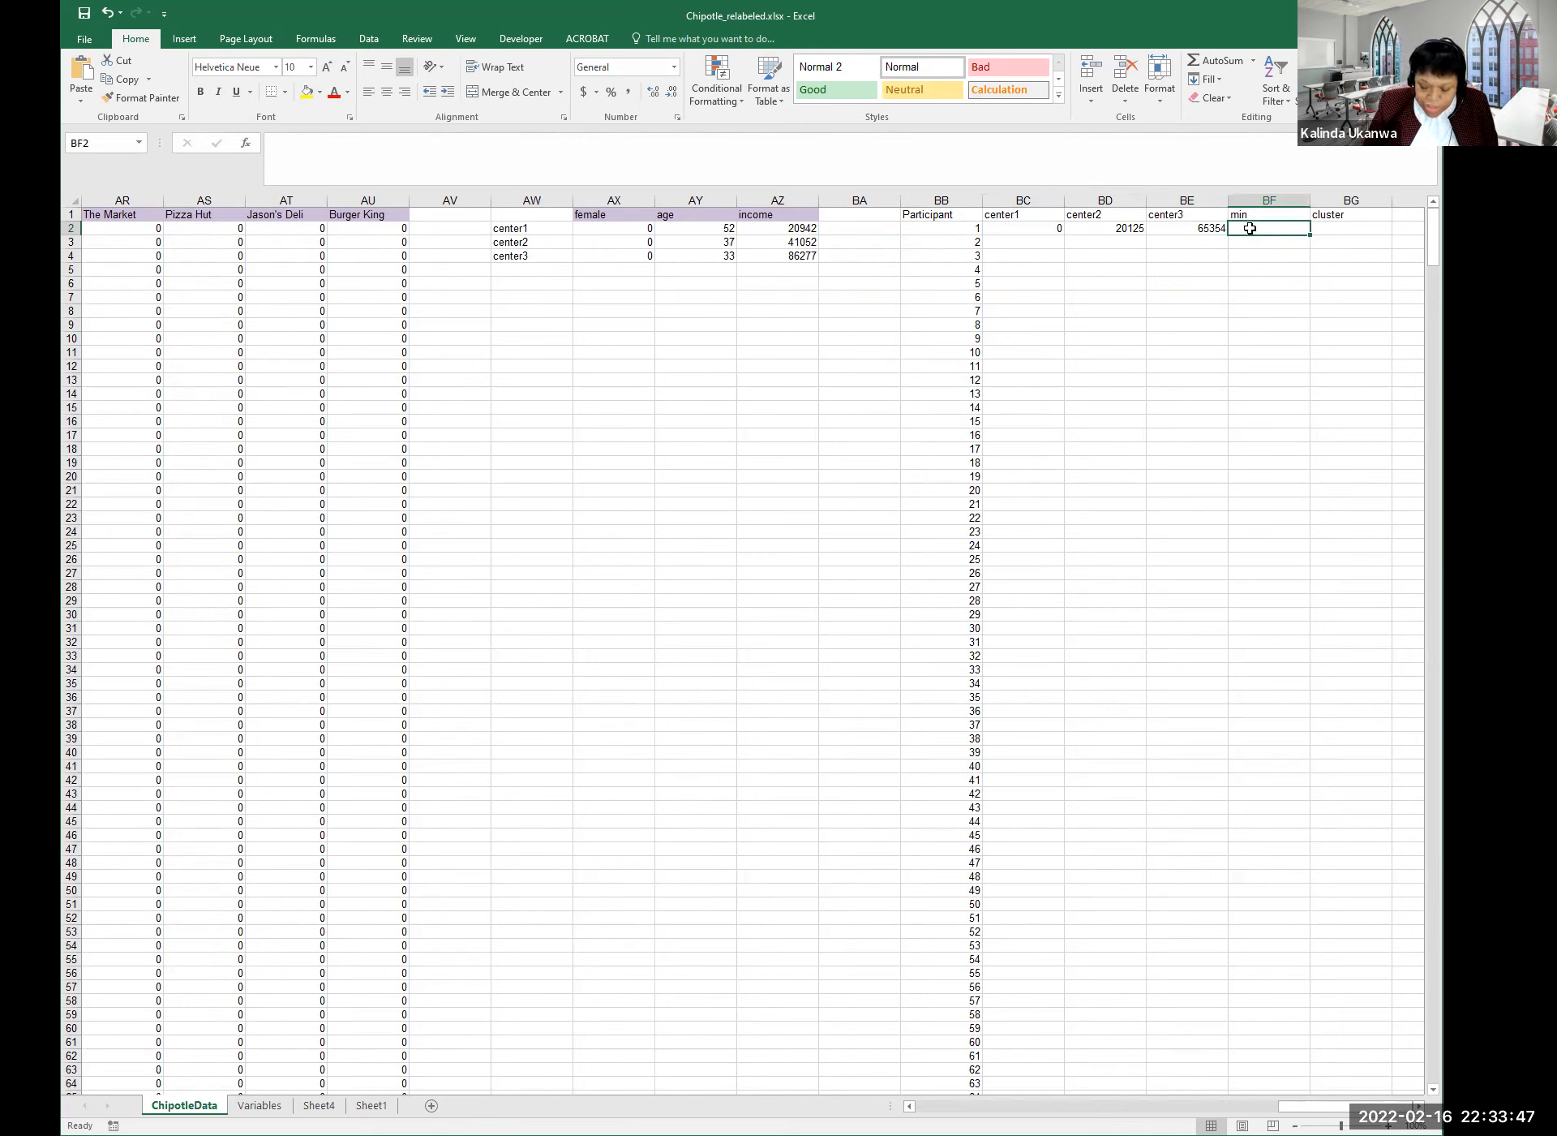
text(=)
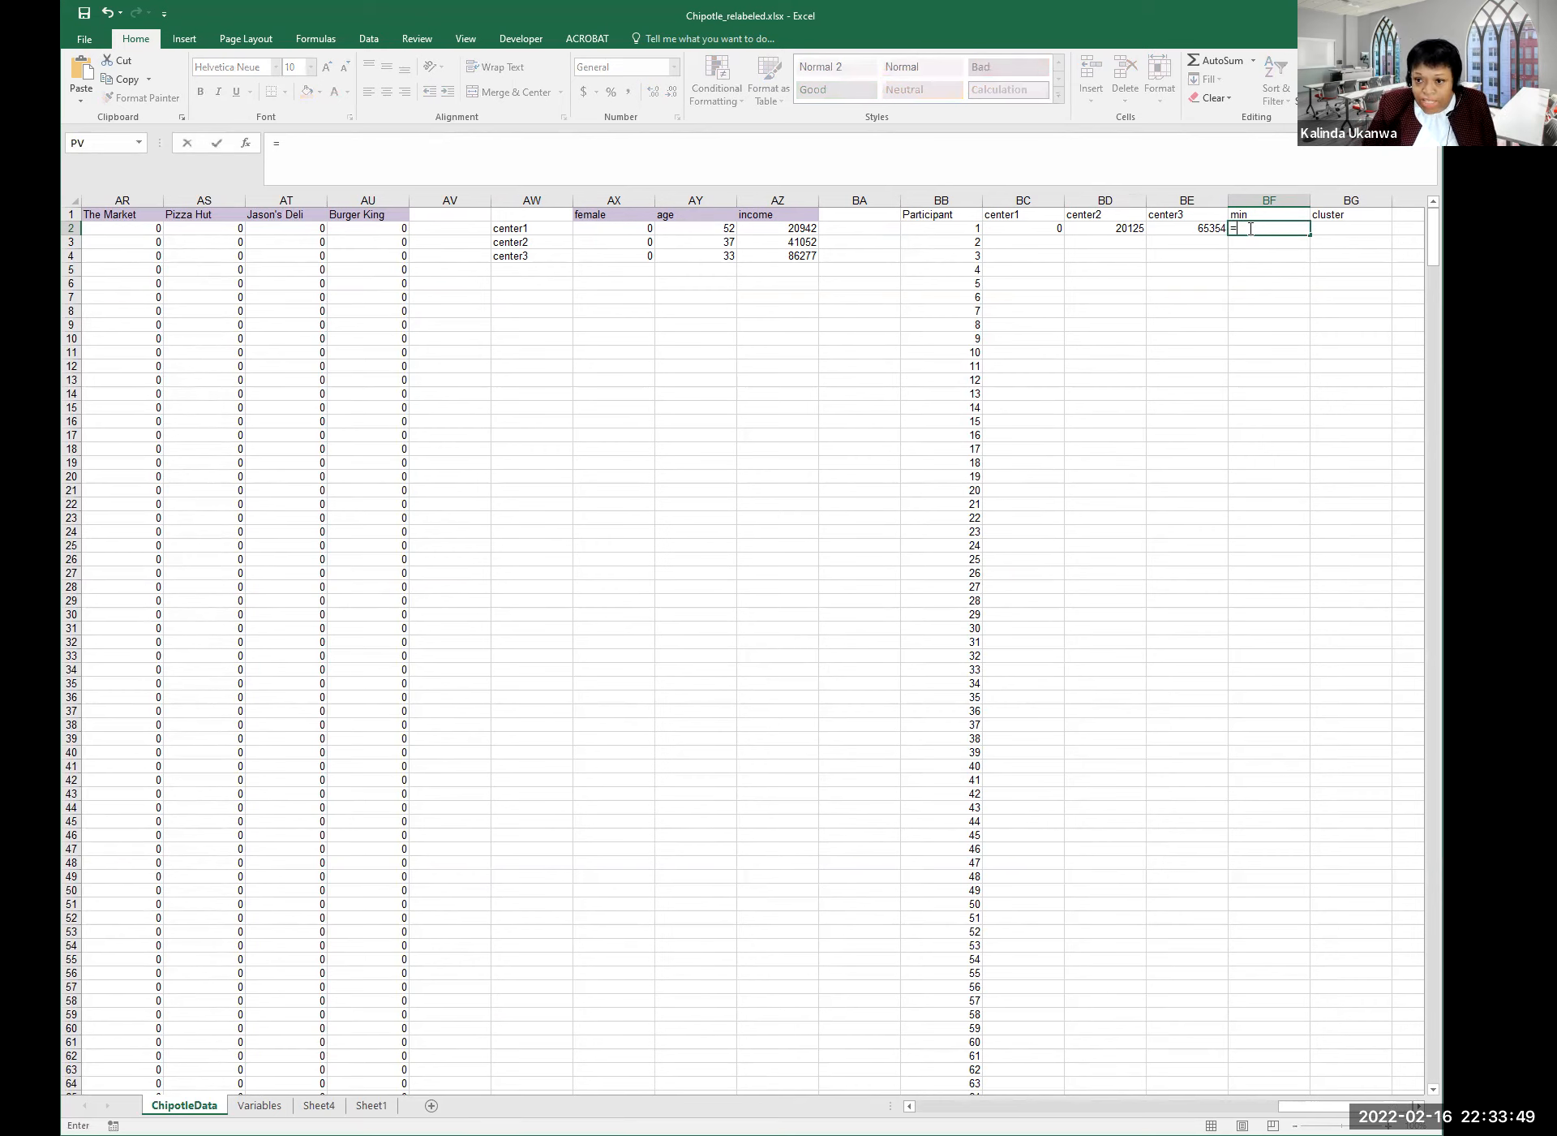
text(min)
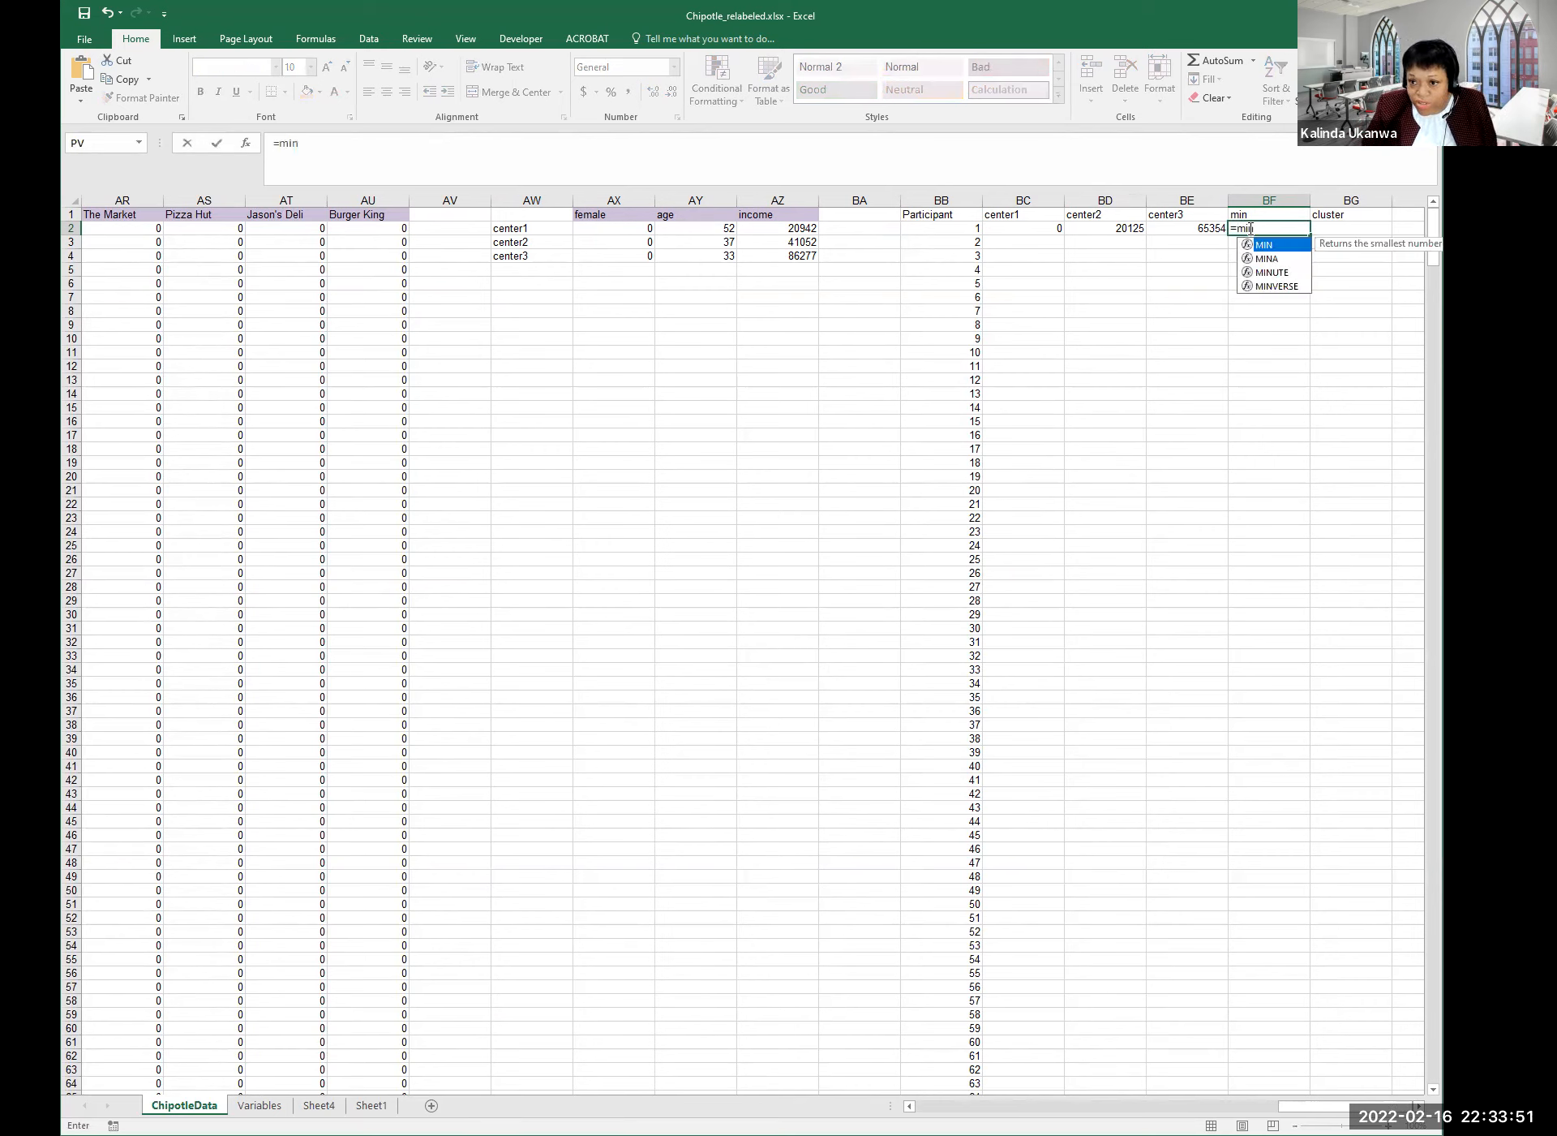
text(()
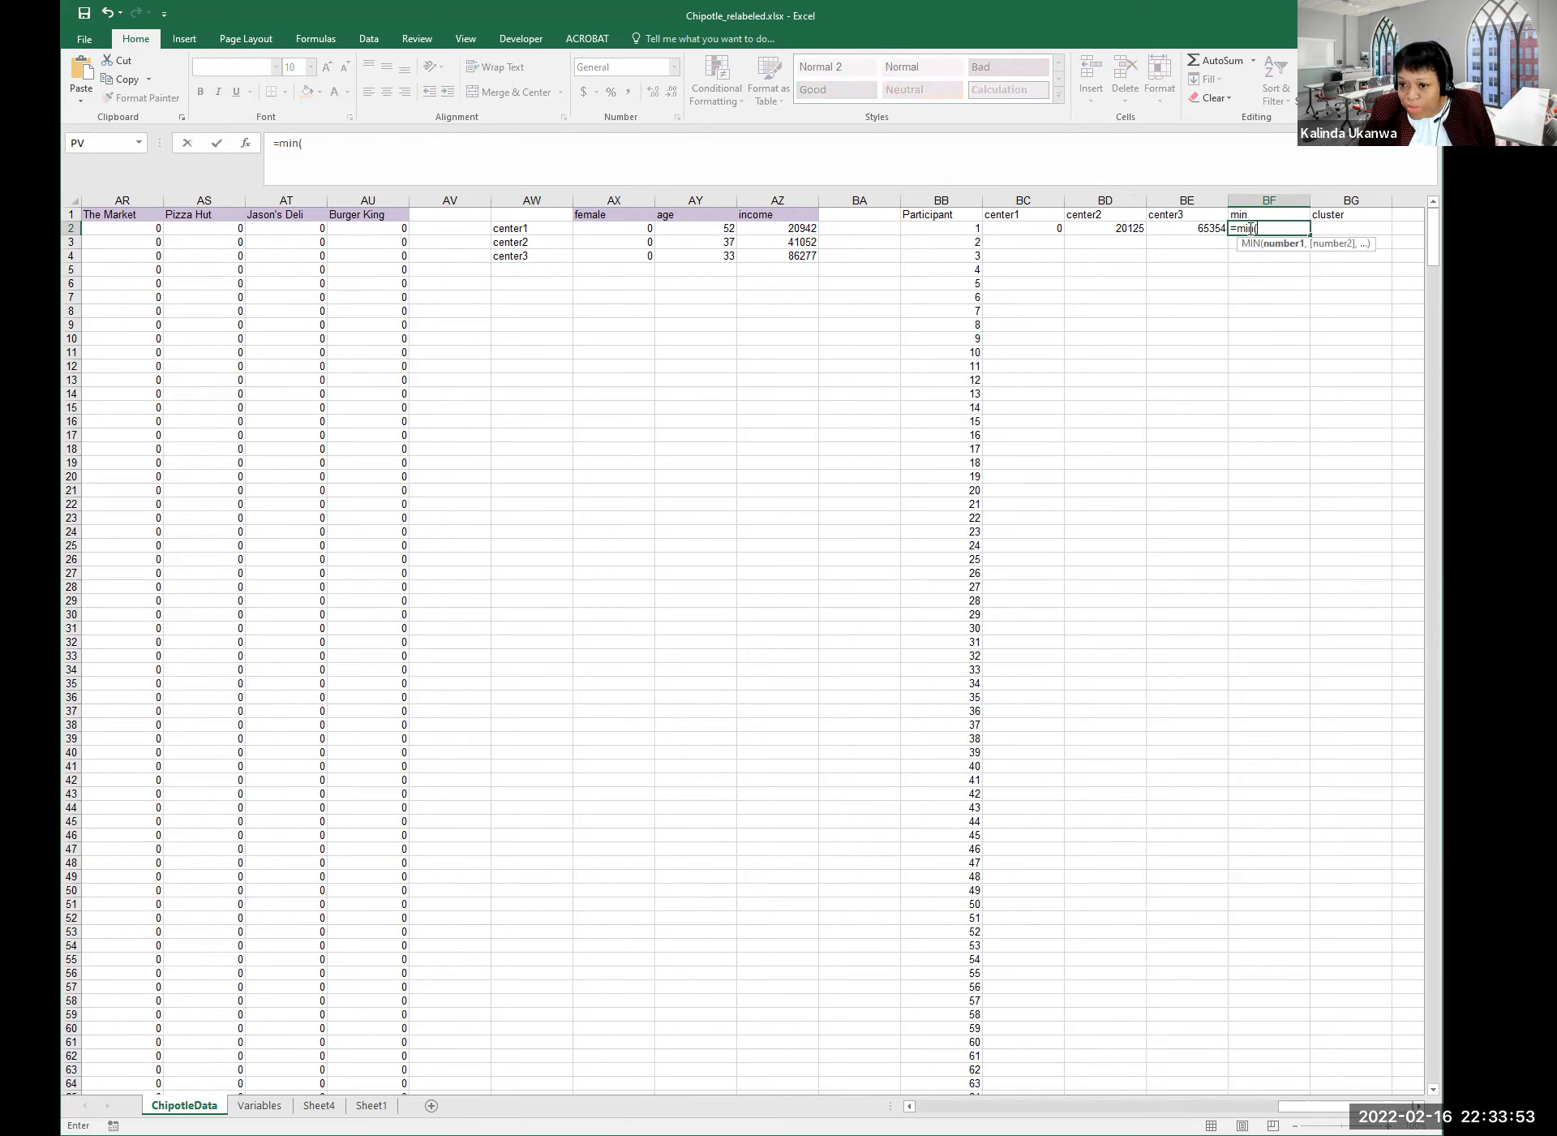
click(1025, 229)
shift+click(1189, 230)
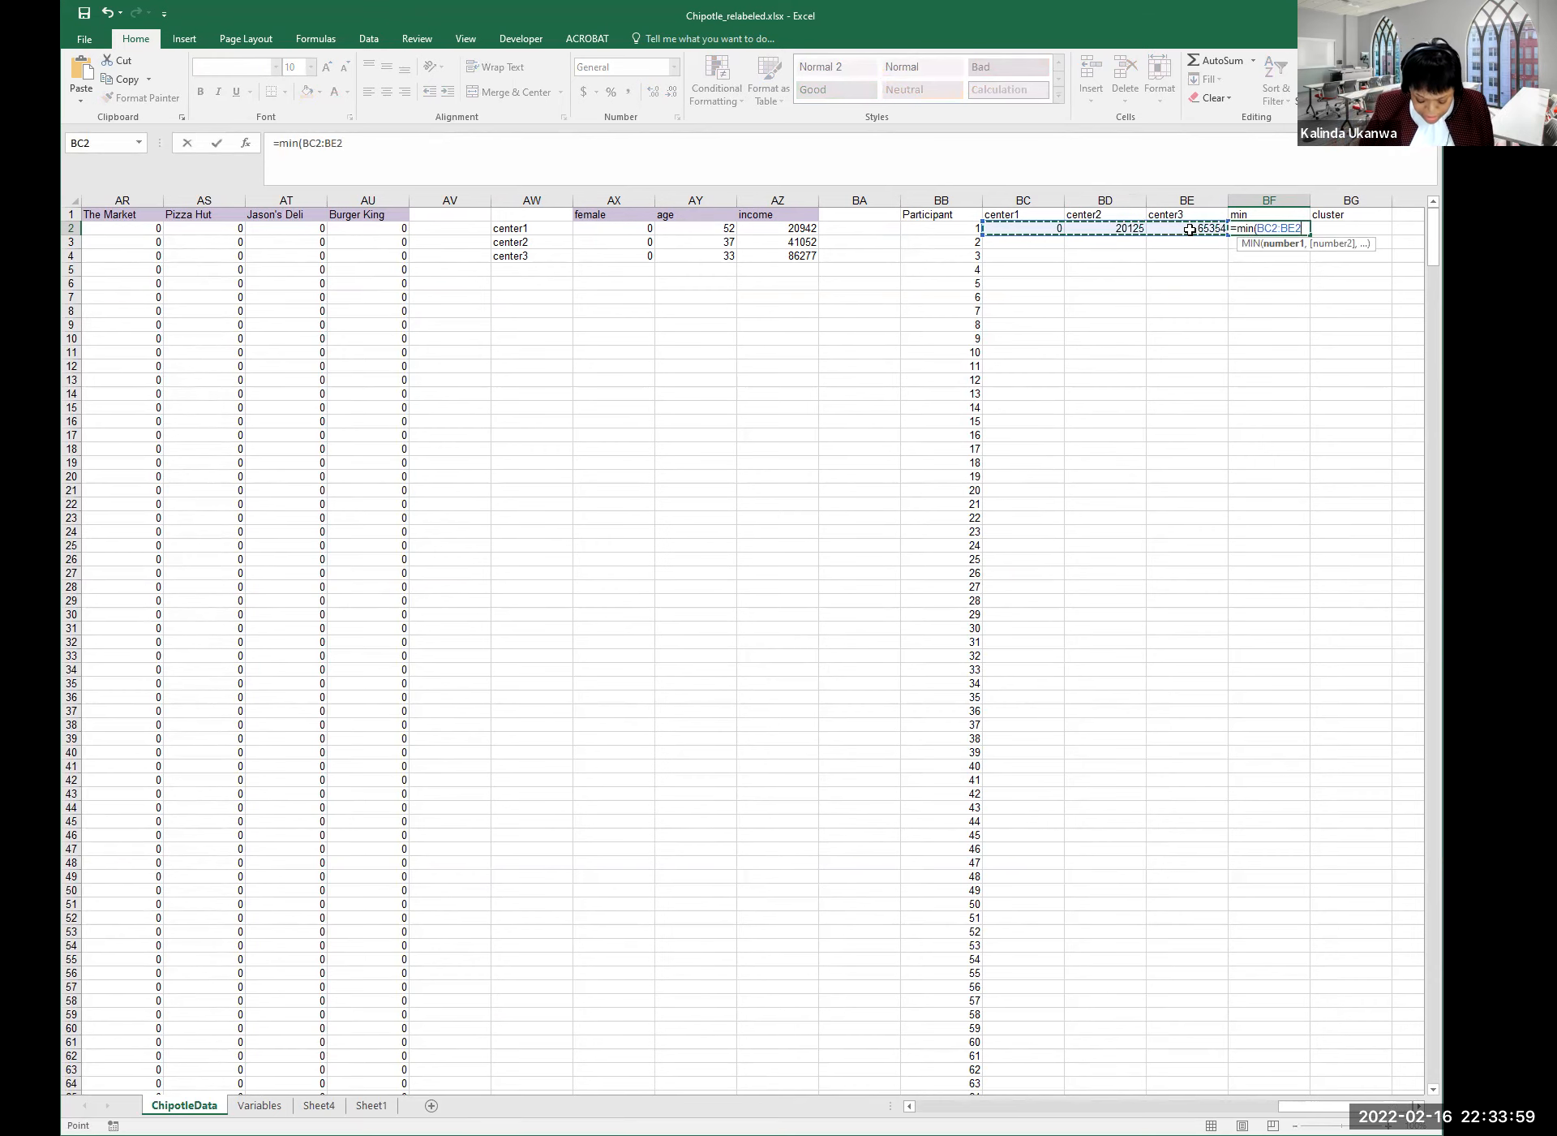
text())
key(Return)
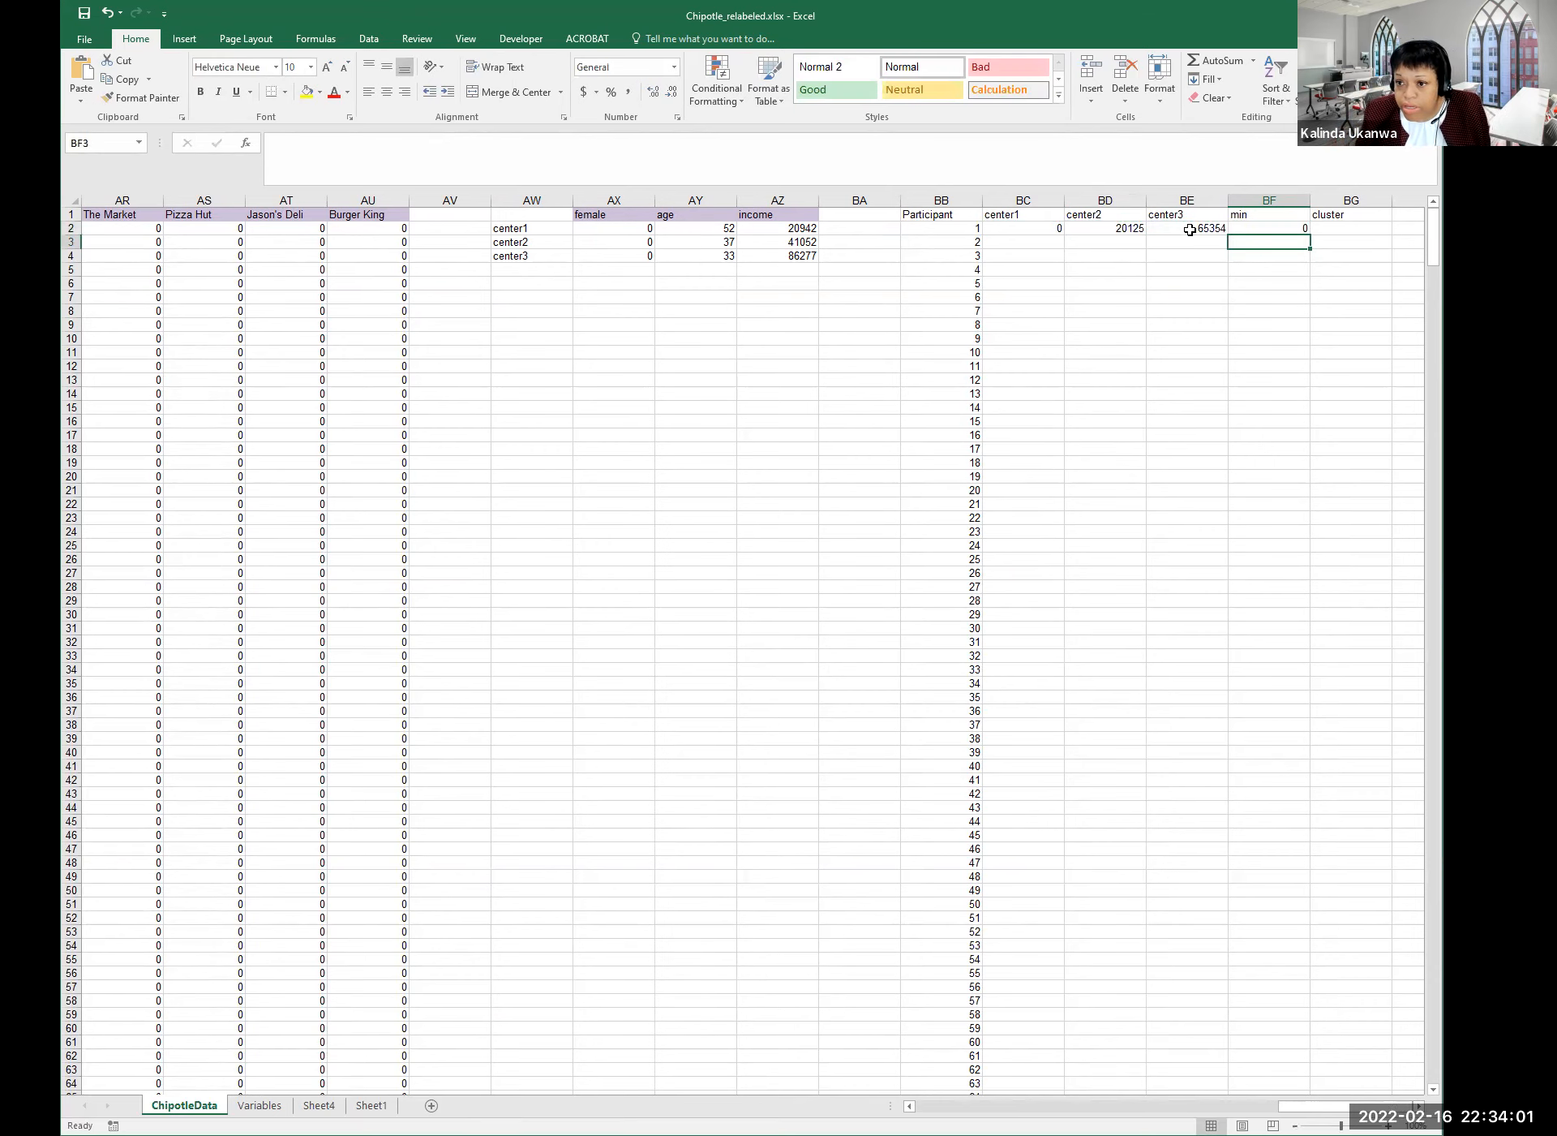
click(1258, 225)
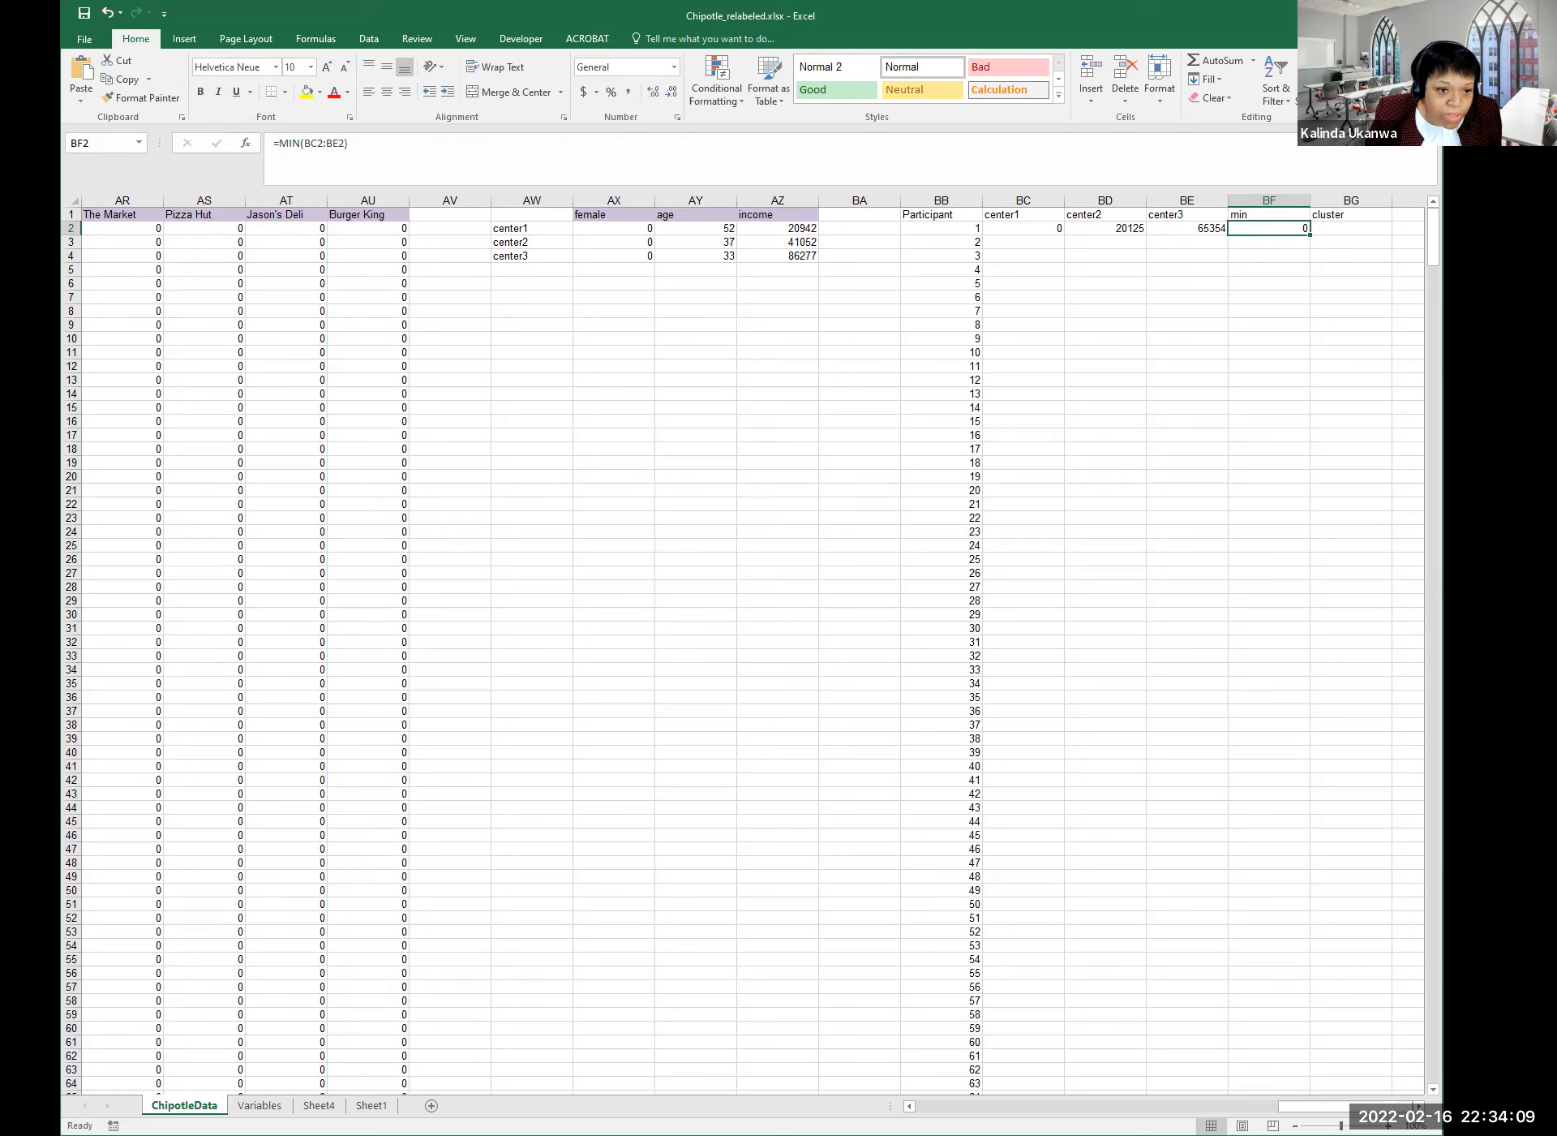
key(alt+Tab)
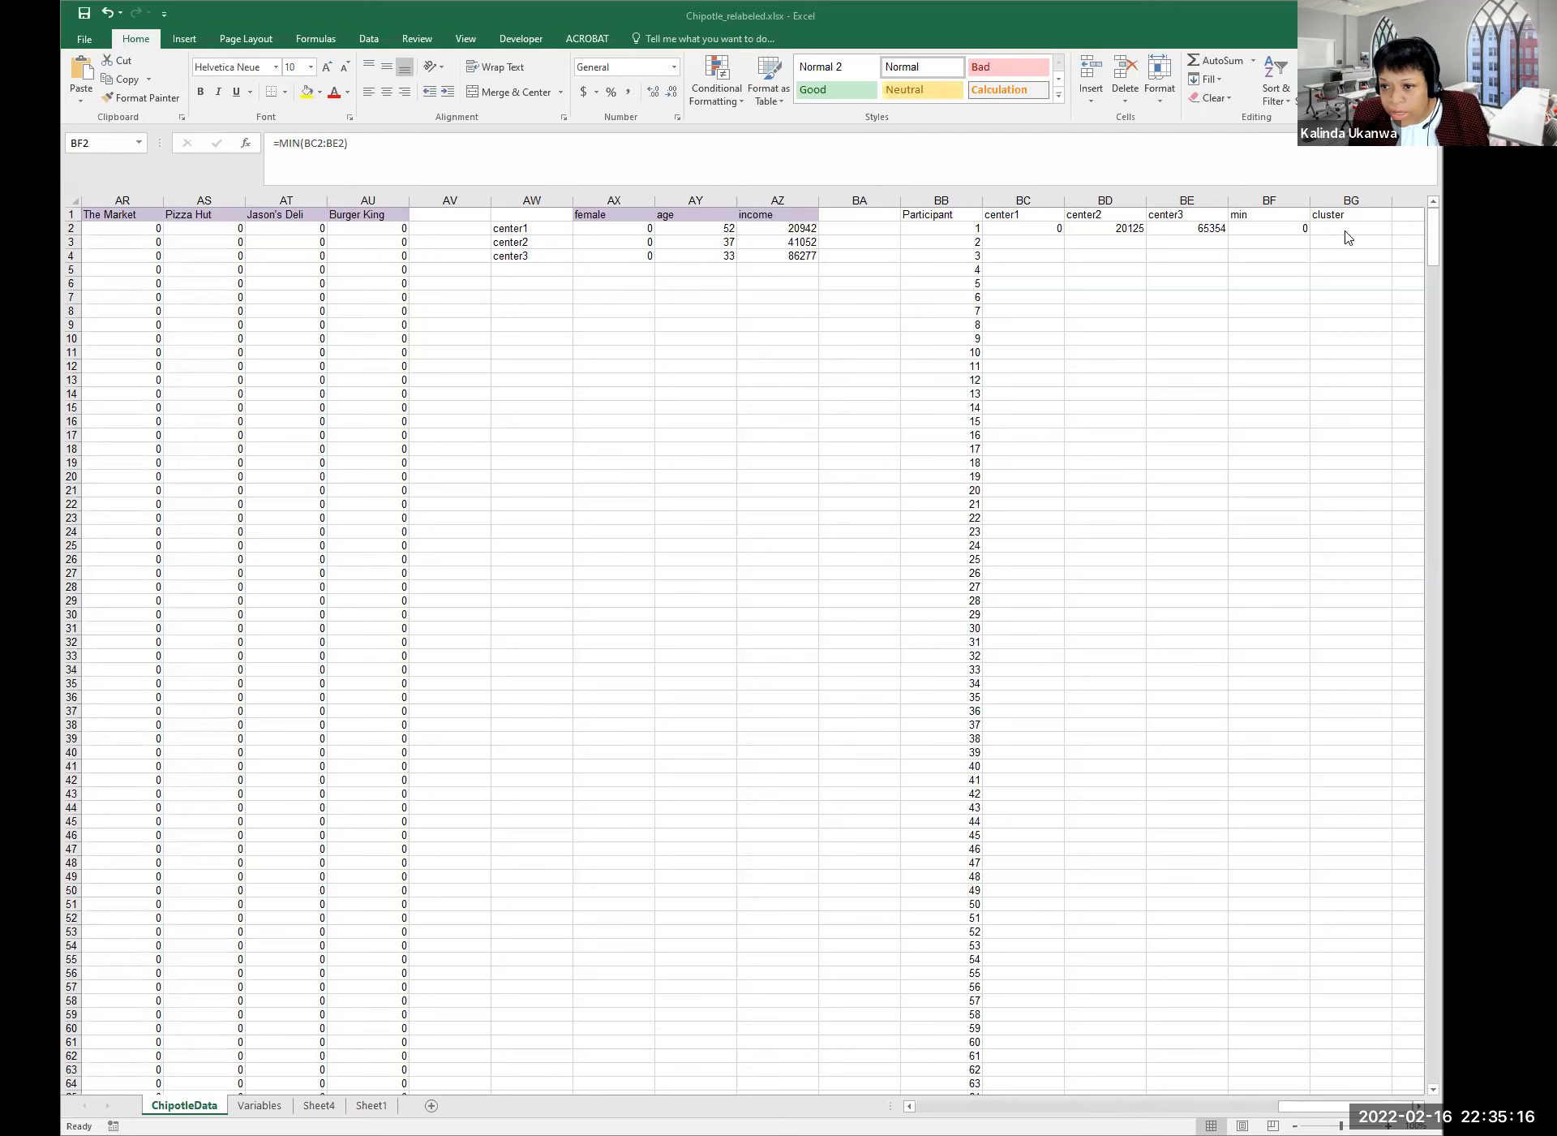
click(1343, 230)
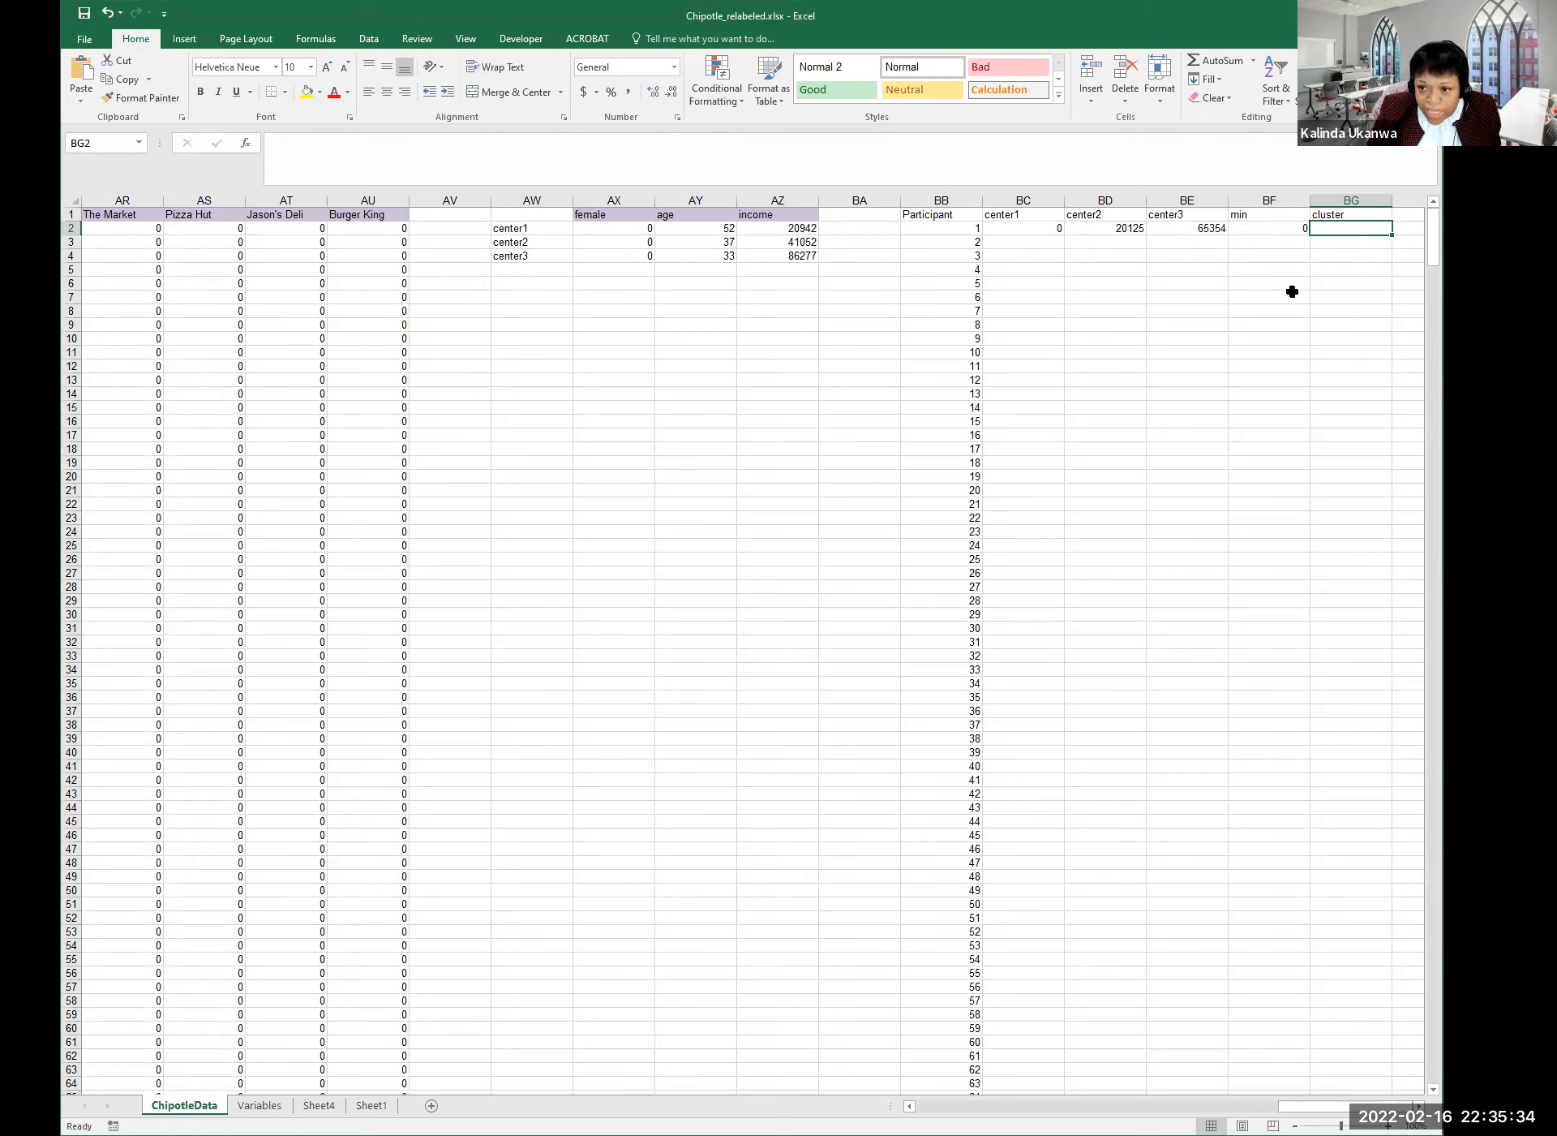
Type =match(BF2,BC2 in BG2 to start the cluster lookup.
text(=)
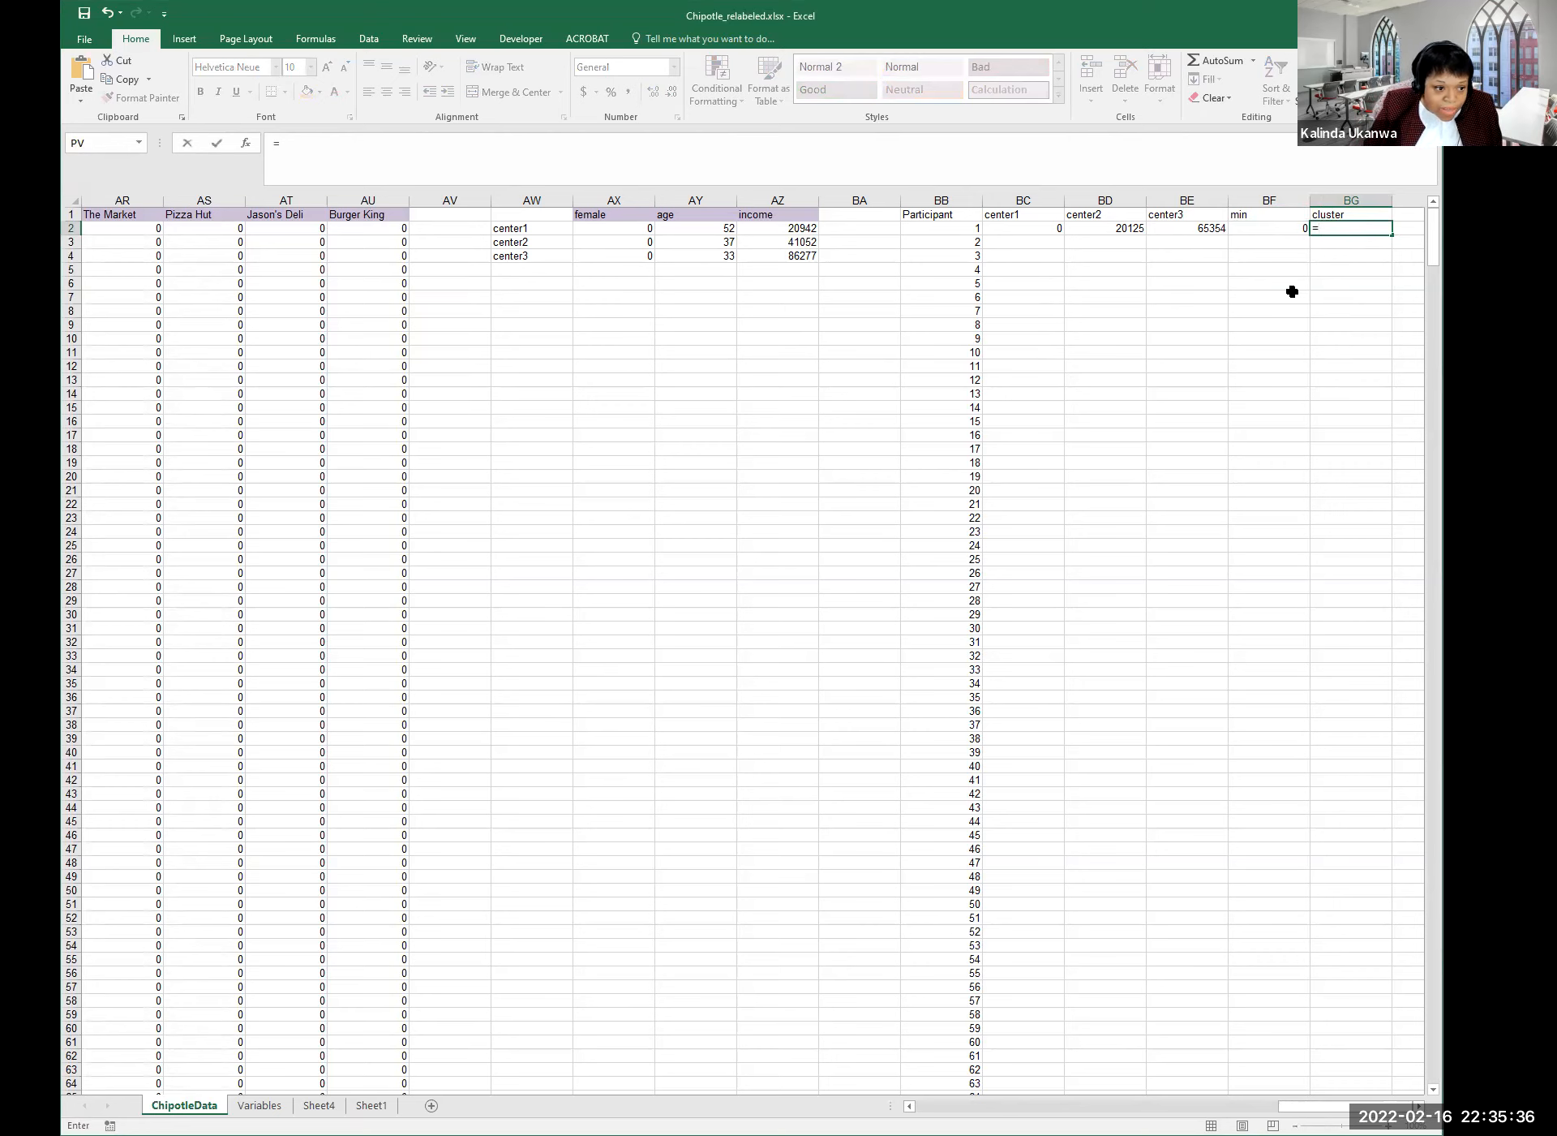
text(match()
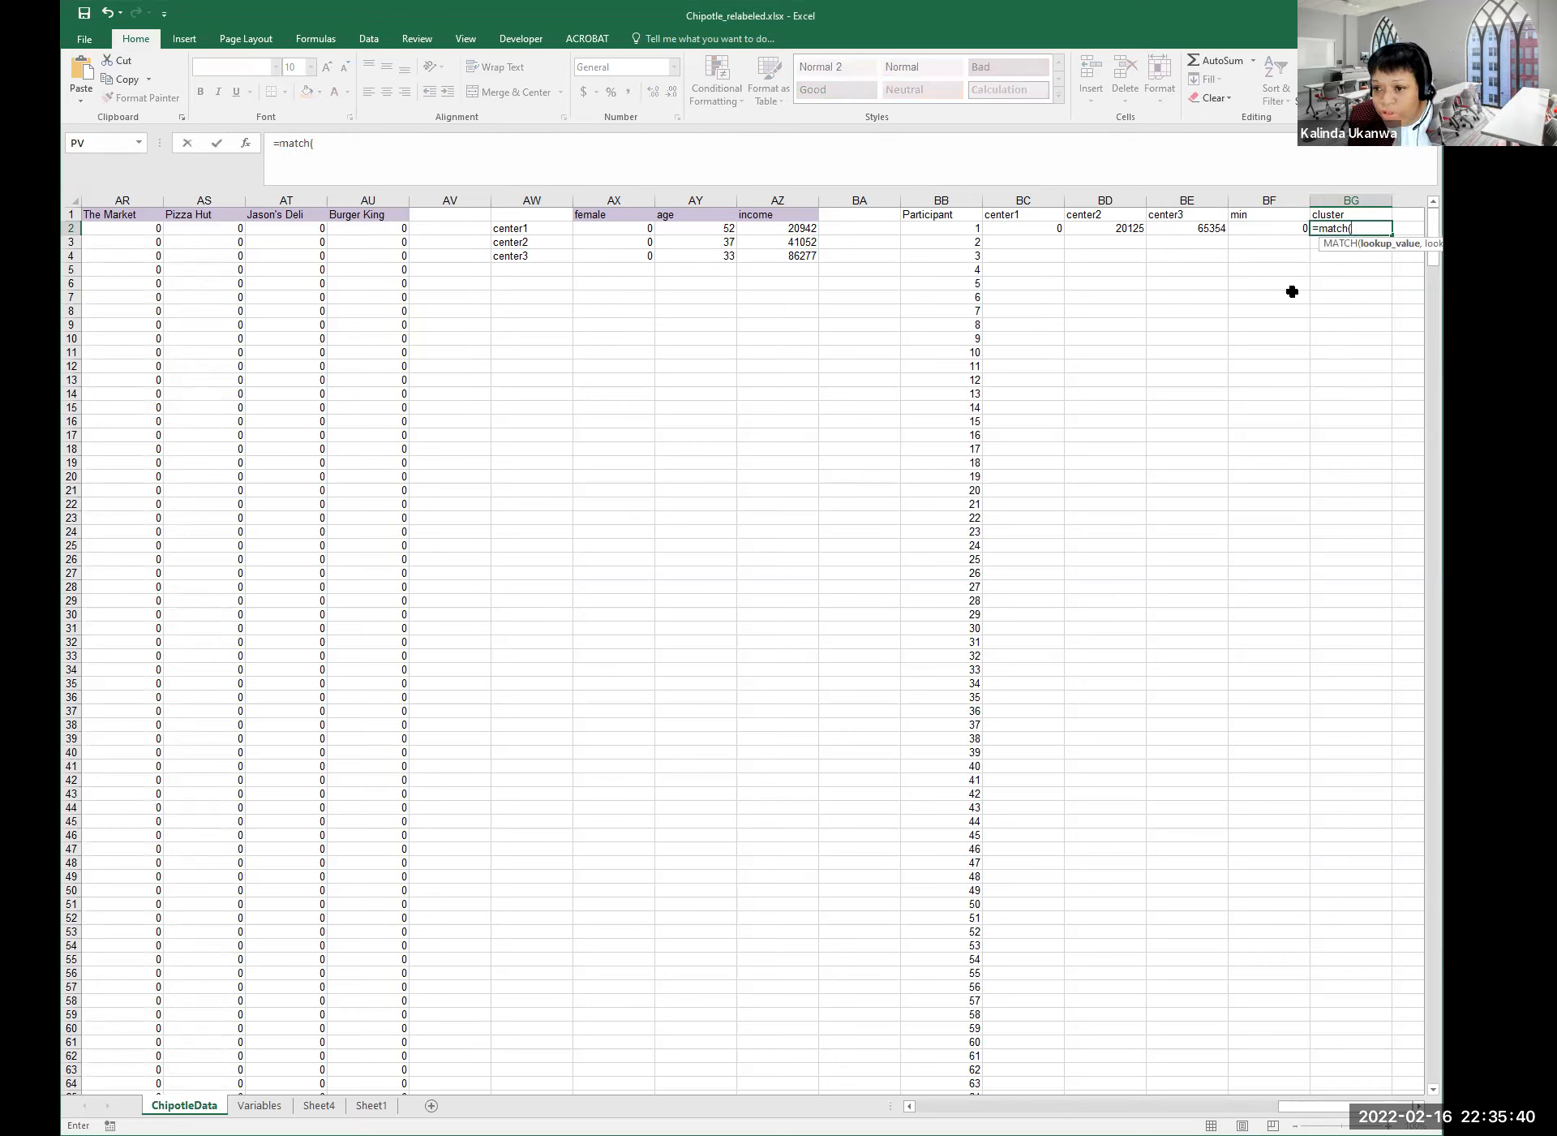
click(1266, 230)
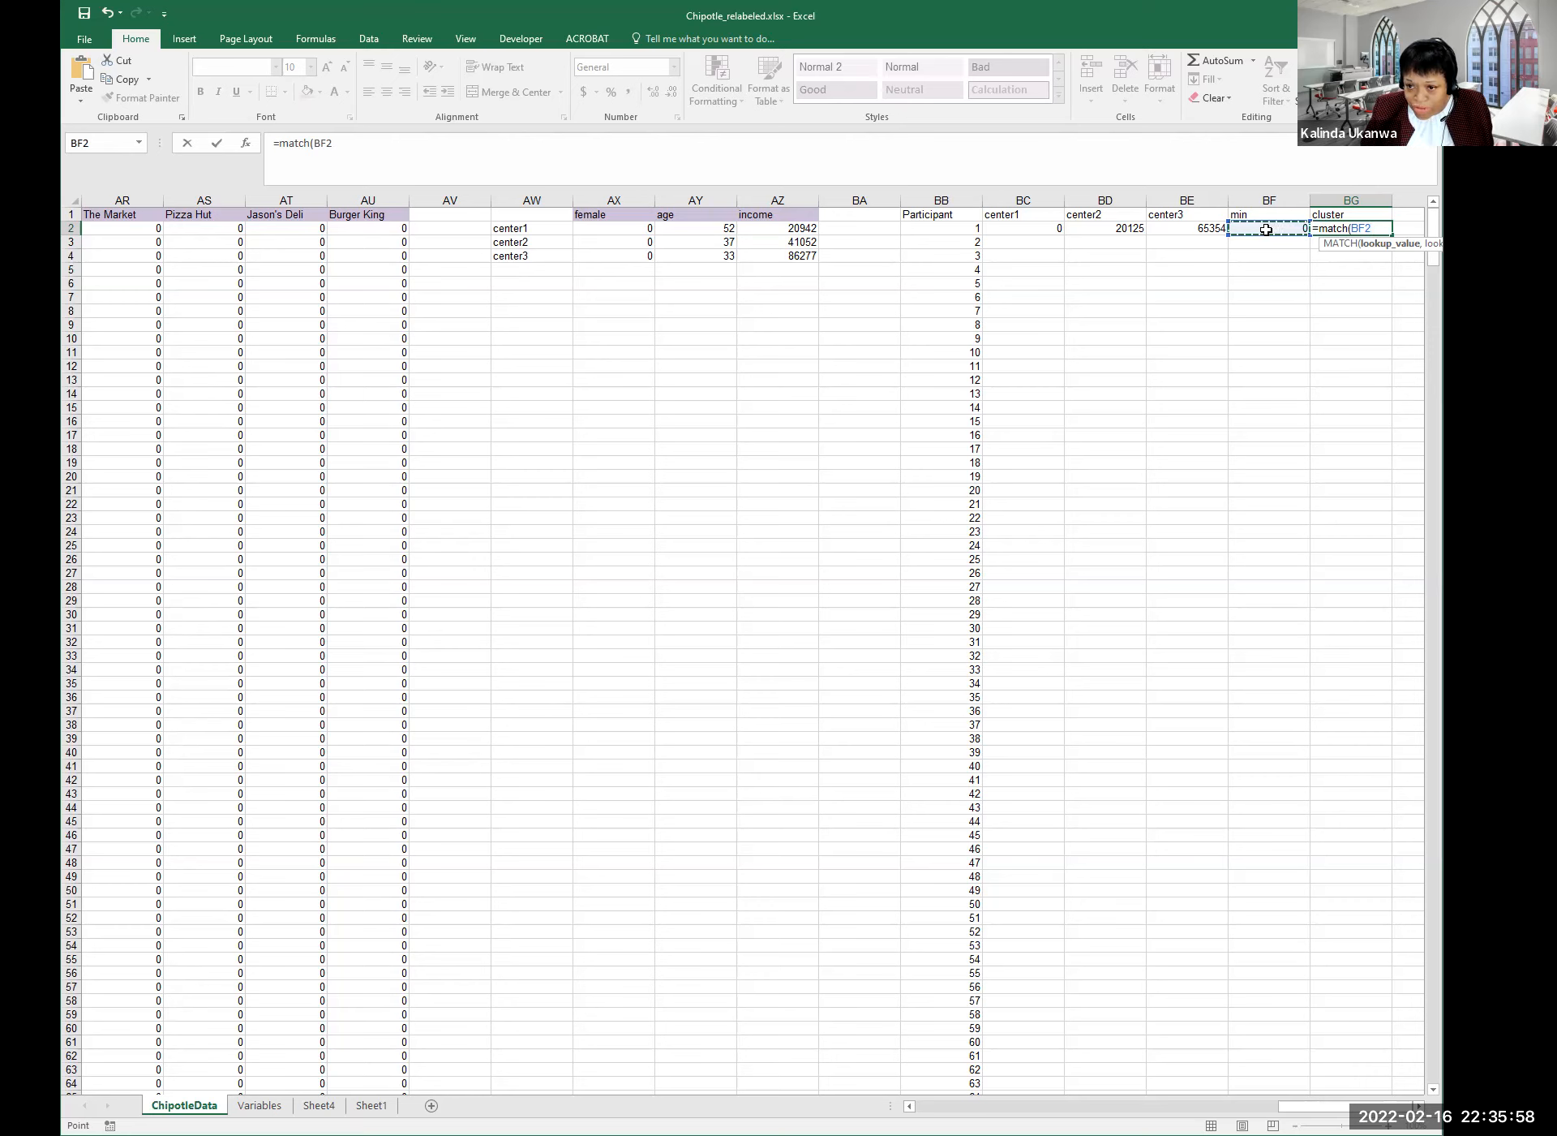
text(,)
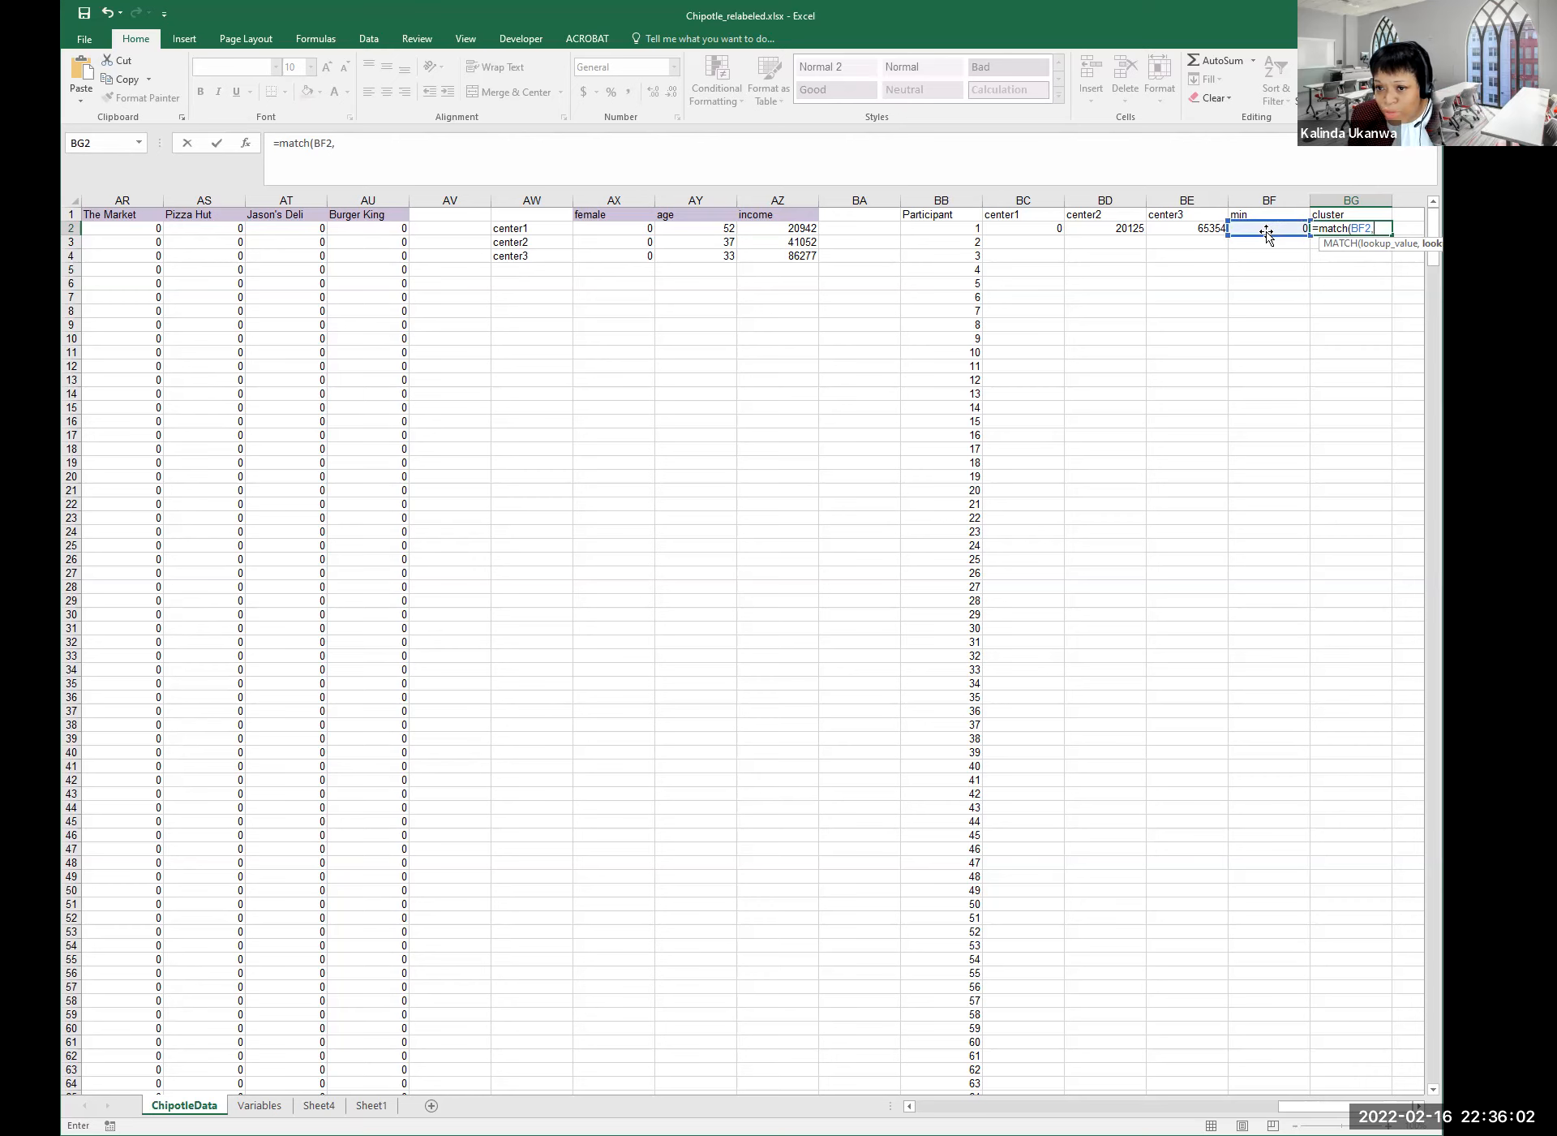
click(1030, 223)
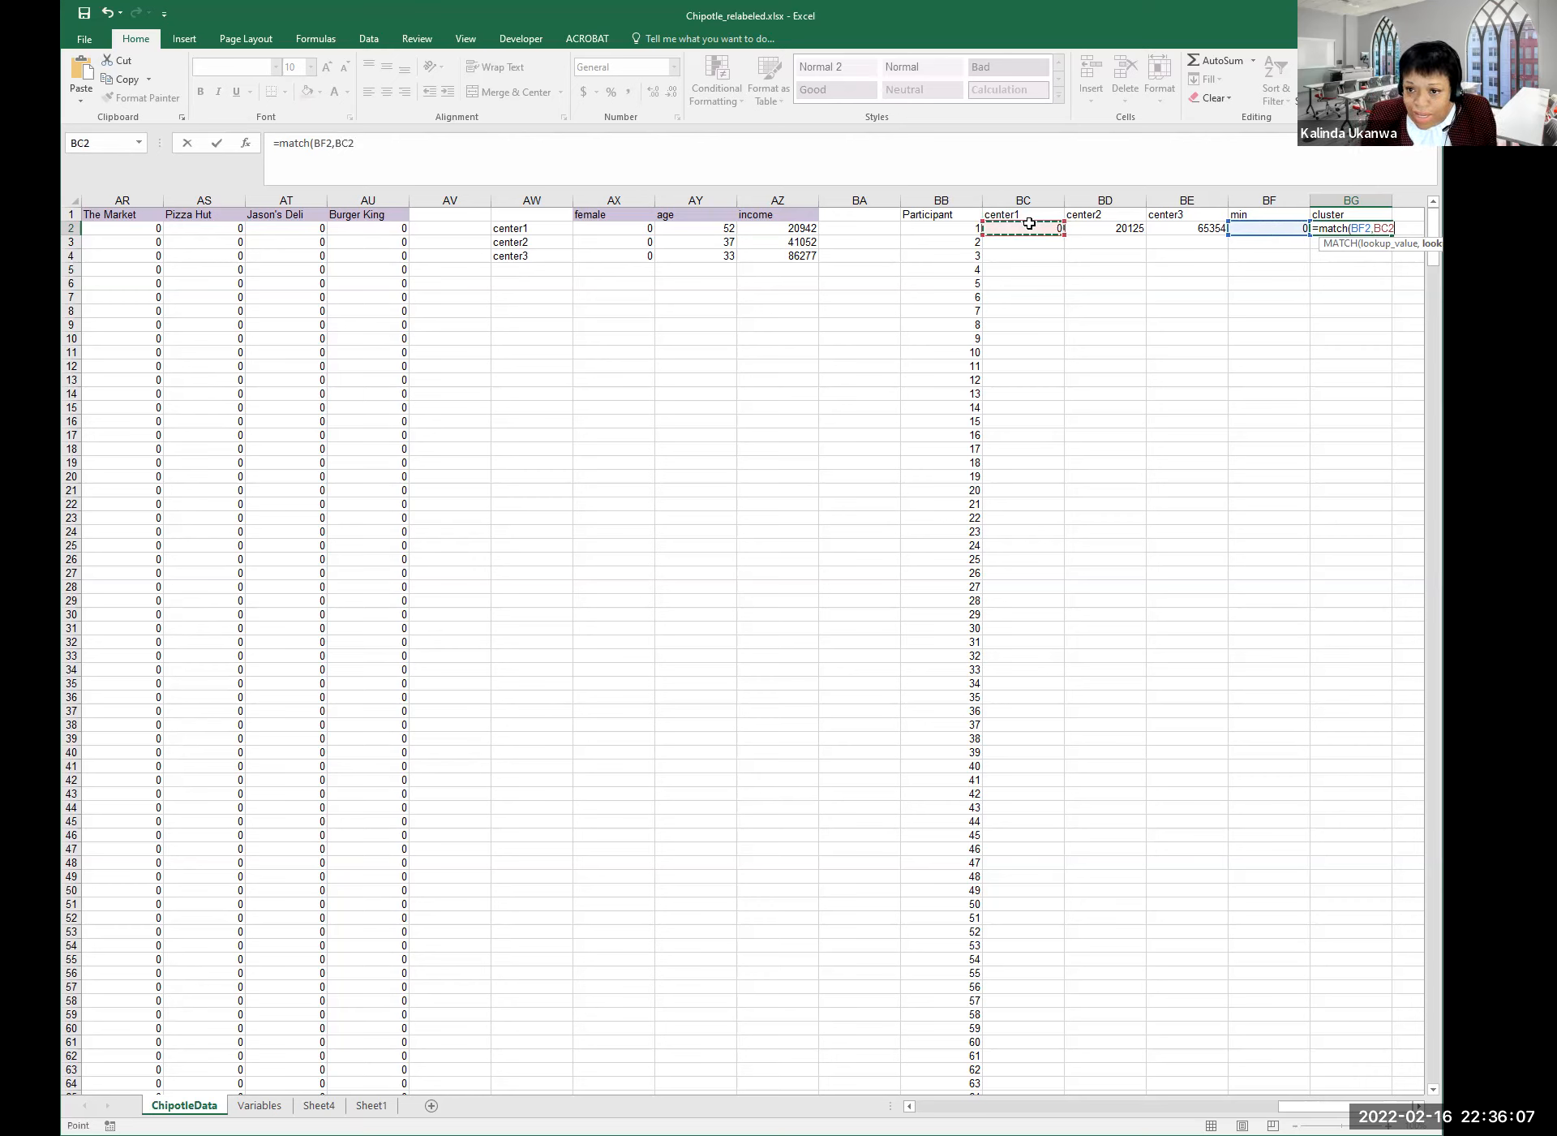
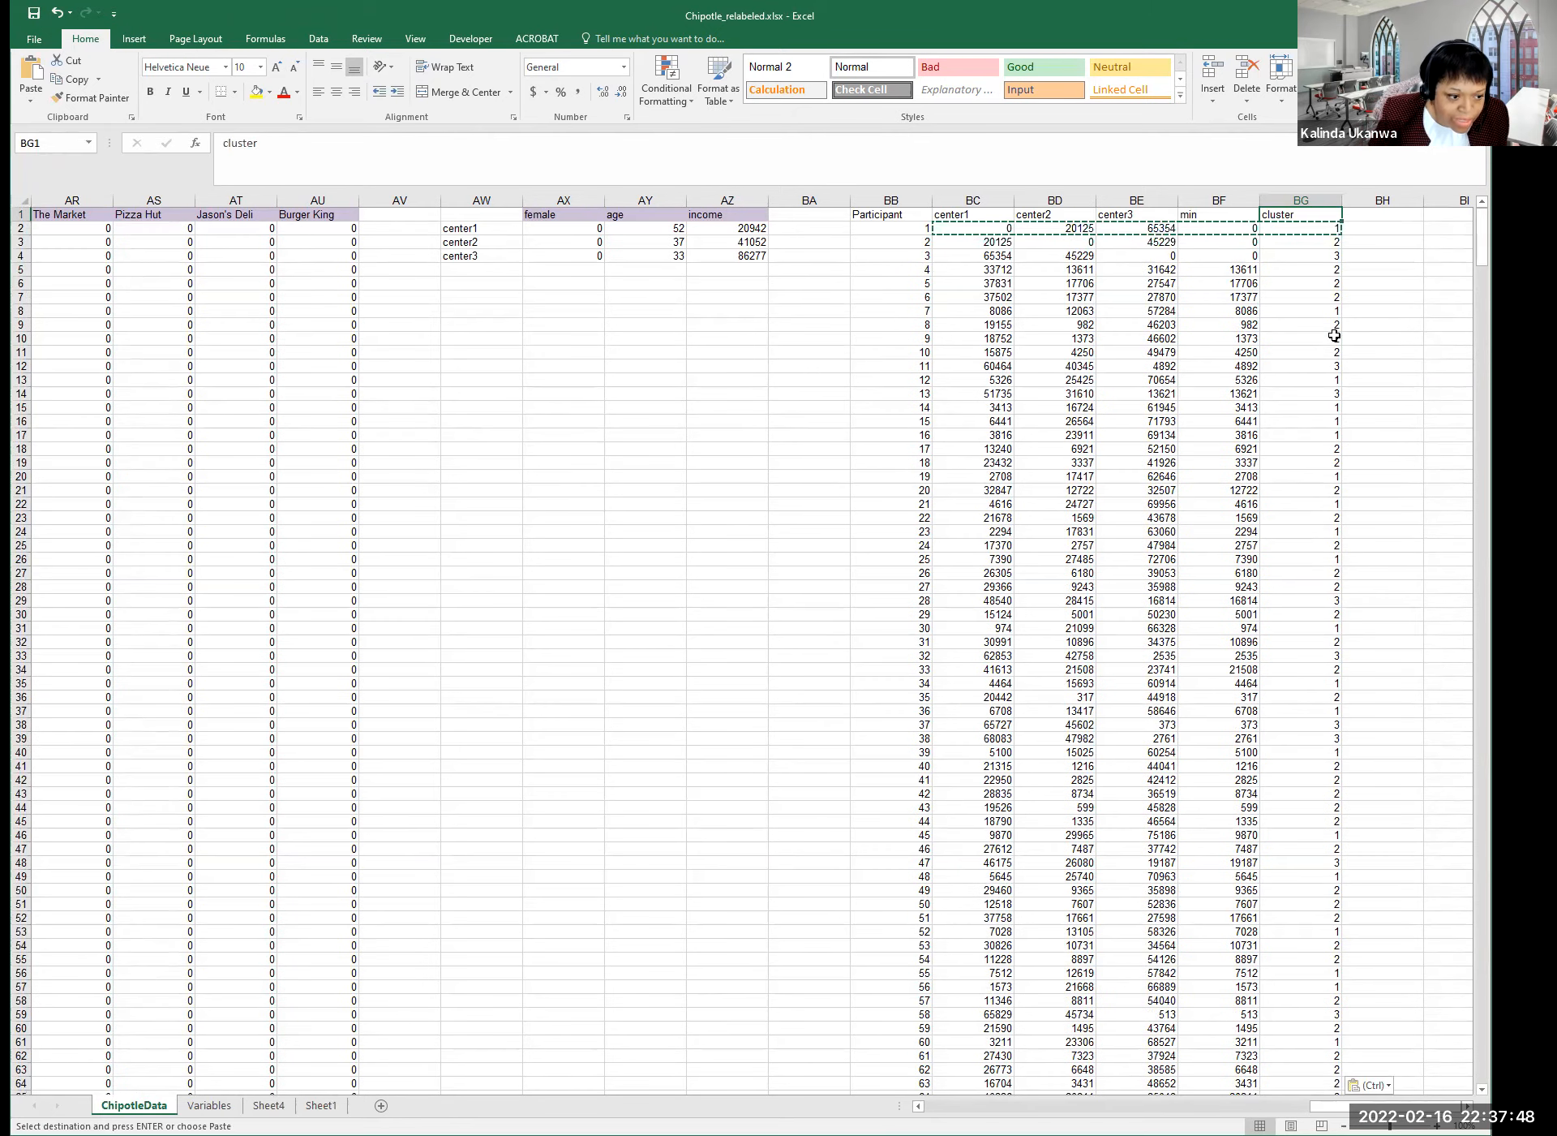
Clear the copy marquee left after filling the formulas down columns BC–BG.
key(Escape)
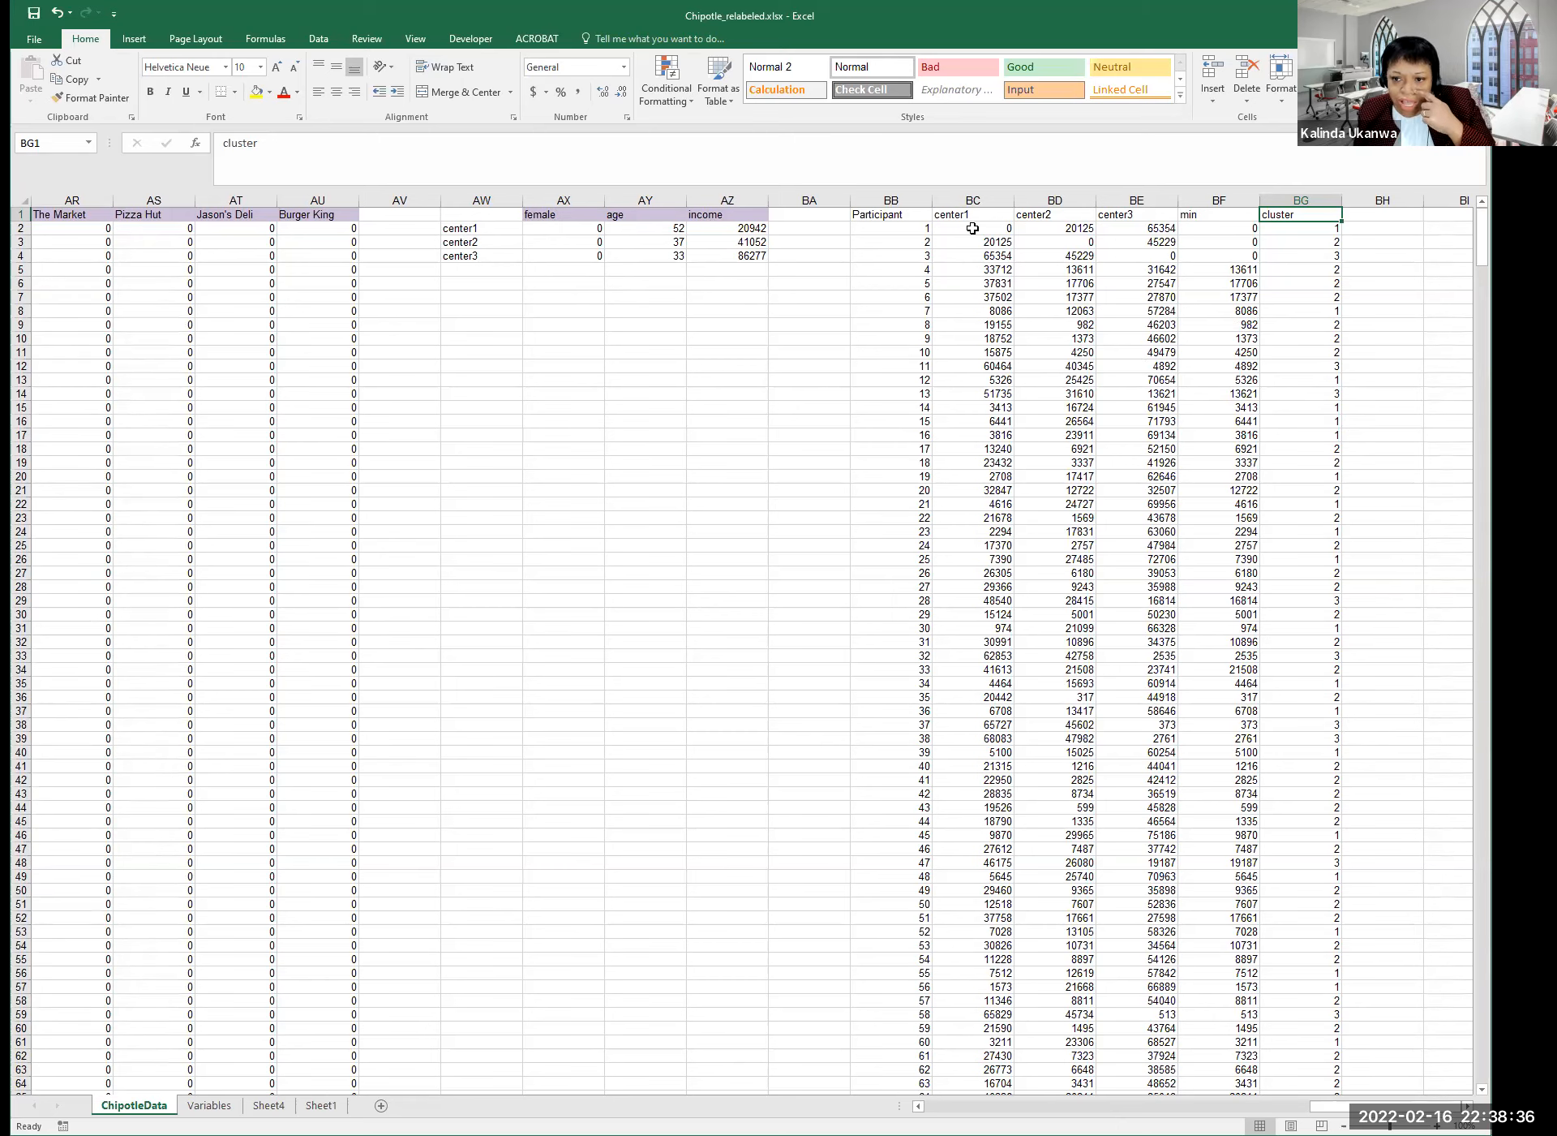
Check the center1 and center2 distance formulas for participant 2.
click(1046, 370)
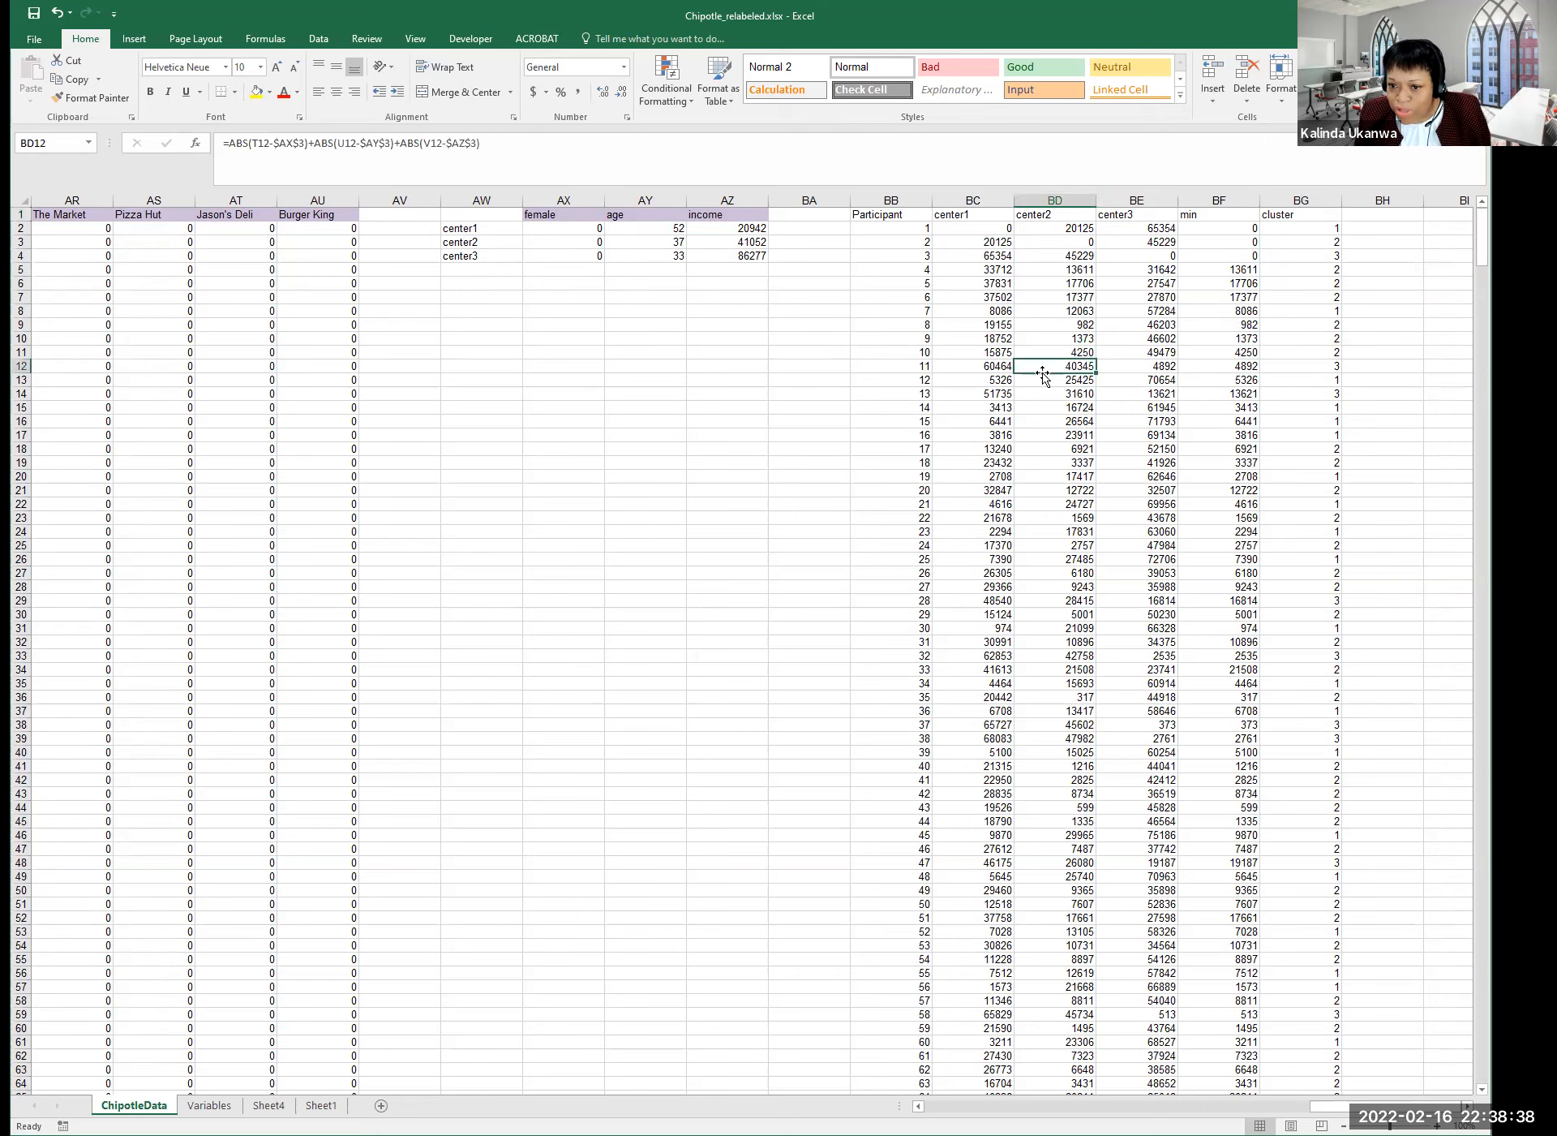
click(977, 244)
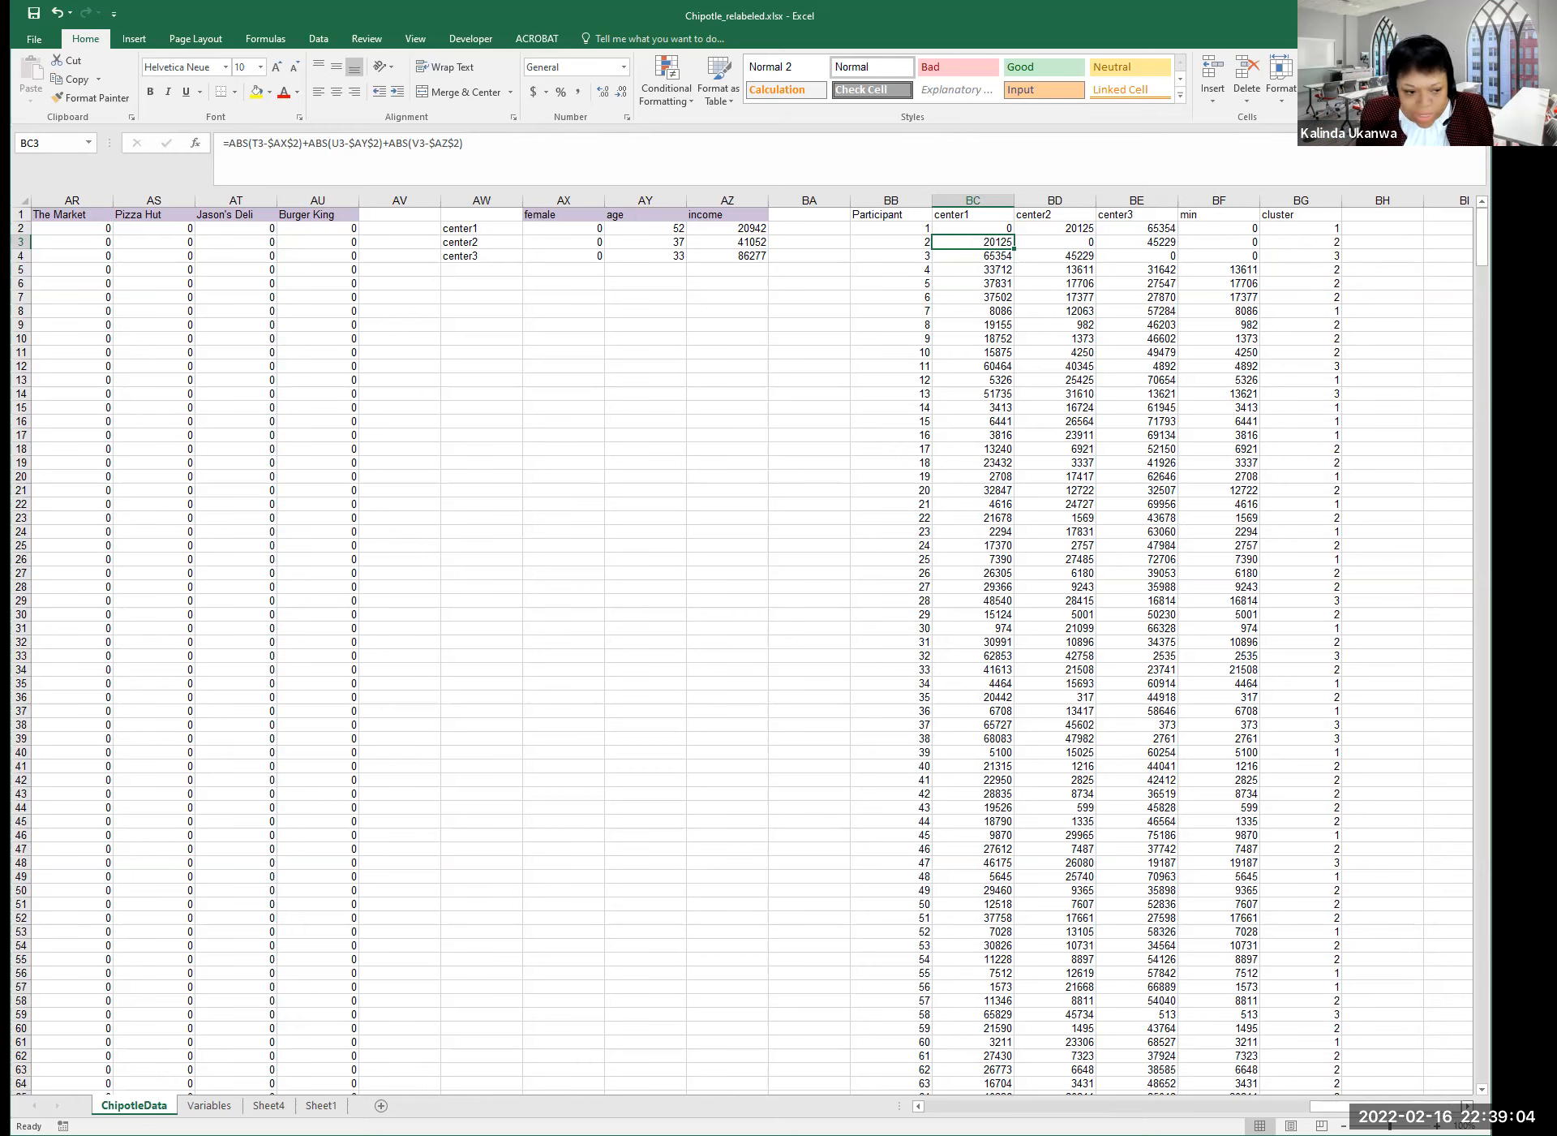
scroll(742, 649, right, 4)
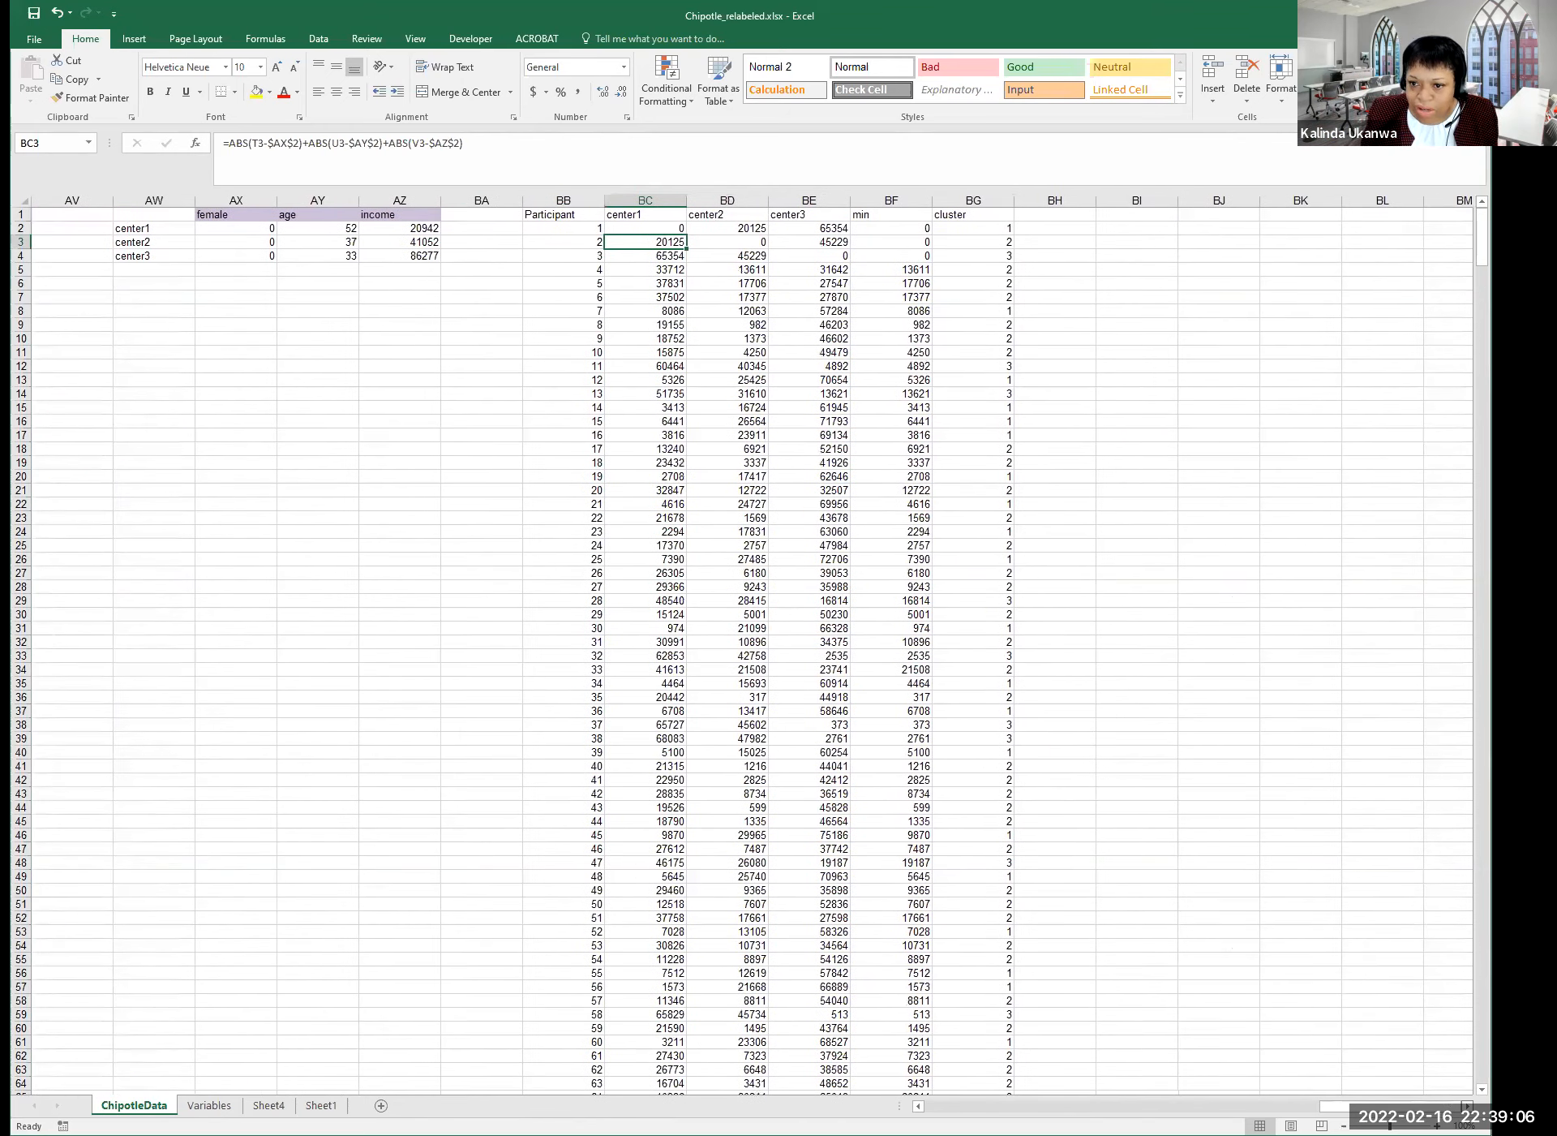
Select the entire cluster column BG and copy it.
click(961, 217)
click(1043, 215)
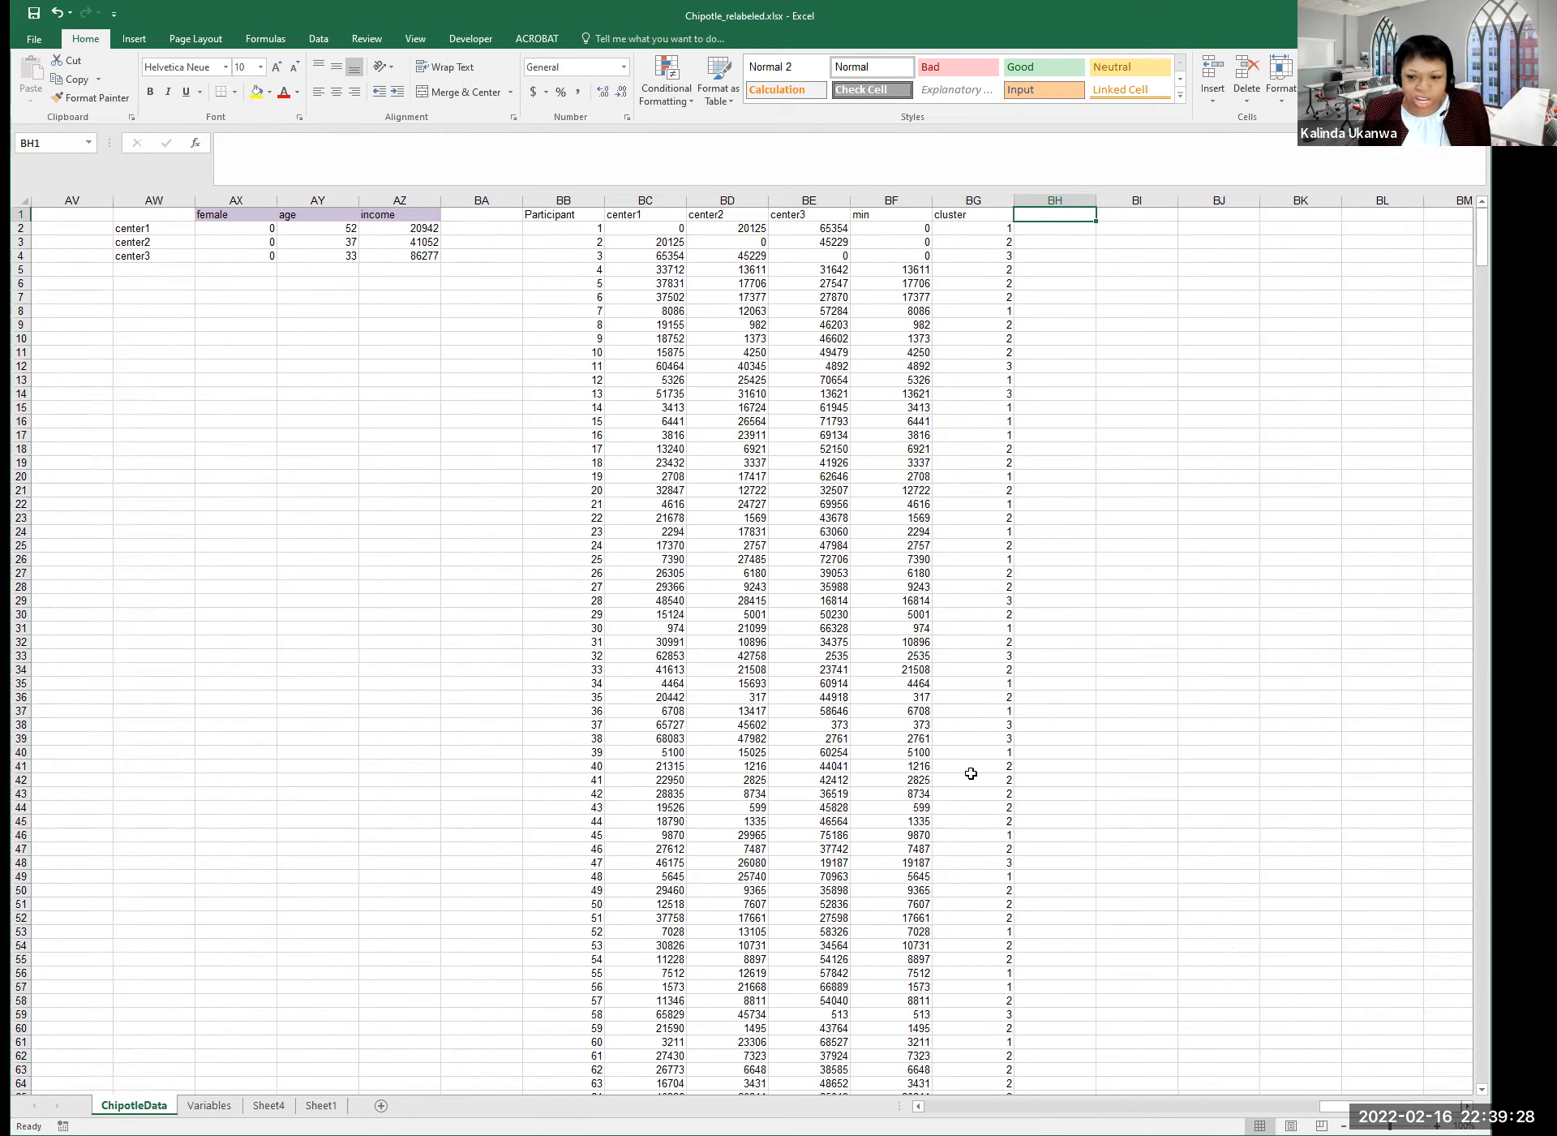
click(978, 270)
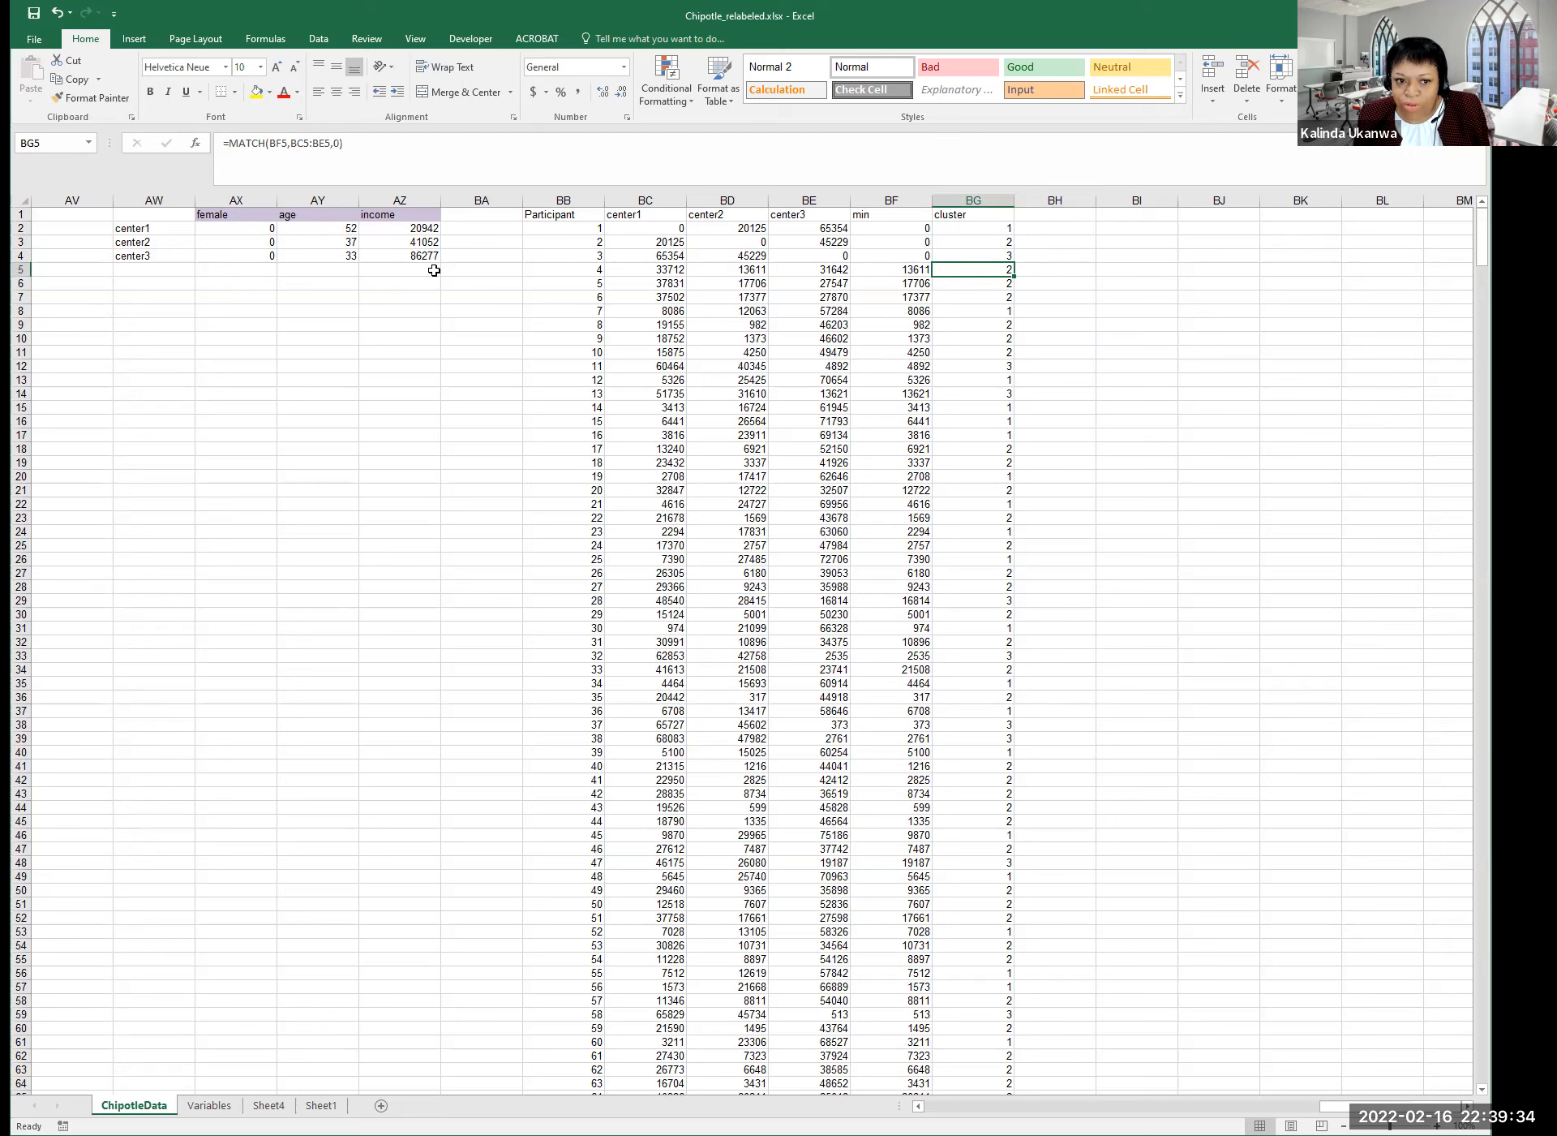
click(1051, 230)
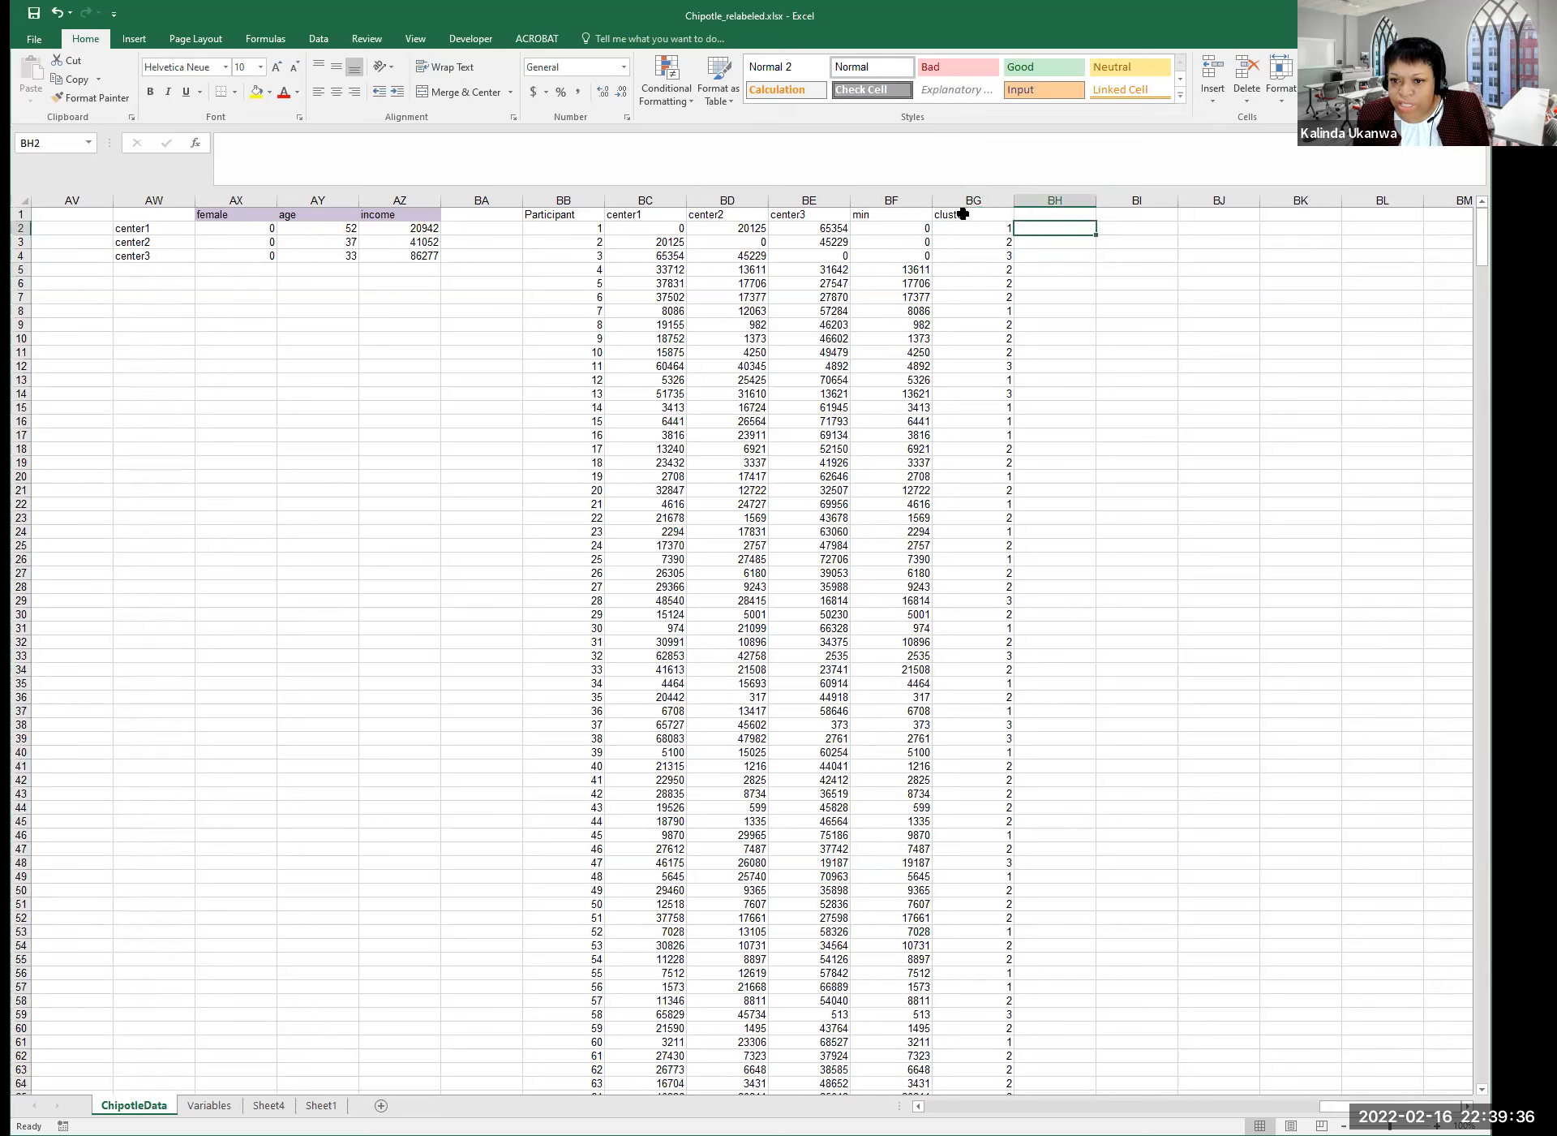
click(963, 214)
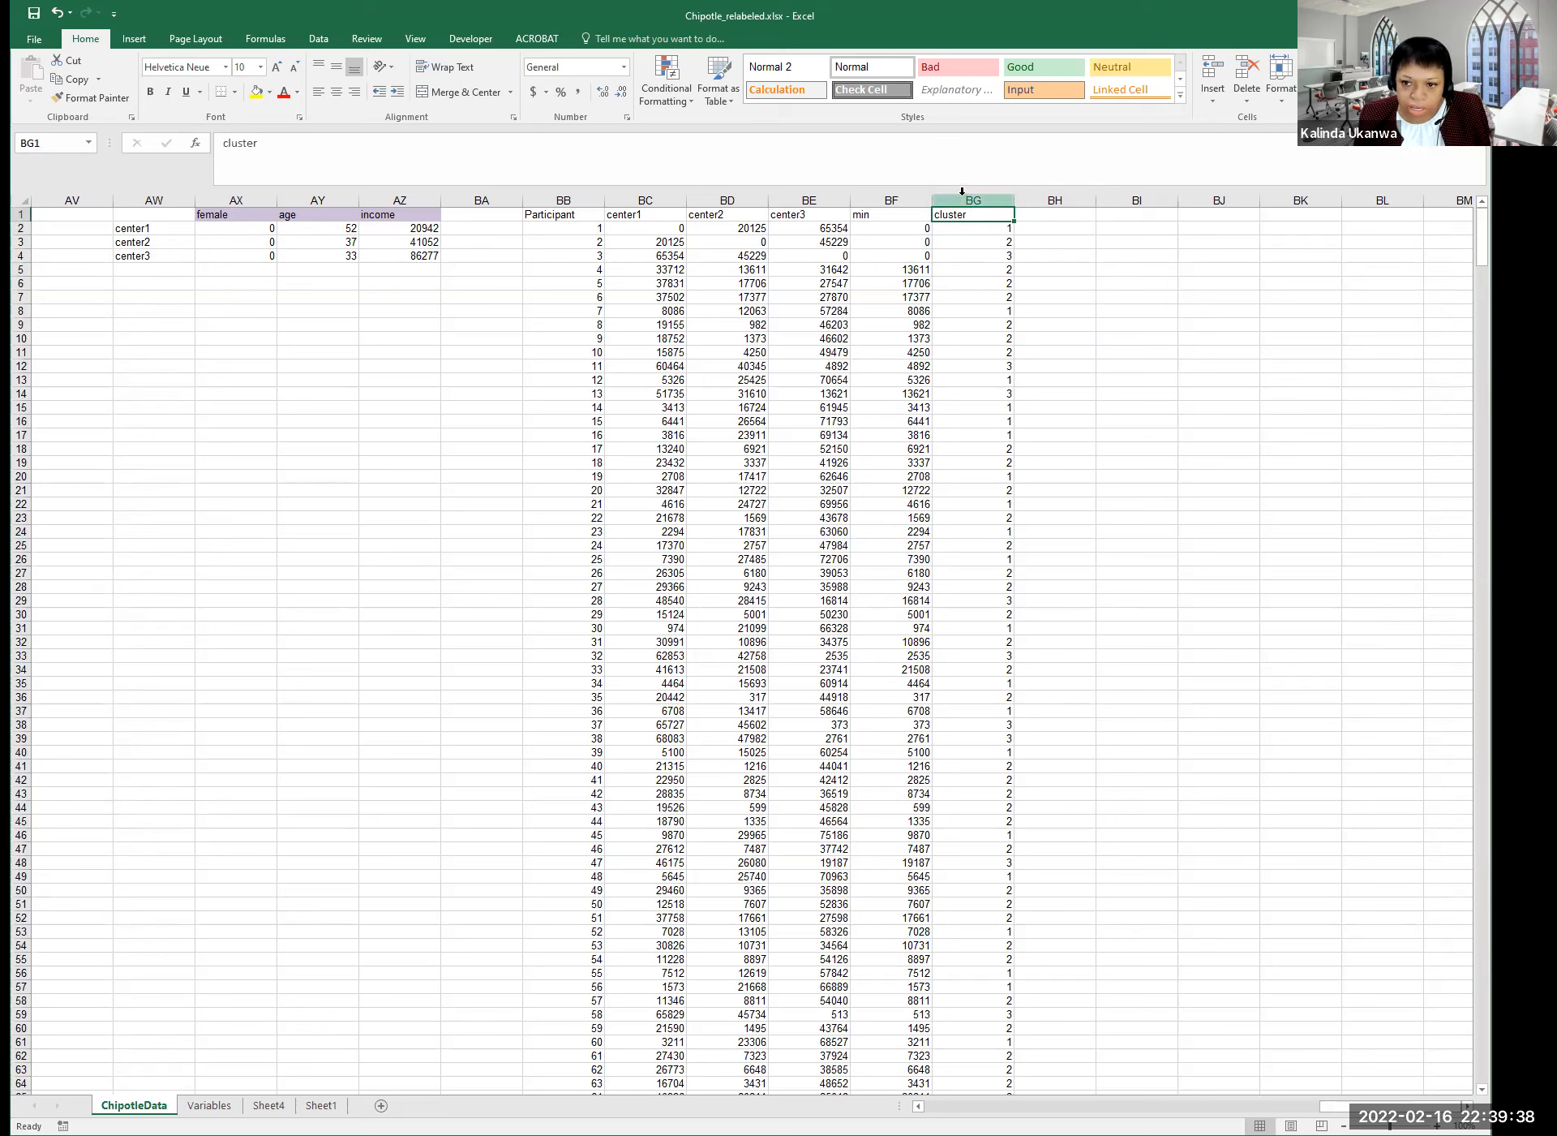
click(963, 198)
key(ctrl+c)
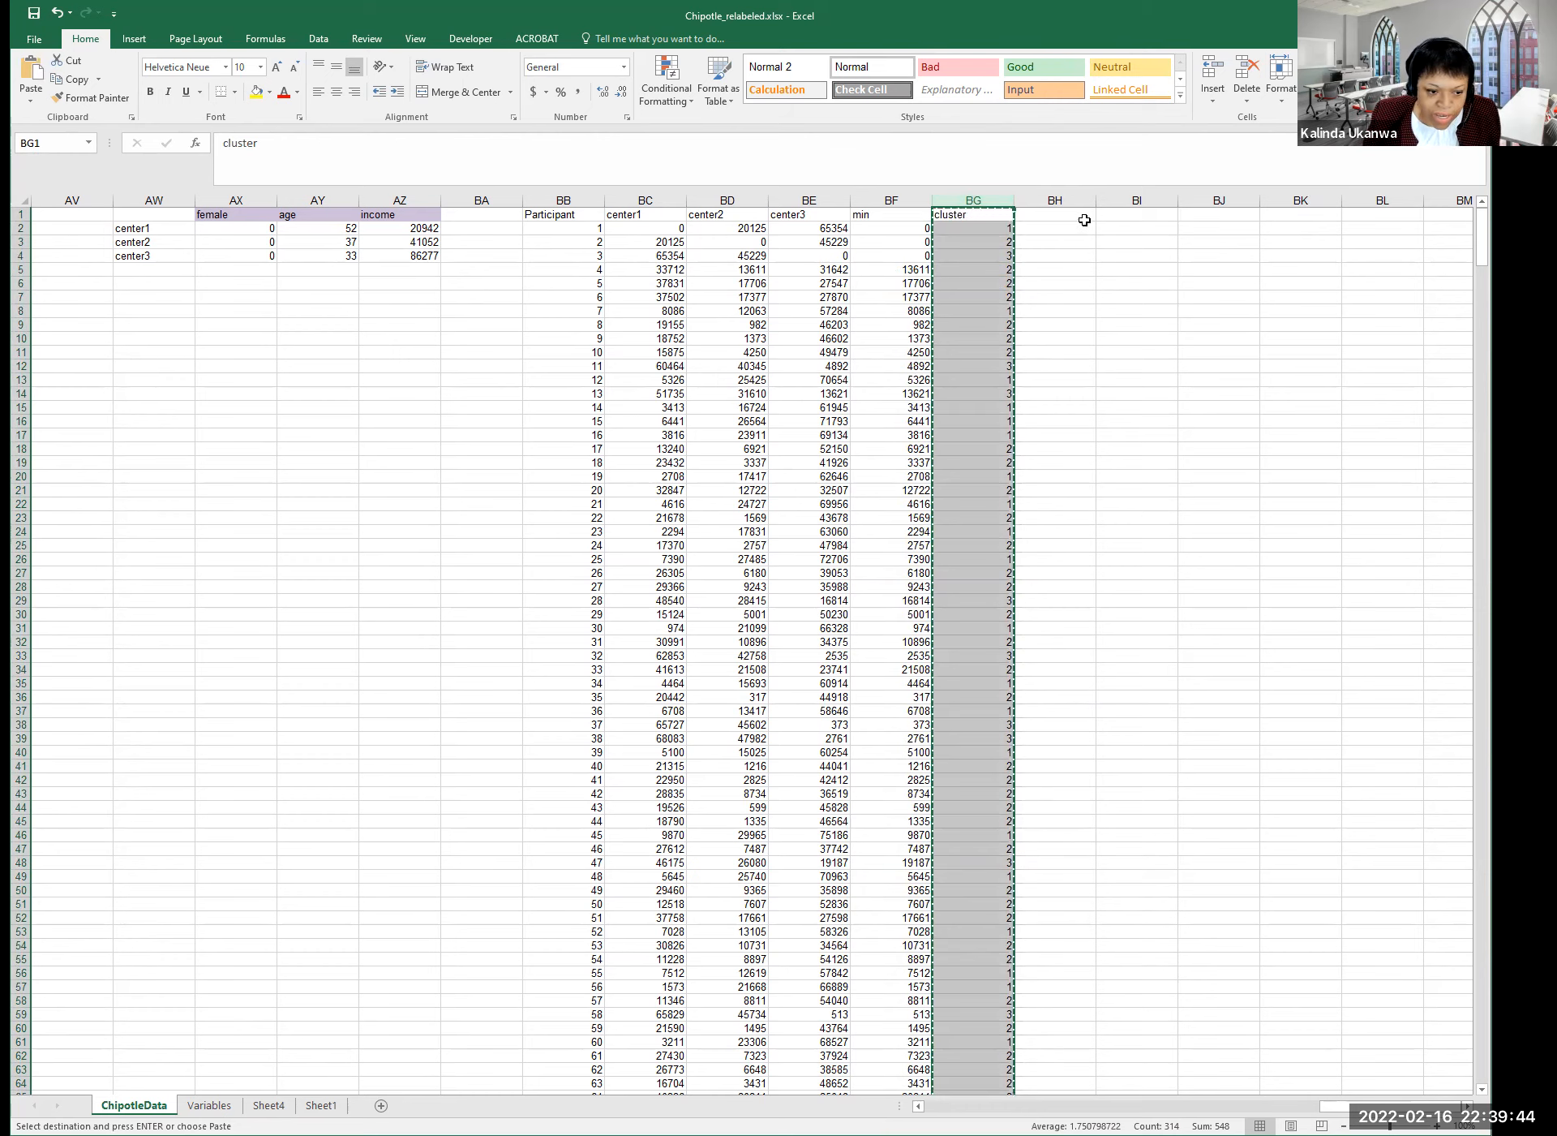
Paste the cluster assignments into column BH as values only.
click(1054, 214)
click(1058, 201)
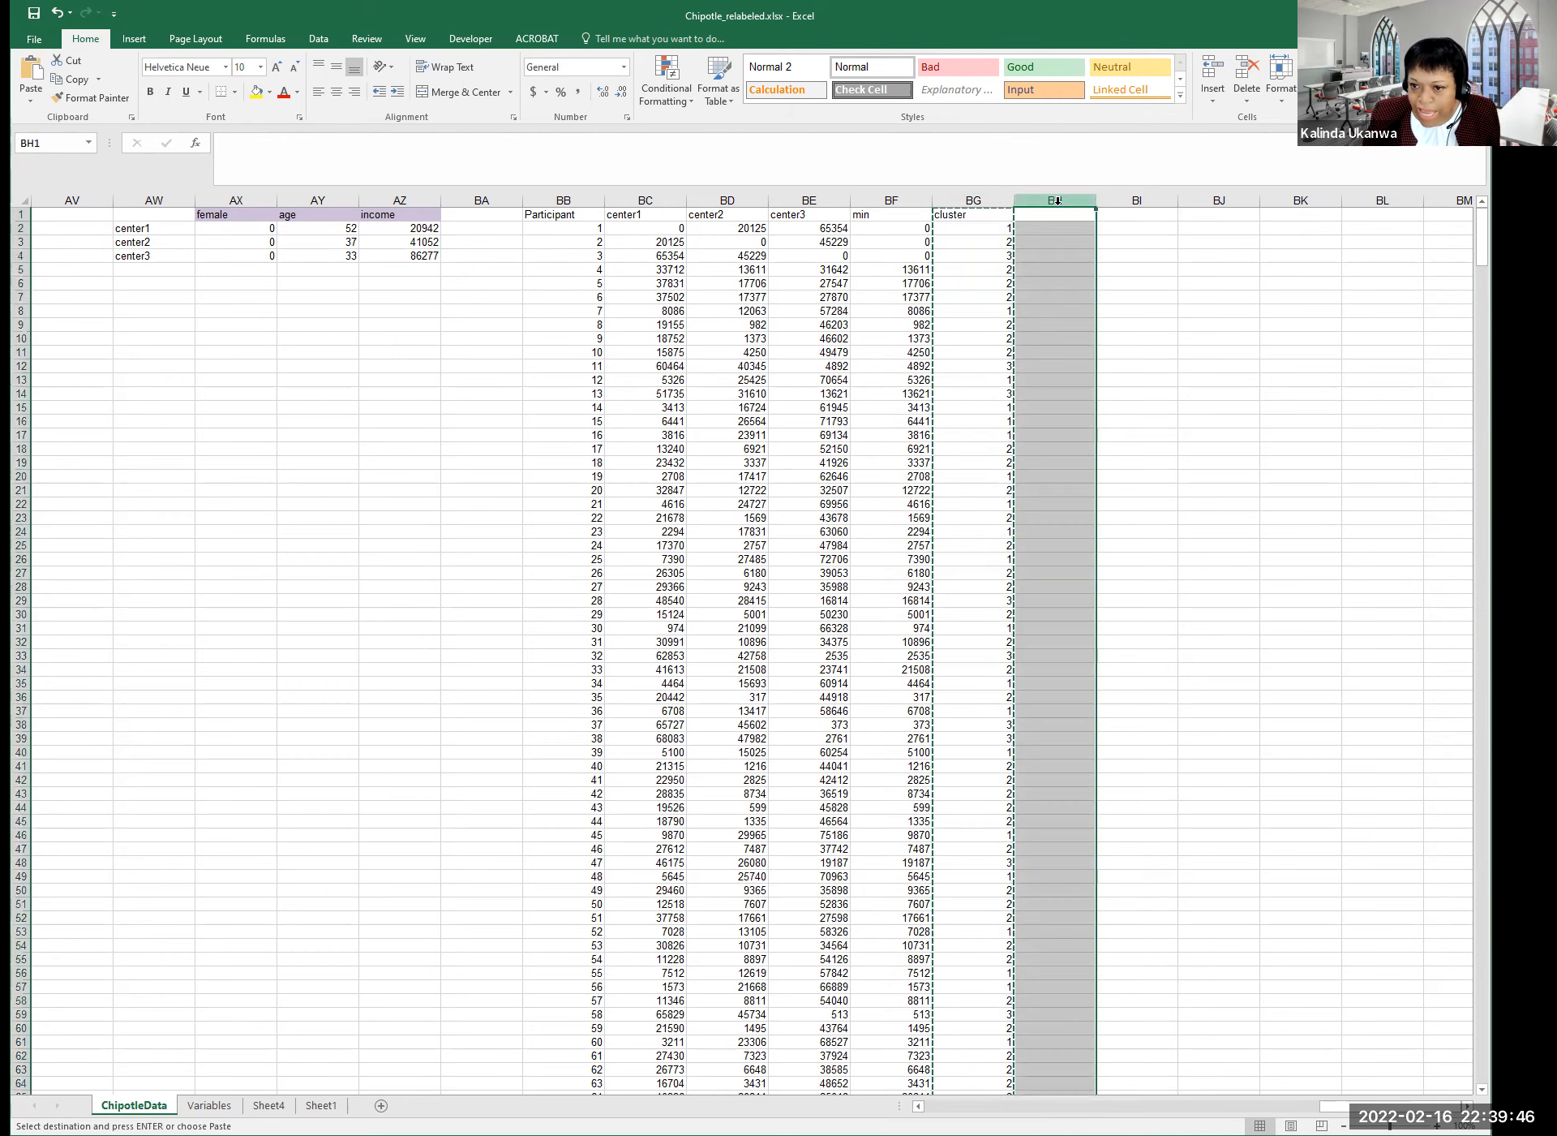
right_click(1058, 203)
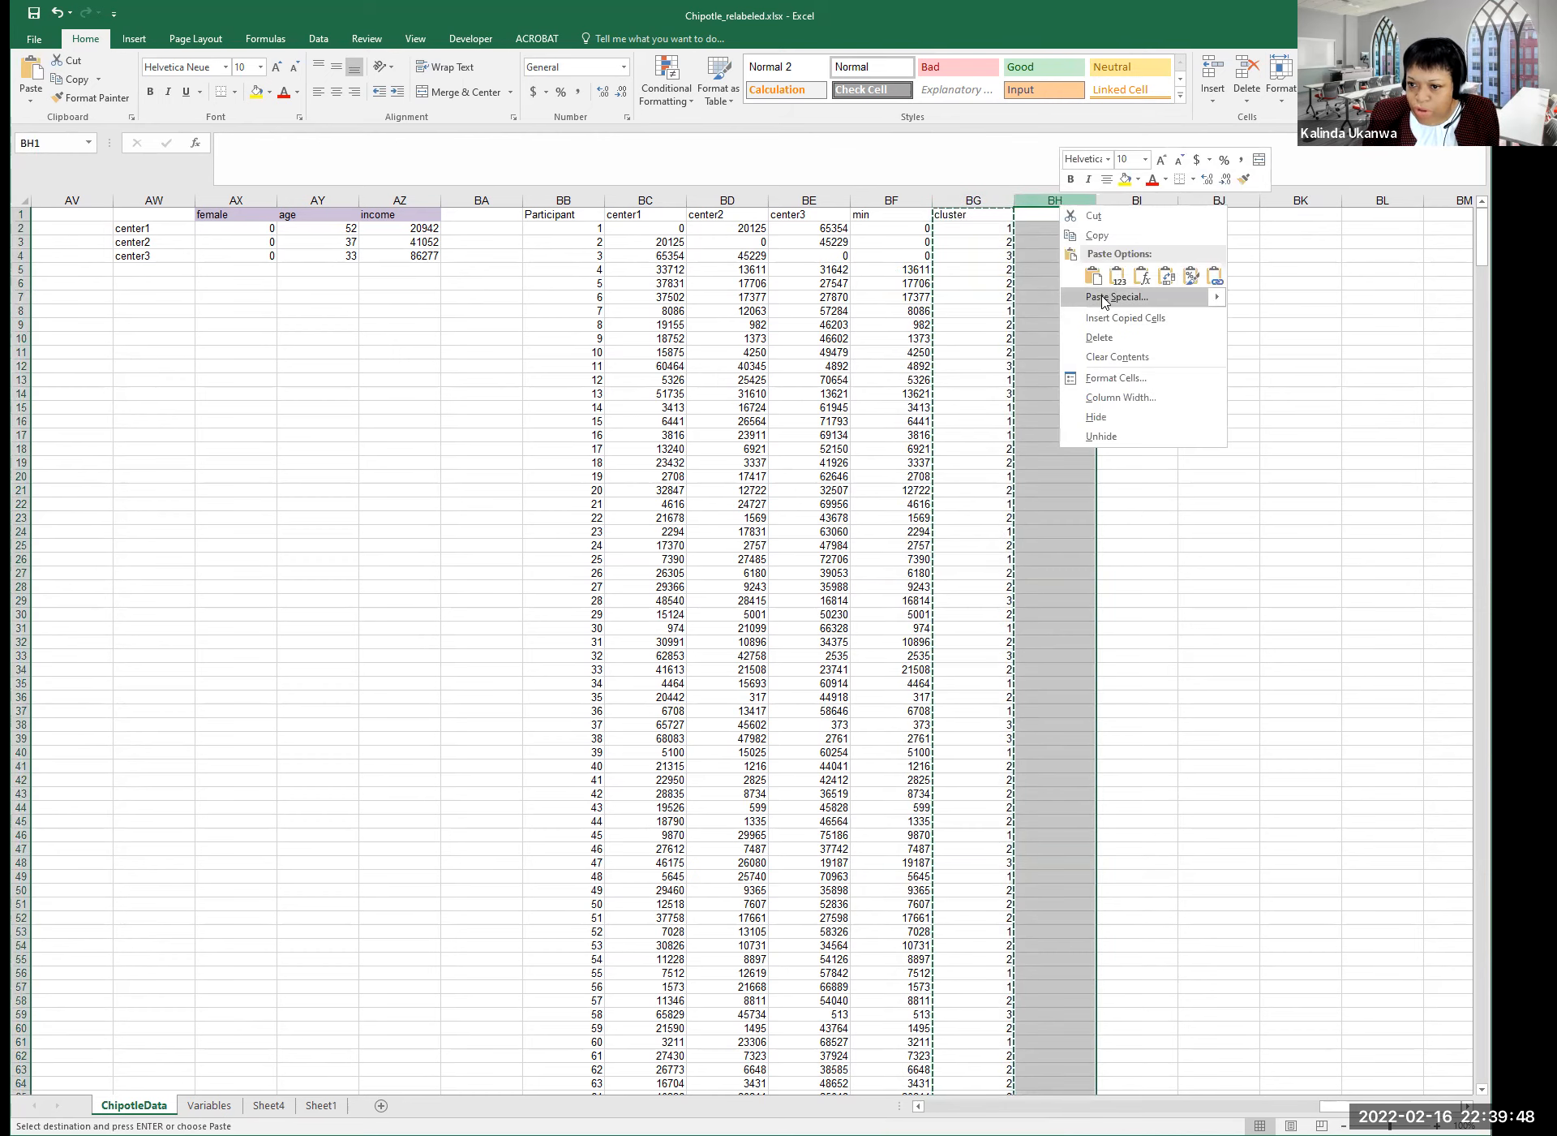
mouse_move(1120, 304)
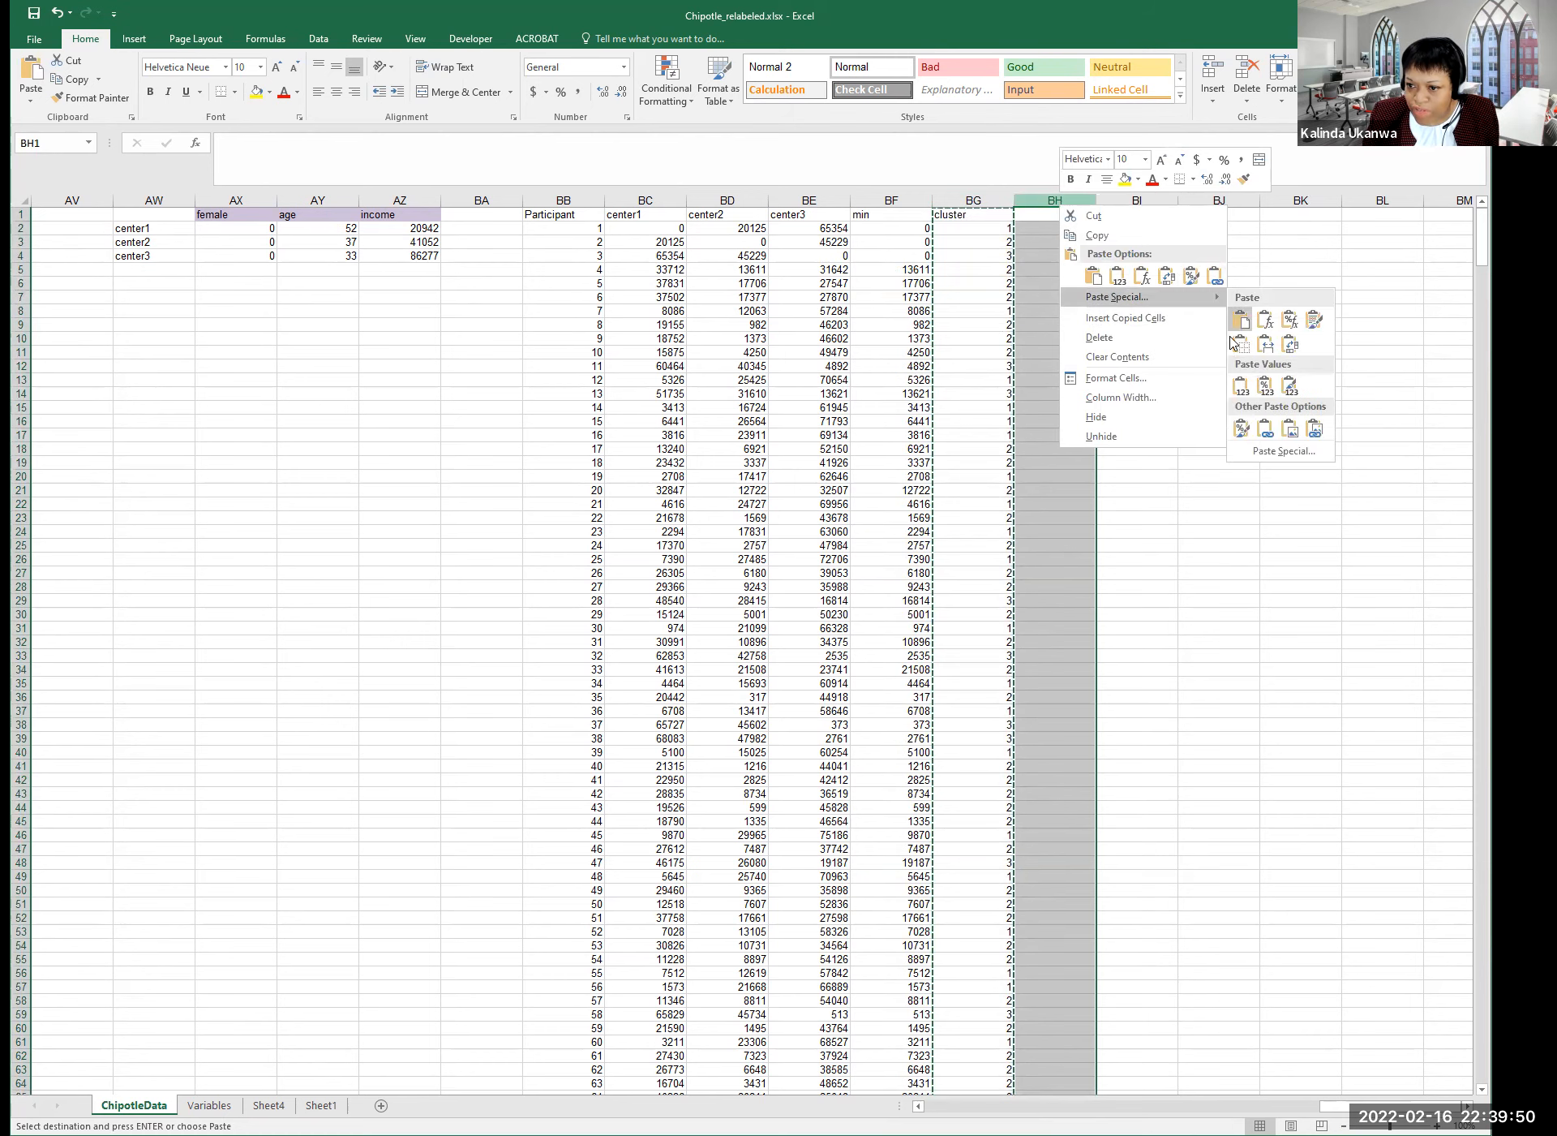
click(1147, 298)
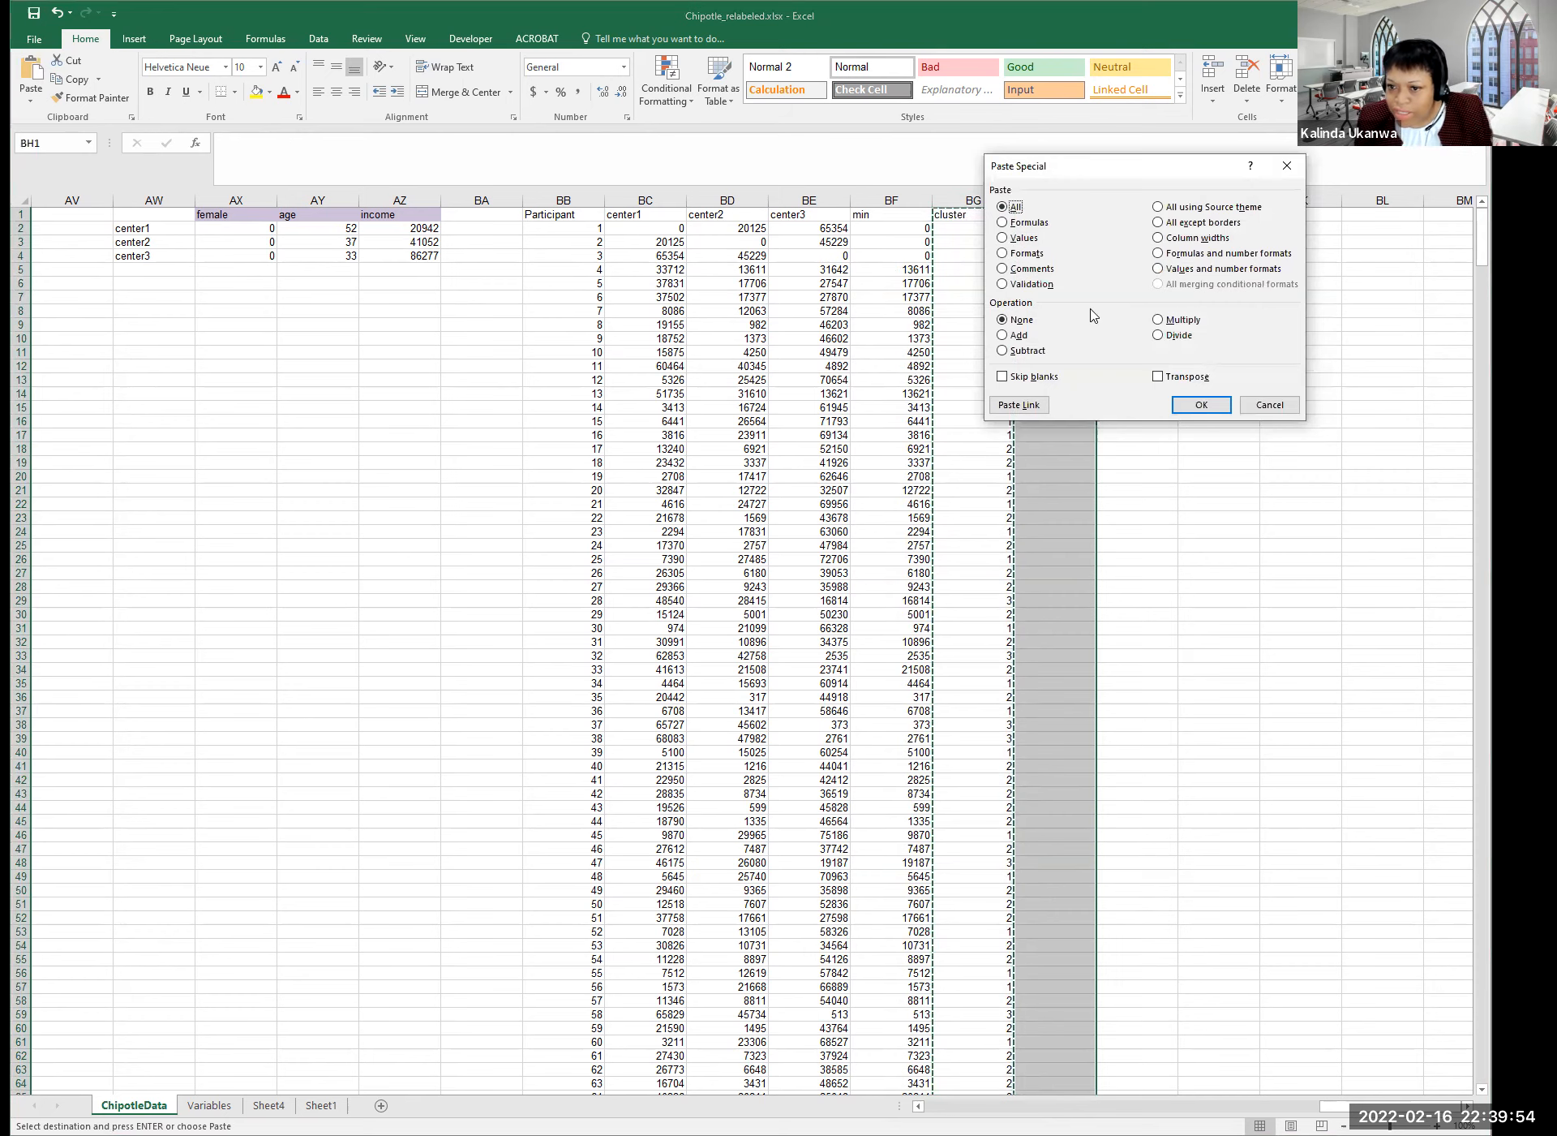
click(1004, 237)
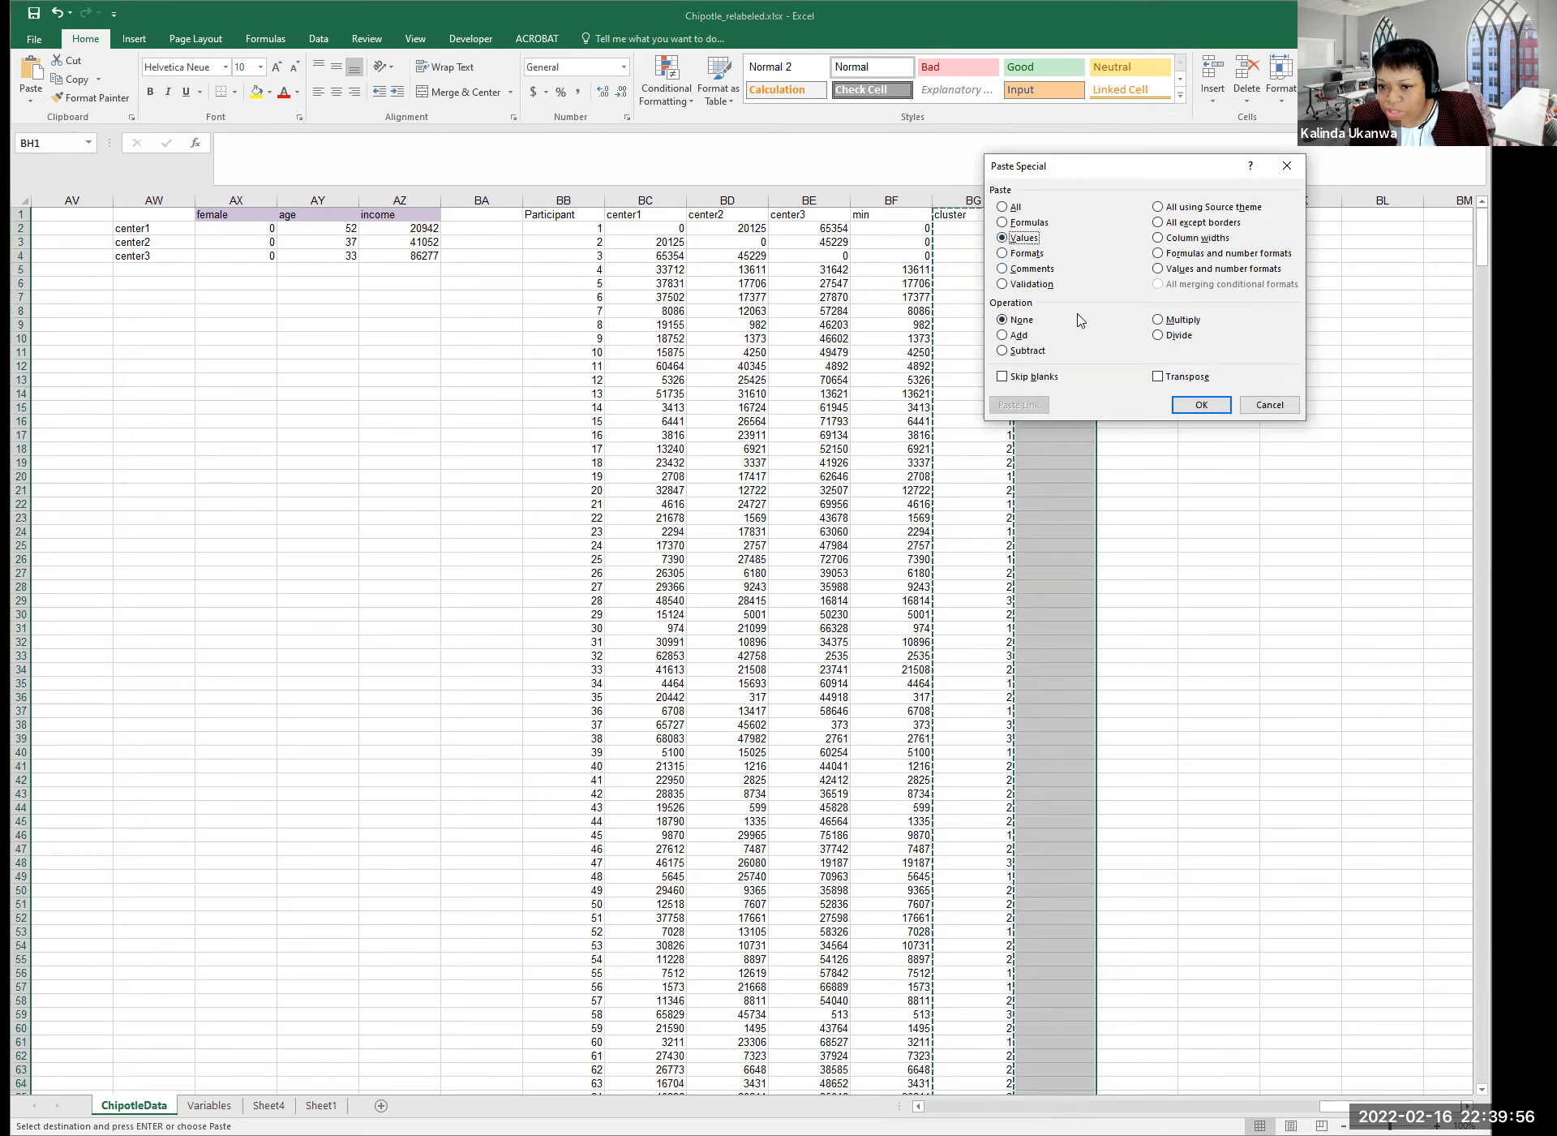
click(1191, 405)
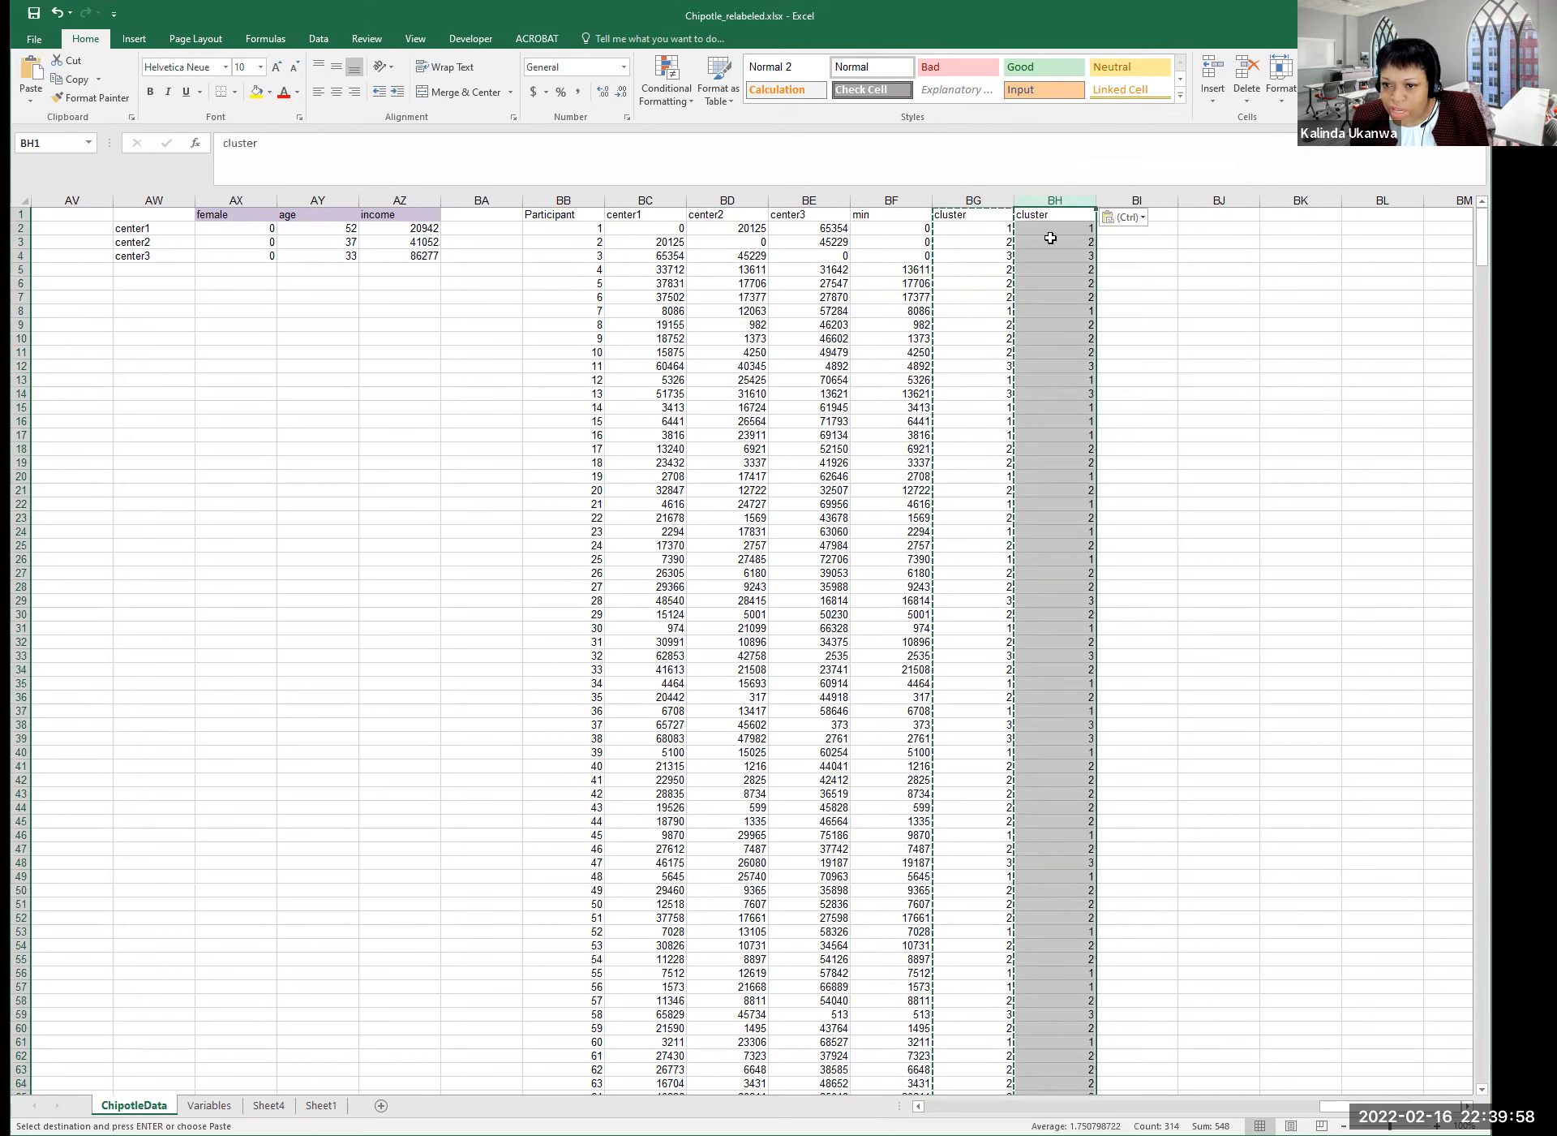
Rename the BH1 header to 'last cluster' and check the values match the cluster column.
click(231, 144)
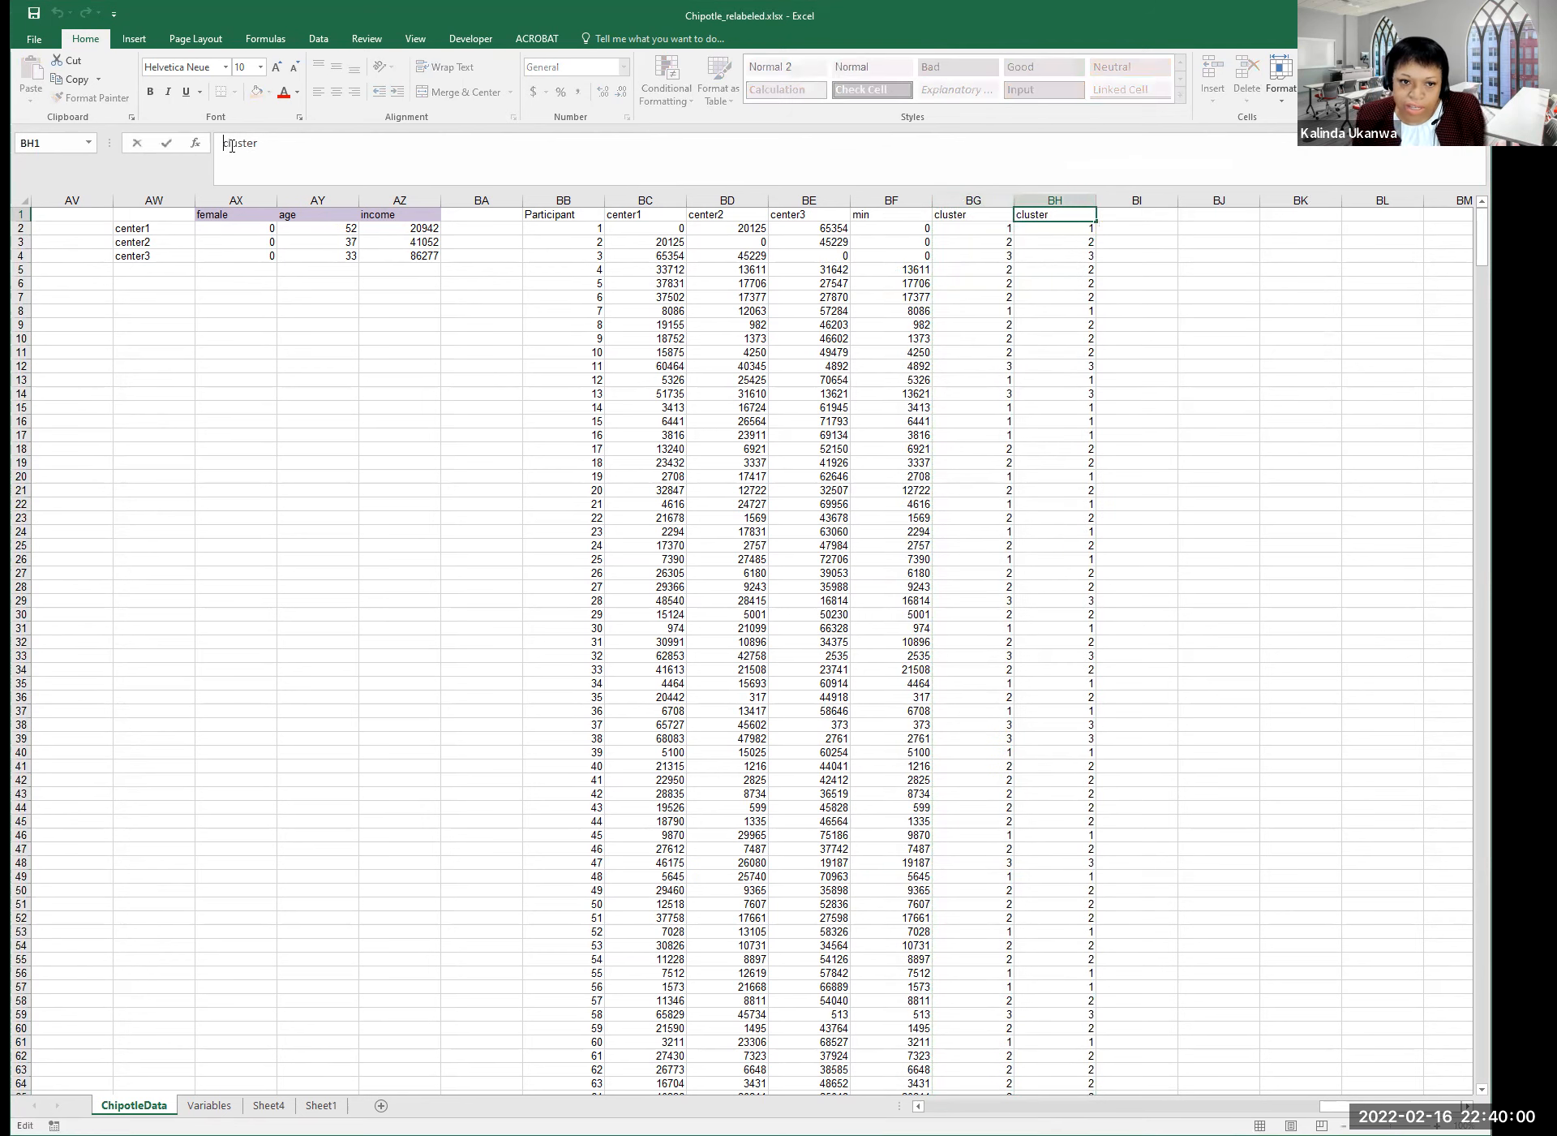
text(last clust)
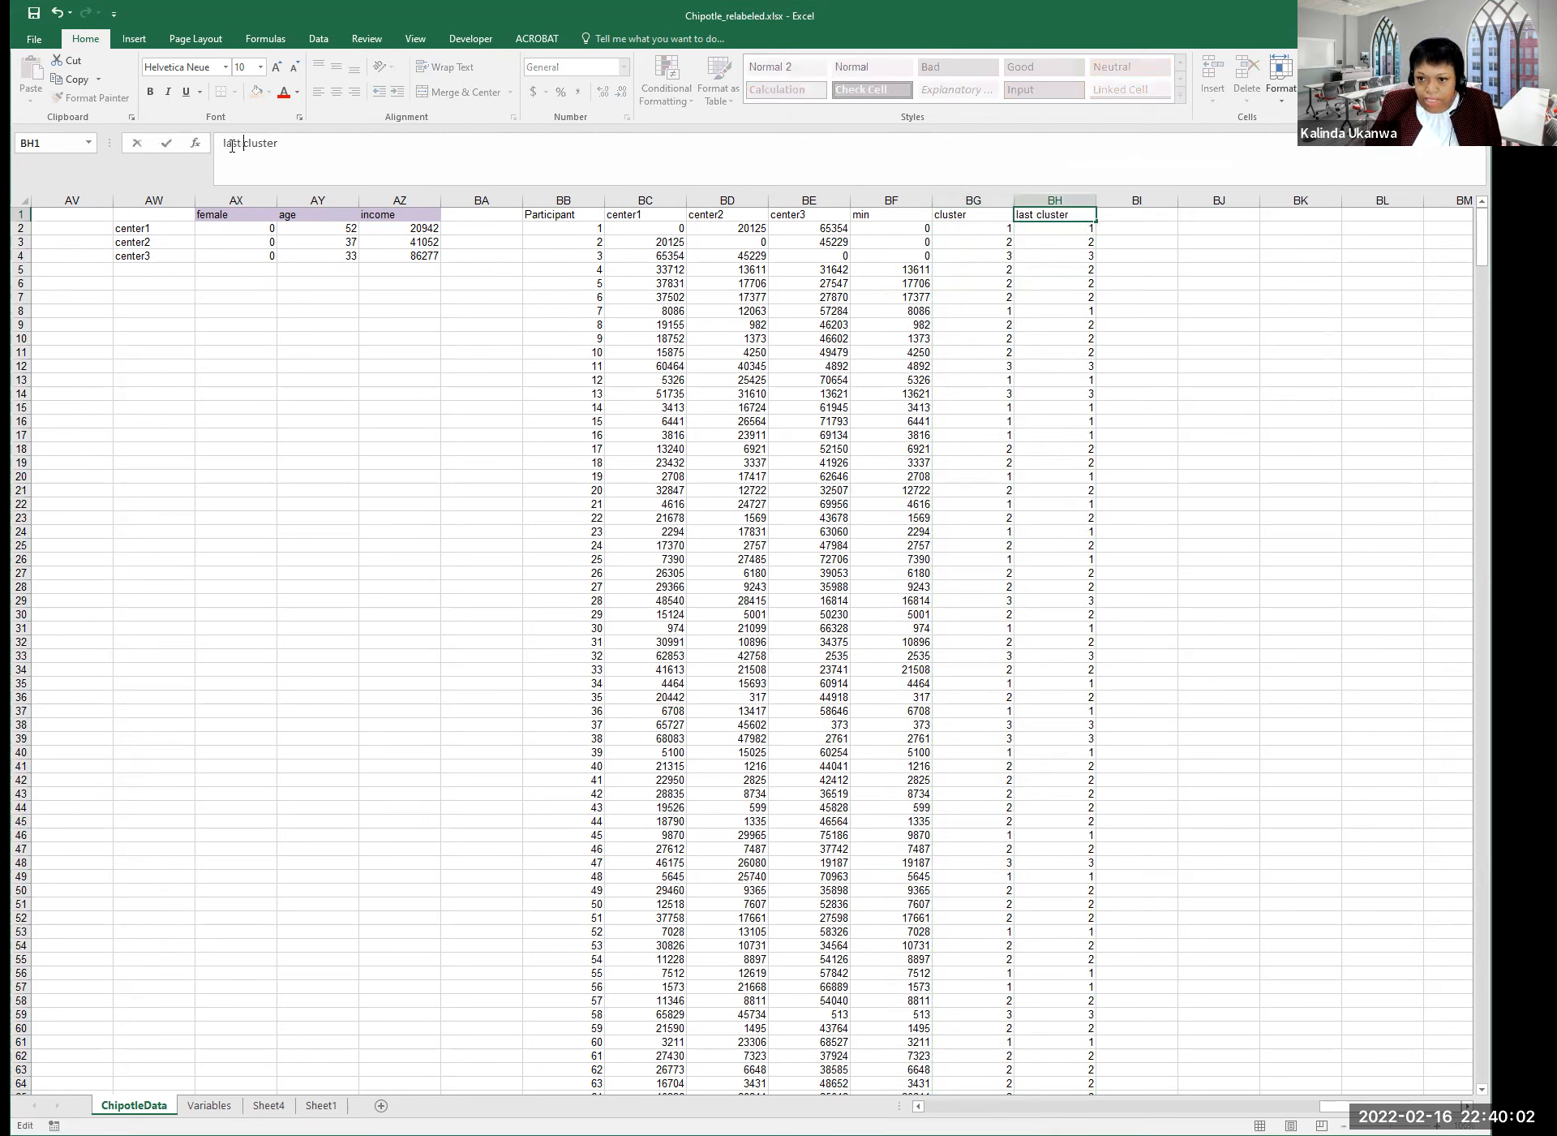
key(BackSpace)
key(BackSpace)
key(BackSpace)
key(BackSpace)
key(BackSpace)
key(Return)
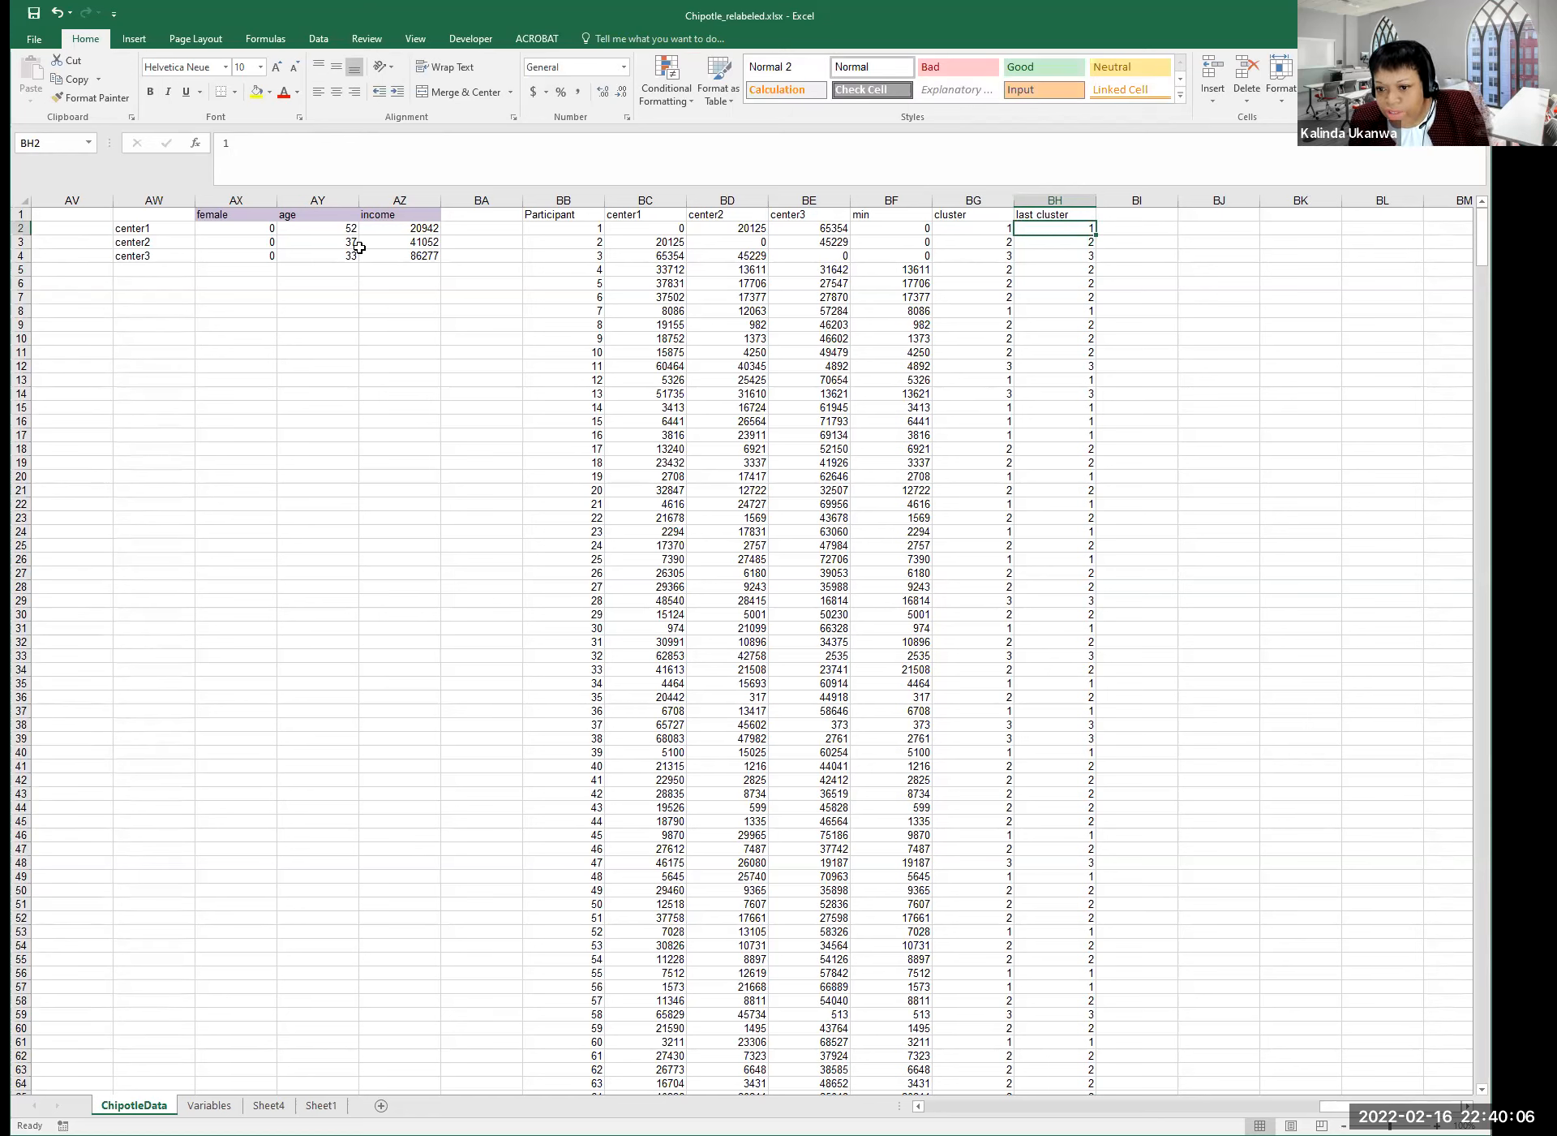
click(1008, 461)
click(1057, 462)
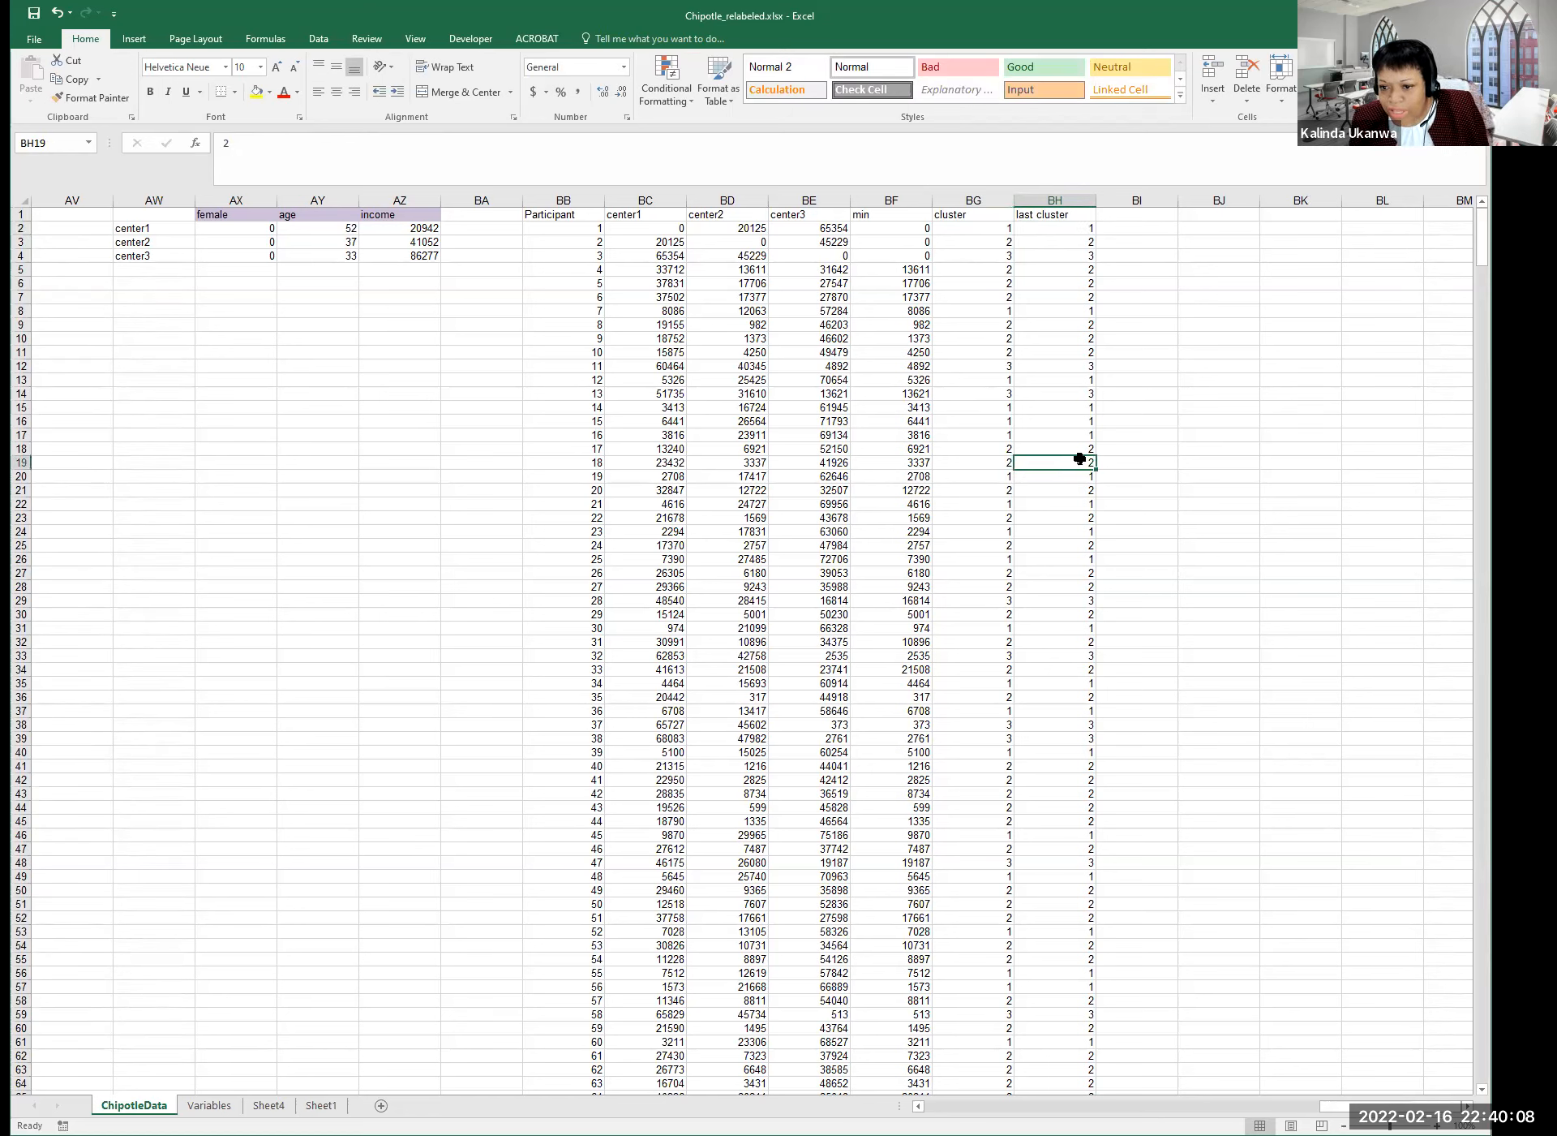
click(1006, 408)
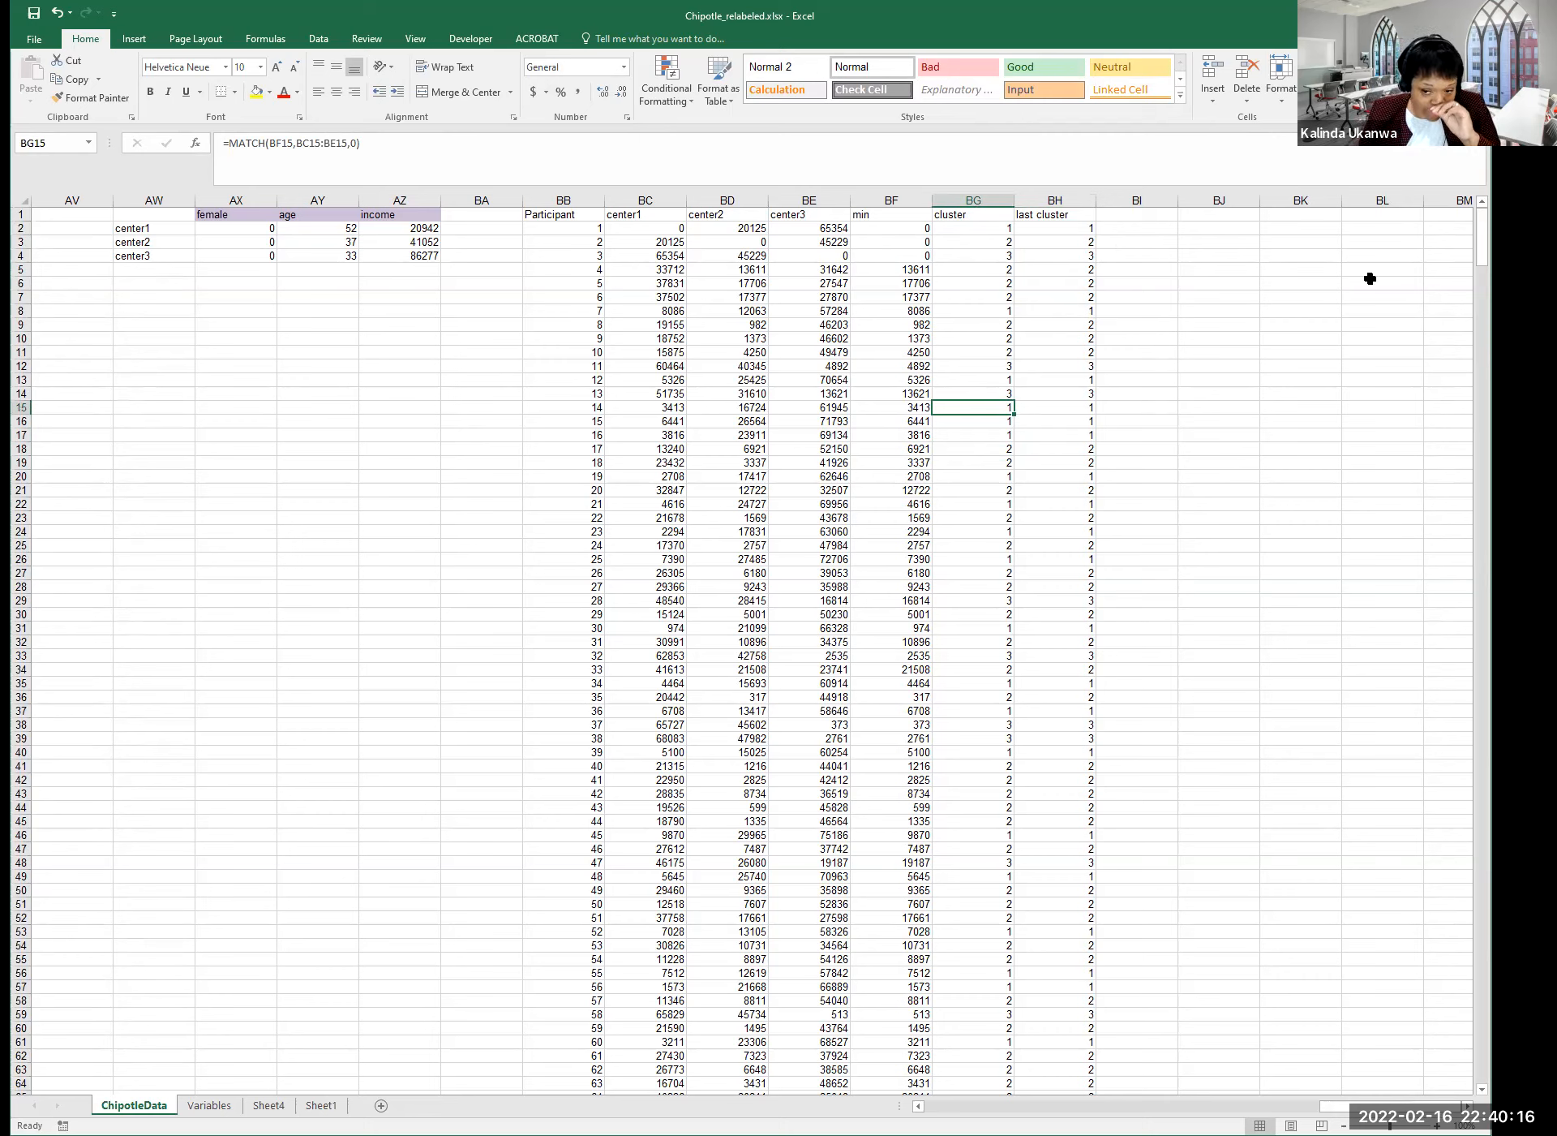
Enter the header 'Difference' in BI1.
click(1133, 328)
click(1027, 357)
click(1141, 232)
click(1138, 216)
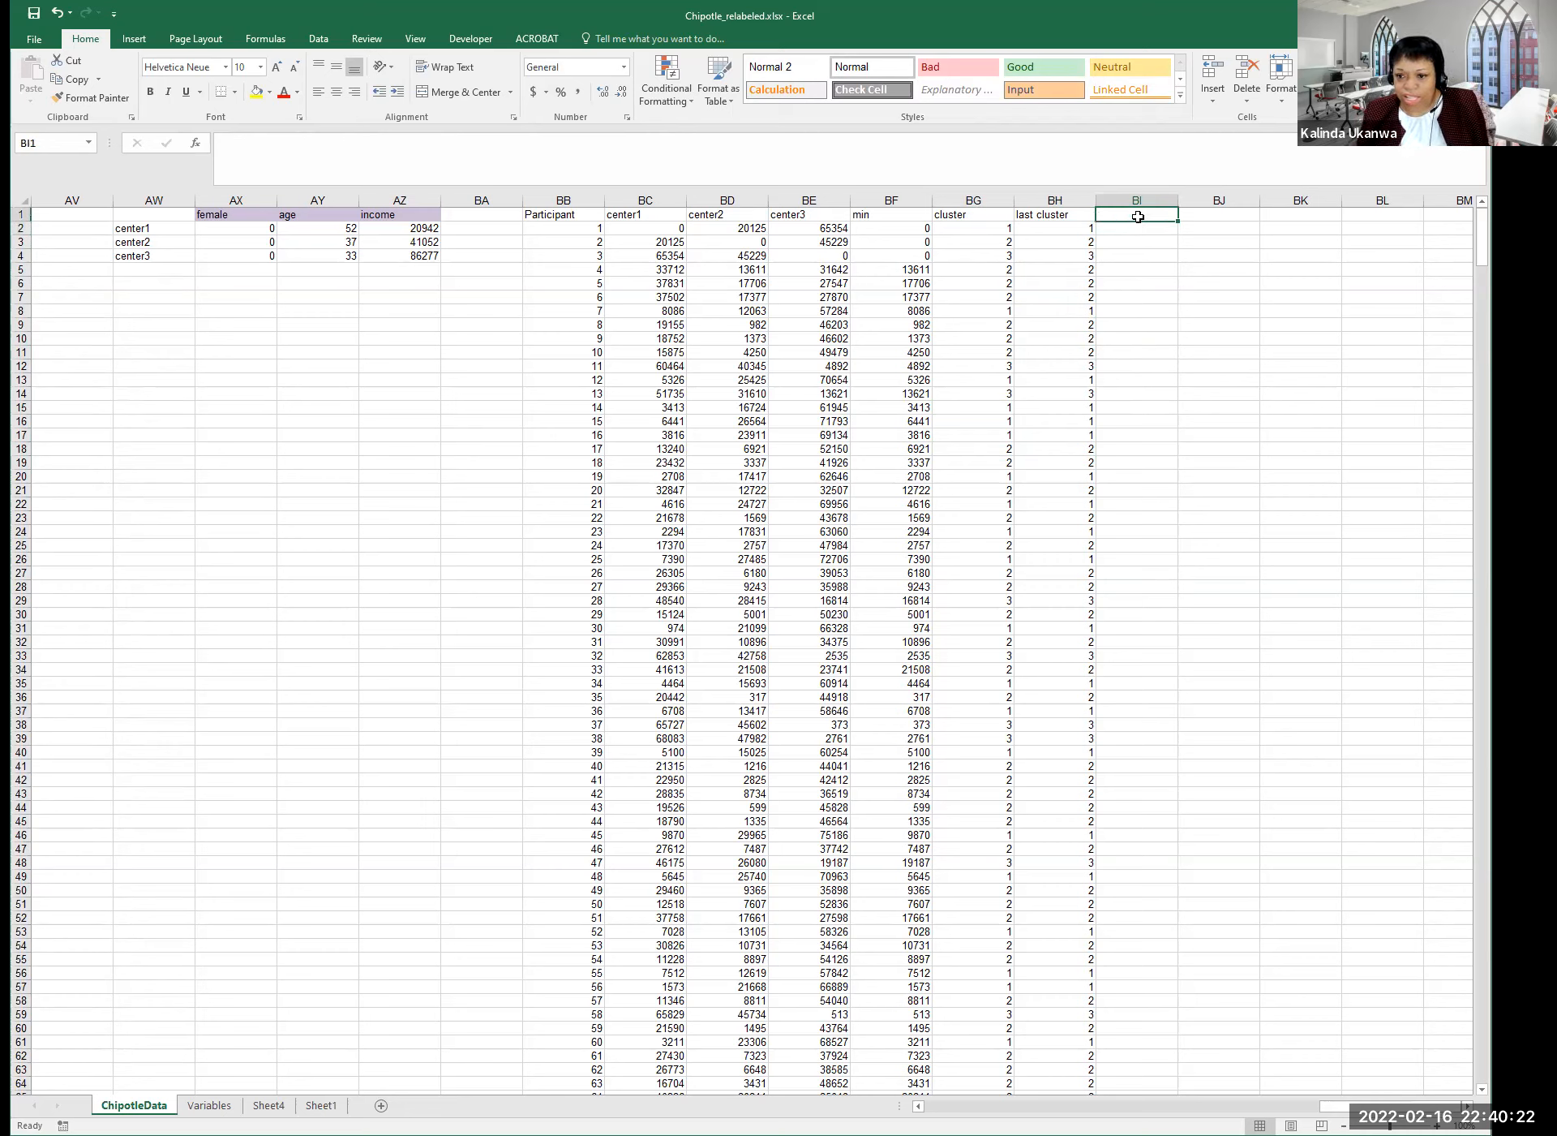
click(1060, 391)
click(1117, 514)
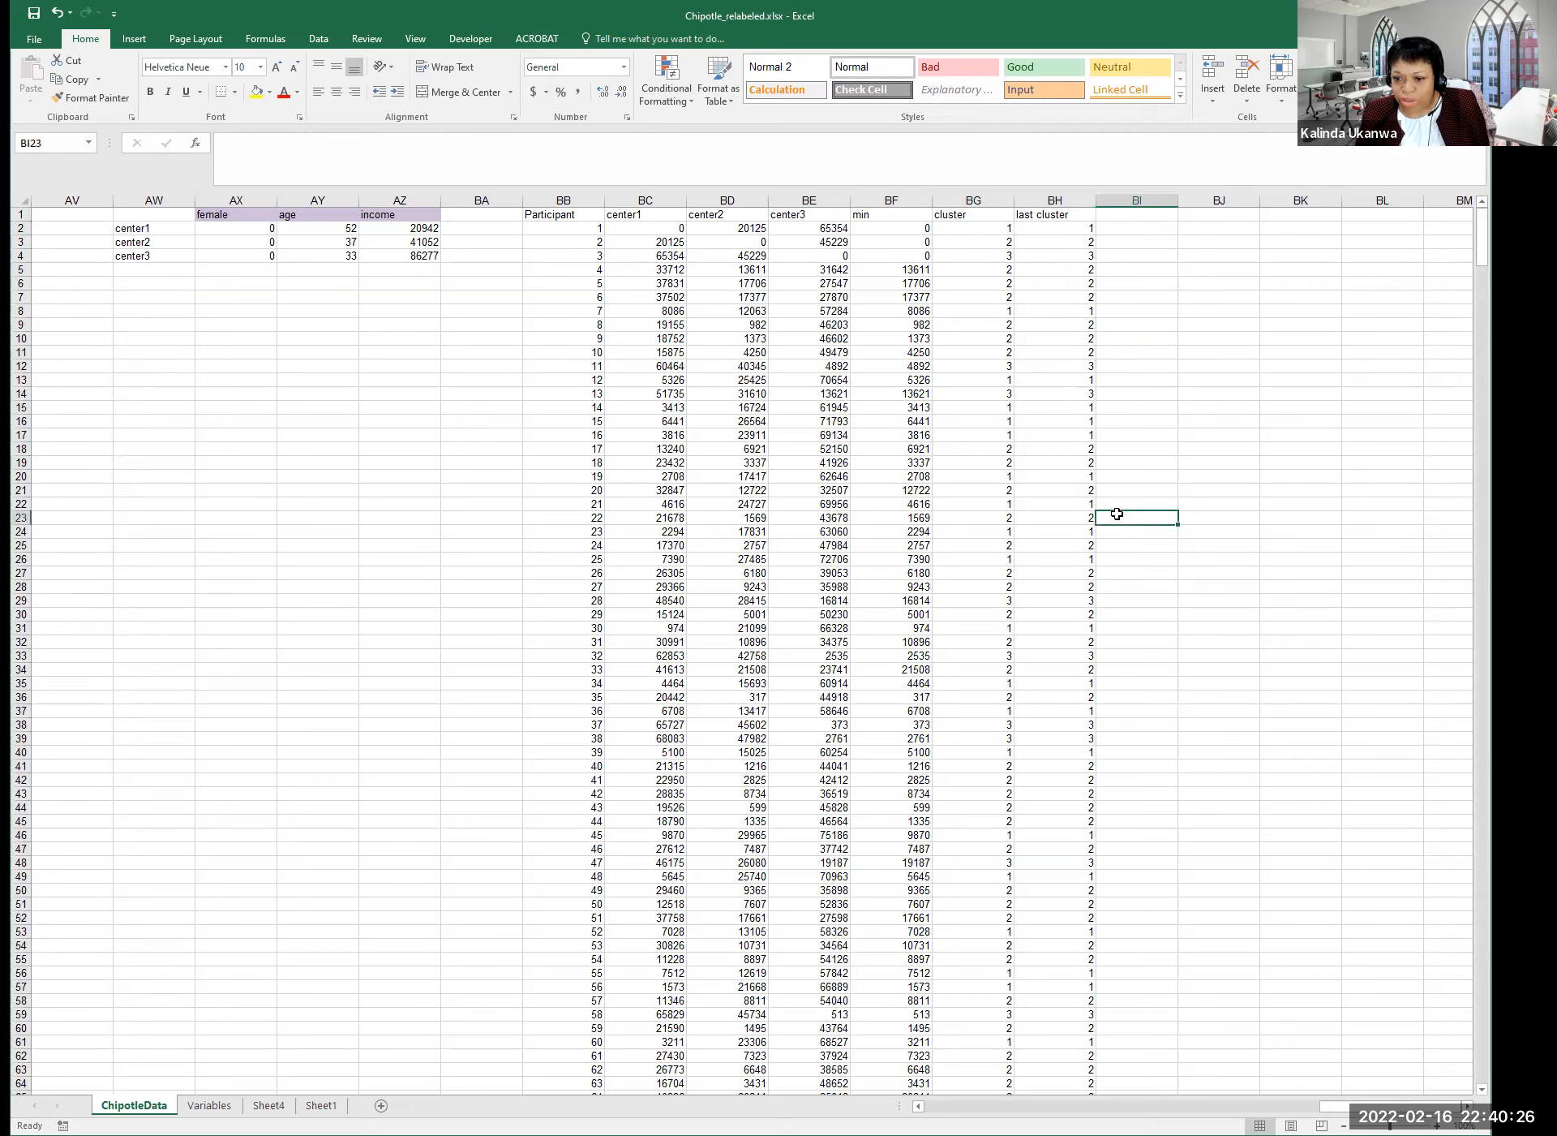
click(1136, 213)
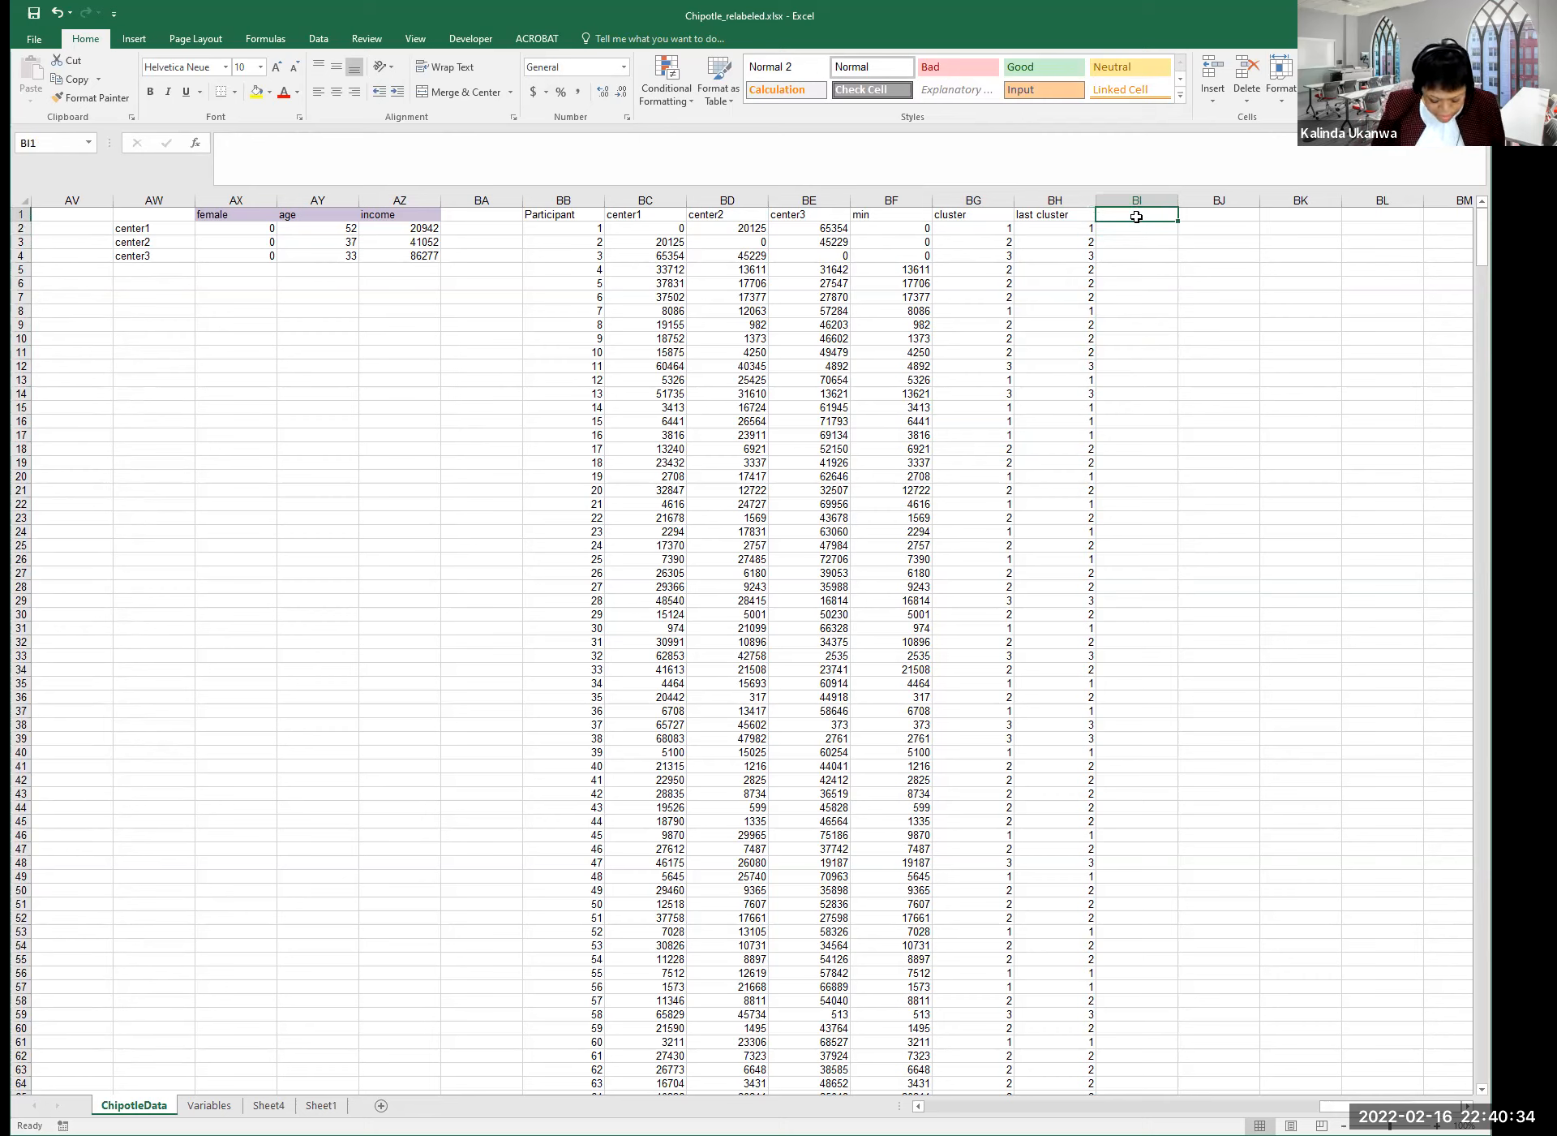
text(Difference)
key(Return)
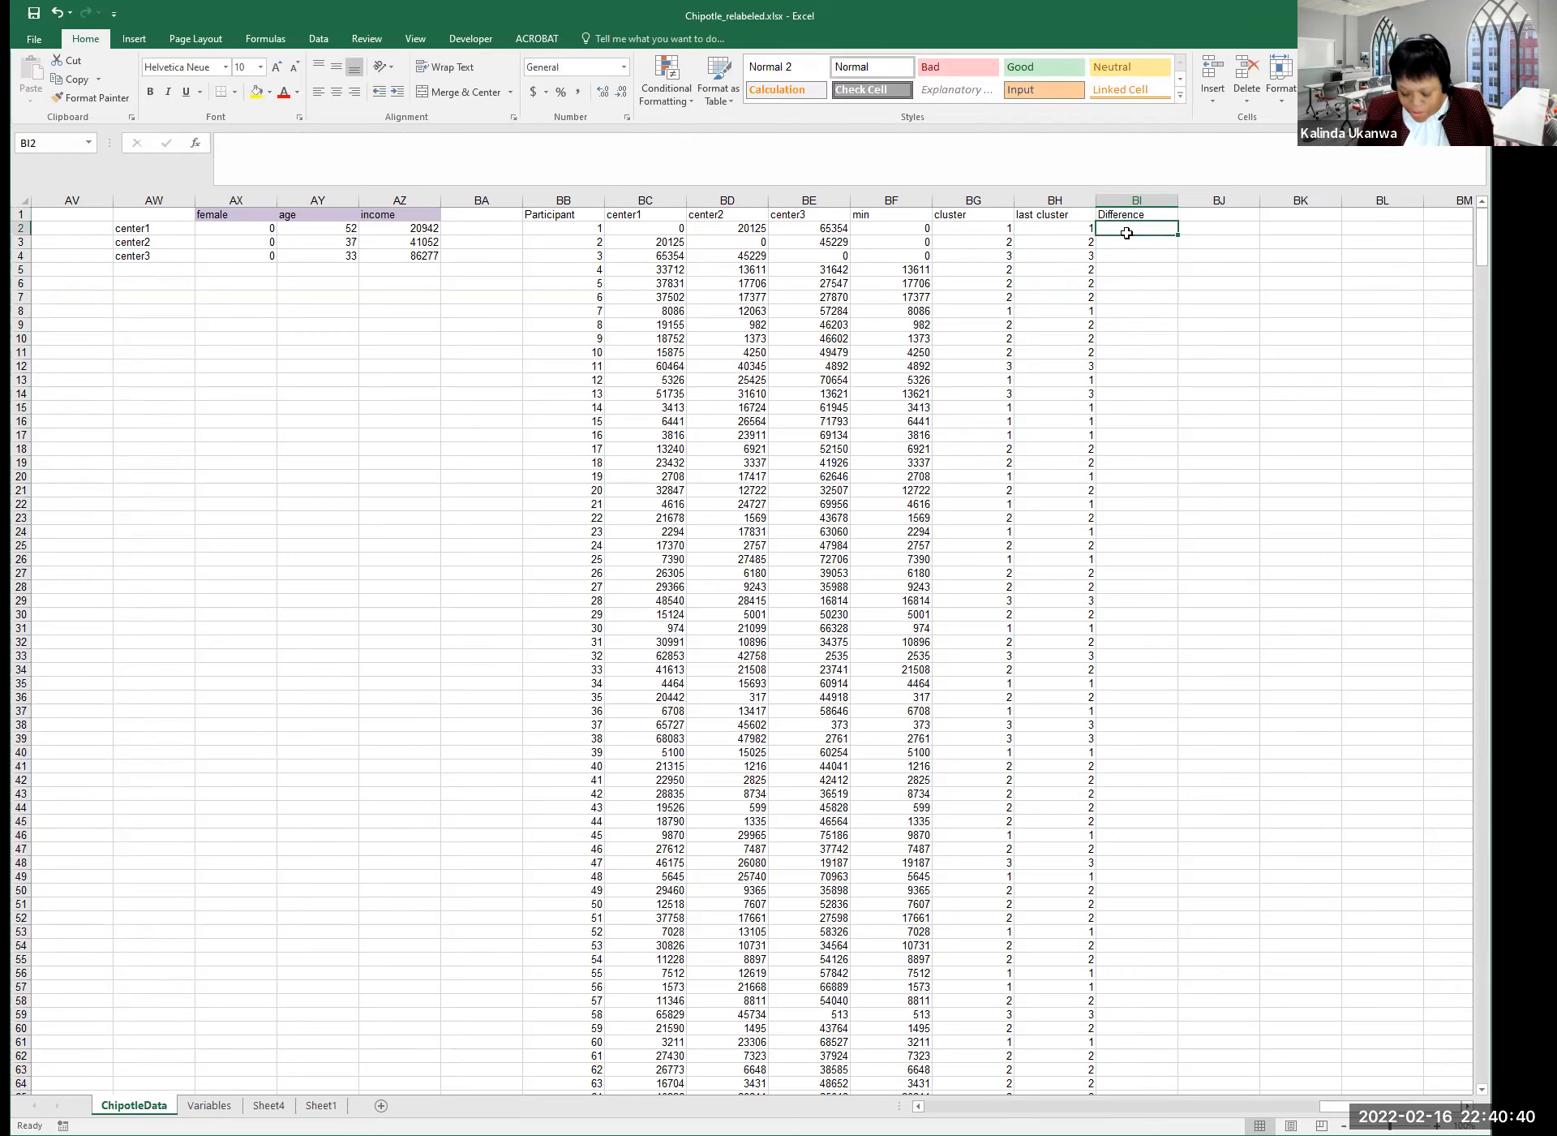
Enter =BG2-BH2 in BI2, fixing a first wrong attempt, giving 0.
text(=)
key(Left)
key(Left)
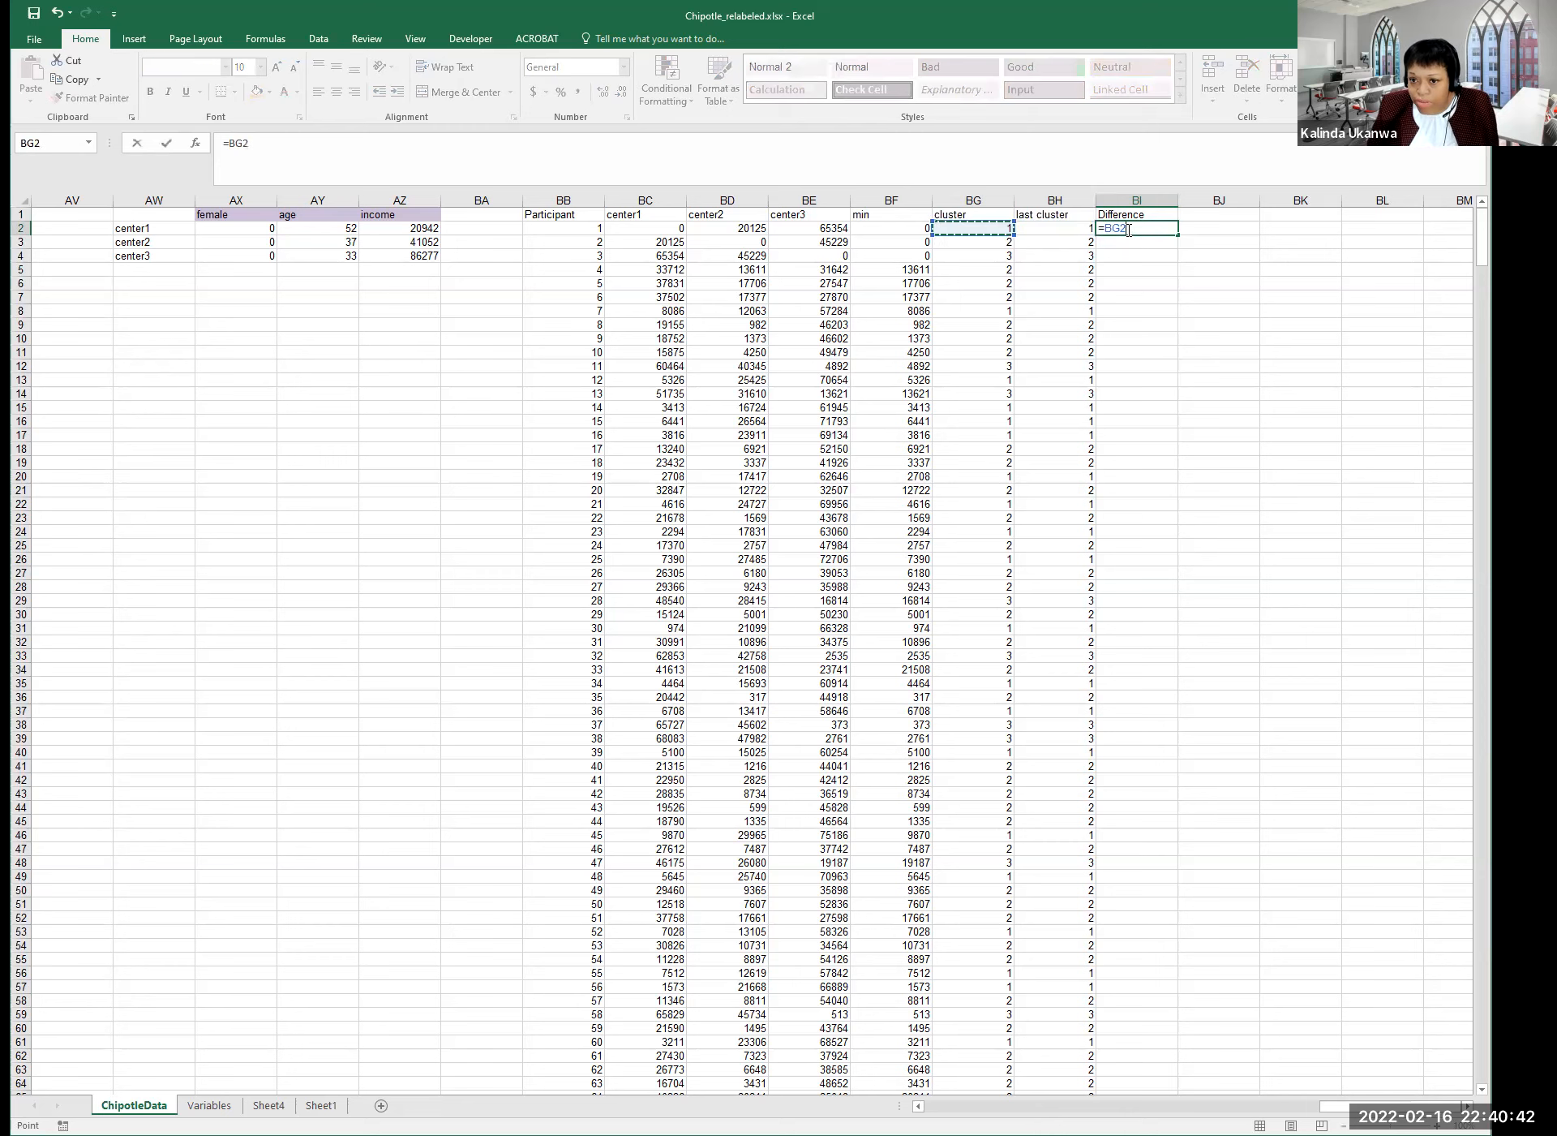
text(-)
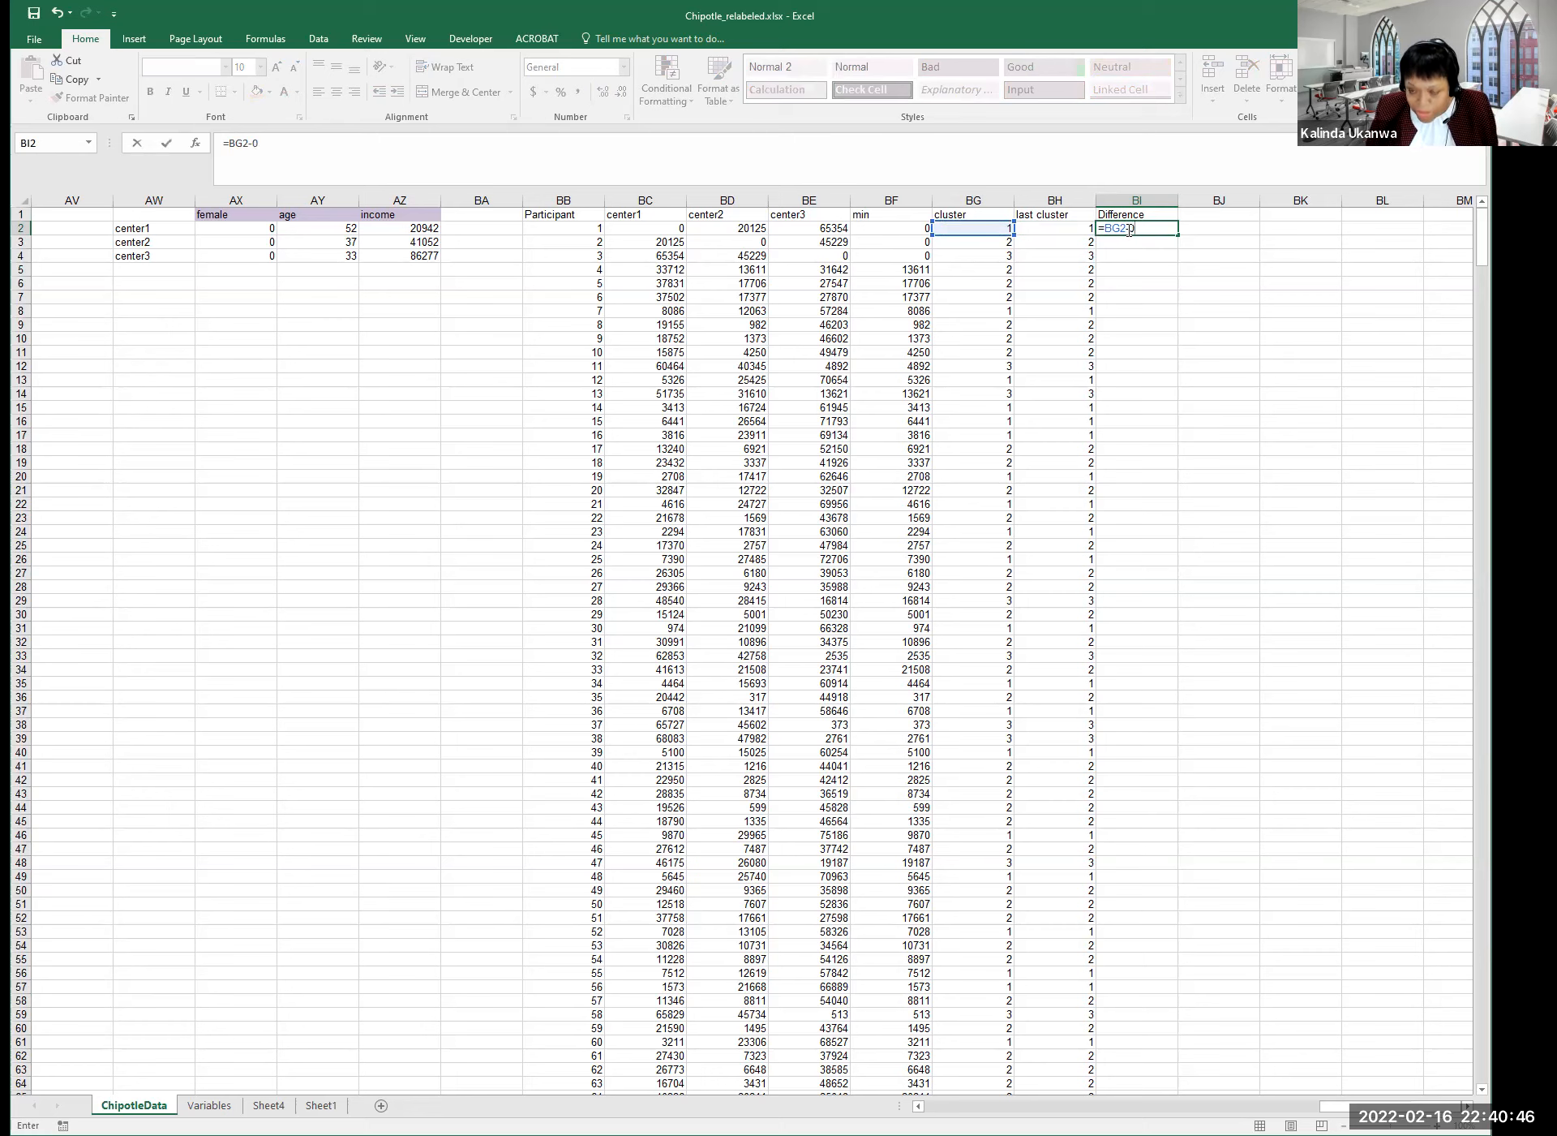
text(0)
key(Return)
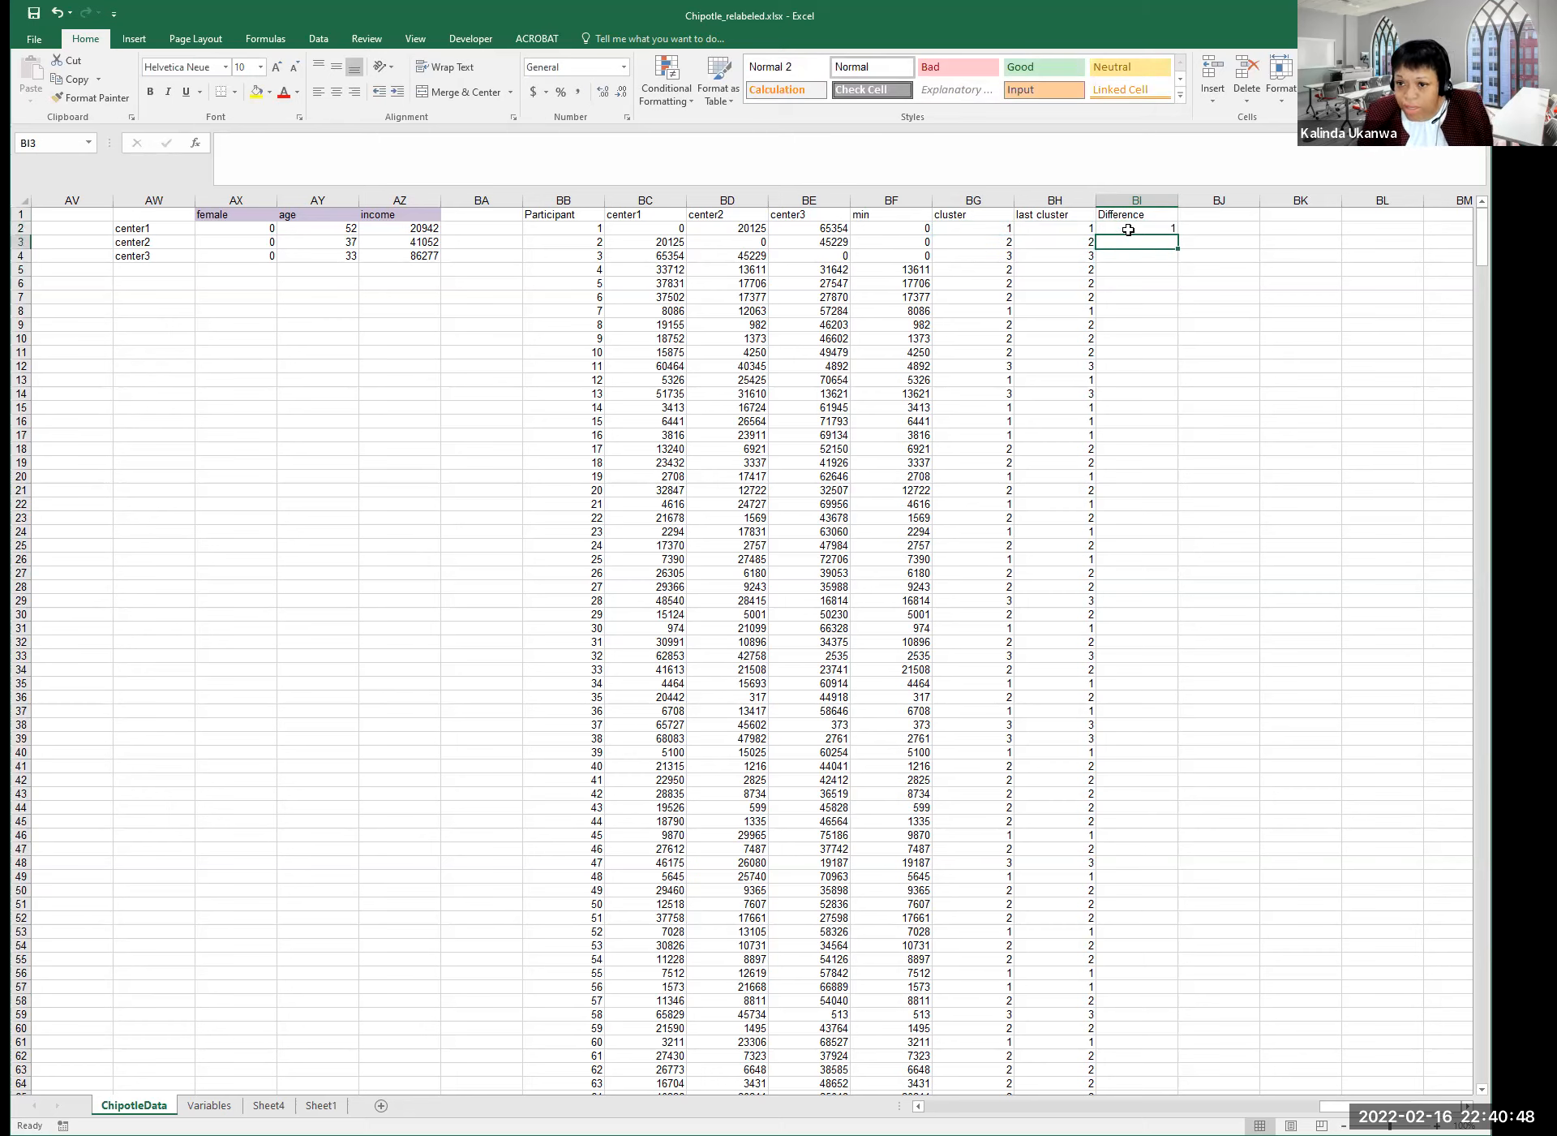
click(1146, 230)
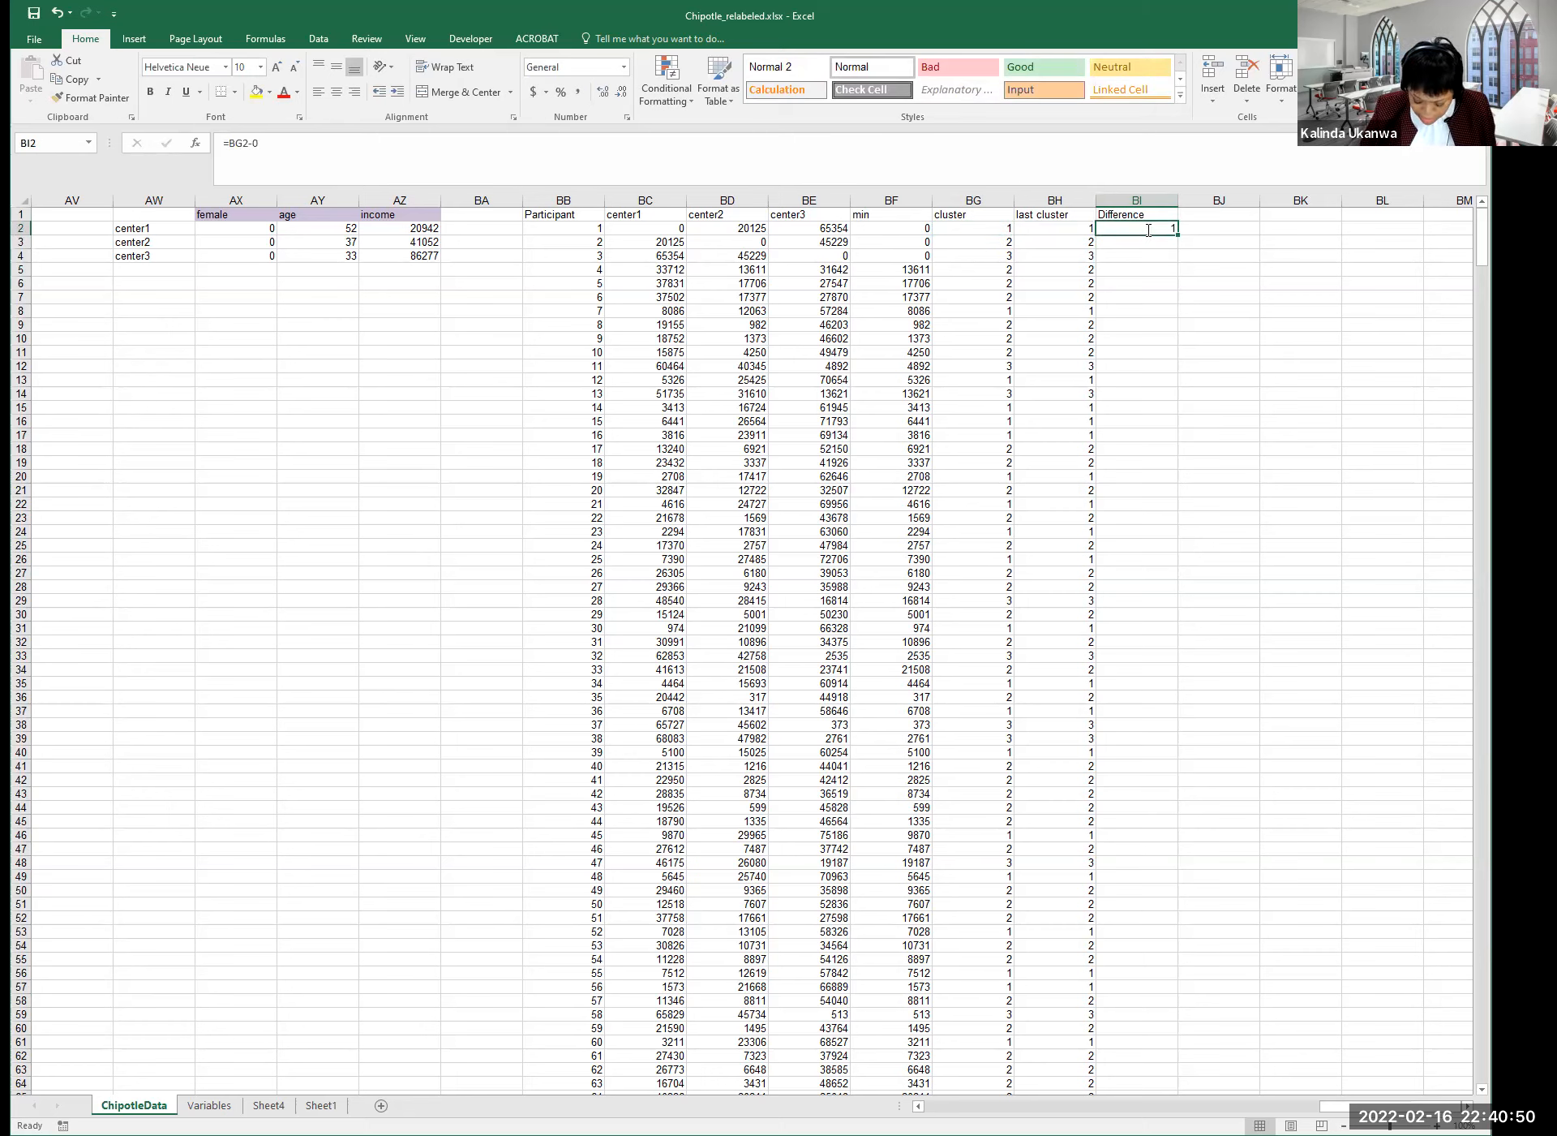
text(=)
key(Left)
key(Left)
text(-)
key(Left)
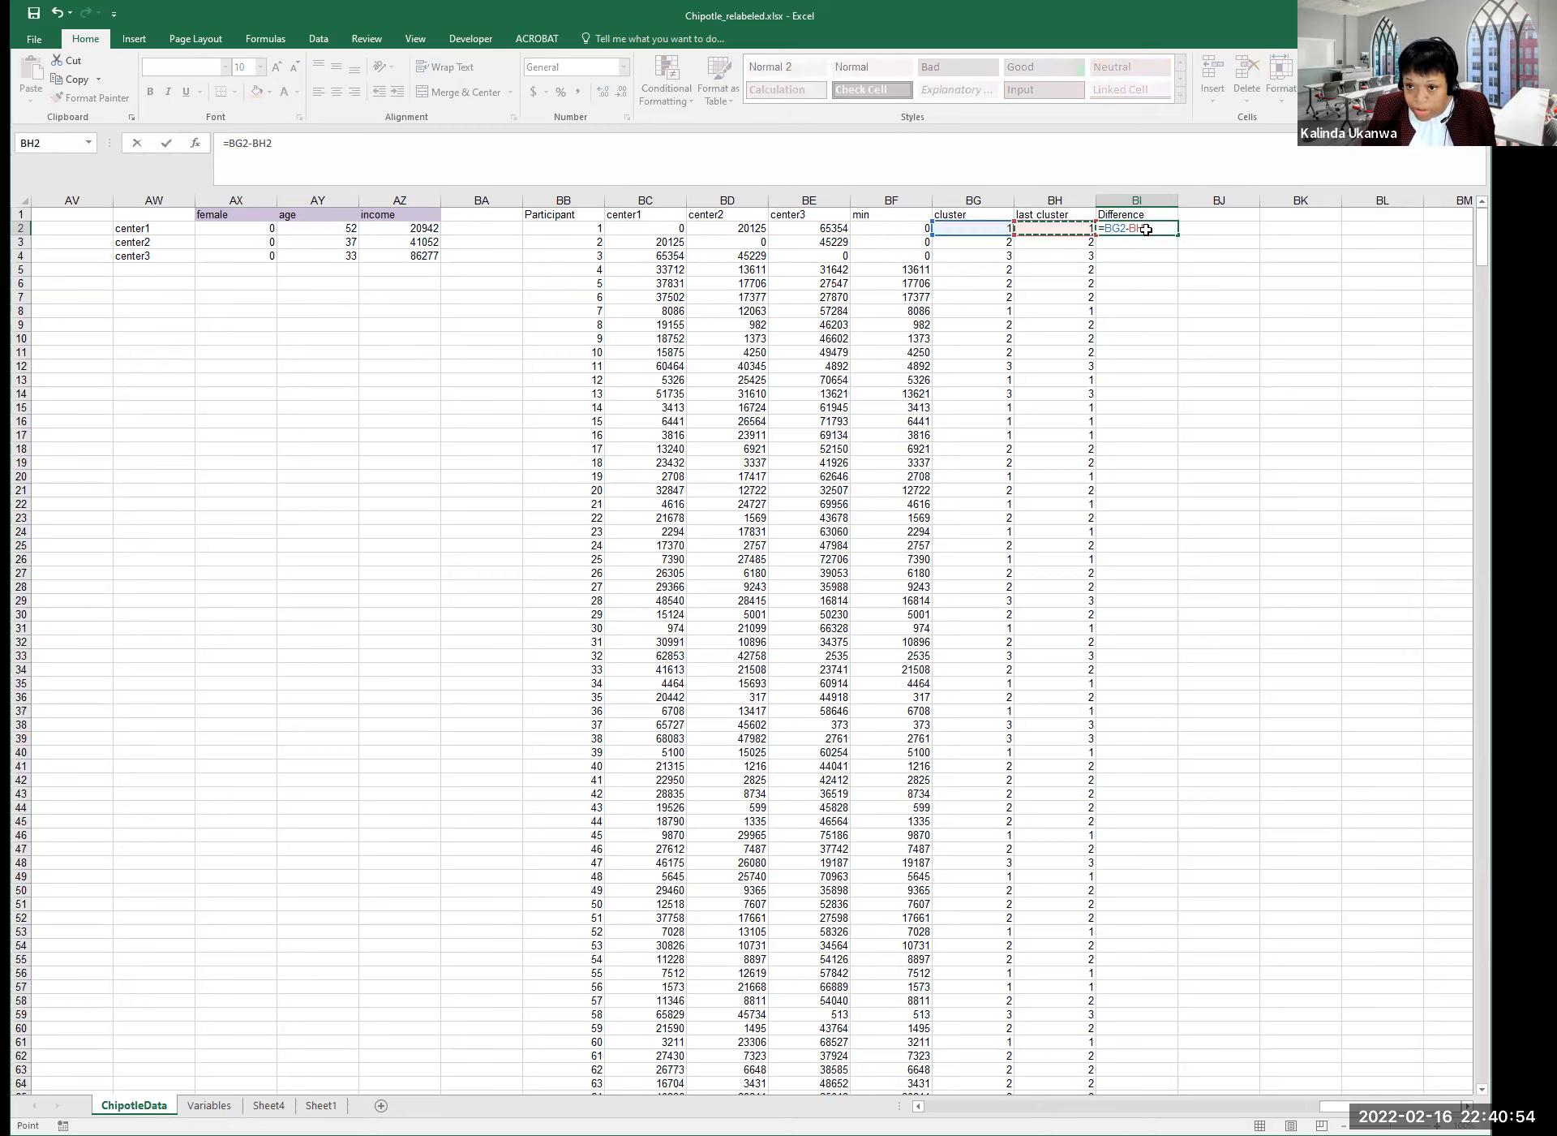
key(Return)
click(1146, 229)
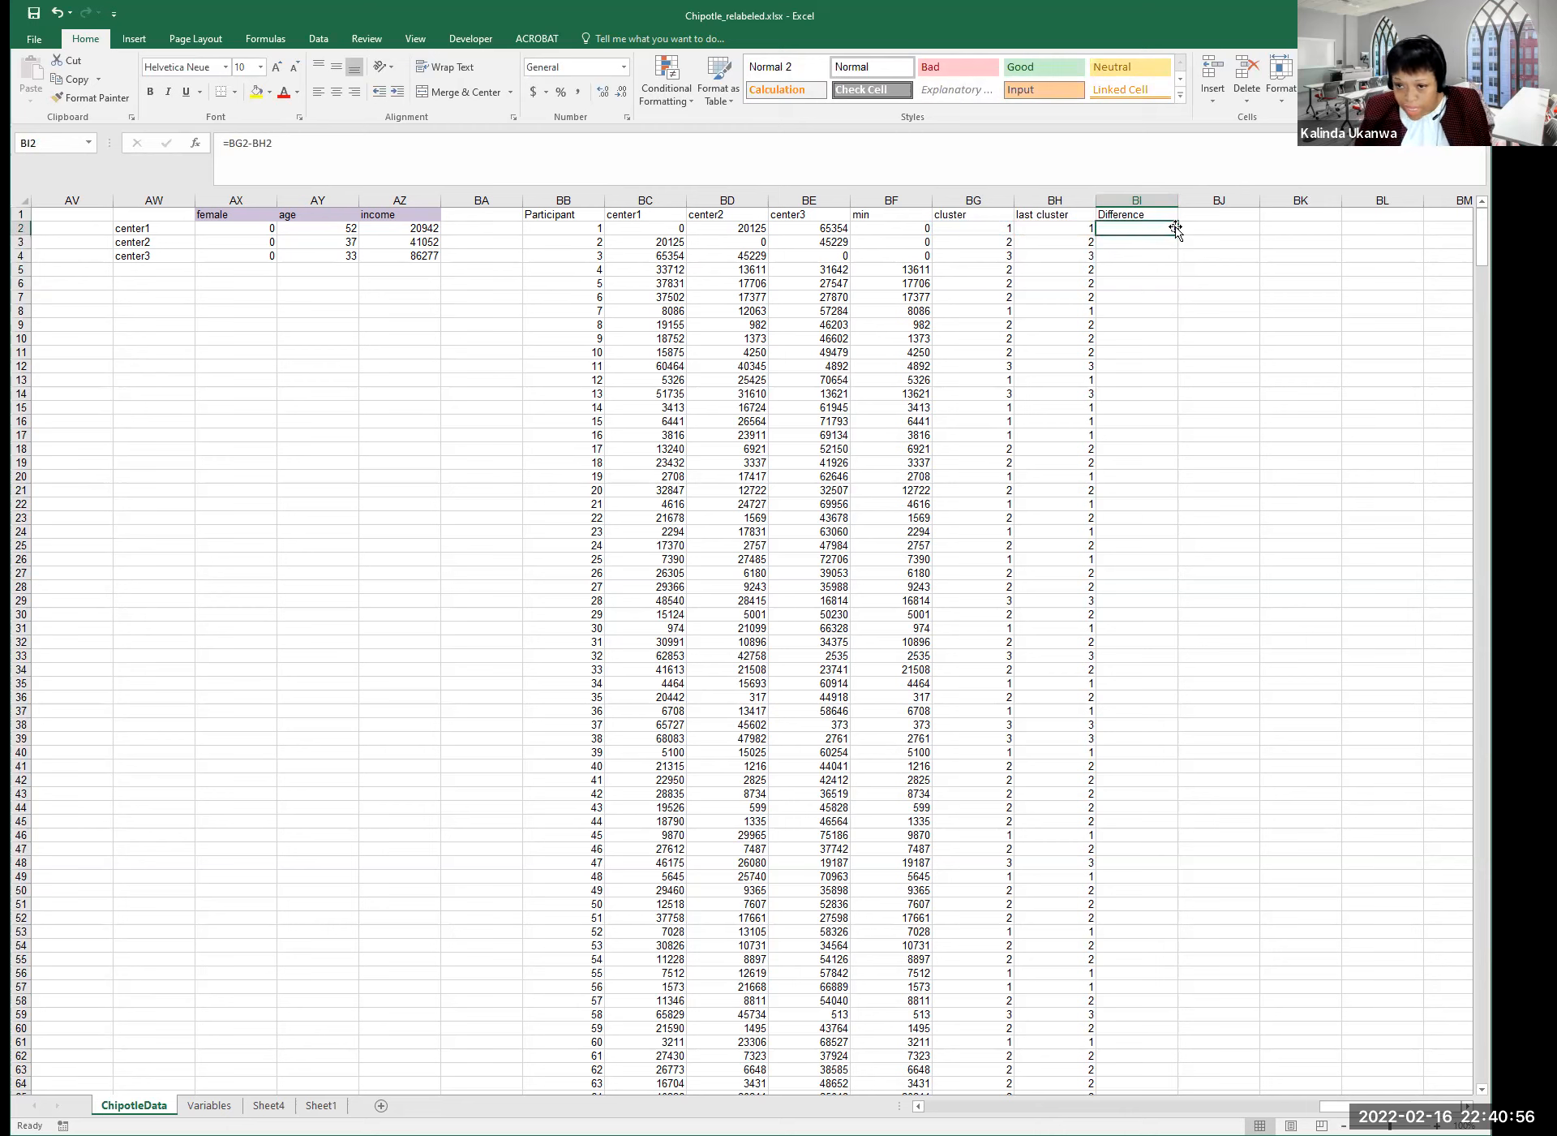
click(987, 228)
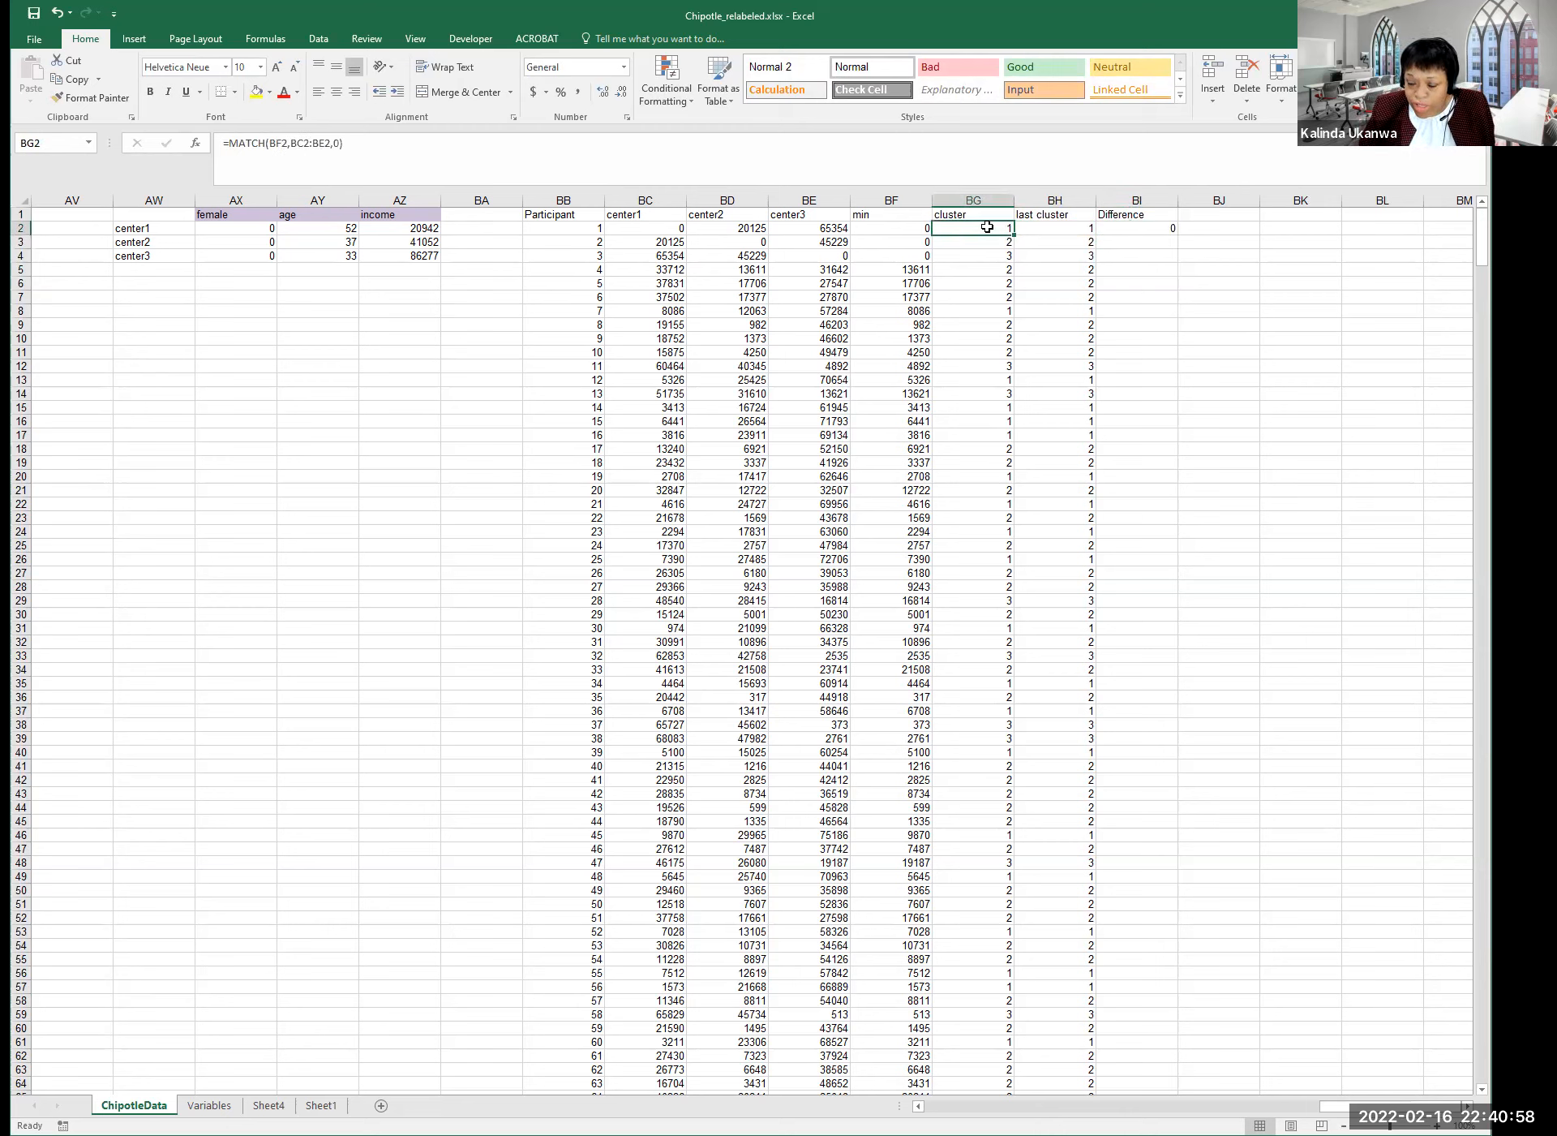
click(1073, 228)
click(1166, 231)
Copy the BI2 formula and move to BI314 at the last participant row.
key(ctrl+c)
key(Left)
key(ctrl+Down)
key(Right)
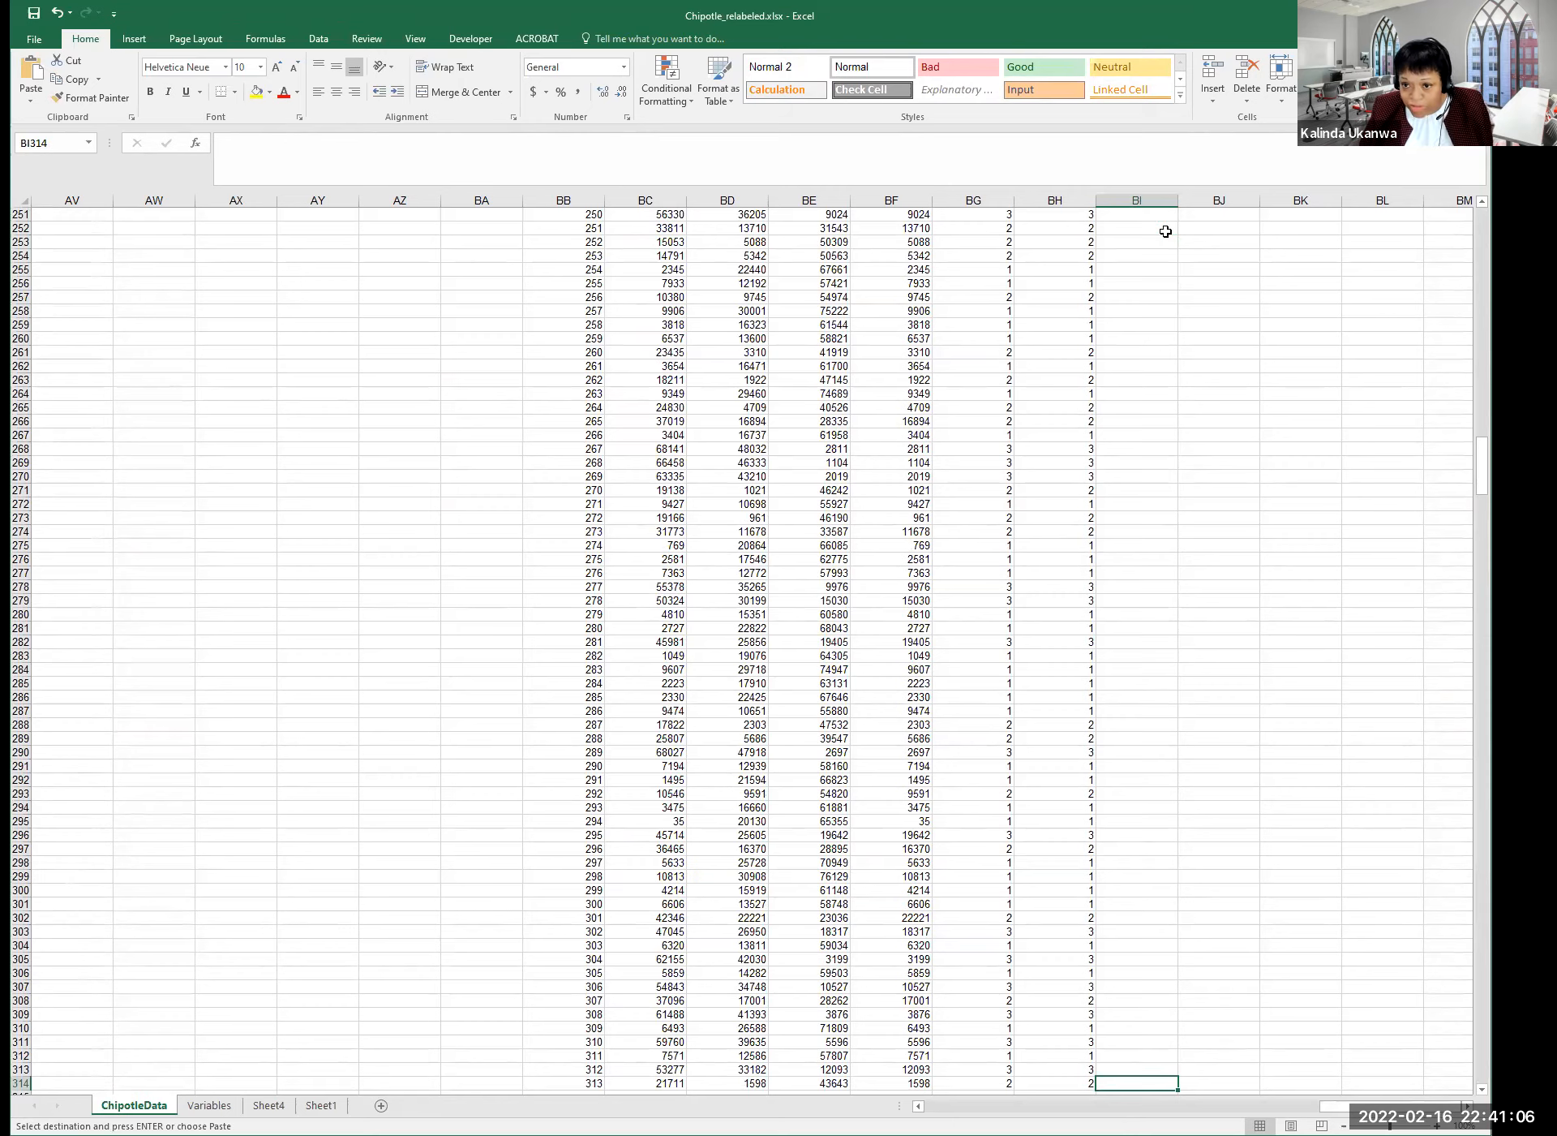
Paste the difference formula into BI2:BI314, every row showing 0, then clear copy mode.
key(ctrl+shift+Up)
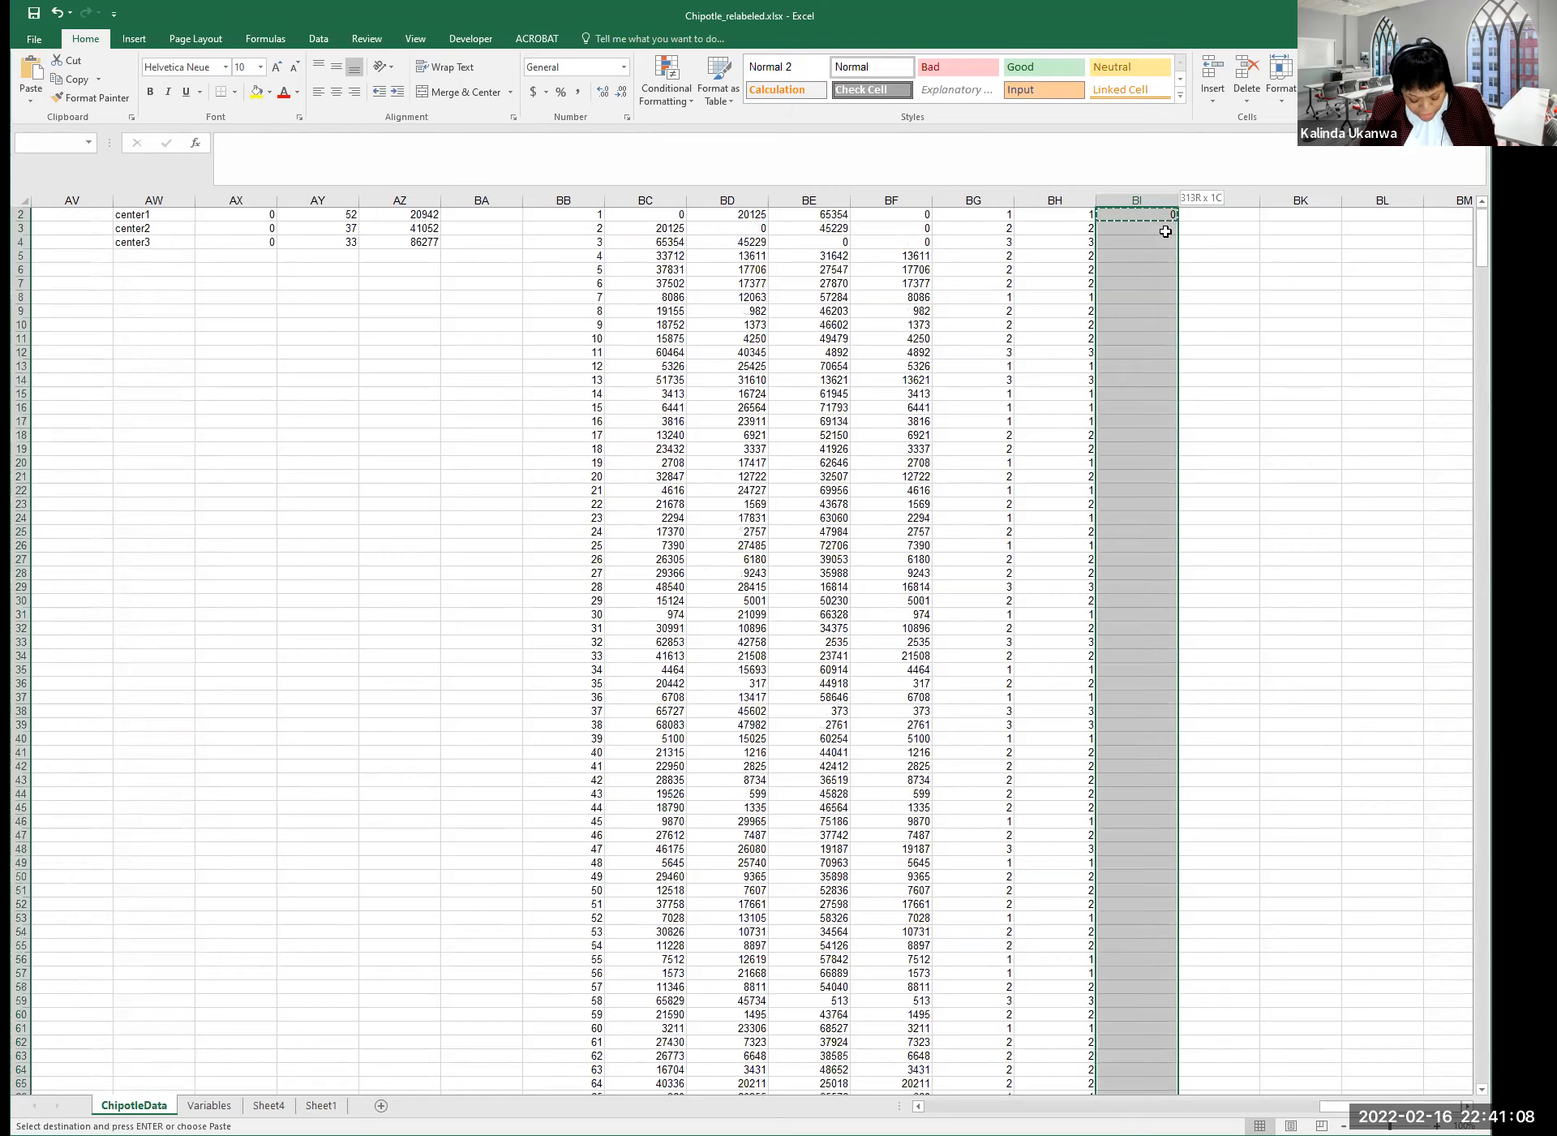
key(ctrl+v)
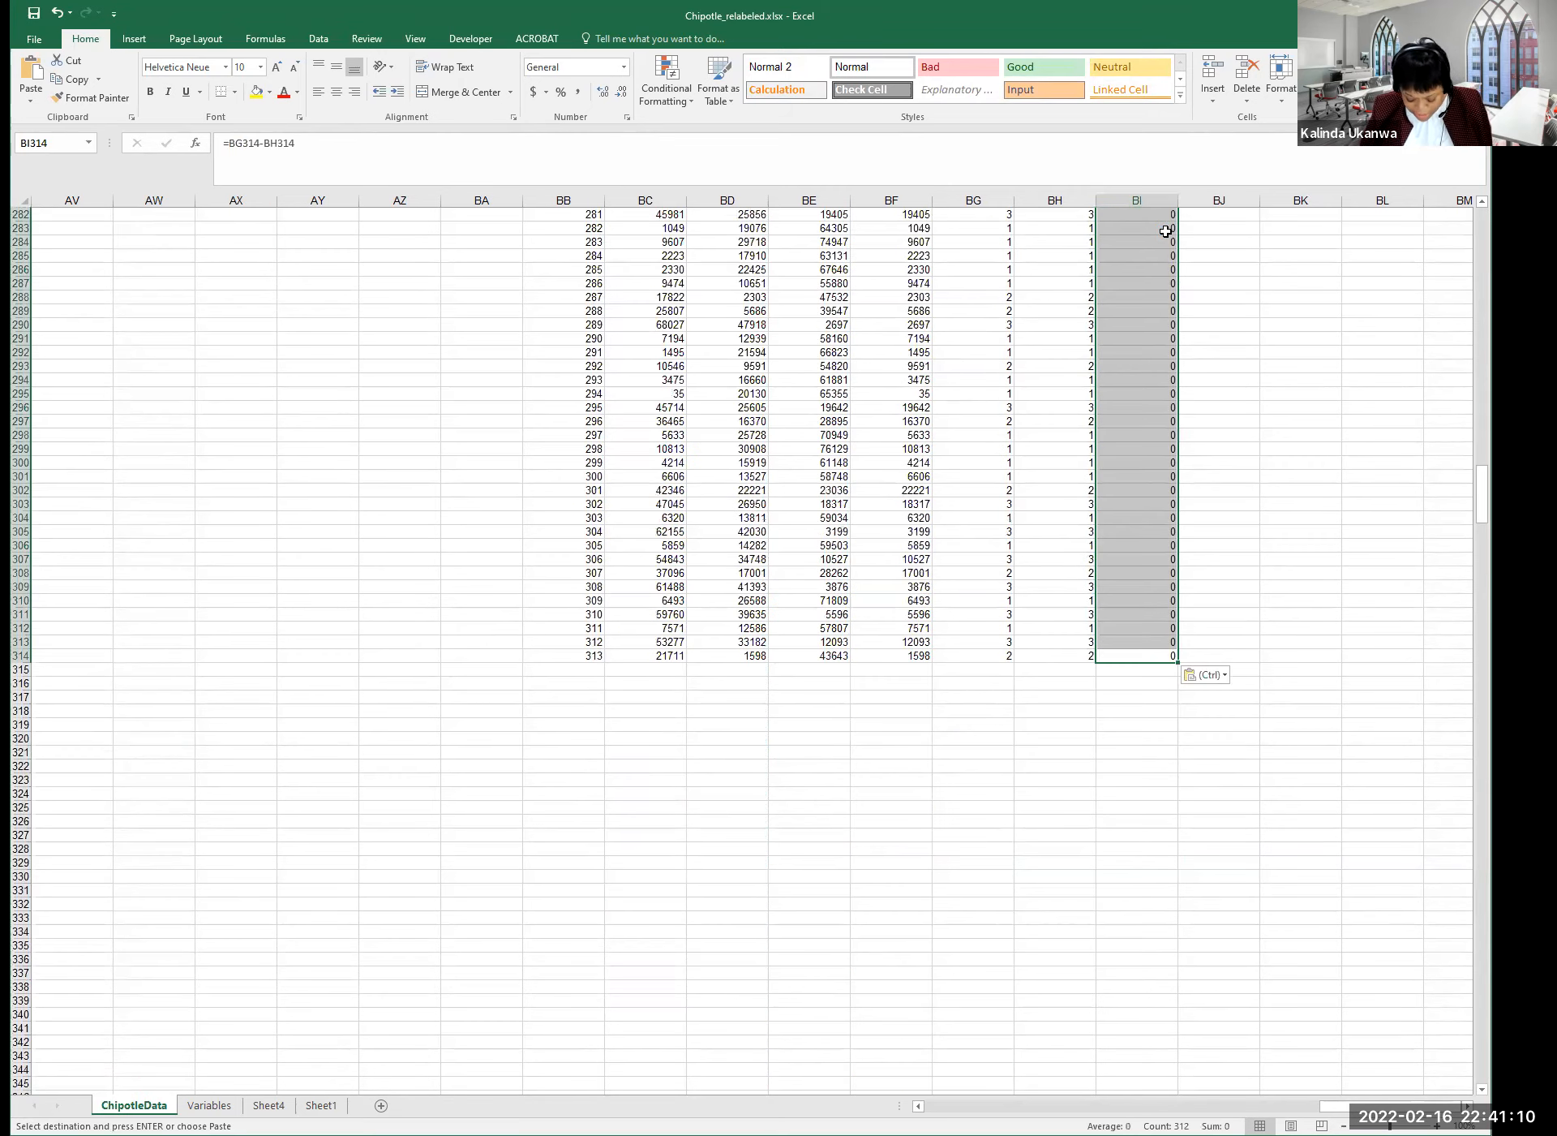
key(ctrl+Up)
key(Down)
key(Down)
key(Down)
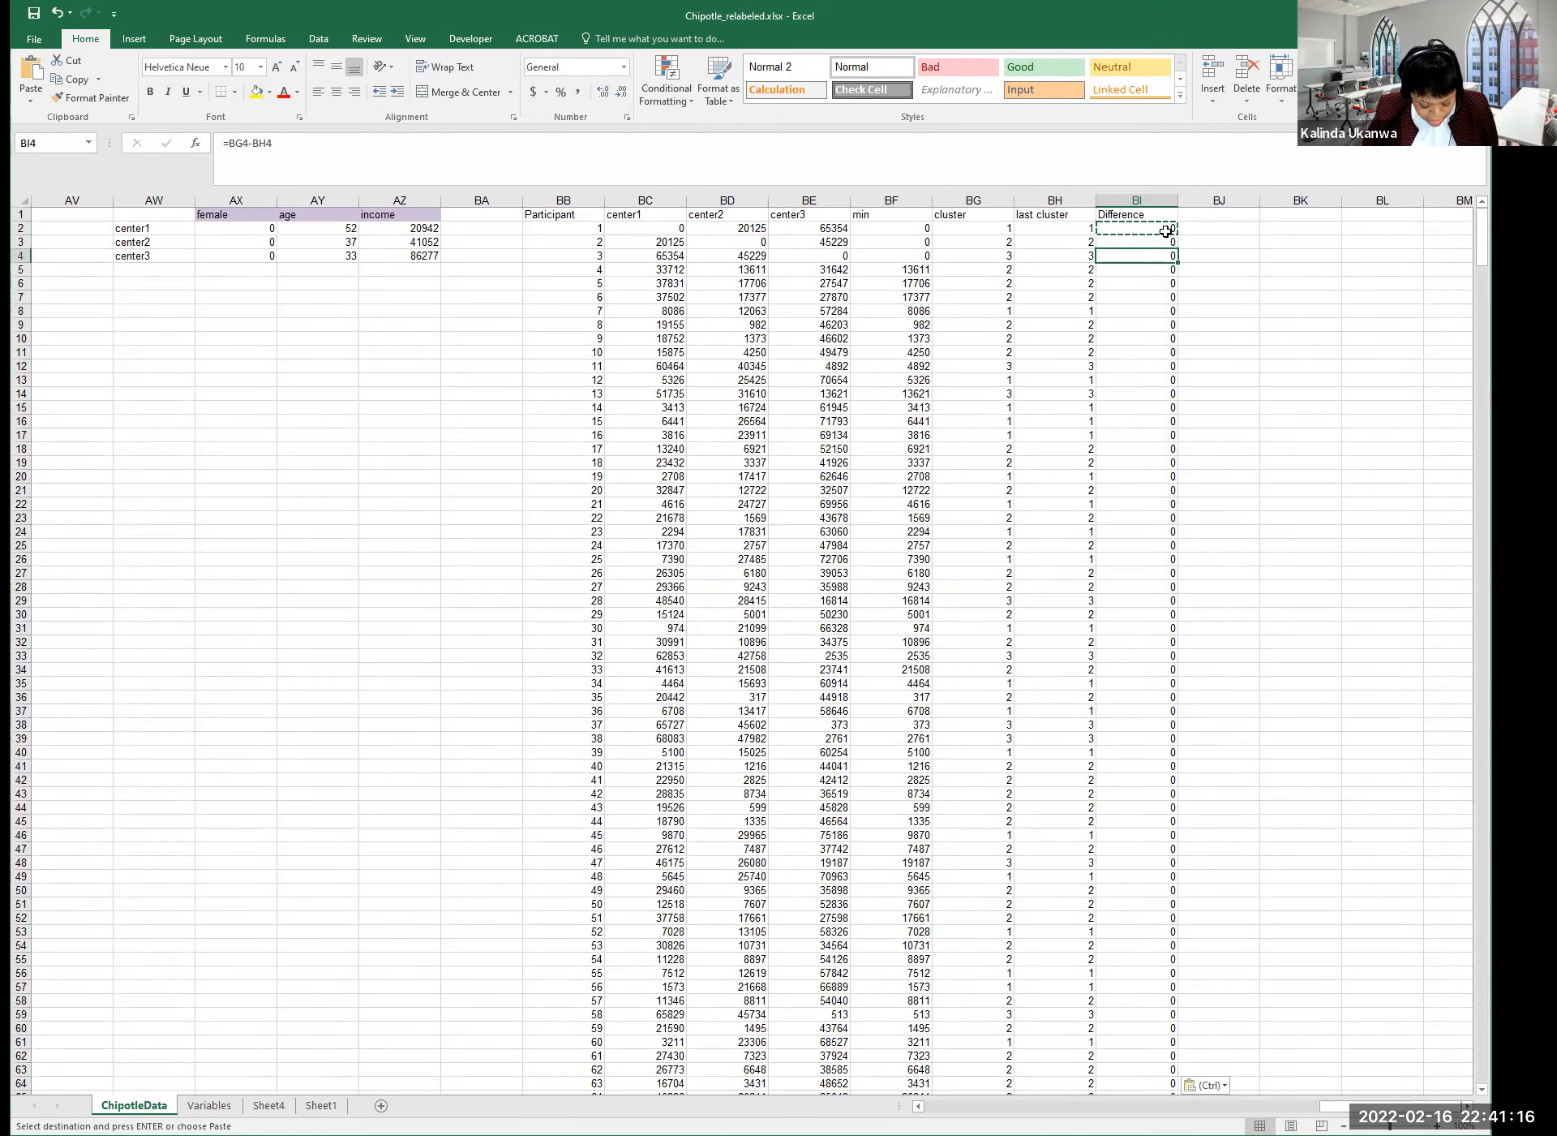
key(Escape)
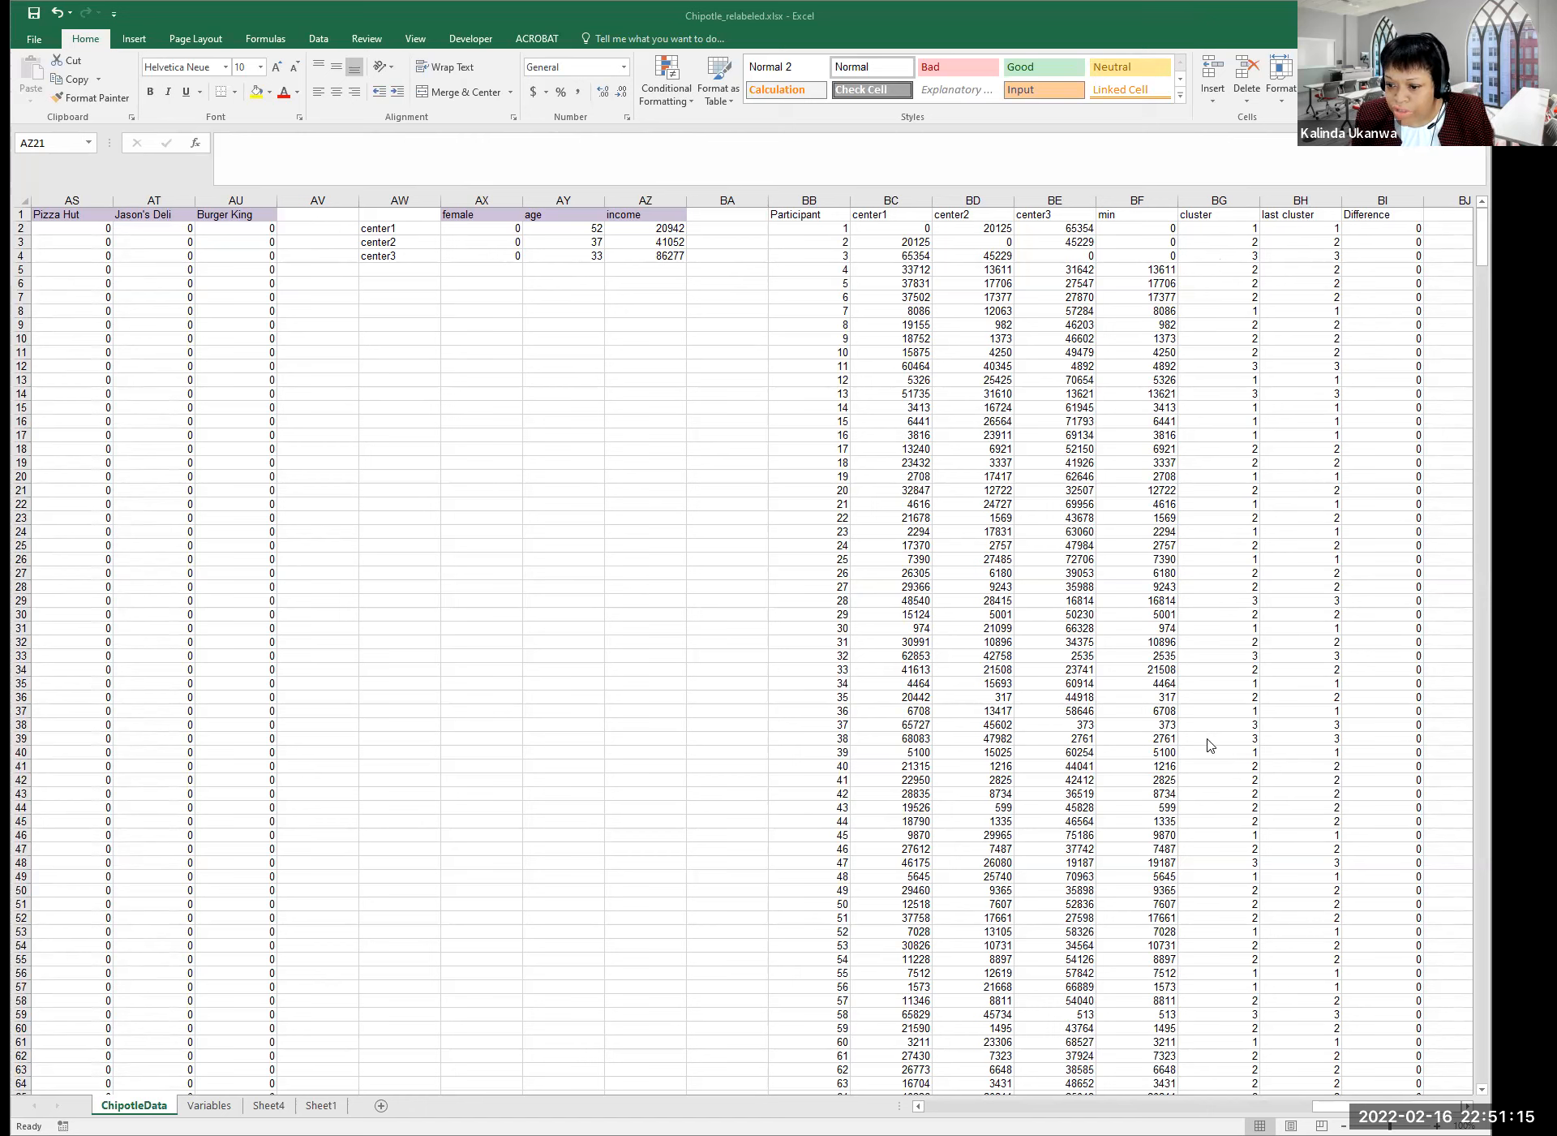
Select and copy the current cluster assignments BG2:BG314.
click(1212, 199)
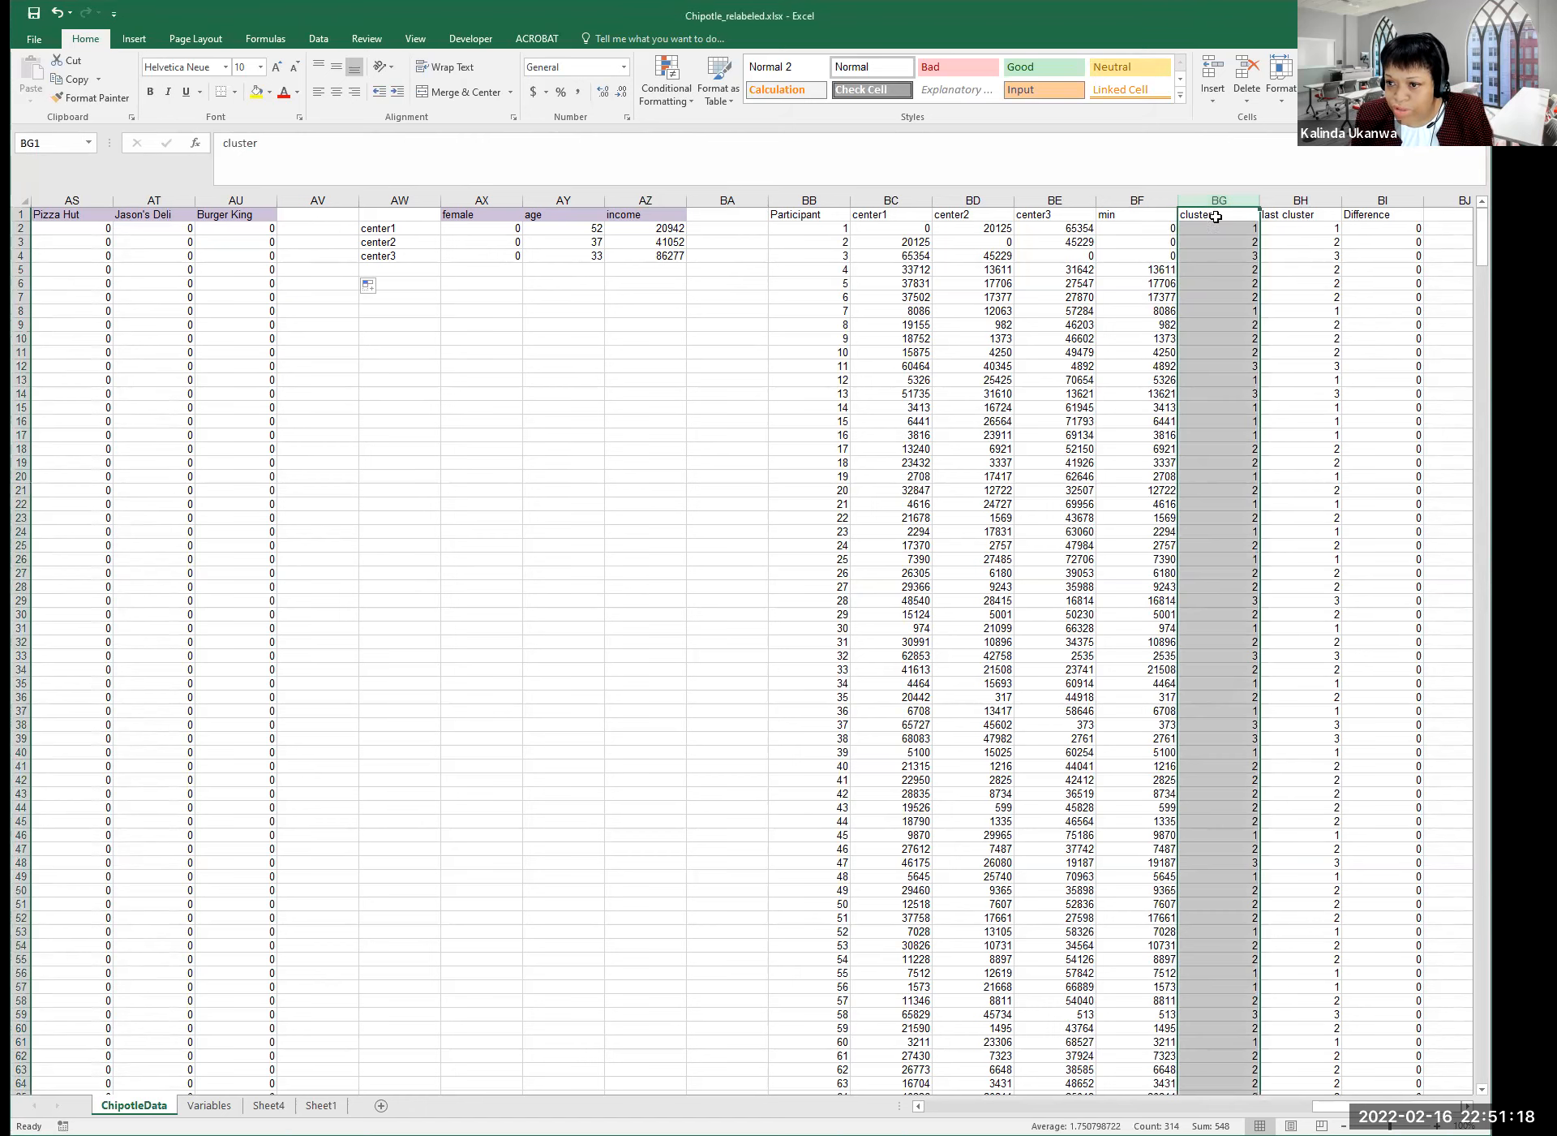
click(1313, 254)
click(1221, 266)
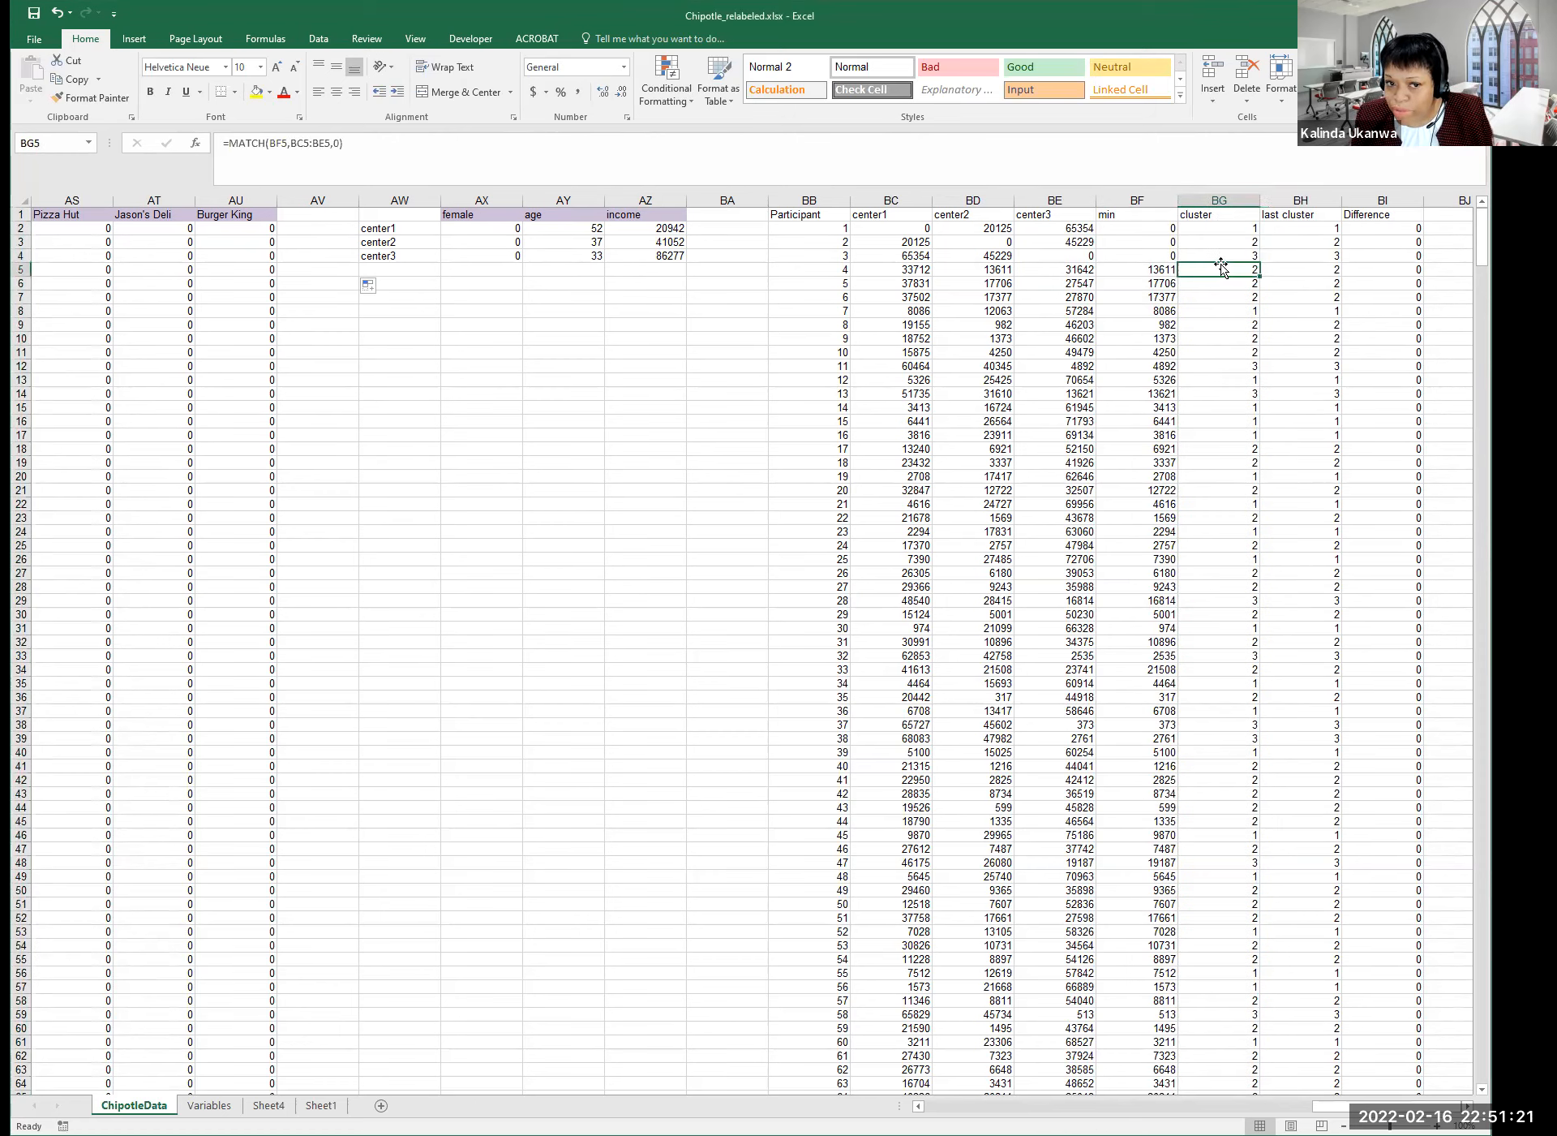
click(1301, 256)
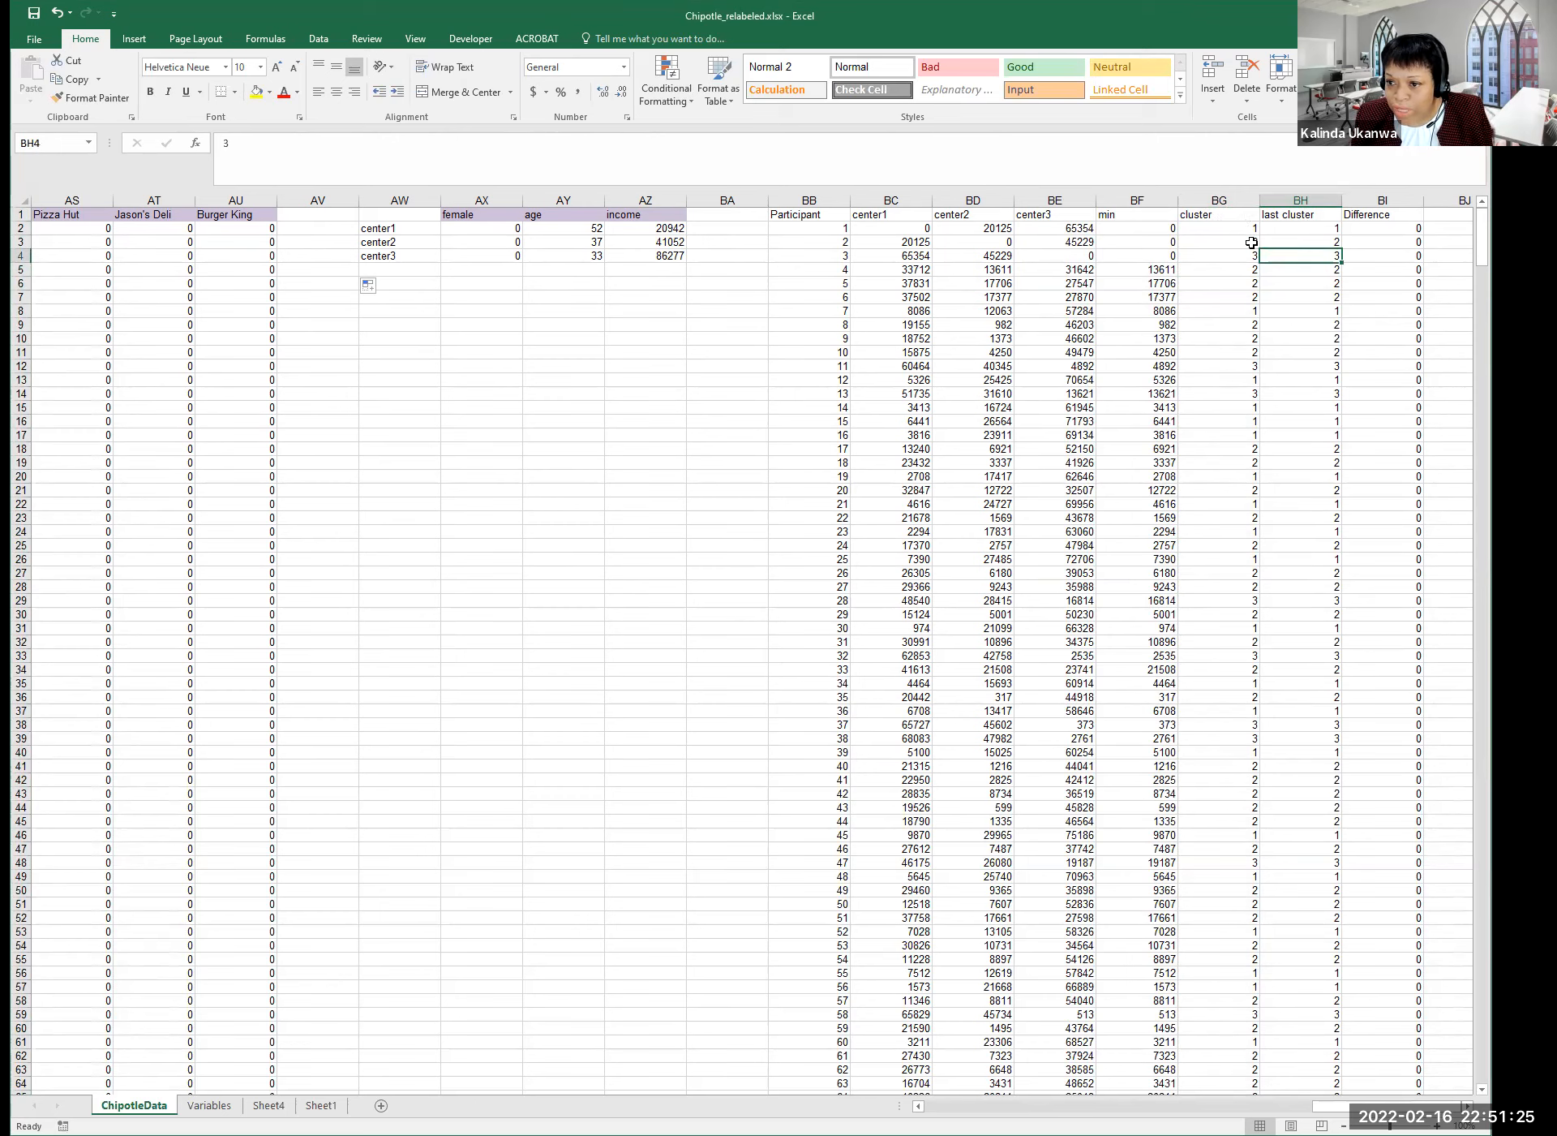
click(1231, 197)
right_click(1243, 225)
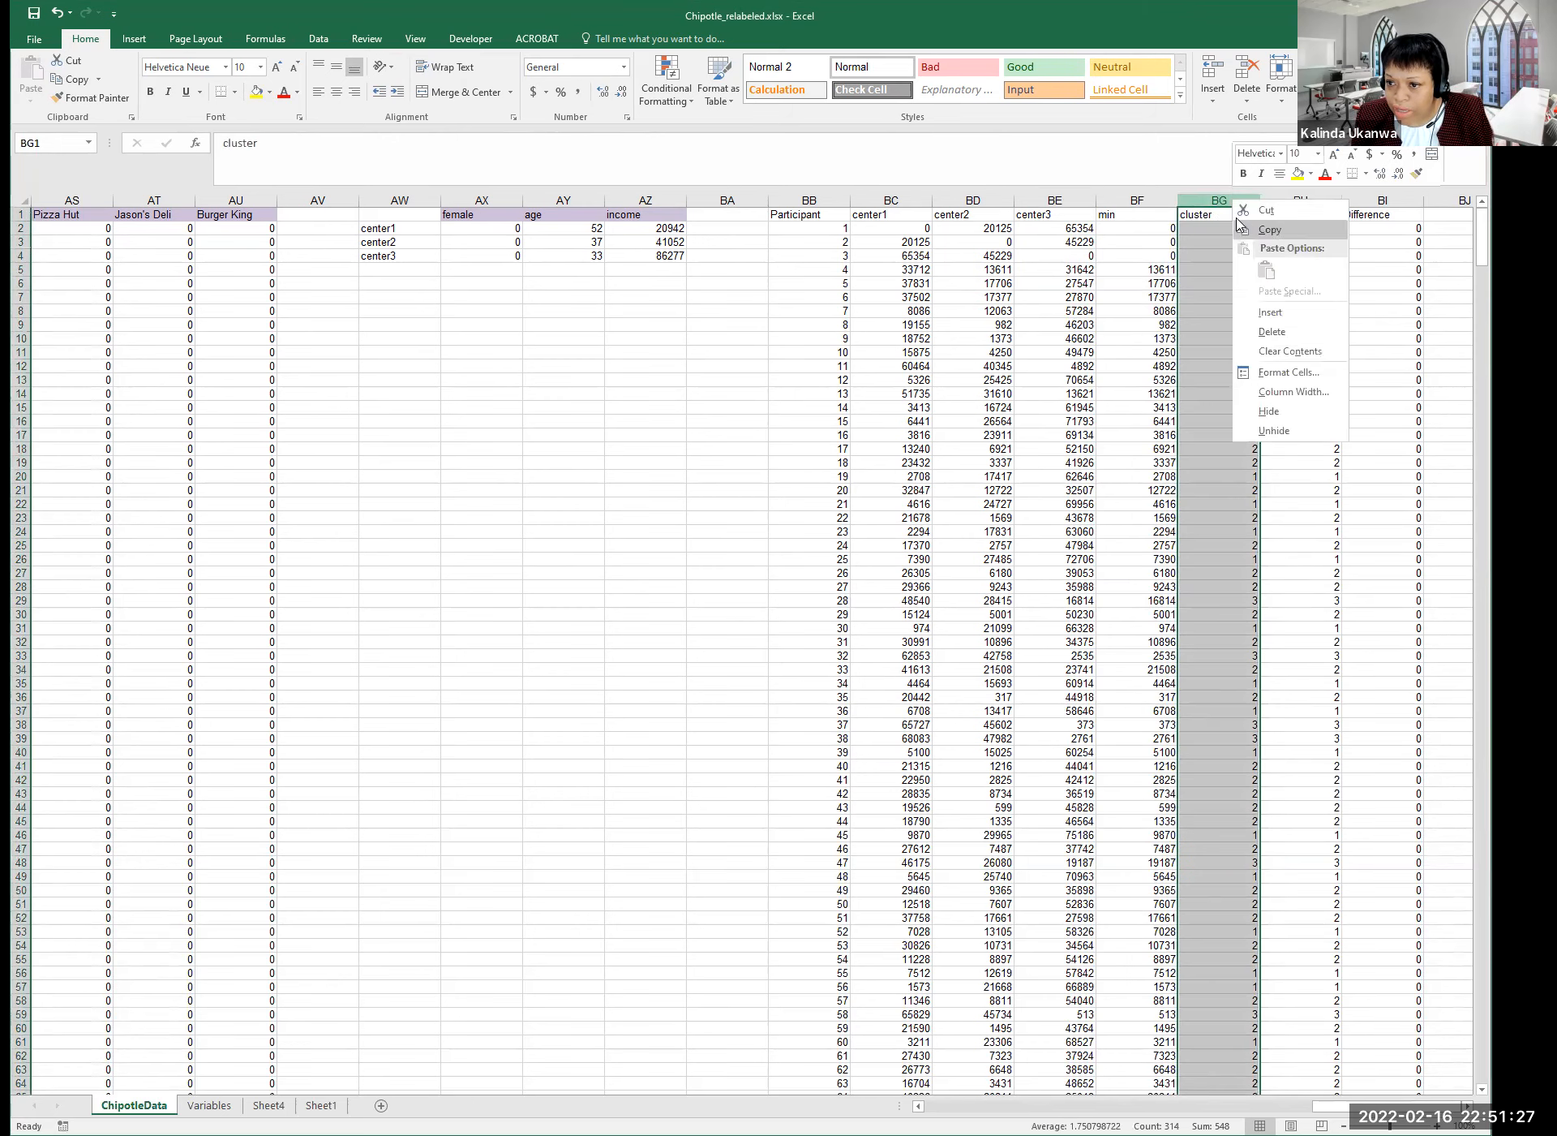
click(1211, 228)
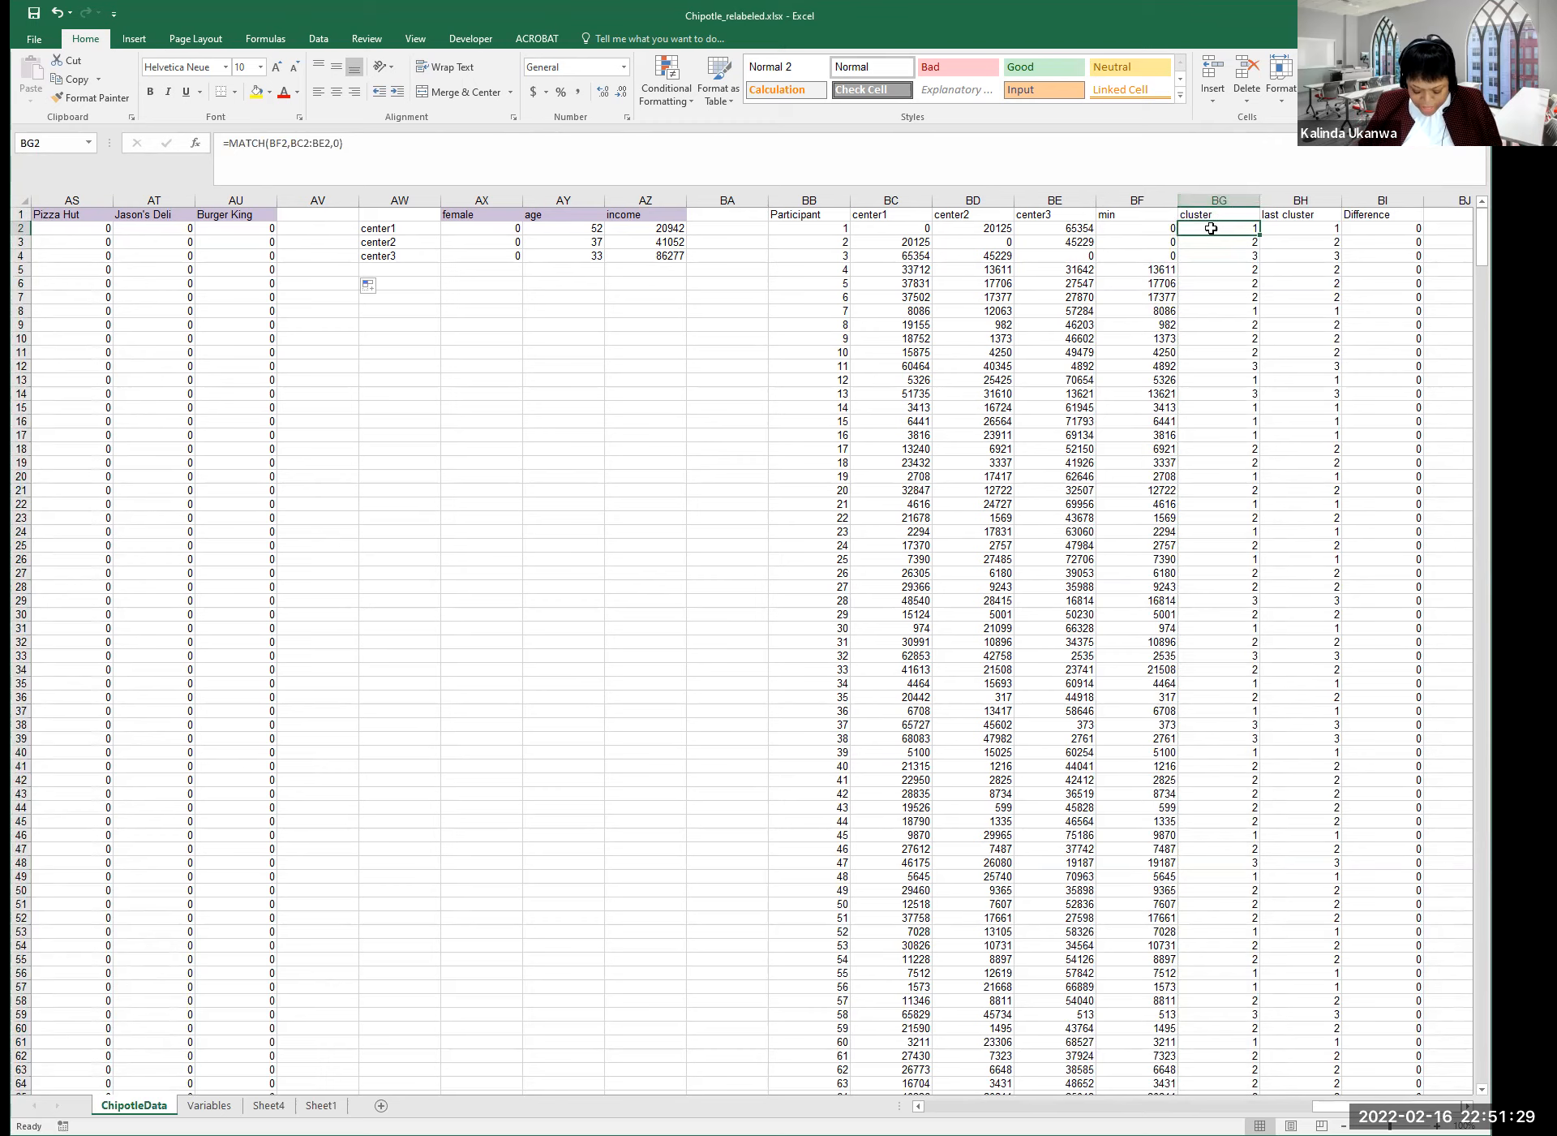
key(ctrl+shift+Down)
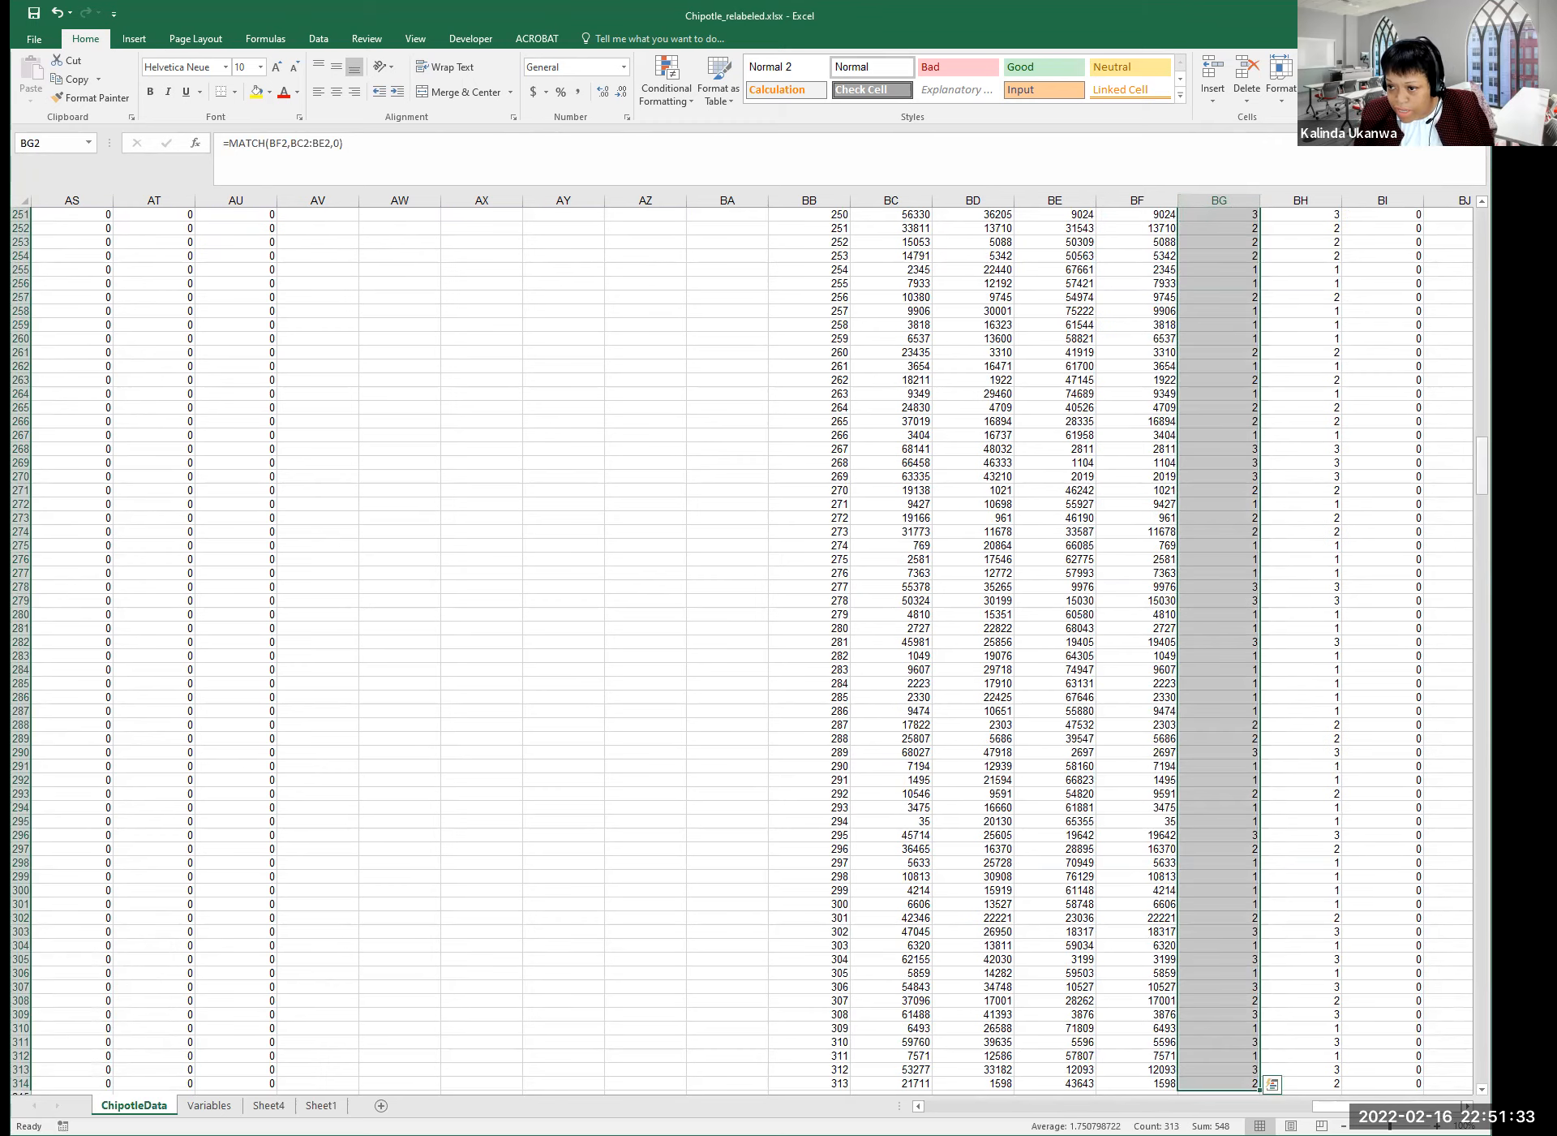
key(ctrl+BackSpace)
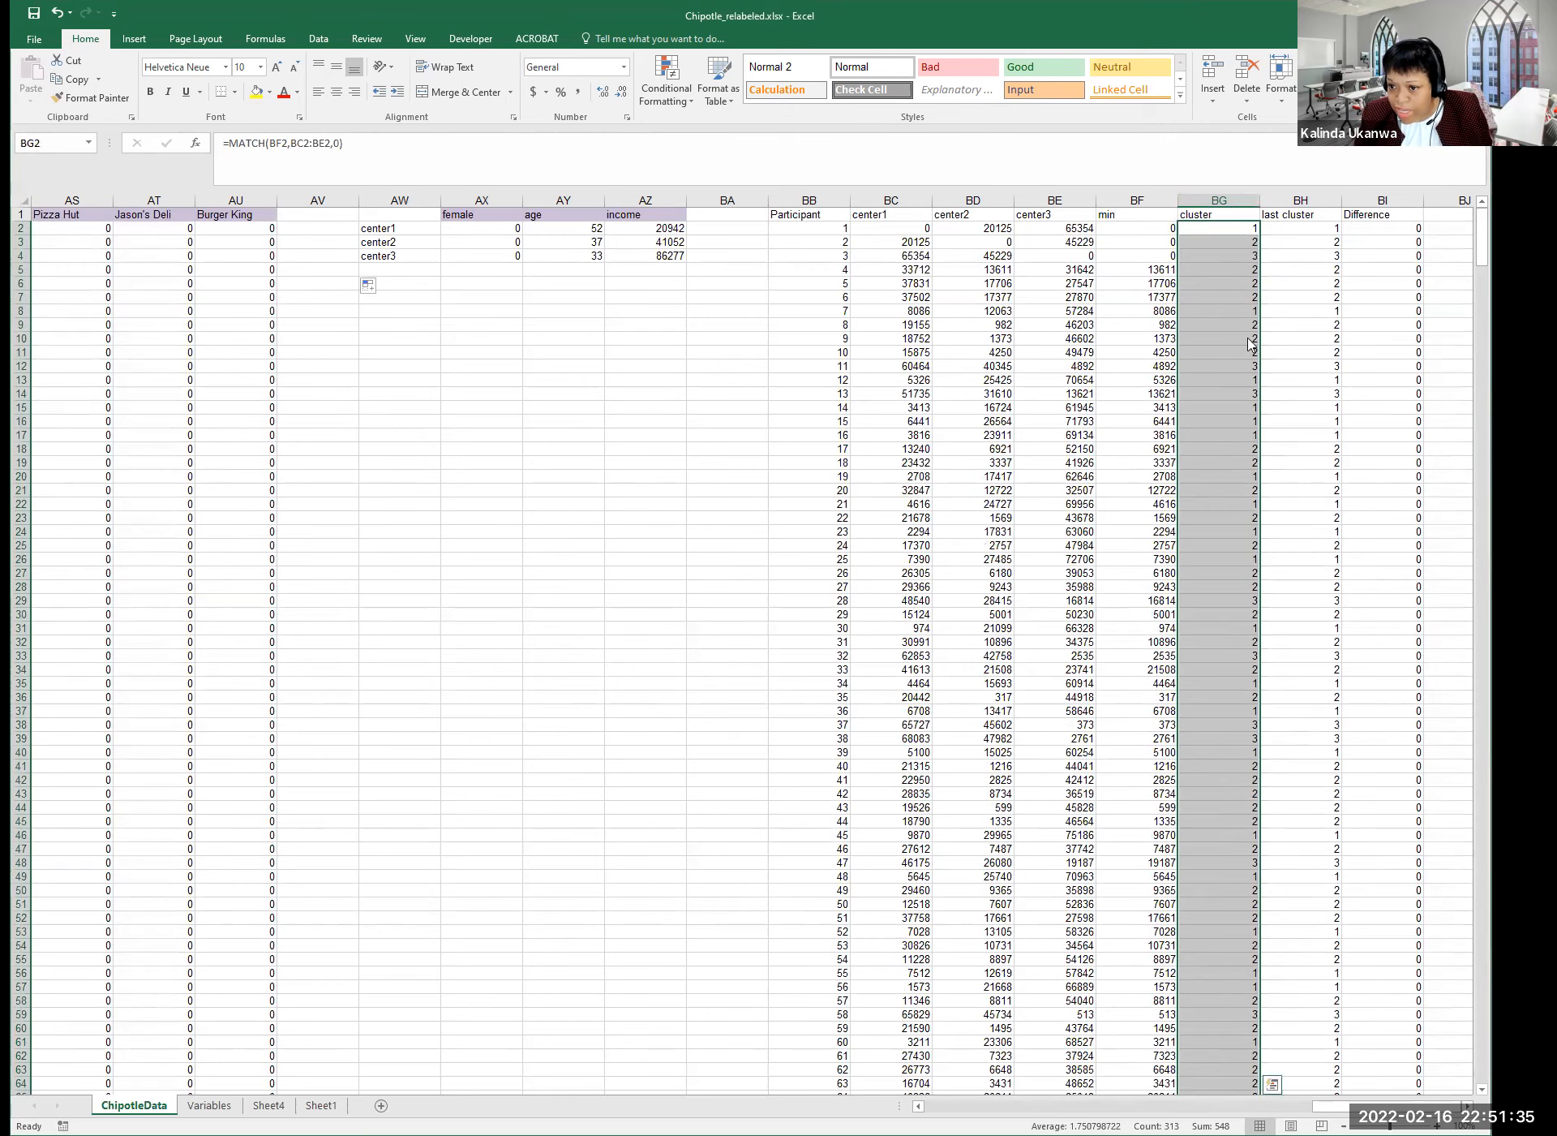
right_click(1249, 345)
click(1270, 329)
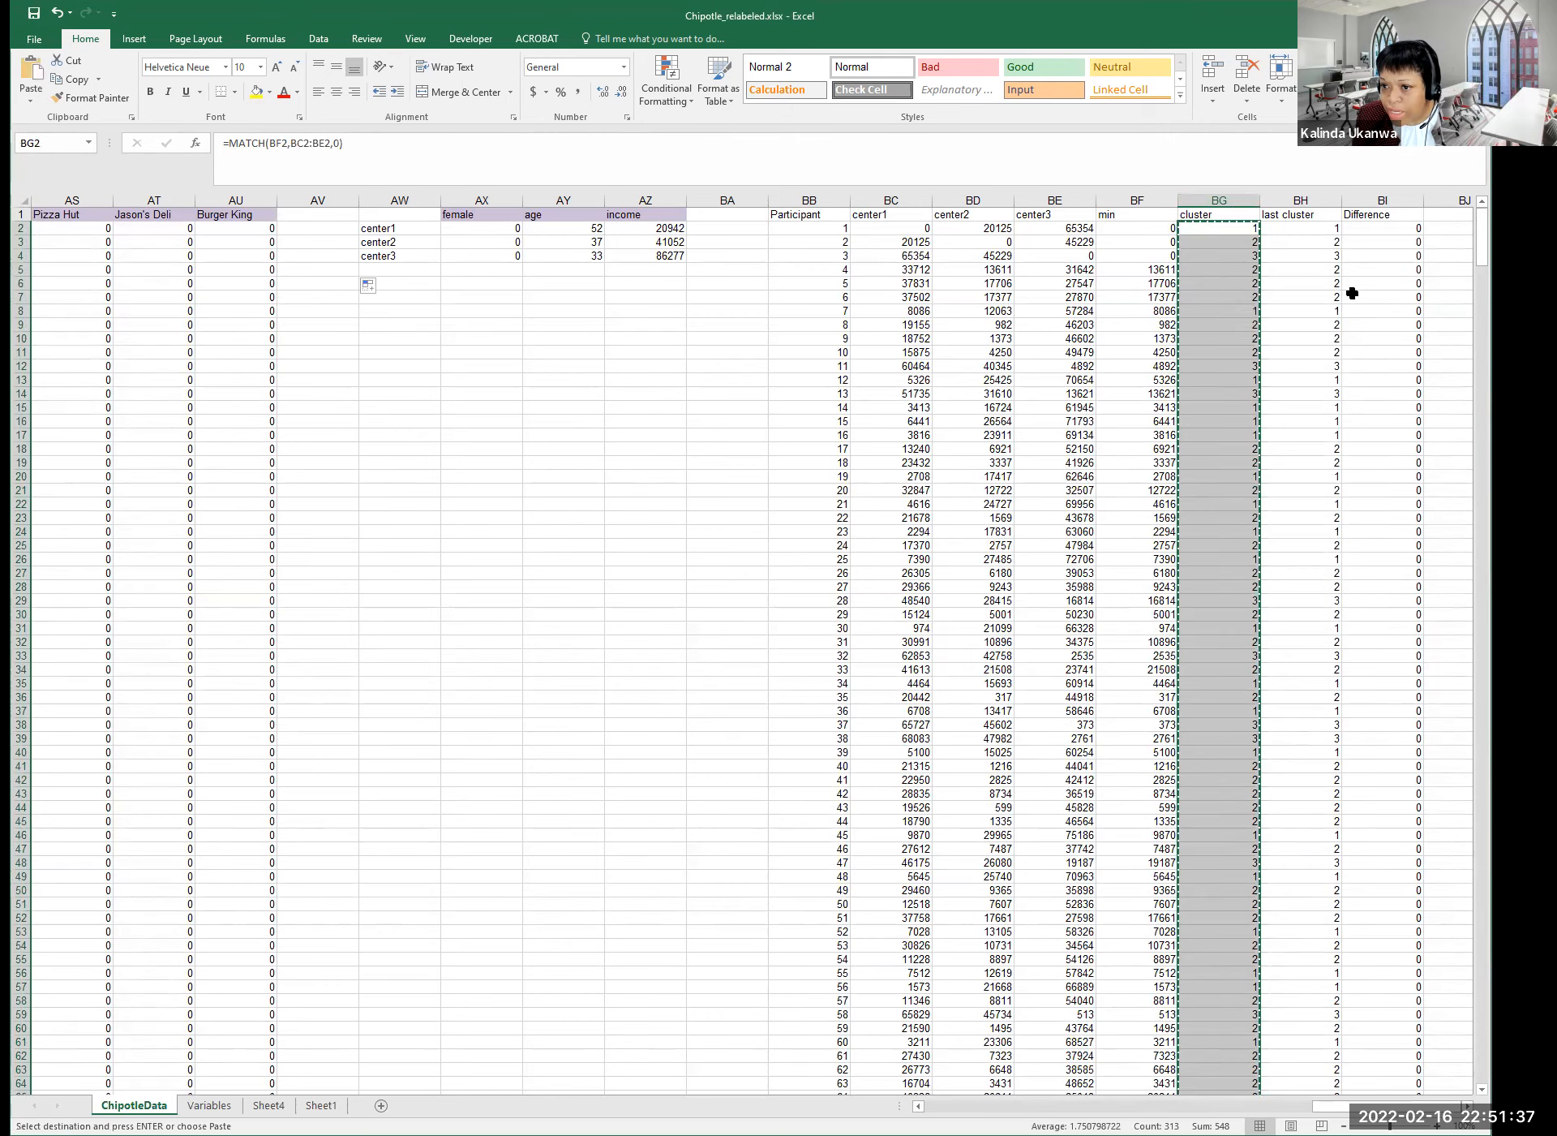
Paste them as values over last cluster from BH2, confirming every Difference stays 0.
click(1306, 229)
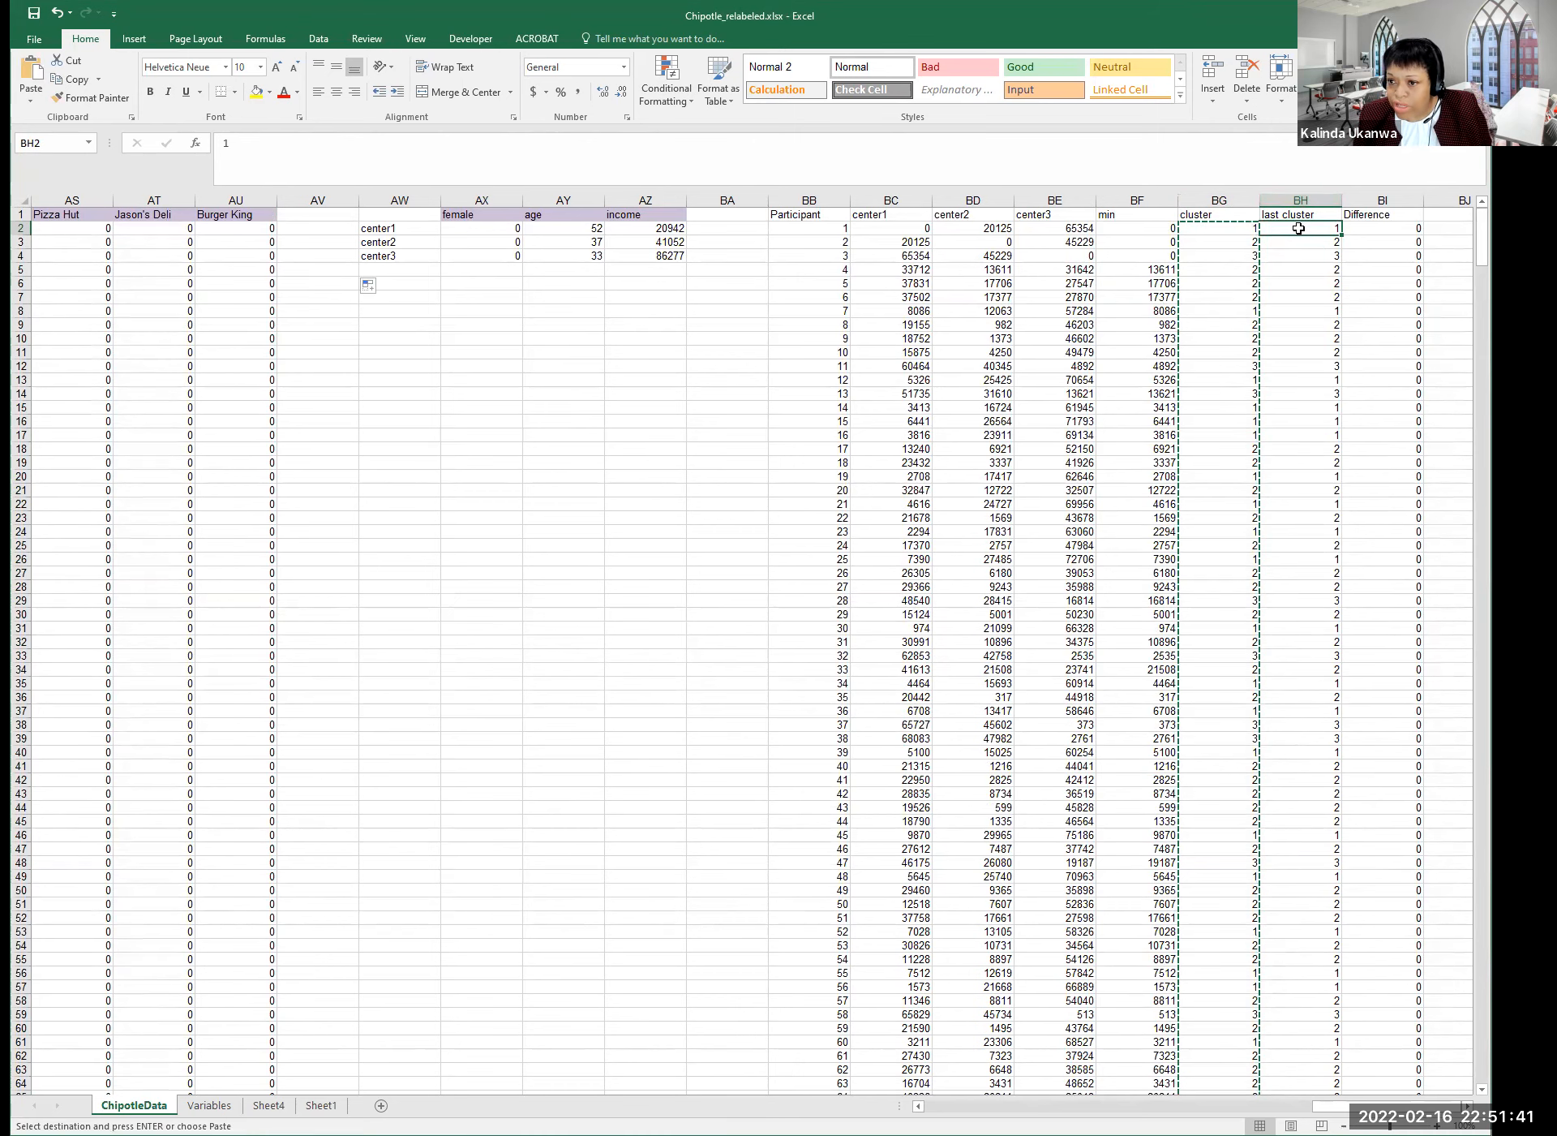
right_click(1303, 235)
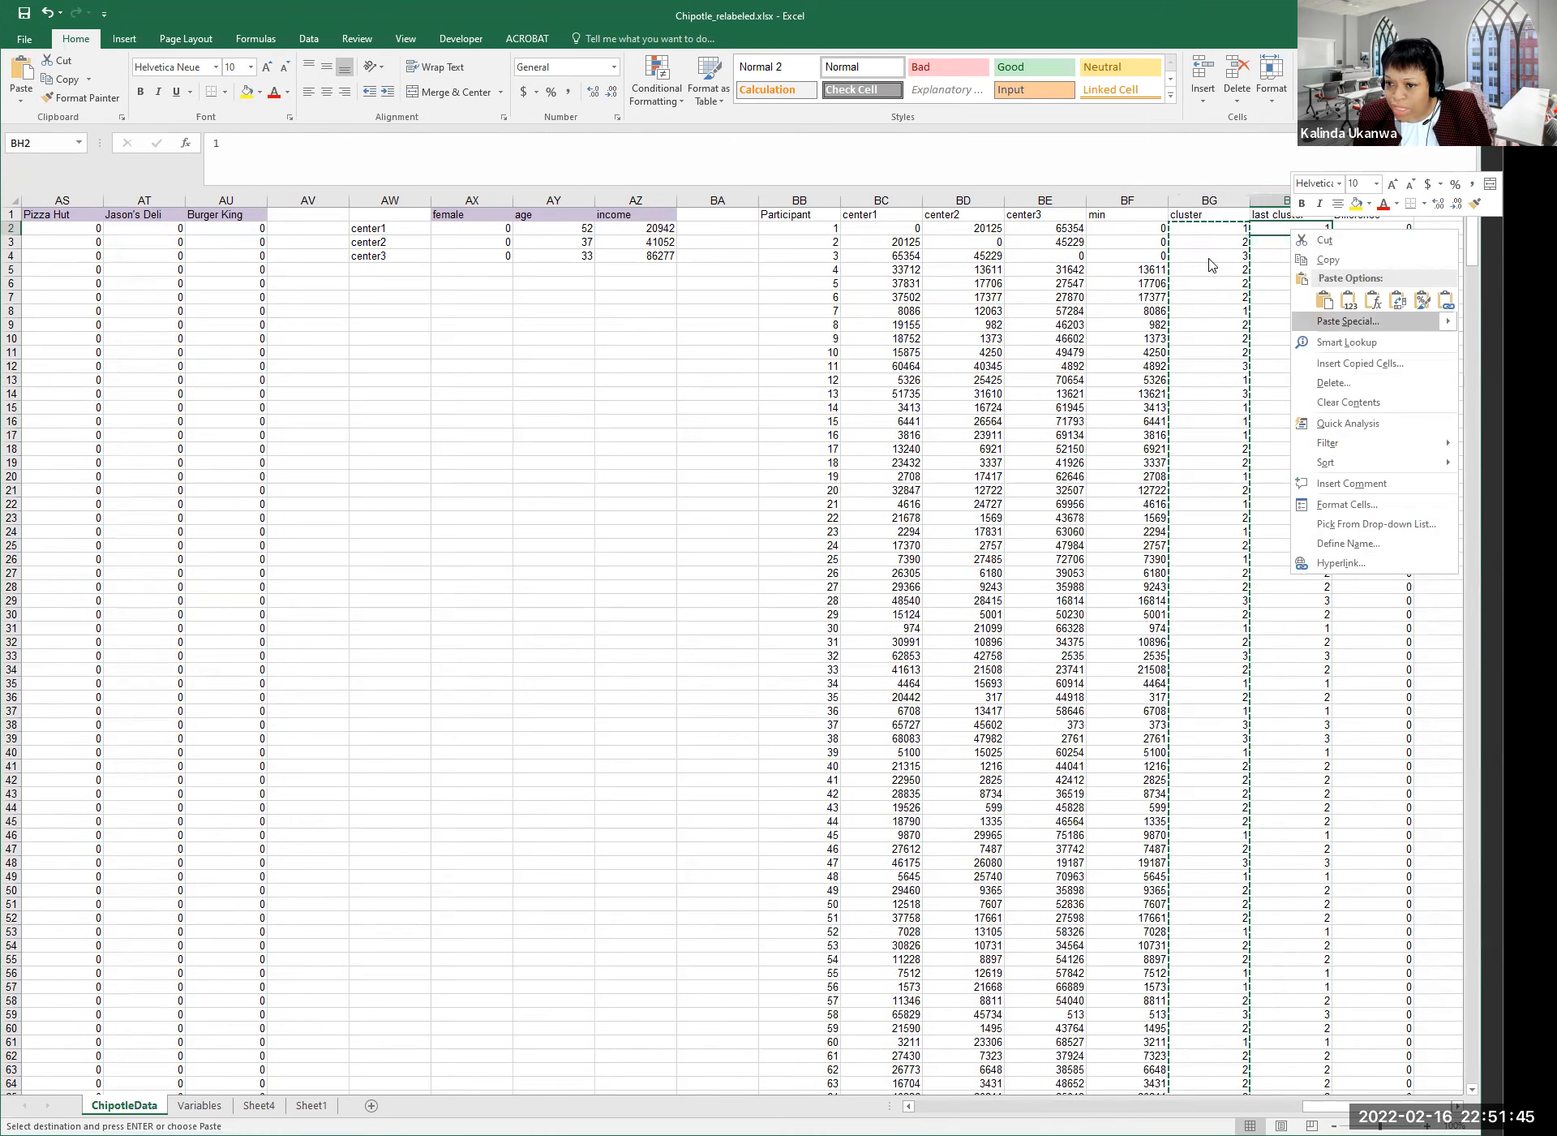
click(1347, 321)
click(1210, 258)
click(1399, 423)
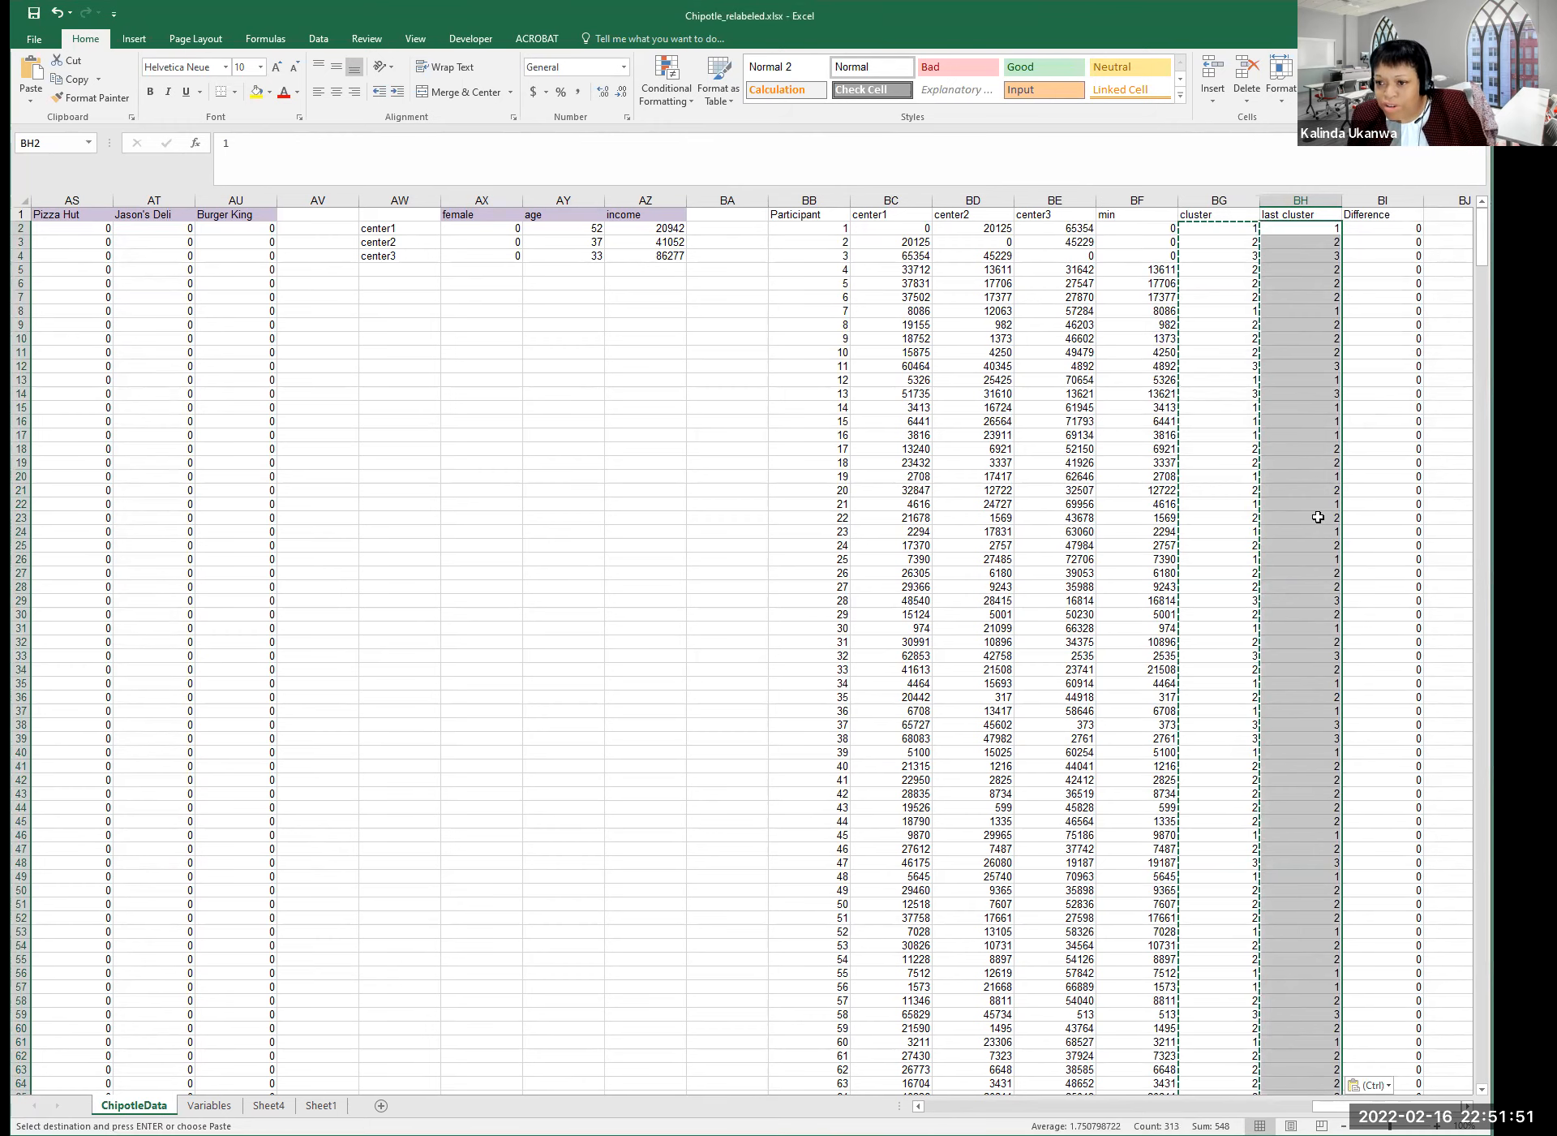
click(1369, 218)
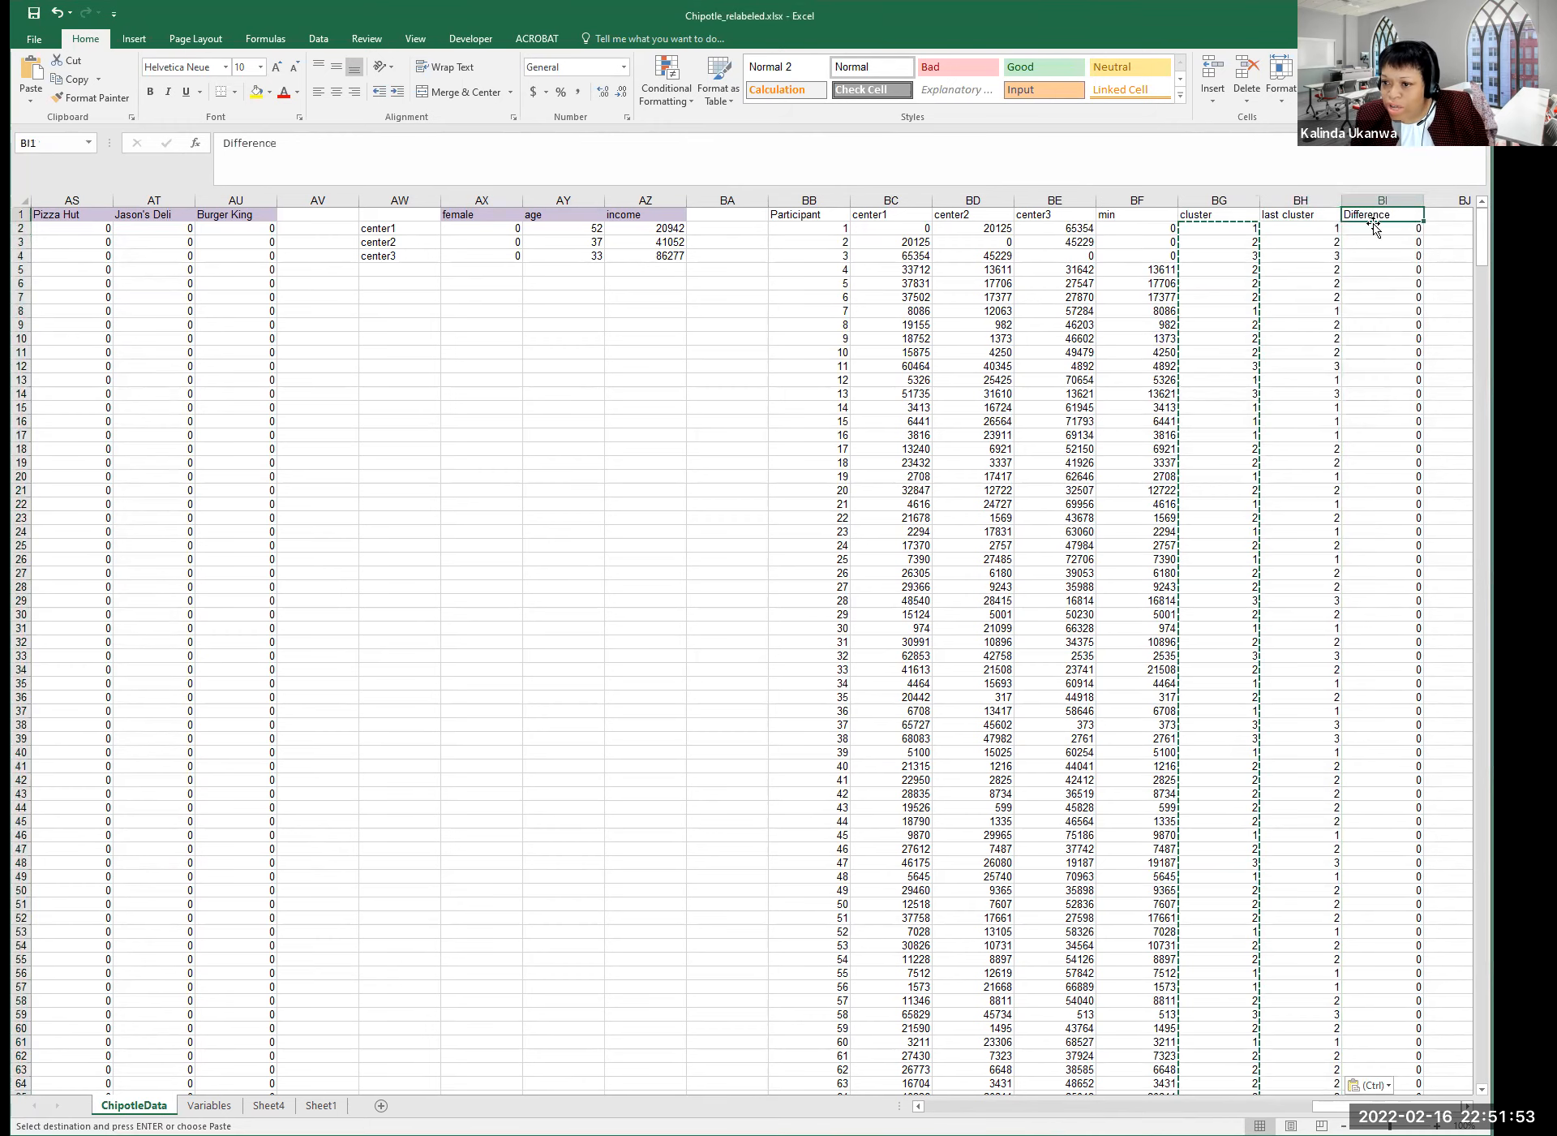
click(1244, 270)
click(1317, 275)
click(1383, 321)
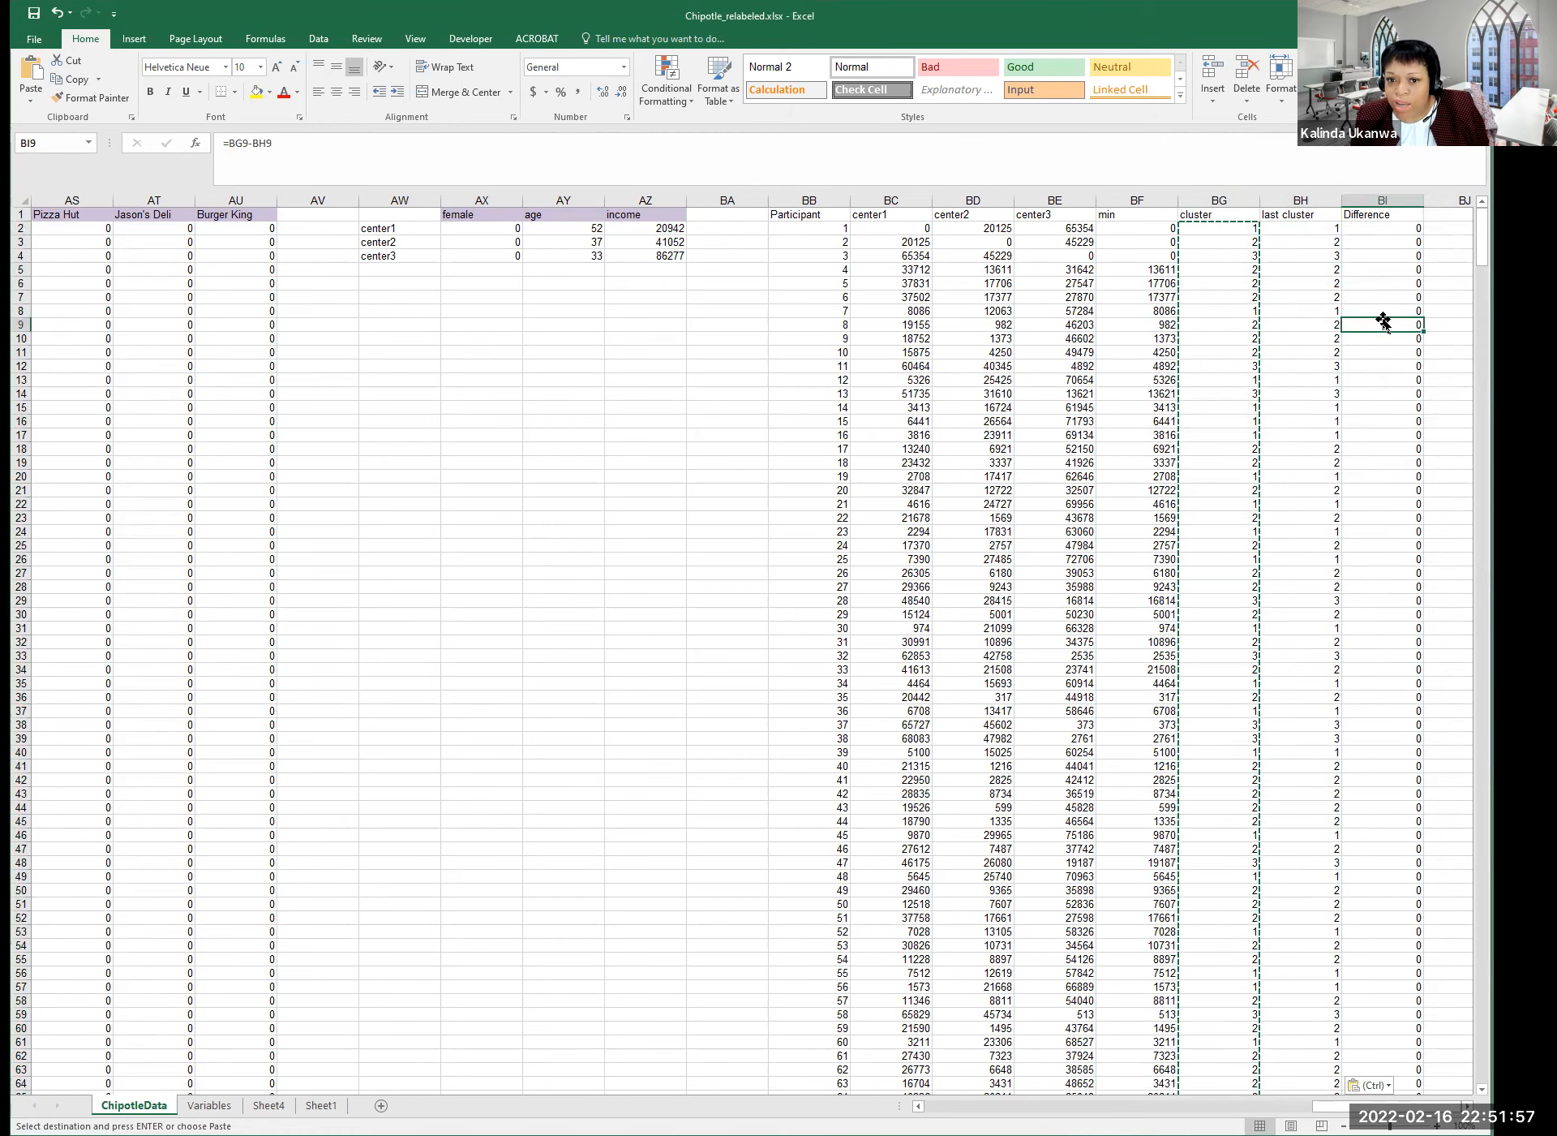
key(Escape)
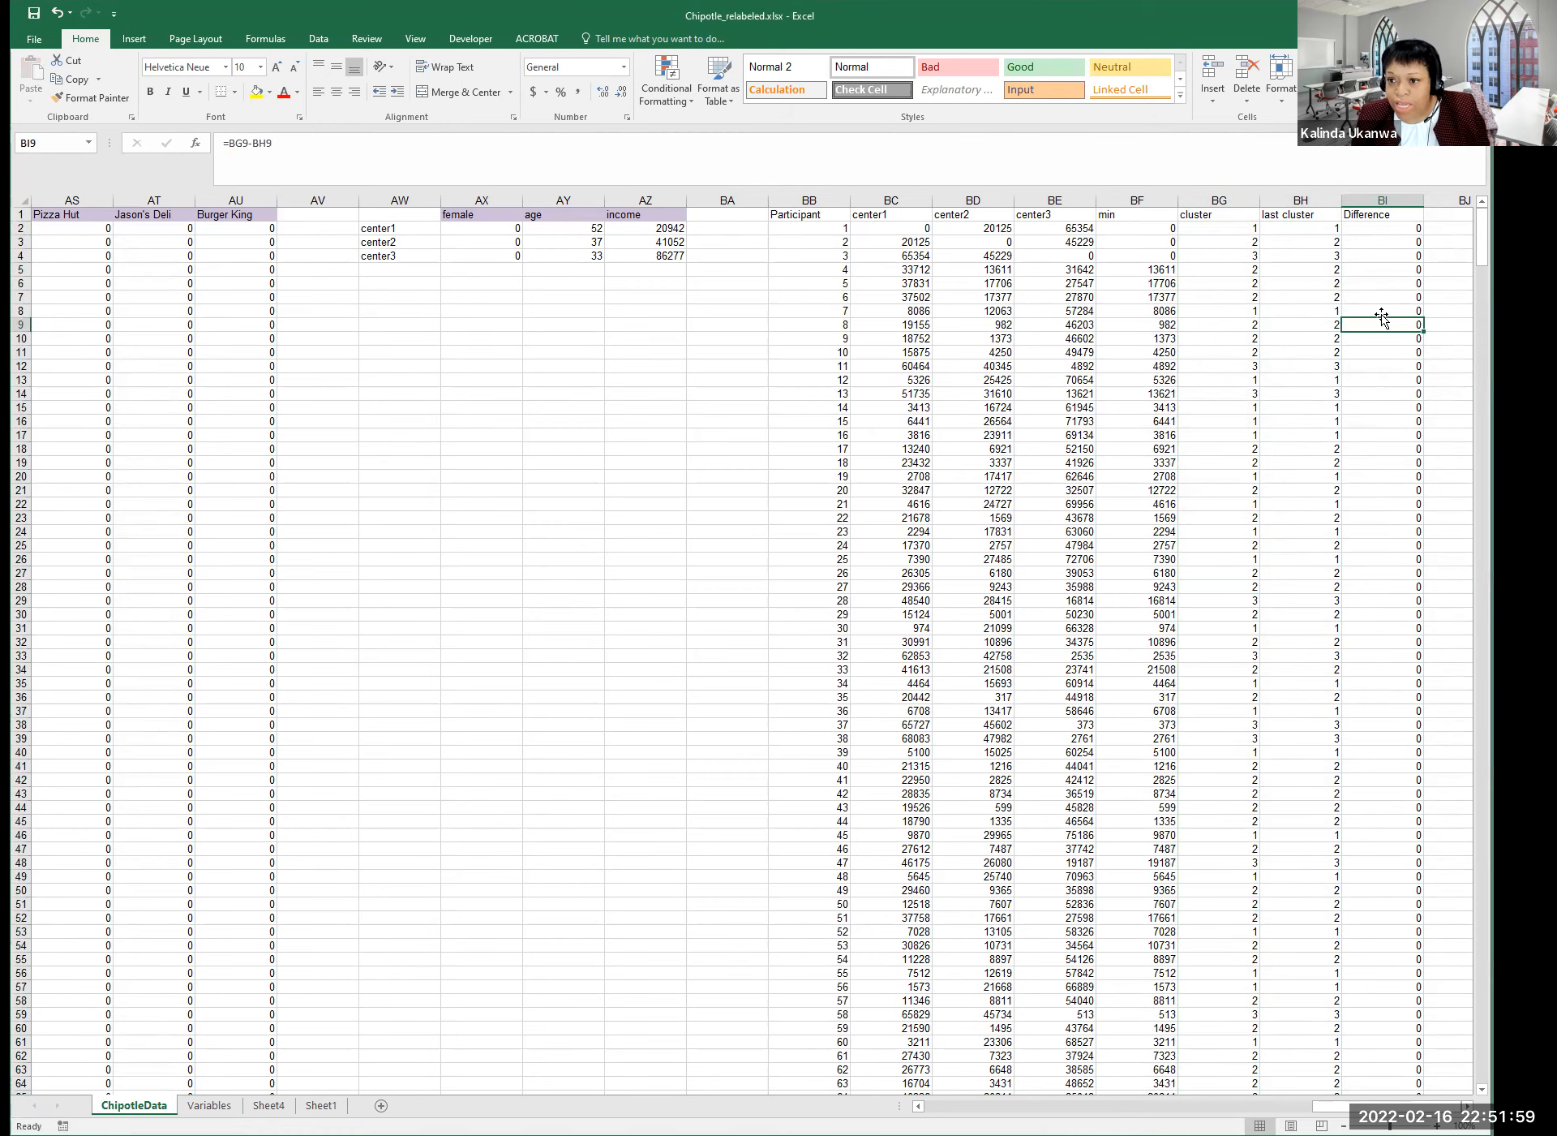
Review center1's female, age and income values in the centre table.
click(484, 241)
click(483, 230)
click(572, 231)
click(670, 232)
Add a 'Cluster' header in AV1 with 1, 2 and 3 in AV2:AV4.
click(490, 234)
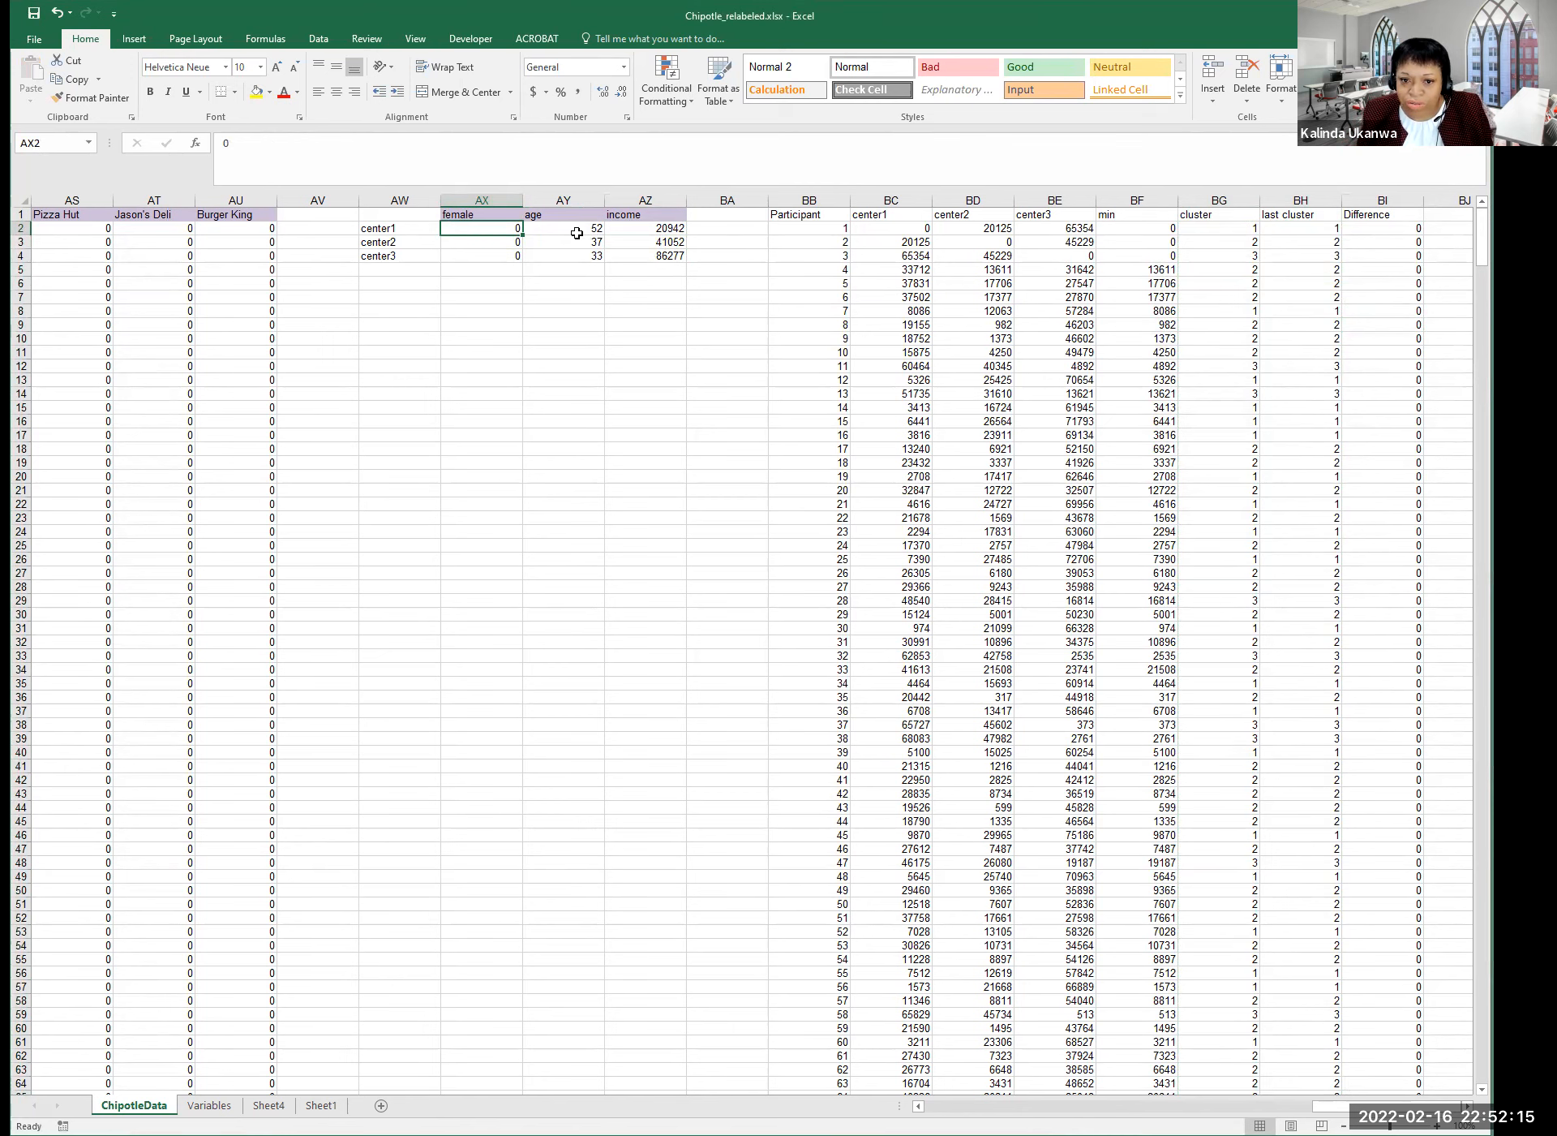
click(312, 219)
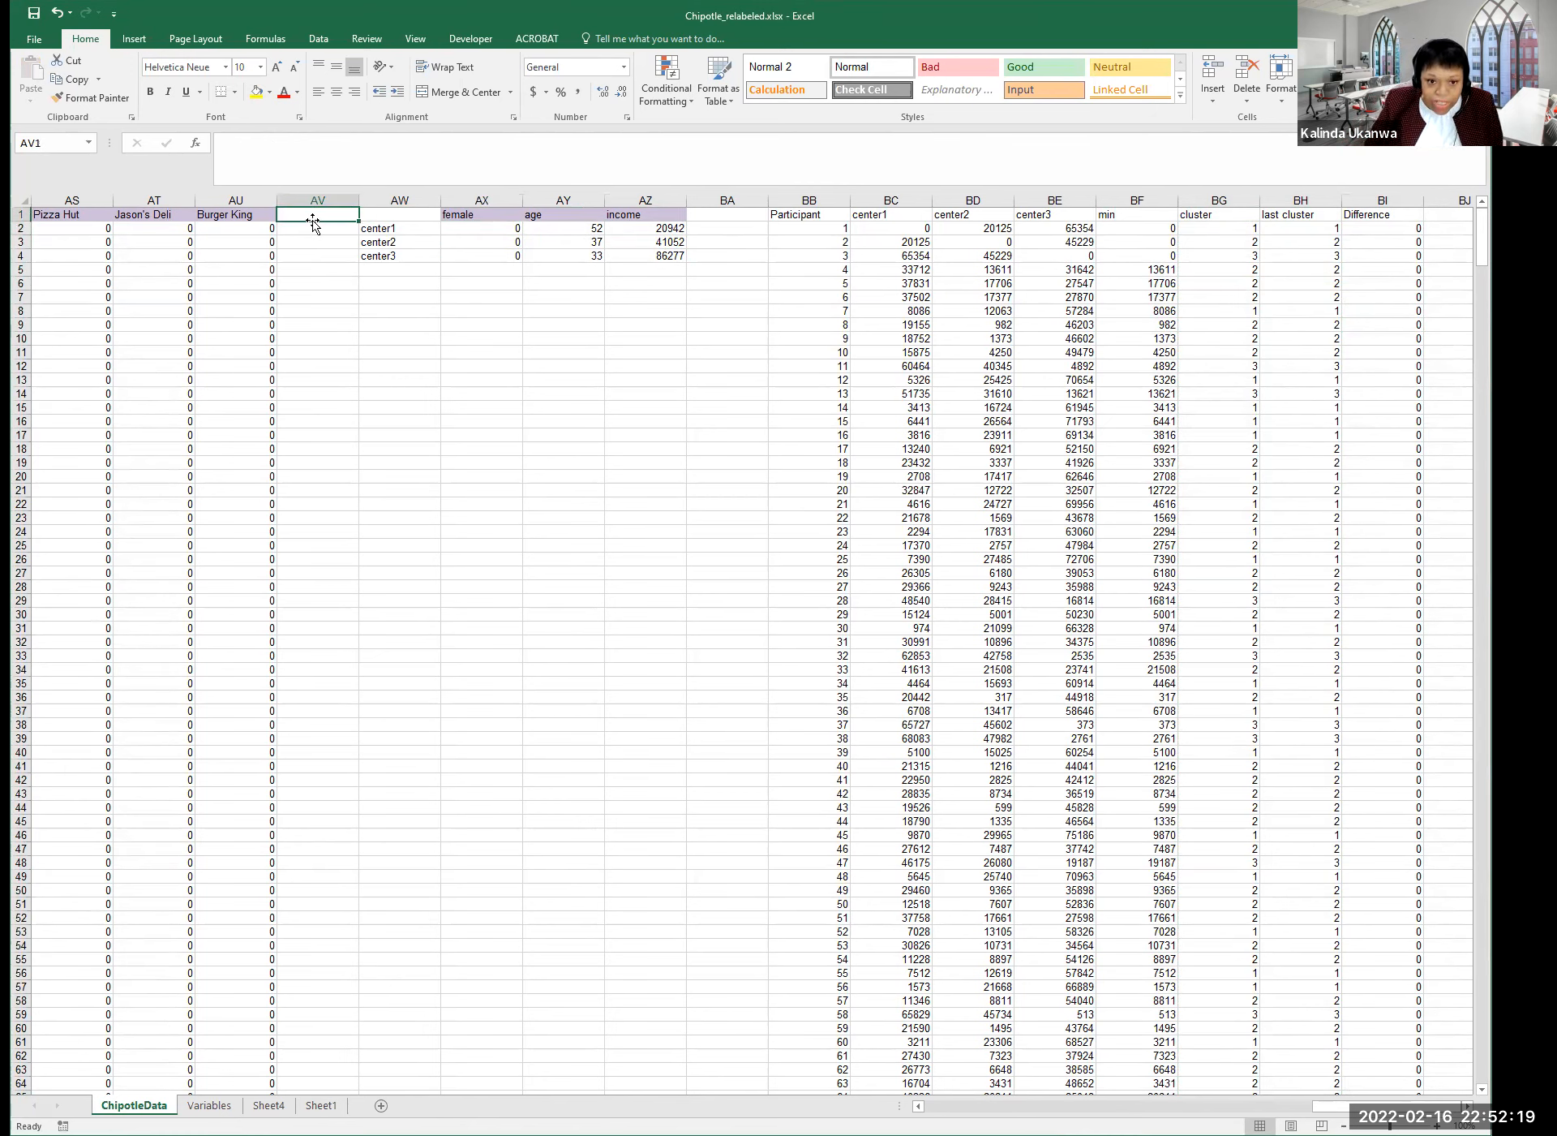
text(Cluste)
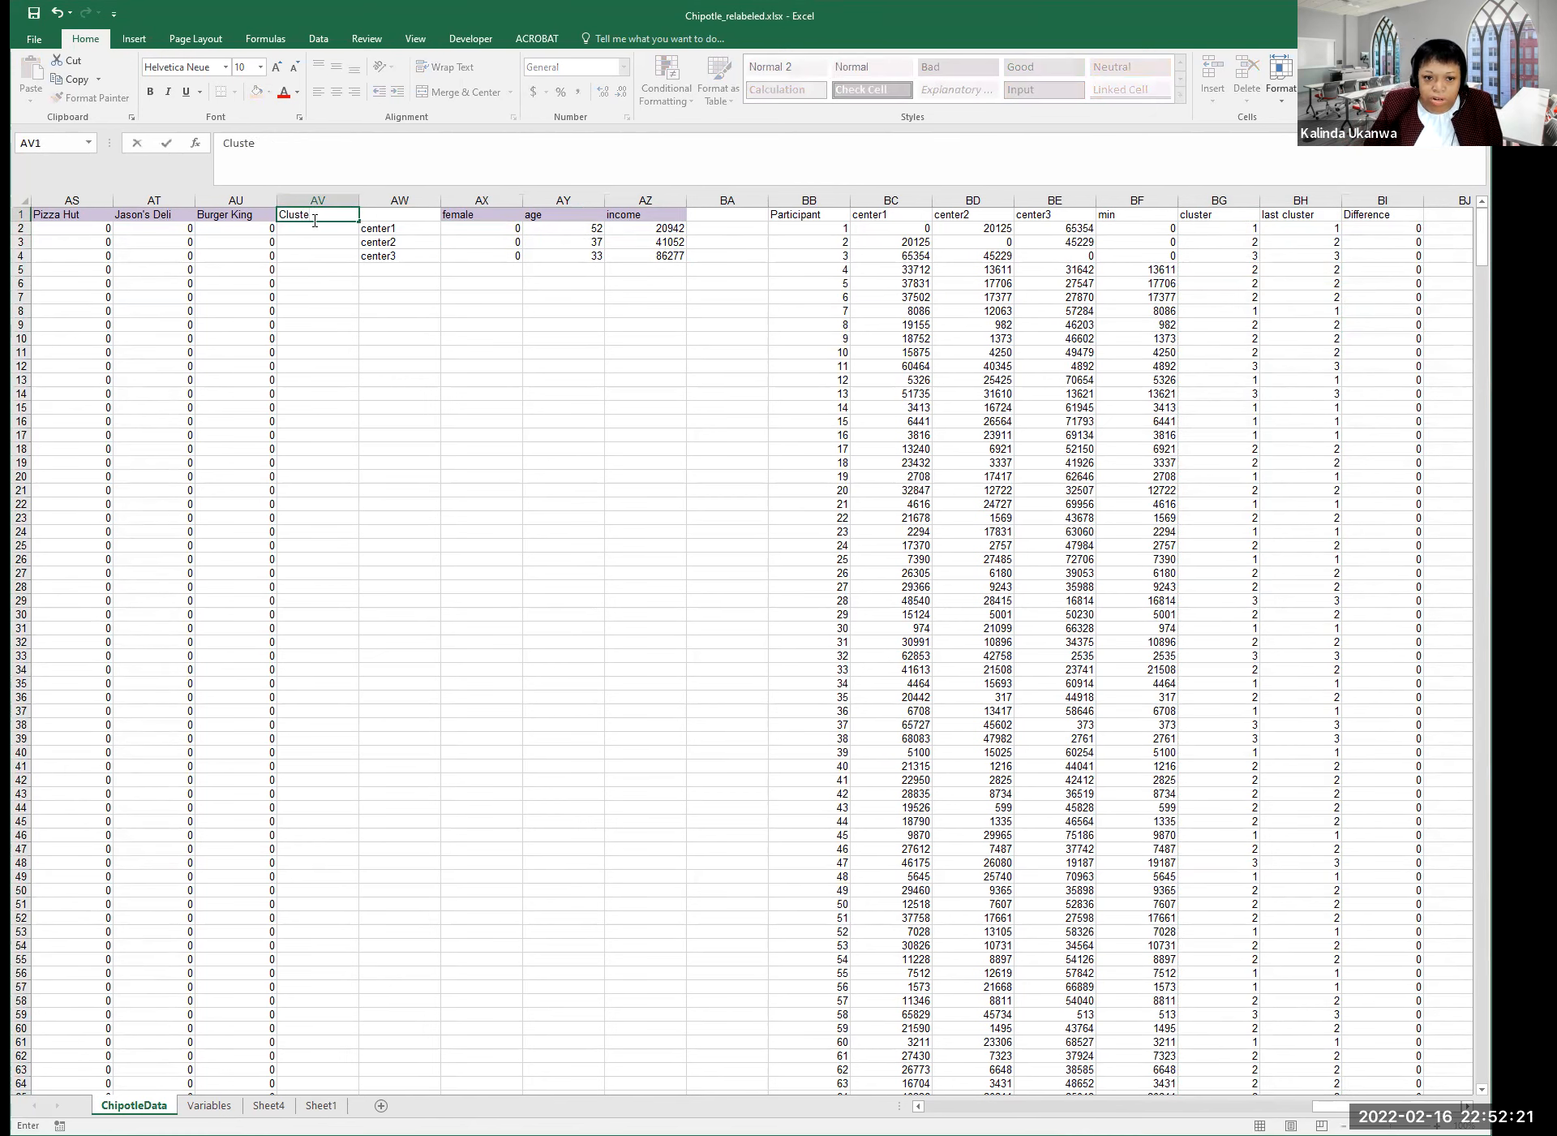
text(r)
key(Return)
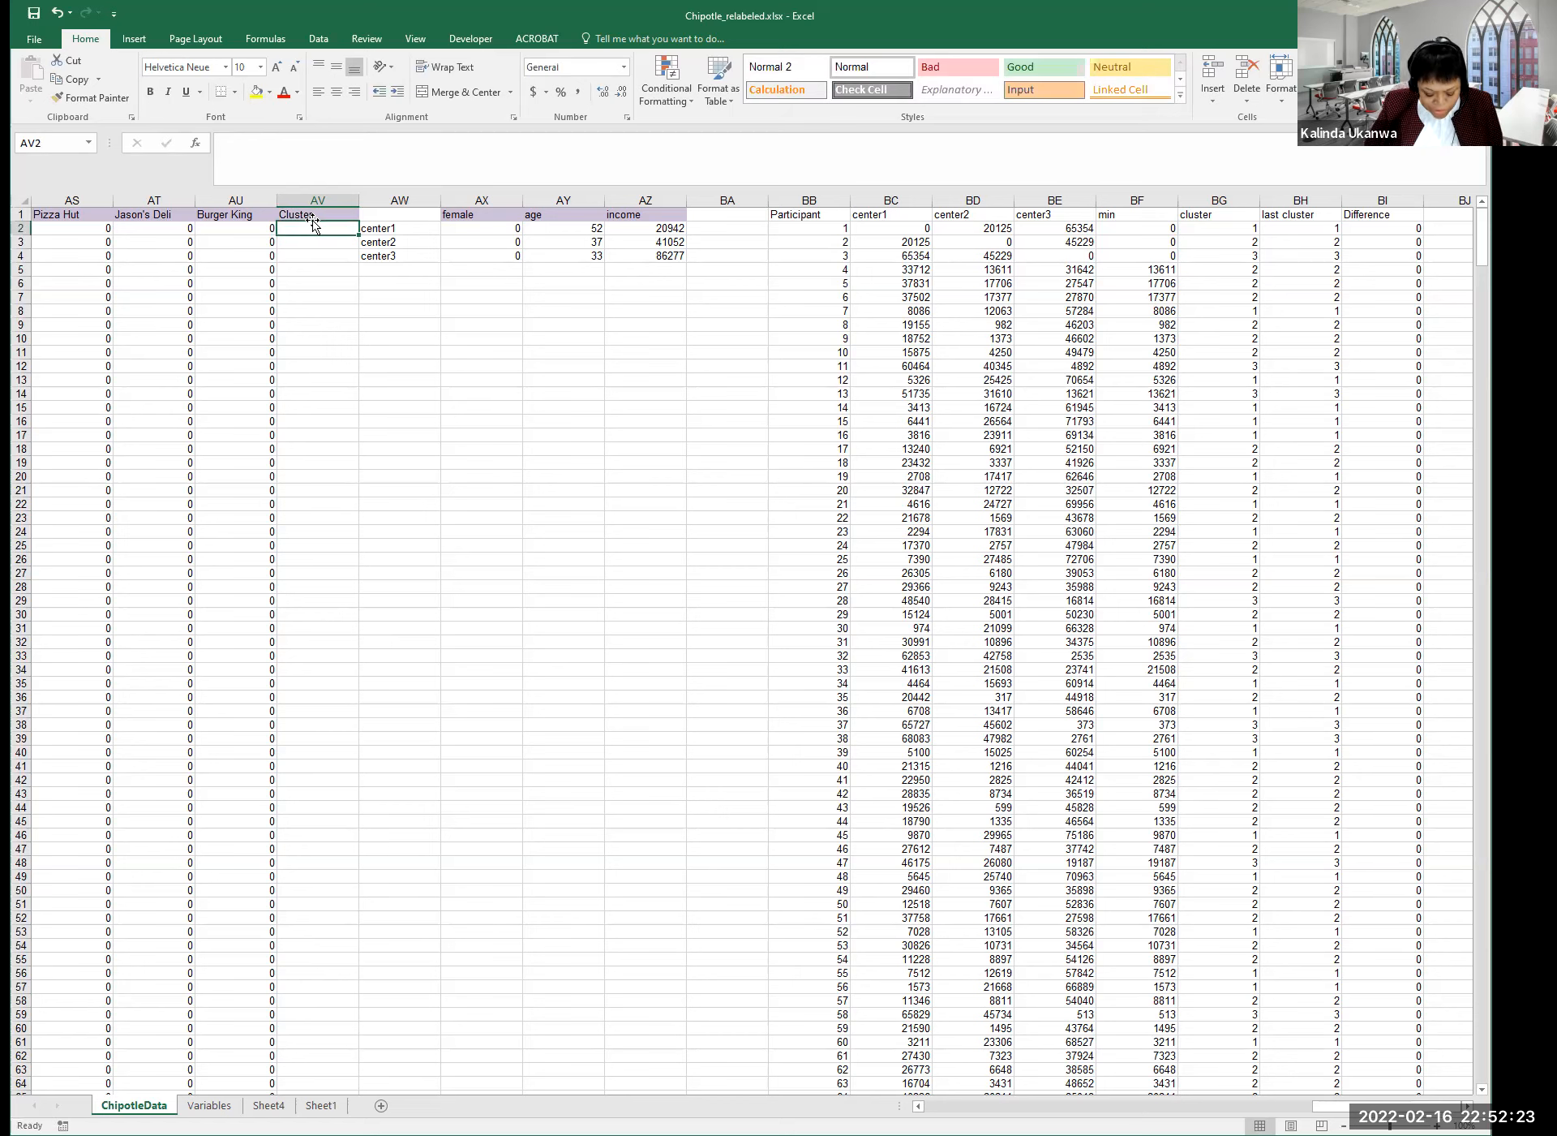
text(1)
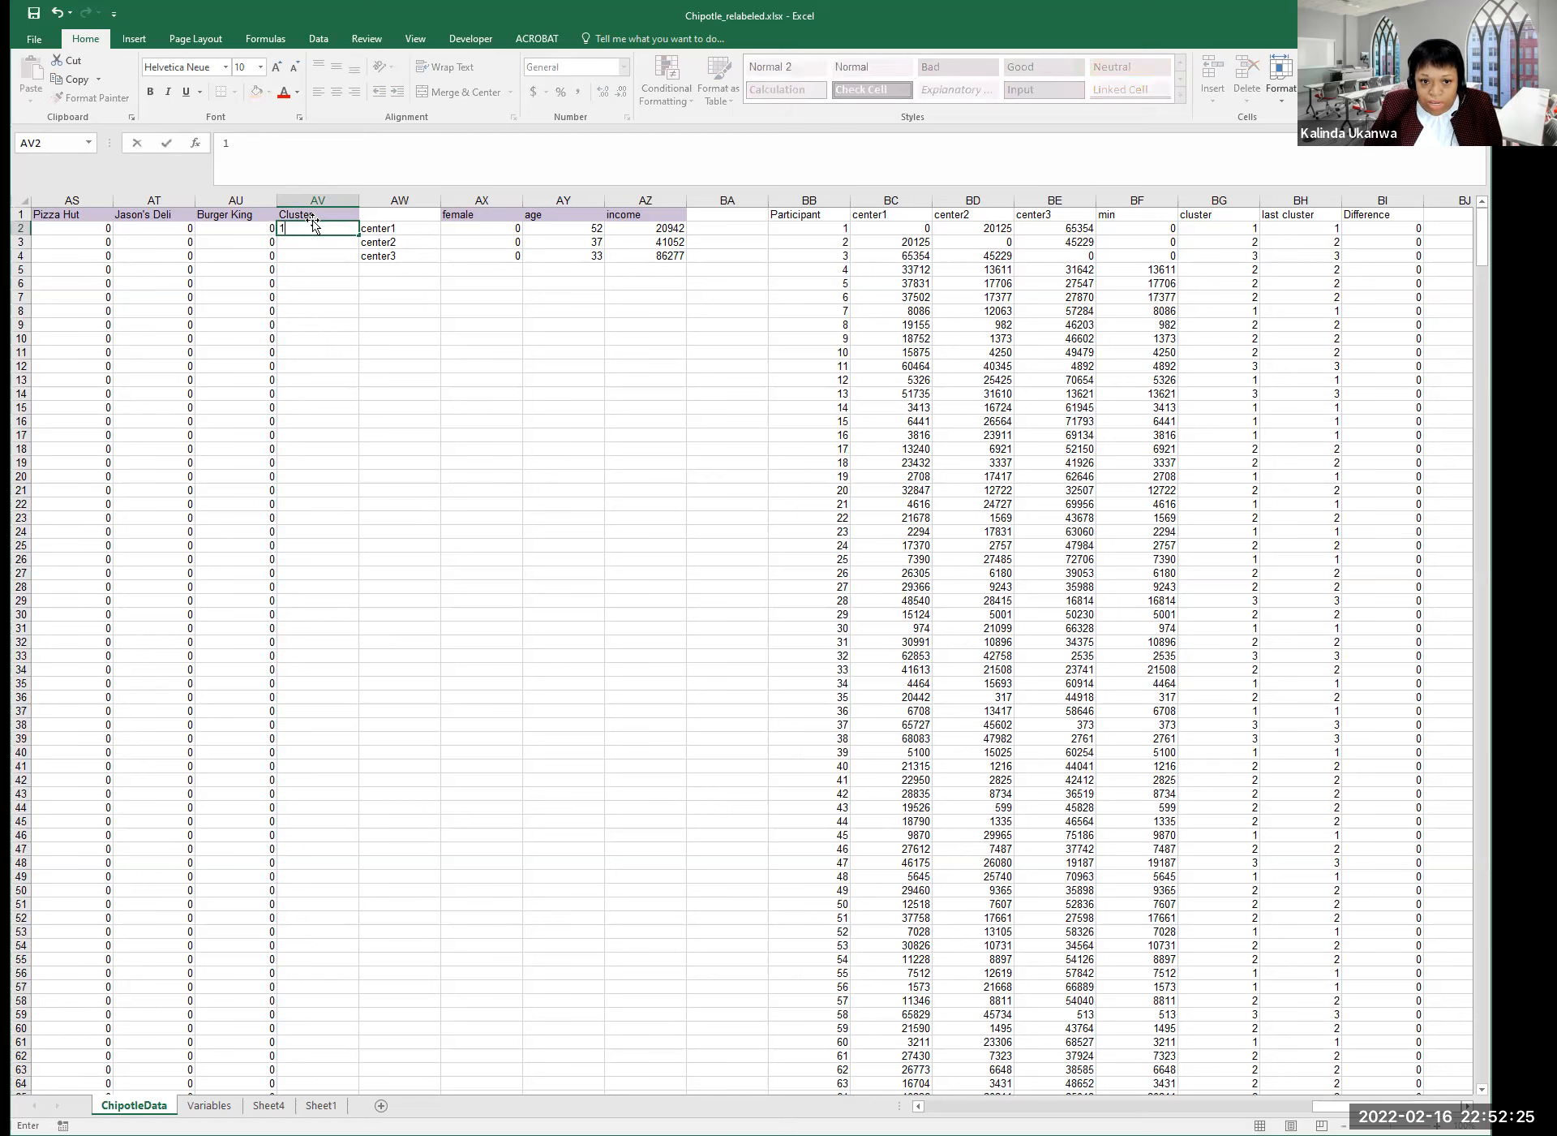
key(Return)
text(2)
key(Return)
text(3)
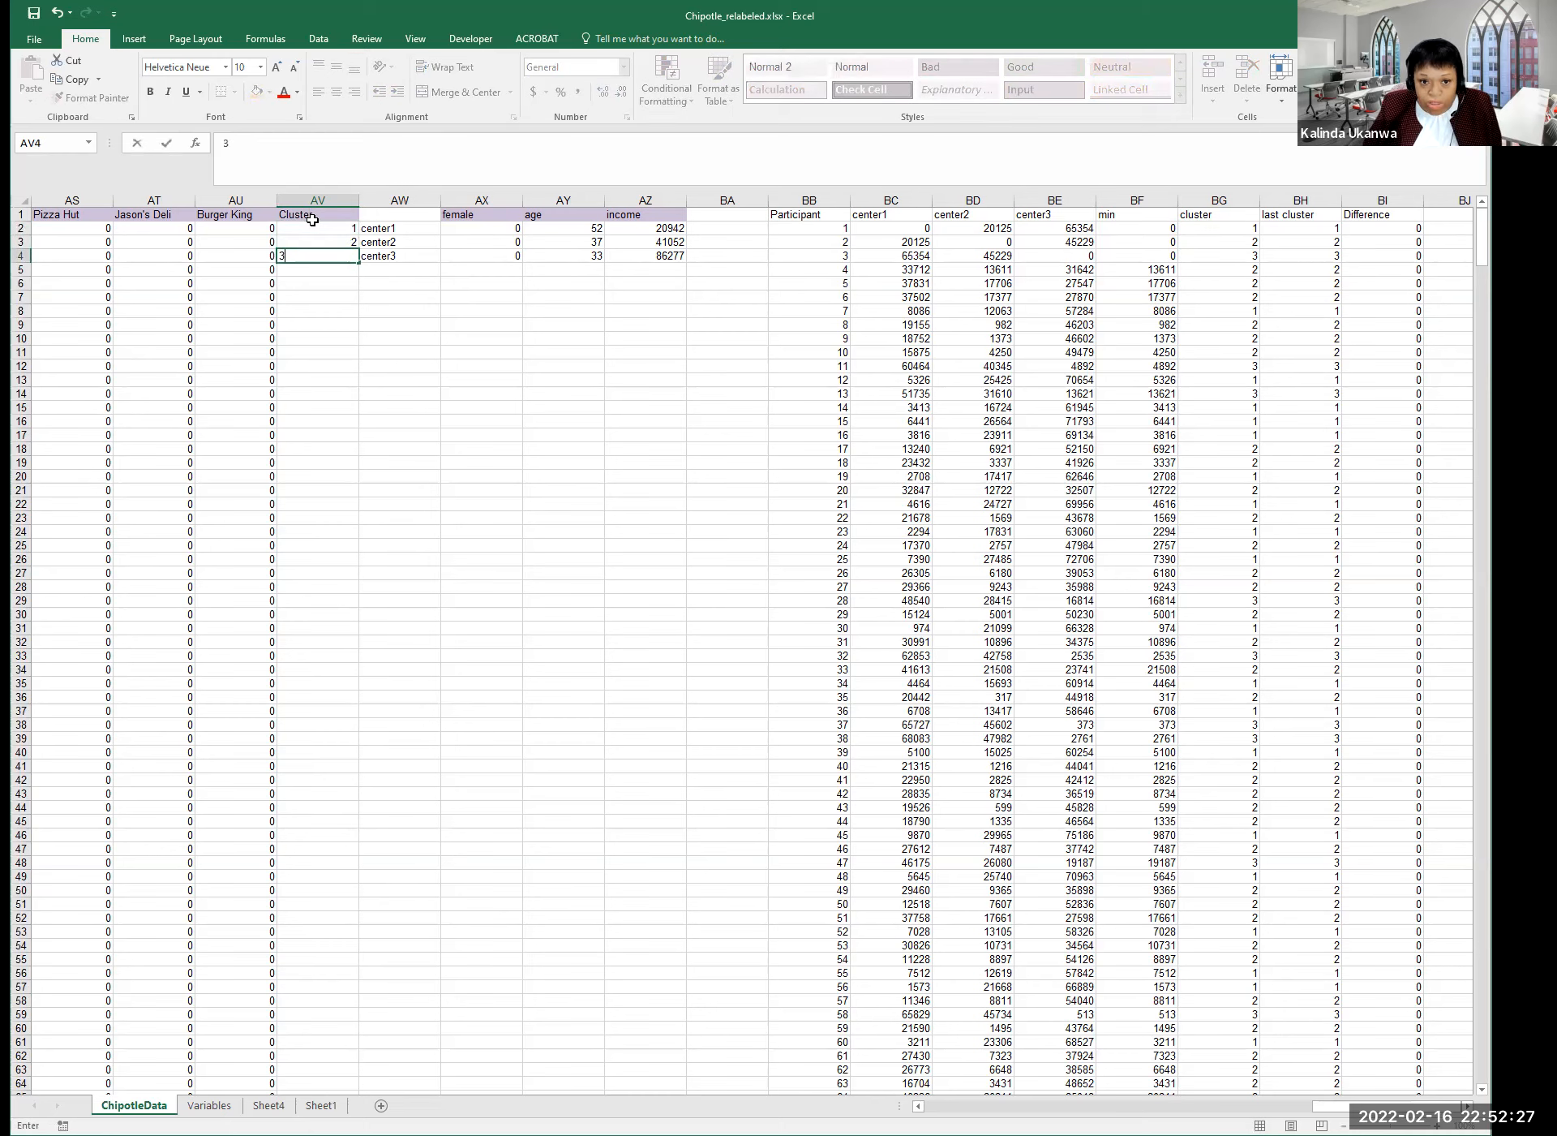
key(Return)
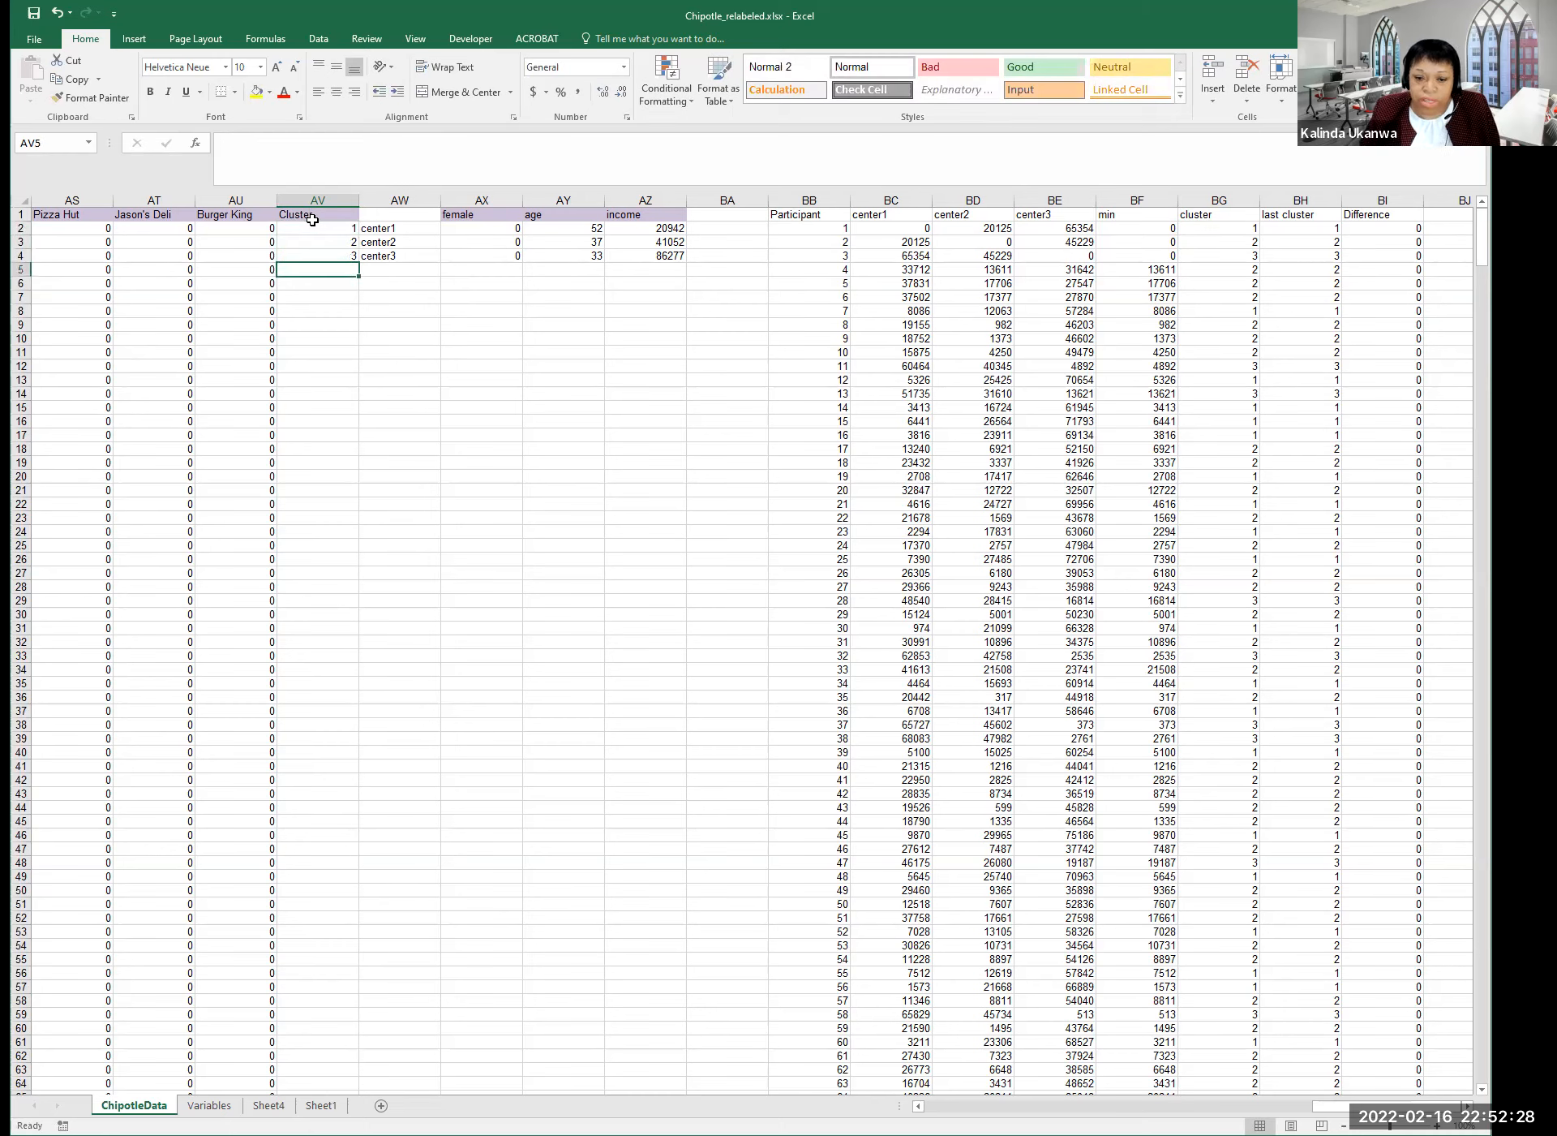
Return to center1's female cell AX2 to recompute it.
click(511, 231)
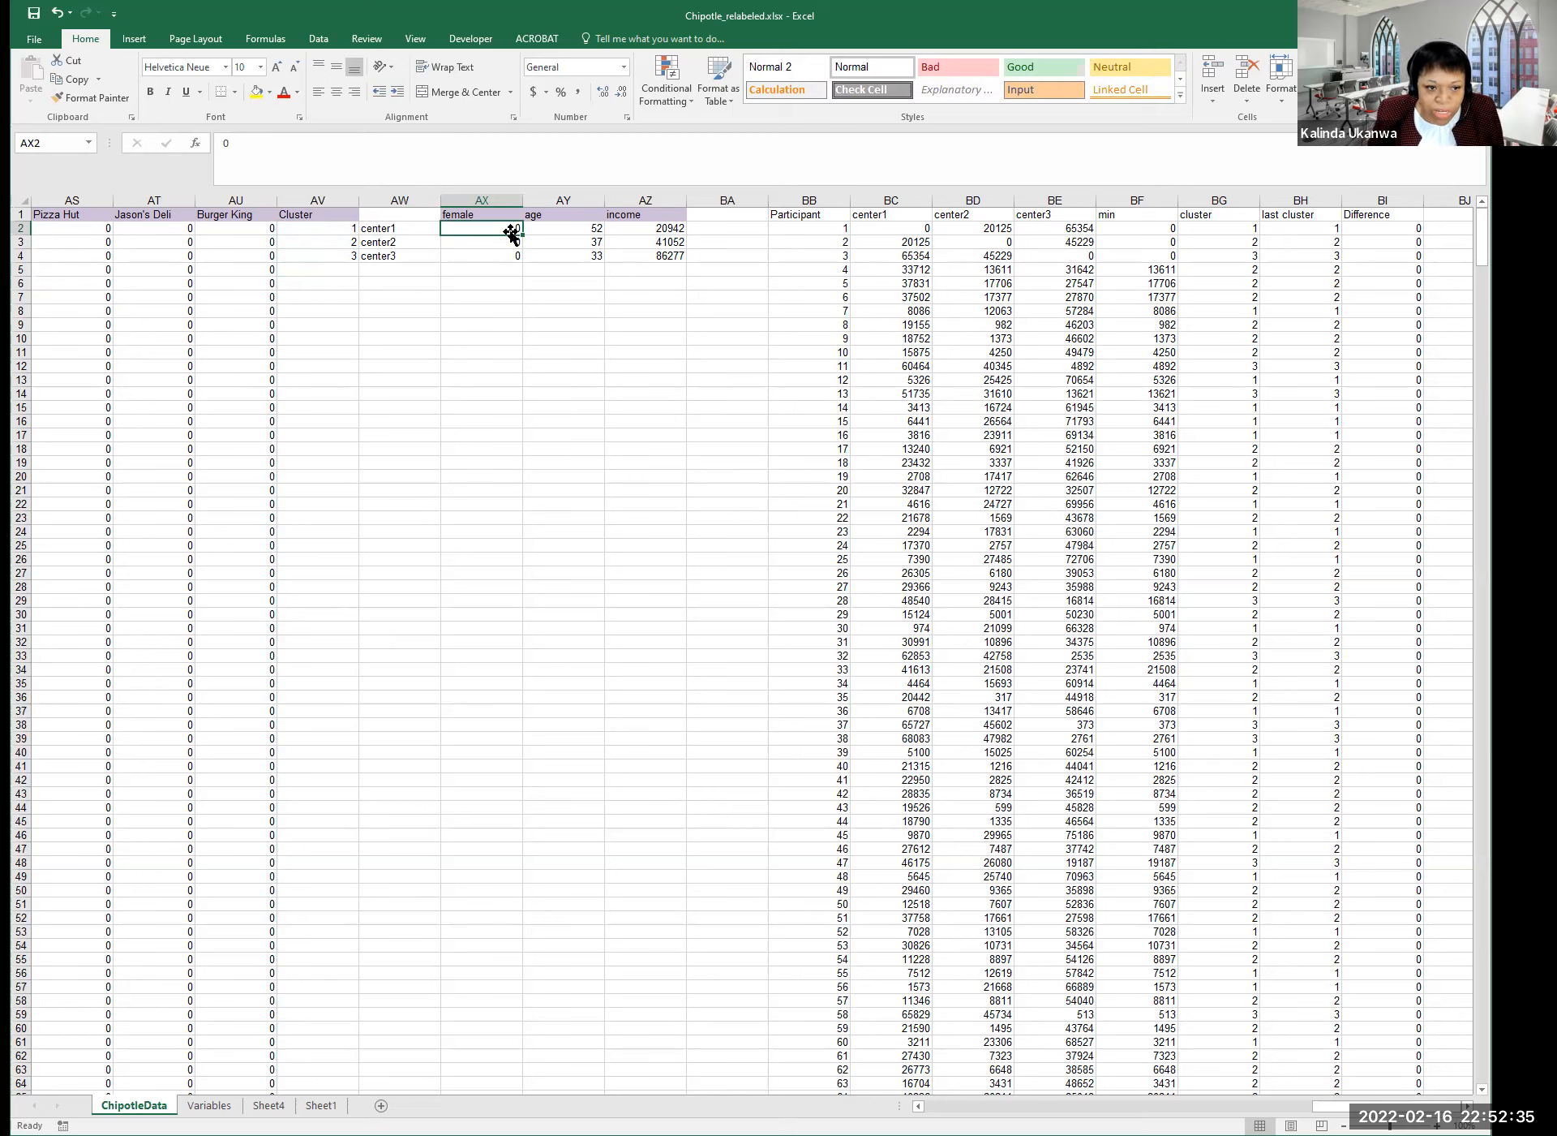
click(808, 8)
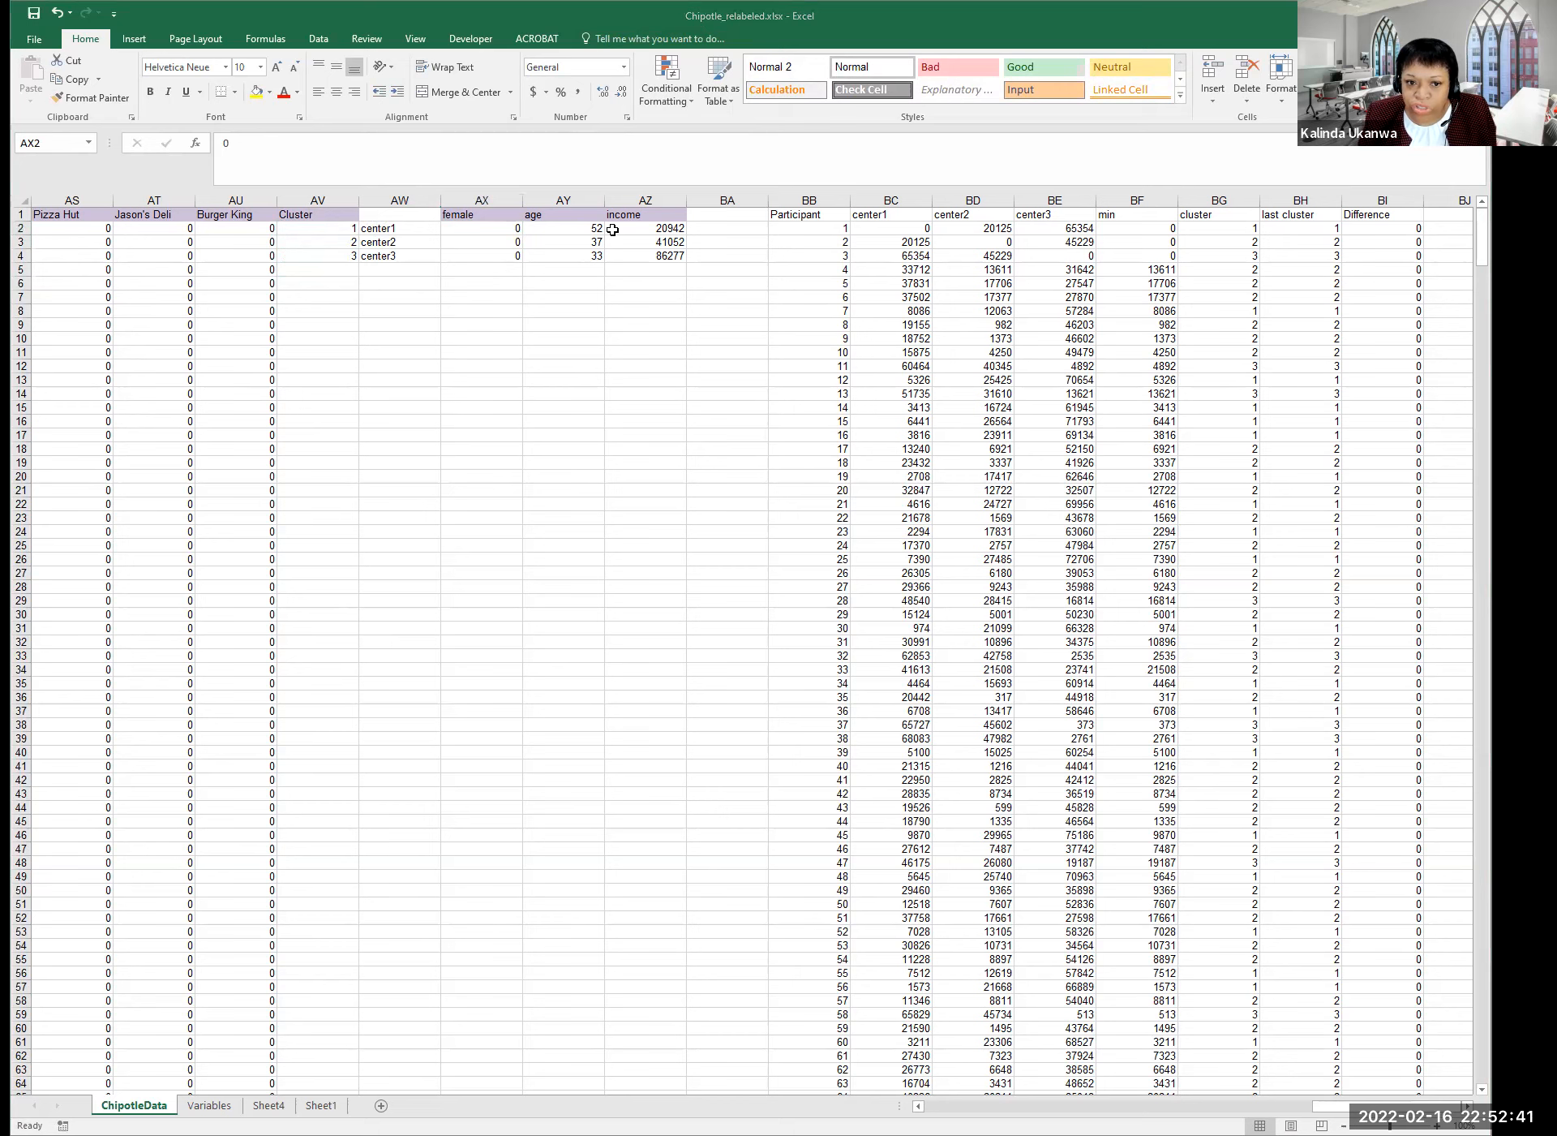
click(492, 286)
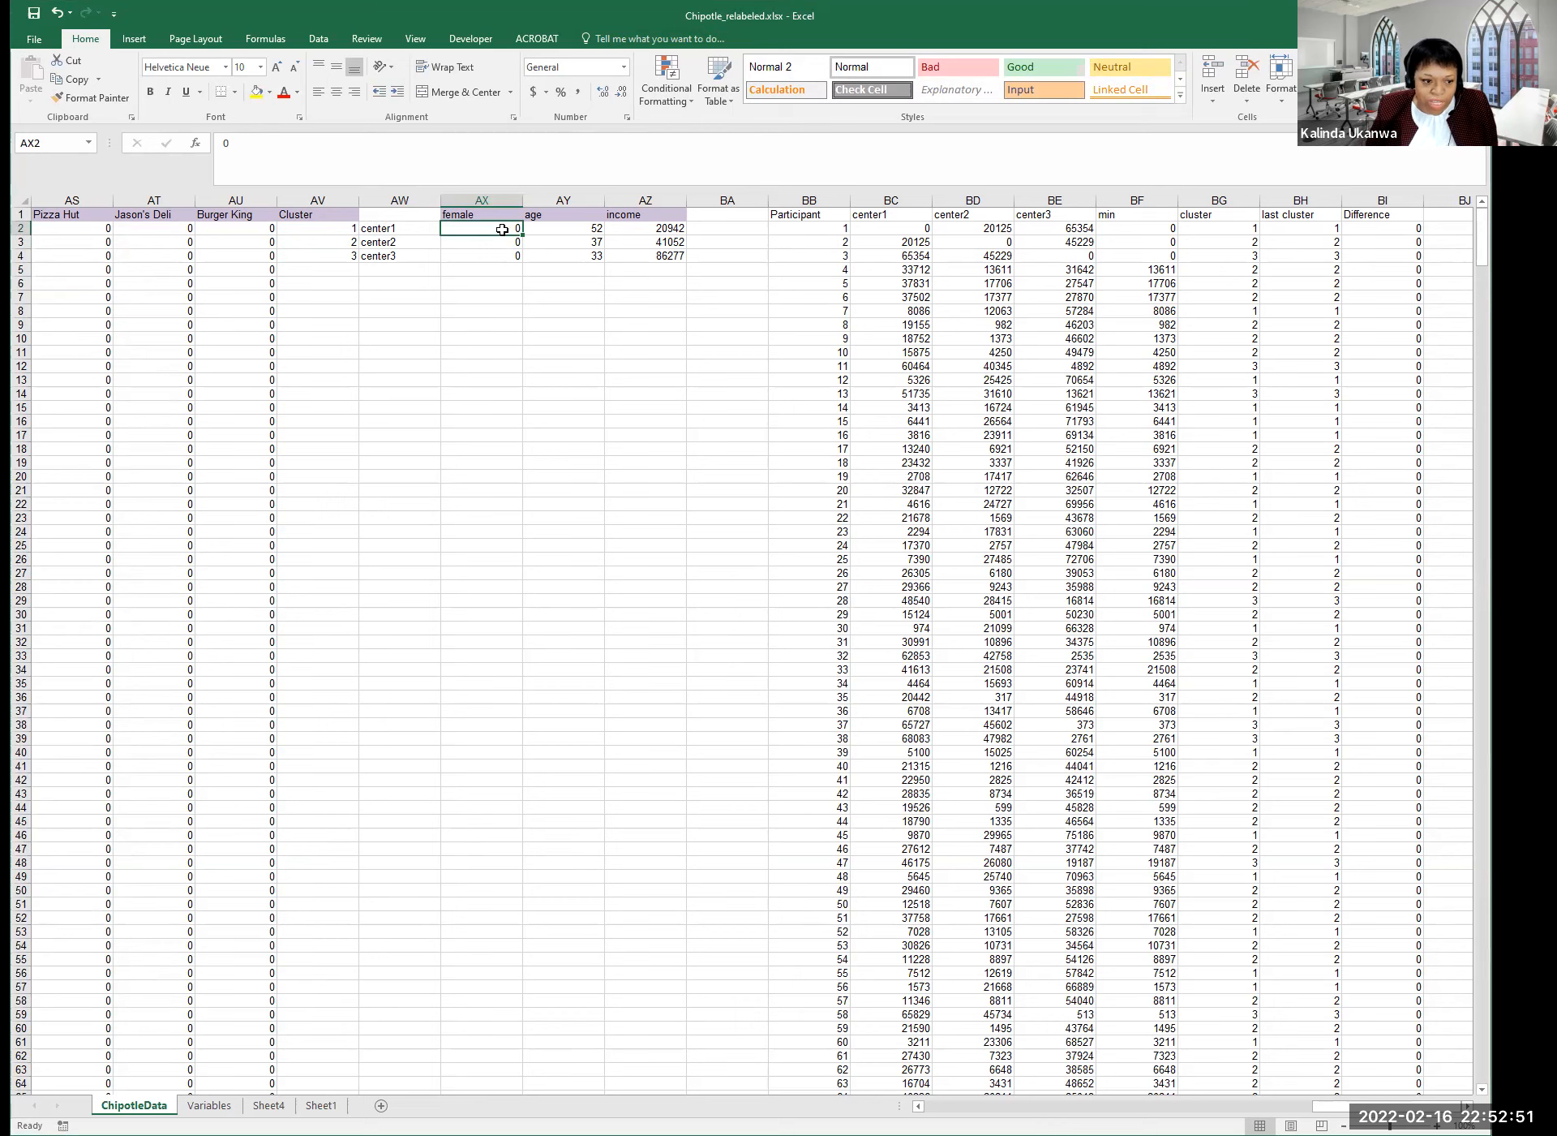
Start =AVERAGEIF( in AX2 with range BH2:BH314 and criterion AV2.
text(=)
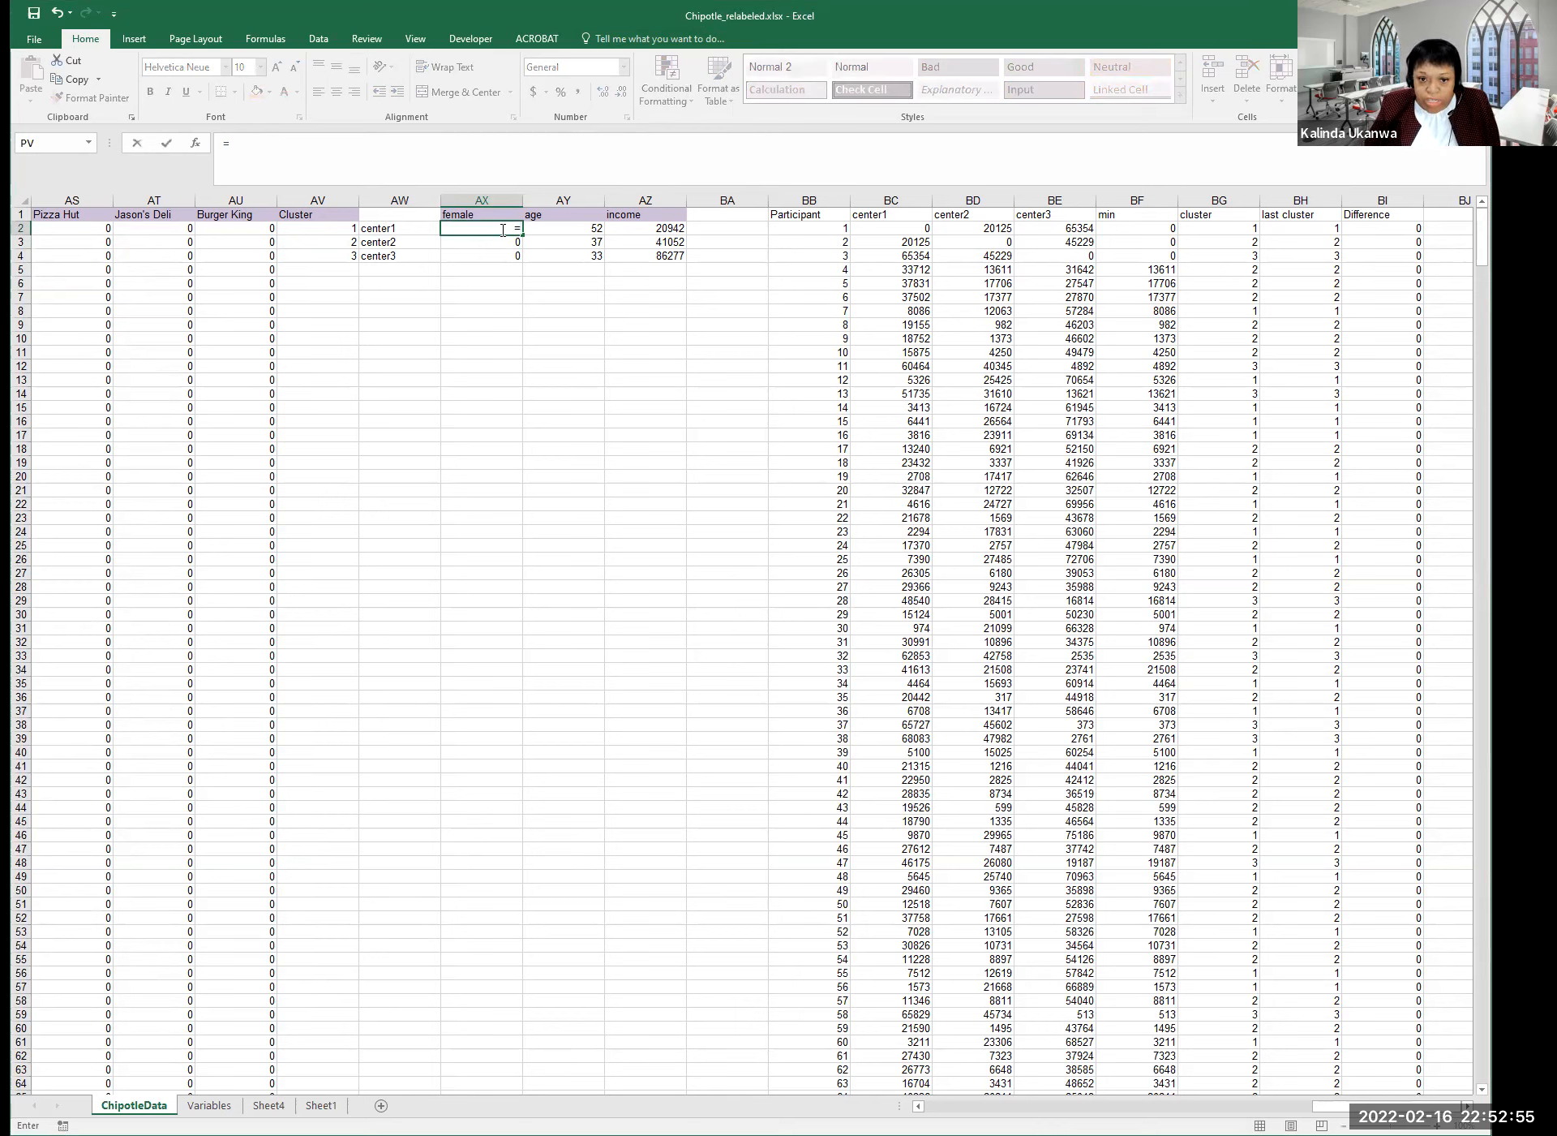
text(averageif)
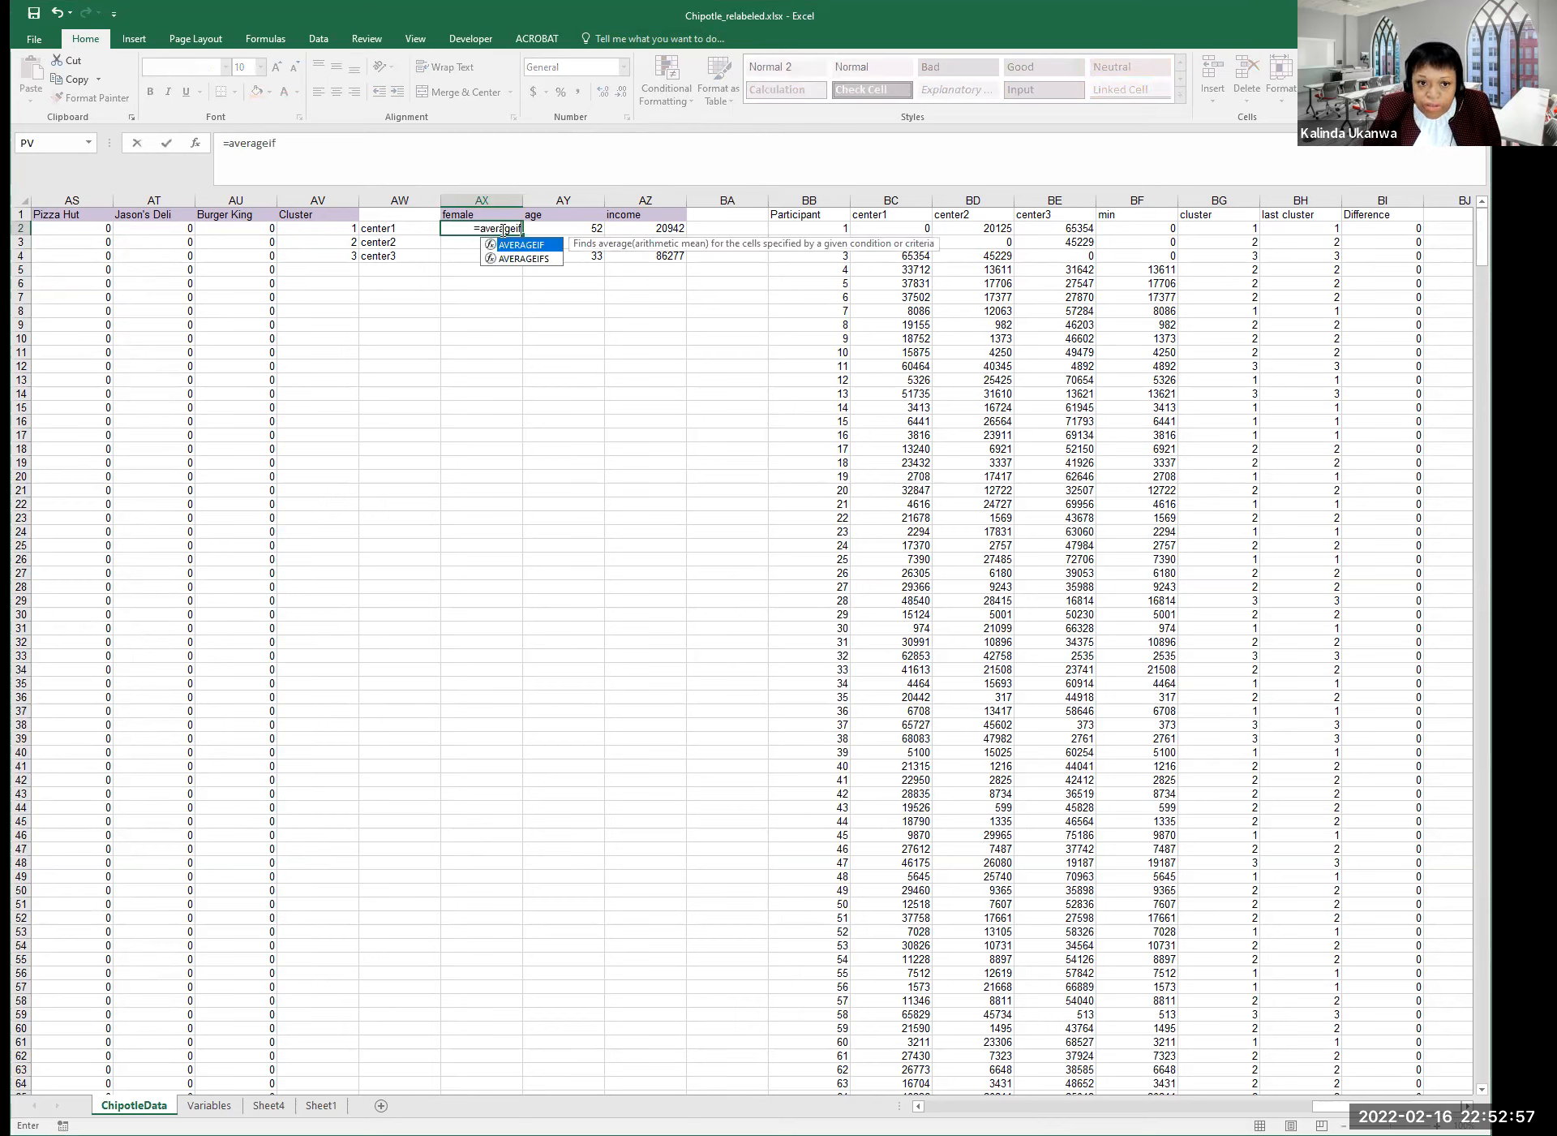
text(()
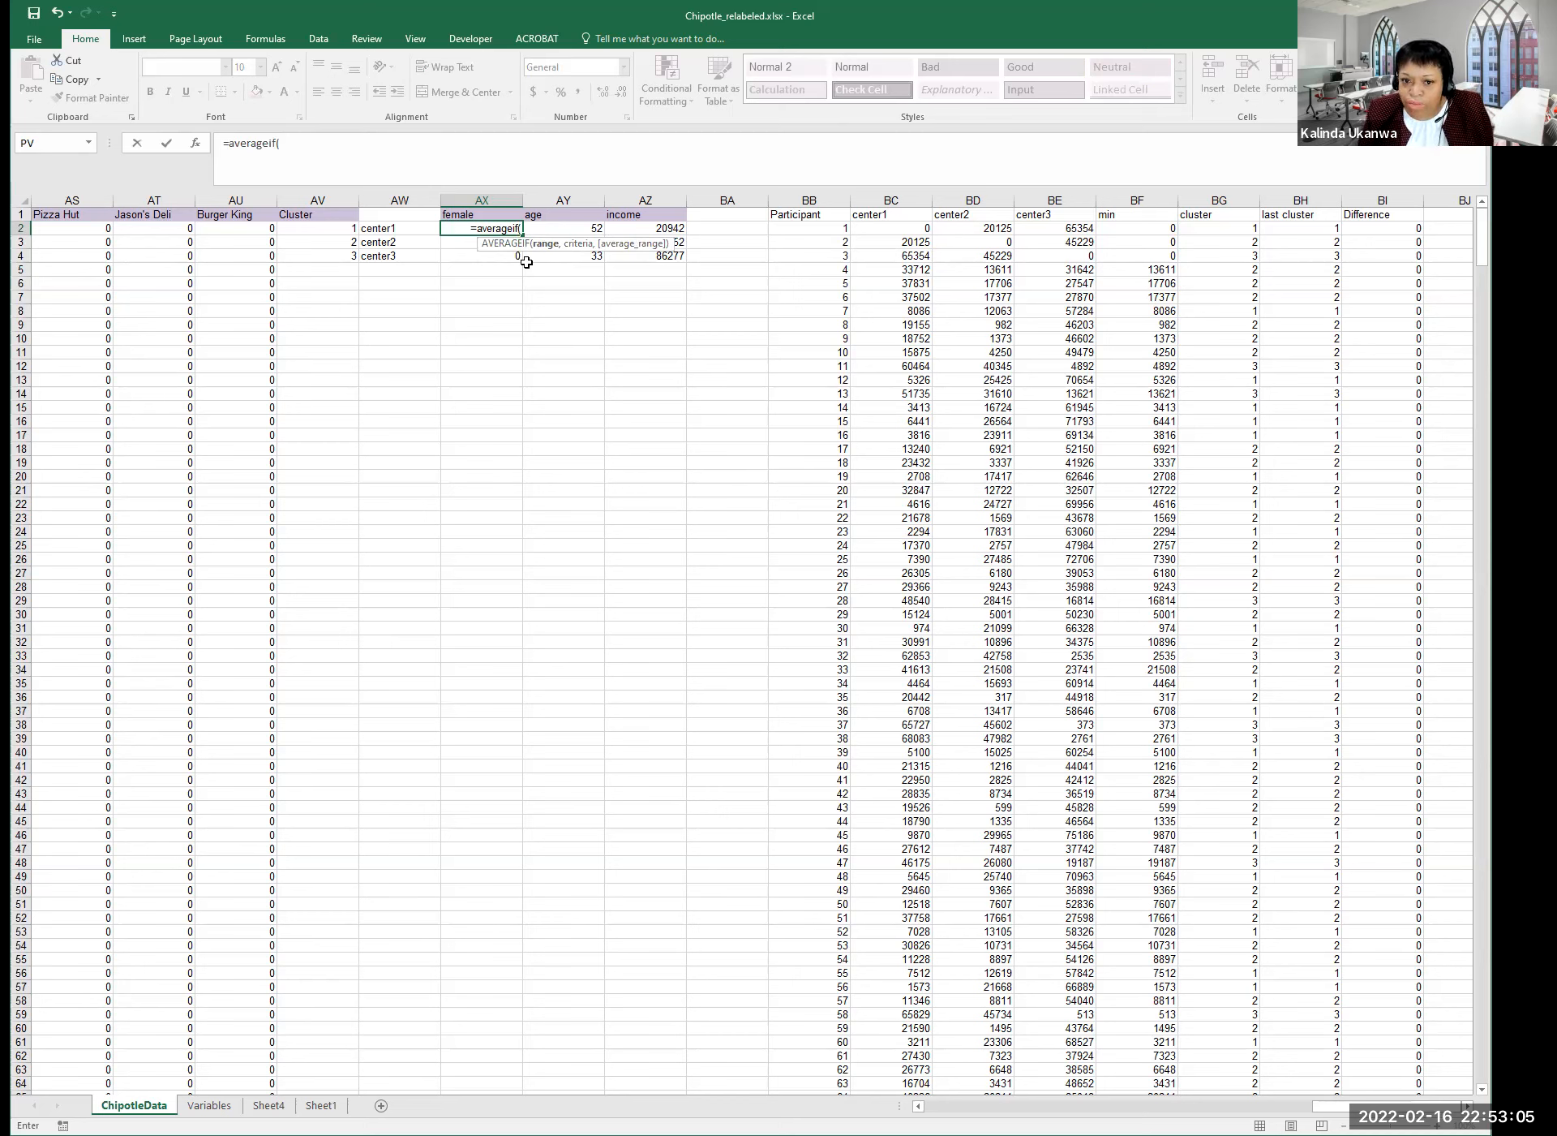
click(1287, 228)
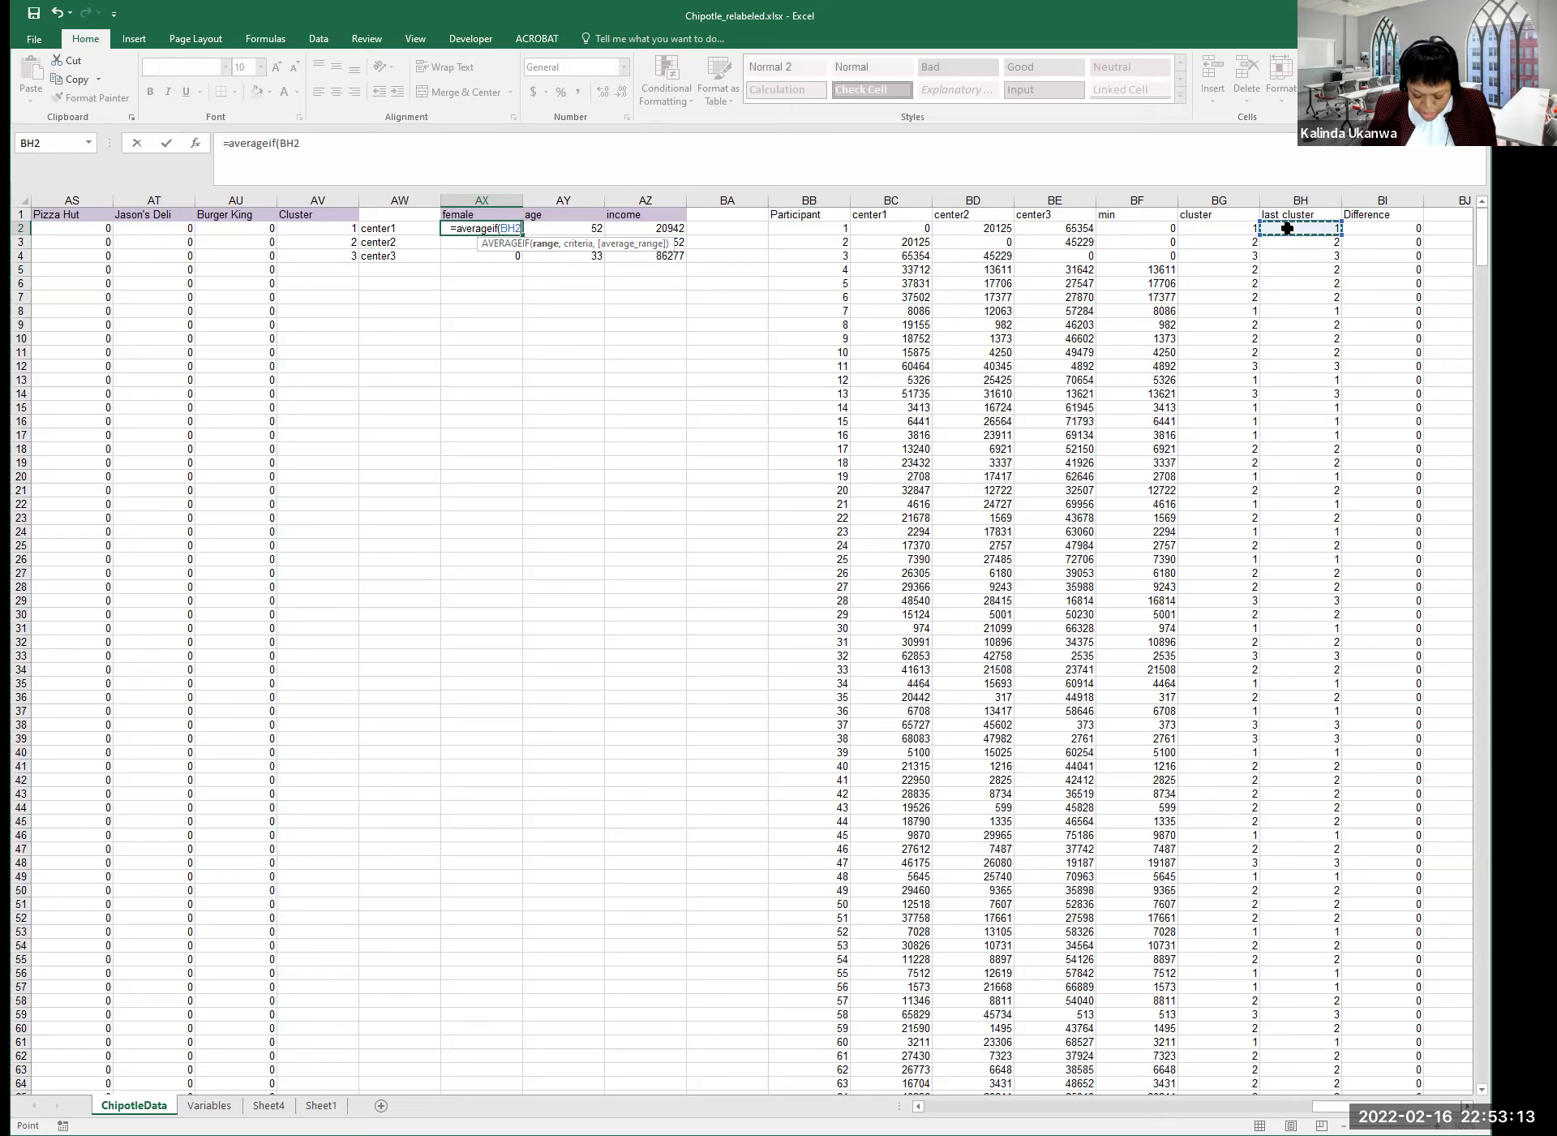
key(ctrl+shift+Down)
key(ctrl+shift+Down)
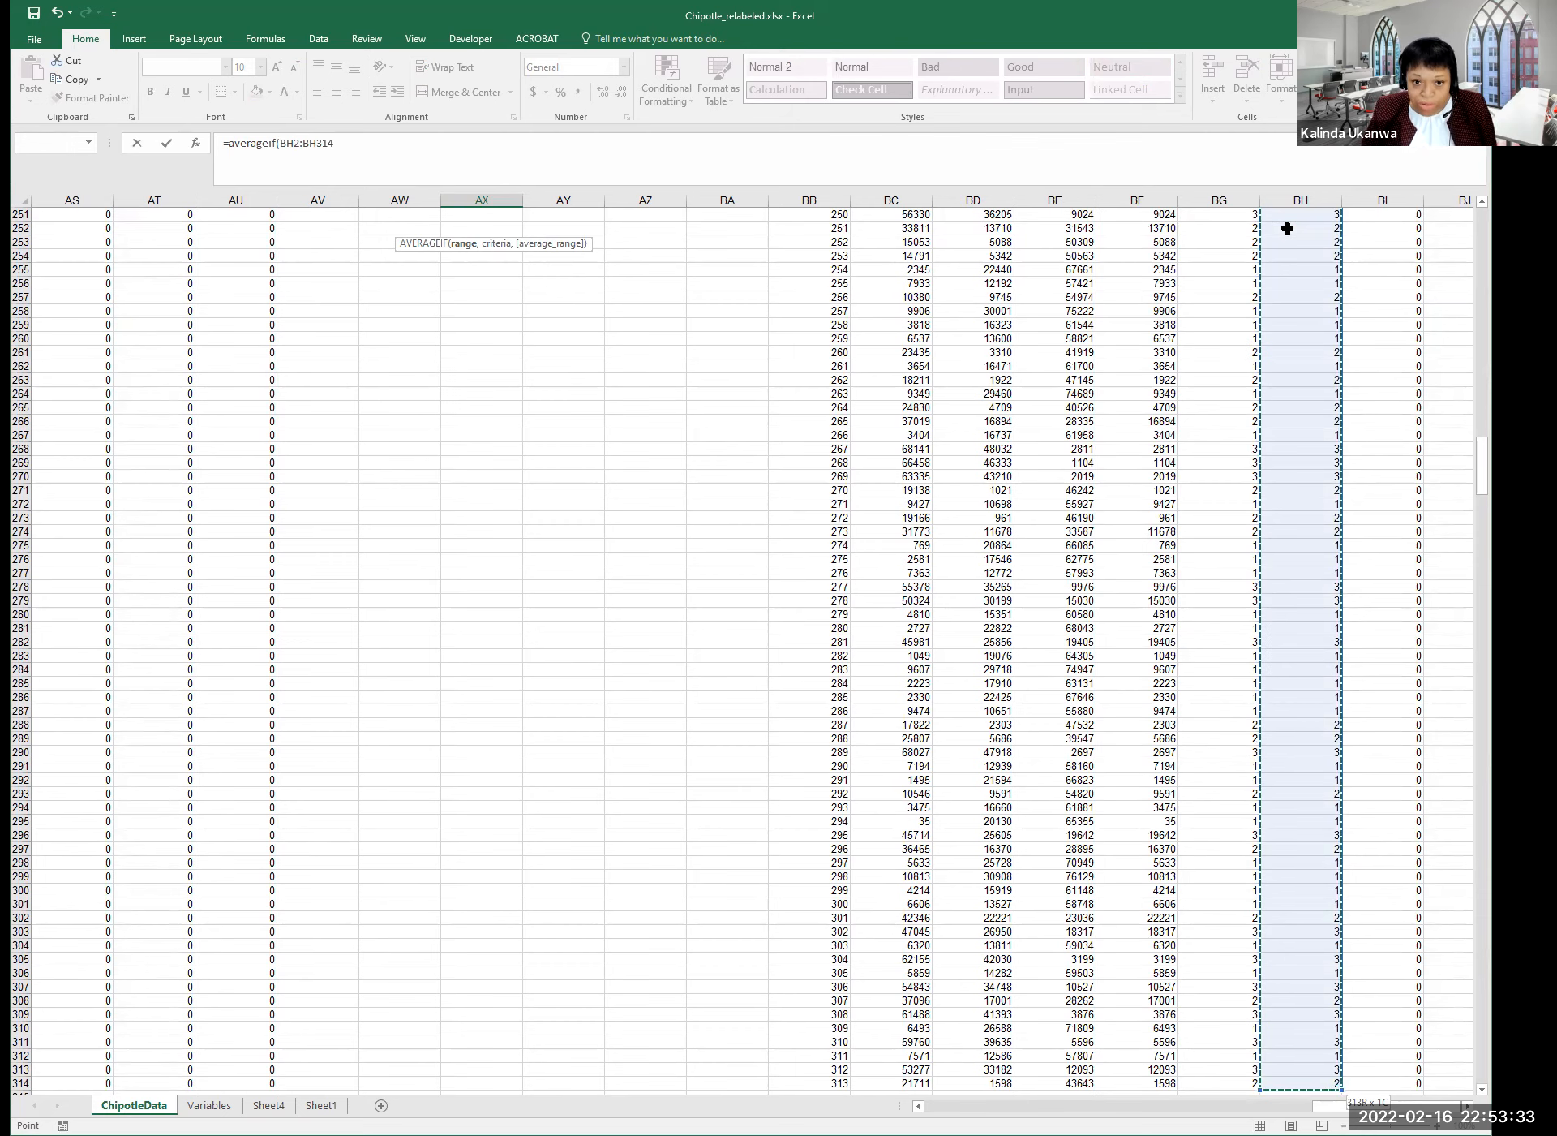
text(,)
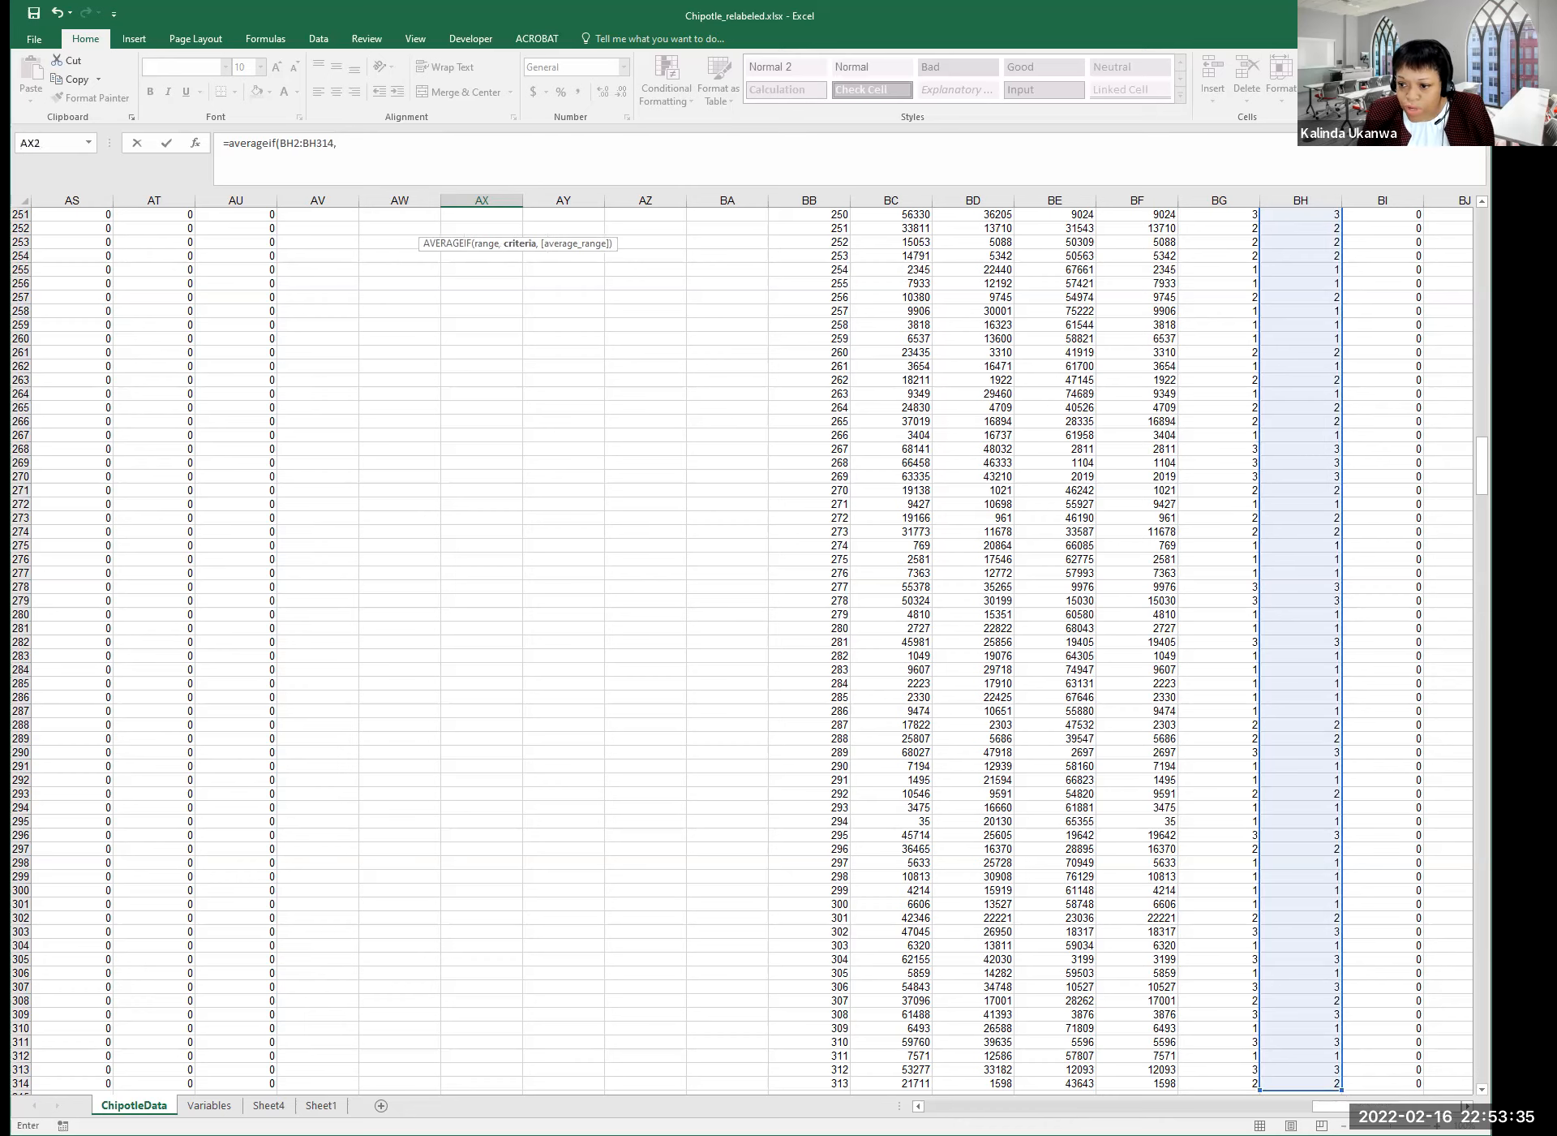
drag(1483, 465, 1482, 235)
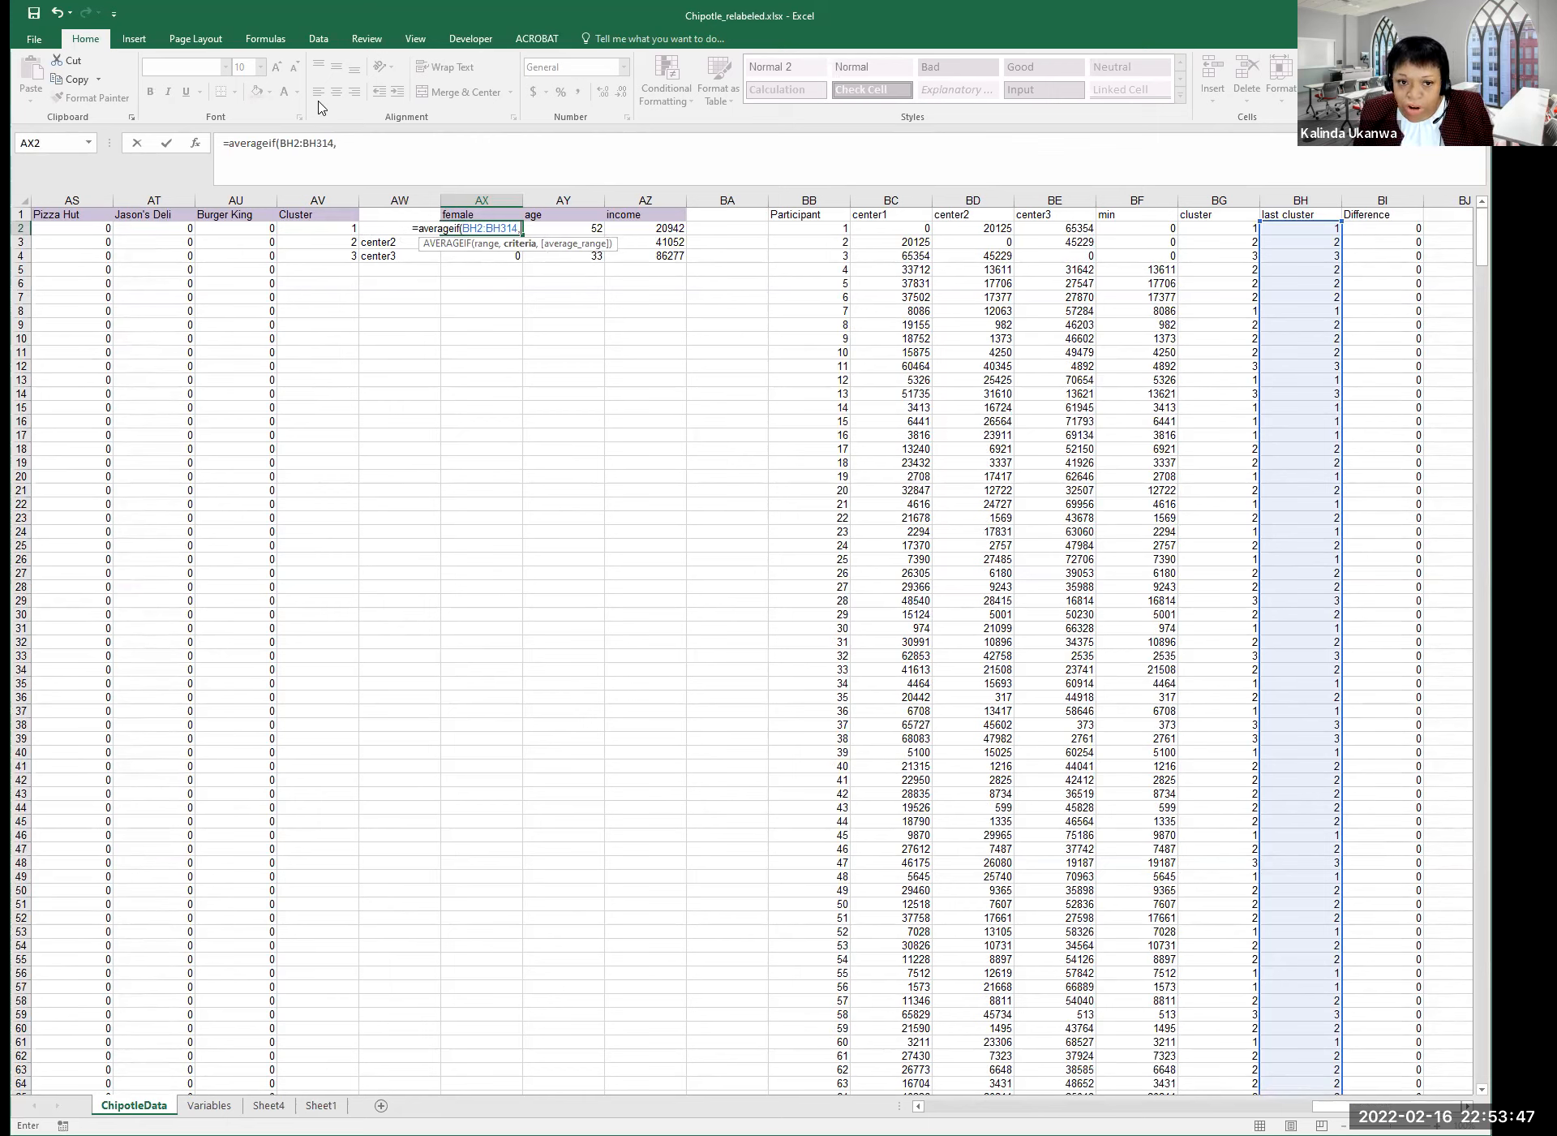
click(314, 229)
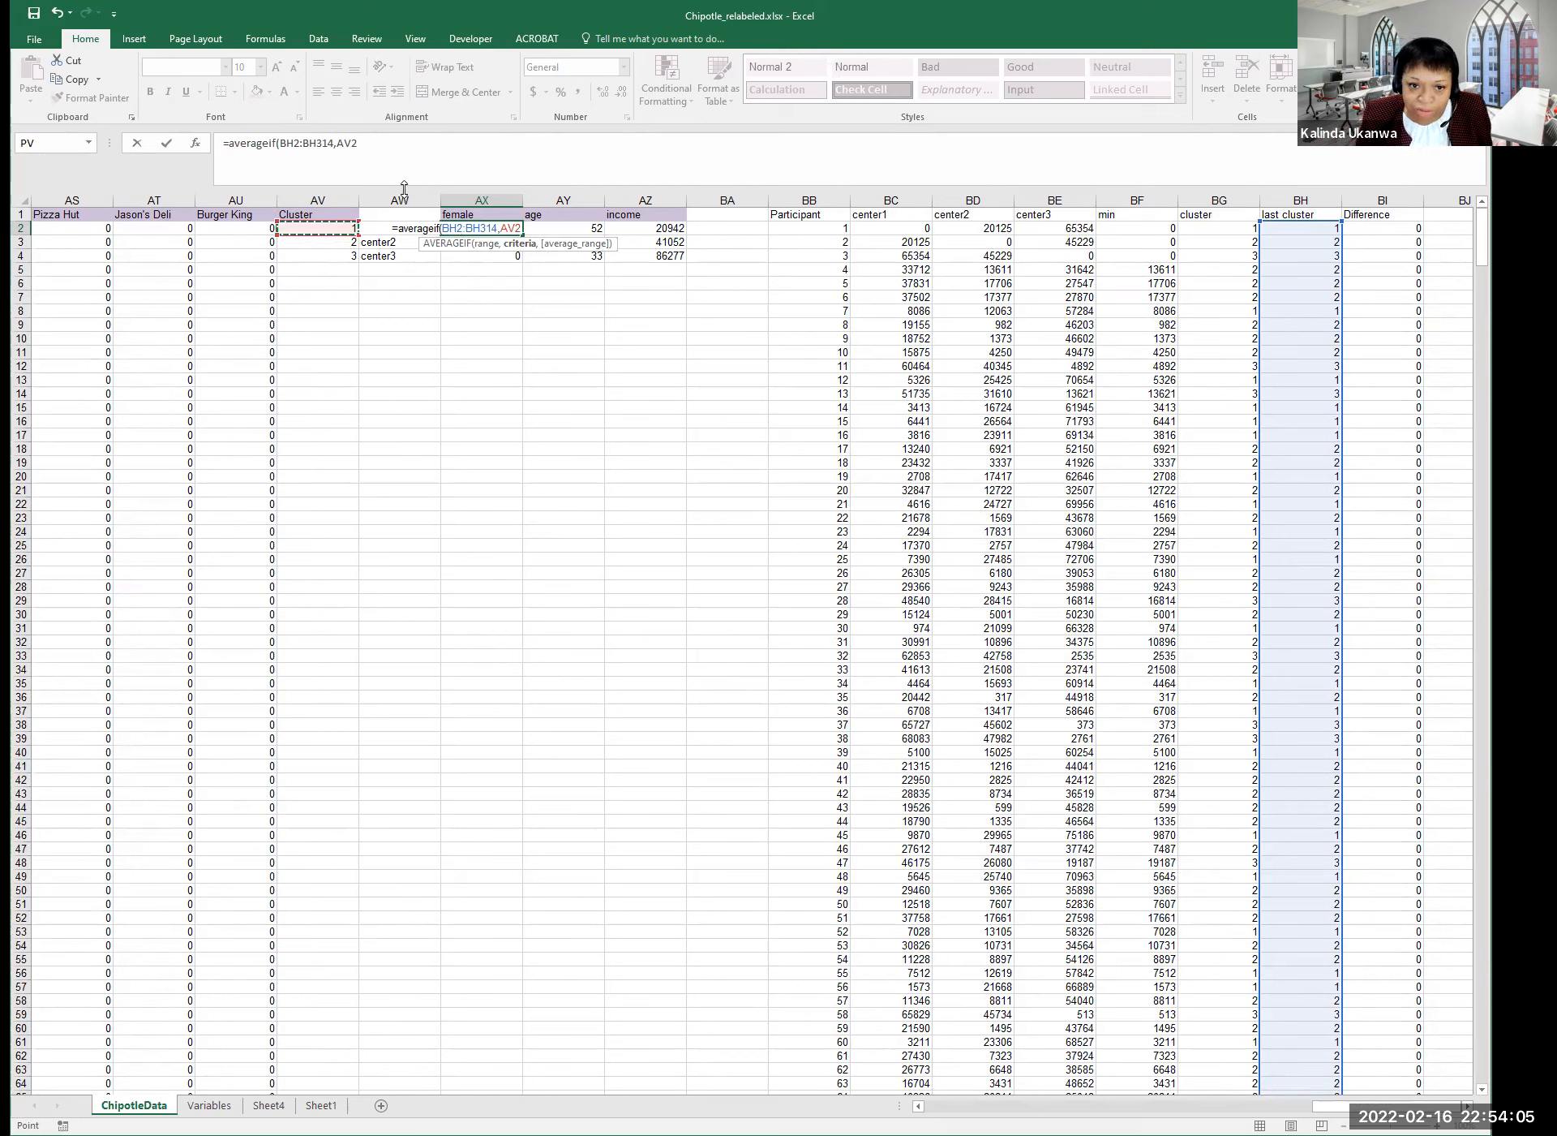
click(401, 145)
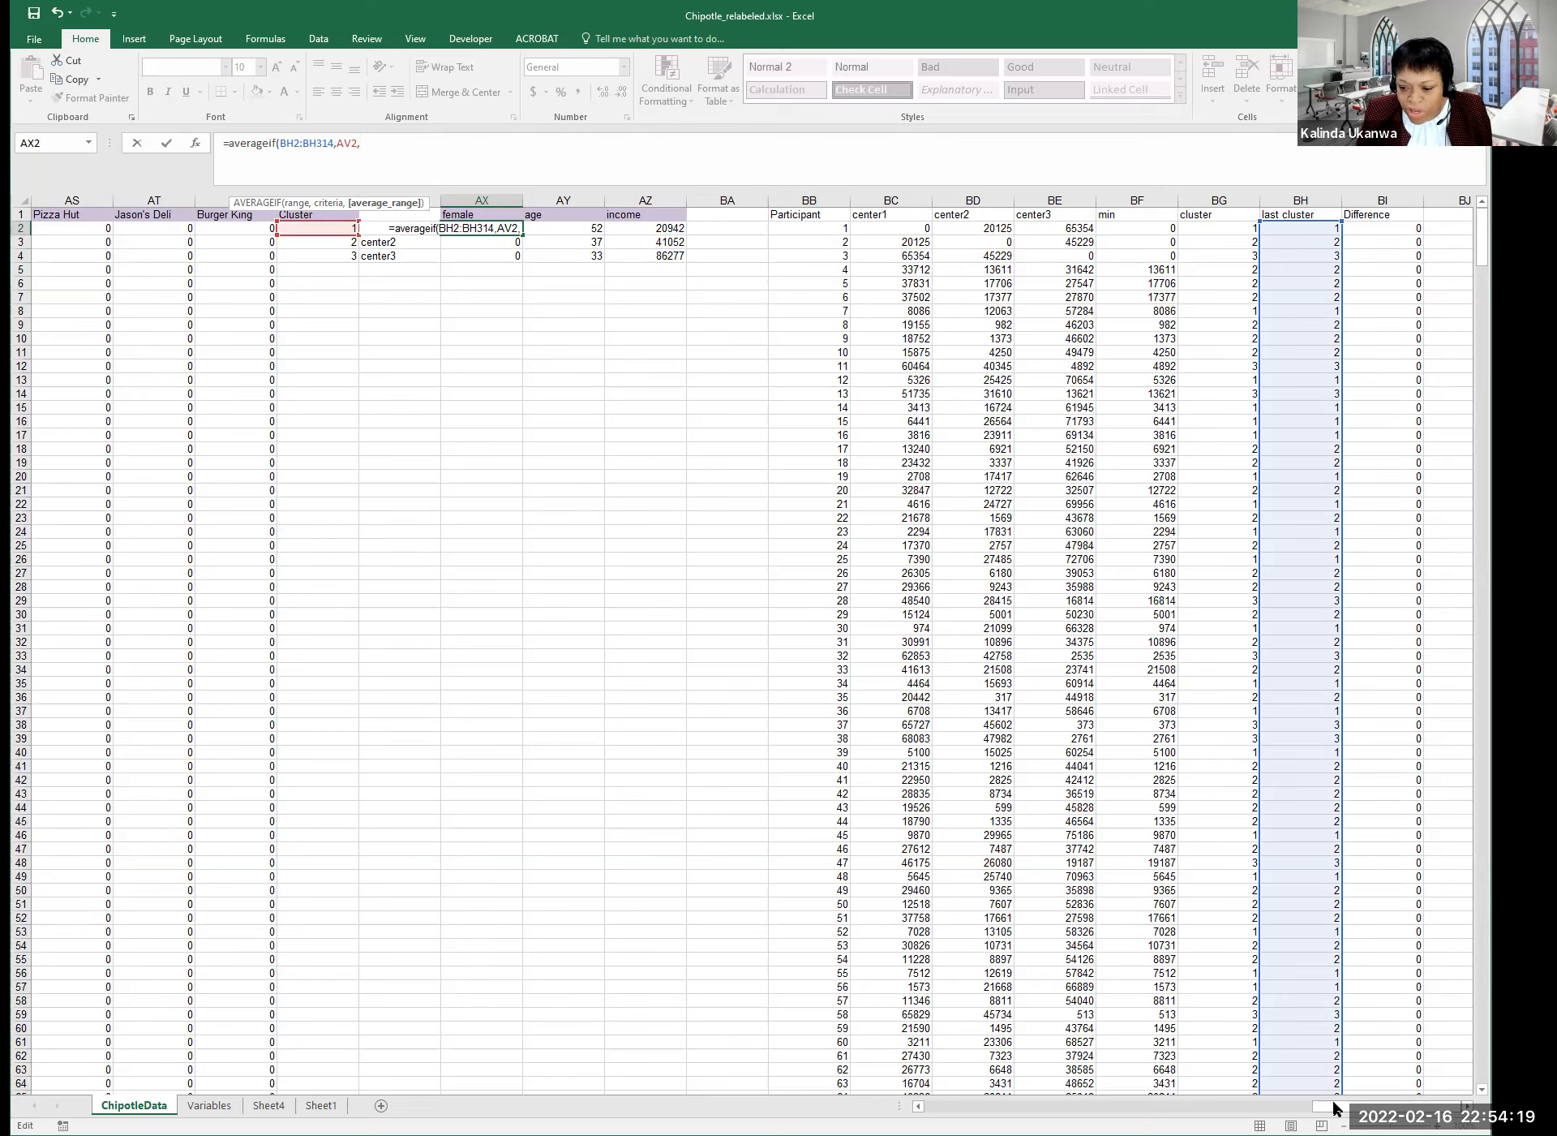
Add female range T2:T314 as the average range and close the AVERAGEIF parenthesis.
scroll(753, 649, left, 11)
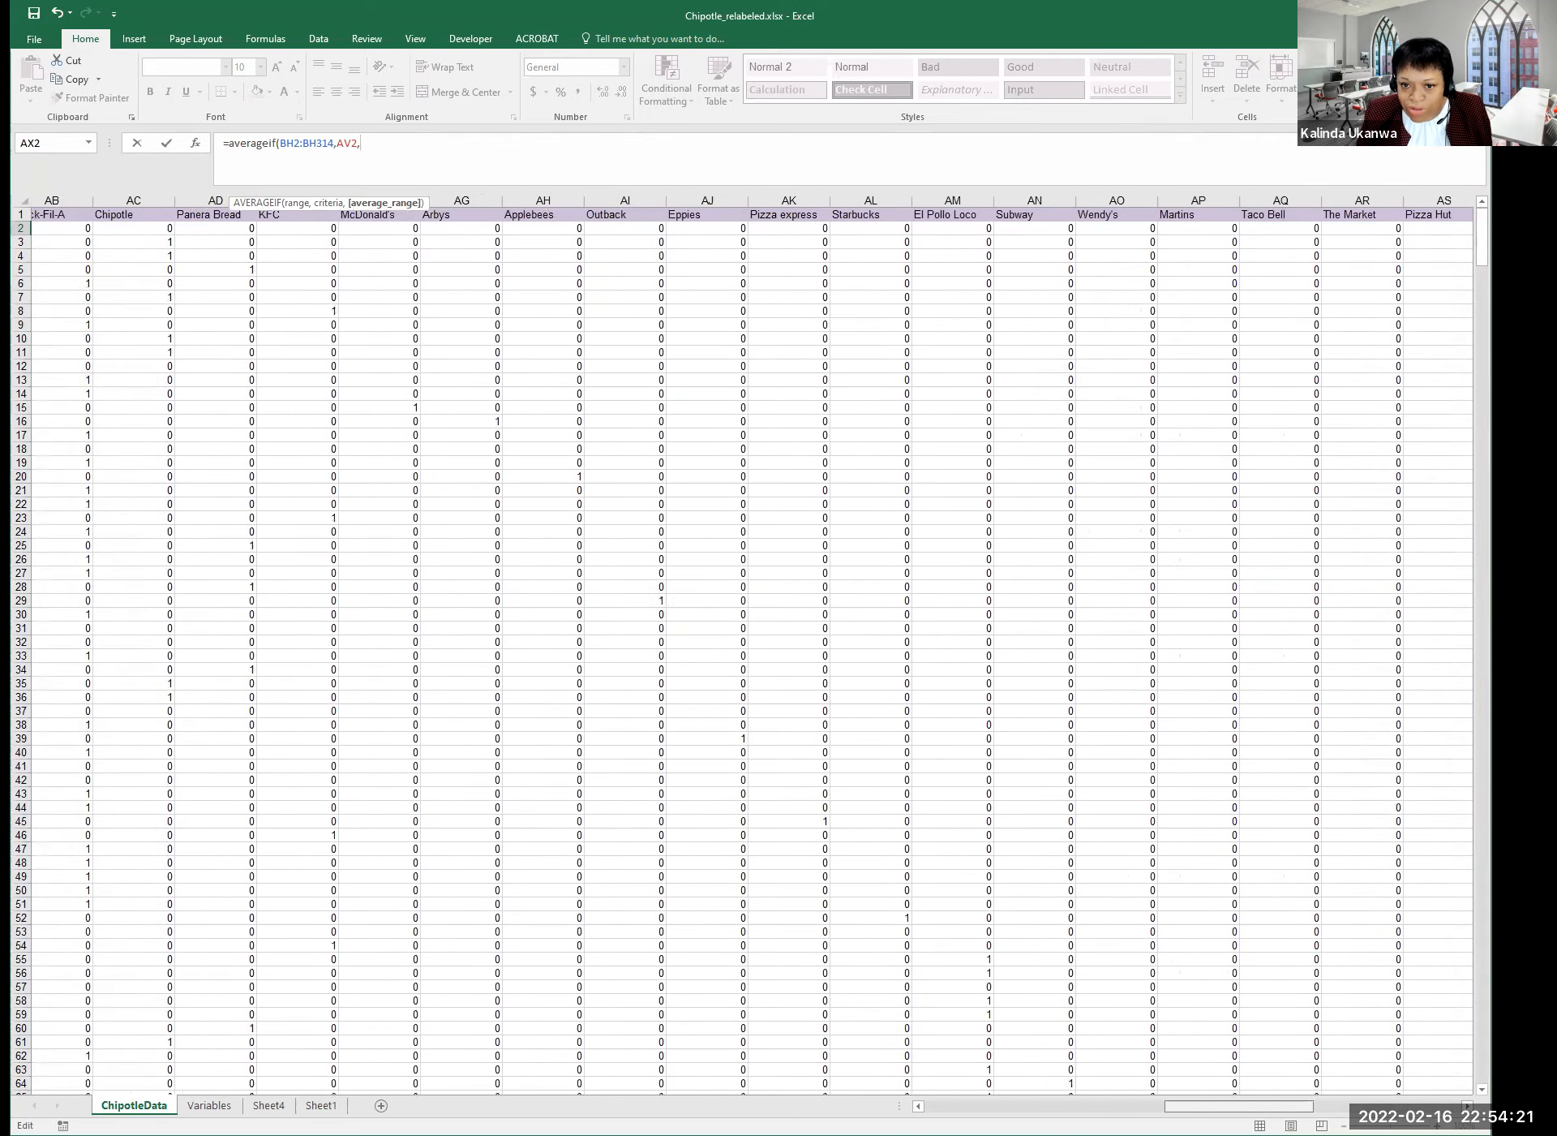
scroll(753, 649, left, 2)
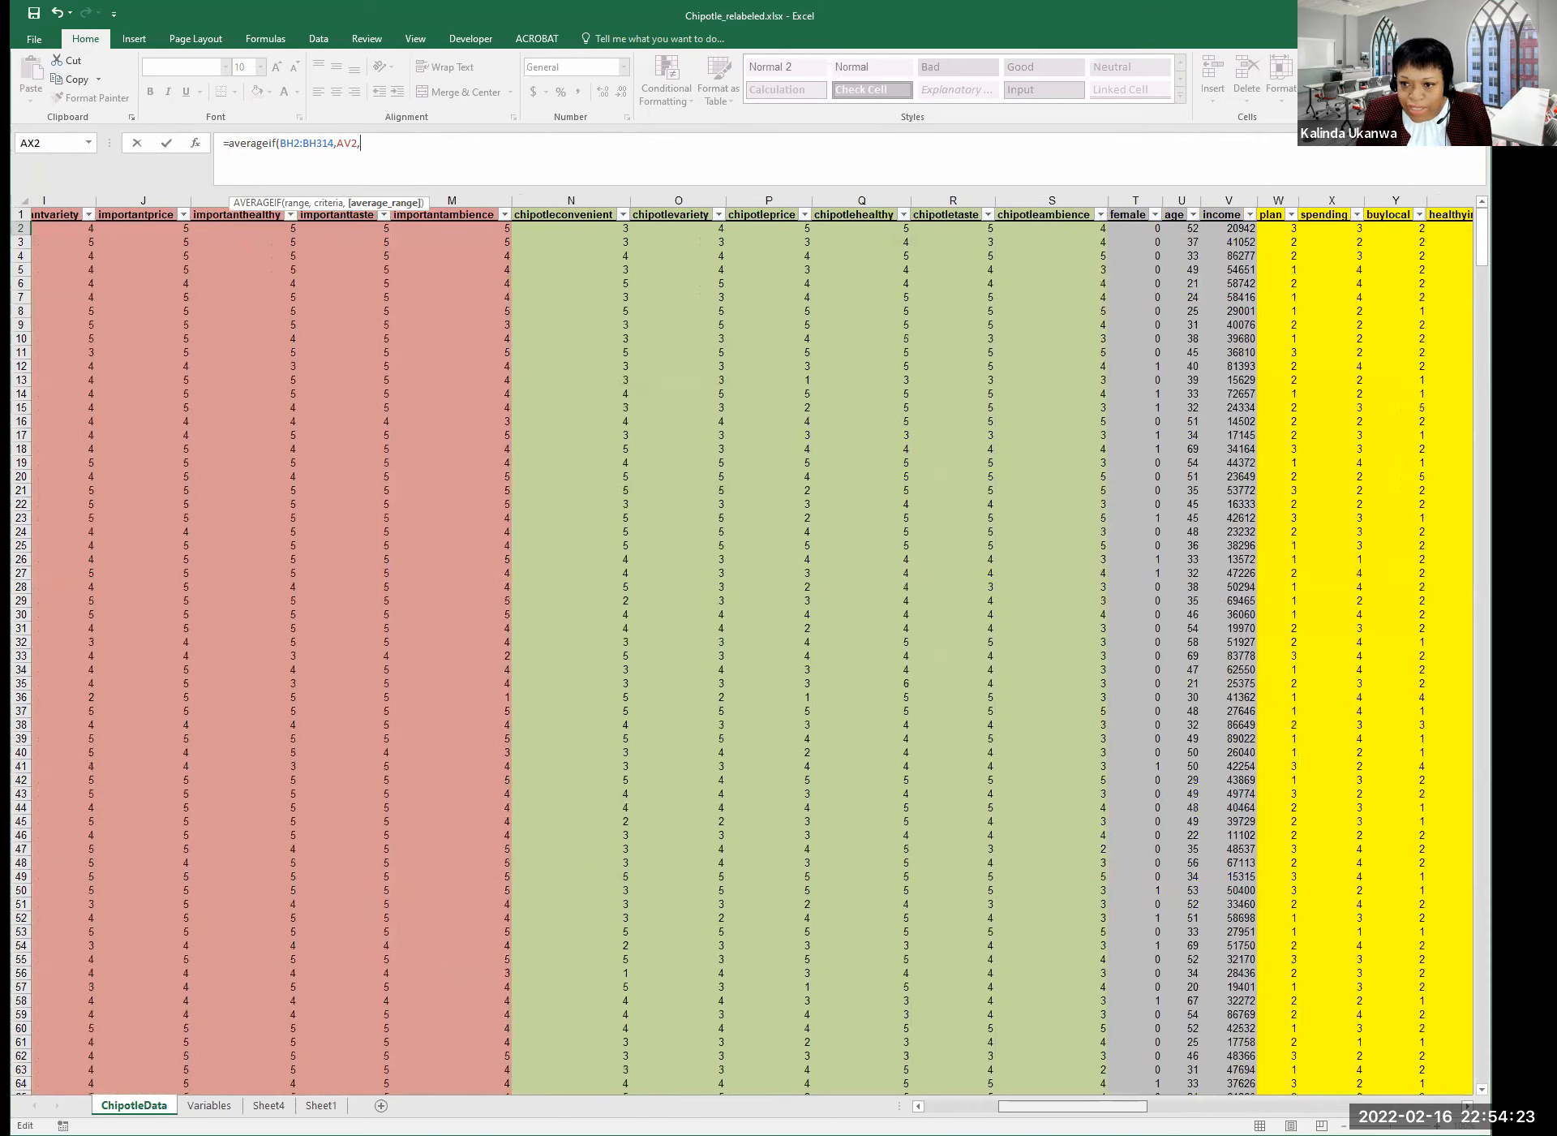
scroll(847, 591, right, 3)
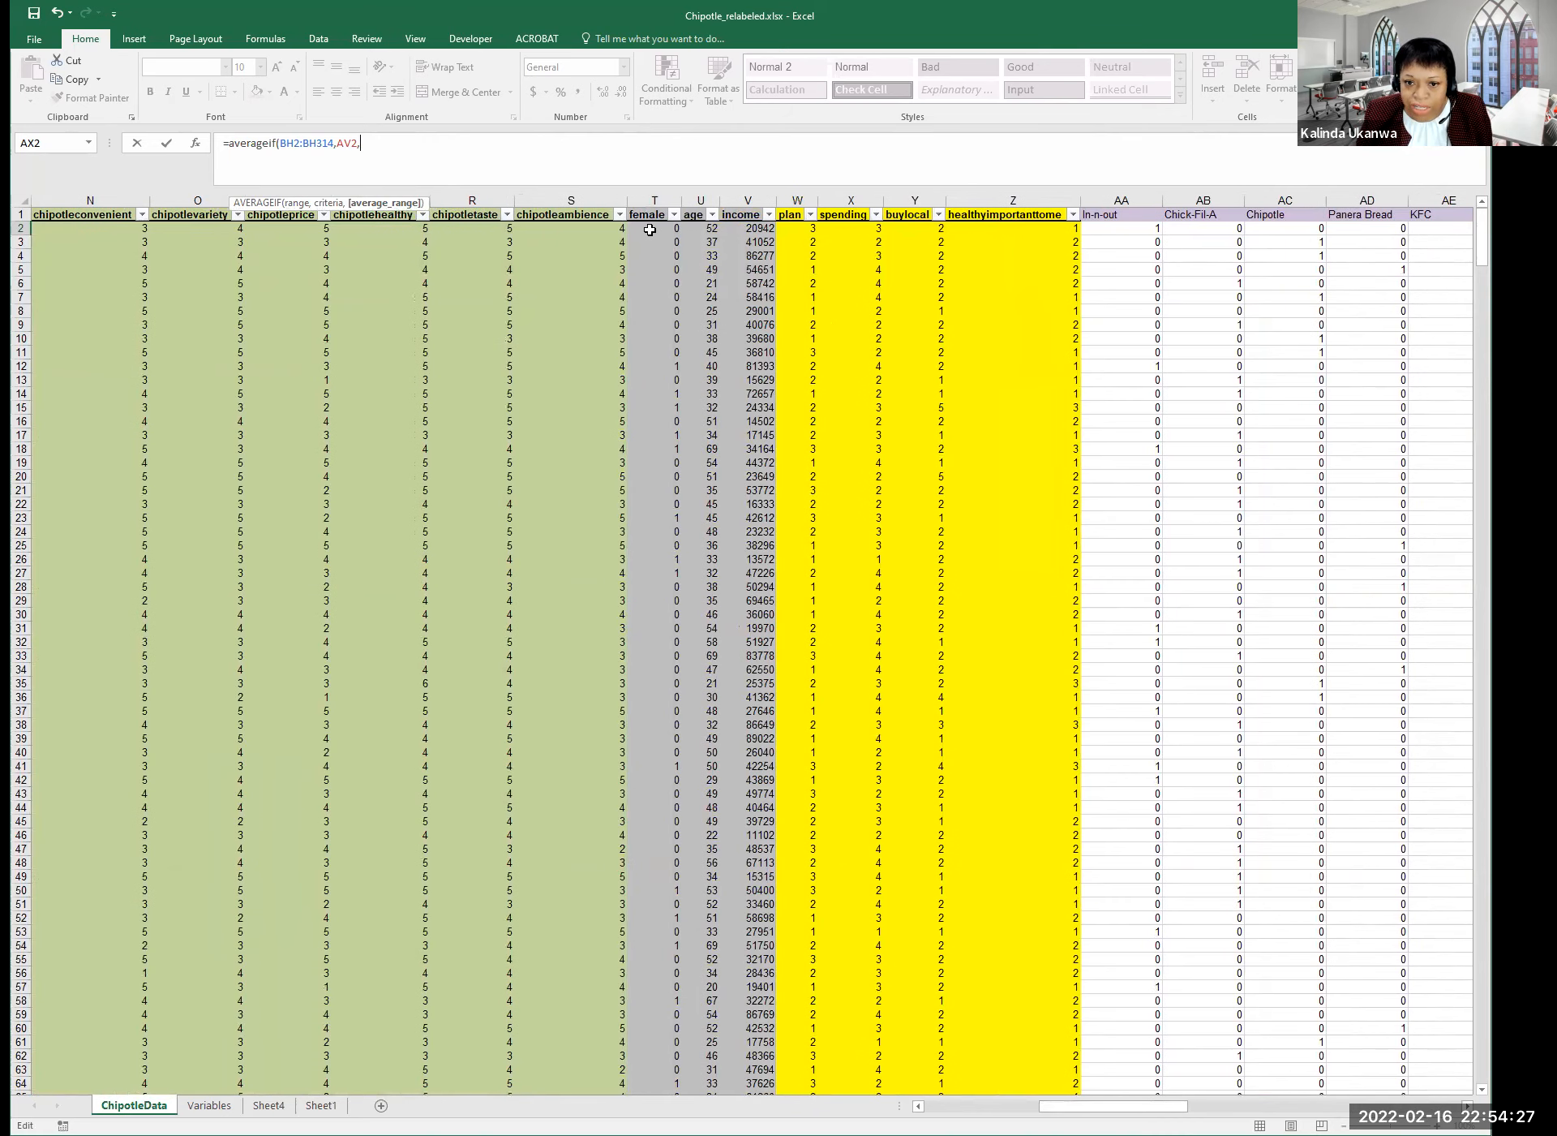
click(651, 231)
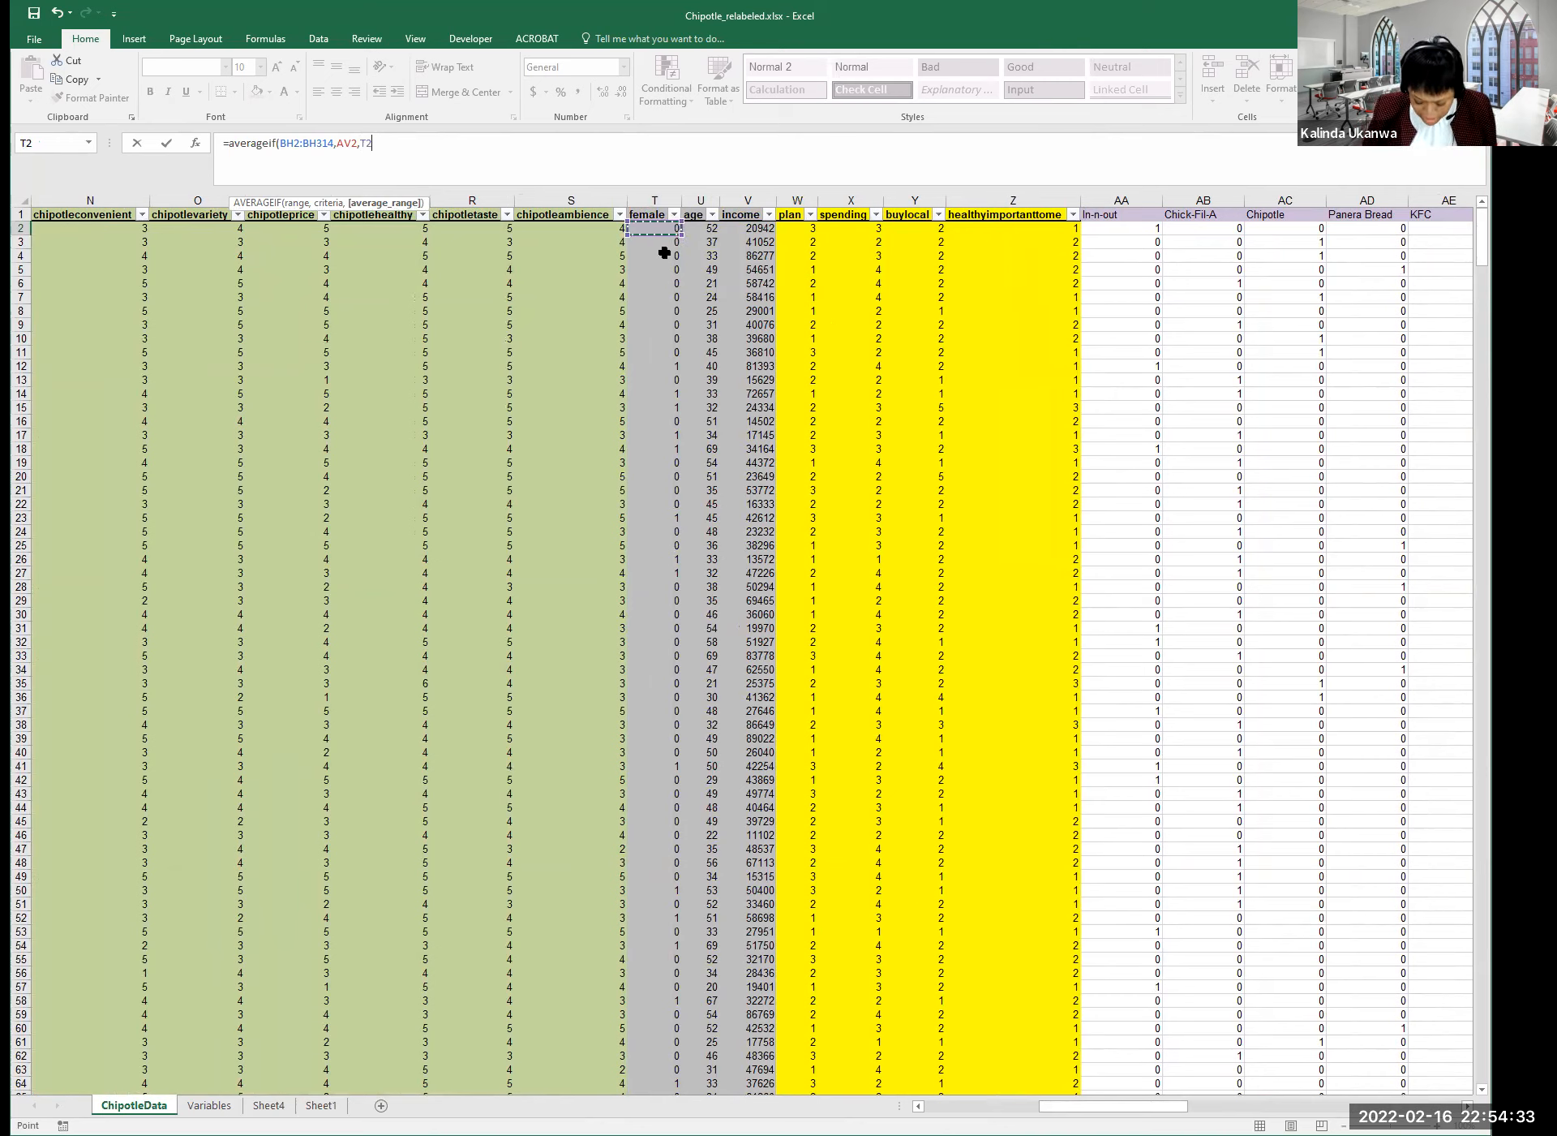
key(ctrl+shift+Down)
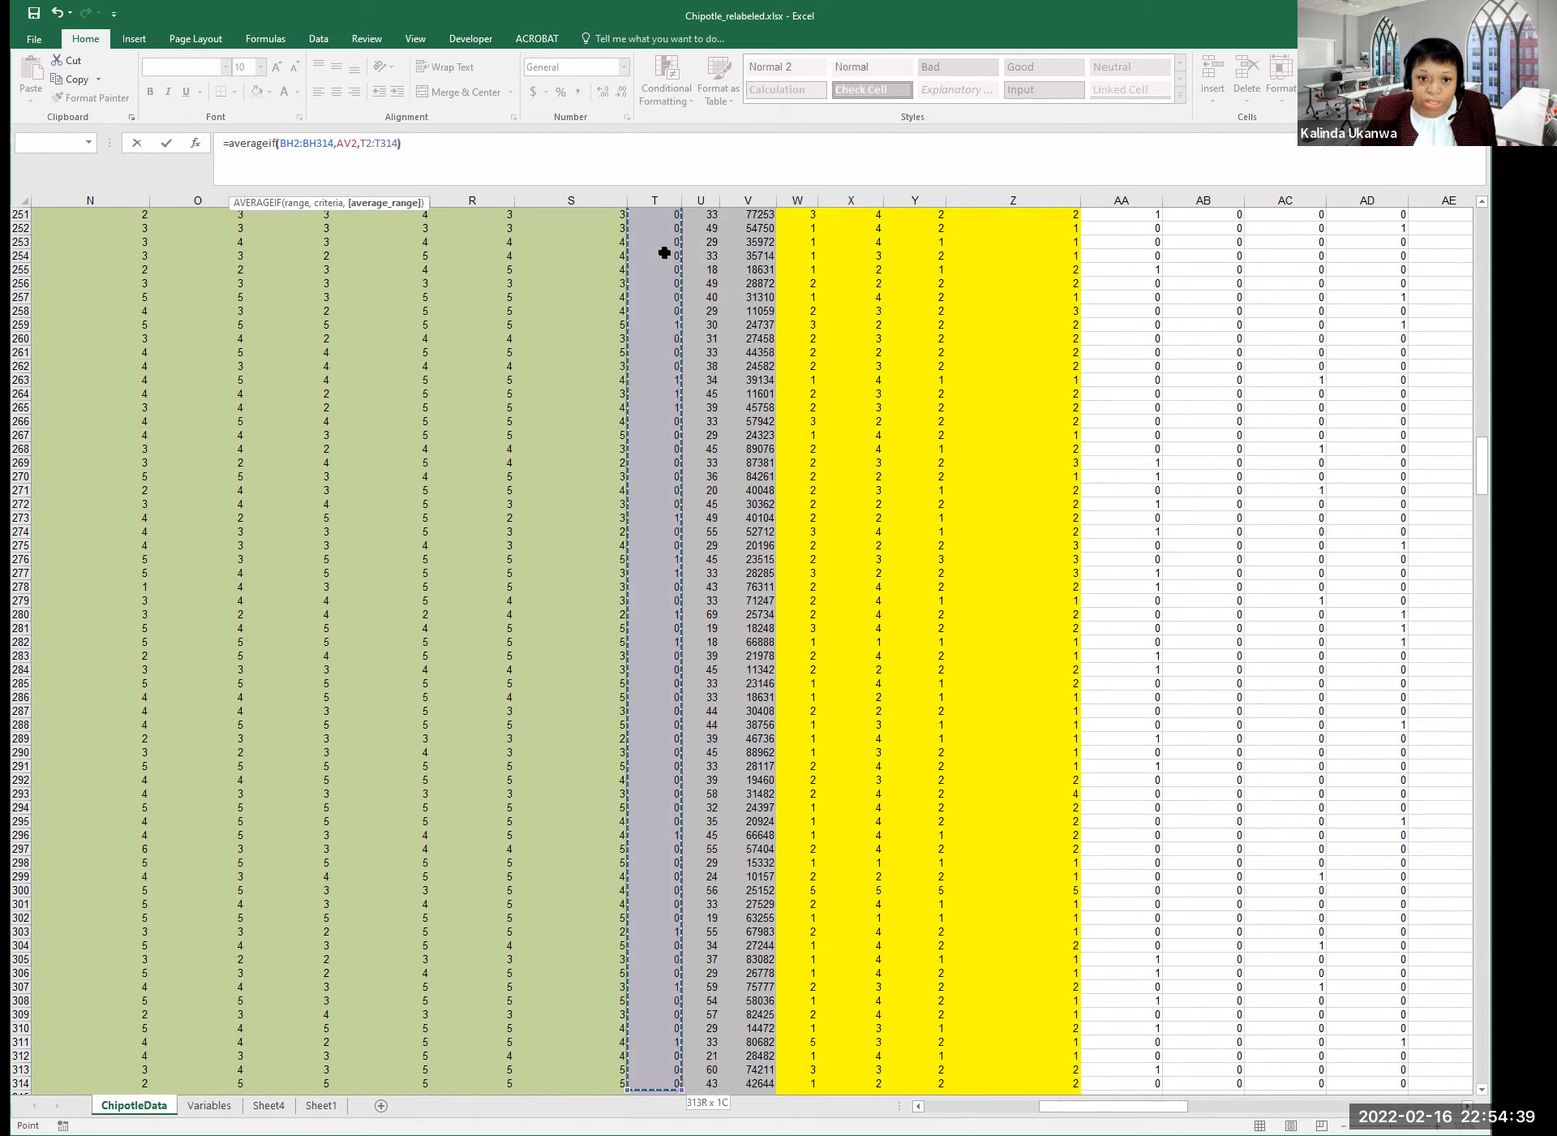
text())
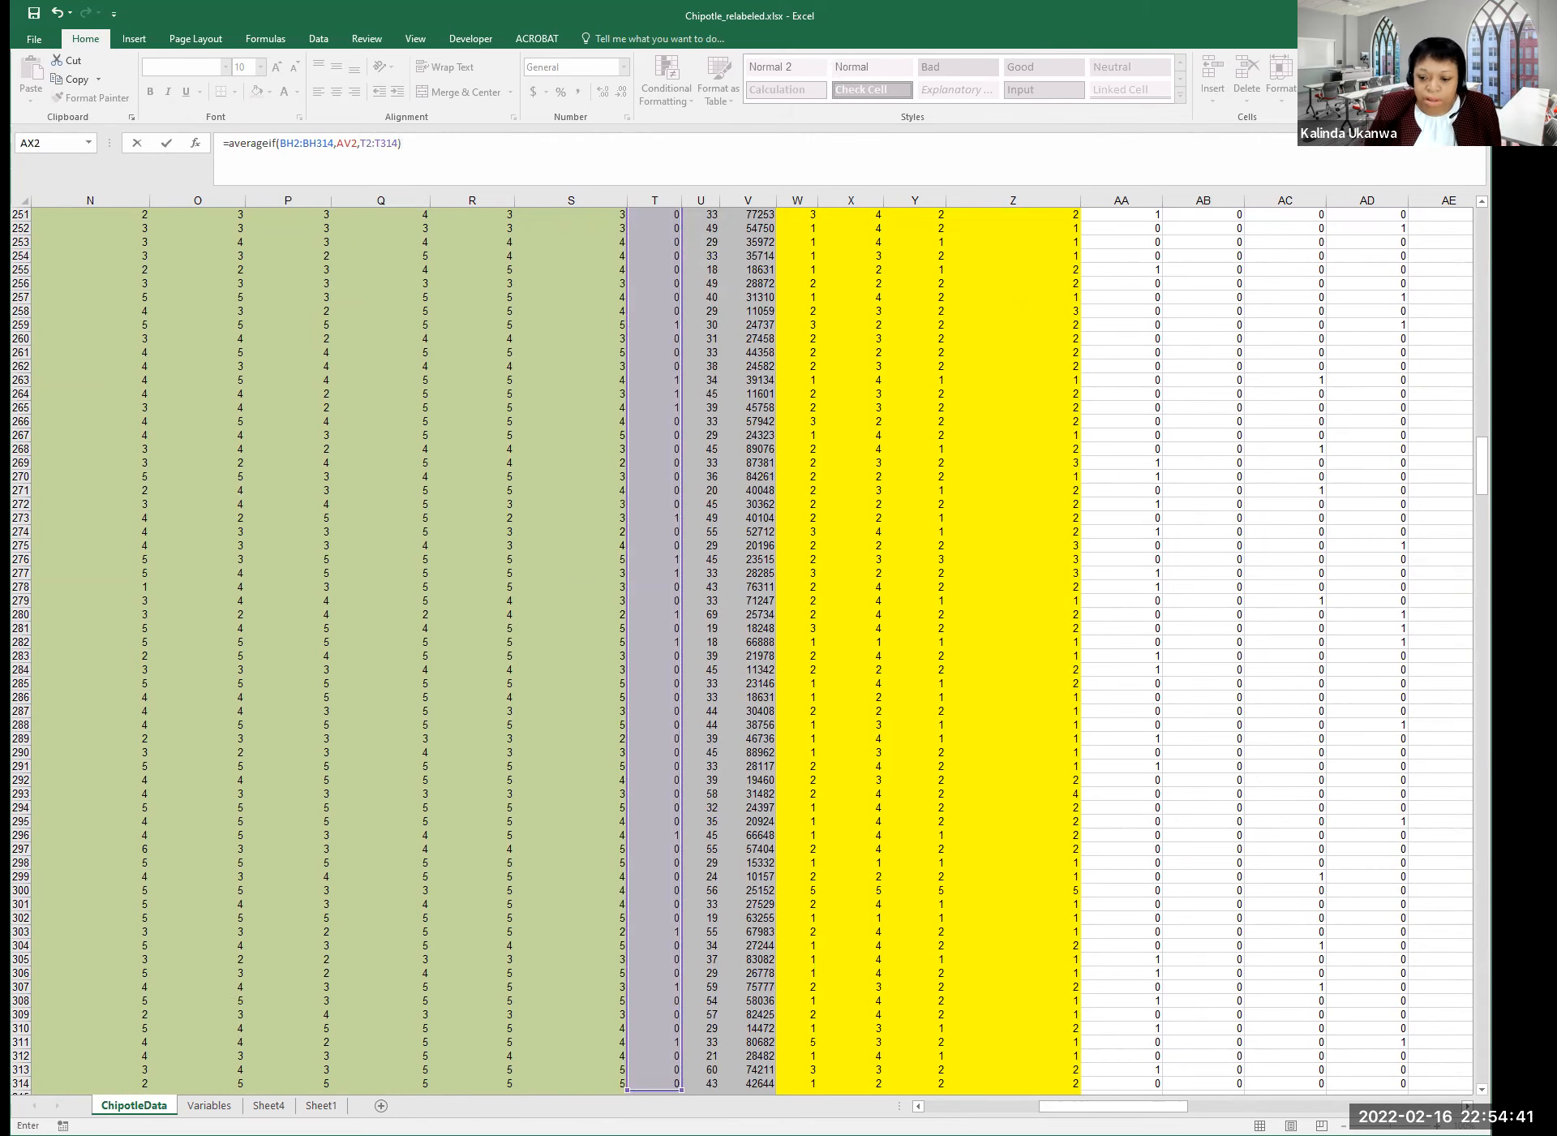
scroll(742, 649, right, 10)
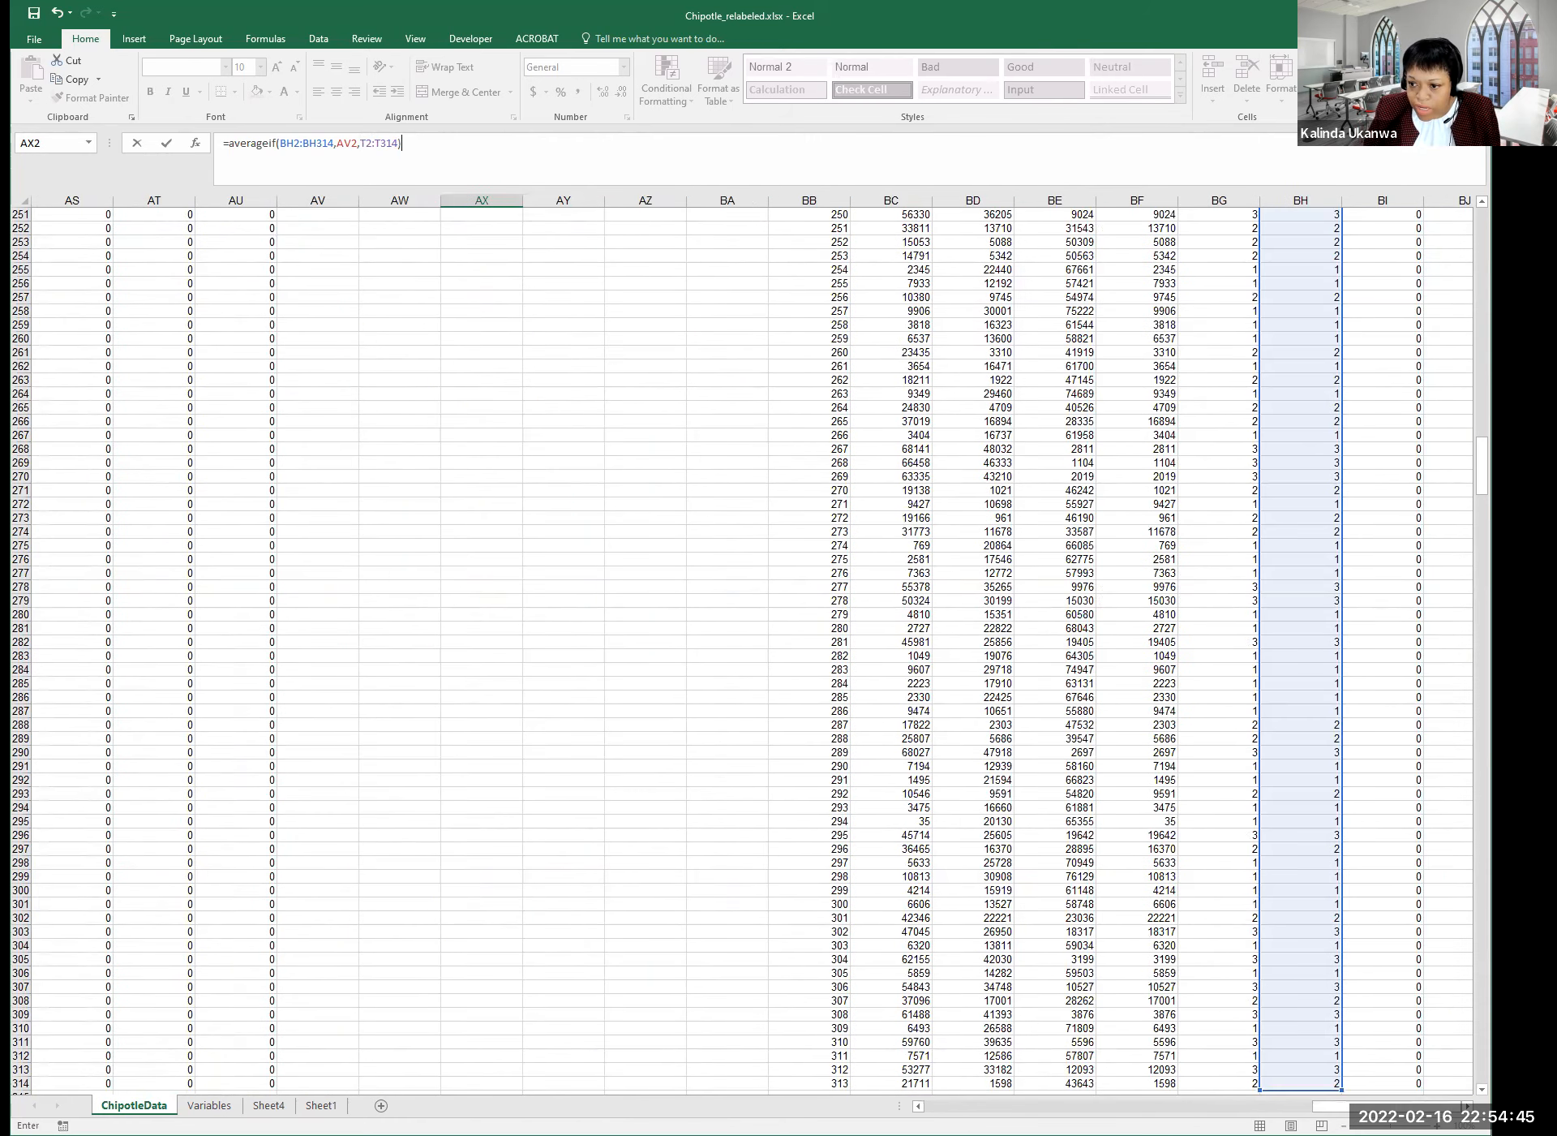
scroll(1453, 341, up, 20)
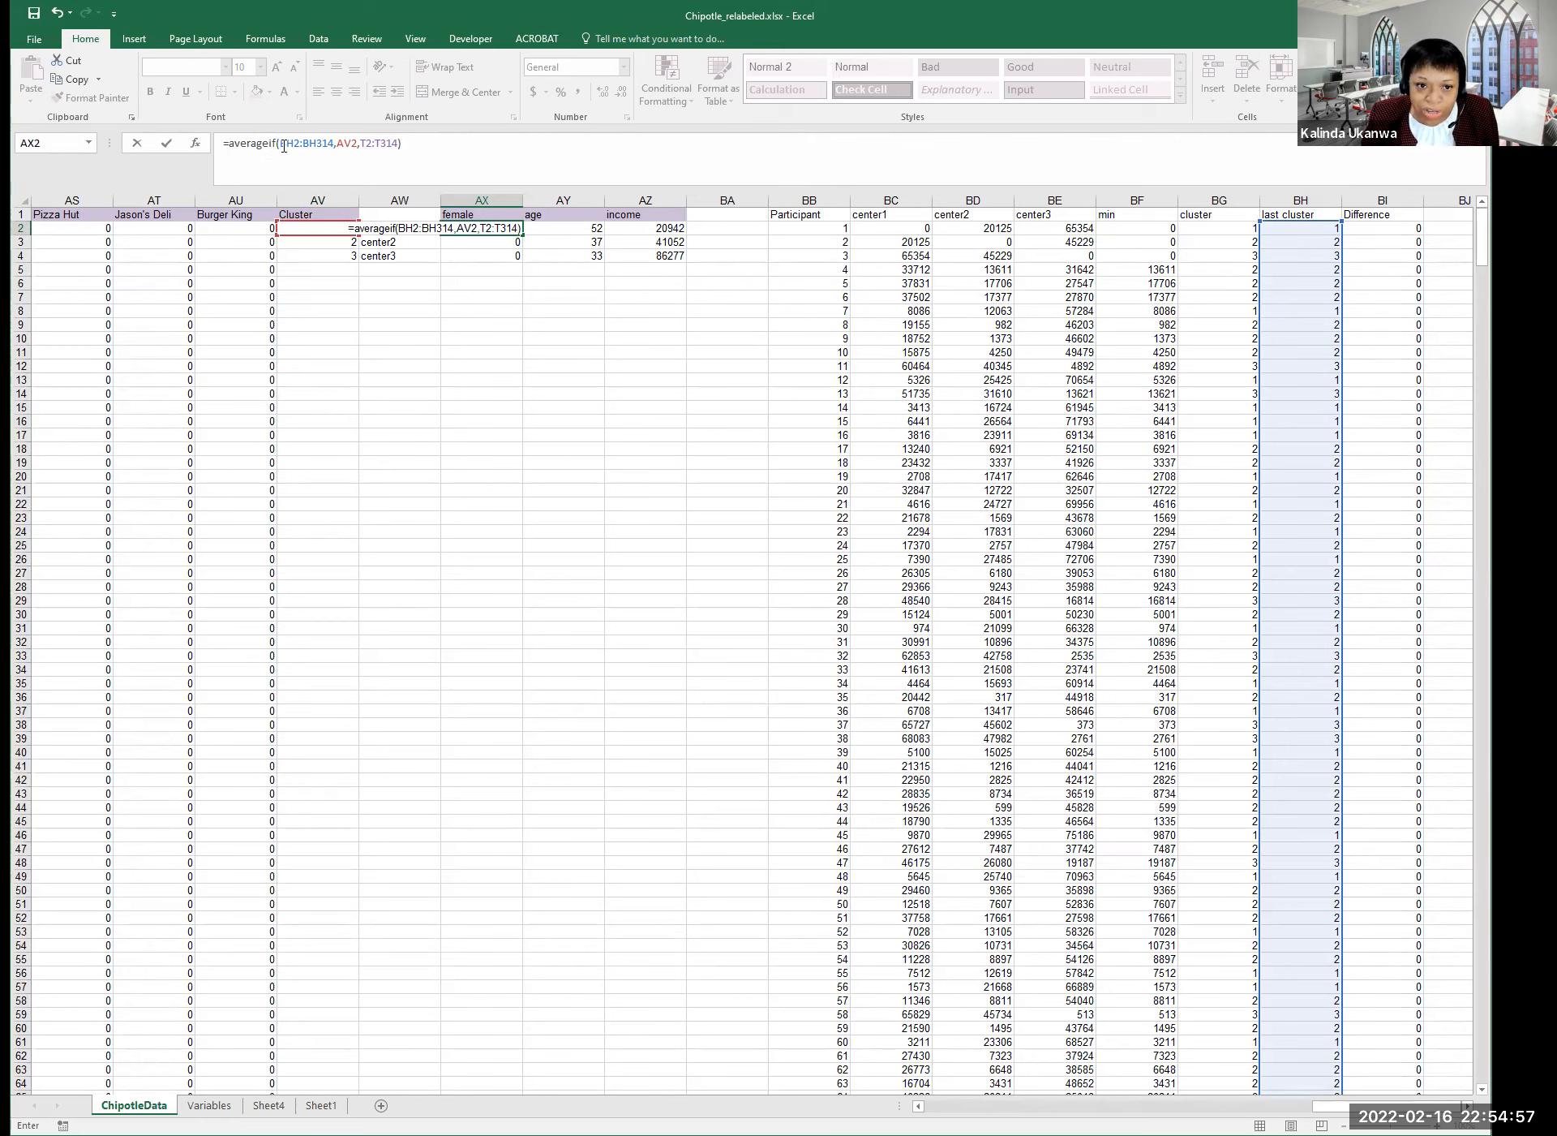
drag(282, 142, 332, 144)
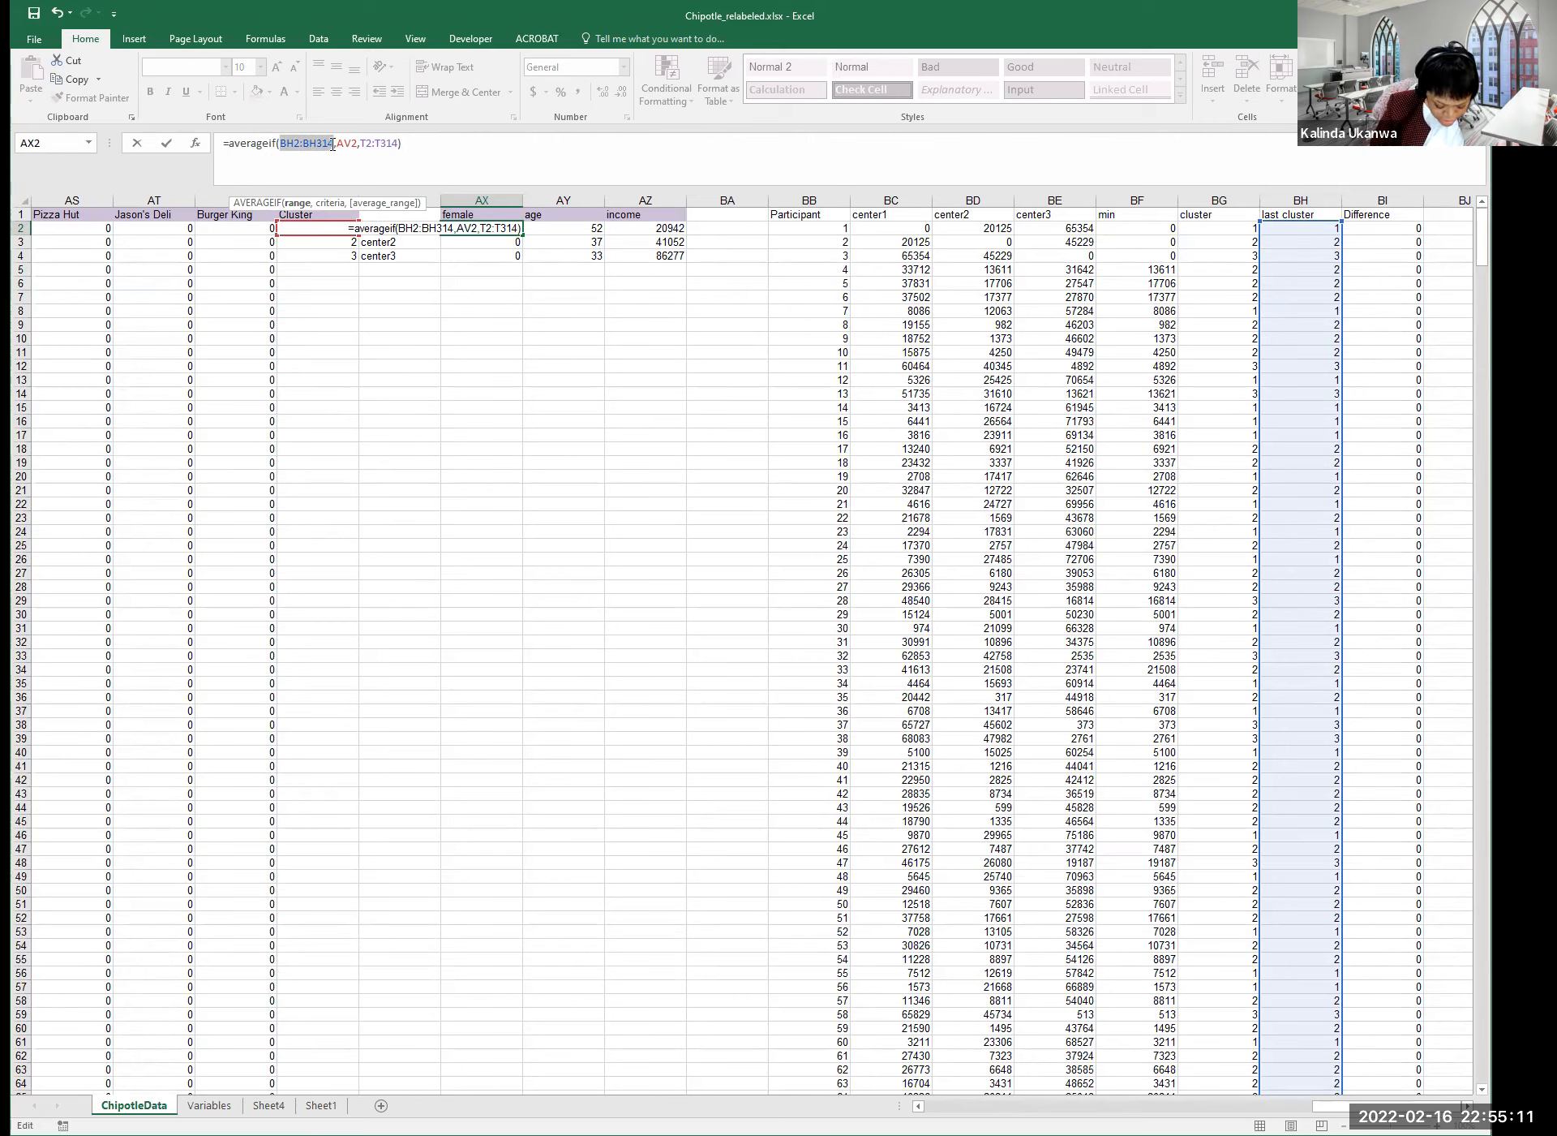
Lock BH2:BH314, AV2 and T2:T314 with dollar signs and enter the formula, giving 0.212598425.
key(F4)
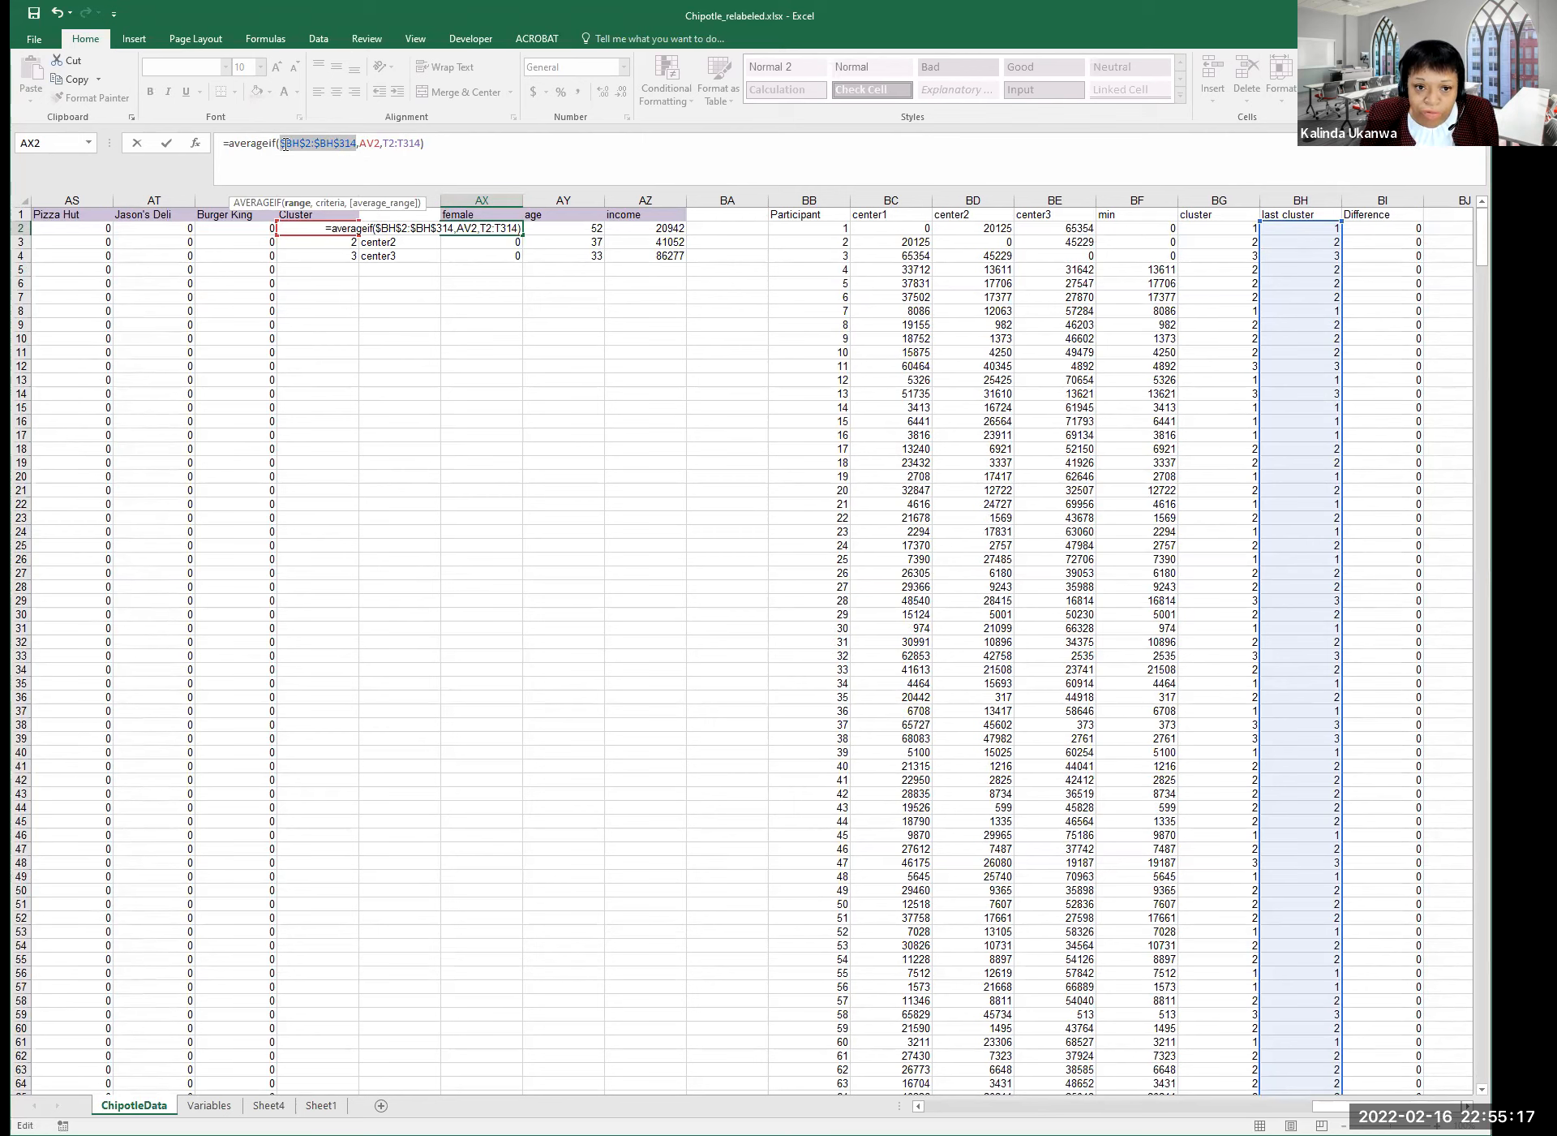
click(371, 144)
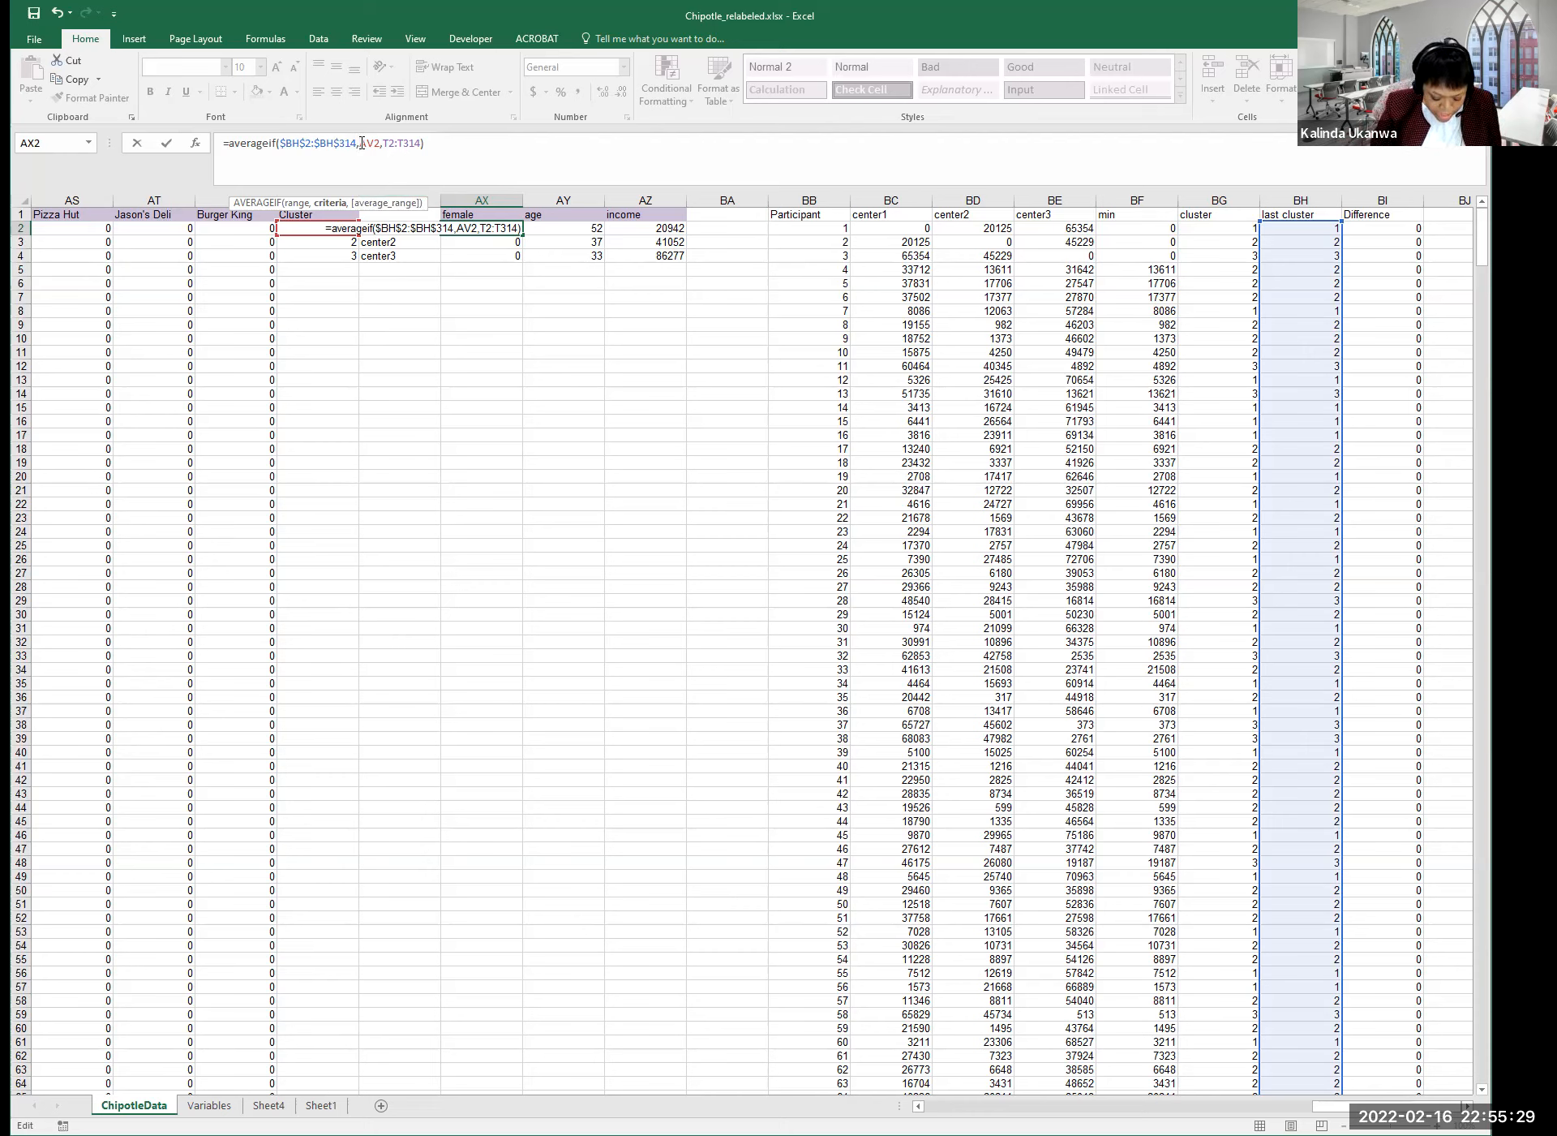
text($)
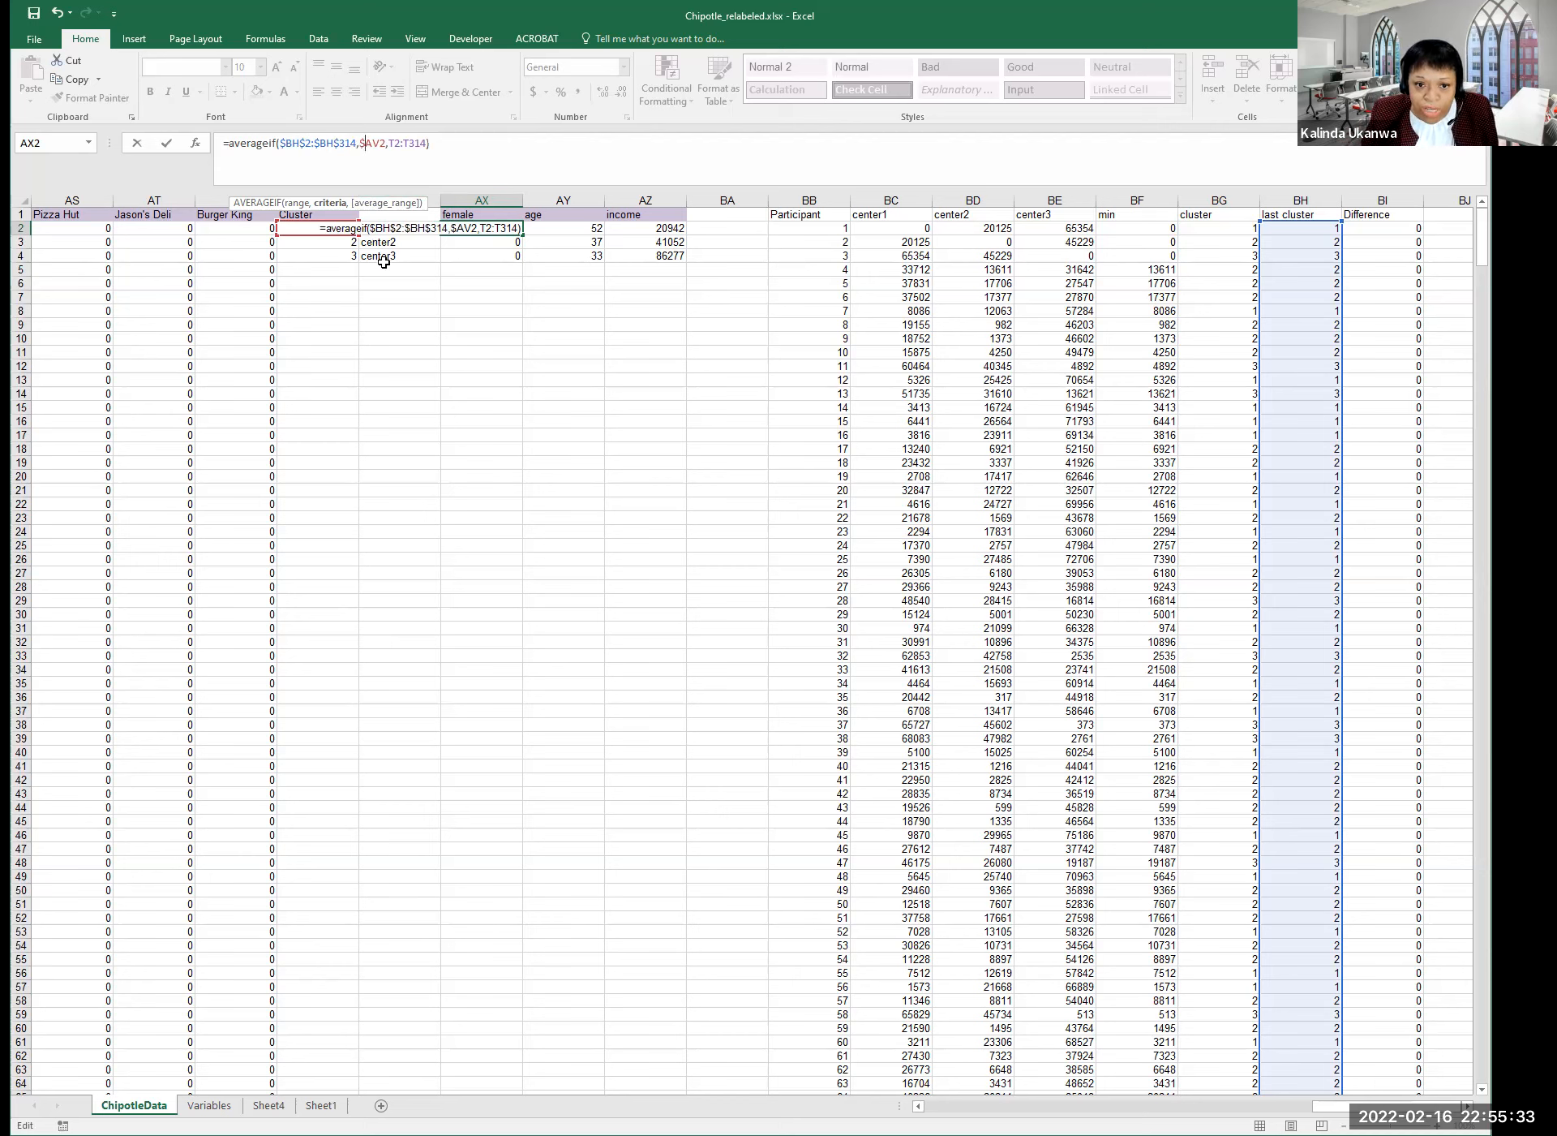
click(390, 144)
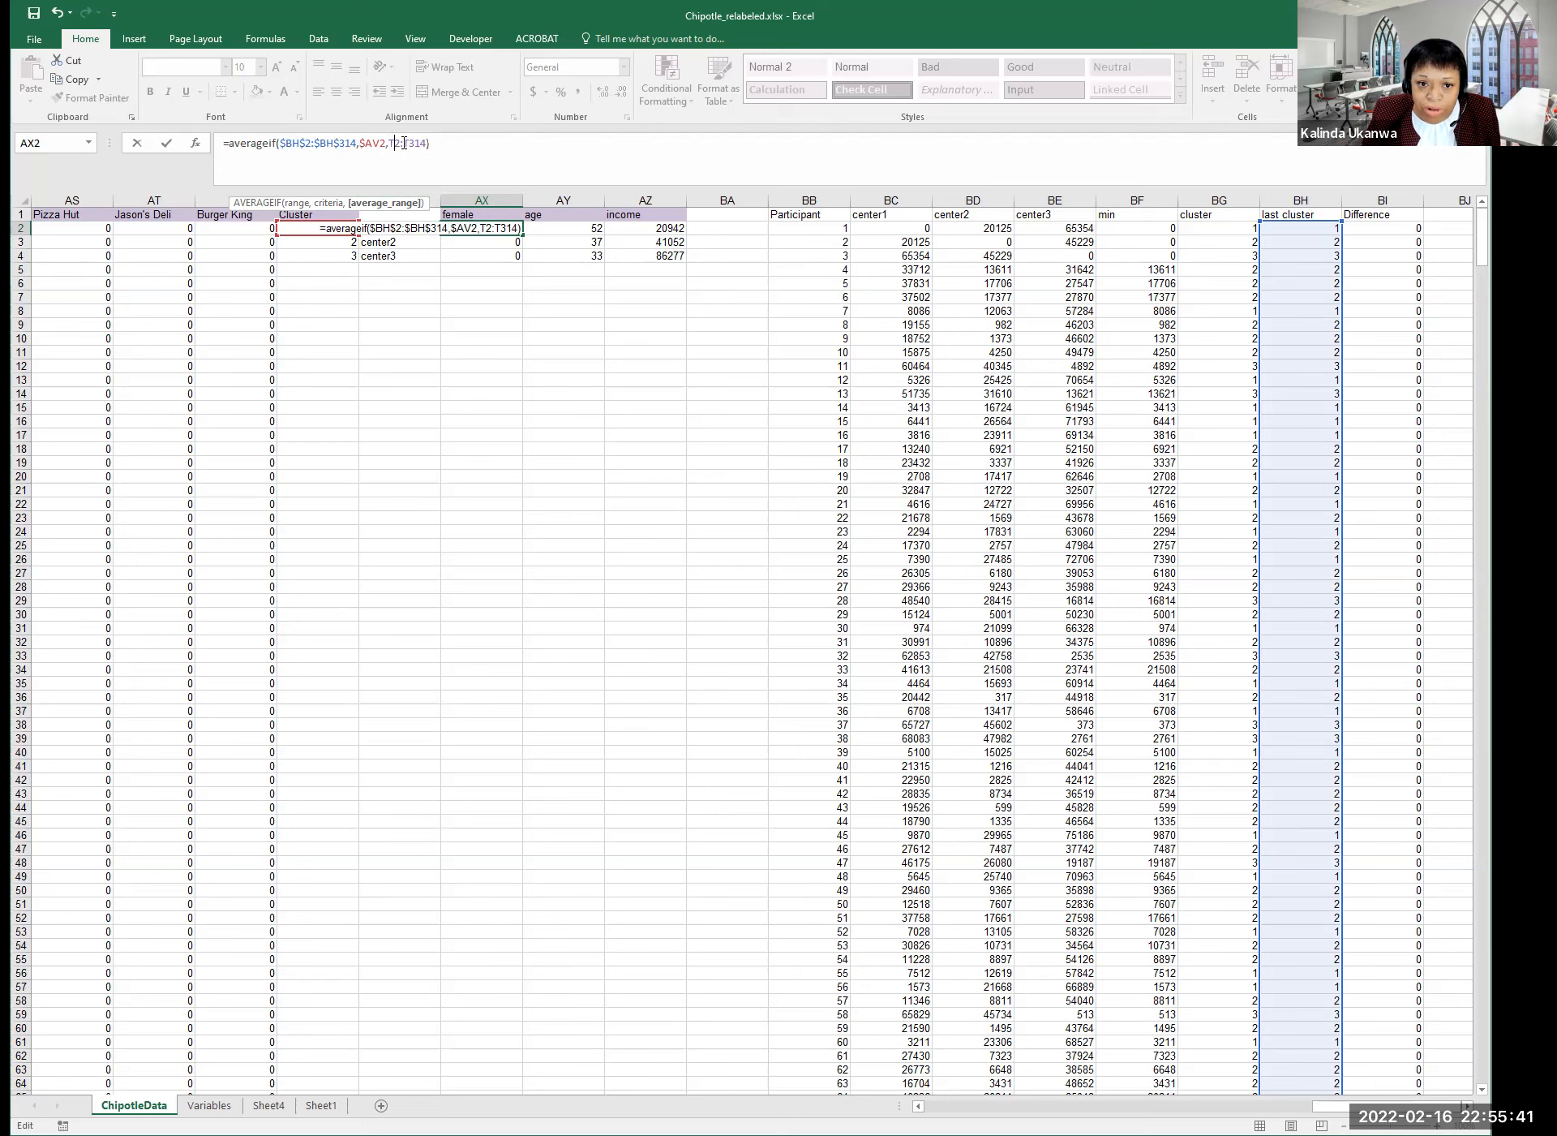
click(405, 145)
text($)
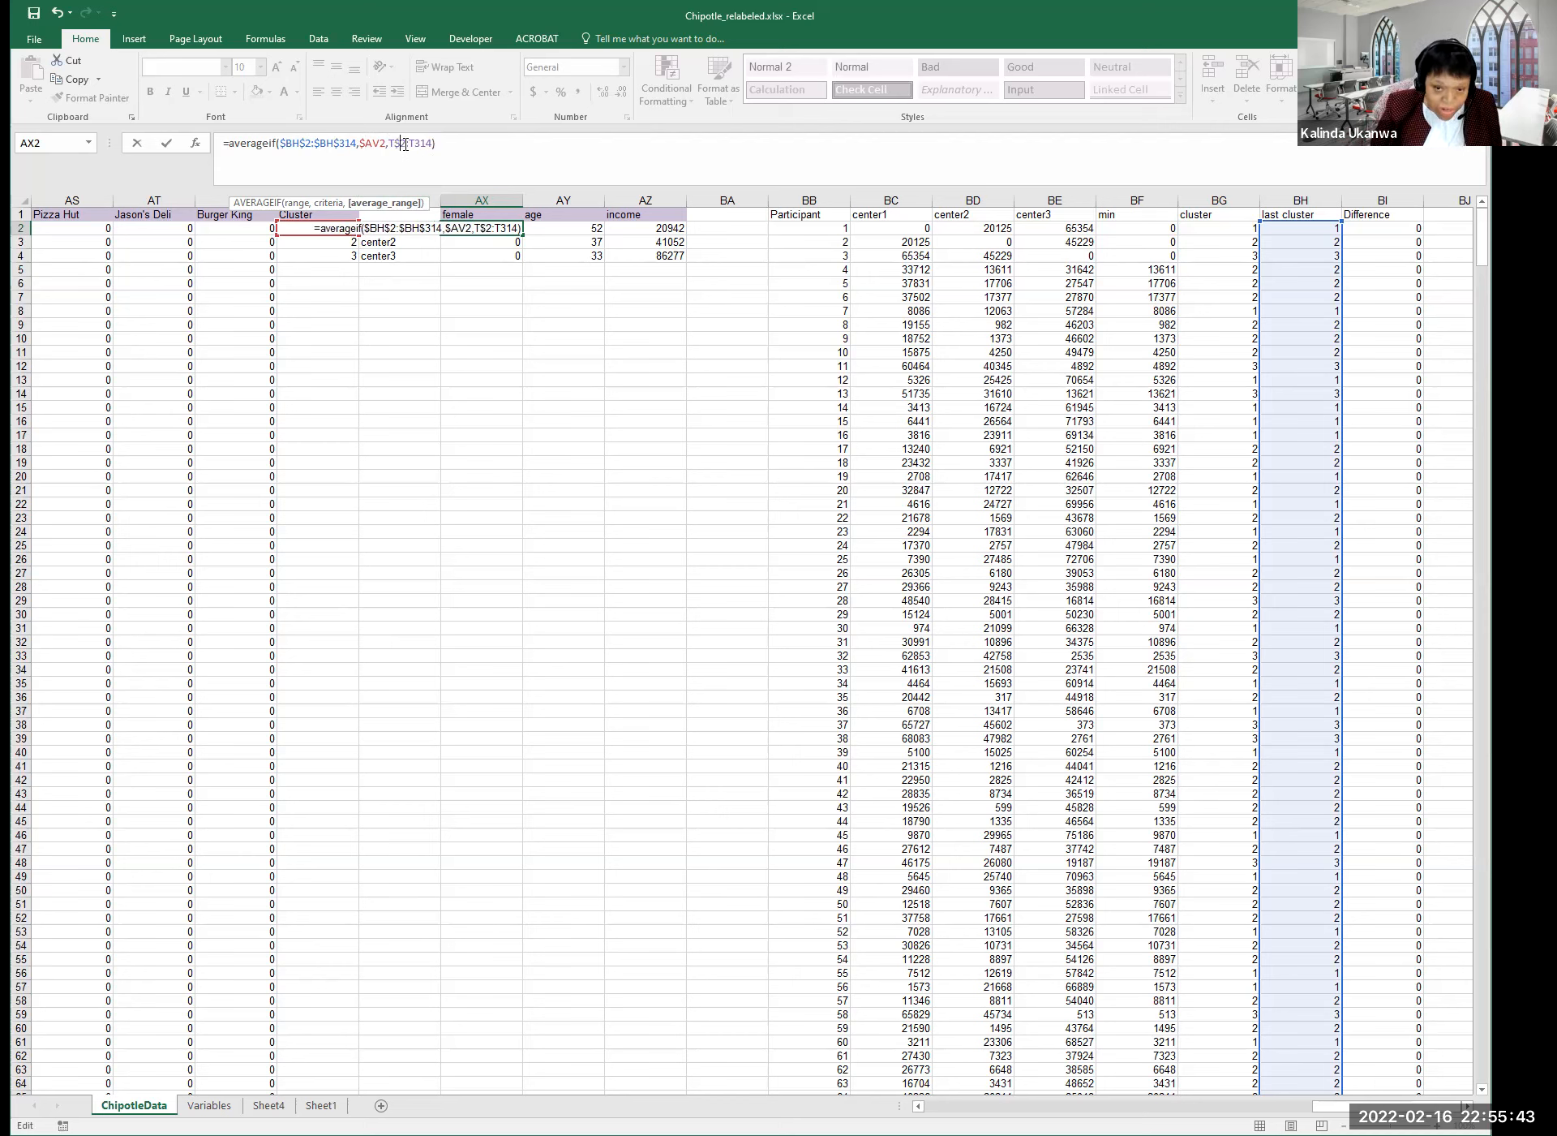
click(414, 144)
text($)
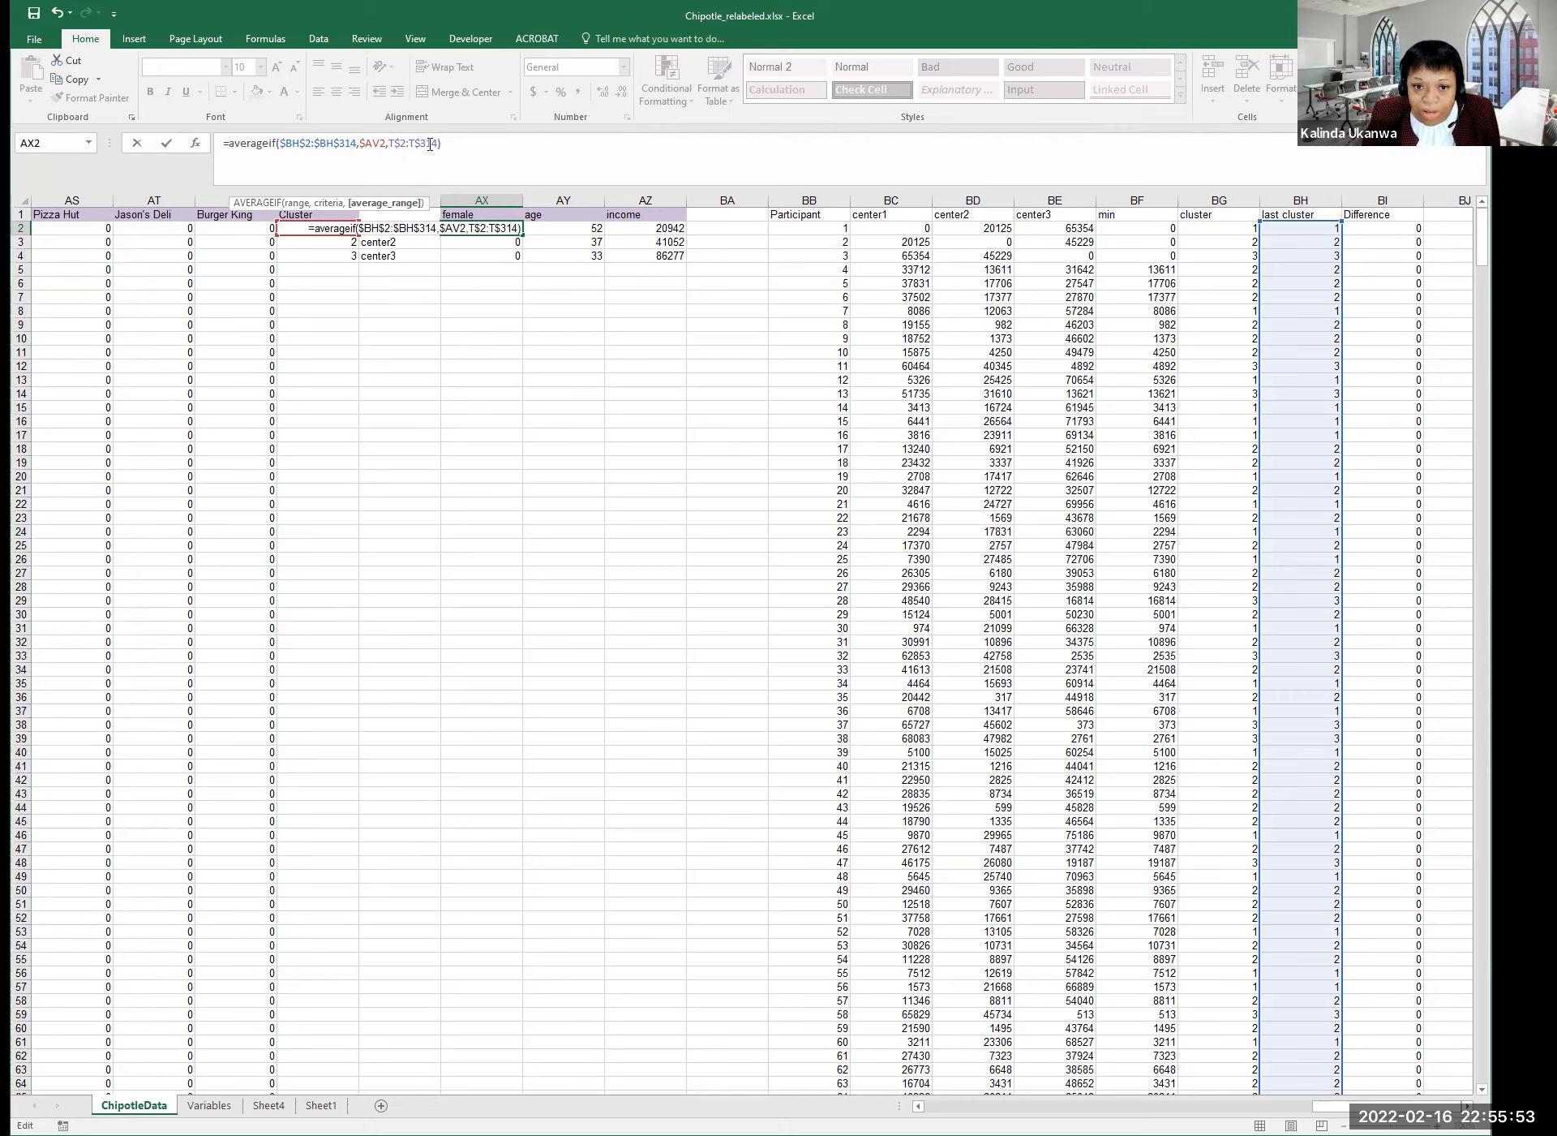
key(Return)
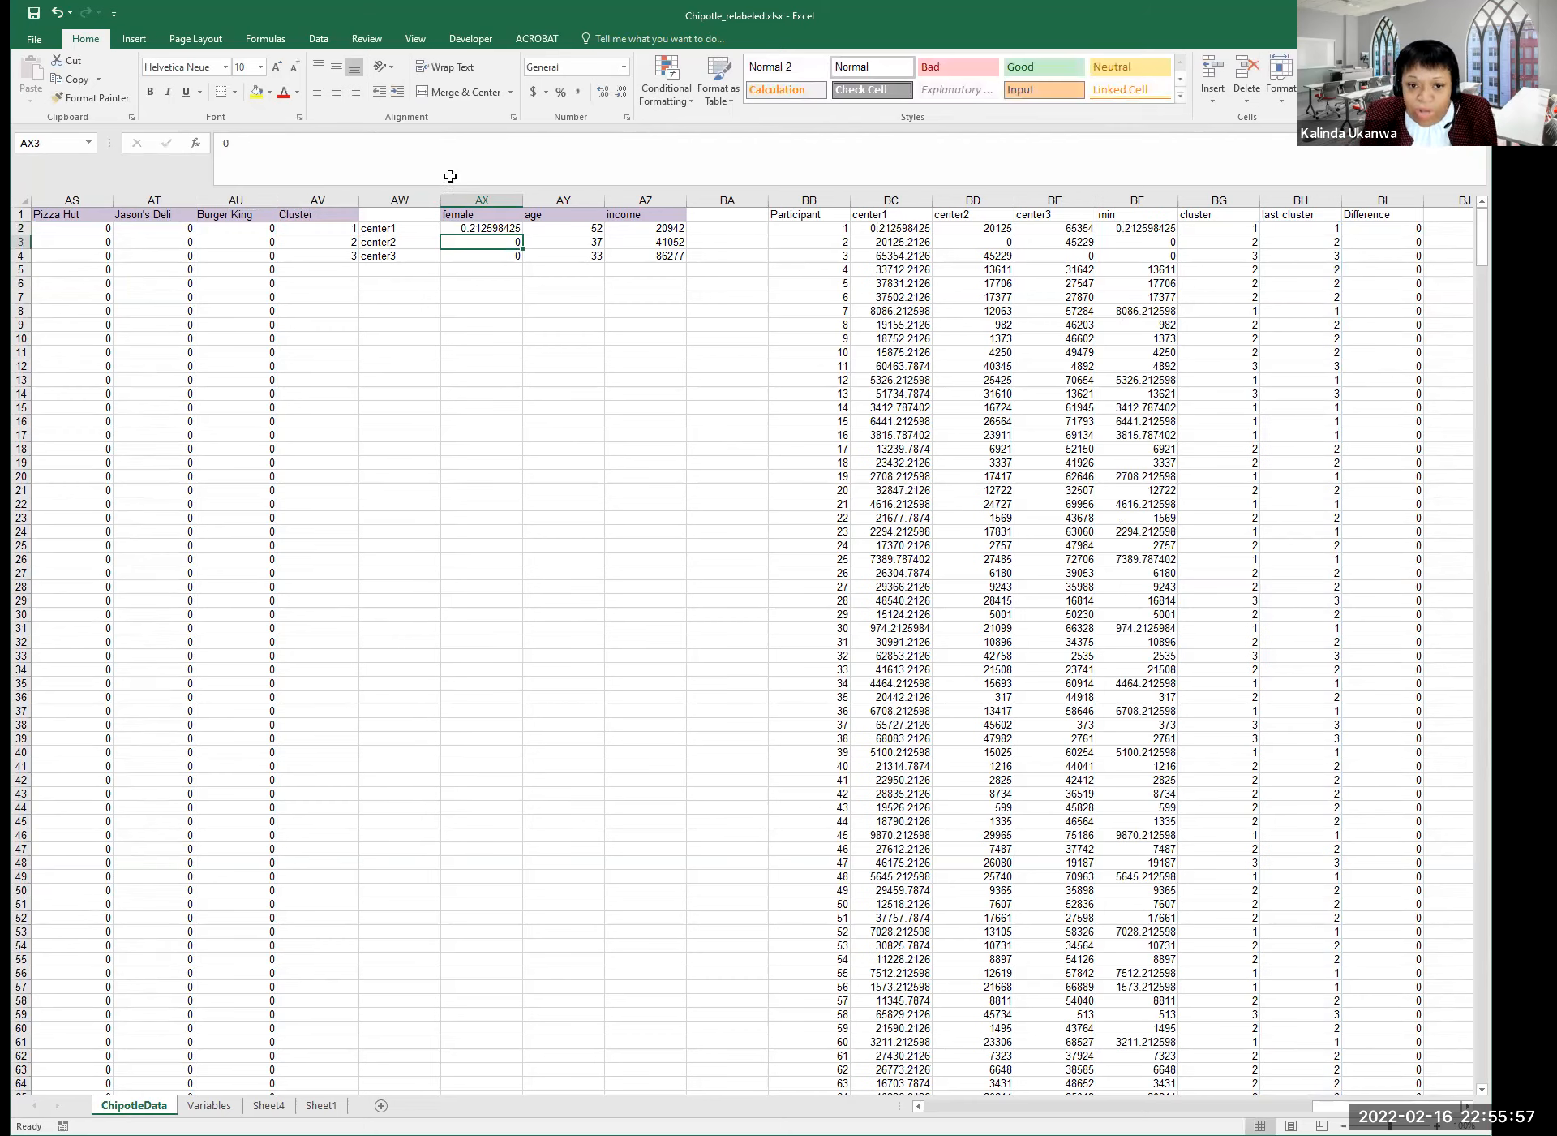
Fill the female AVERAGEIF formula down to center2 and center3, then across to age and income.
click(493, 228)
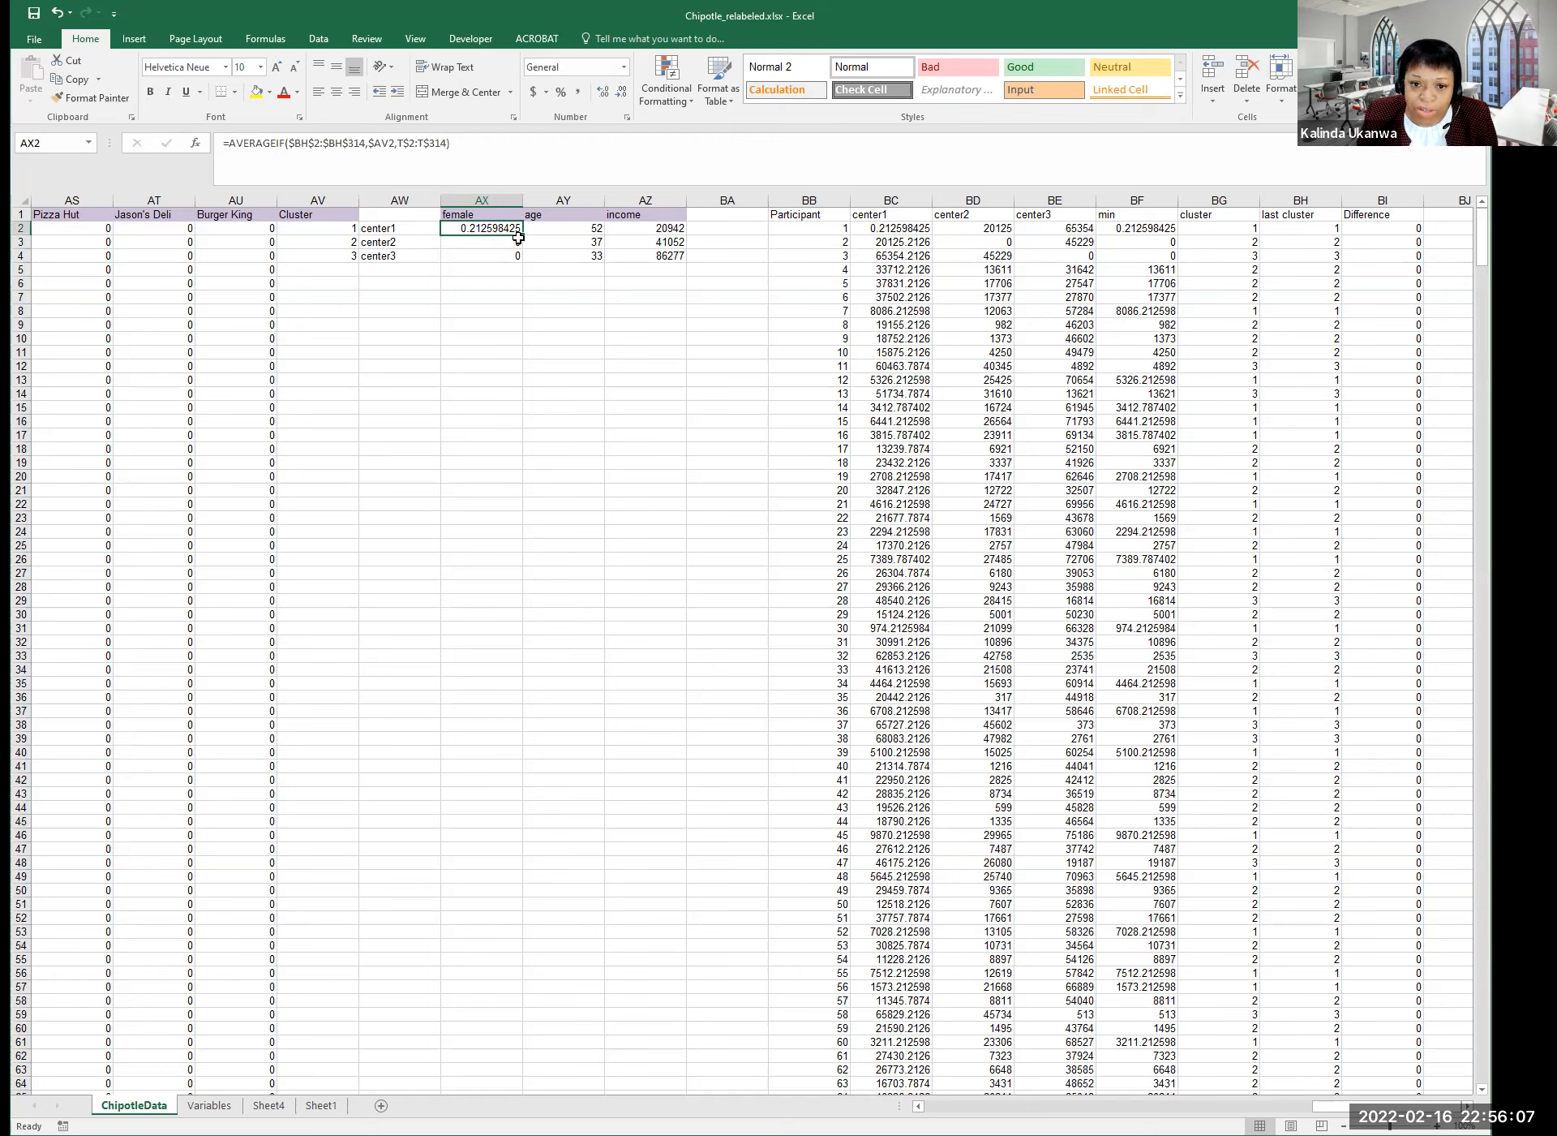
click(491, 242)
text(0)
key(Return)
click(490, 230)
drag(523, 236, 536, 274)
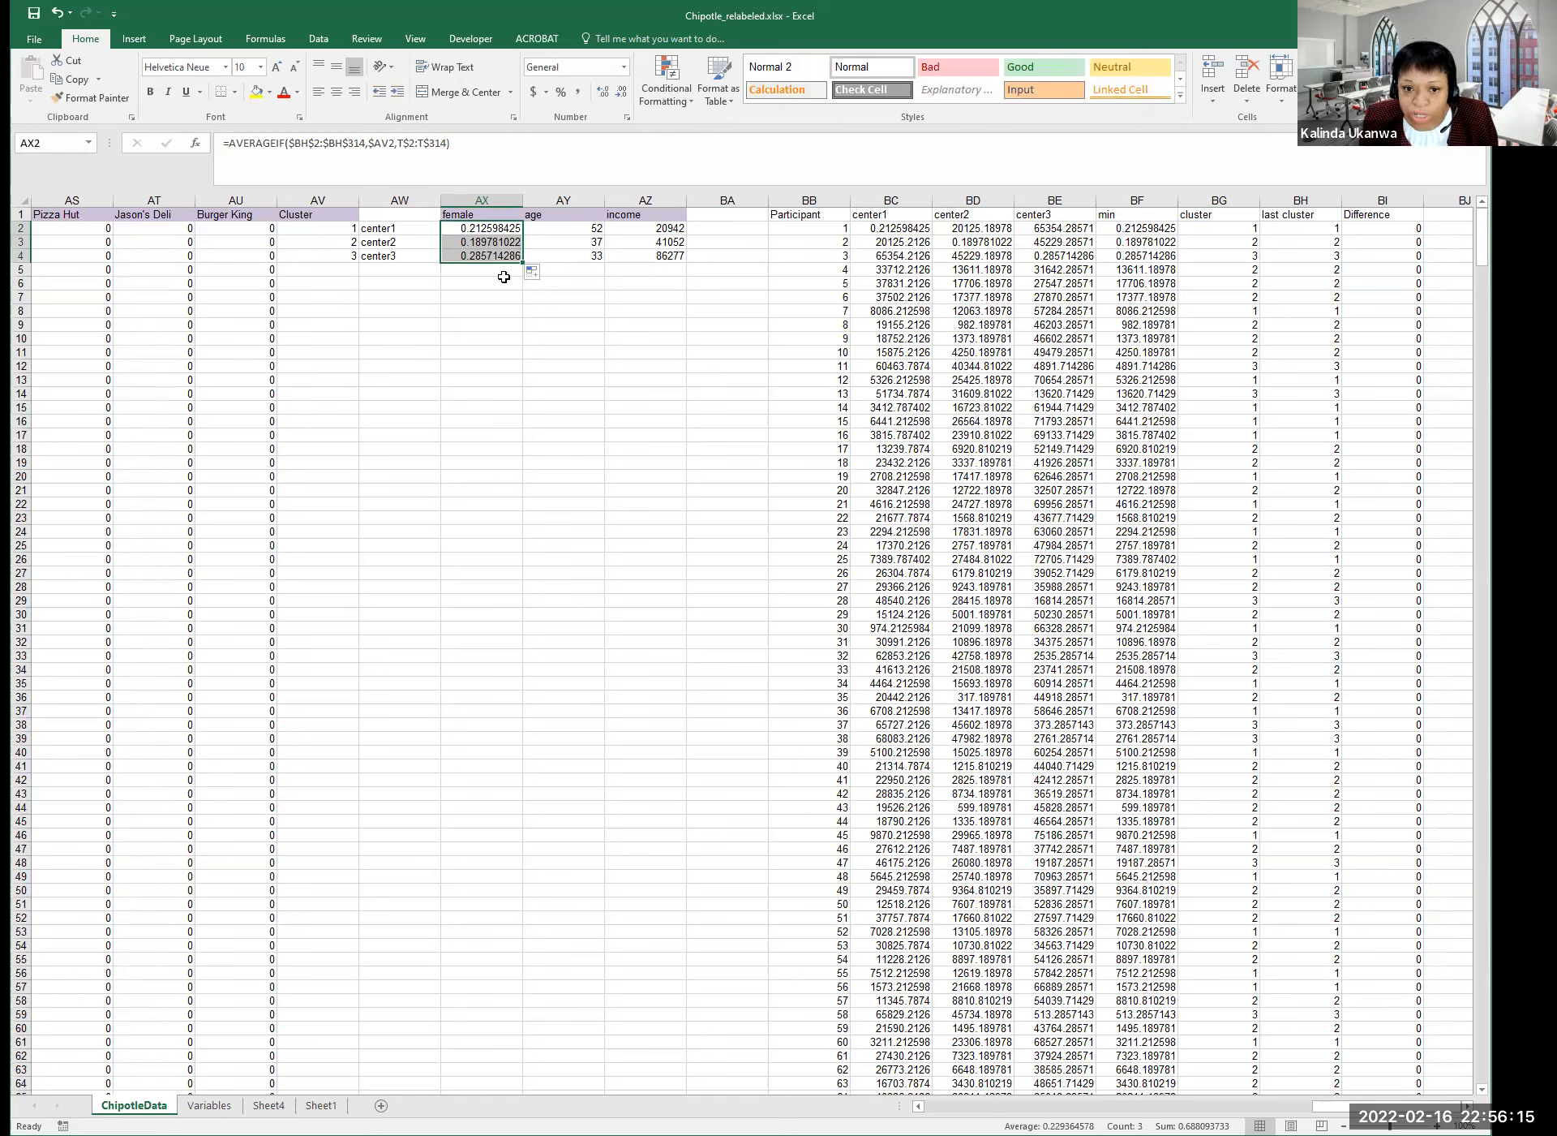
drag(494, 230, 670, 261)
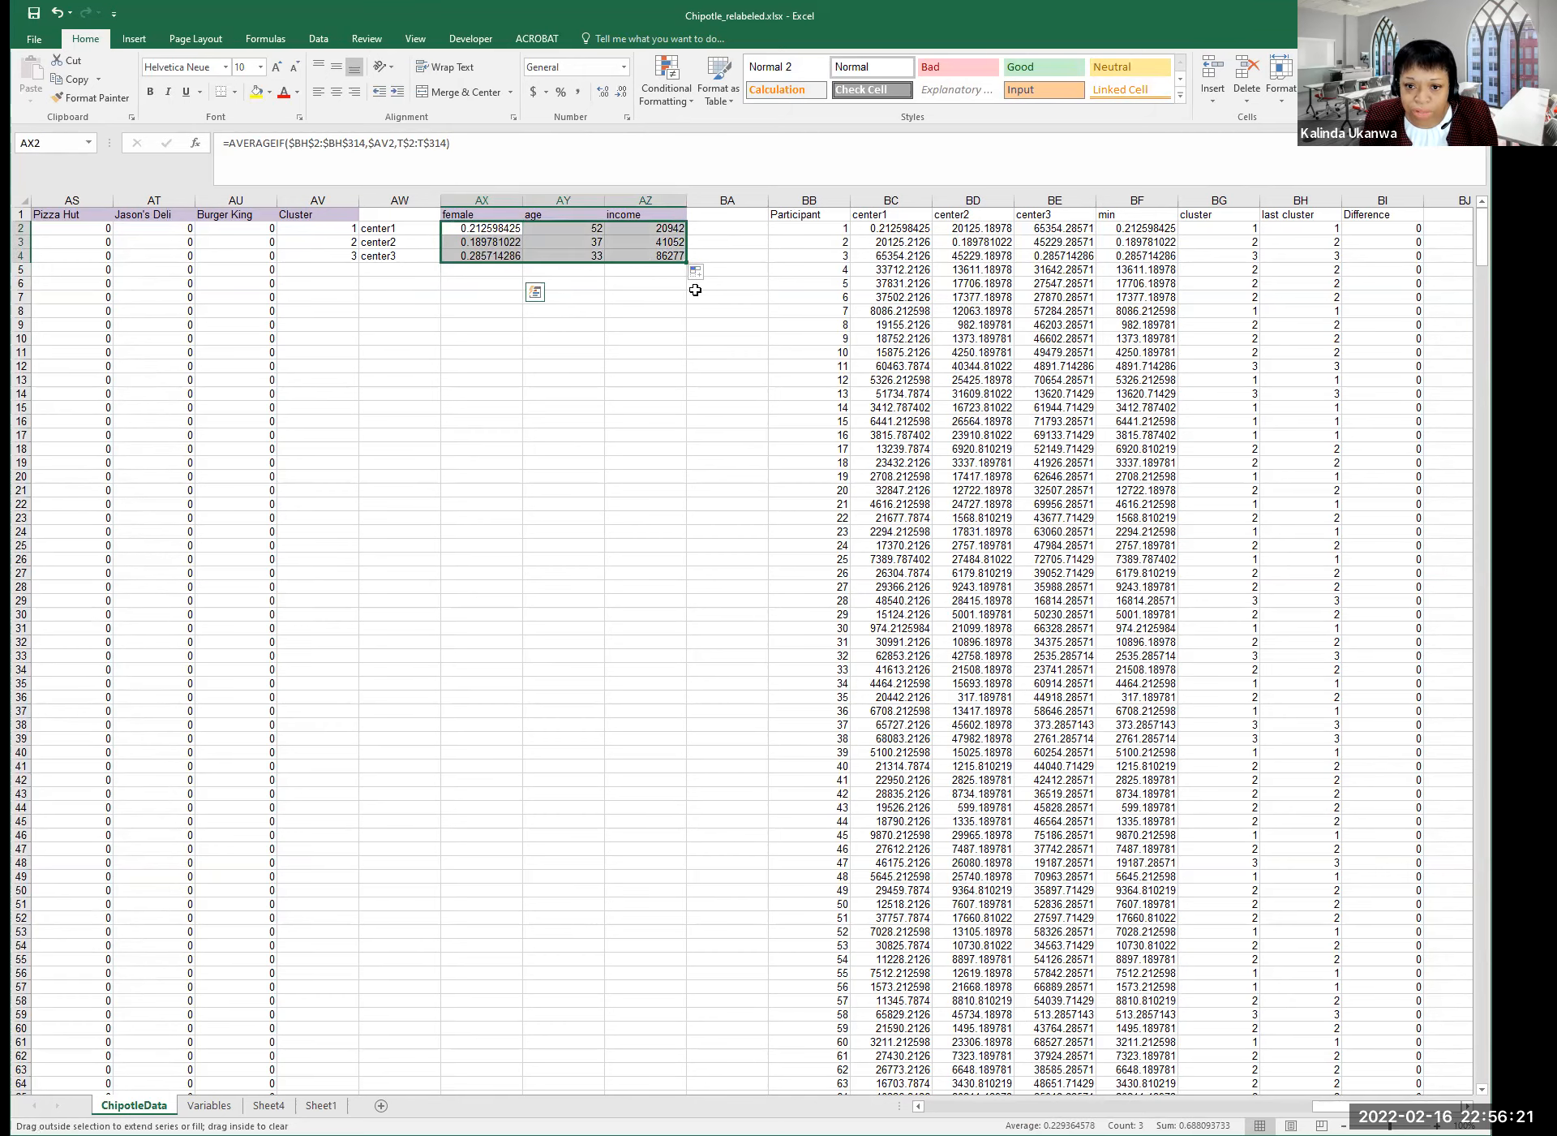
mouse_move(495, 231)
mouse_down()
mouse_move(547, 256)
mouse_move(519, 251)
mouse_up()
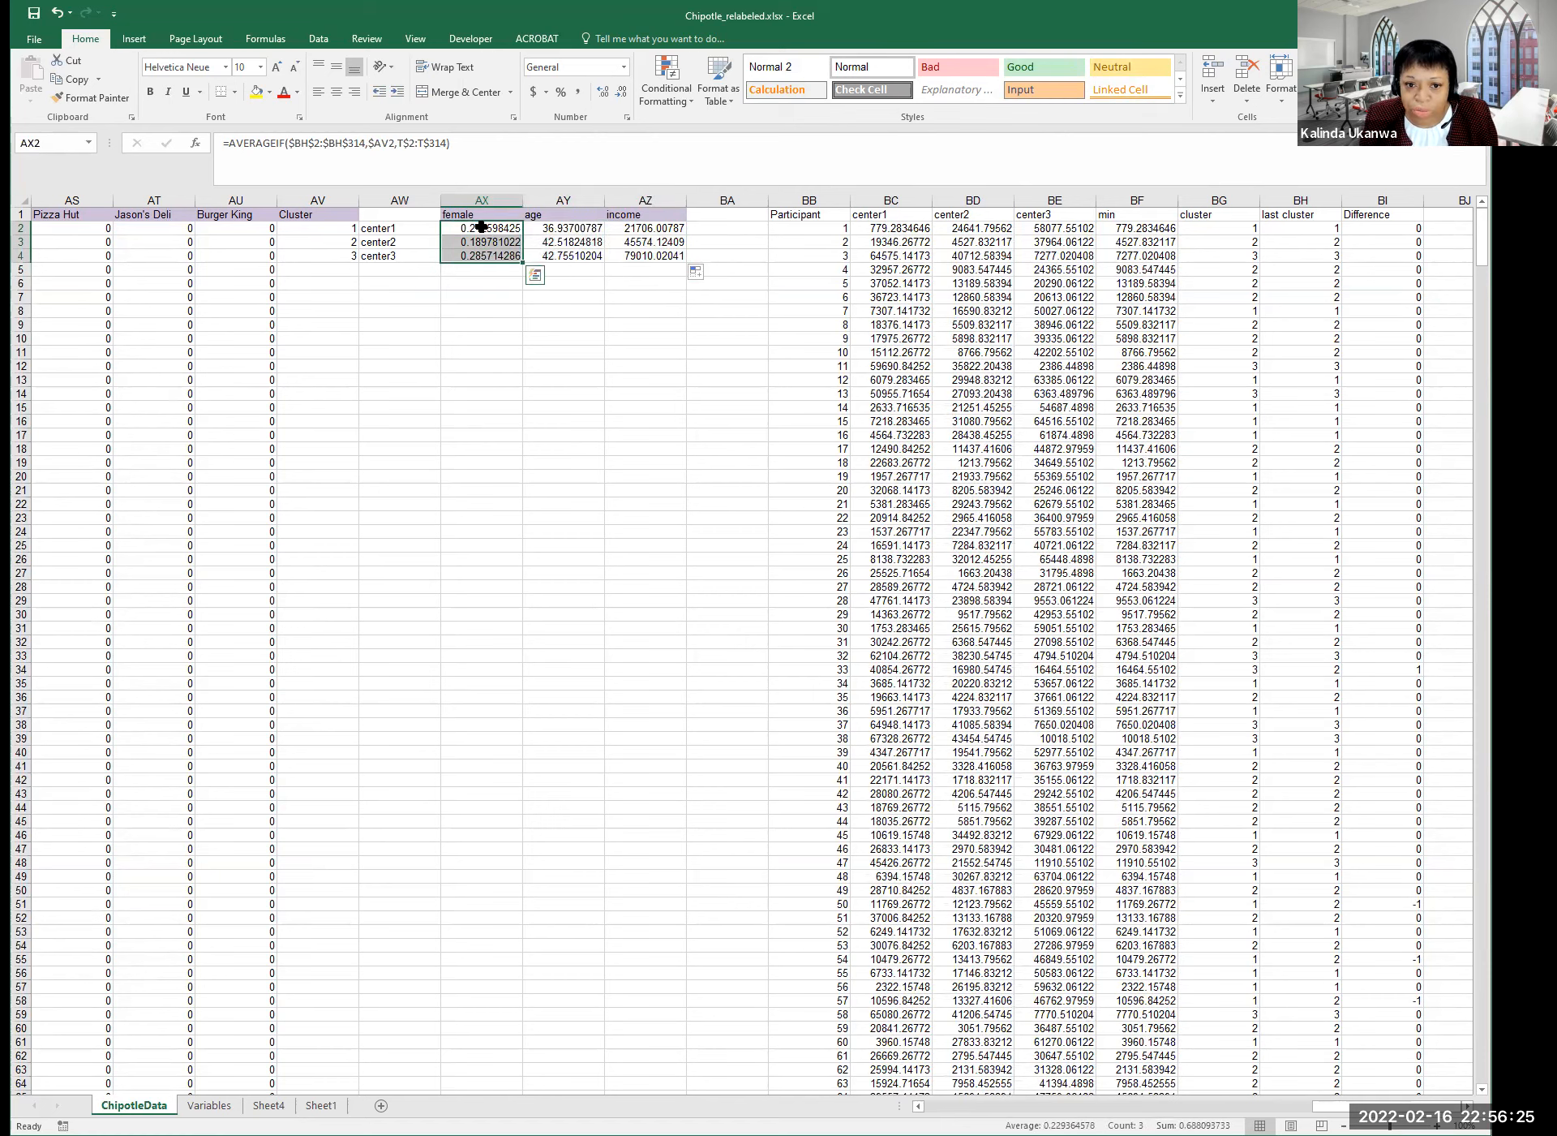
Round the block of cluster averages to two decimal places.
click(483, 229)
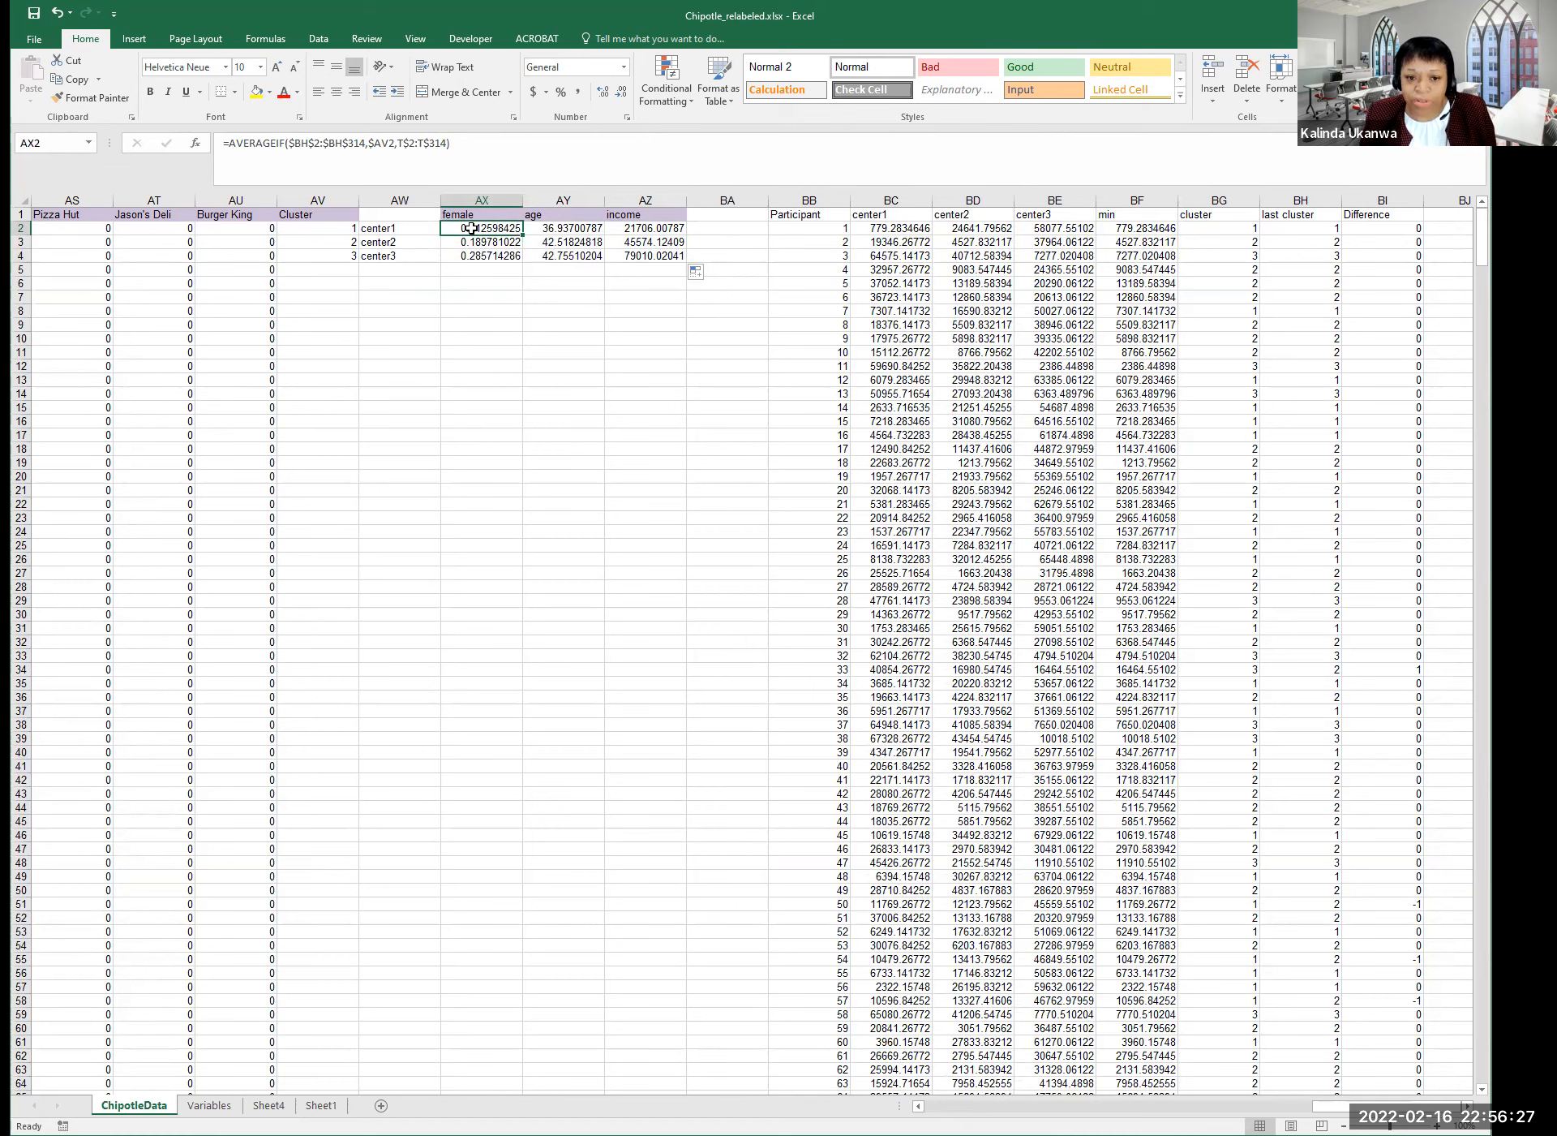
click(560, 229)
drag(572, 229, 639, 240)
drag(494, 229, 632, 257)
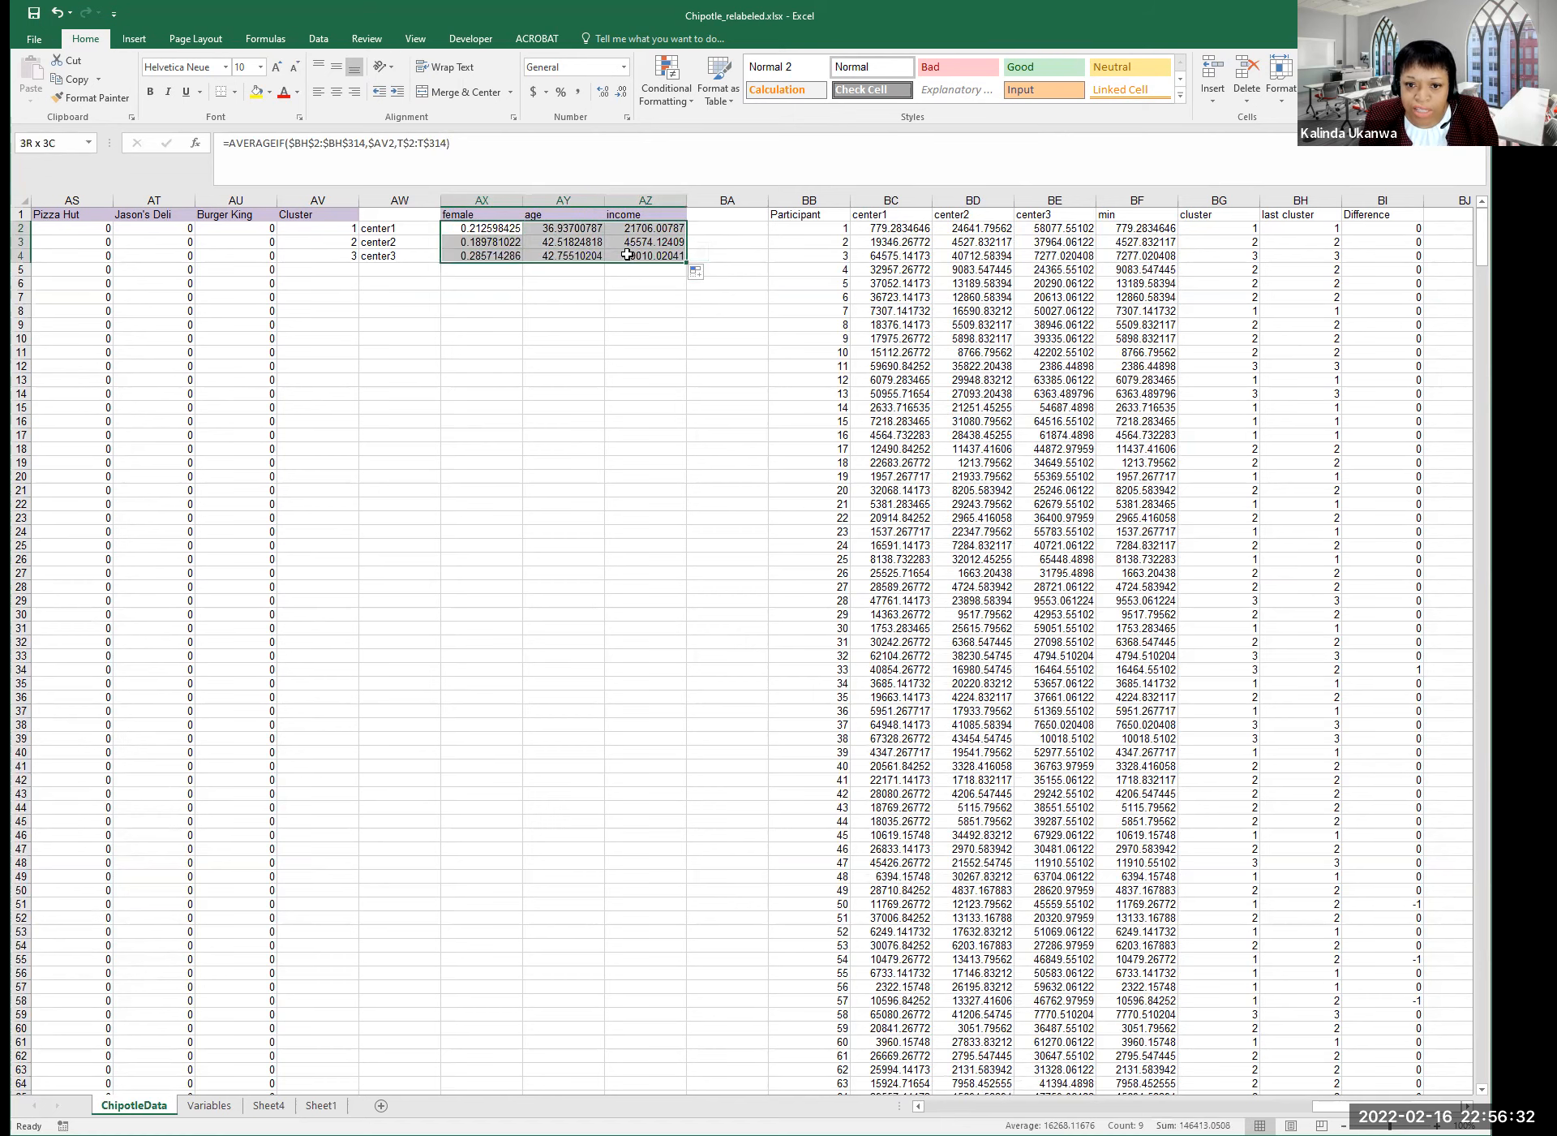
click(622, 93)
click(622, 93)
click(622, 92)
click(622, 92)
click(622, 93)
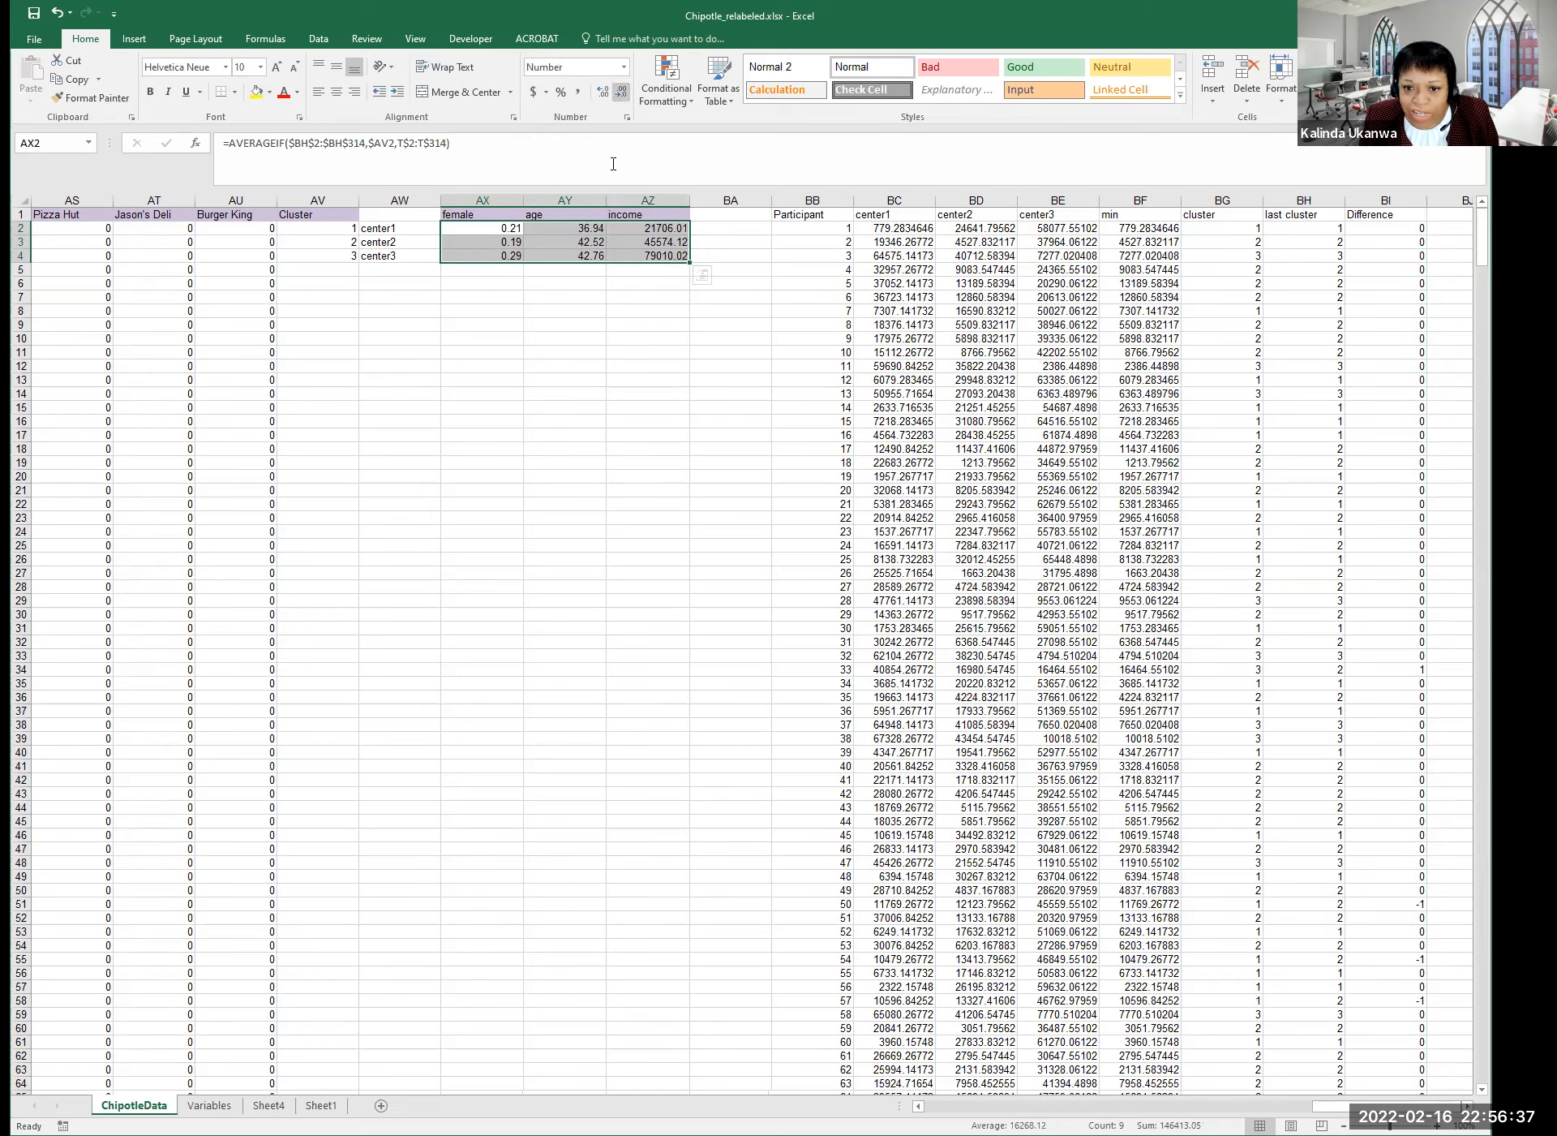
click(596, 214)
Verify the female, age and income AVERAGEIF formulas for center1 to center3.
click(519, 231)
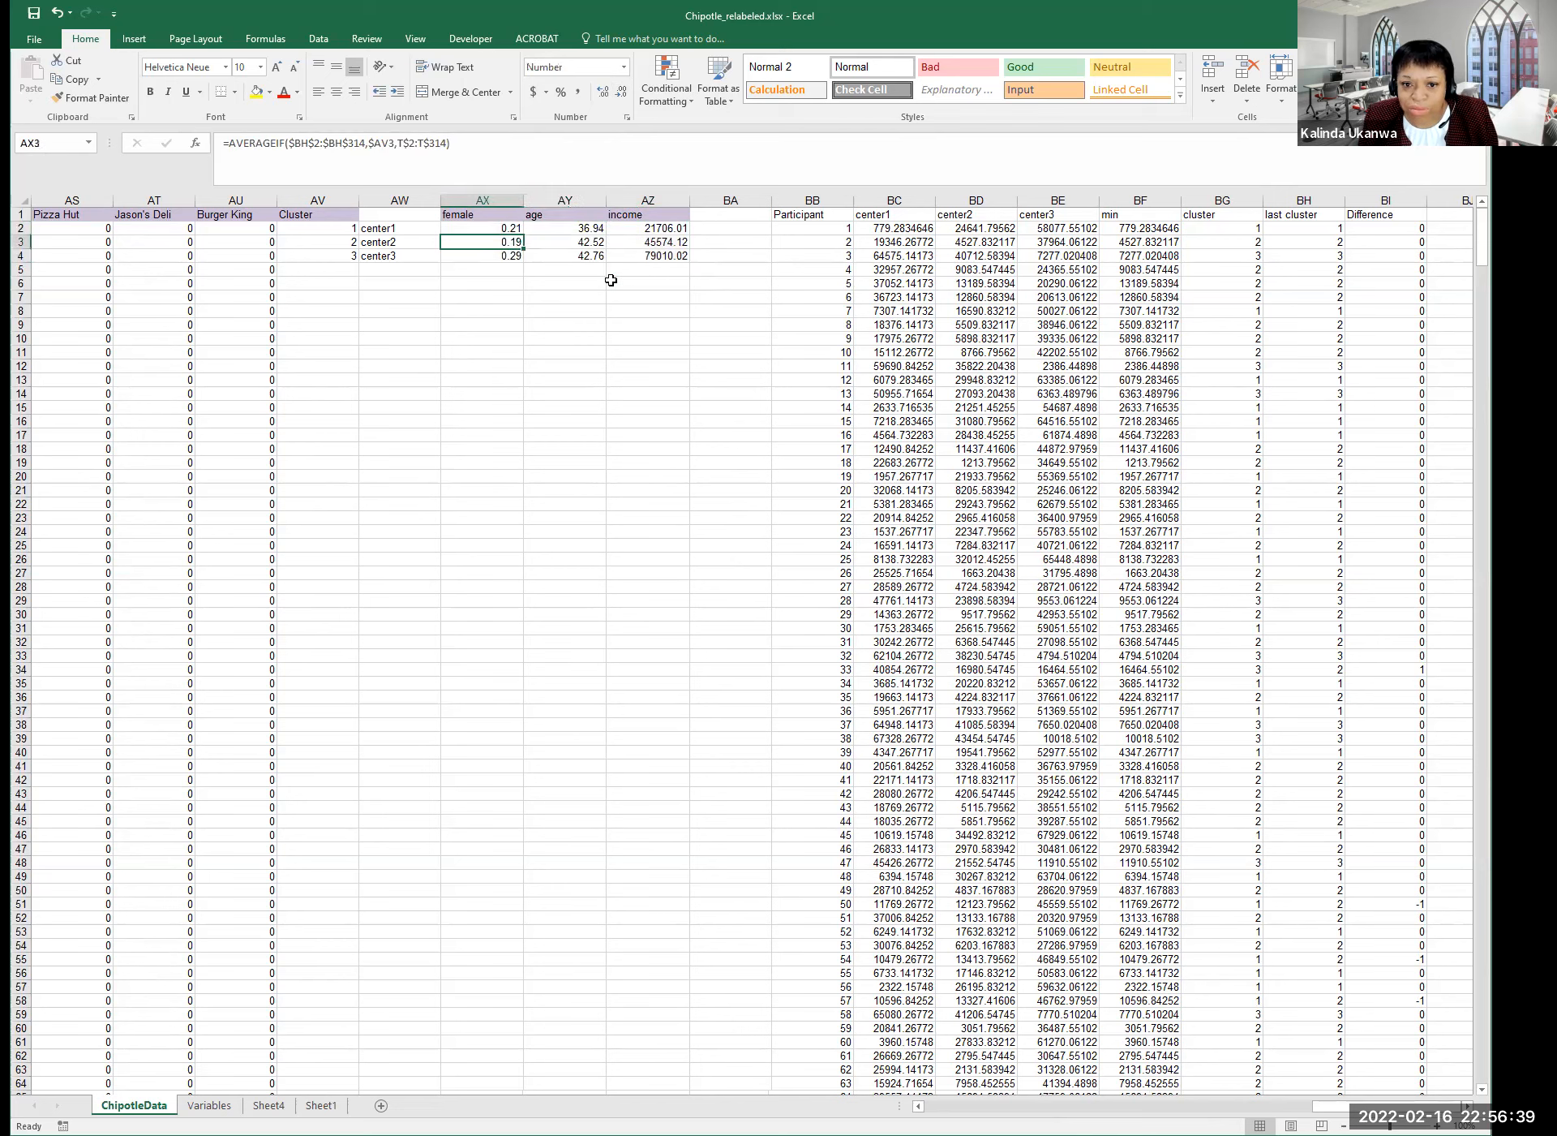
click(565, 226)
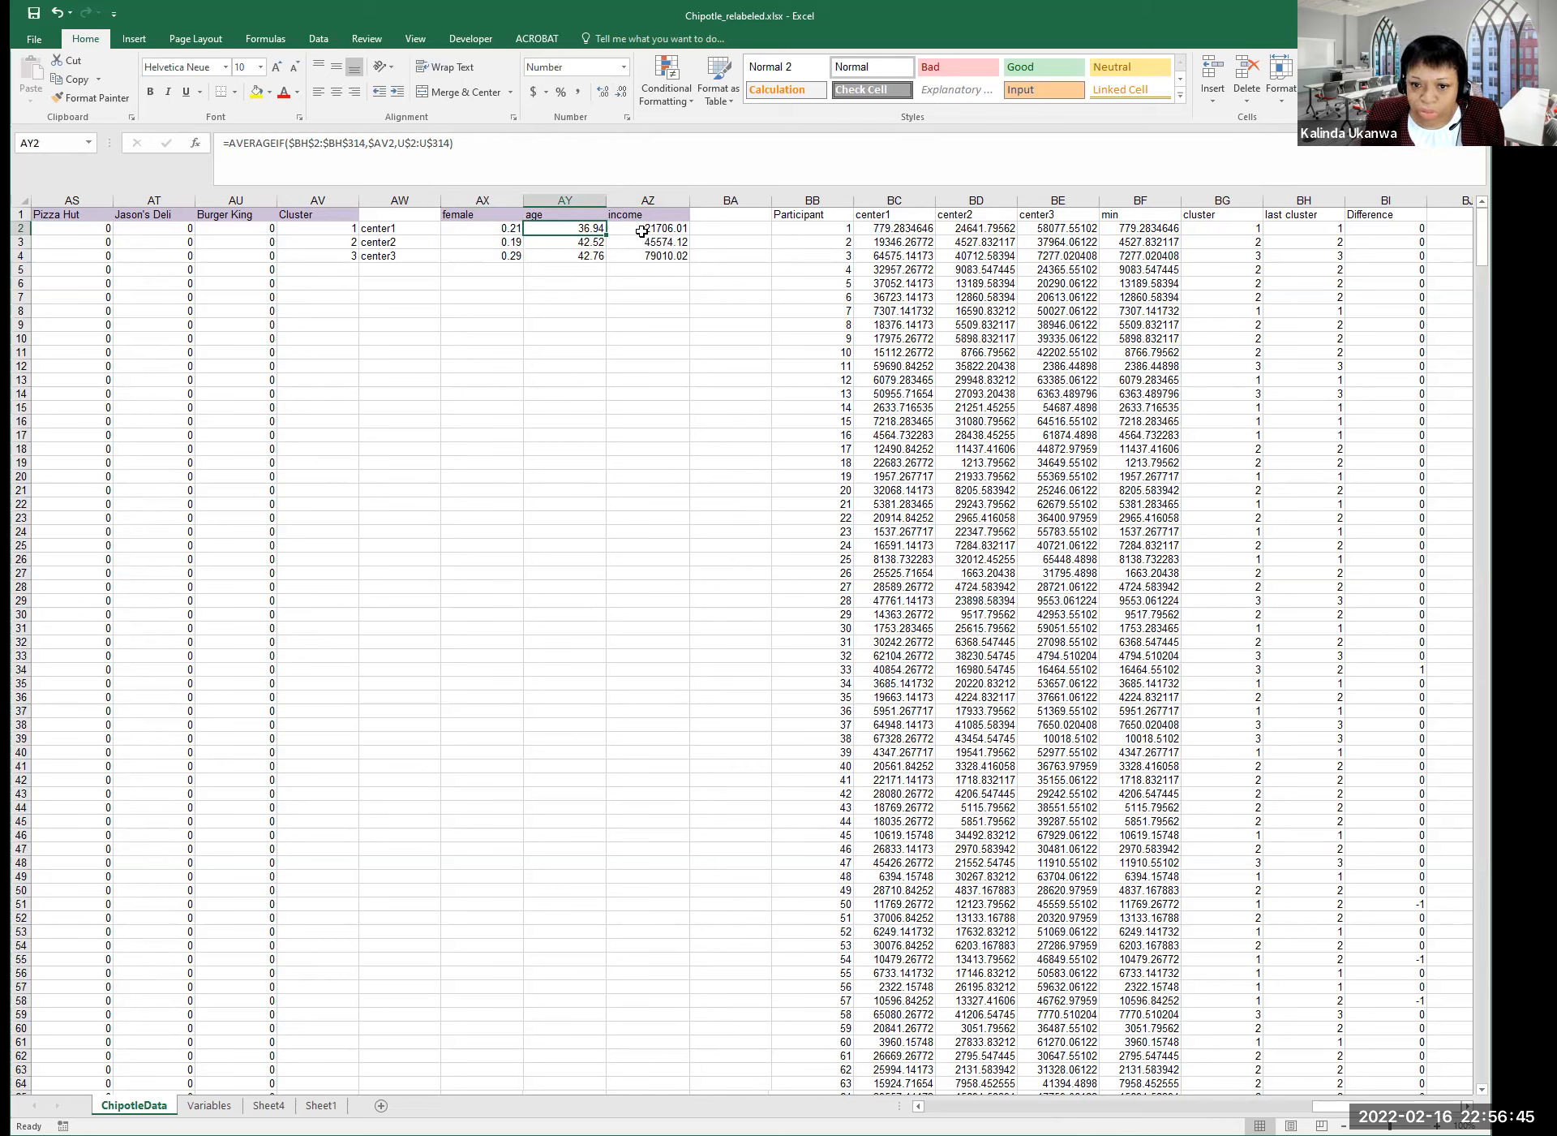
click(649, 243)
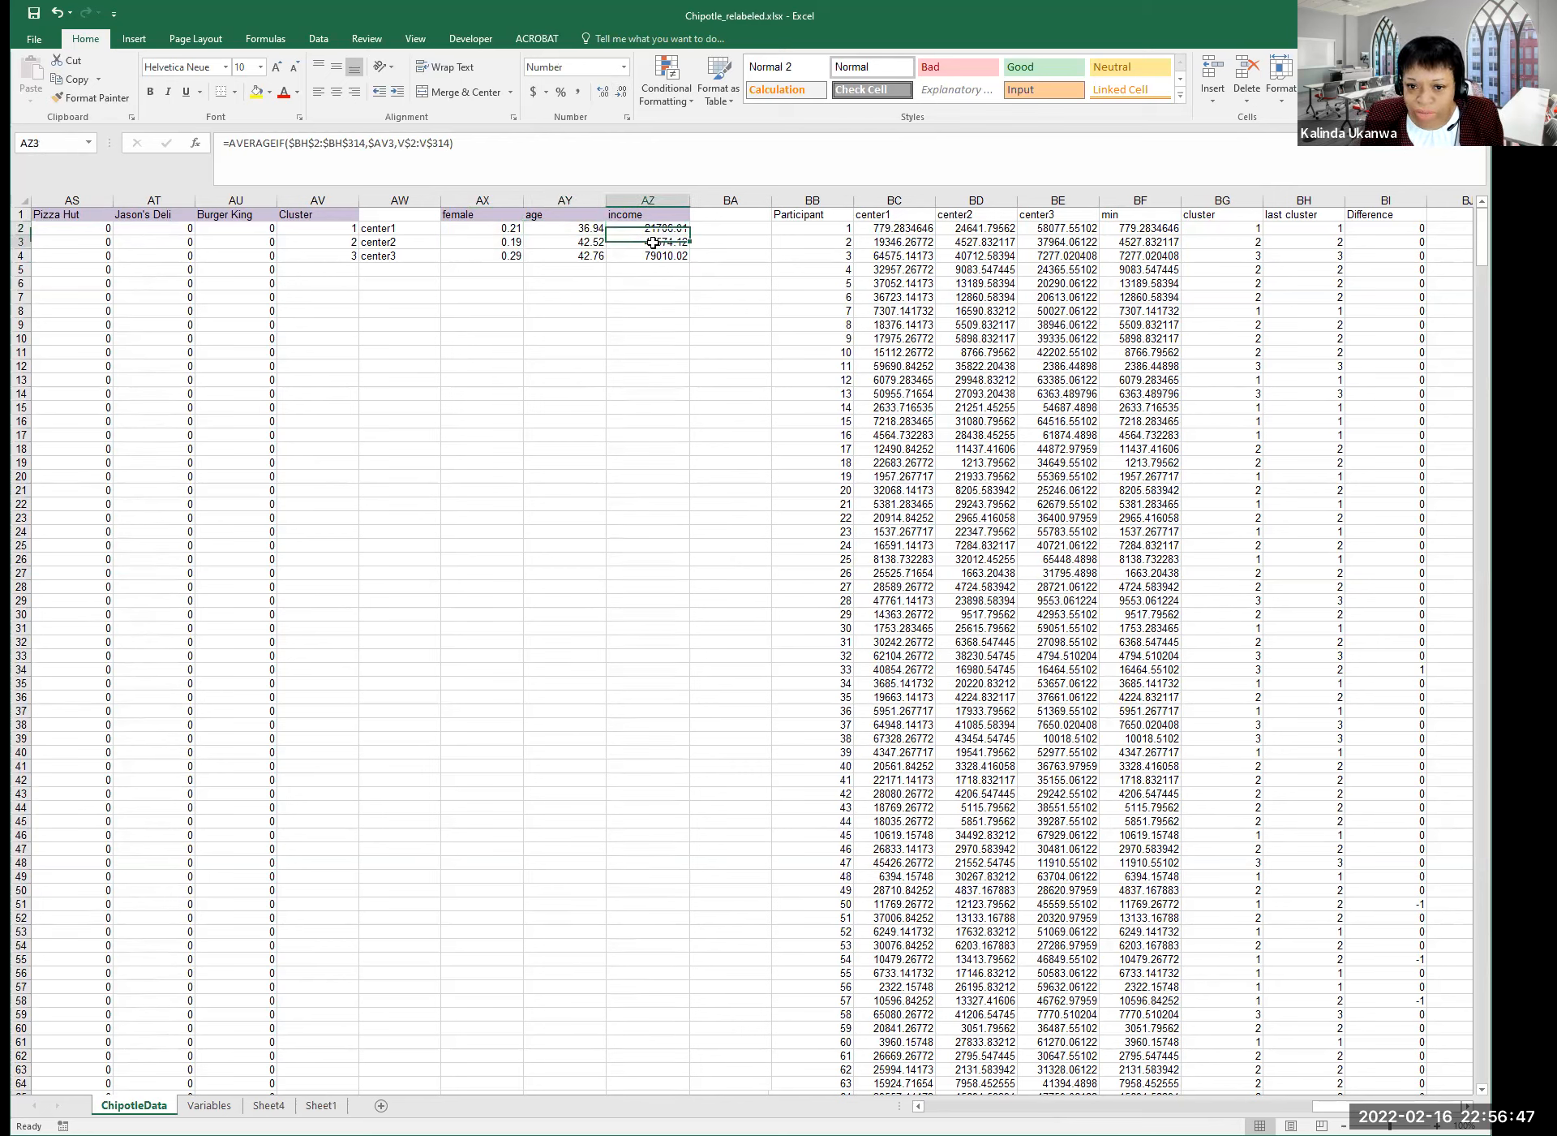
click(485, 243)
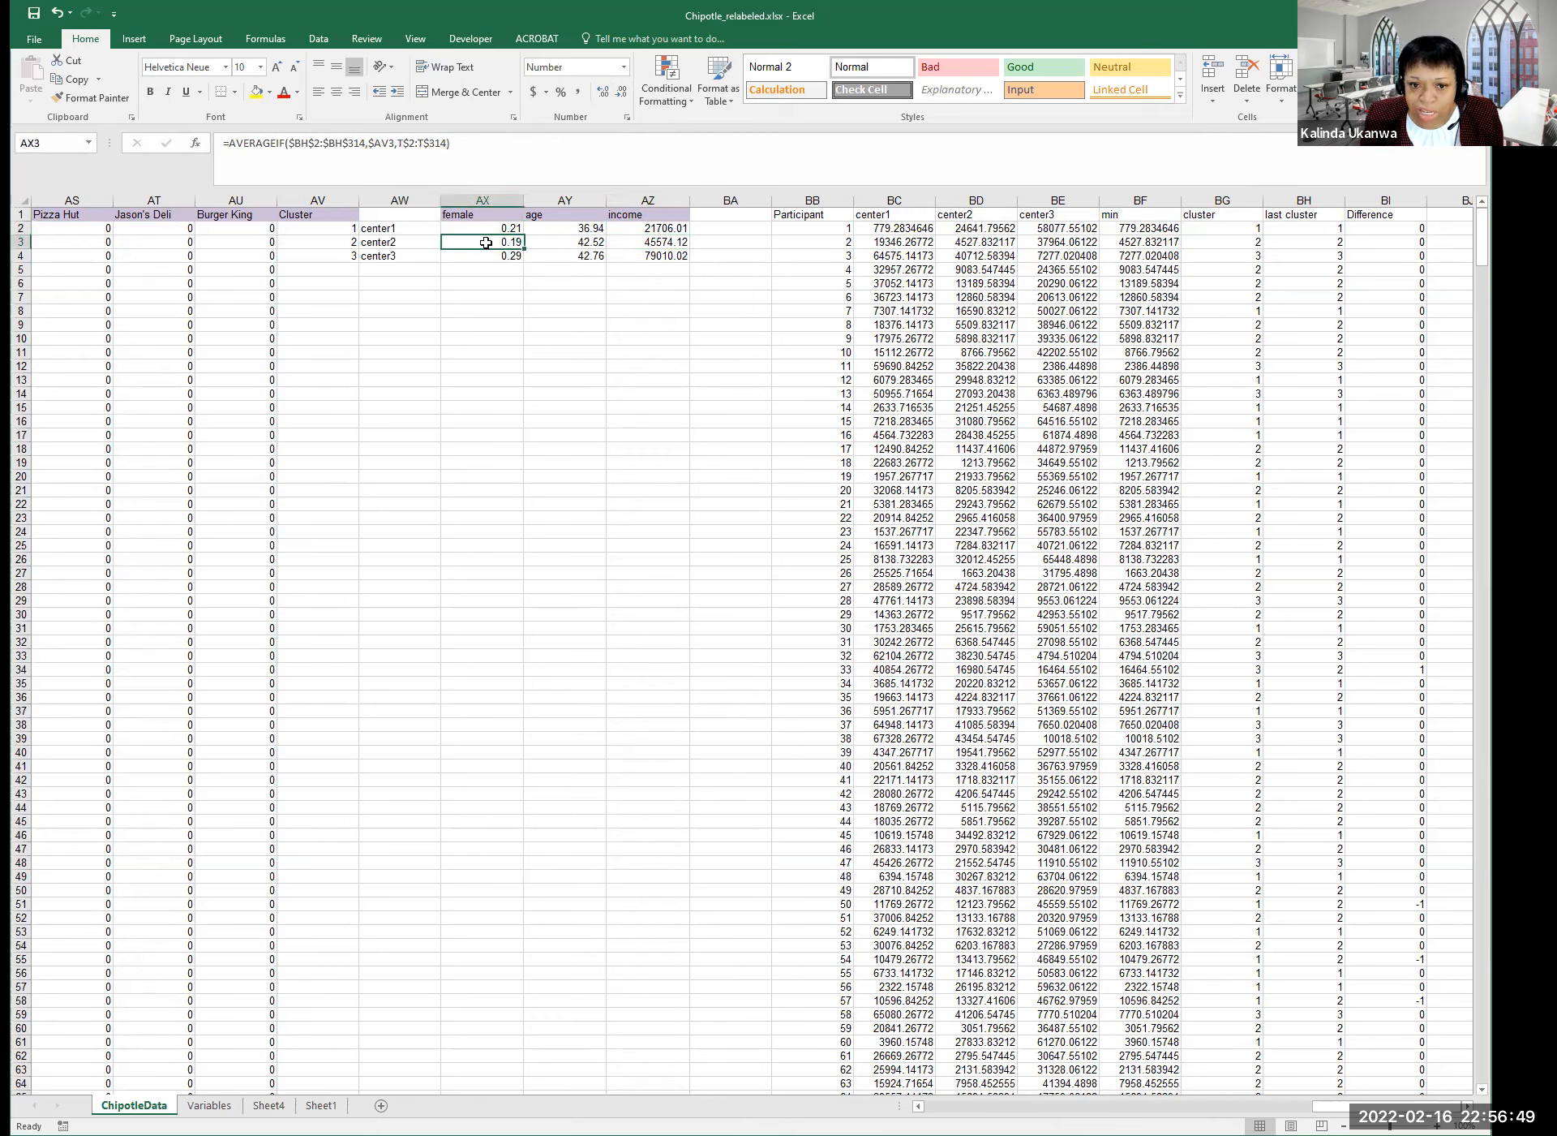
click(506, 258)
click(629, 258)
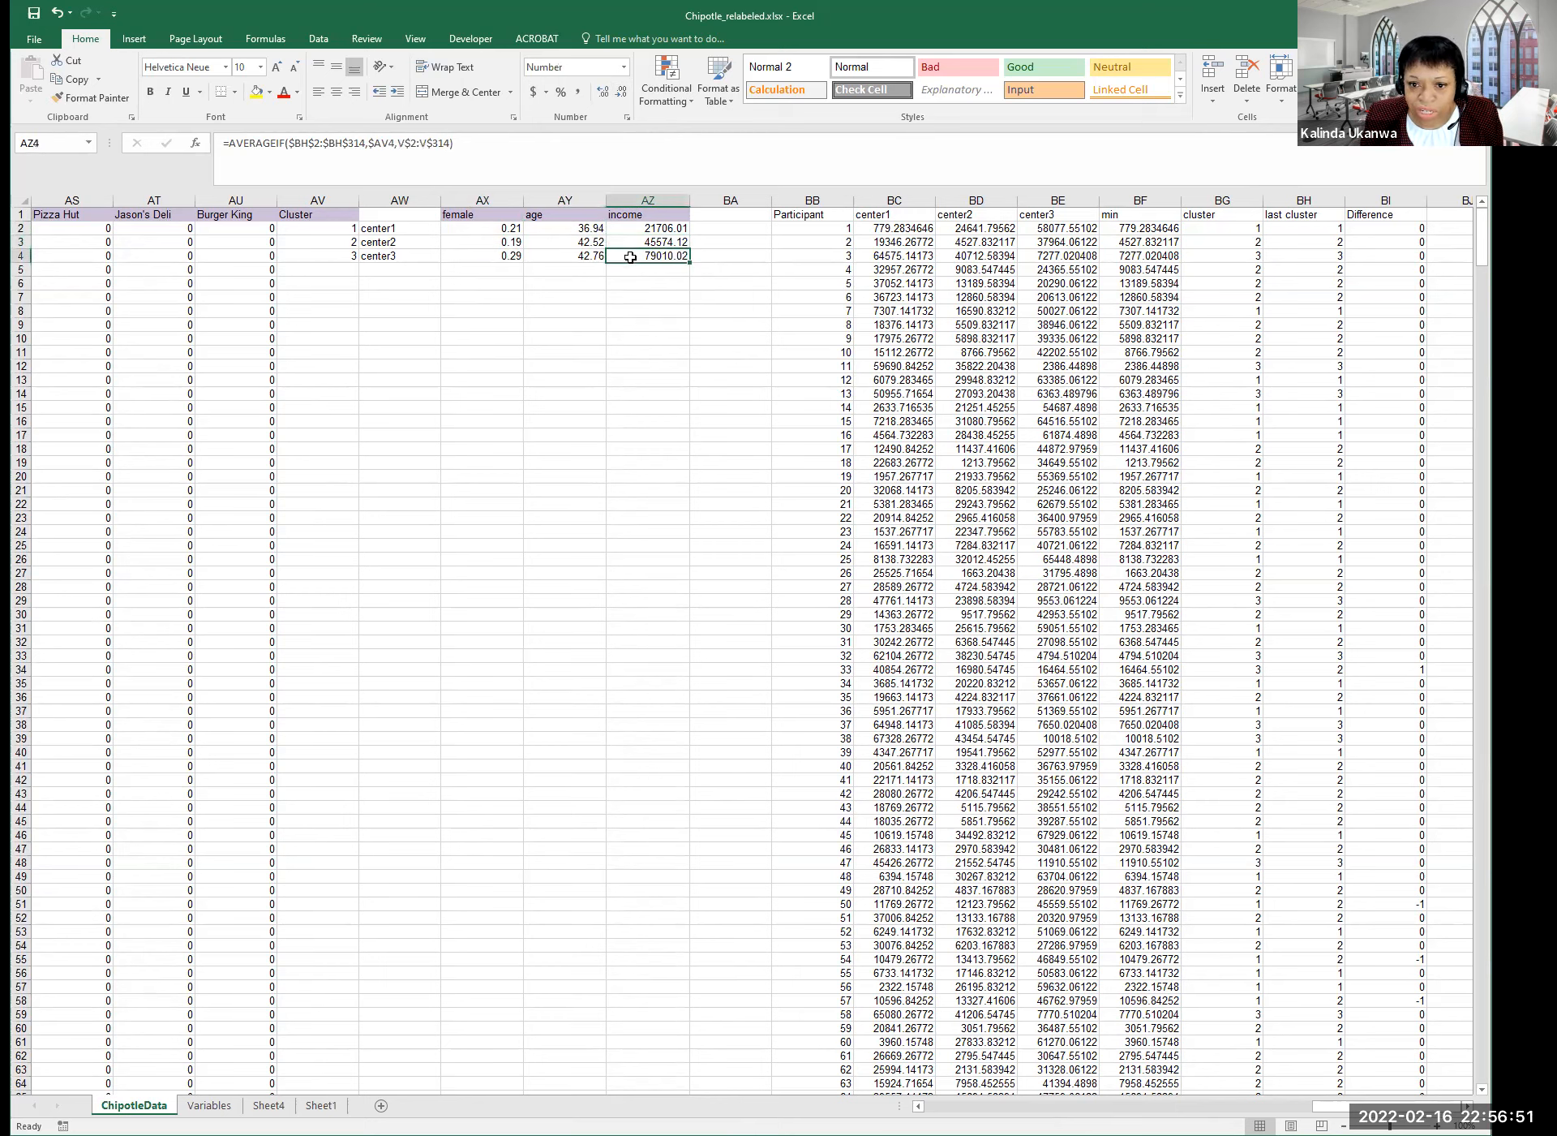
click(625, 321)
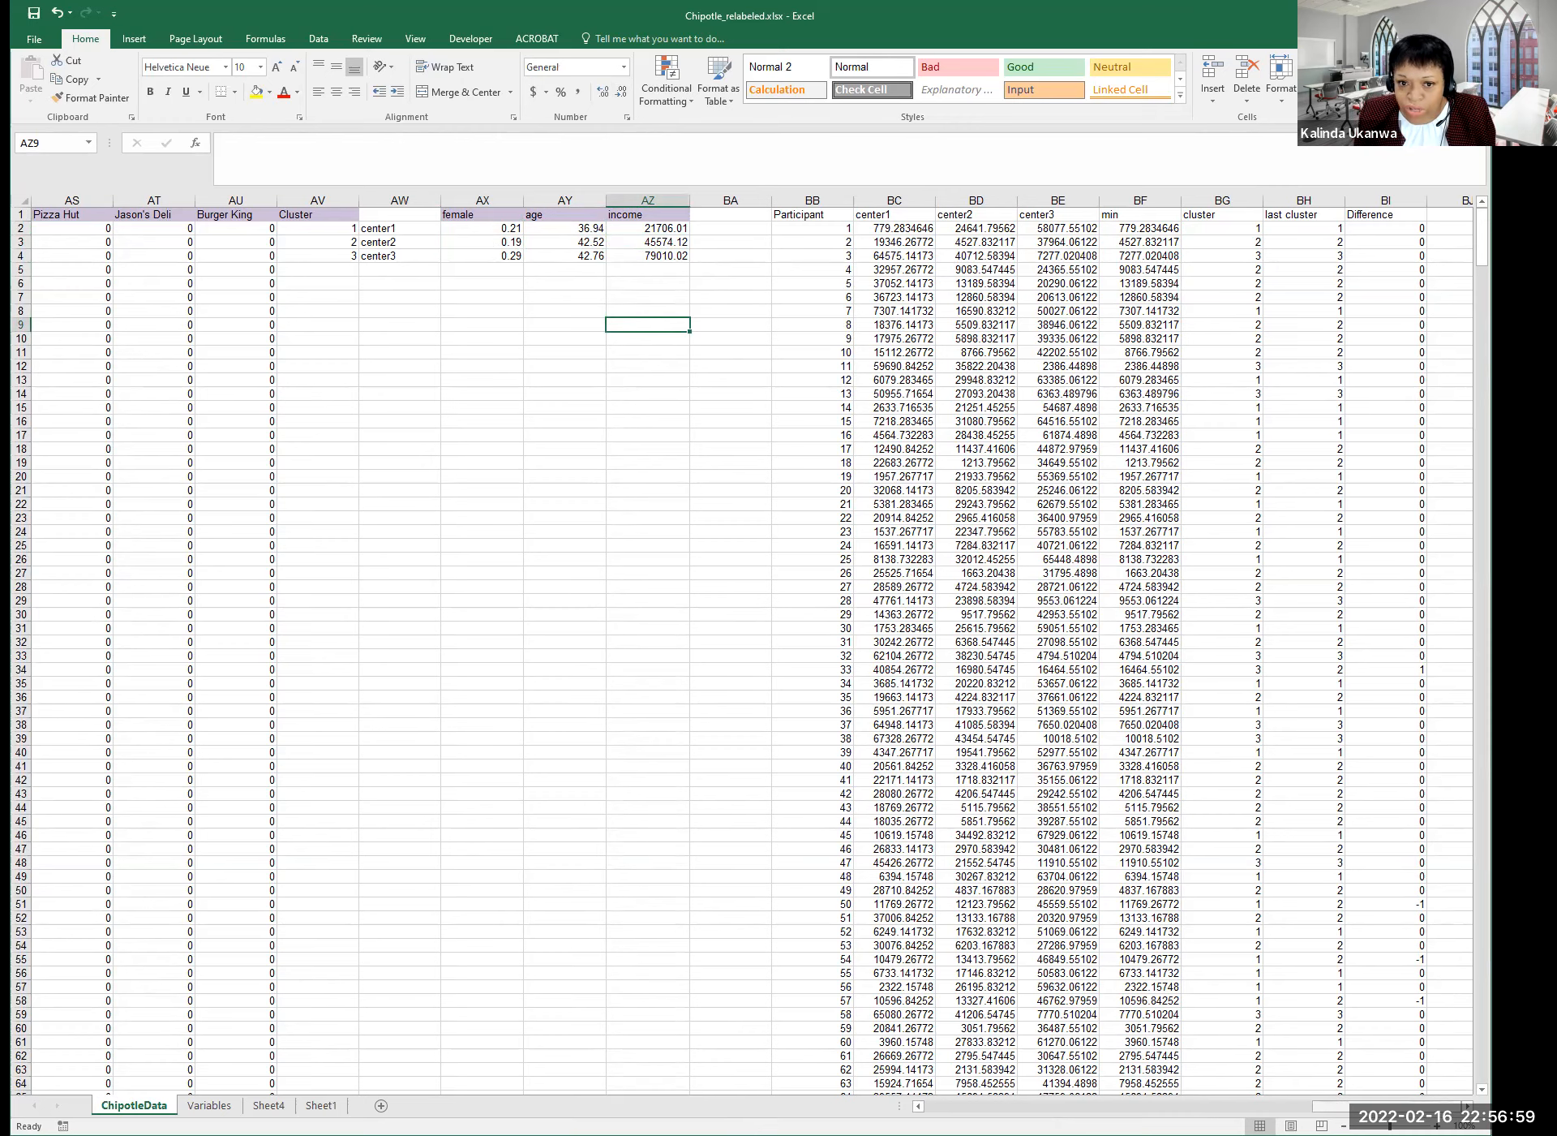
scroll(925, 273, right, 2)
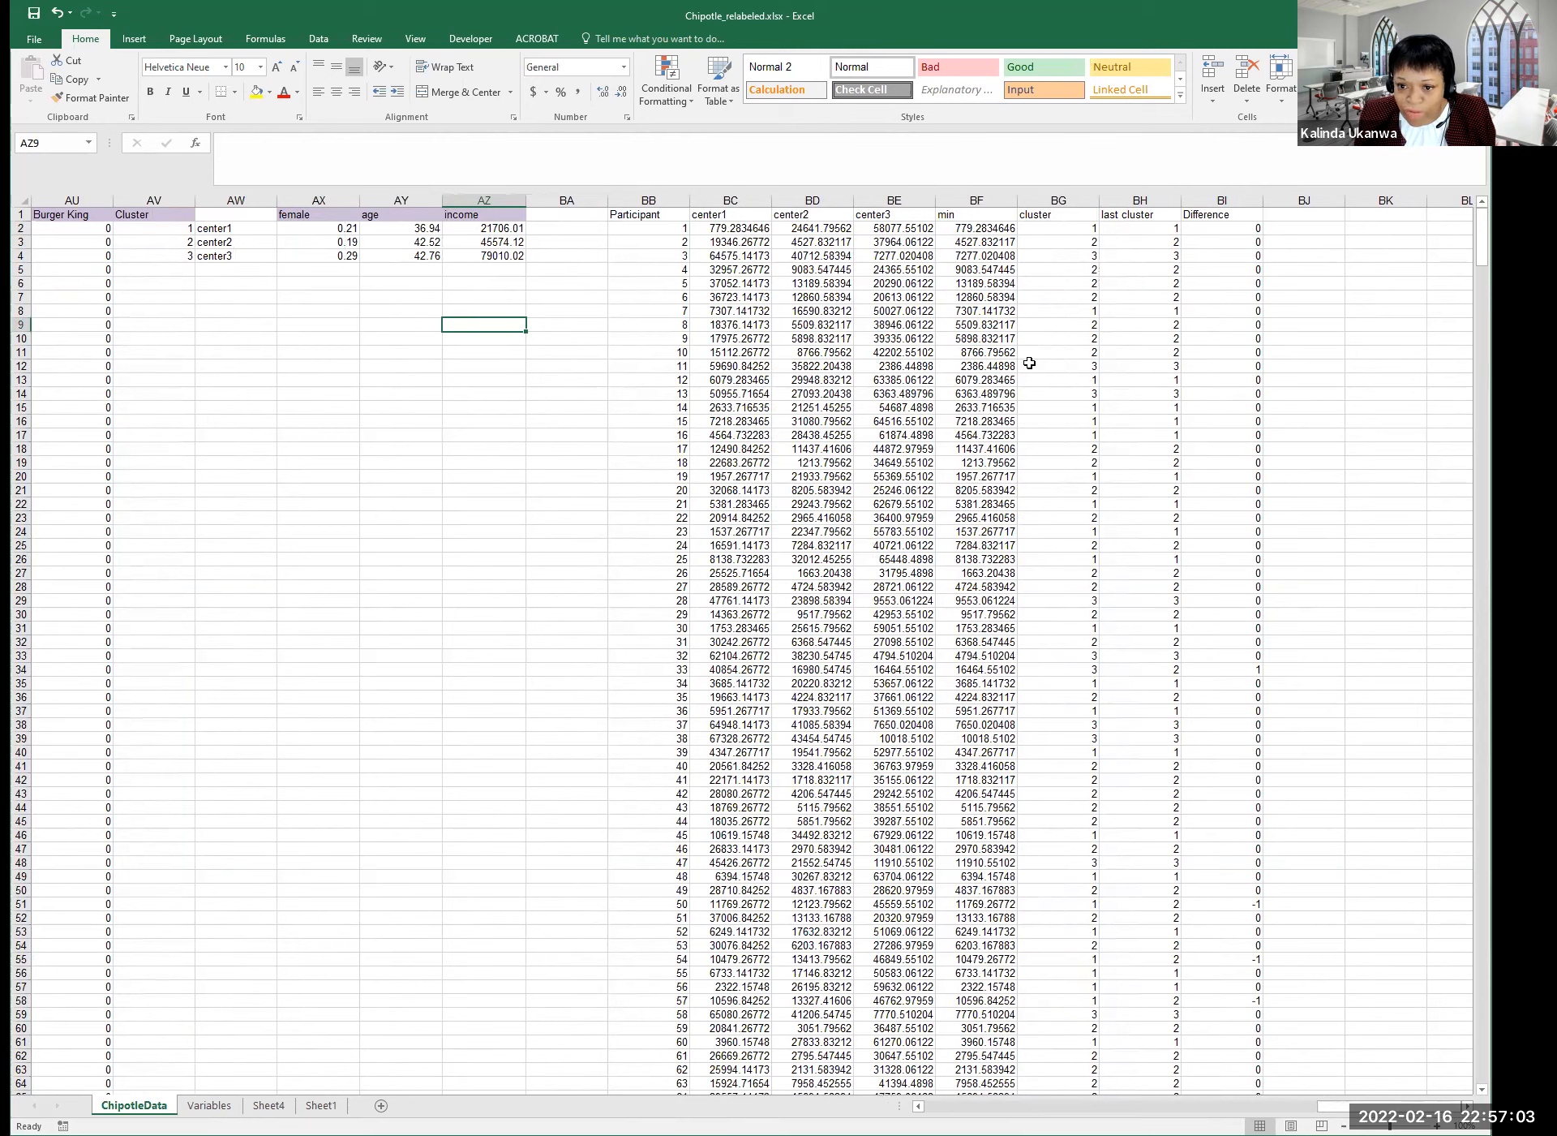
click(1081, 353)
click(1054, 254)
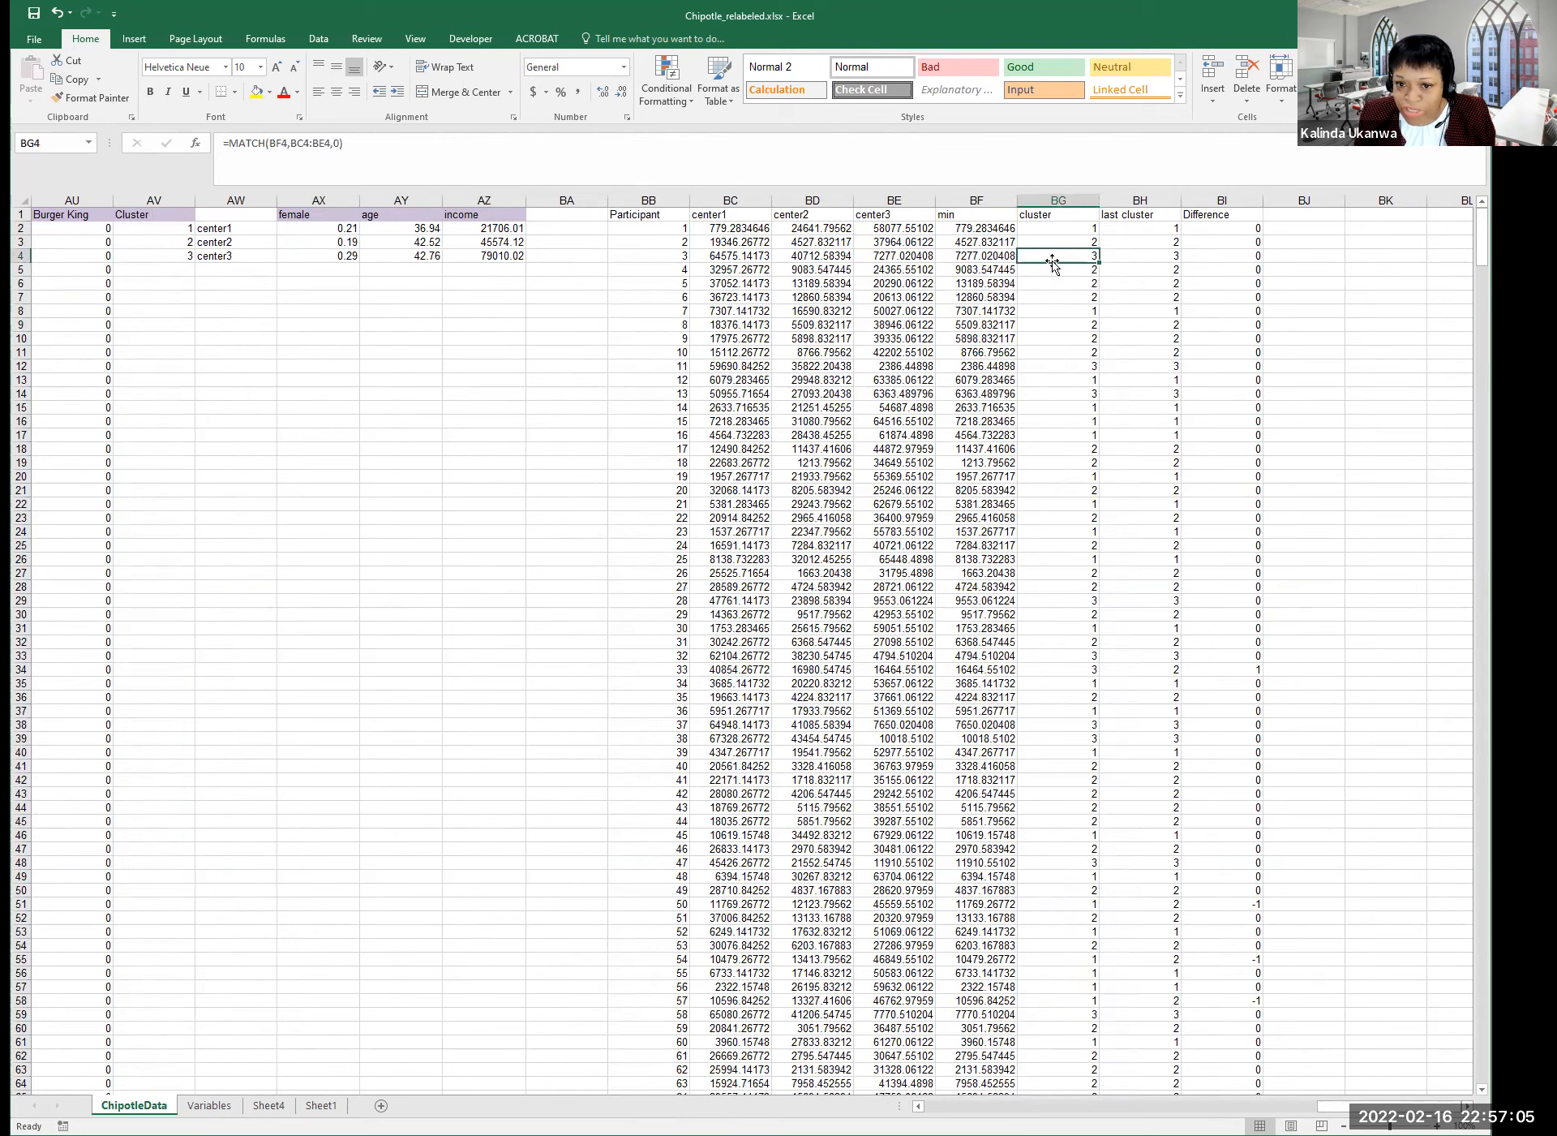
click(1068, 227)
click(1061, 288)
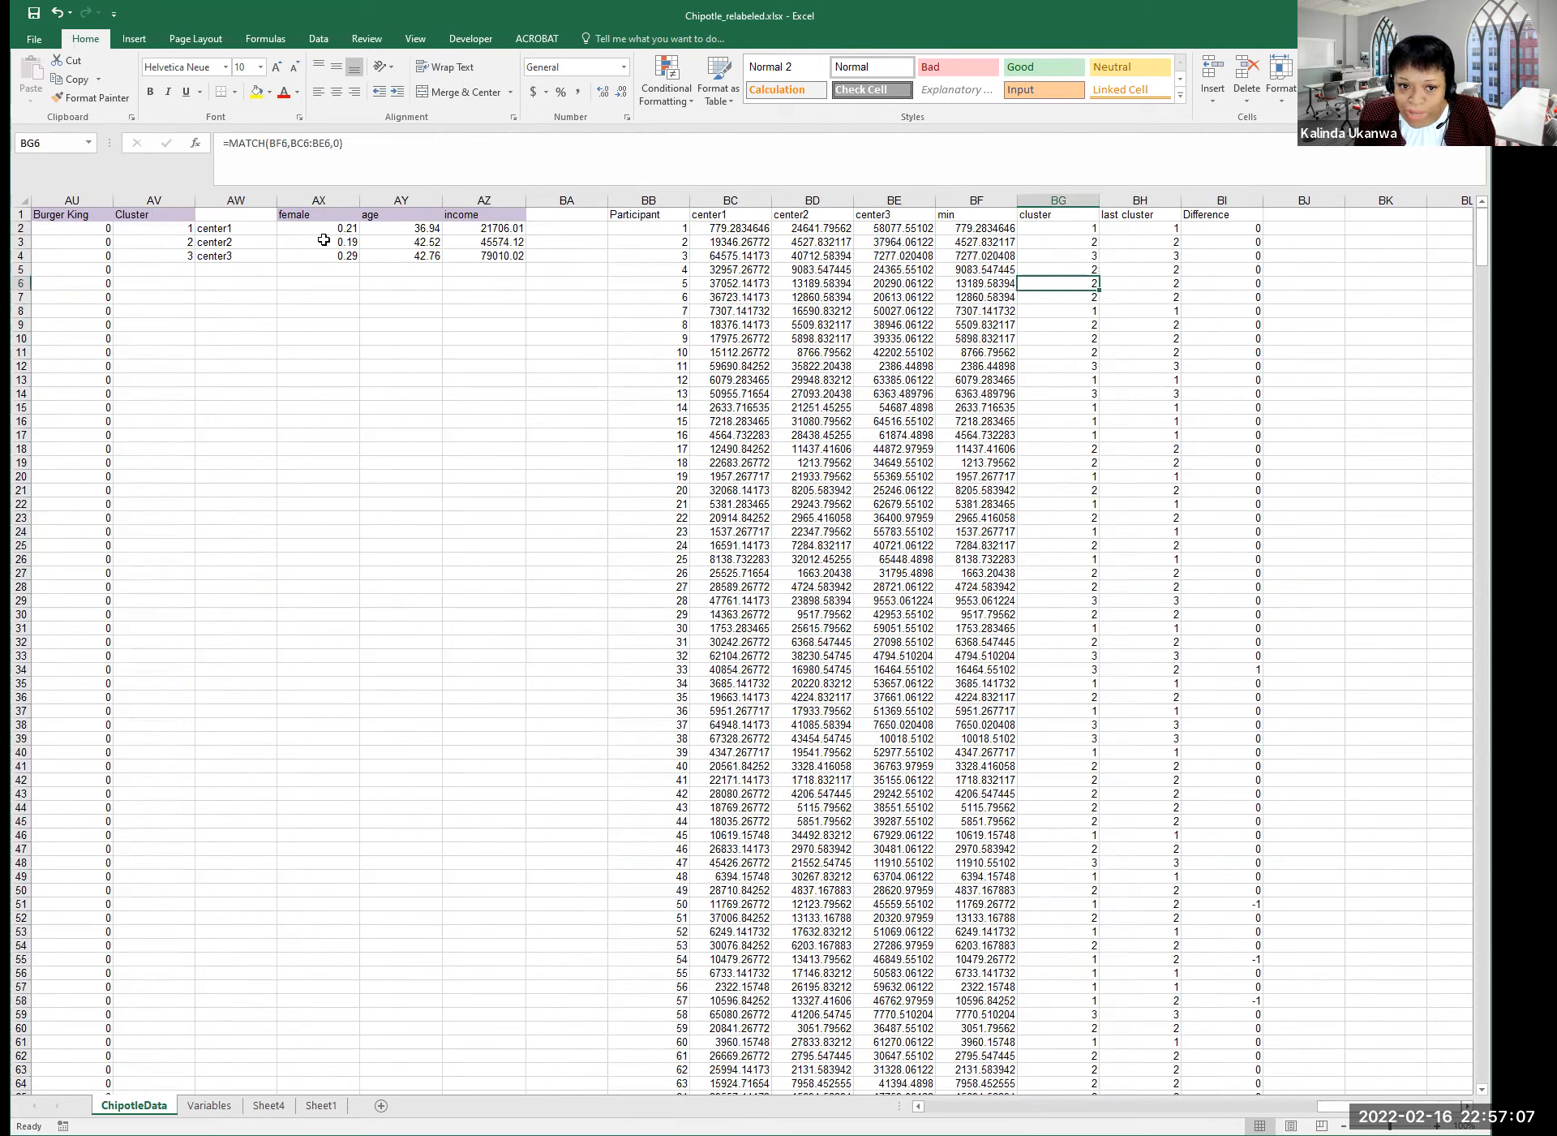
click(1193, 218)
click(1229, 199)
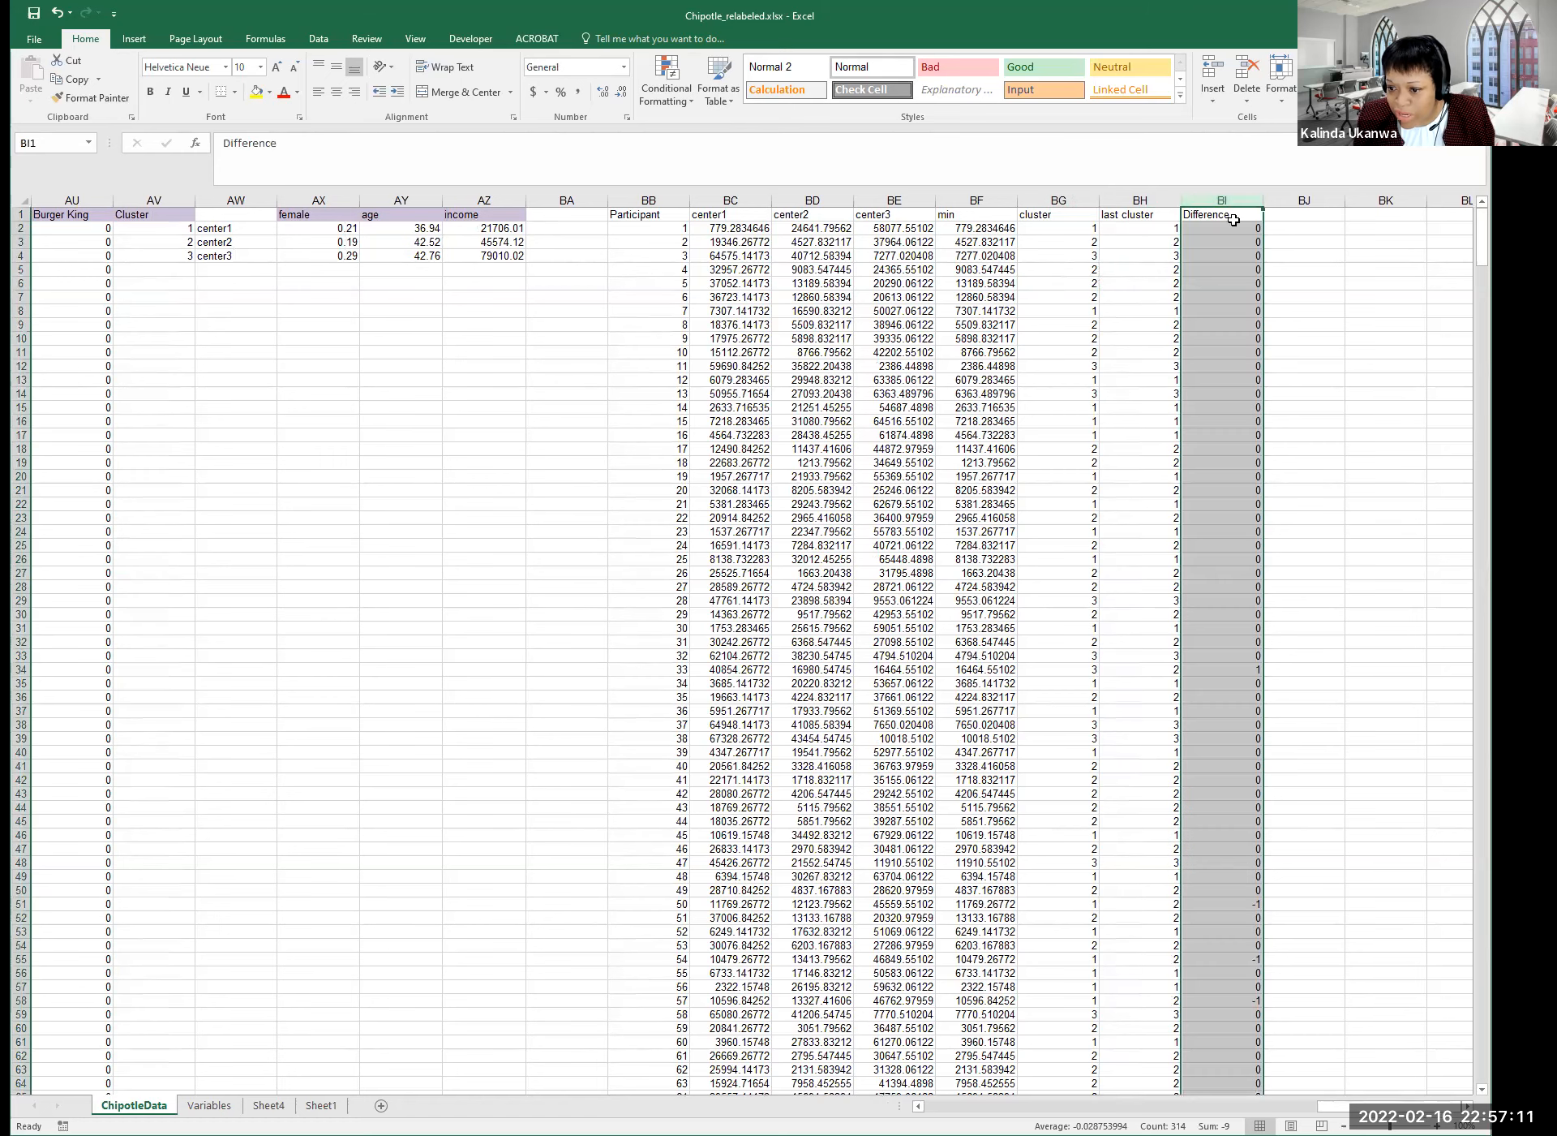
click(1221, 640)
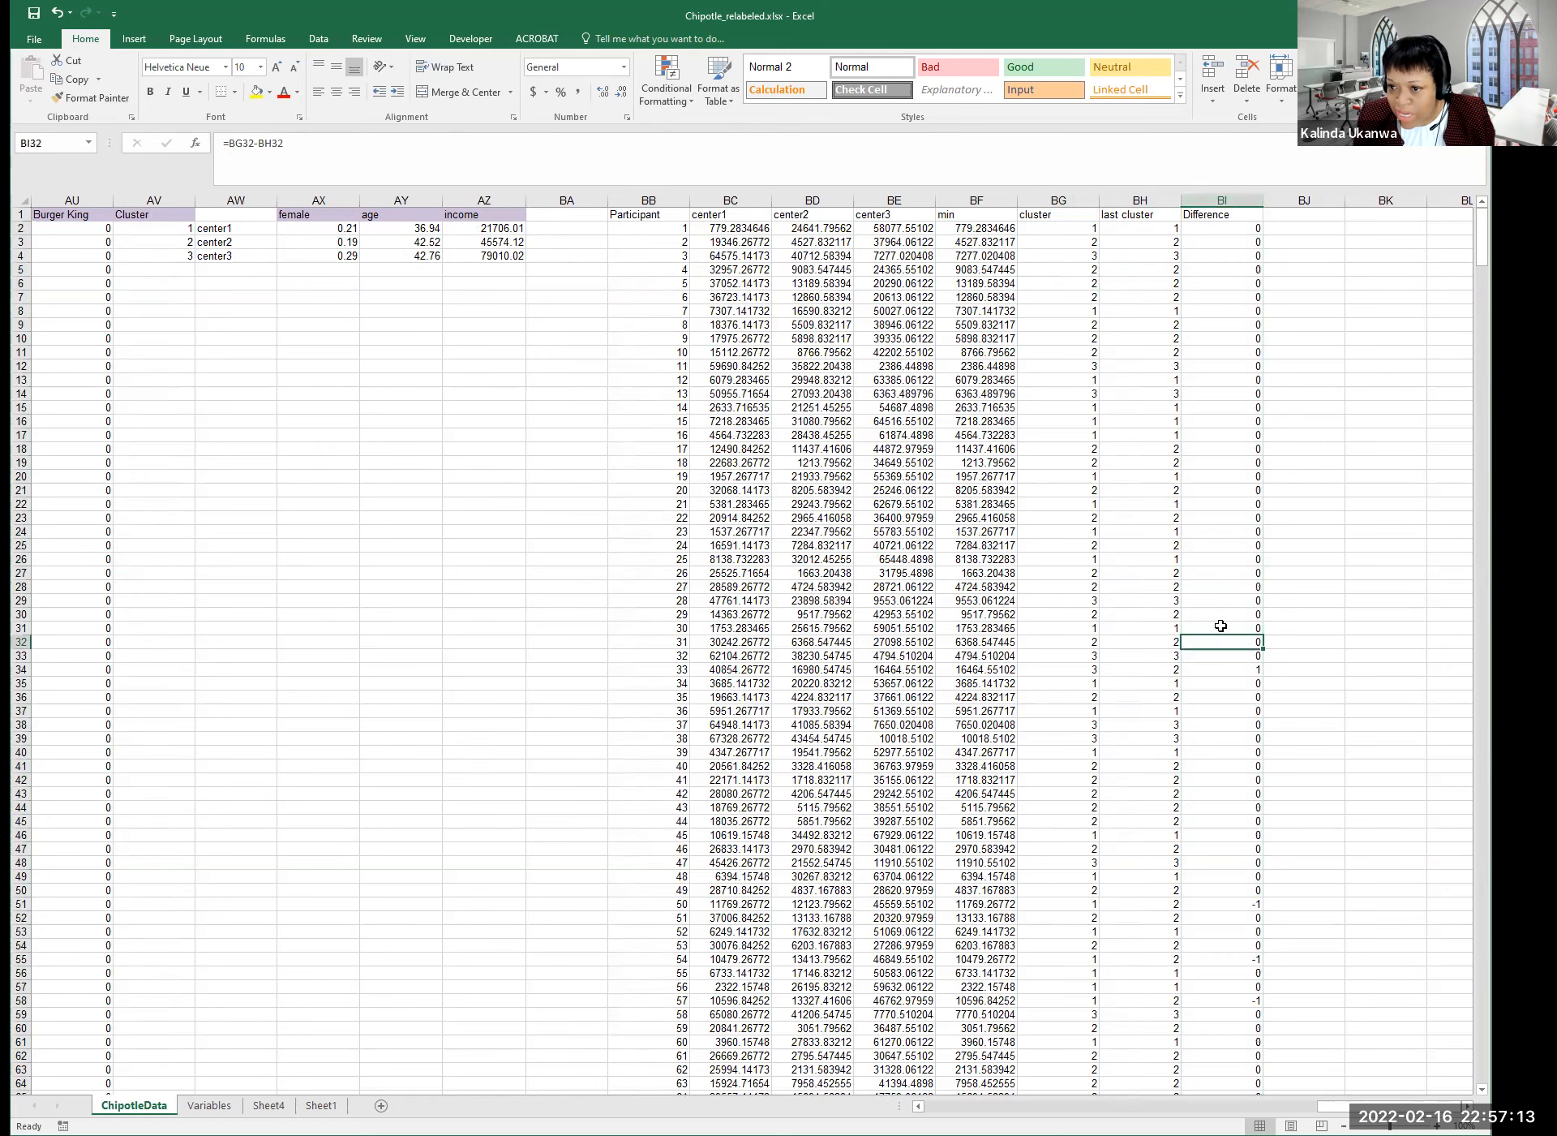
click(1224, 229)
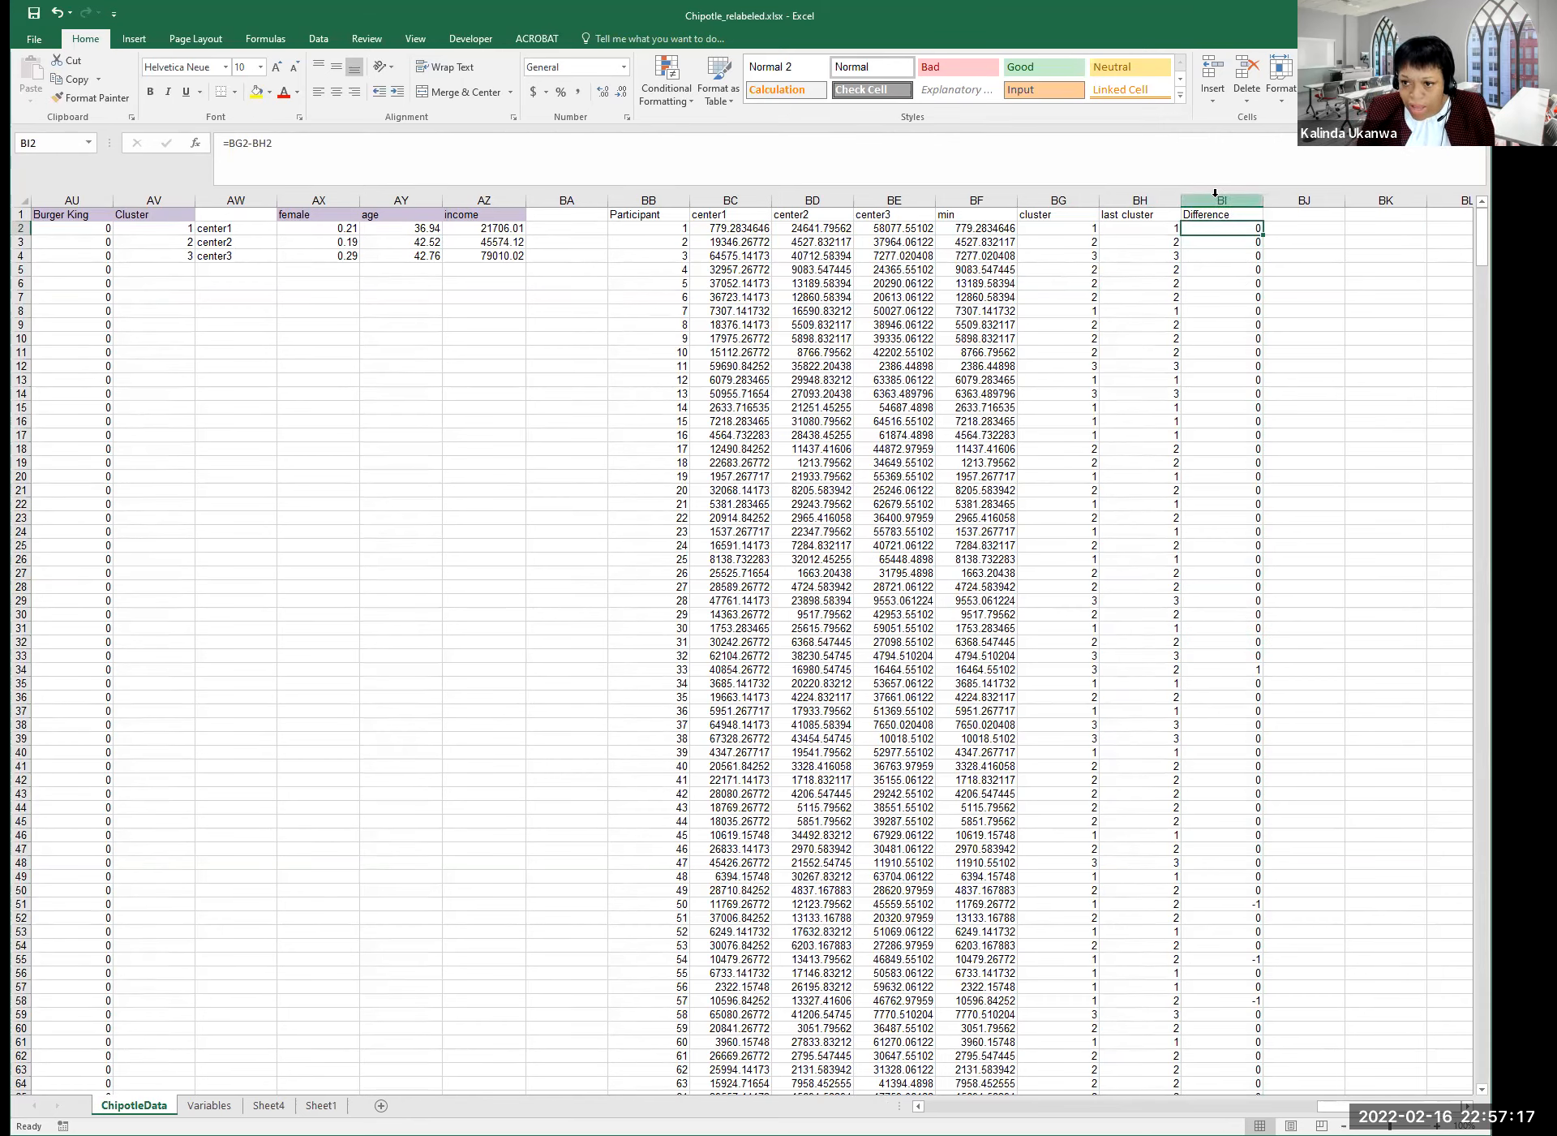
click(1215, 199)
click(1225, 264)
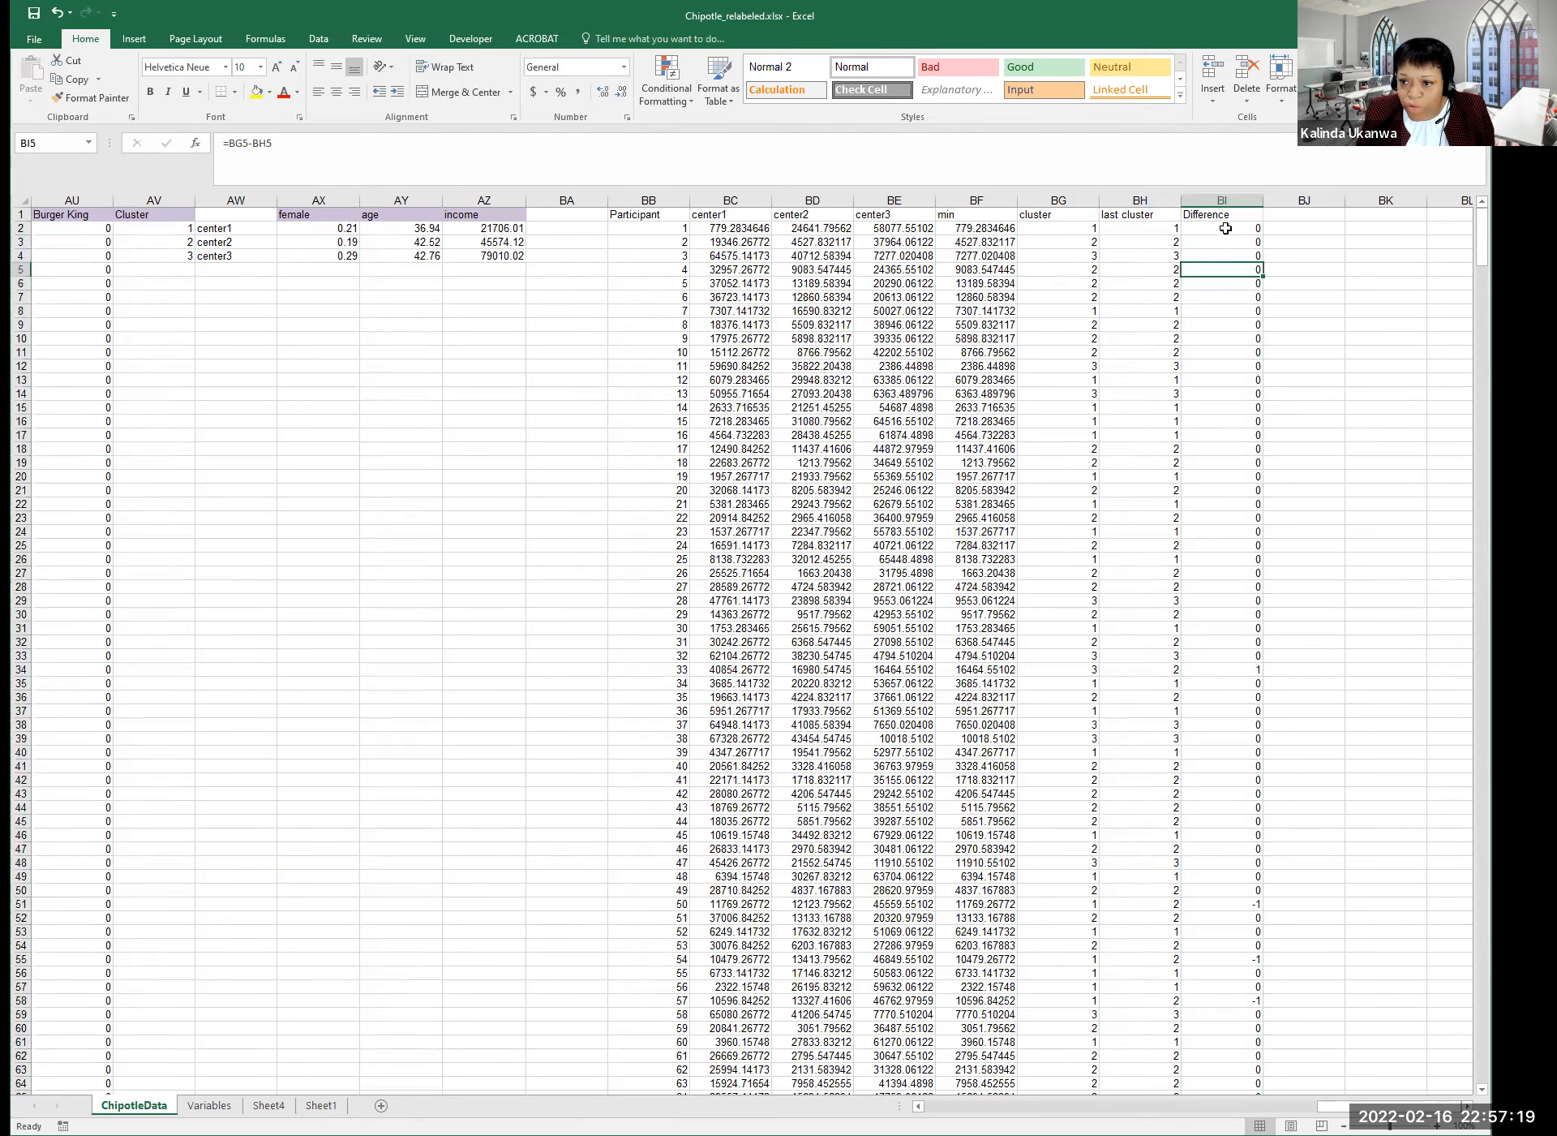
click(1224, 198)
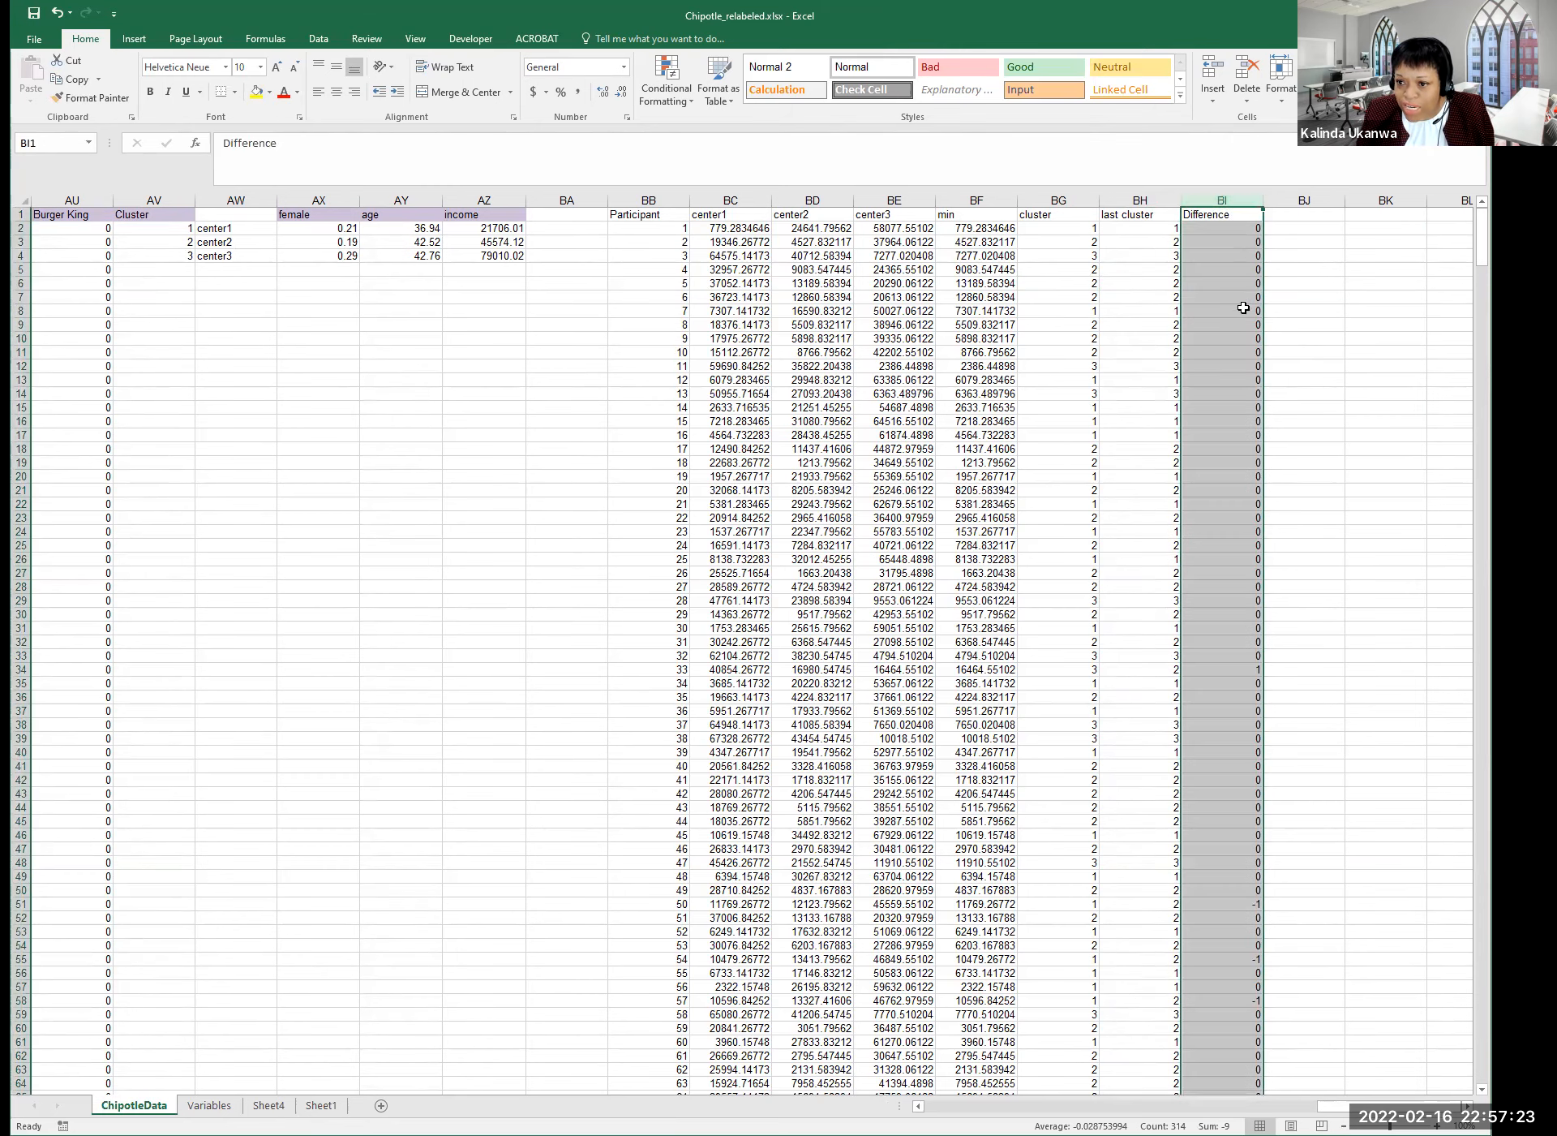
click(1241, 336)
click(1215, 198)
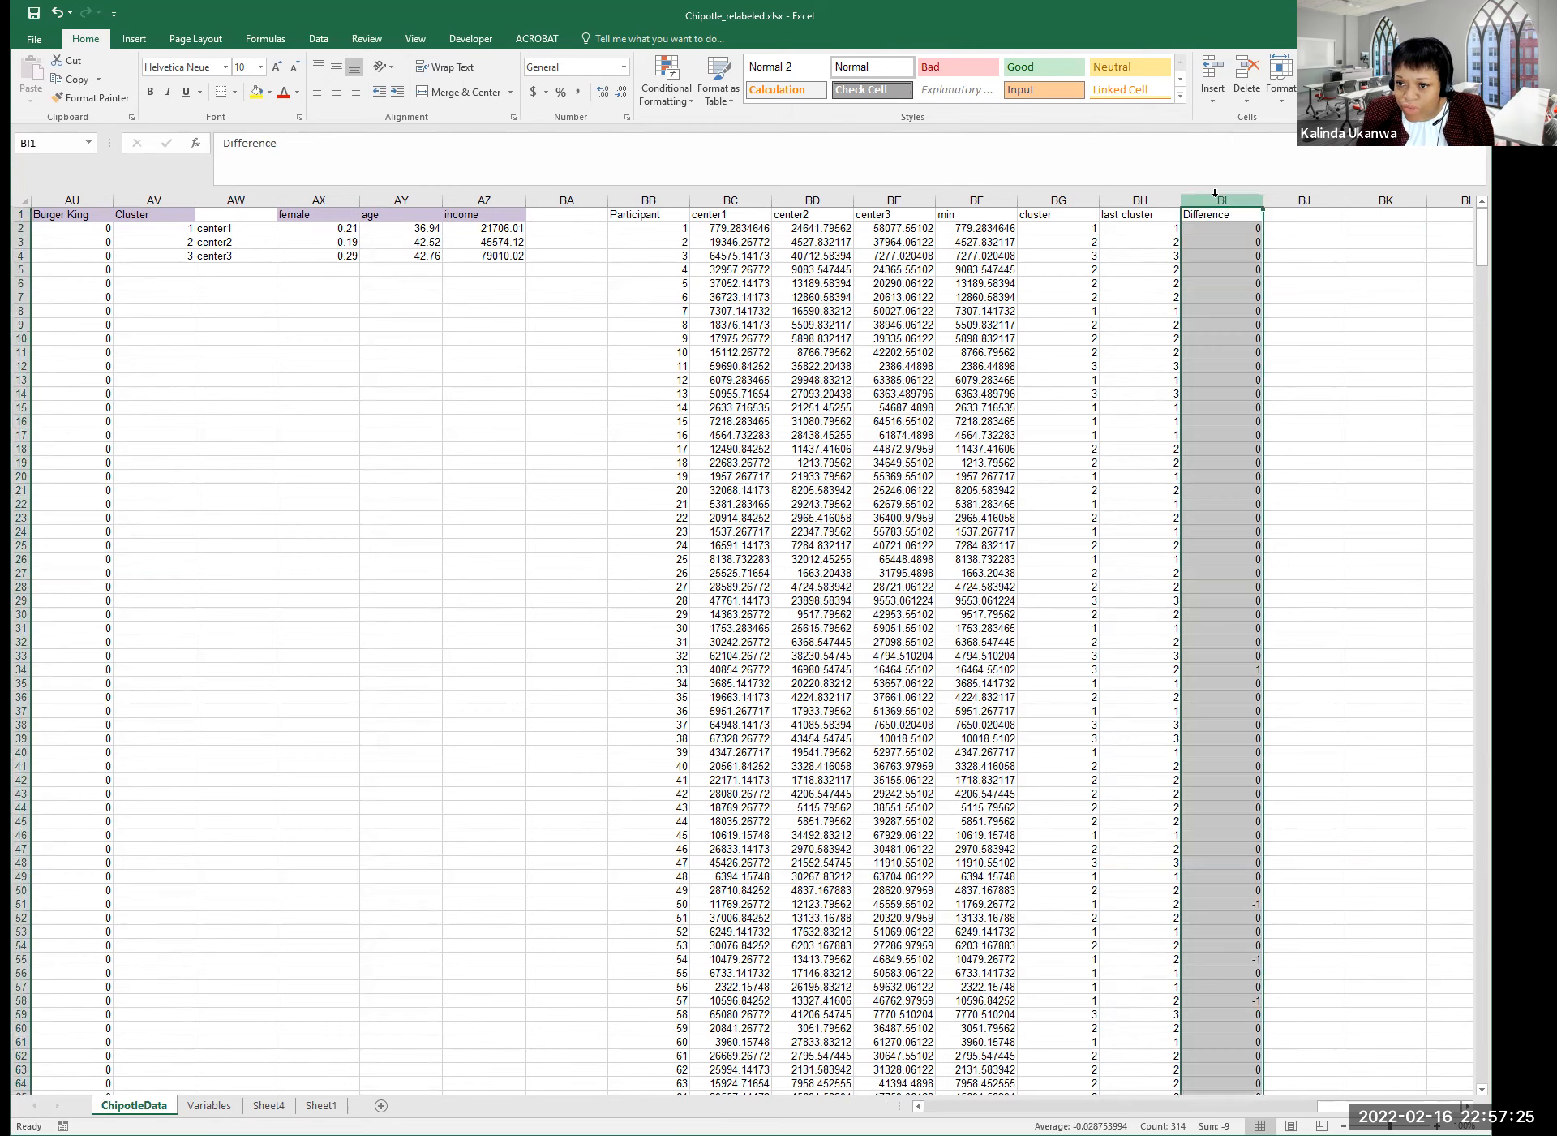
click(1207, 214)
click(1221, 228)
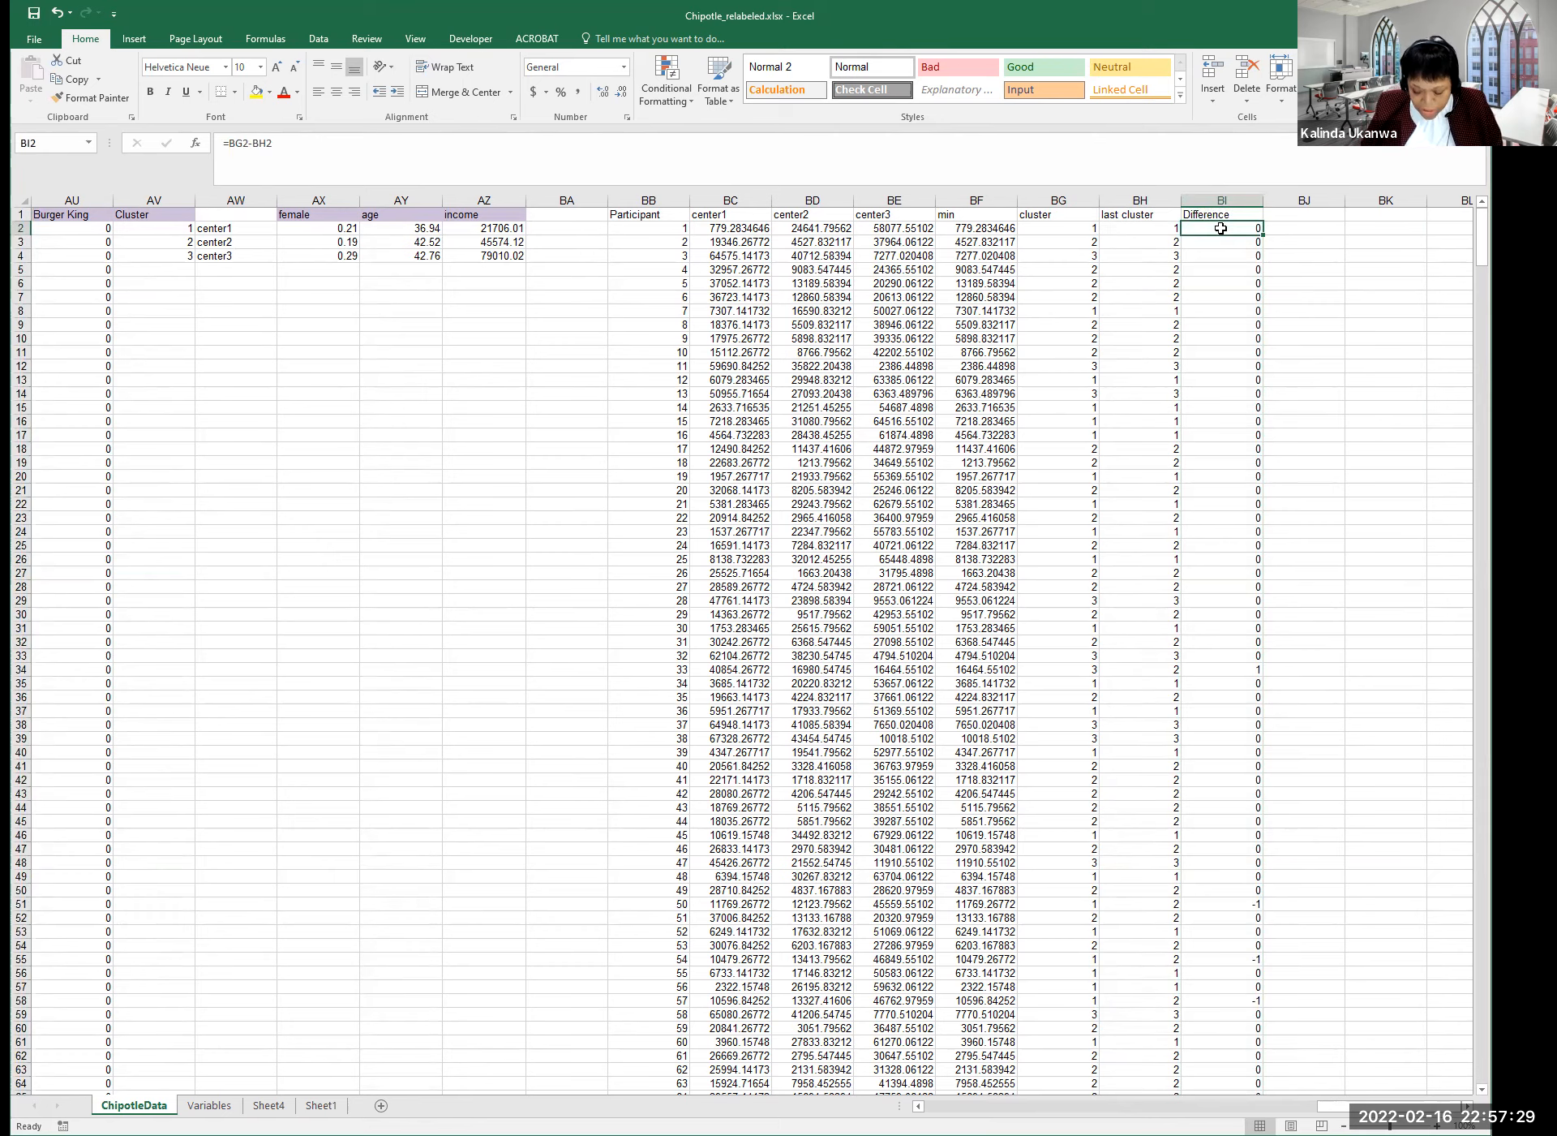
key(ctrl+shift+Down)
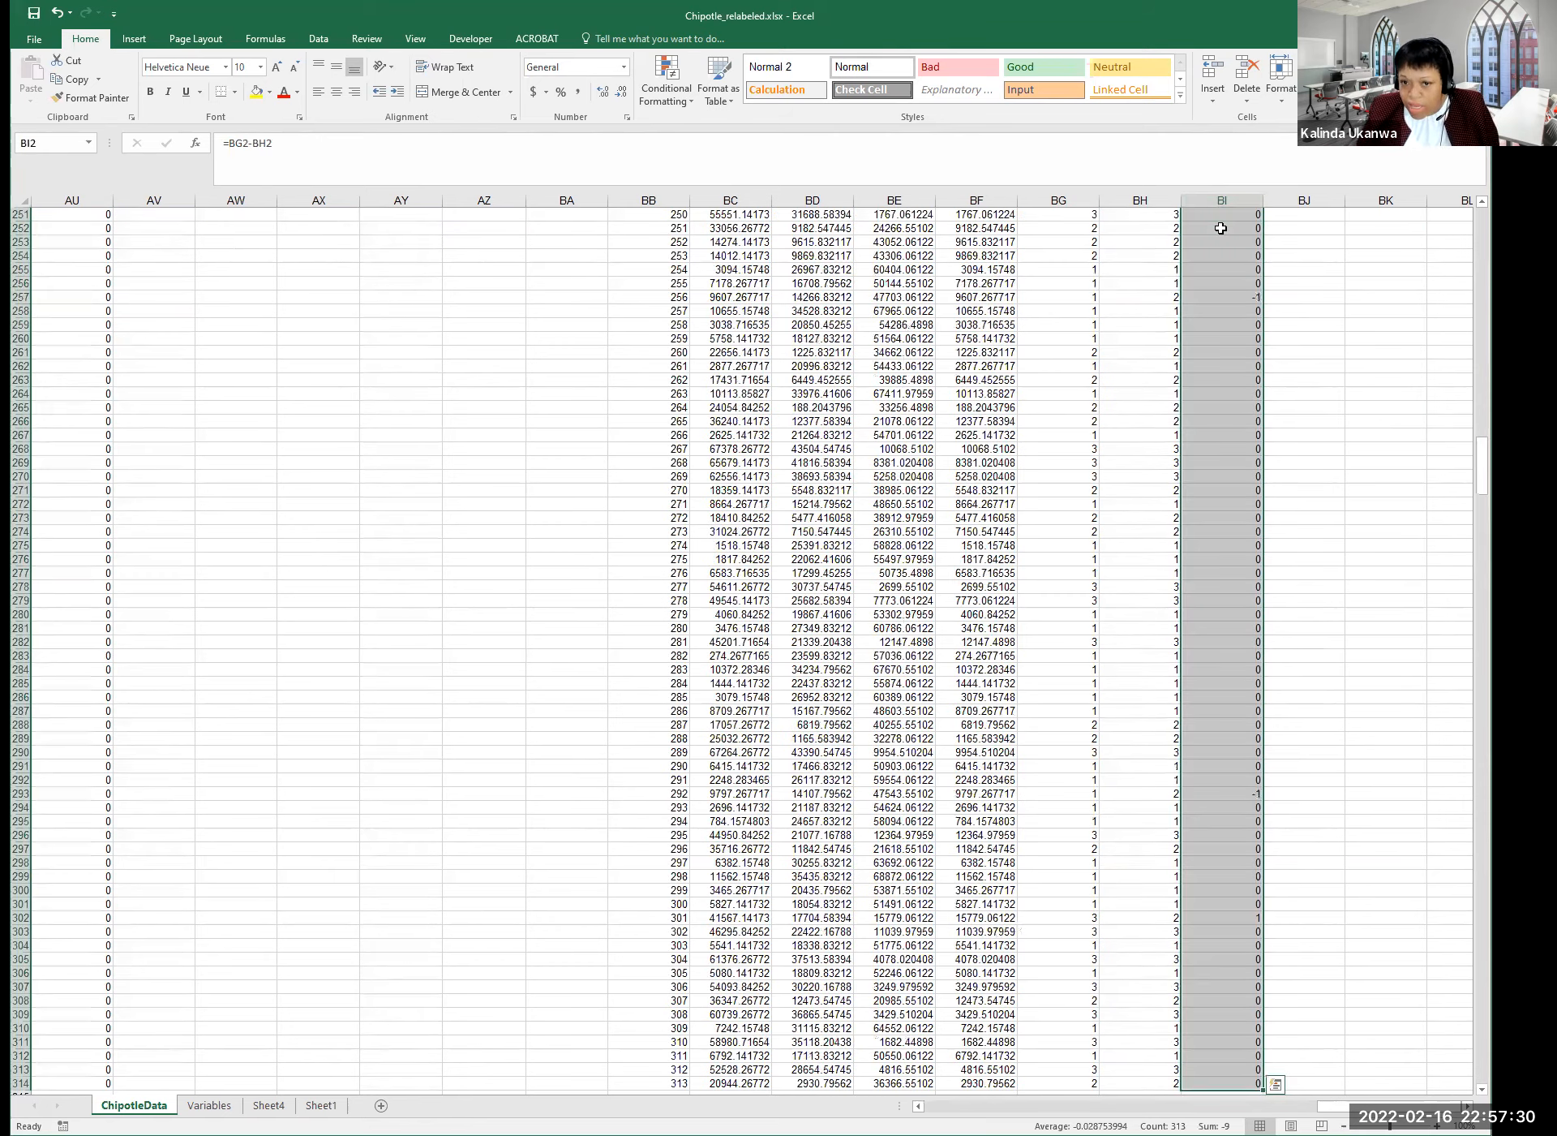
click(678, 89)
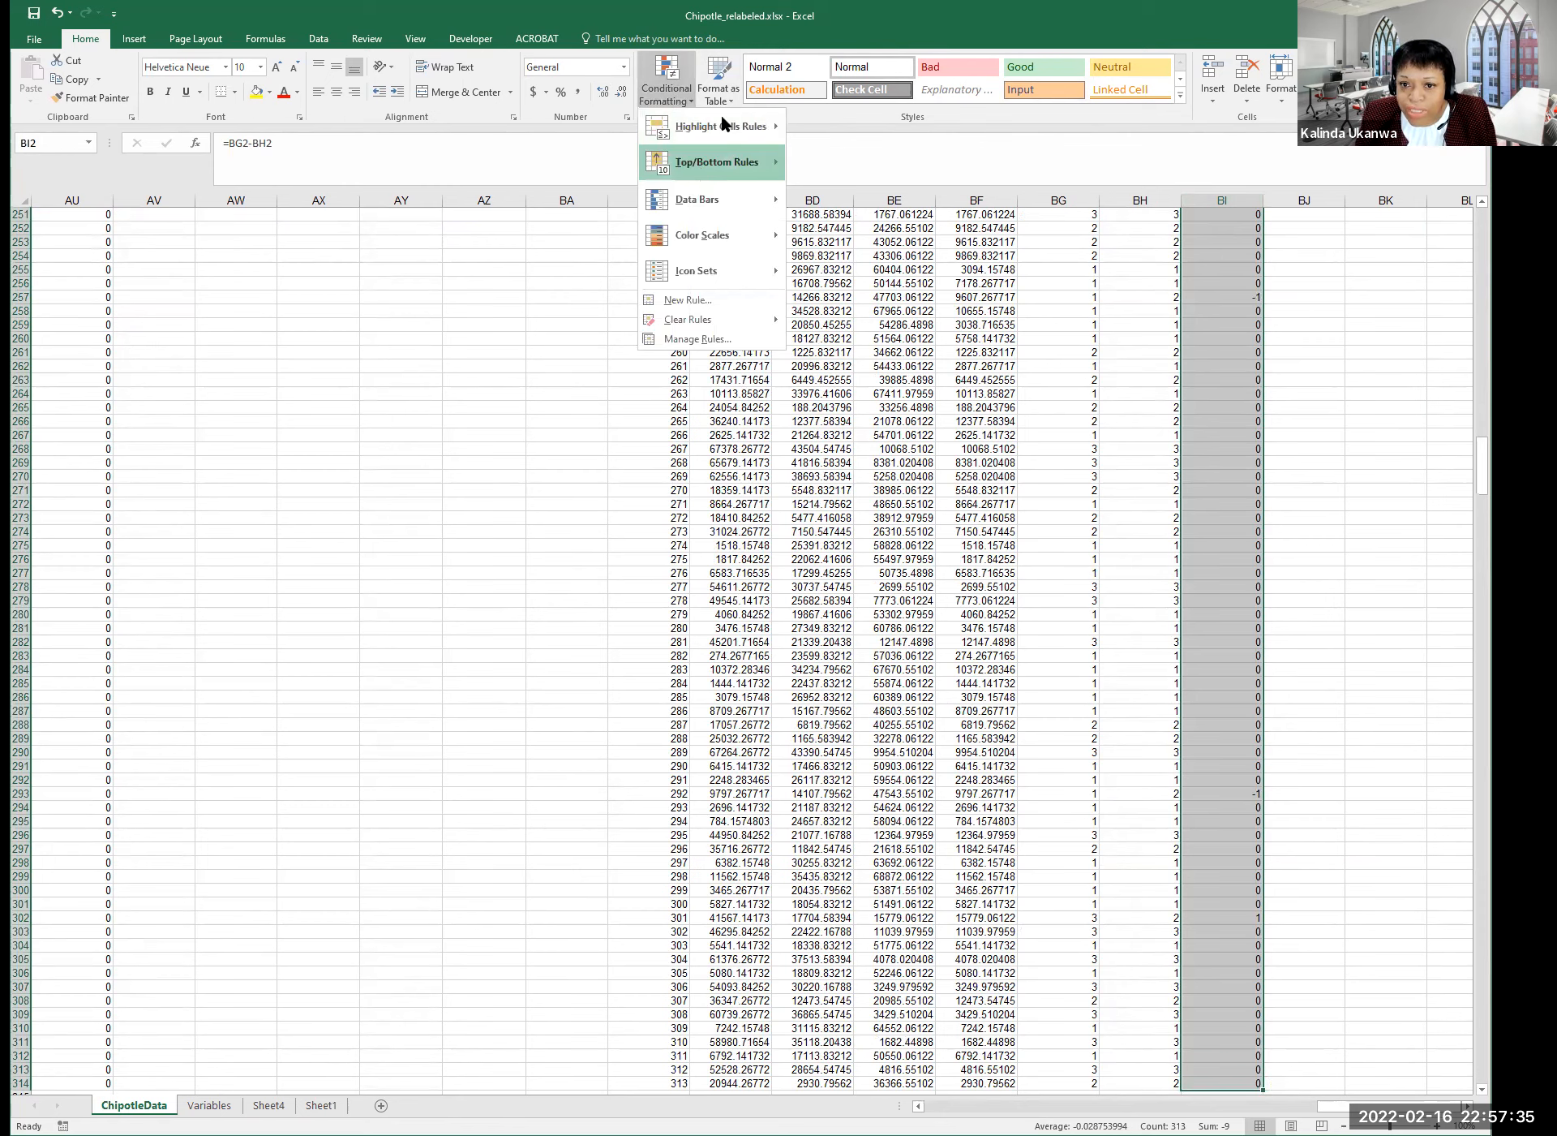
mouse_move(724, 135)
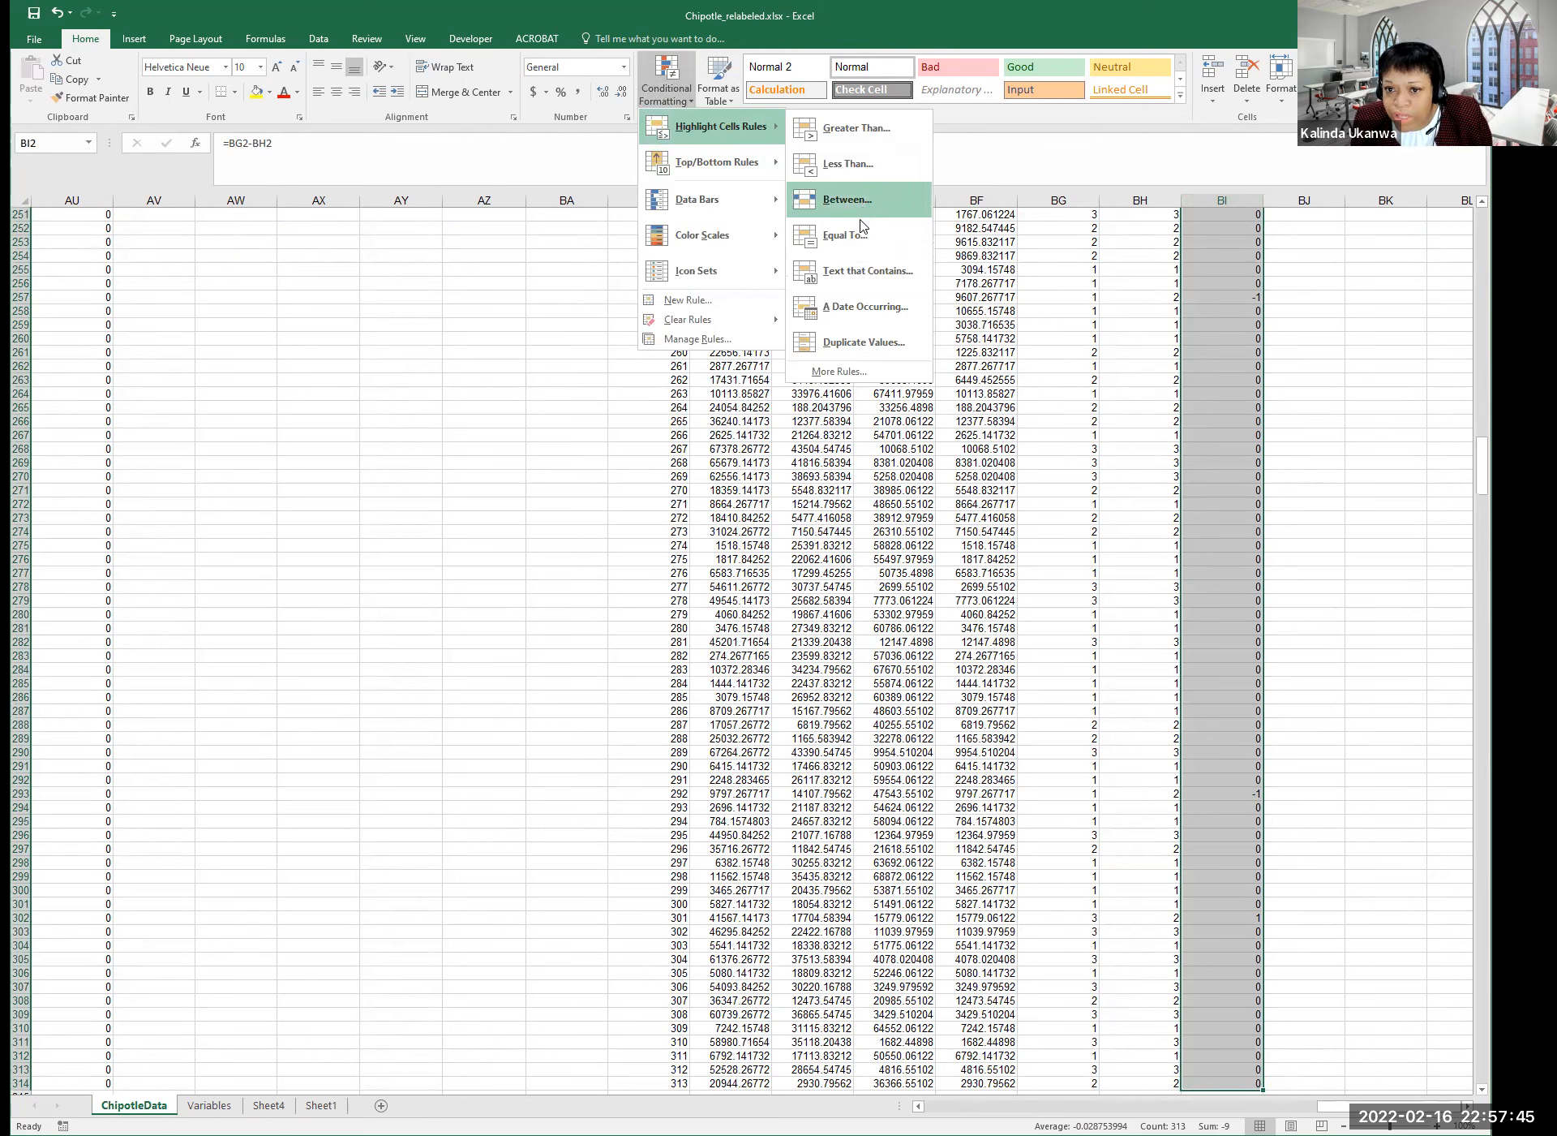
click(859, 372)
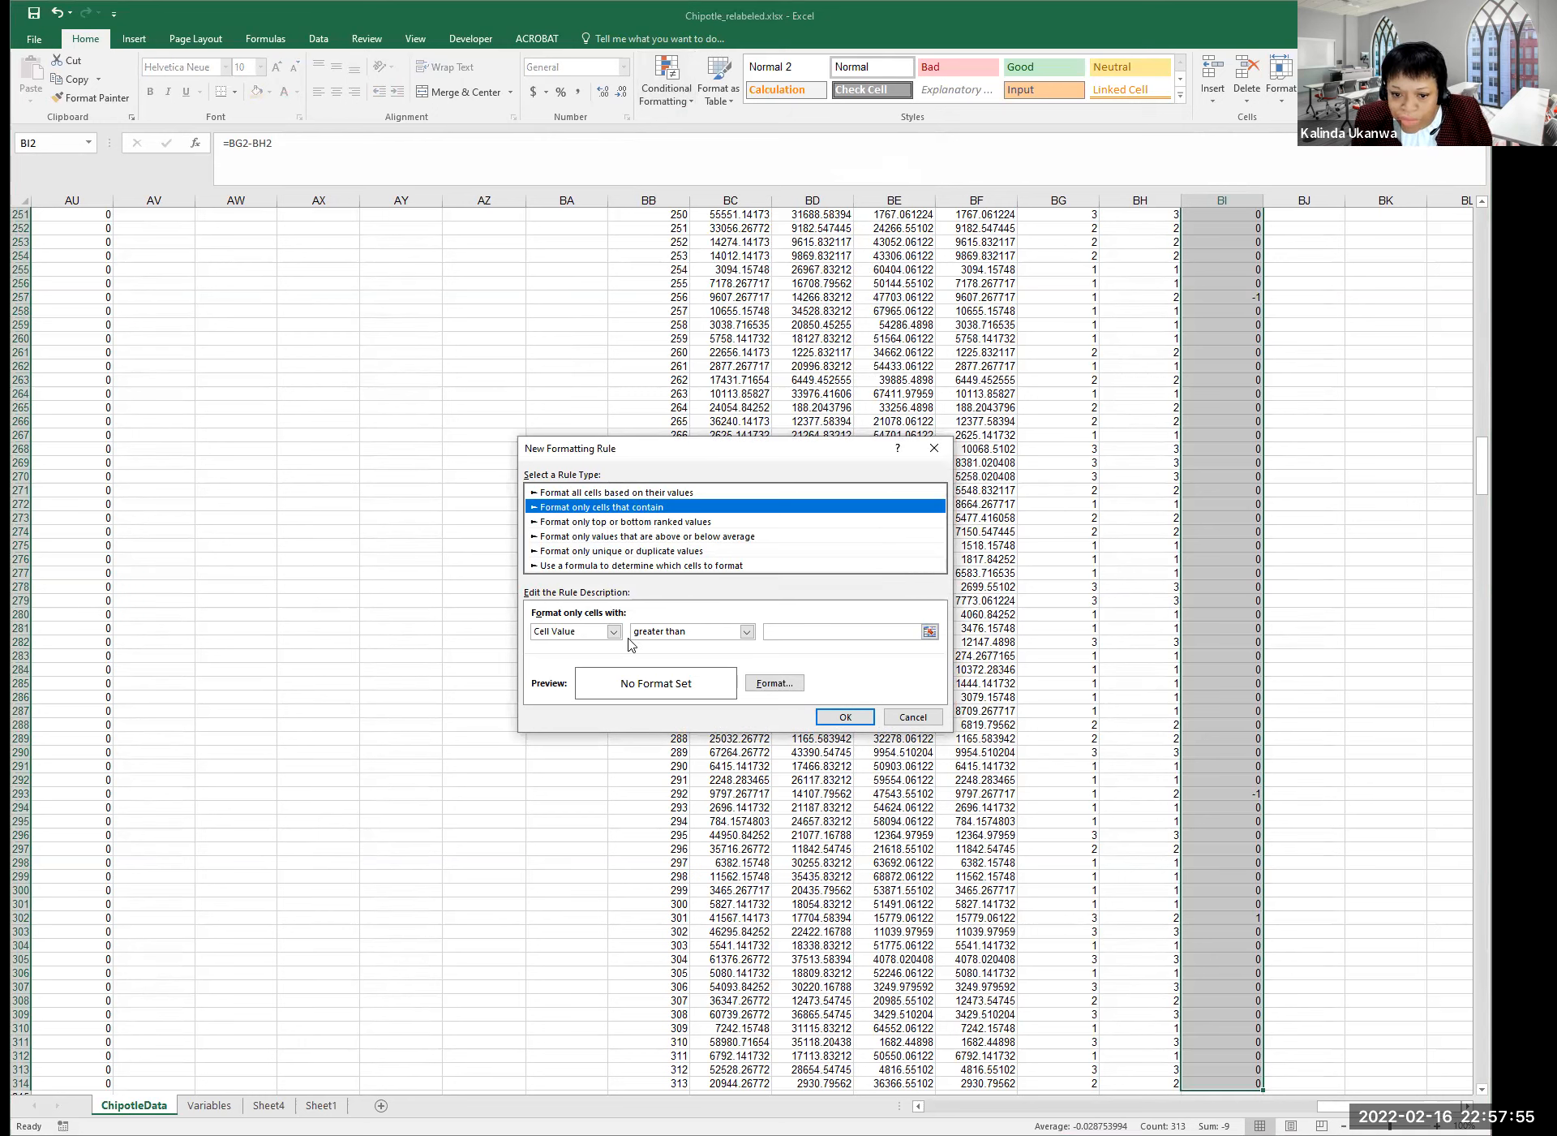
click(745, 632)
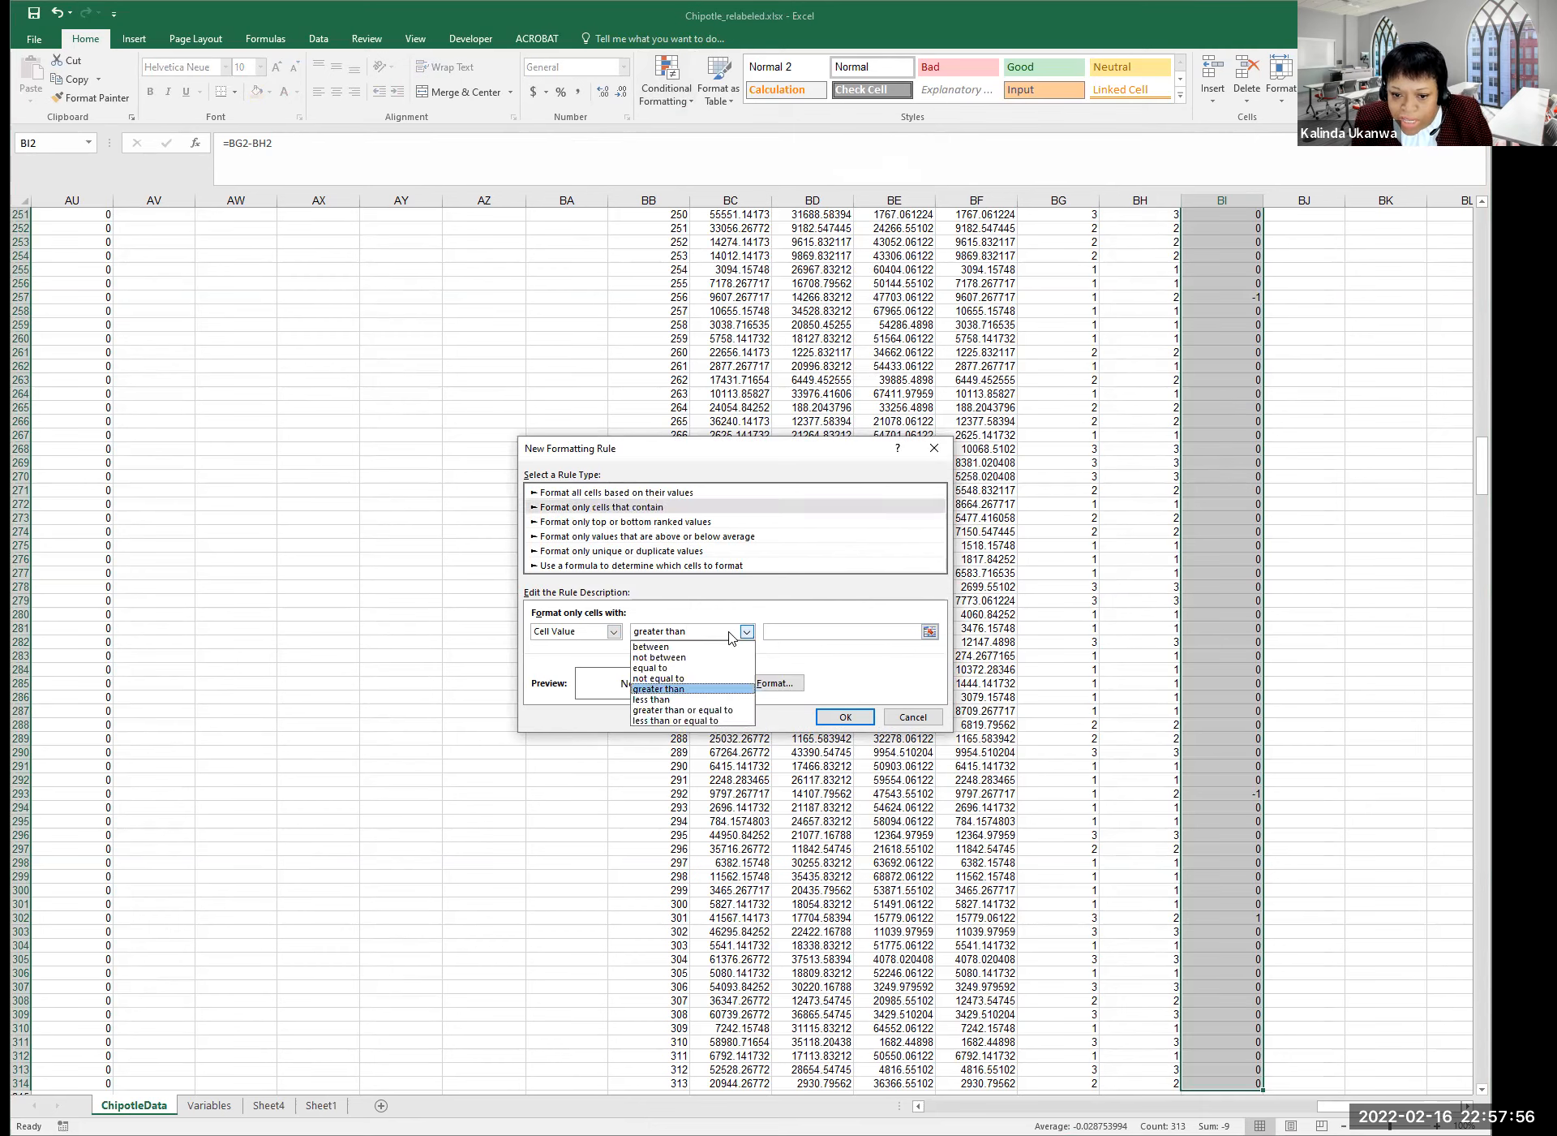
click(658, 678)
click(856, 630)
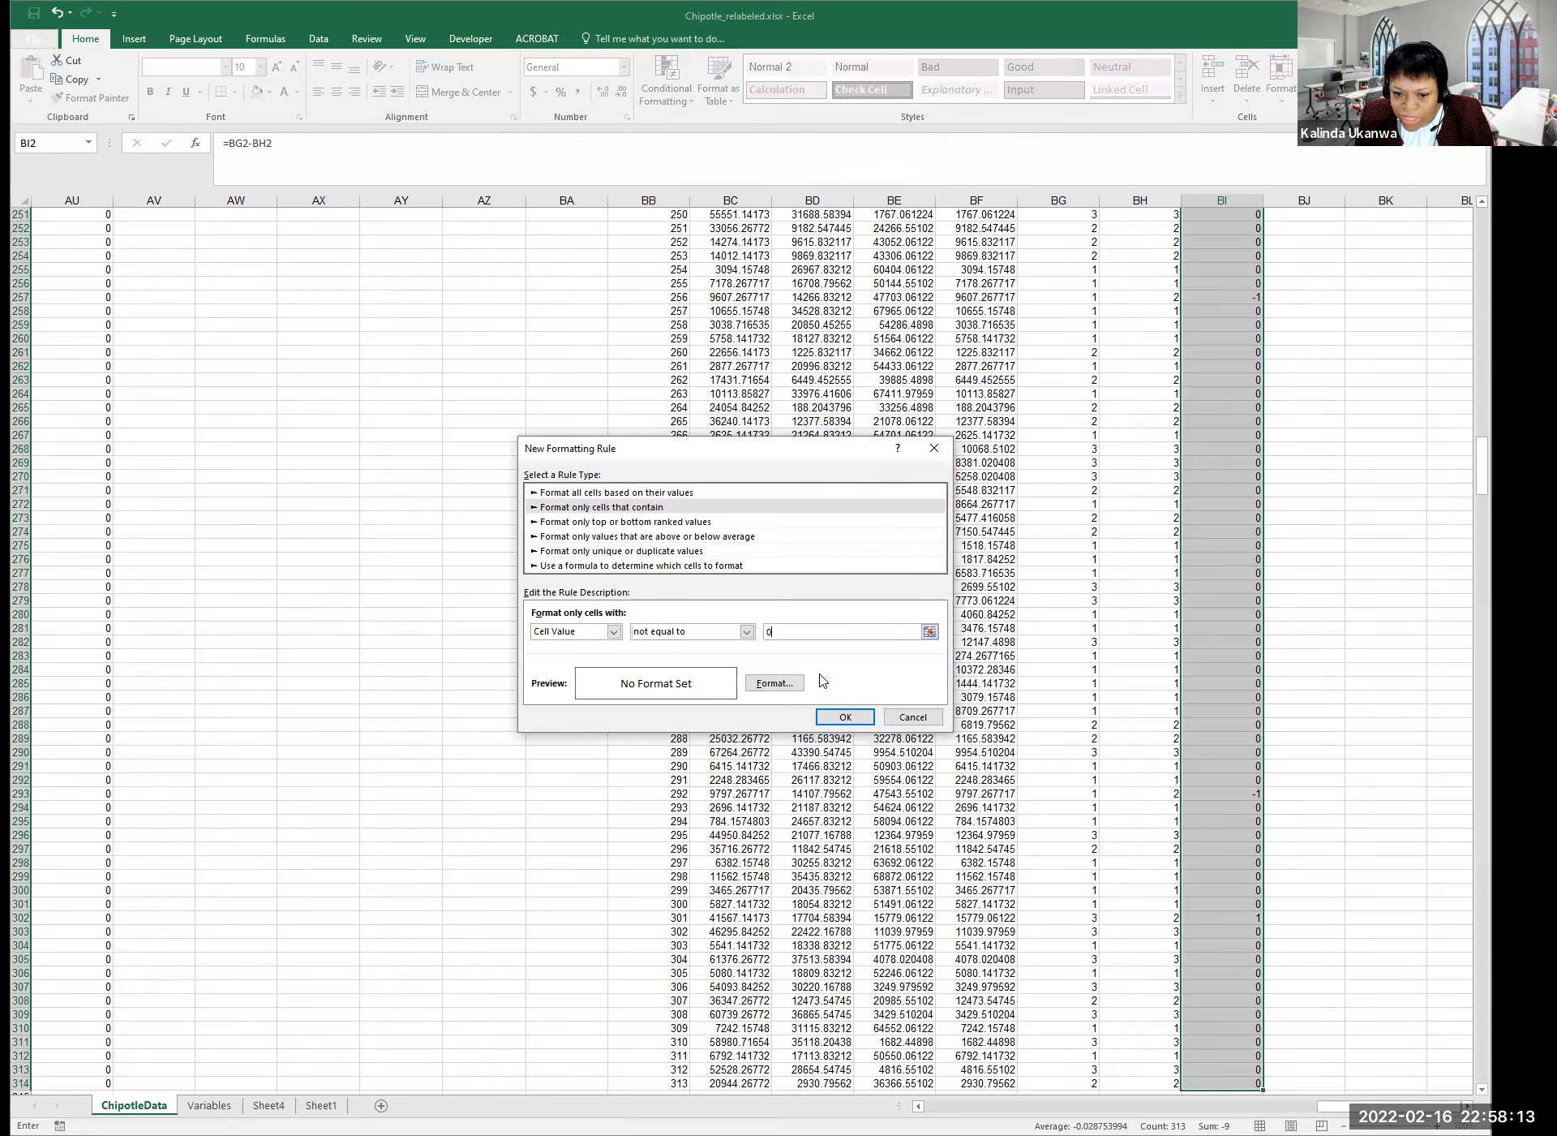
click(849, 718)
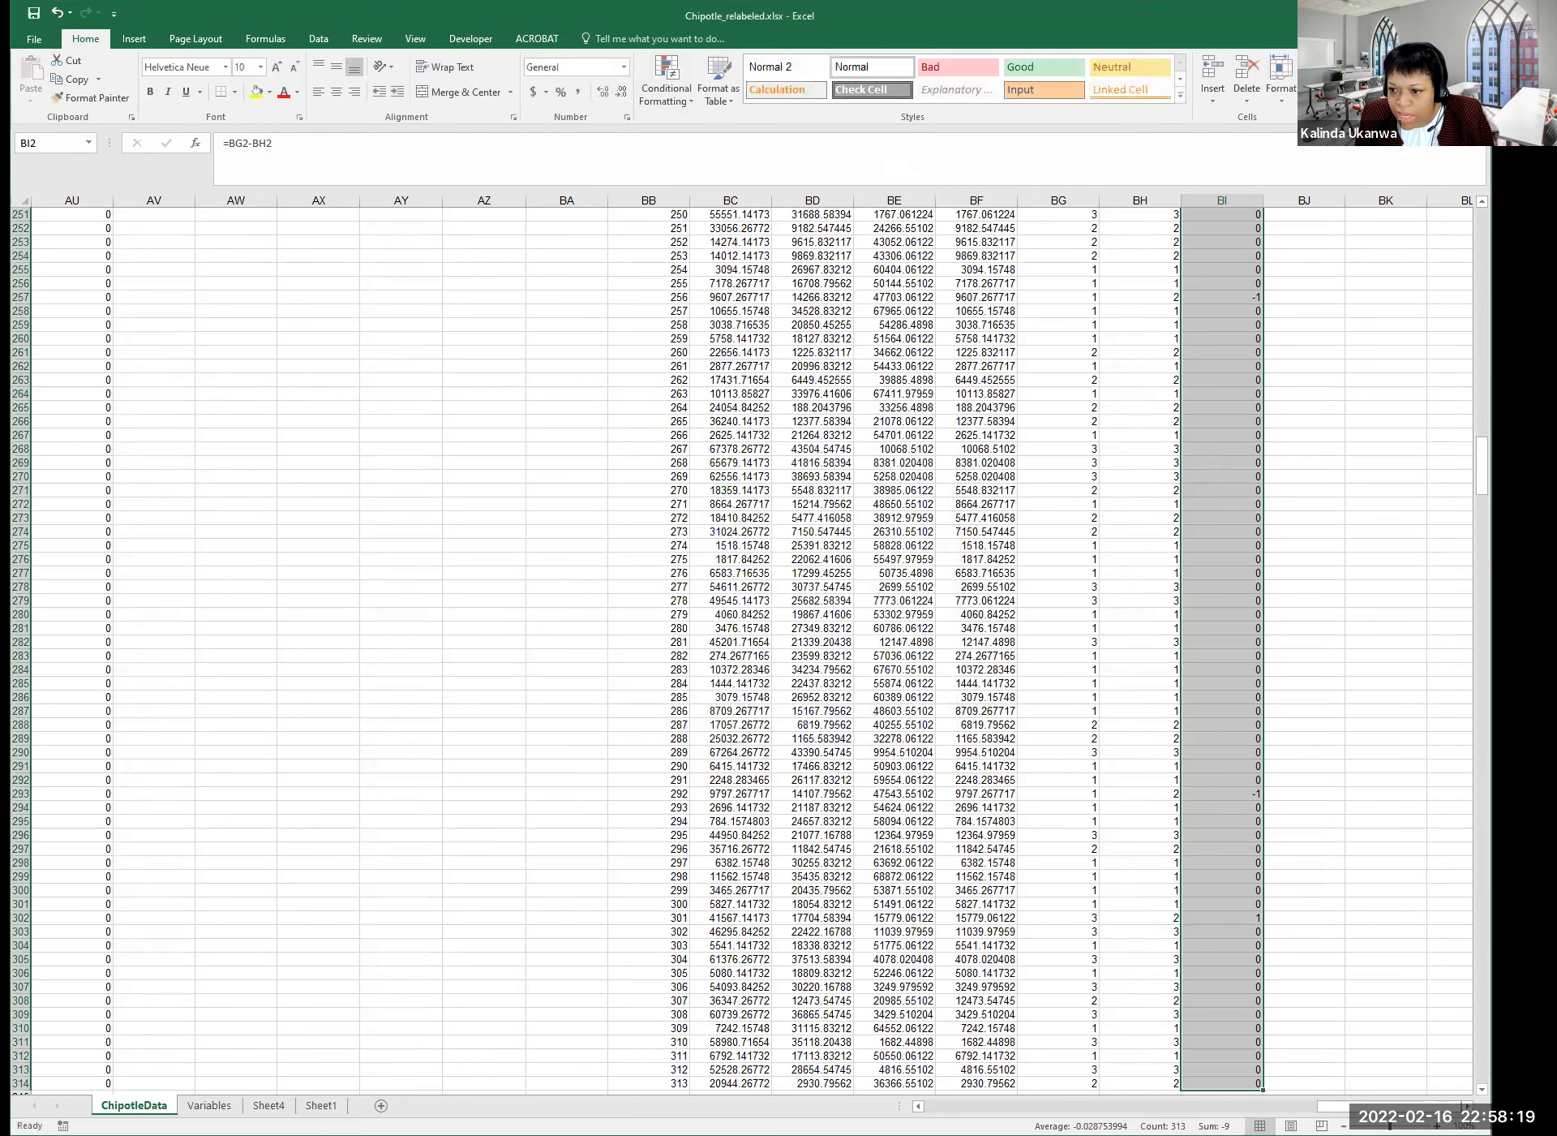
drag(1483, 466, 1483, 237)
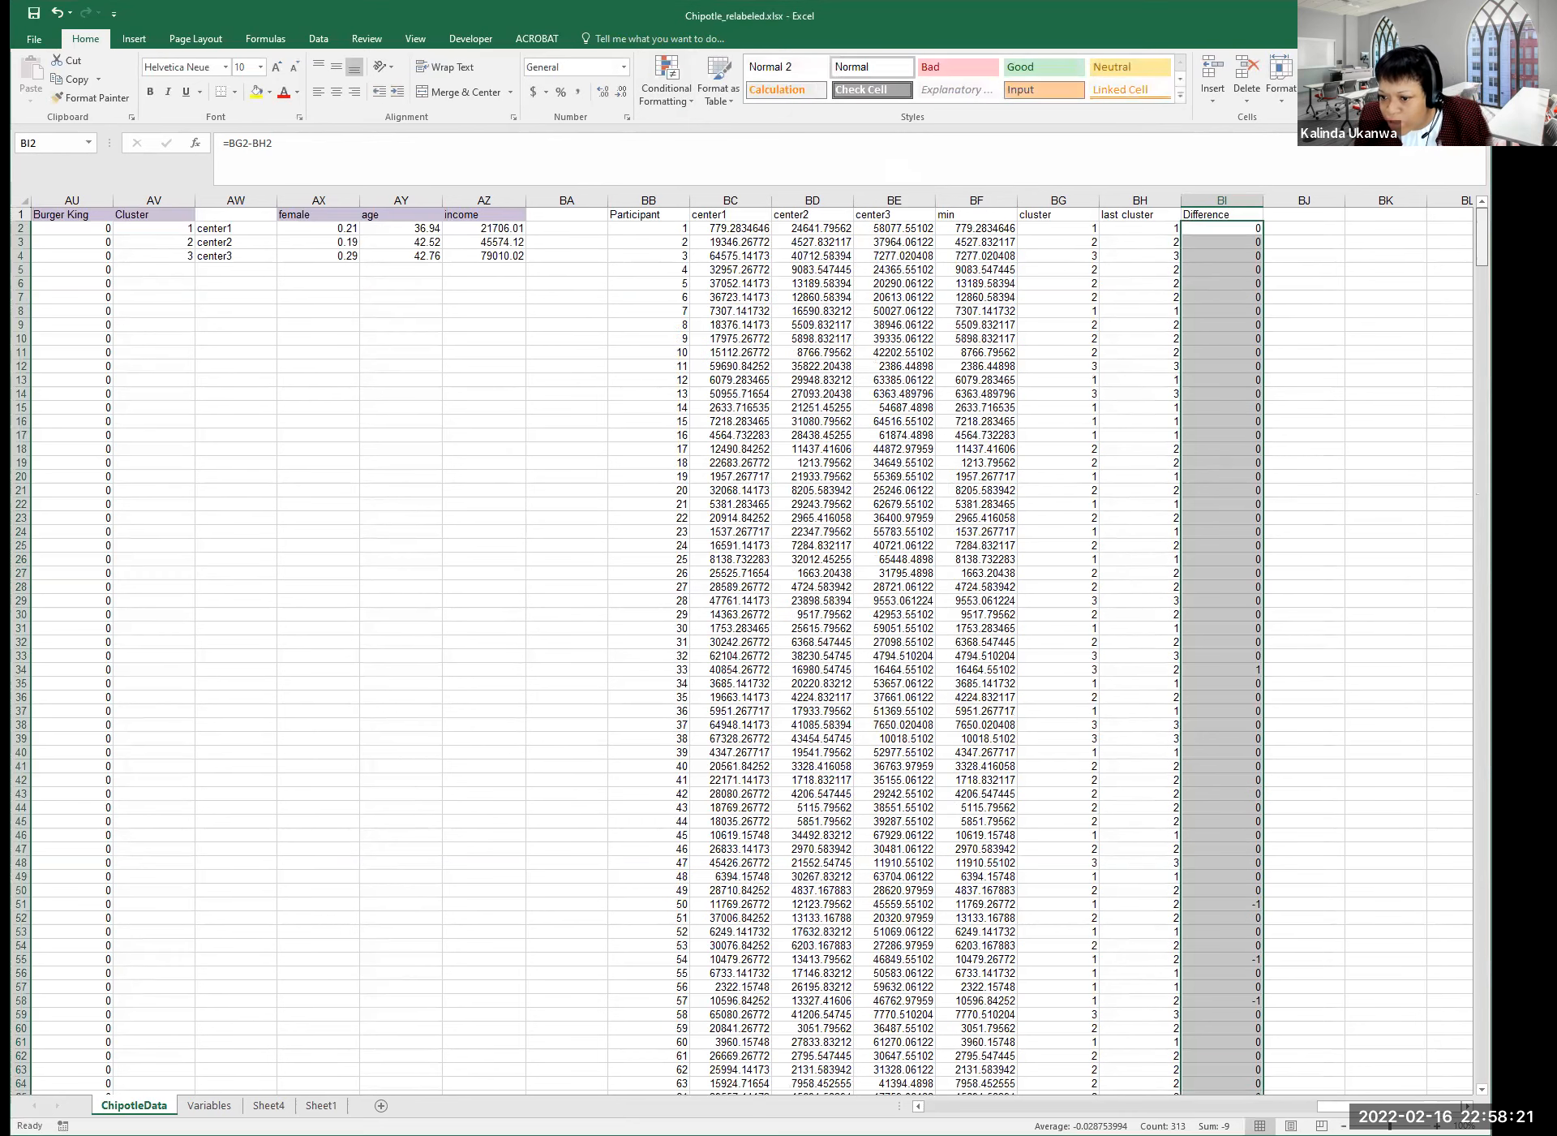
click(1232, 231)
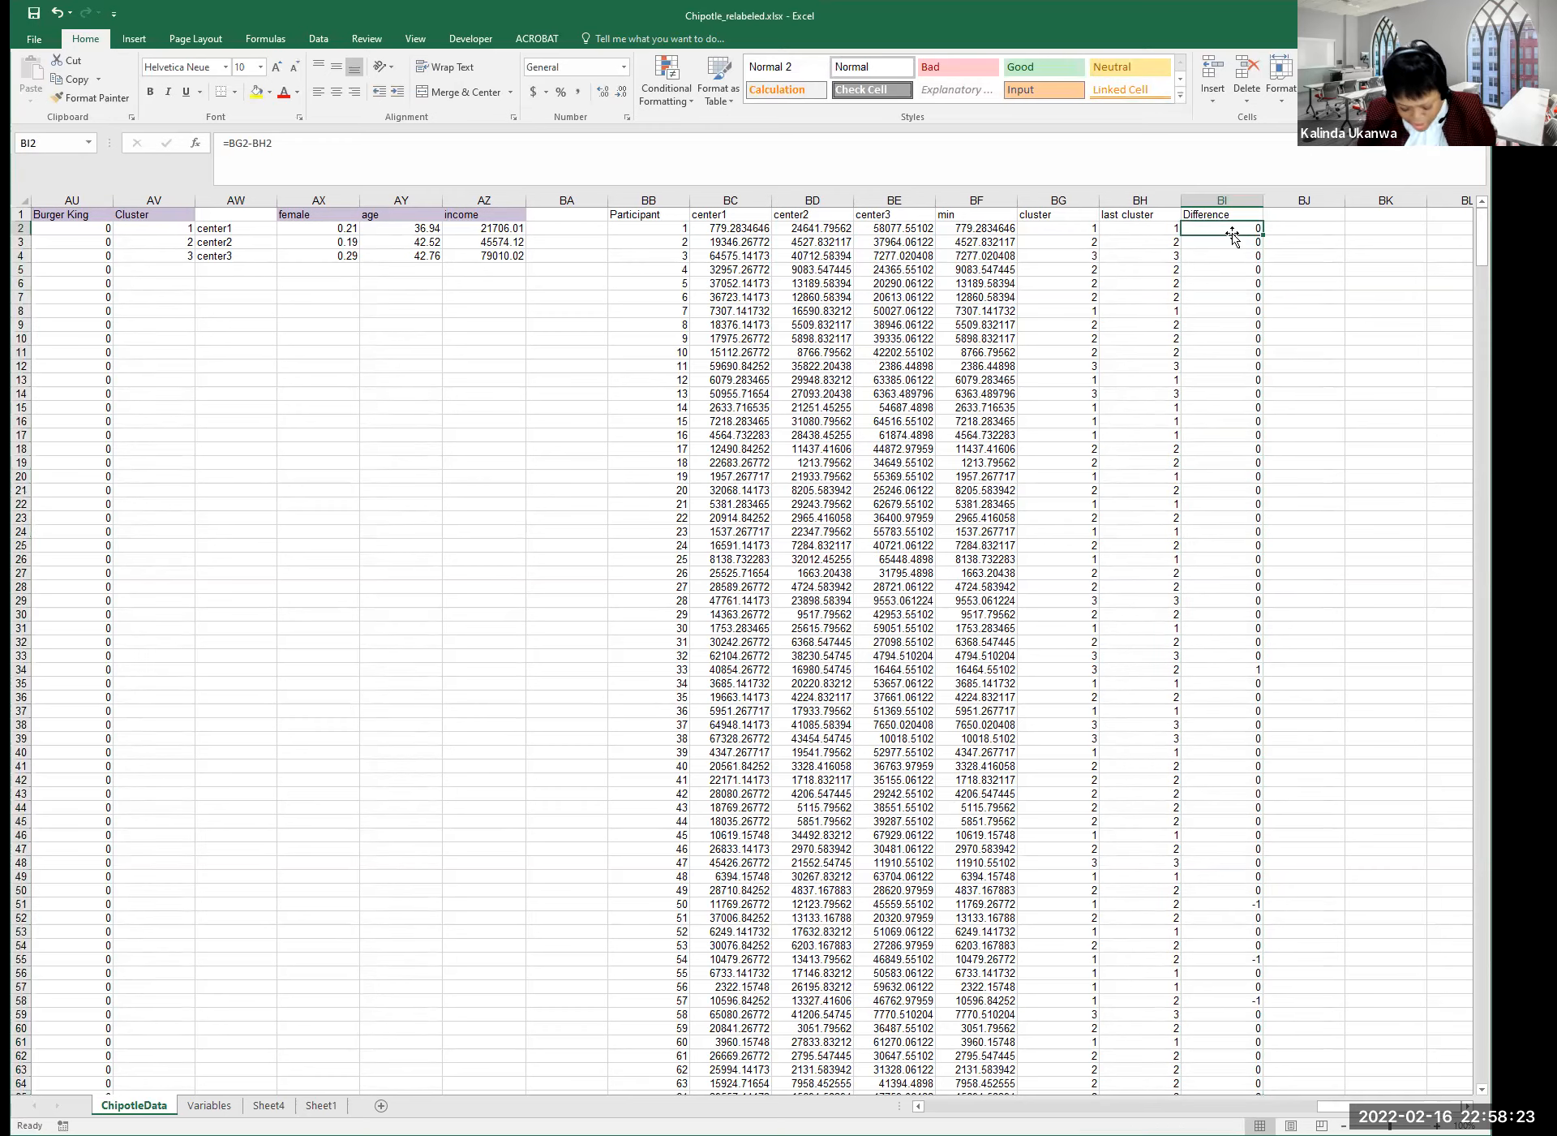
key(ctrl+shift+Down)
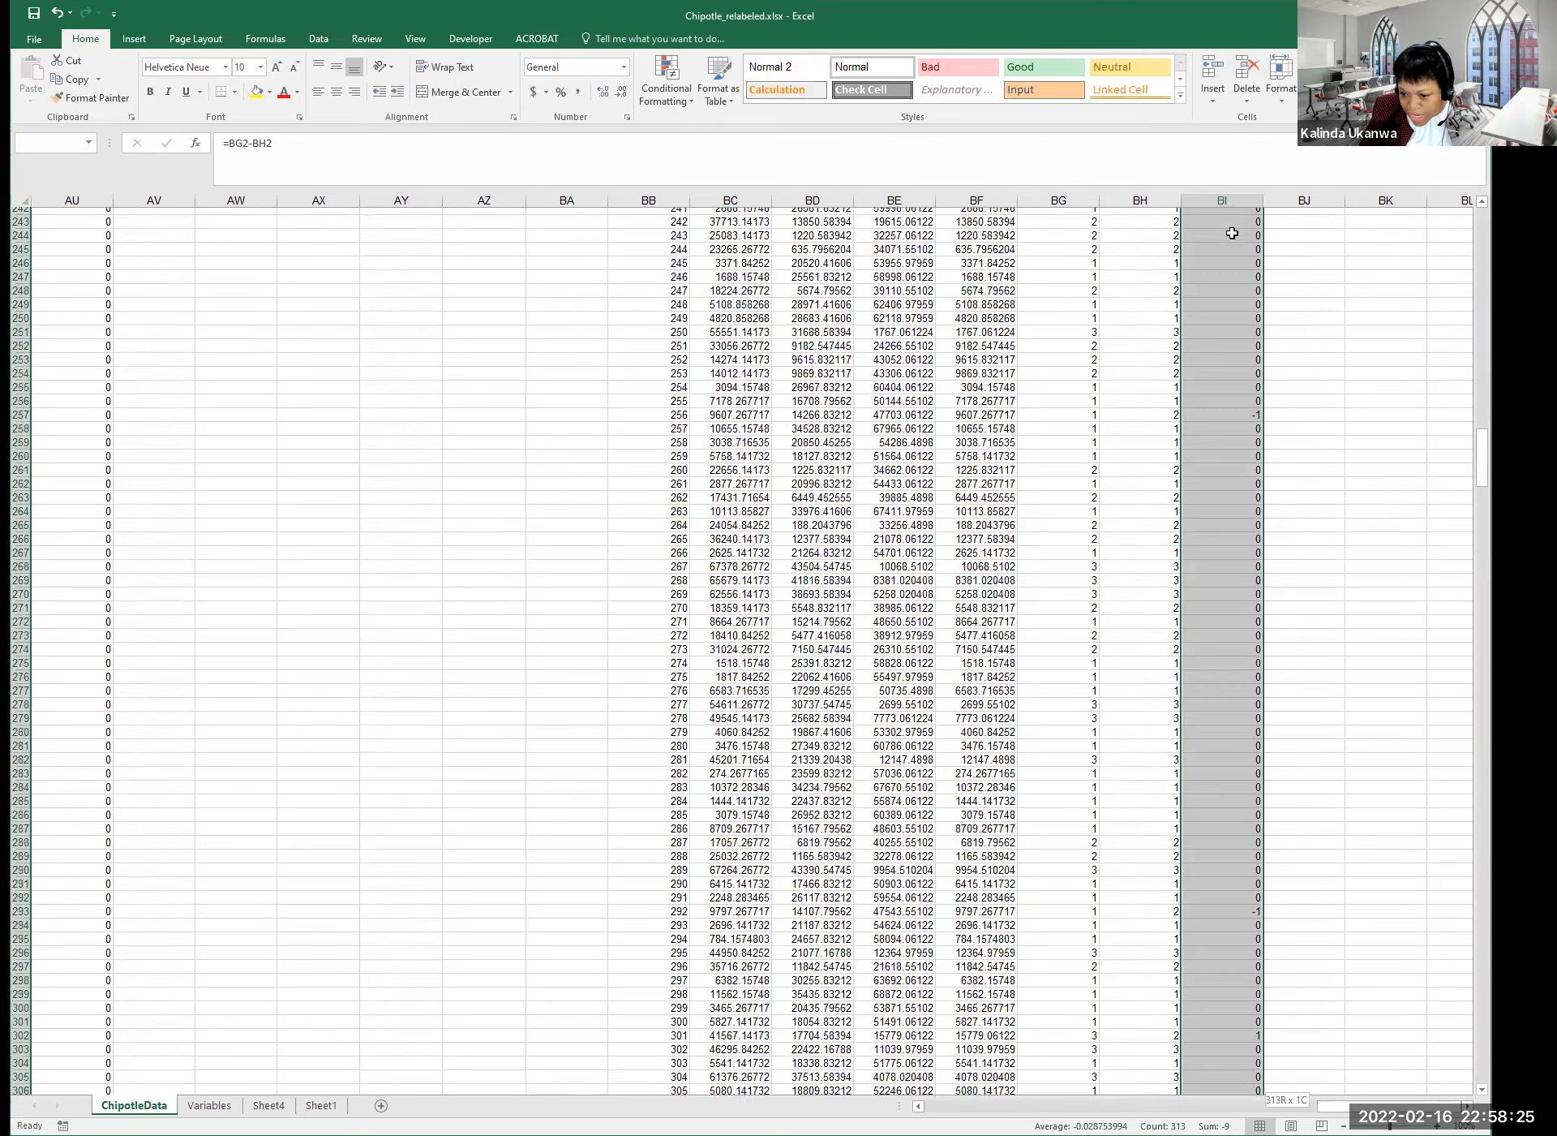
Add a conditional formatting rule that fills Difference cells not equal to 0 in yellow.
click(679, 99)
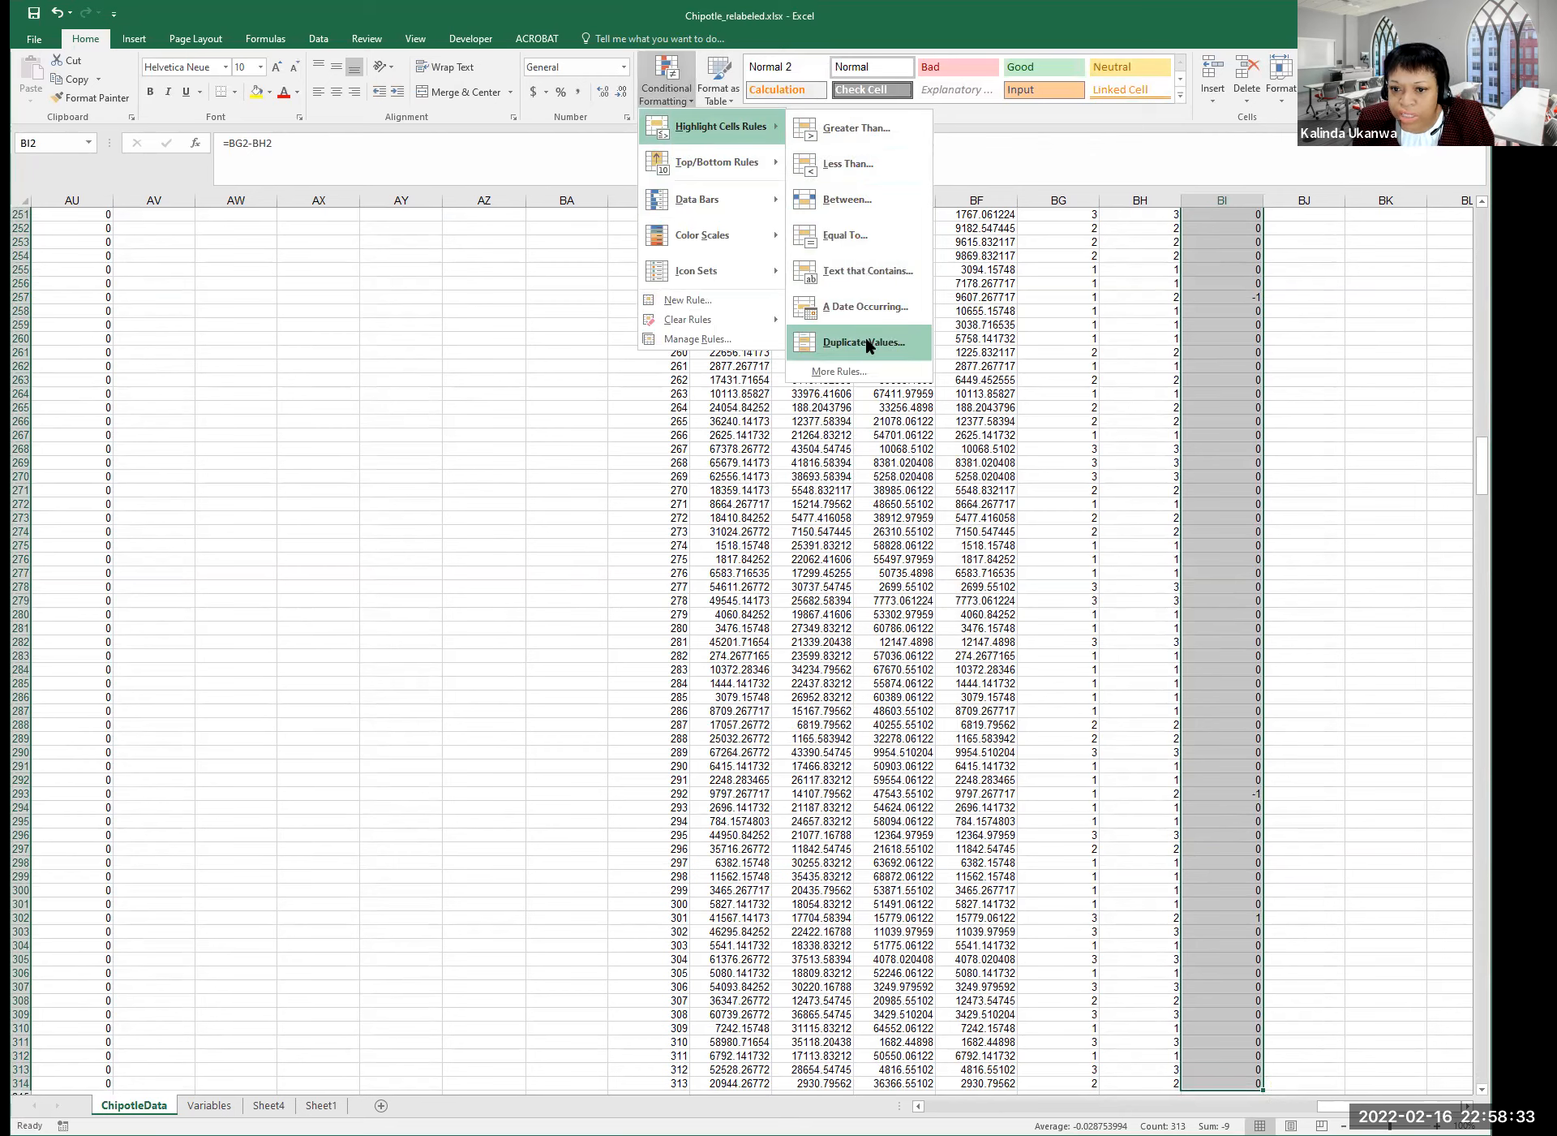
click(856, 375)
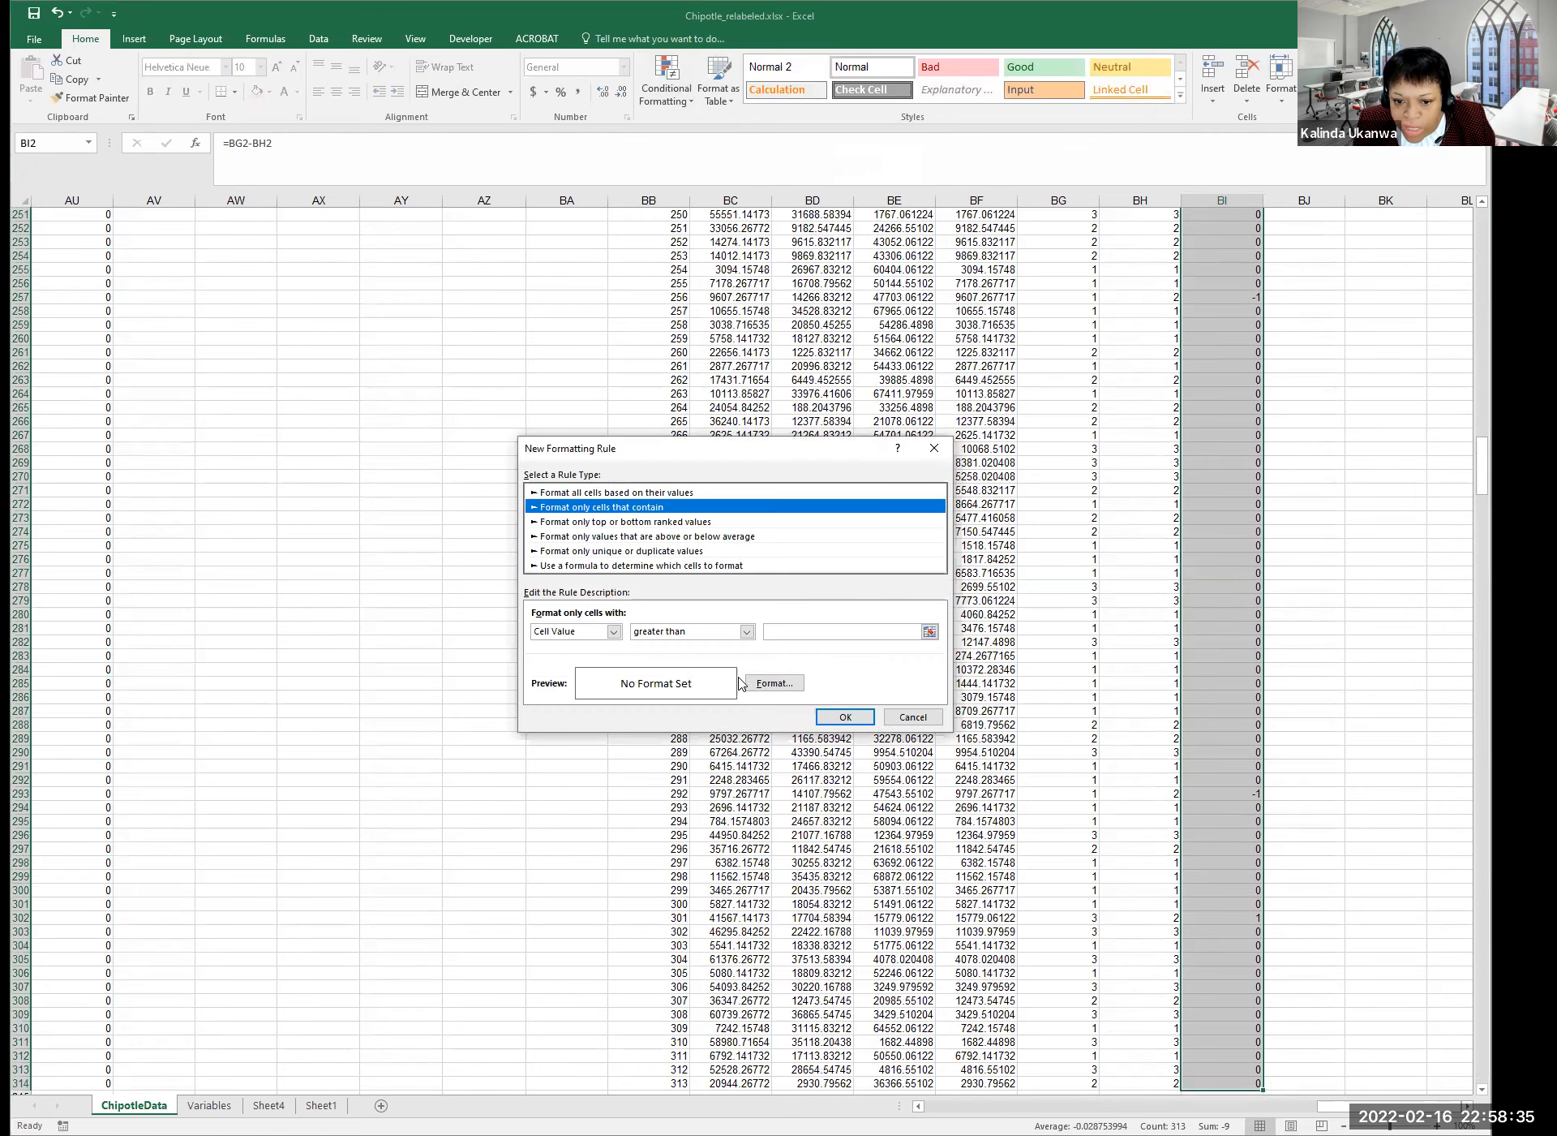
click(723, 631)
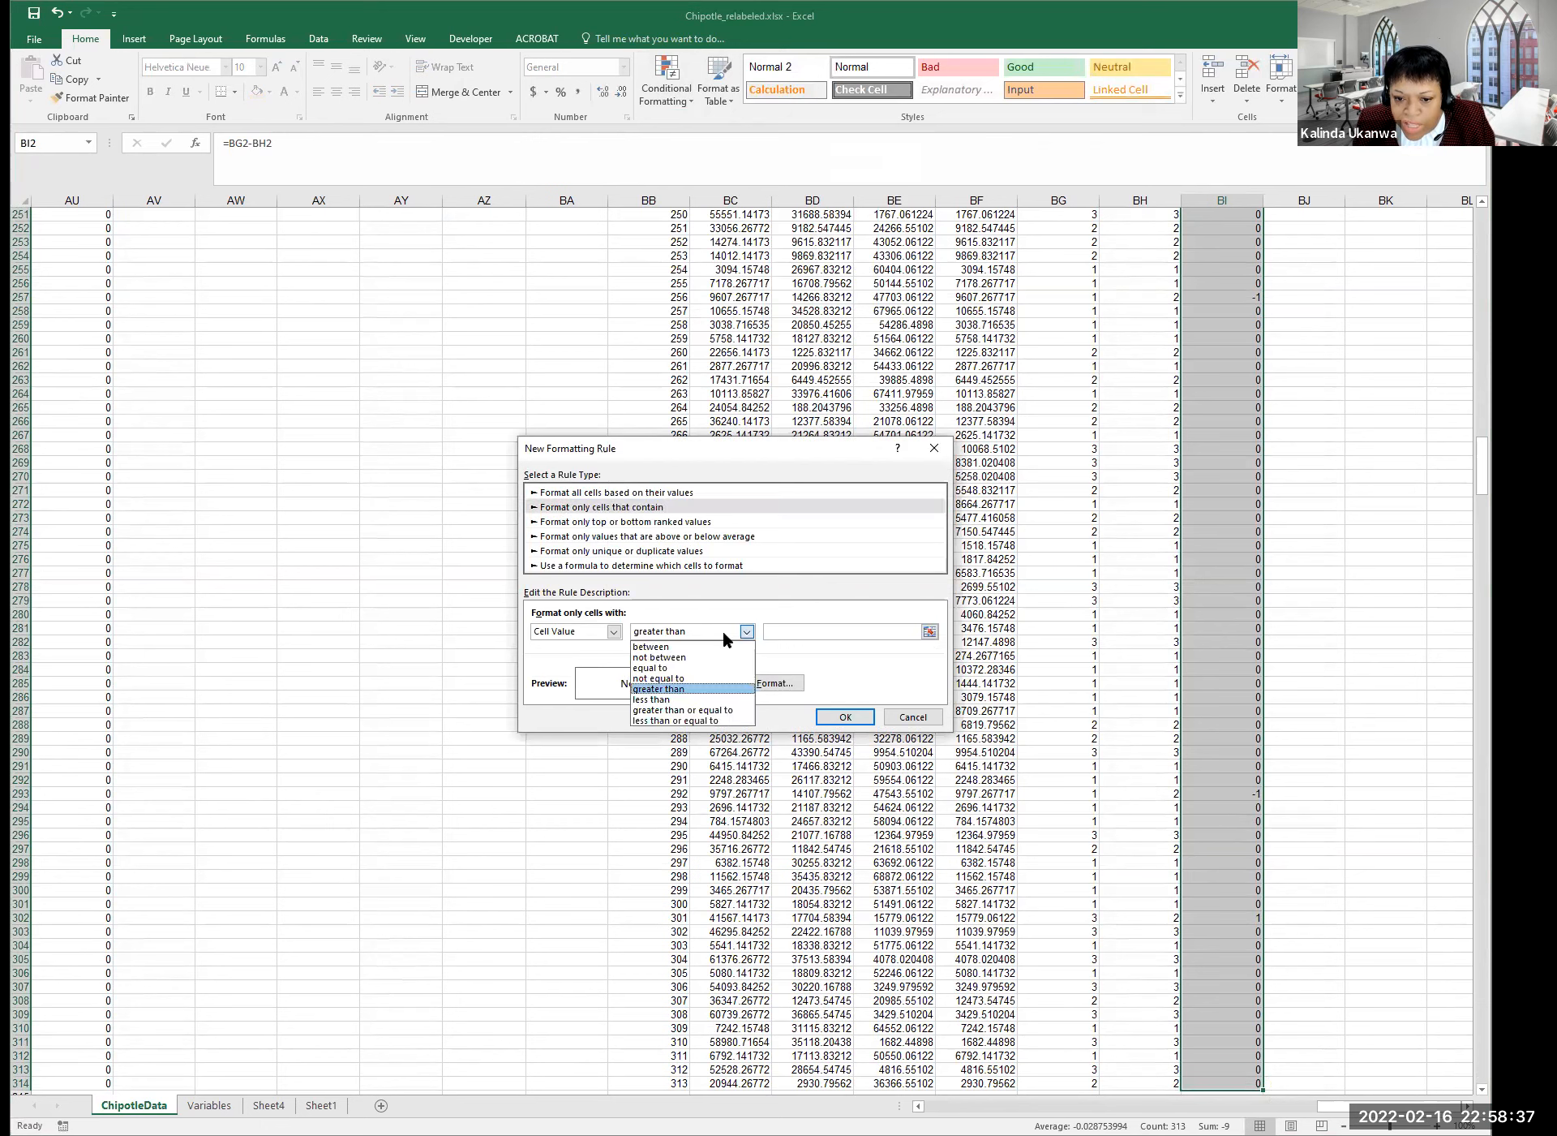
click(692, 688)
click(838, 630)
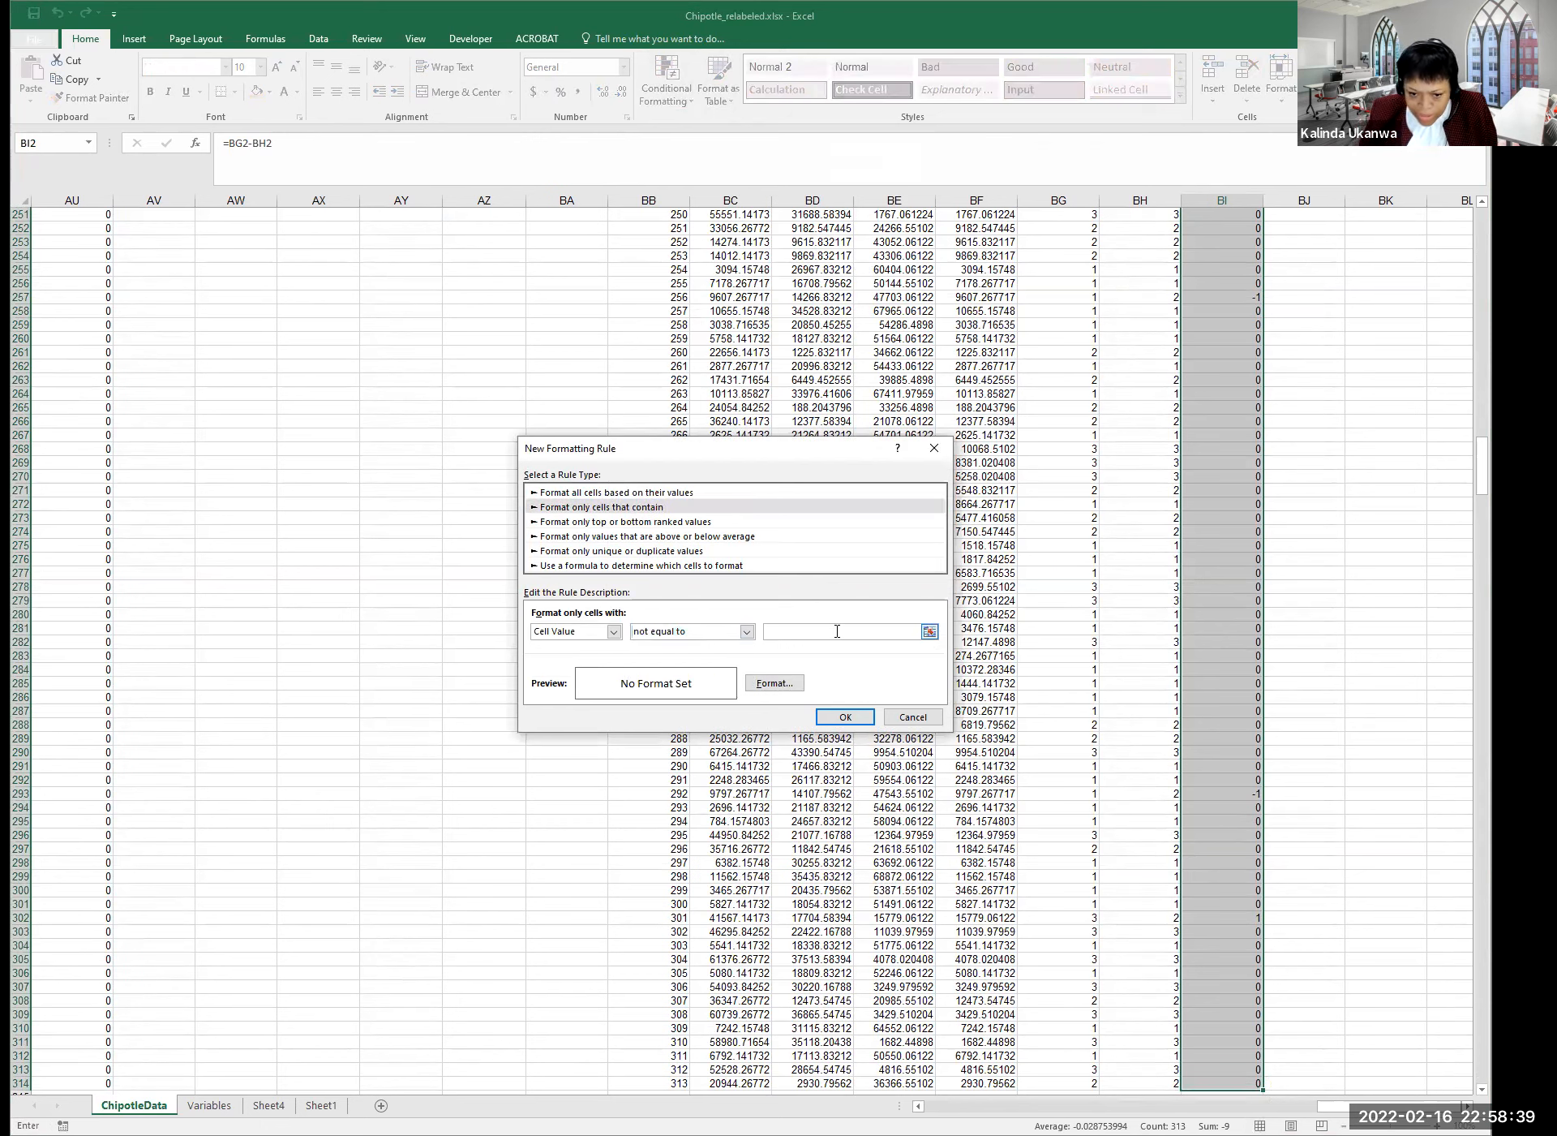
text(0)
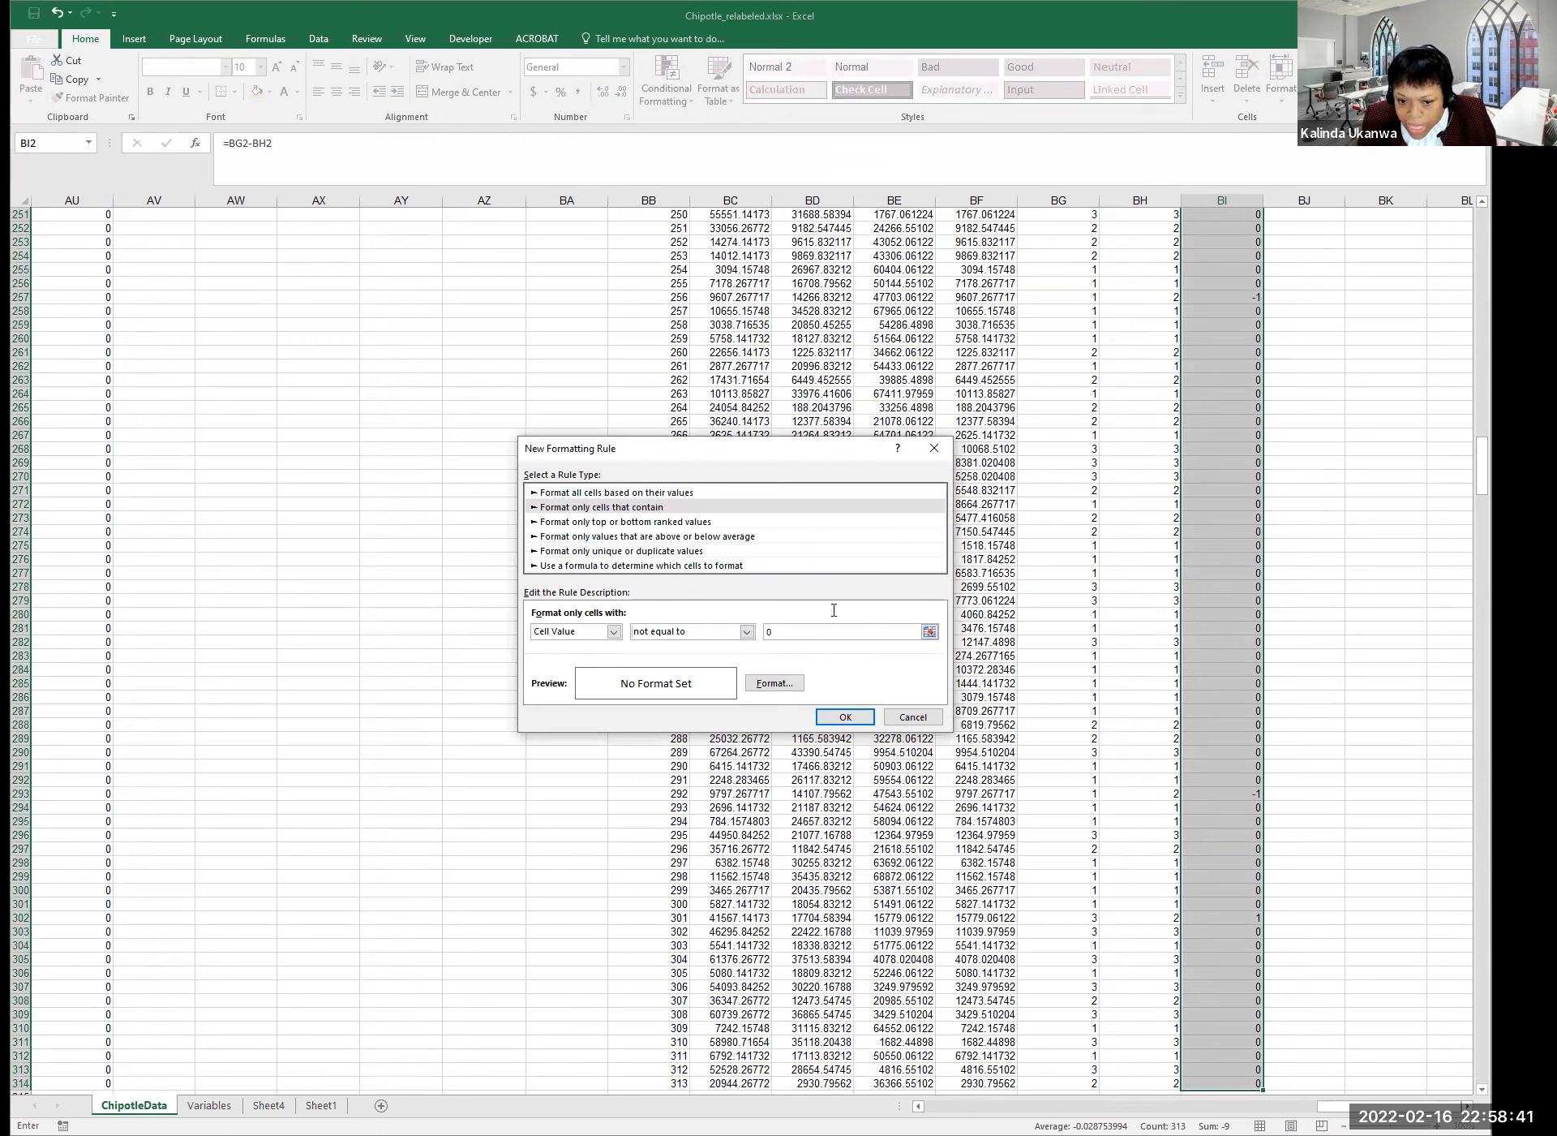
click(774, 684)
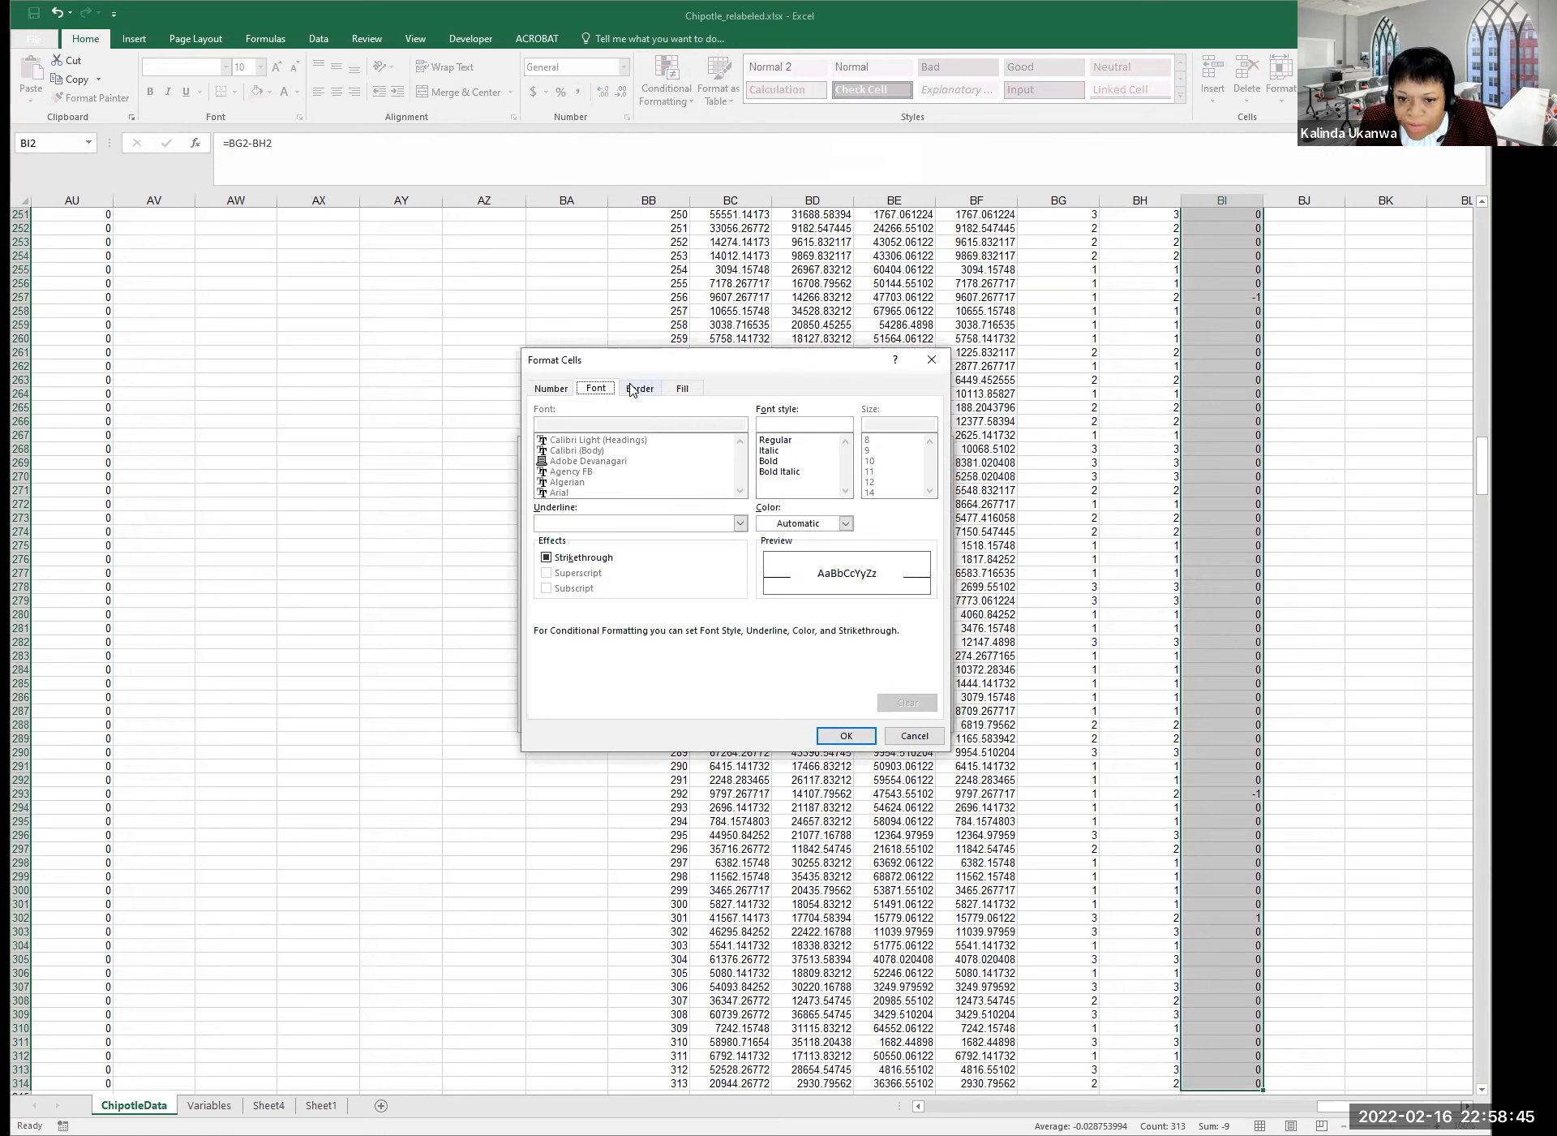
click(634, 389)
click(682, 389)
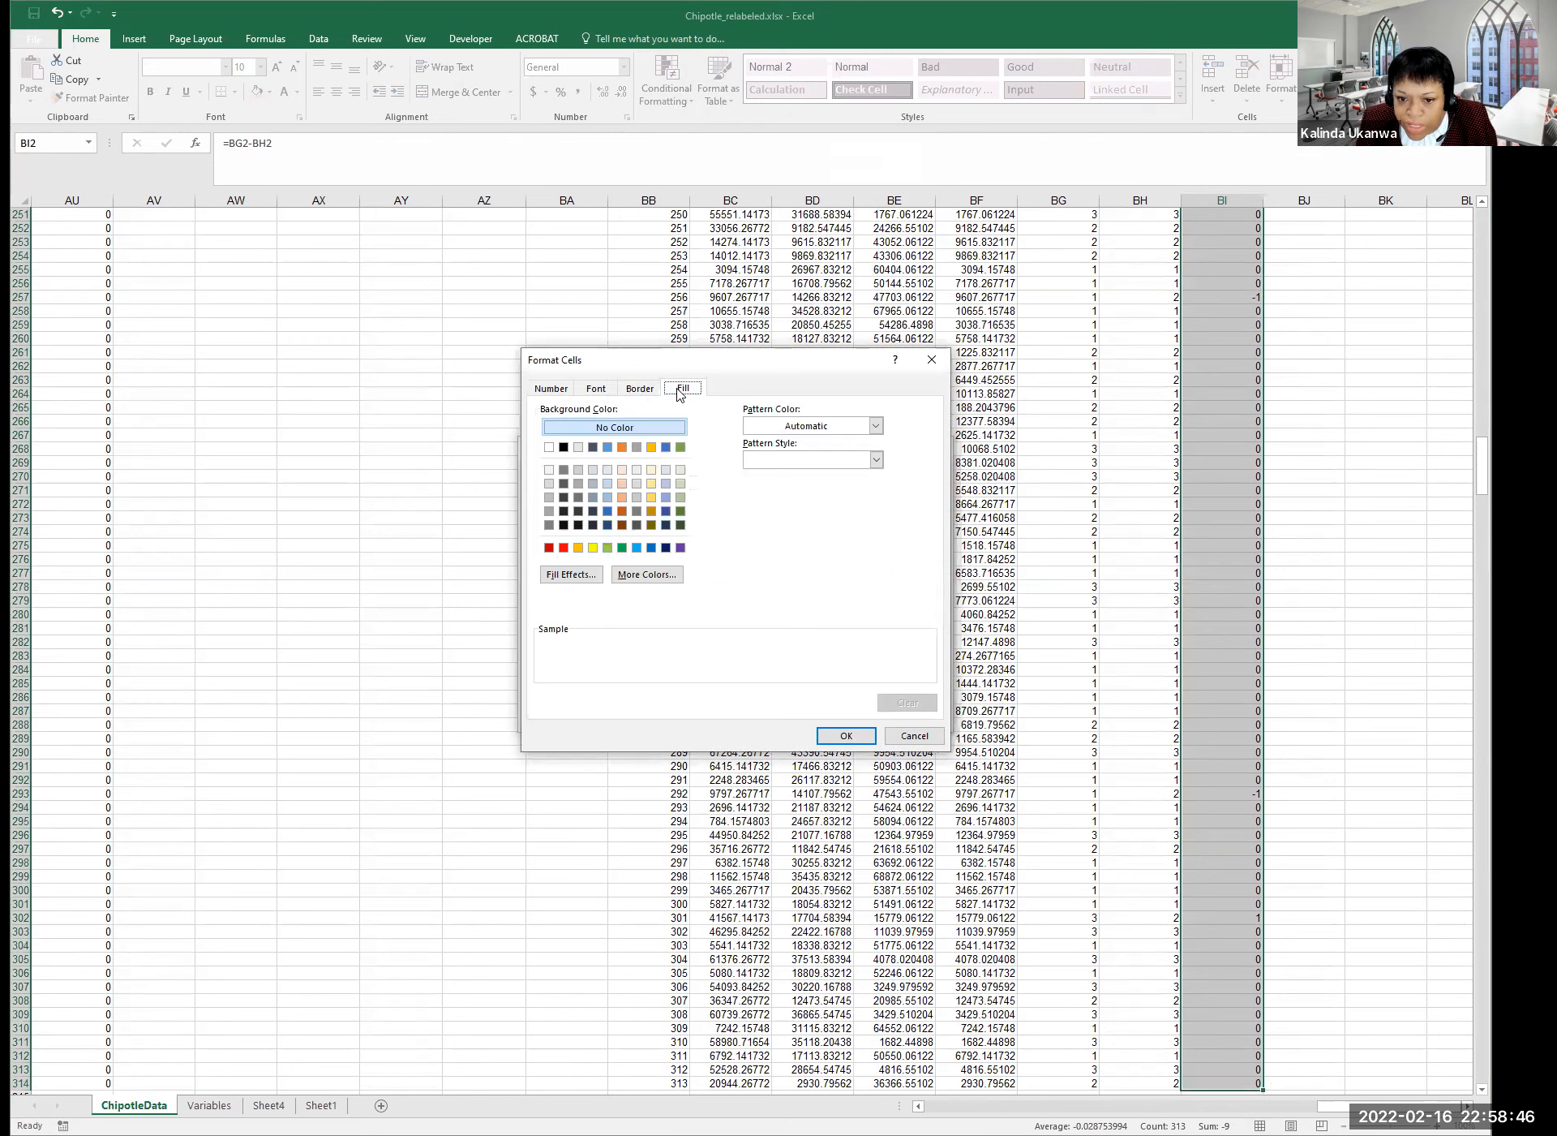
click(593, 548)
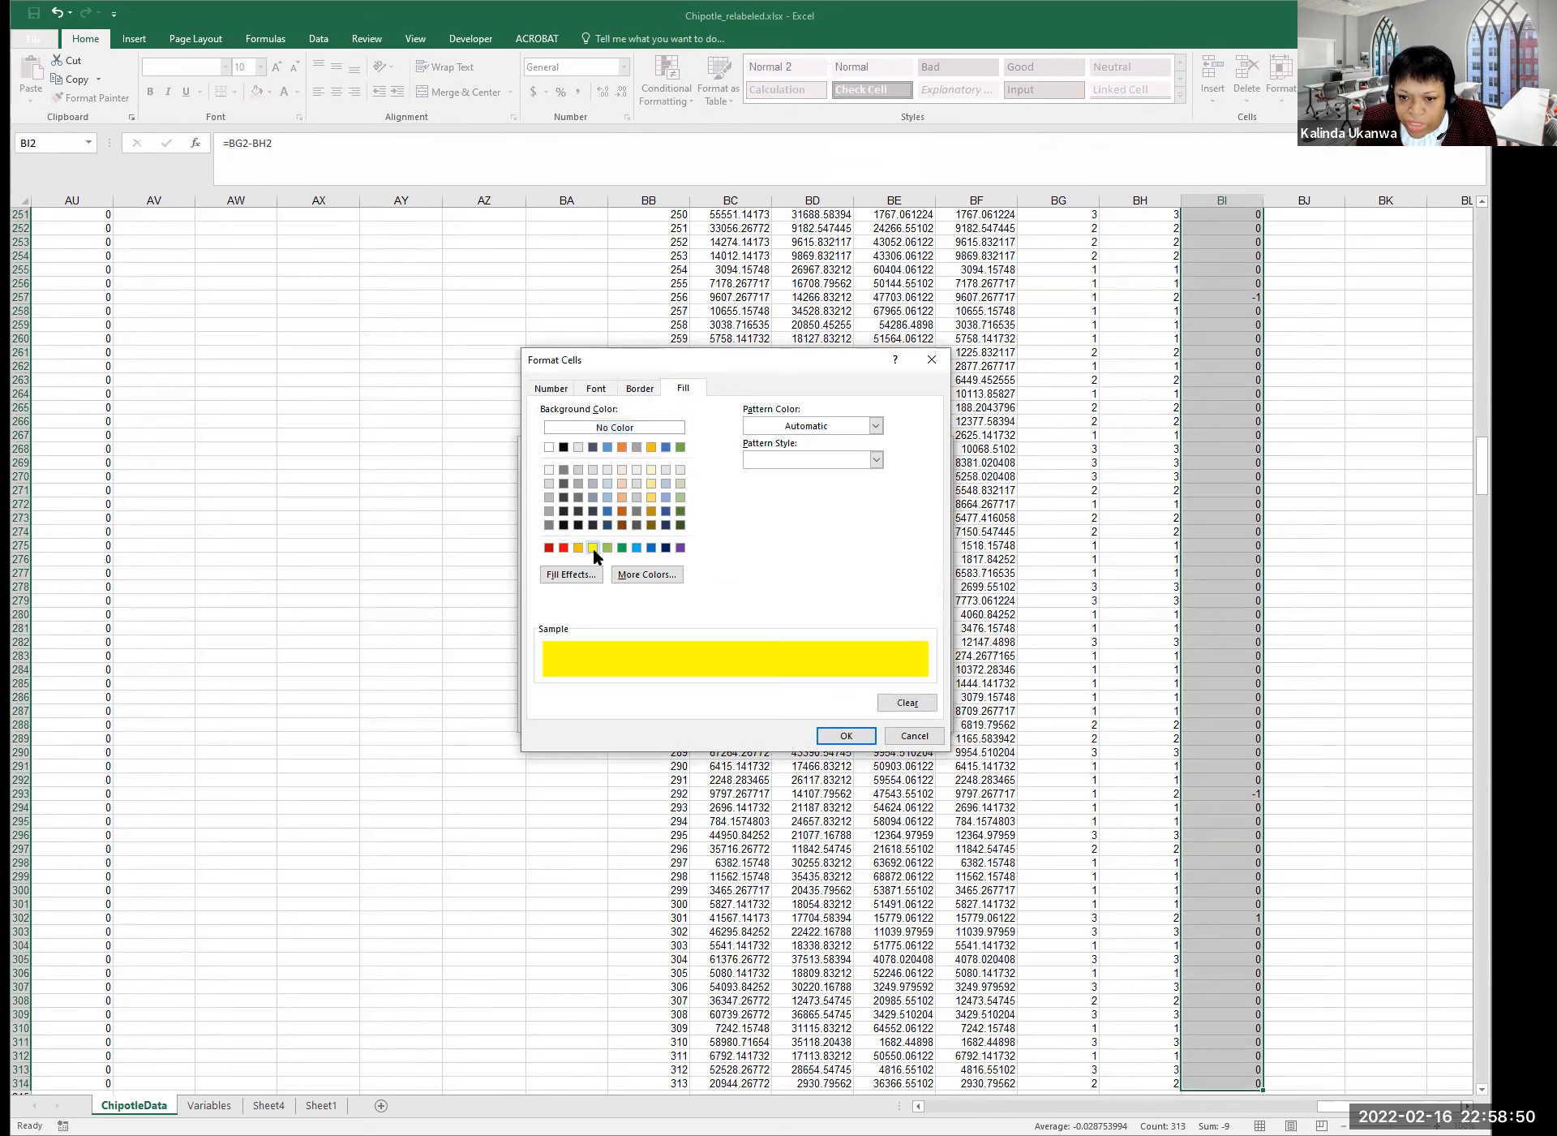
click(845, 737)
click(843, 717)
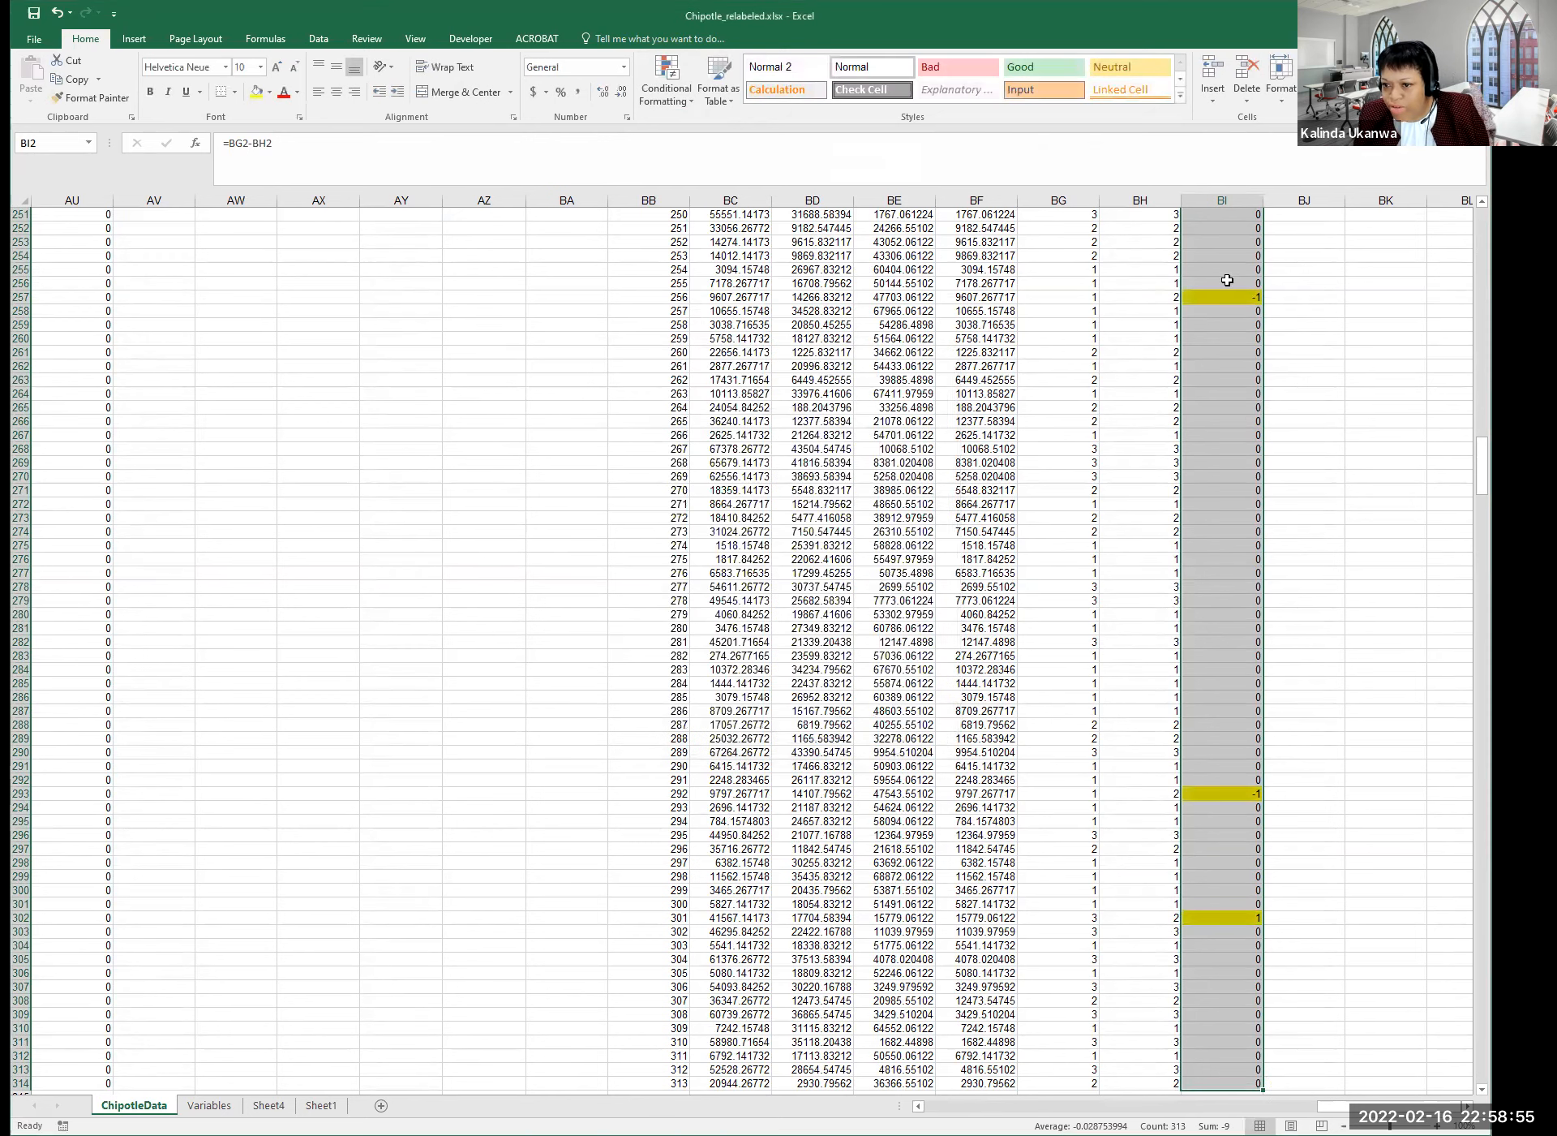
click(1228, 282)
click(1244, 299)
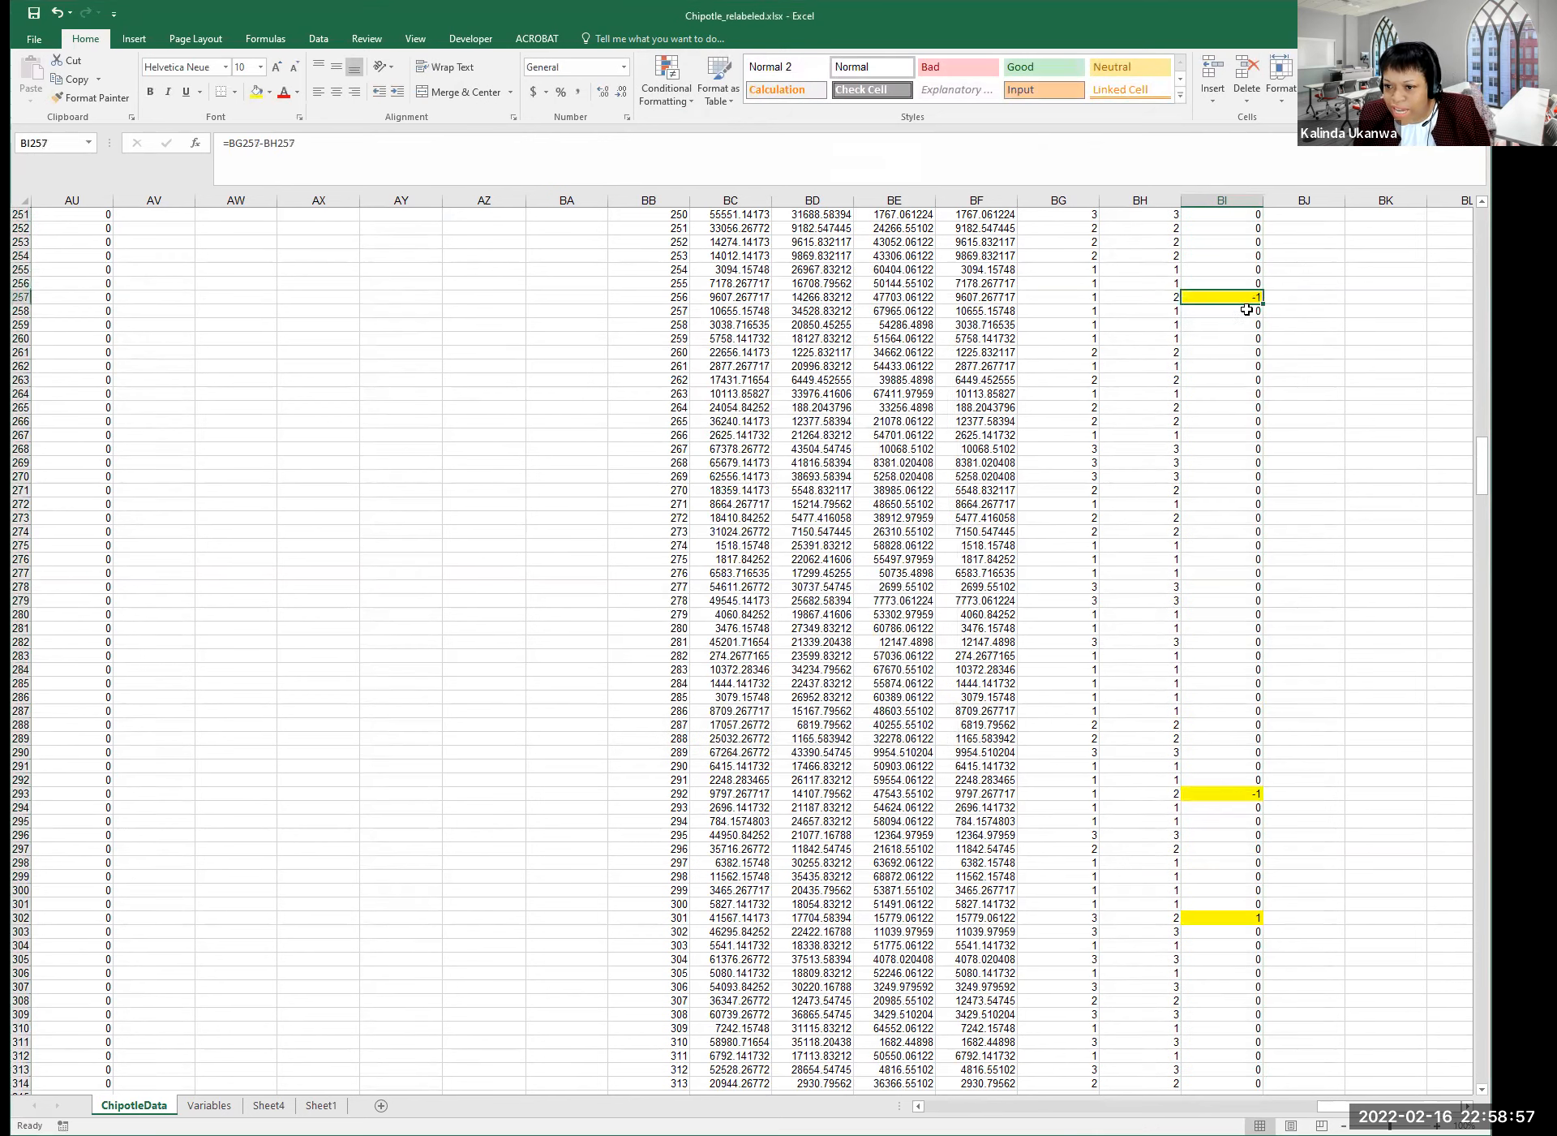
drag(1482, 467, 1470, 231)
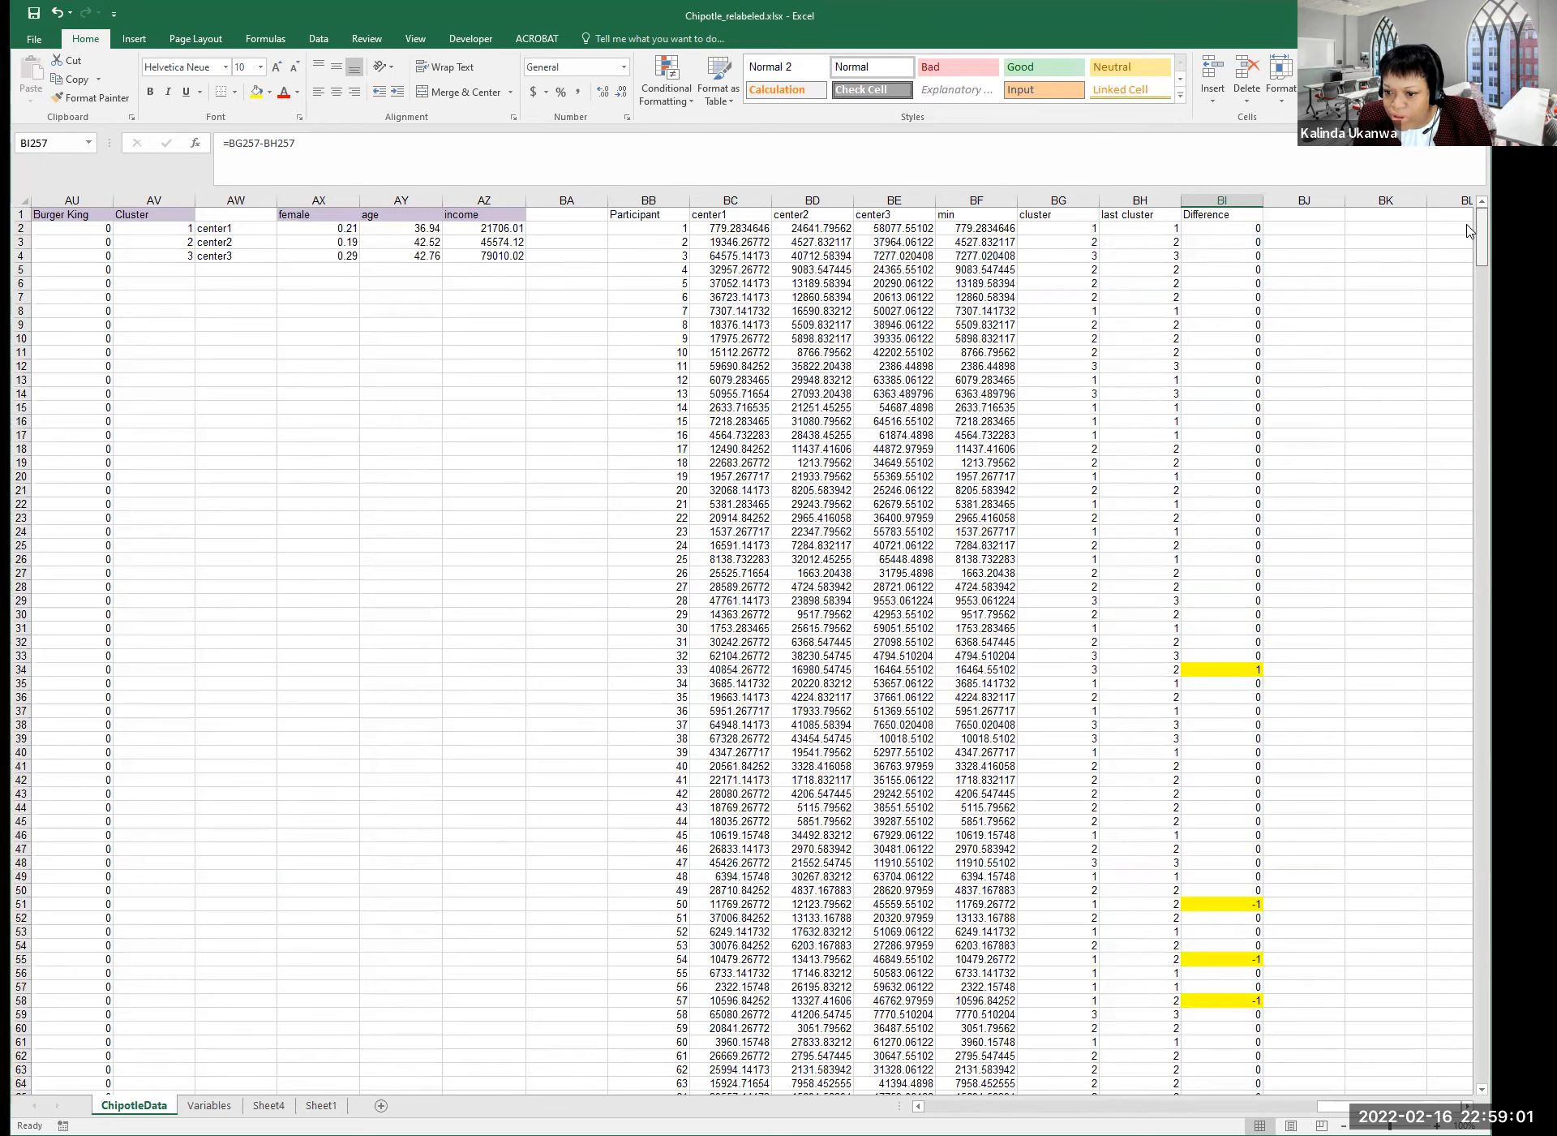
click(1229, 669)
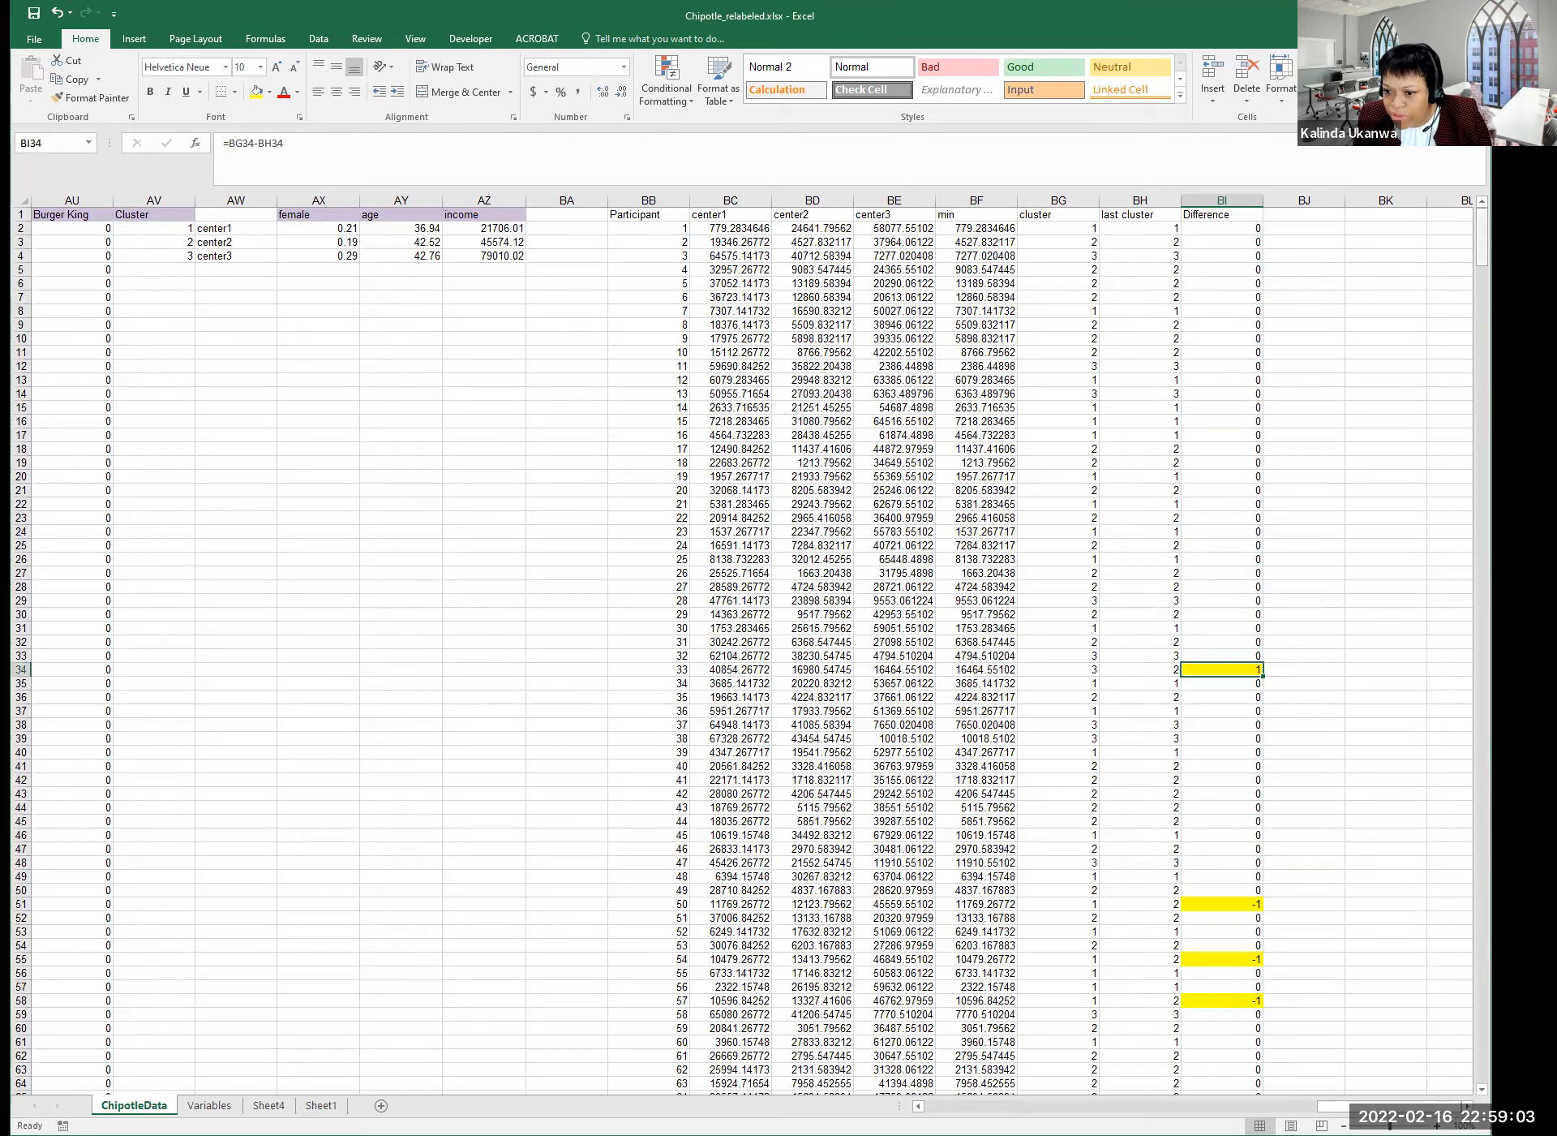
scroll(1464, 518, down, 20)
scroll(1465, 518, down, 17)
scroll(1453, 539, up, 20)
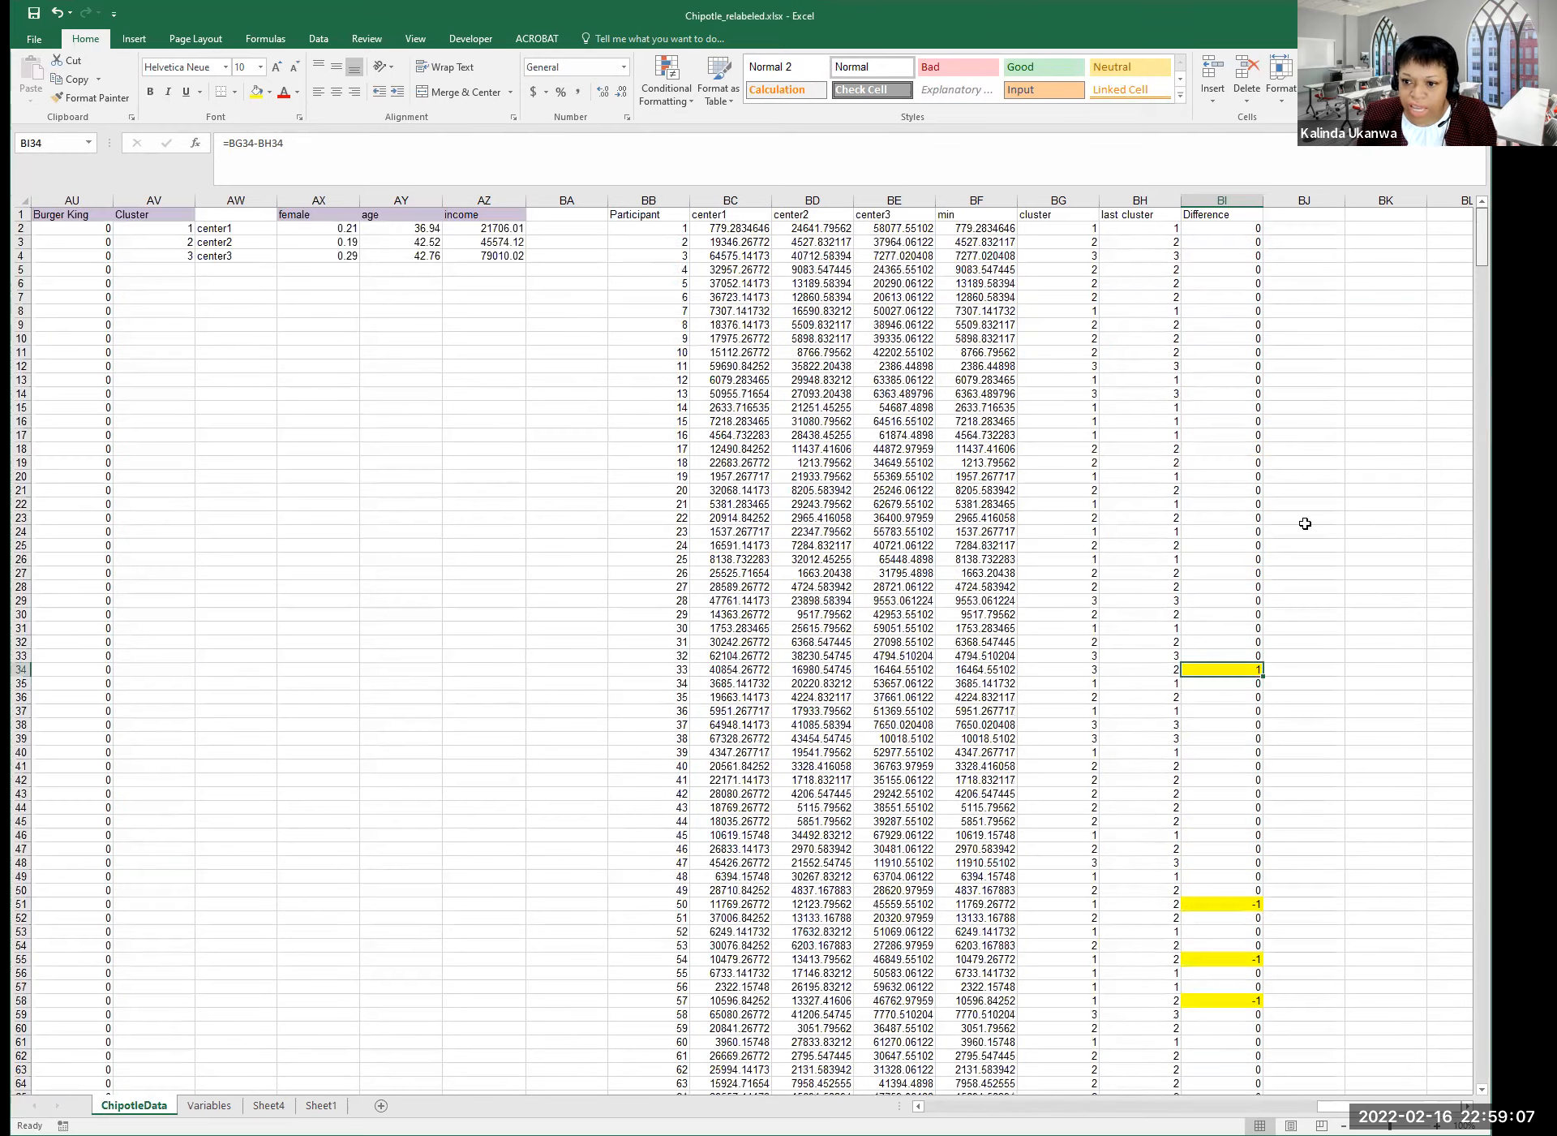
click(1304, 519)
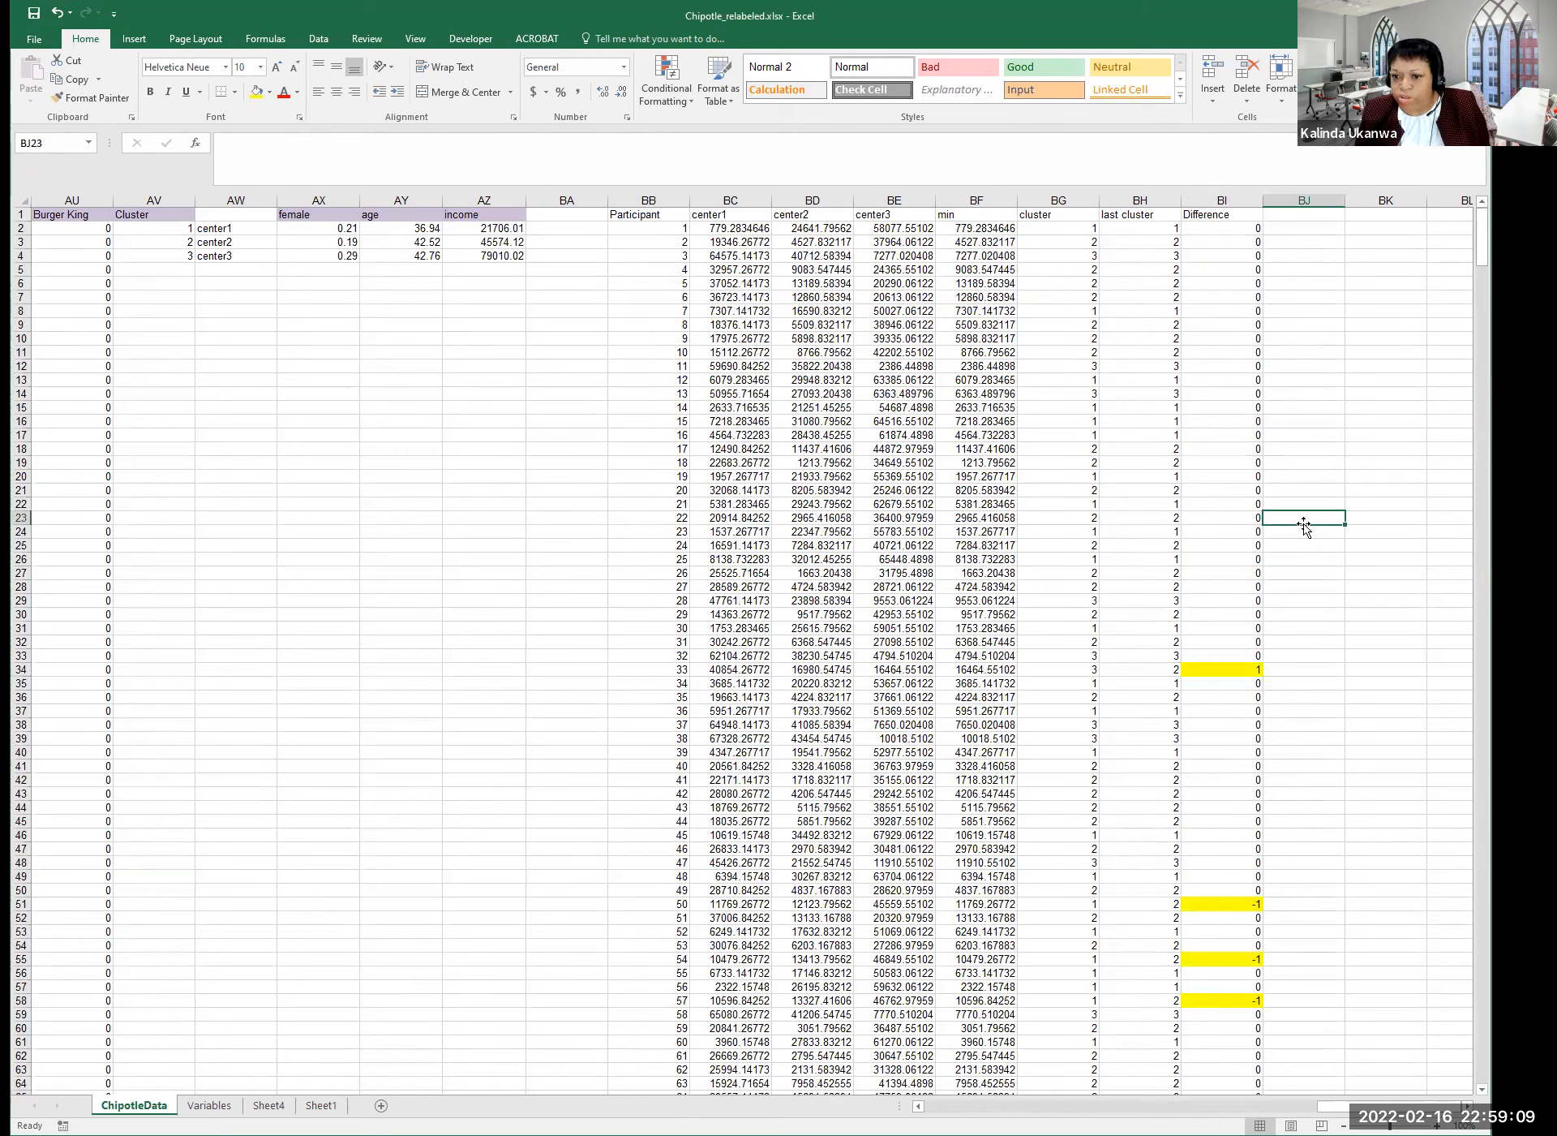
Copy the cluster column from BG2 down and paste it as values into last cluster at BH2.
click(1065, 228)
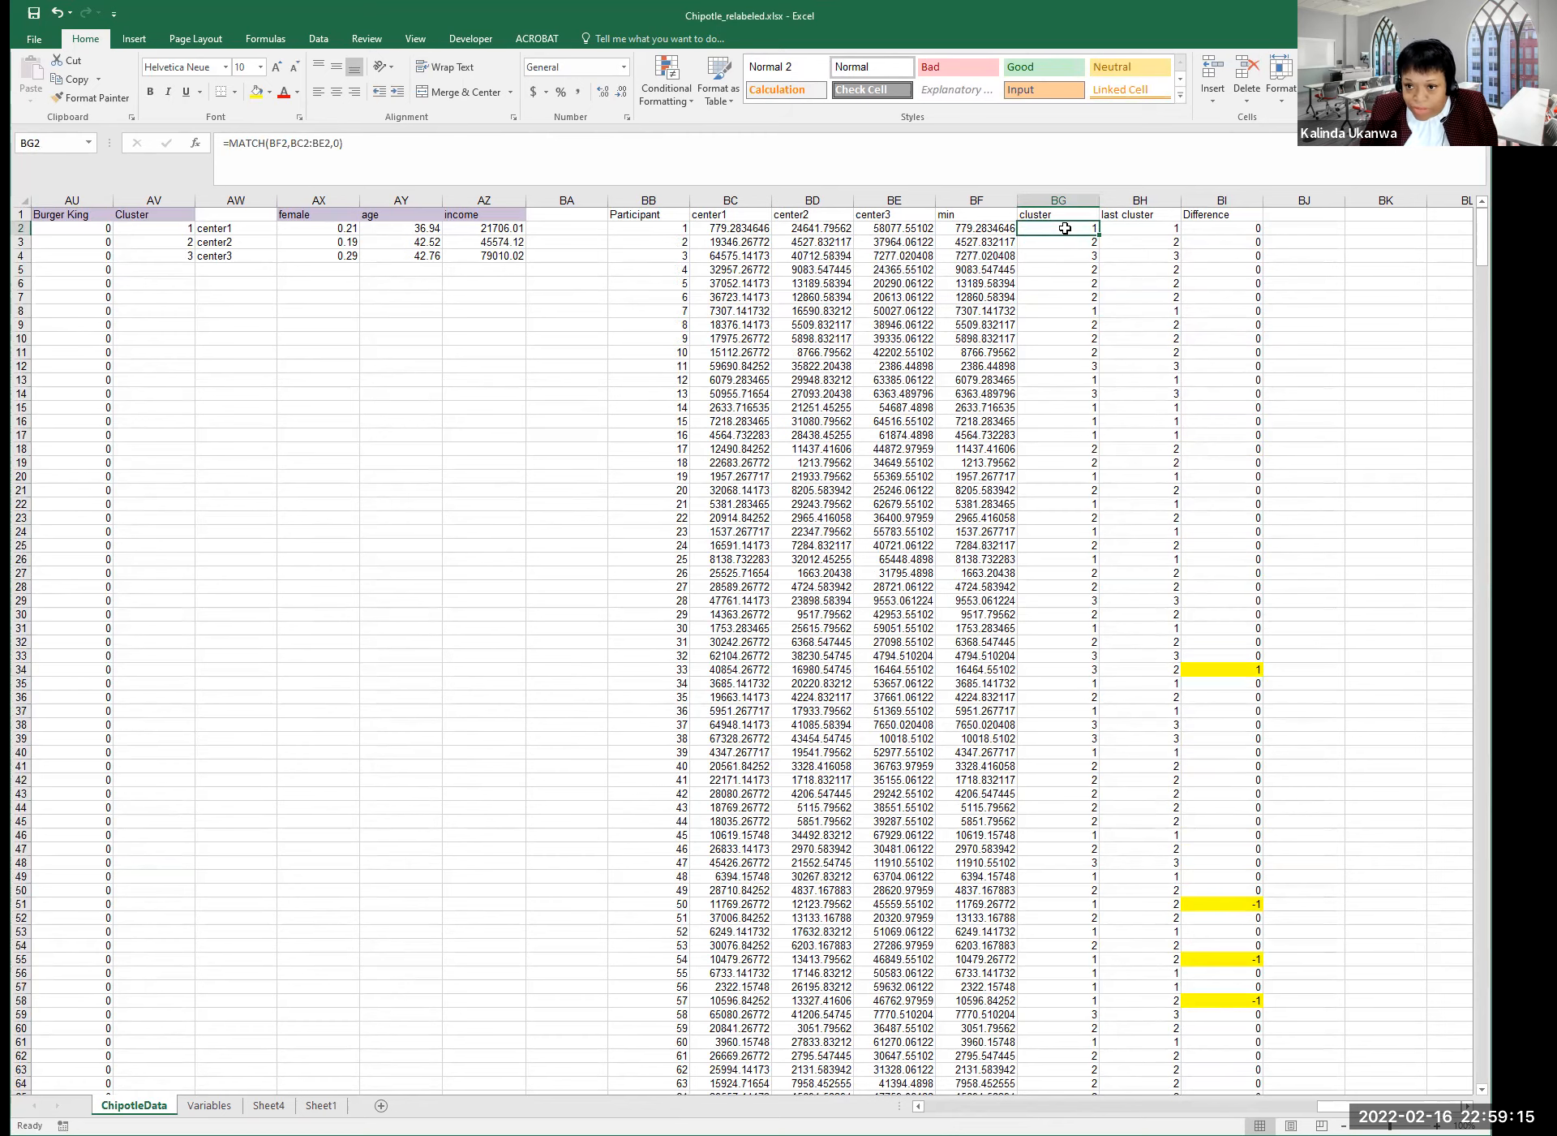
key(ctrl+shift+Down)
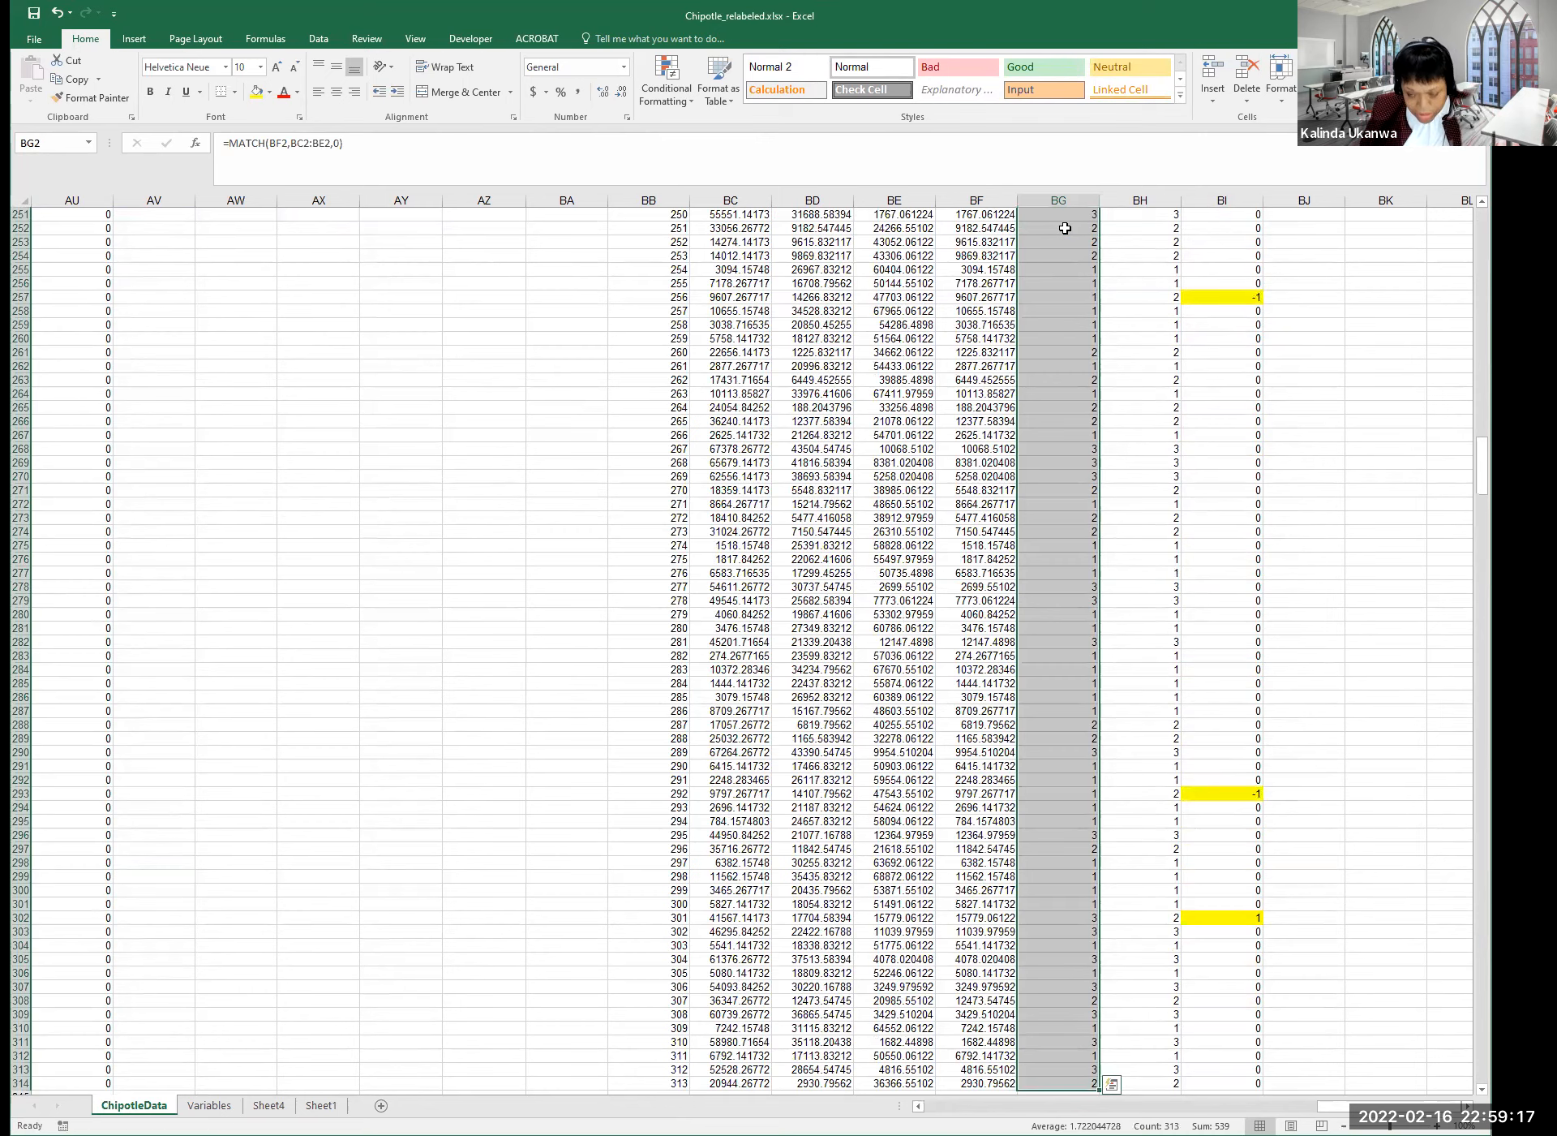
key(ctrl+c)
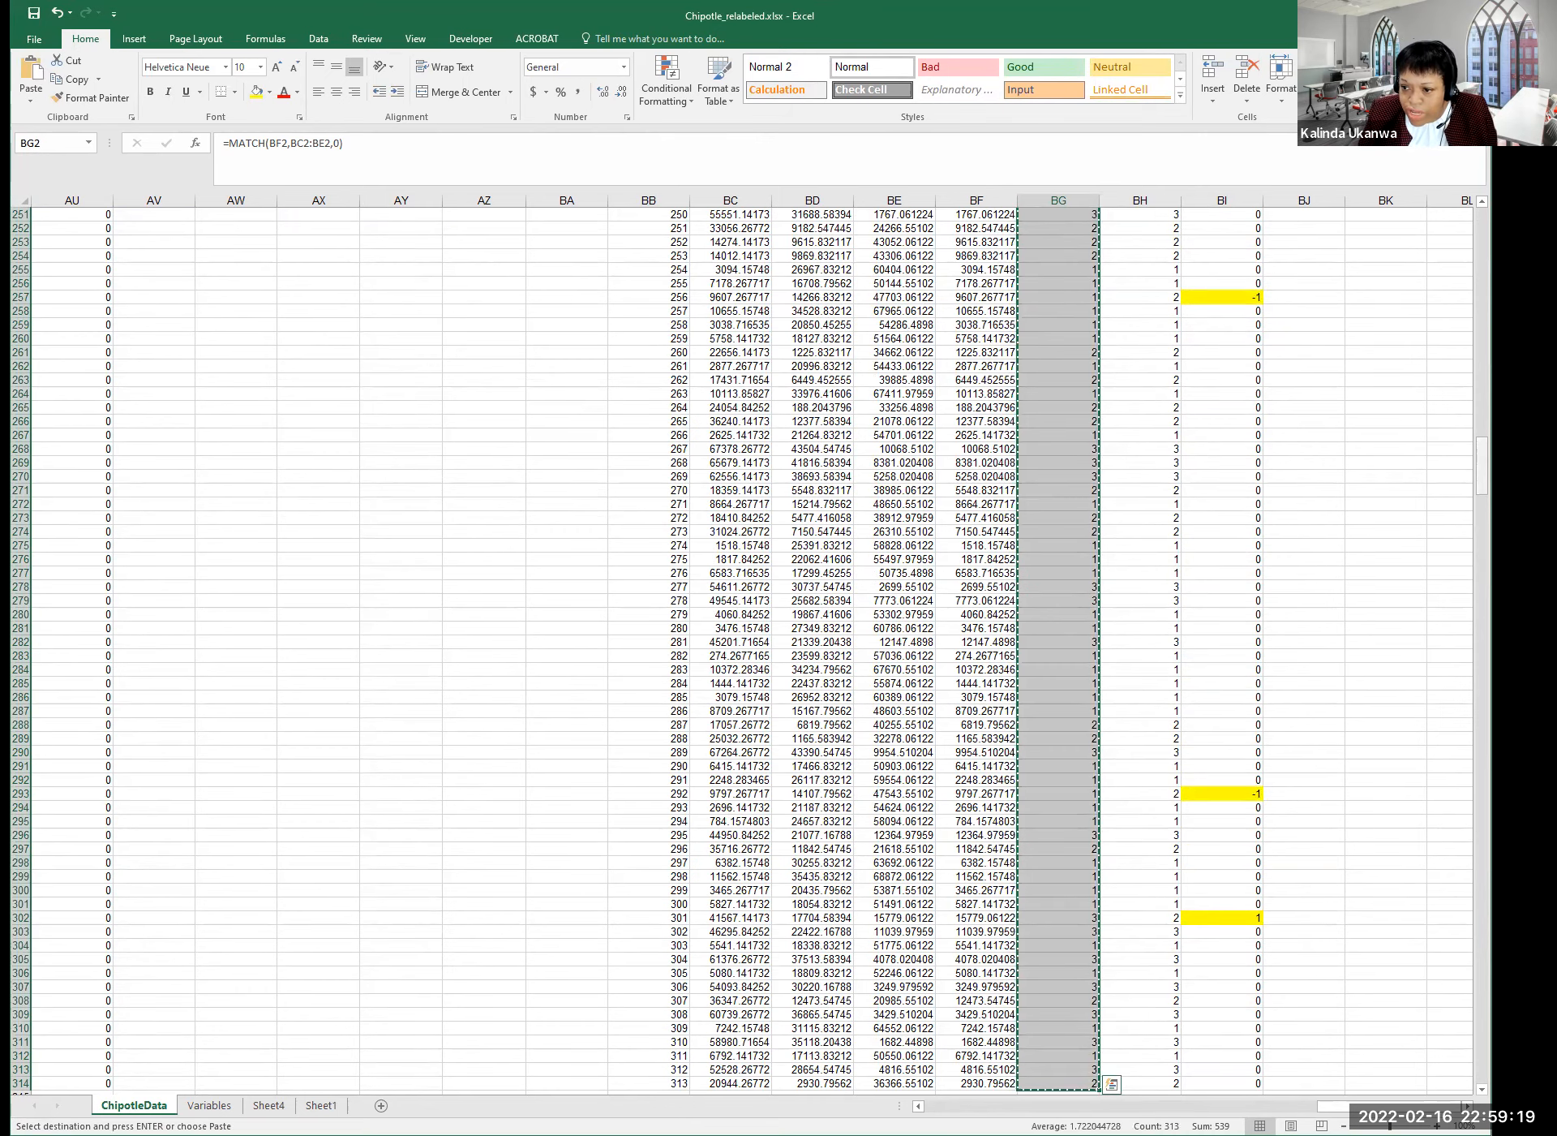
drag(1481, 466, 1482, 231)
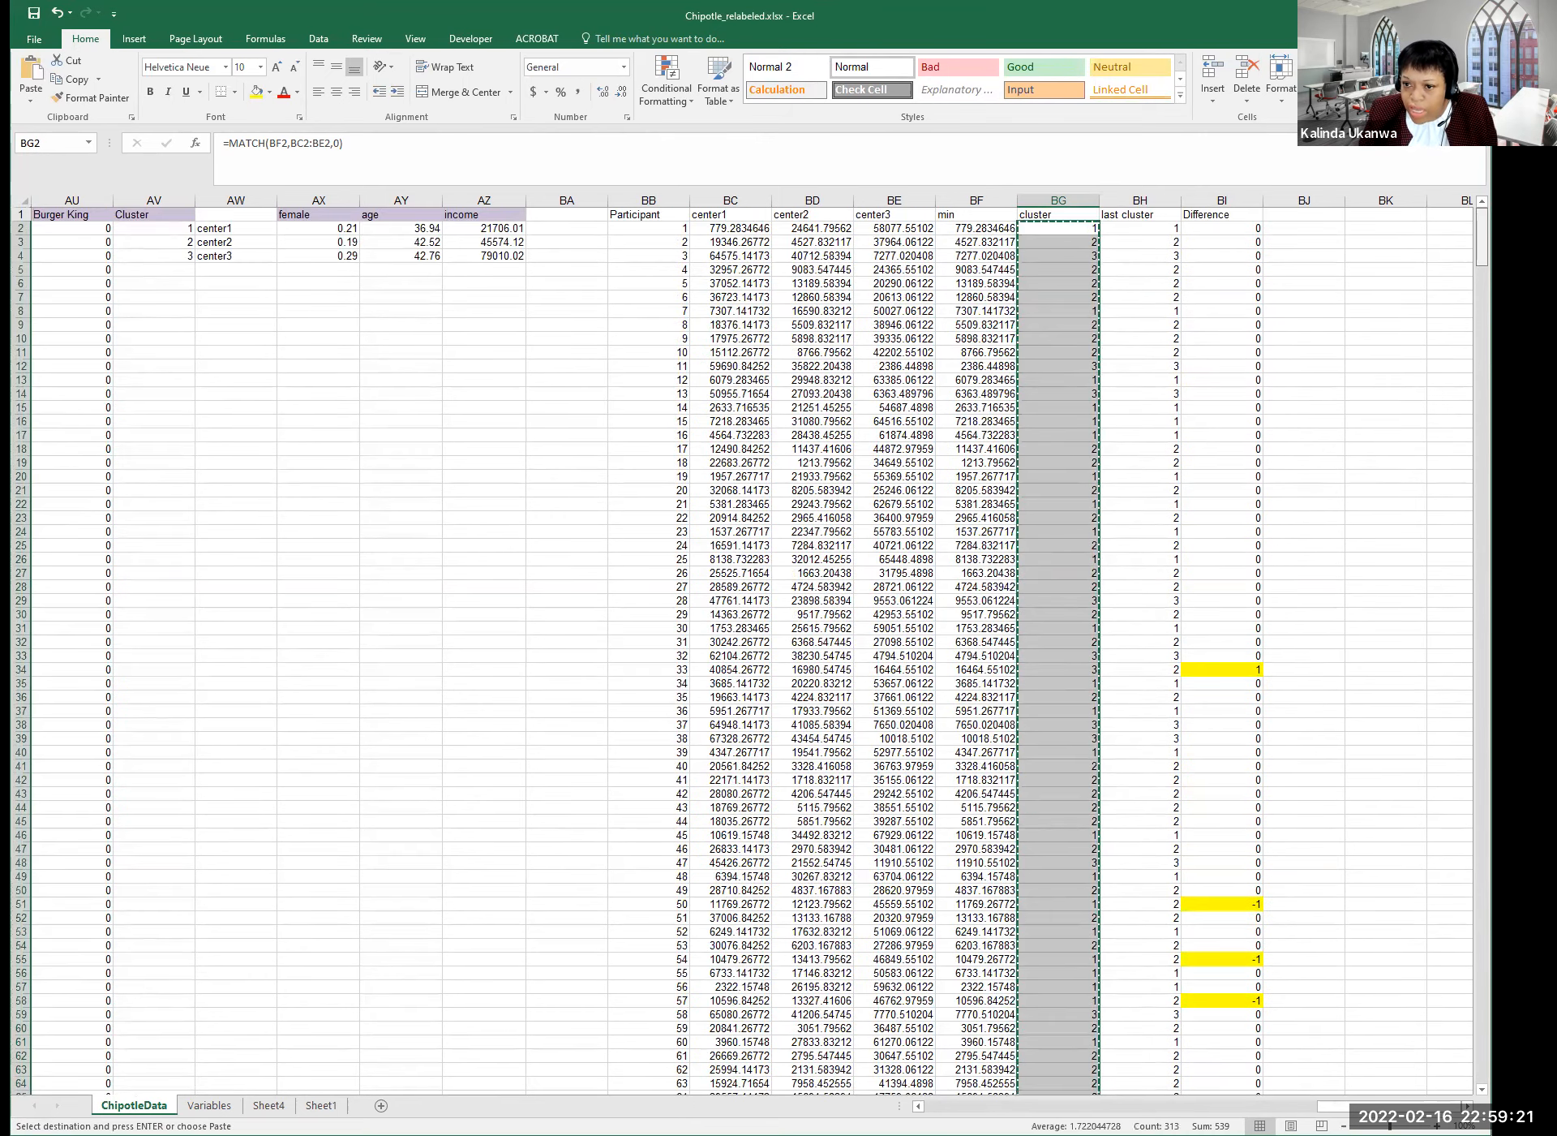
click(1153, 229)
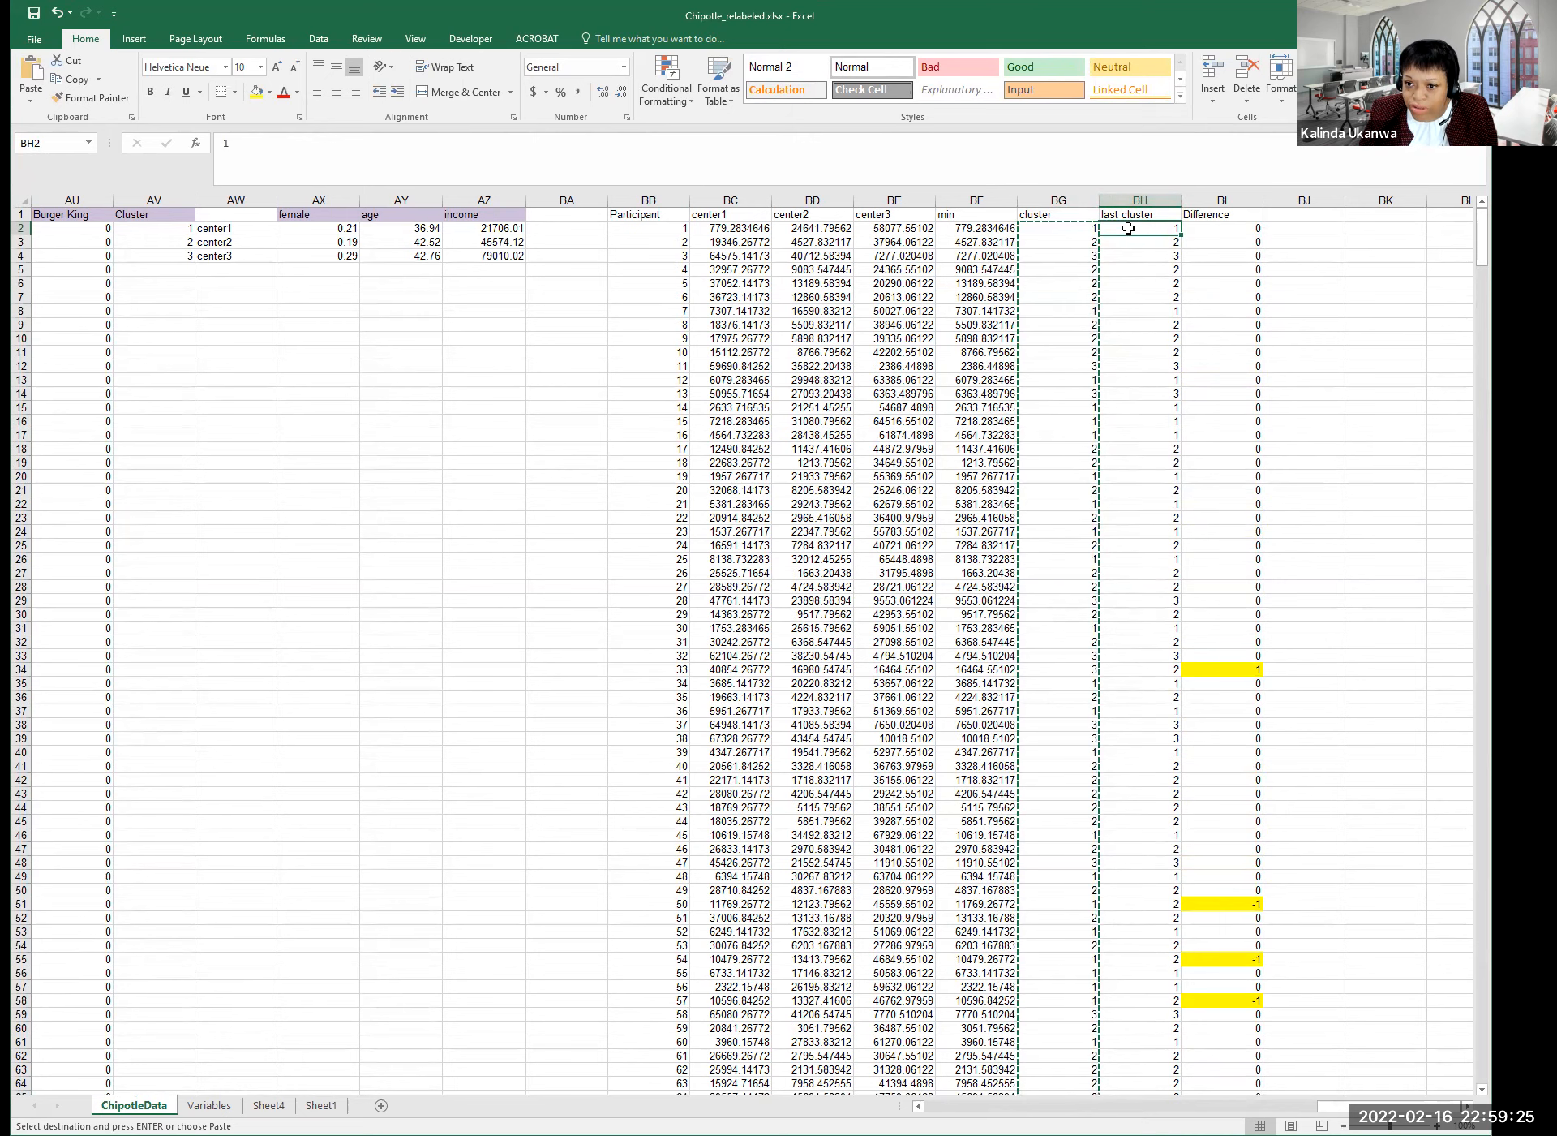
right_click(1132, 230)
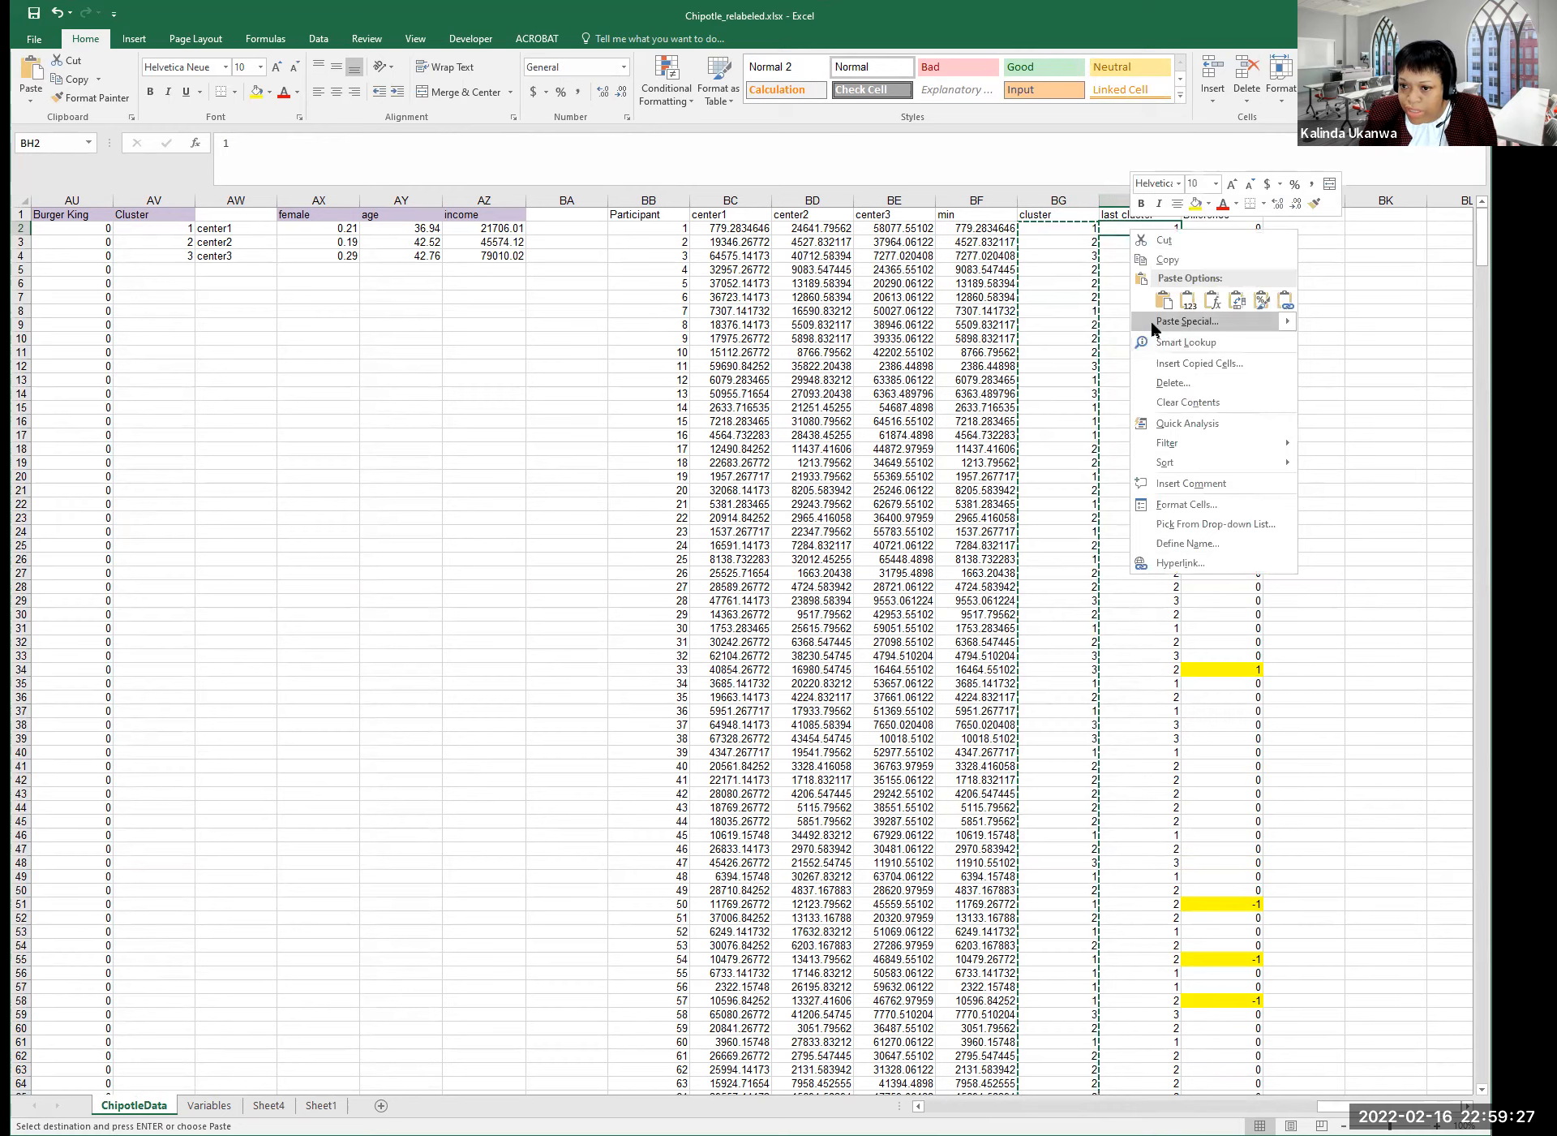
click(1168, 323)
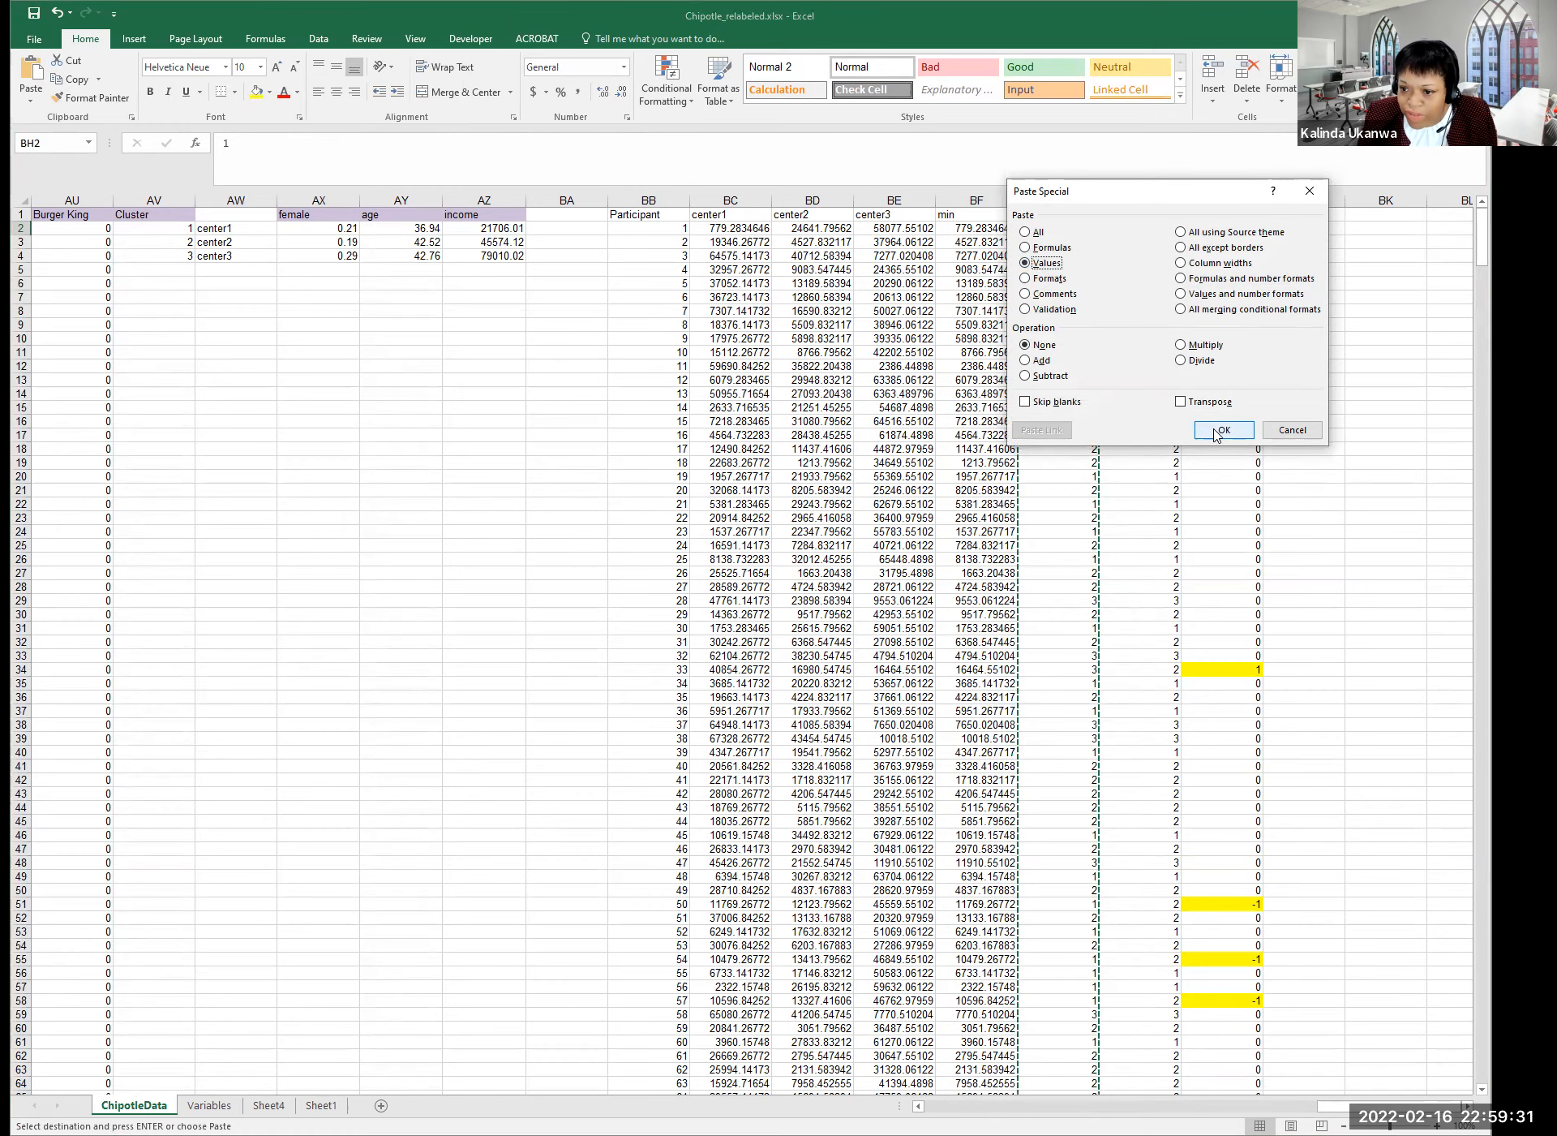
click(1217, 431)
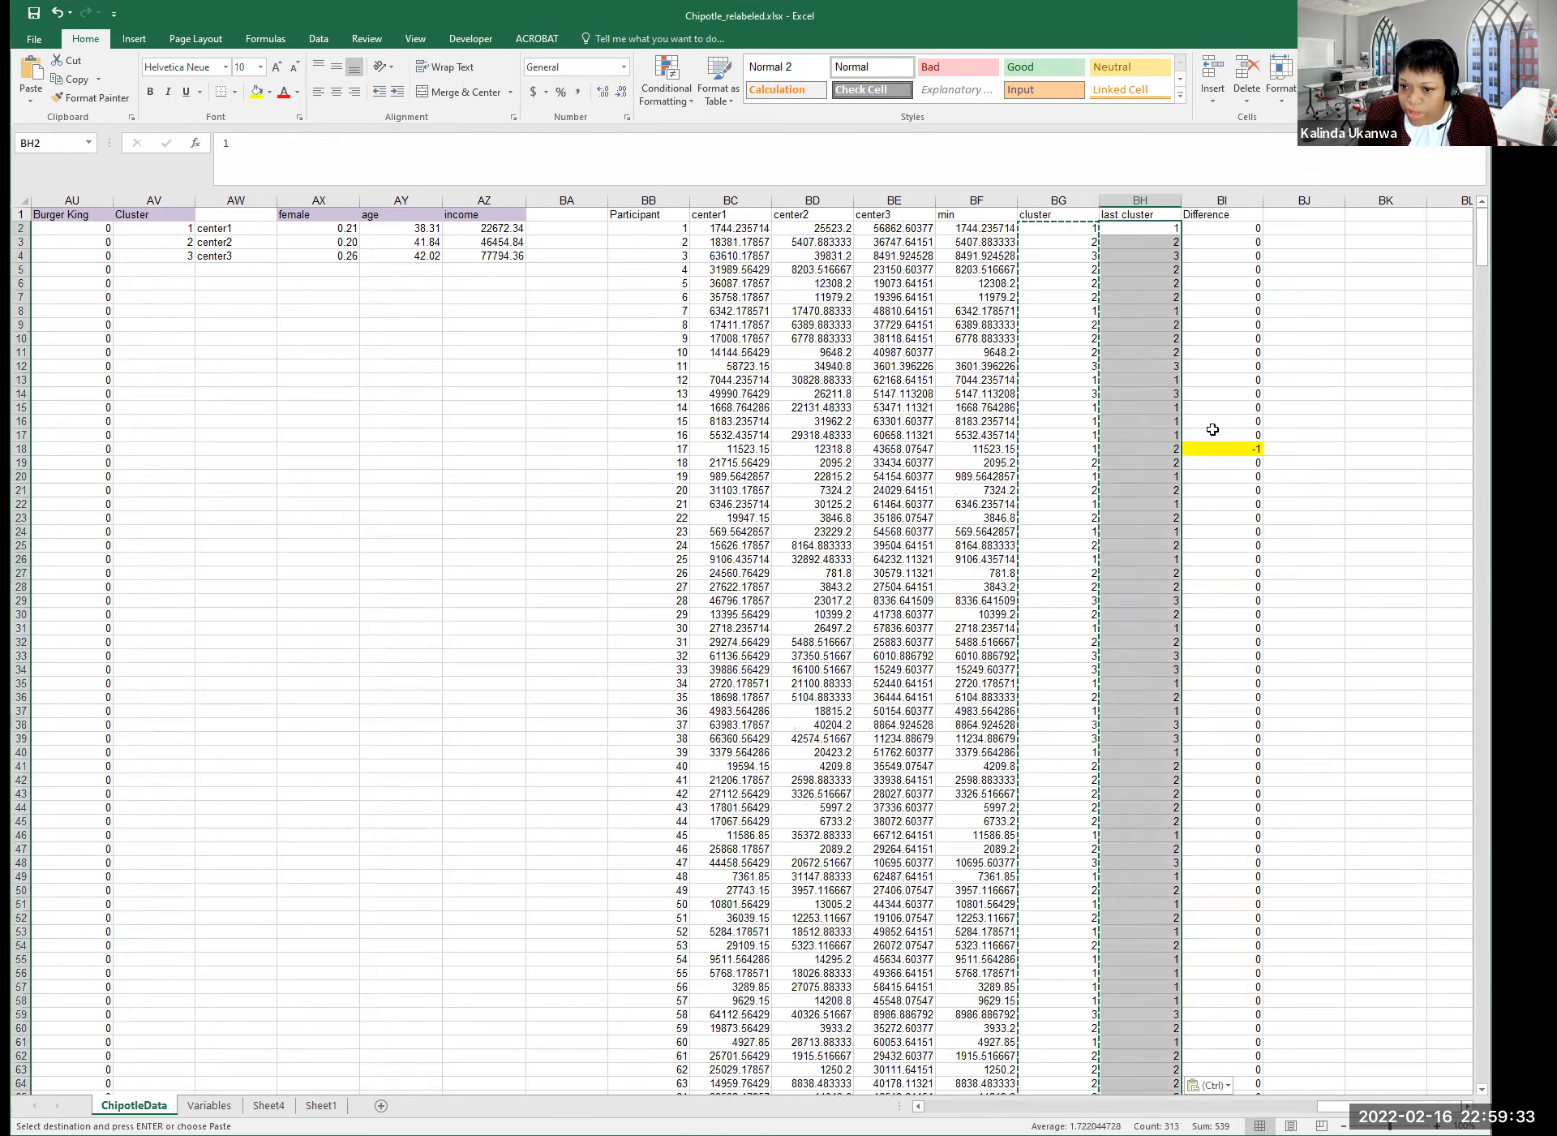
click(1158, 269)
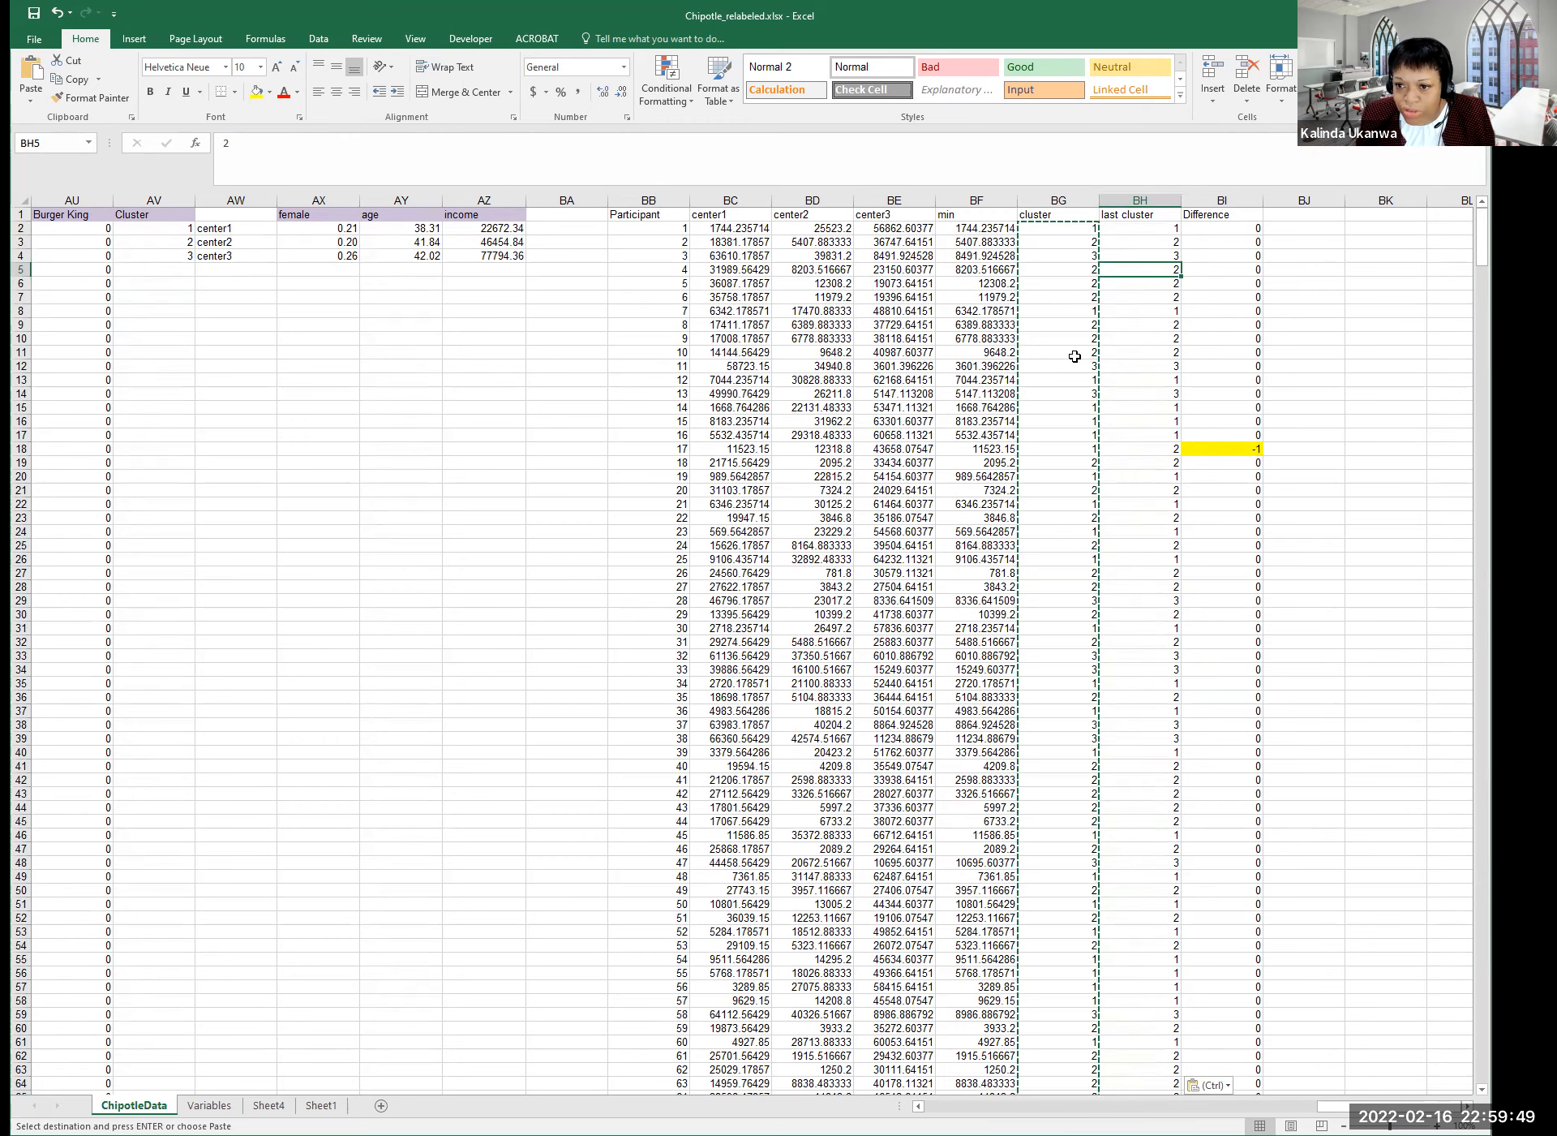
click(1117, 349)
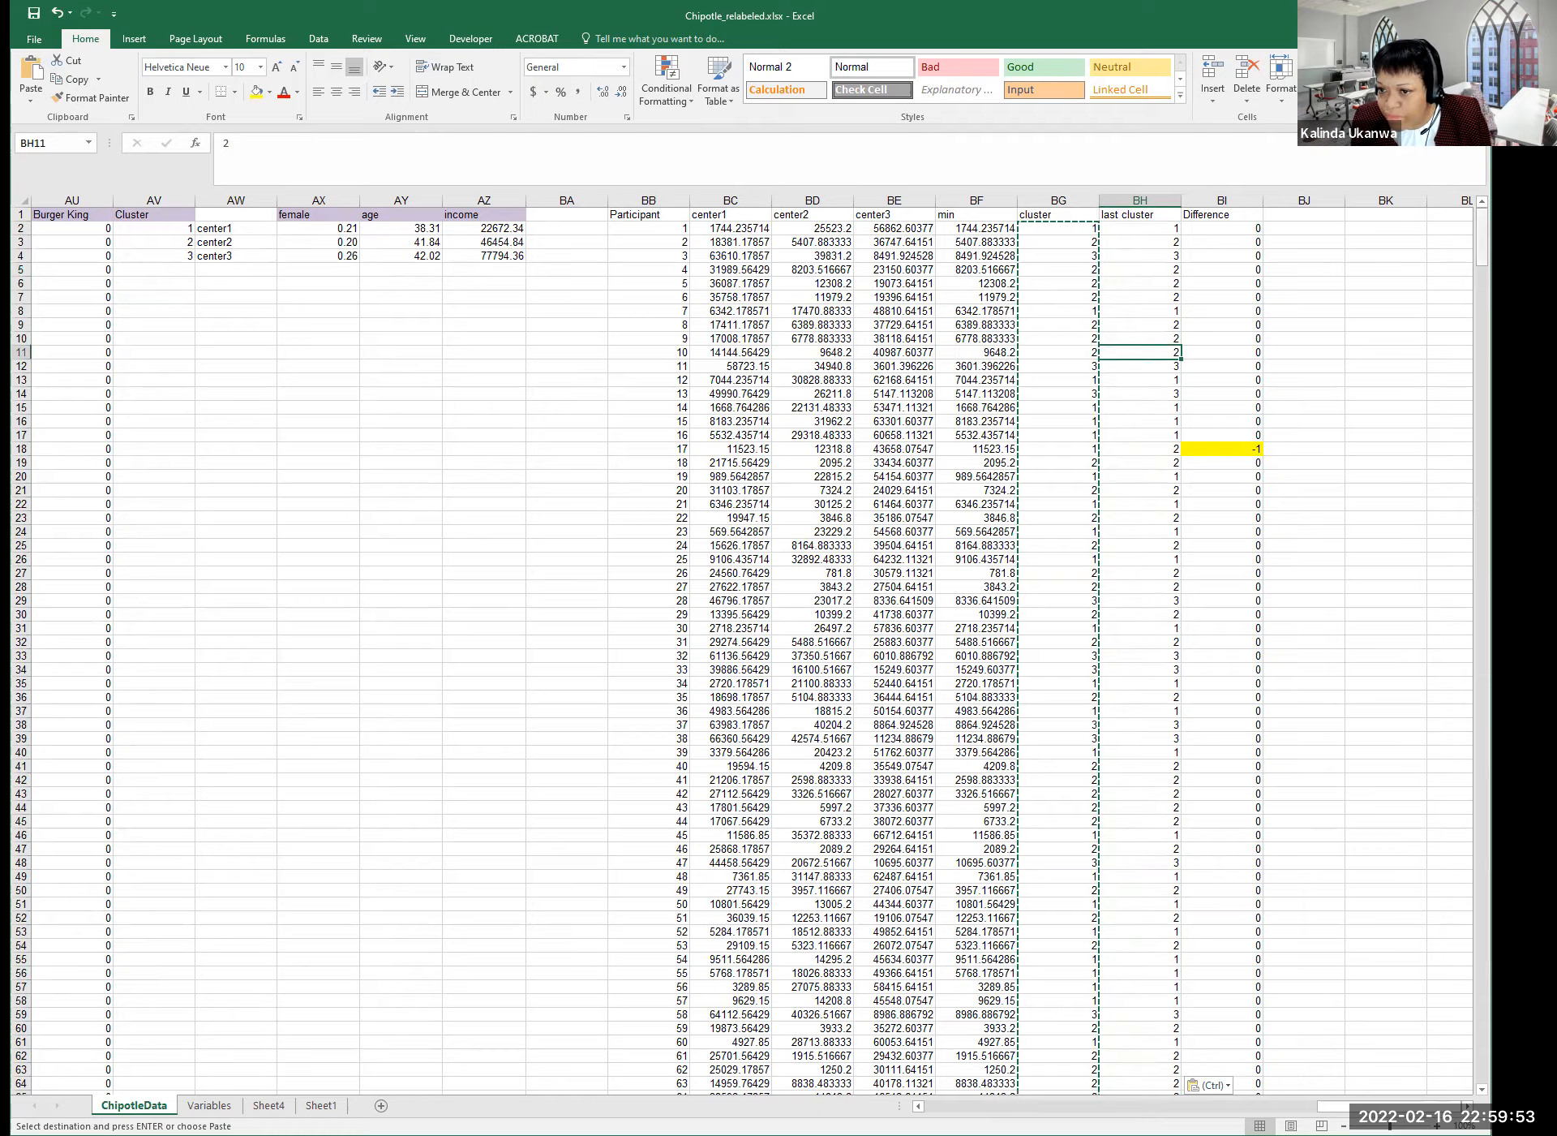
scroll(741, 650, down, 20)
scroll(742, 651, up, 20)
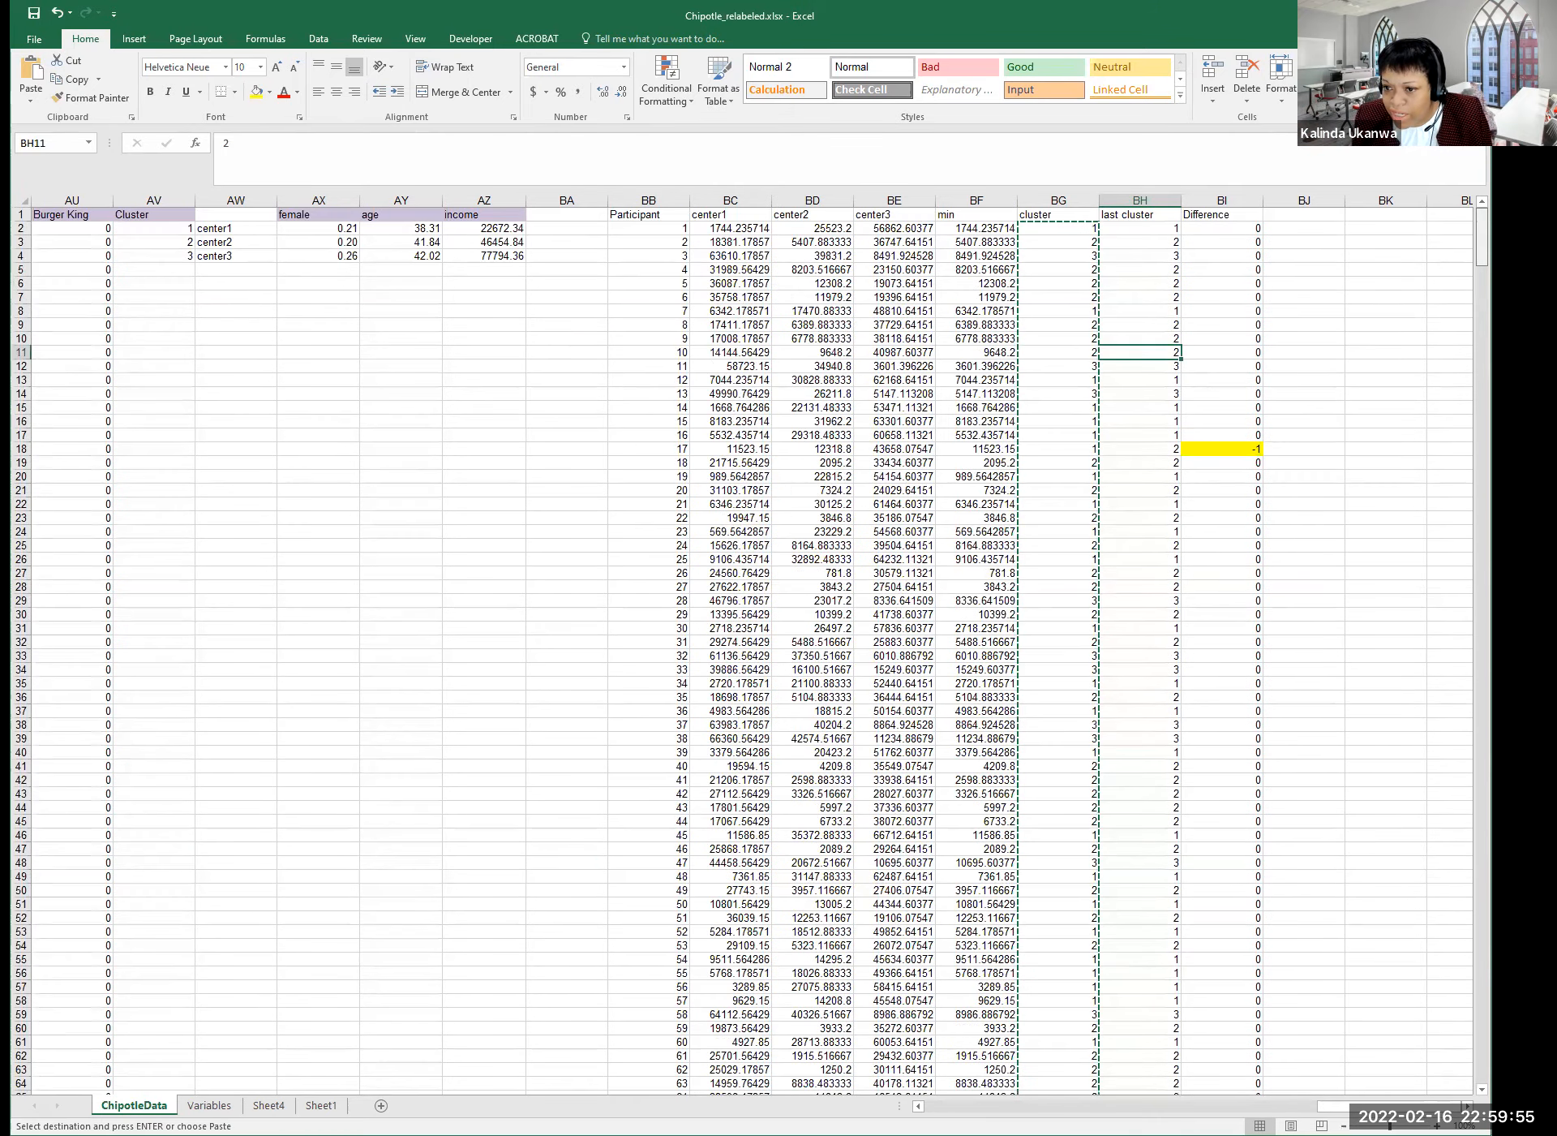
click(1223, 448)
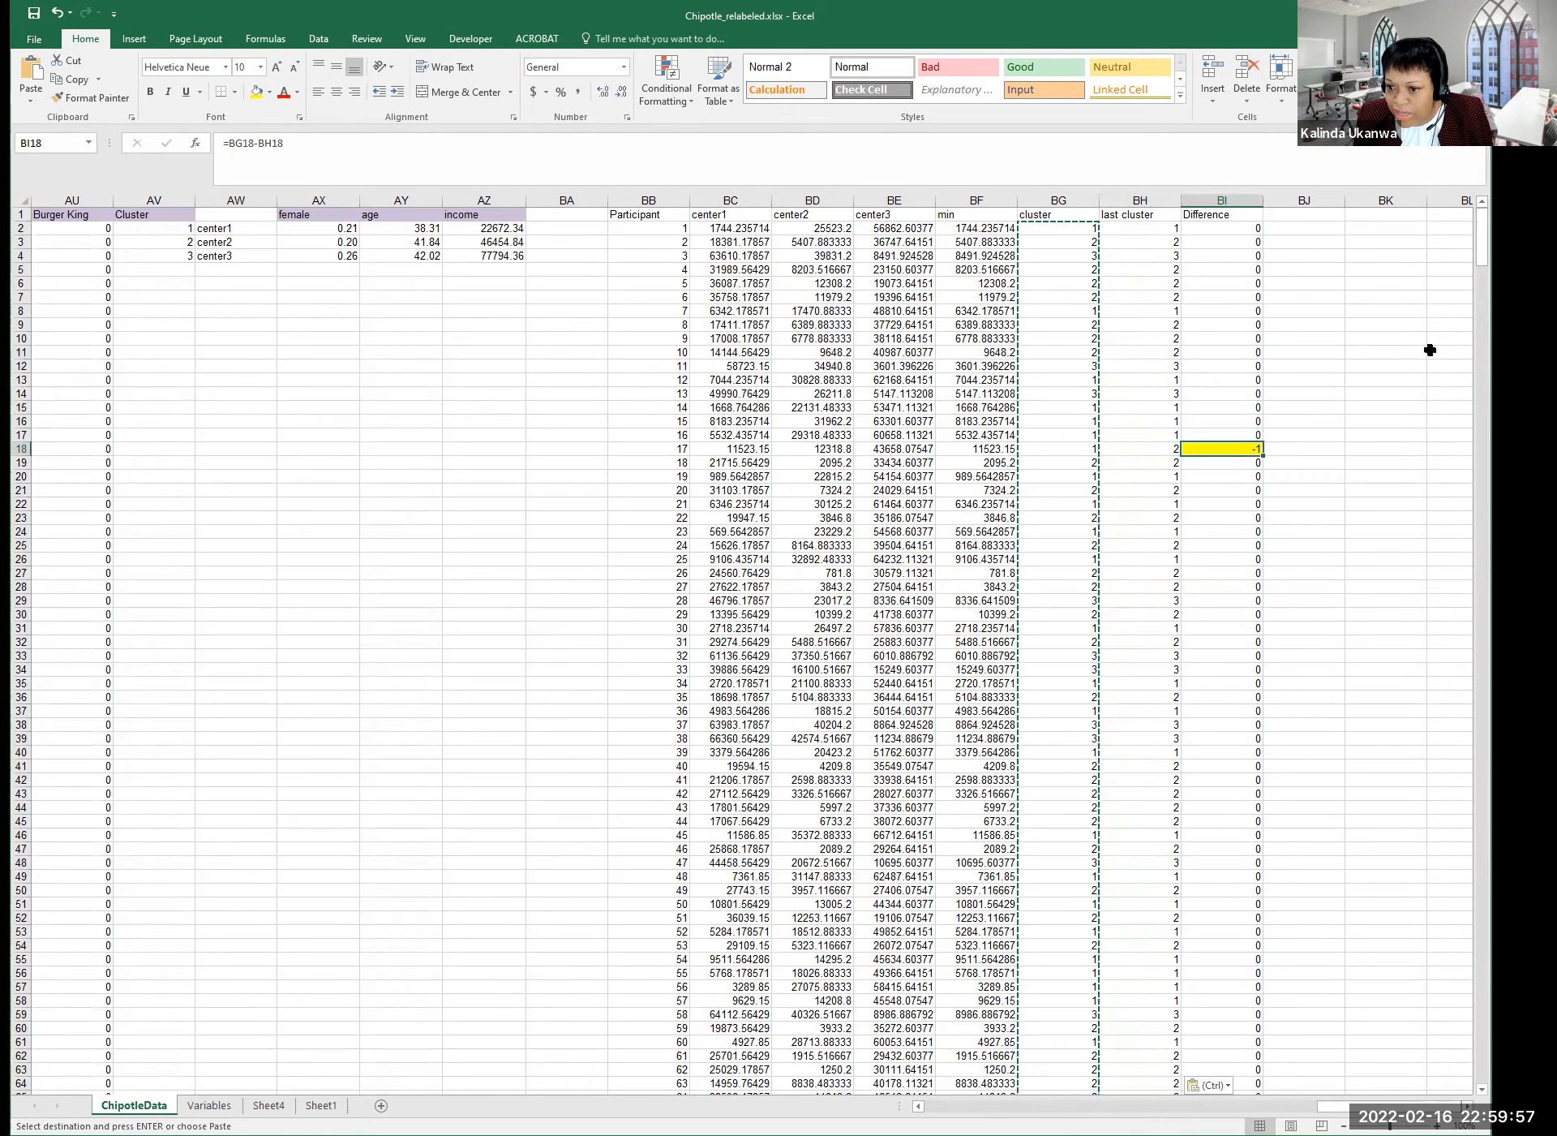
scroll(1476, 250, down, 15)
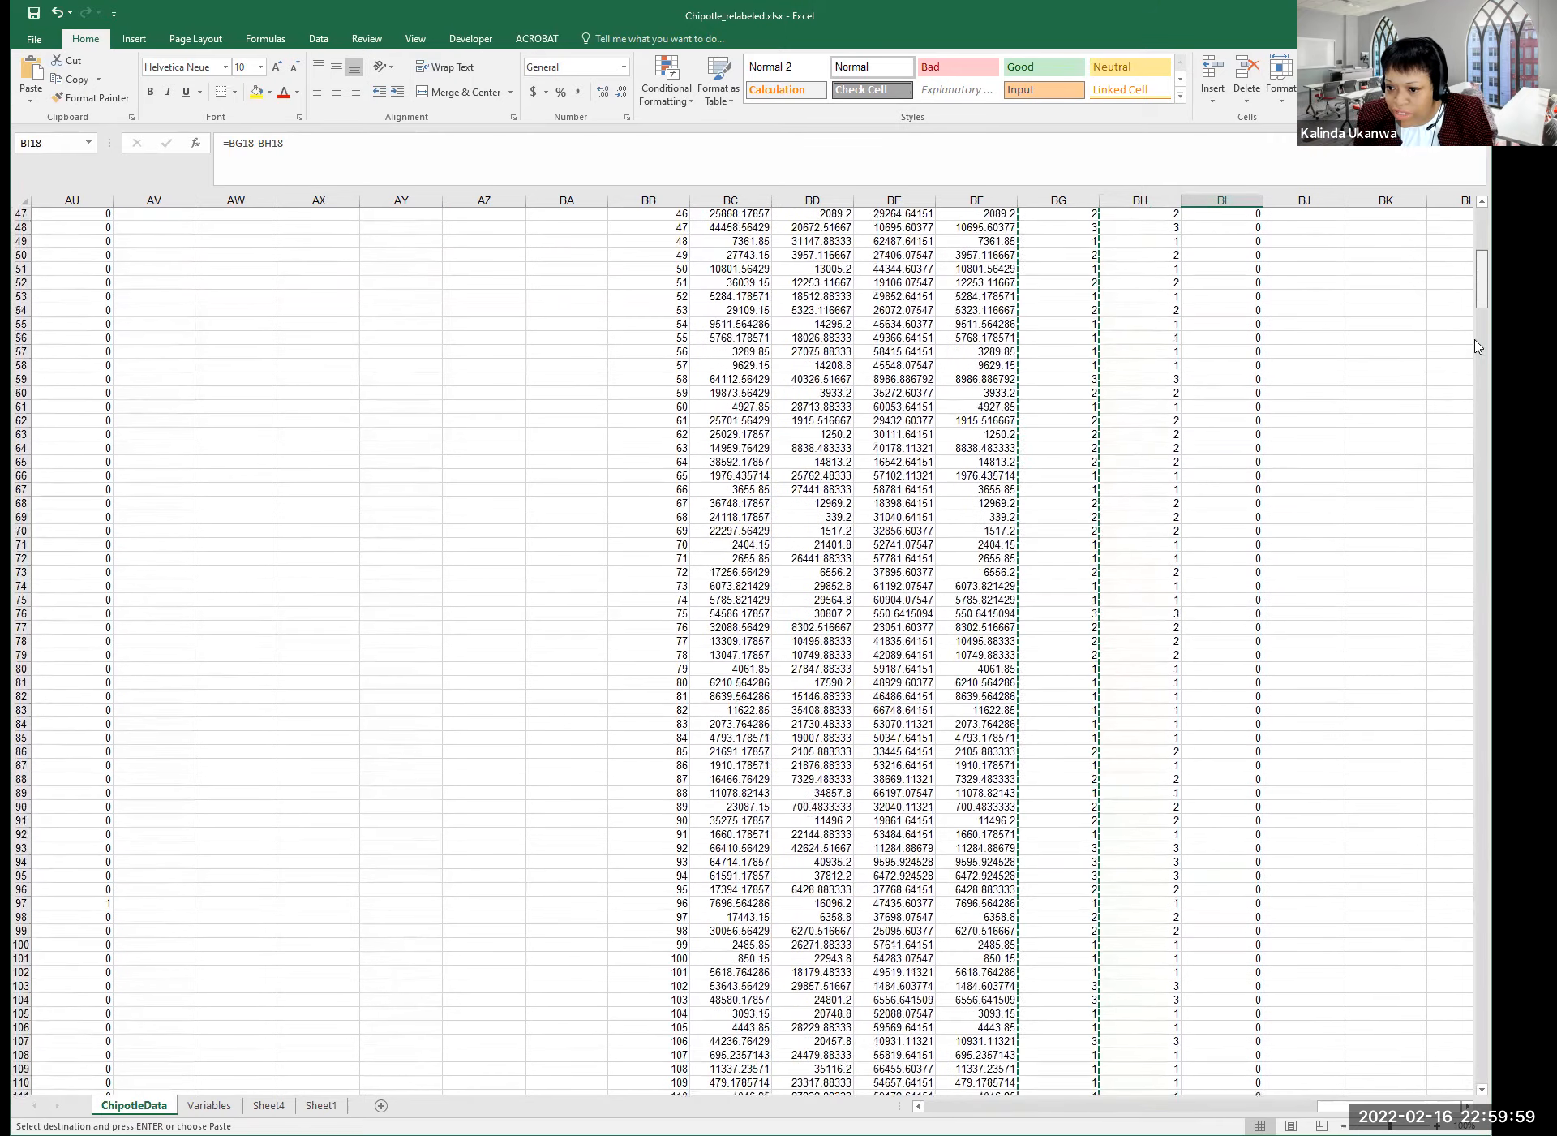
scroll(1478, 346, down, 20)
scroll(1466, 537, up, 20)
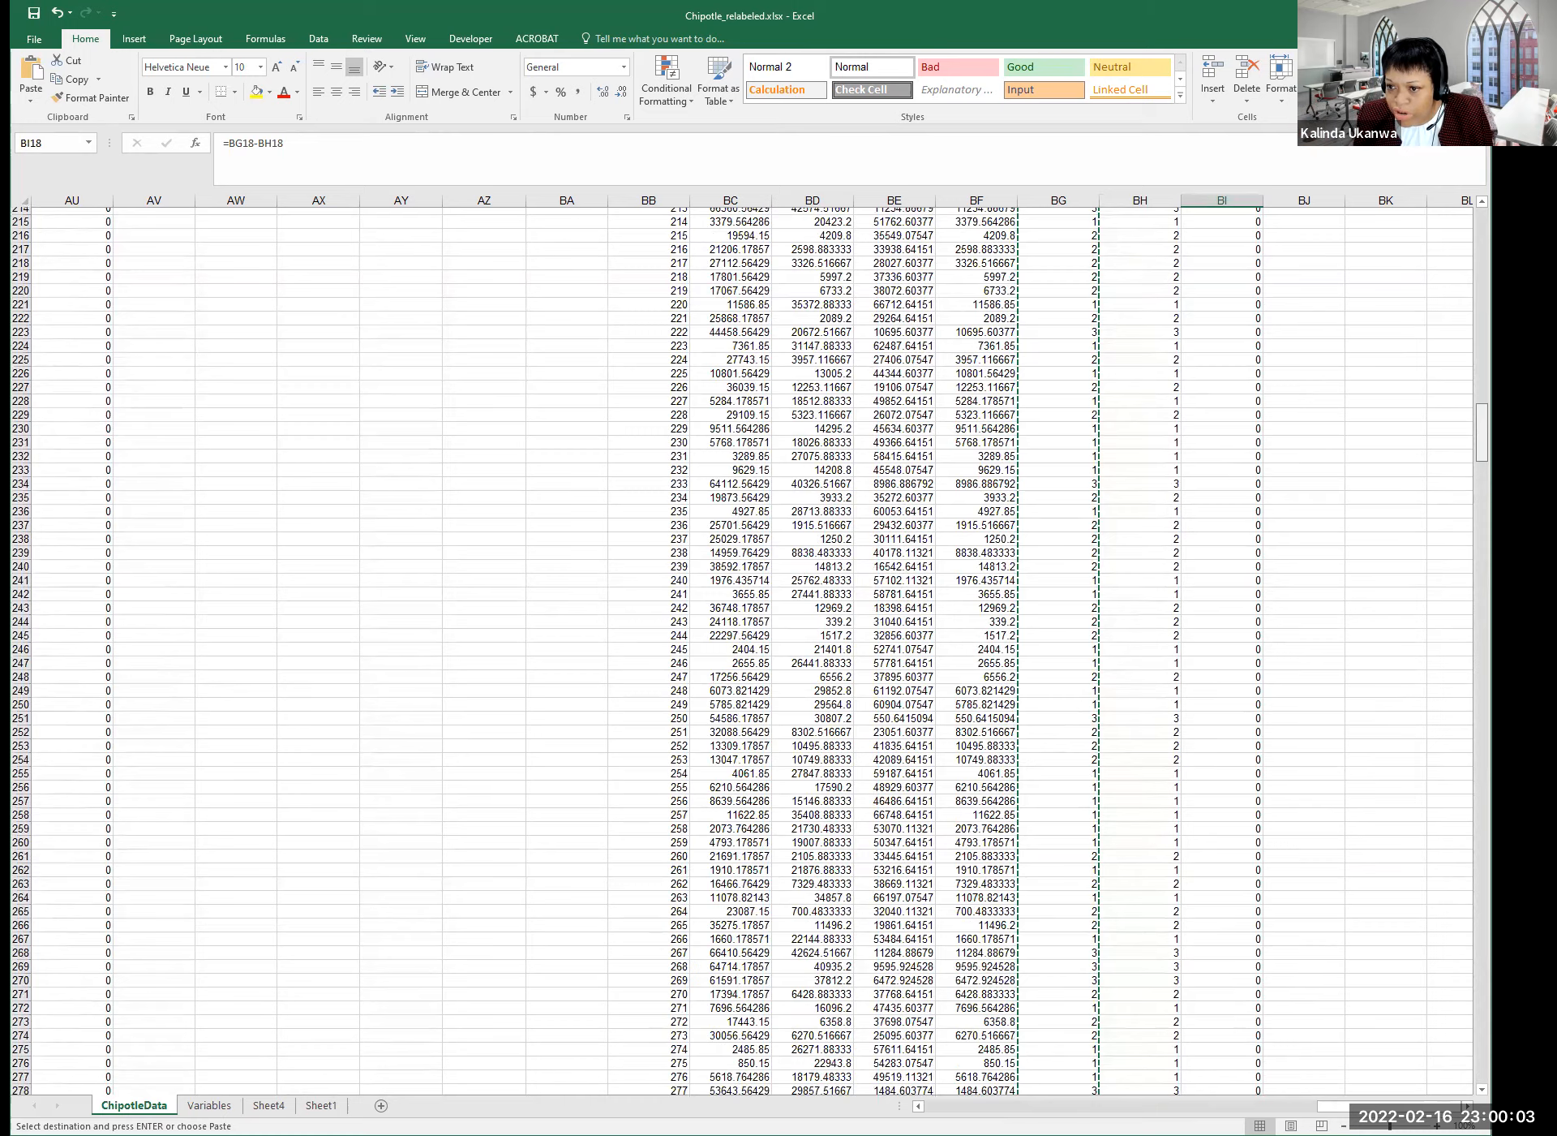
scroll(730, 648, up, 20)
key(ctrl+v)
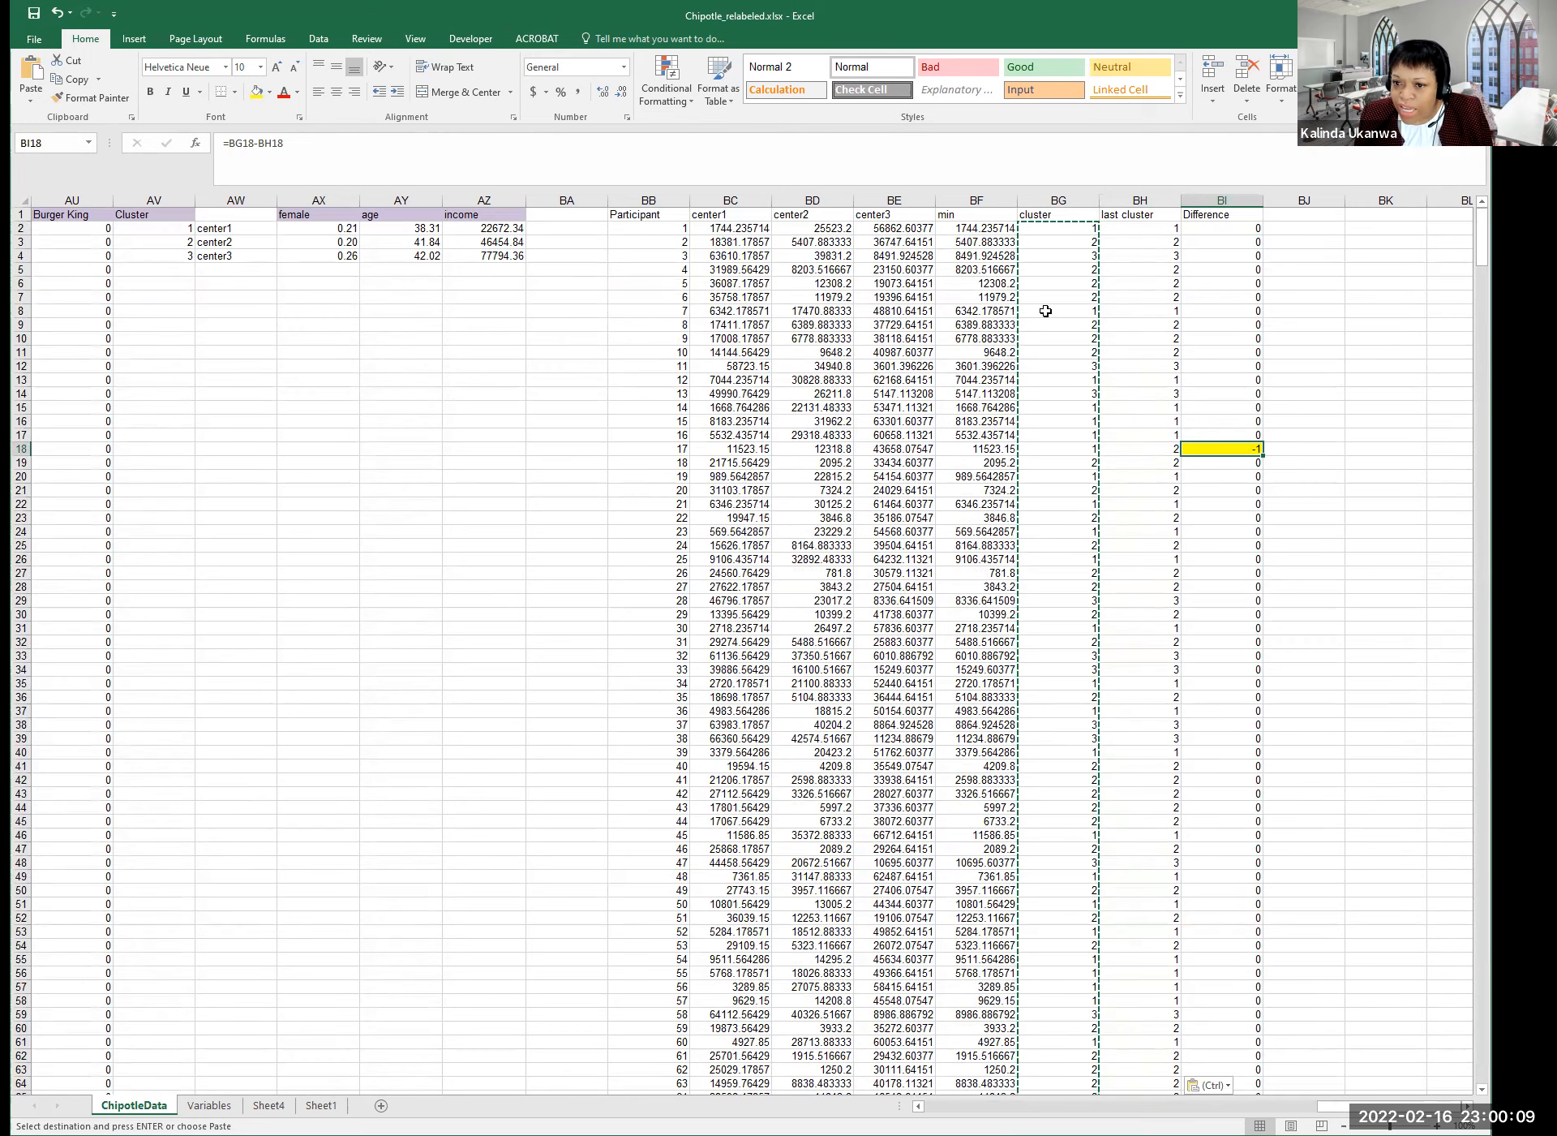
Again paste the BG cluster assignments as values over the last cluster column at BH2.
click(1054, 228)
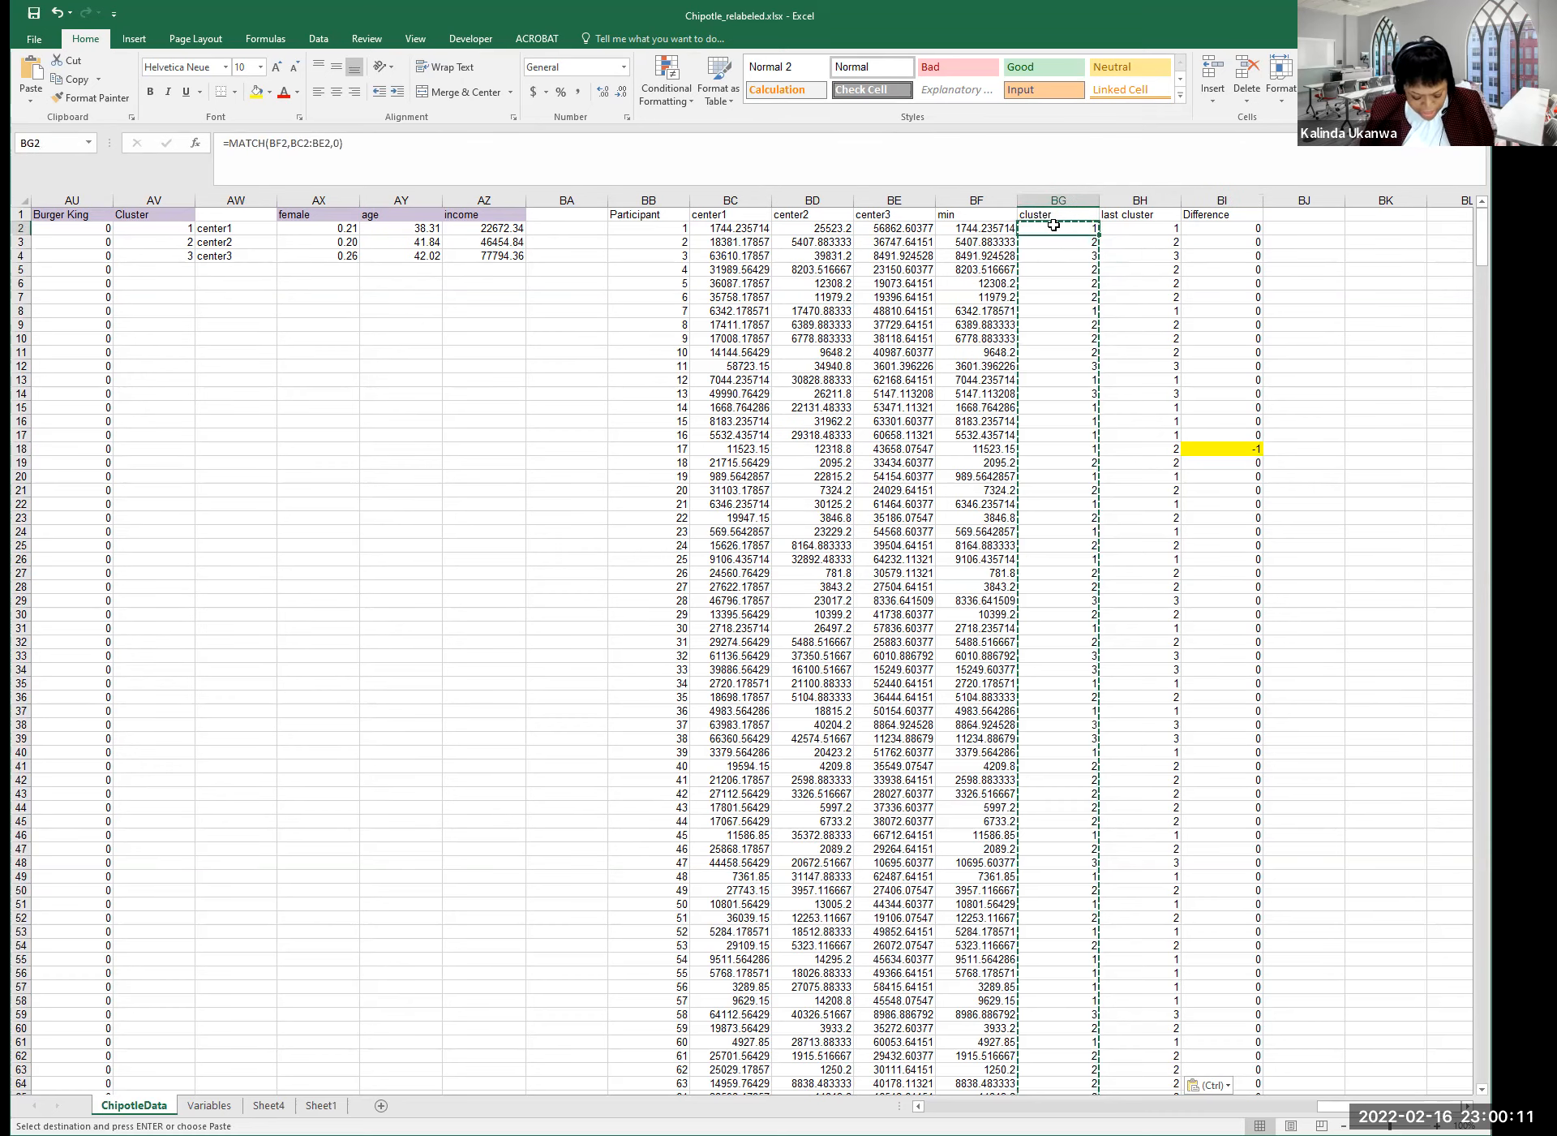
key(ctrl+shift+Down)
key(ctrl+v)
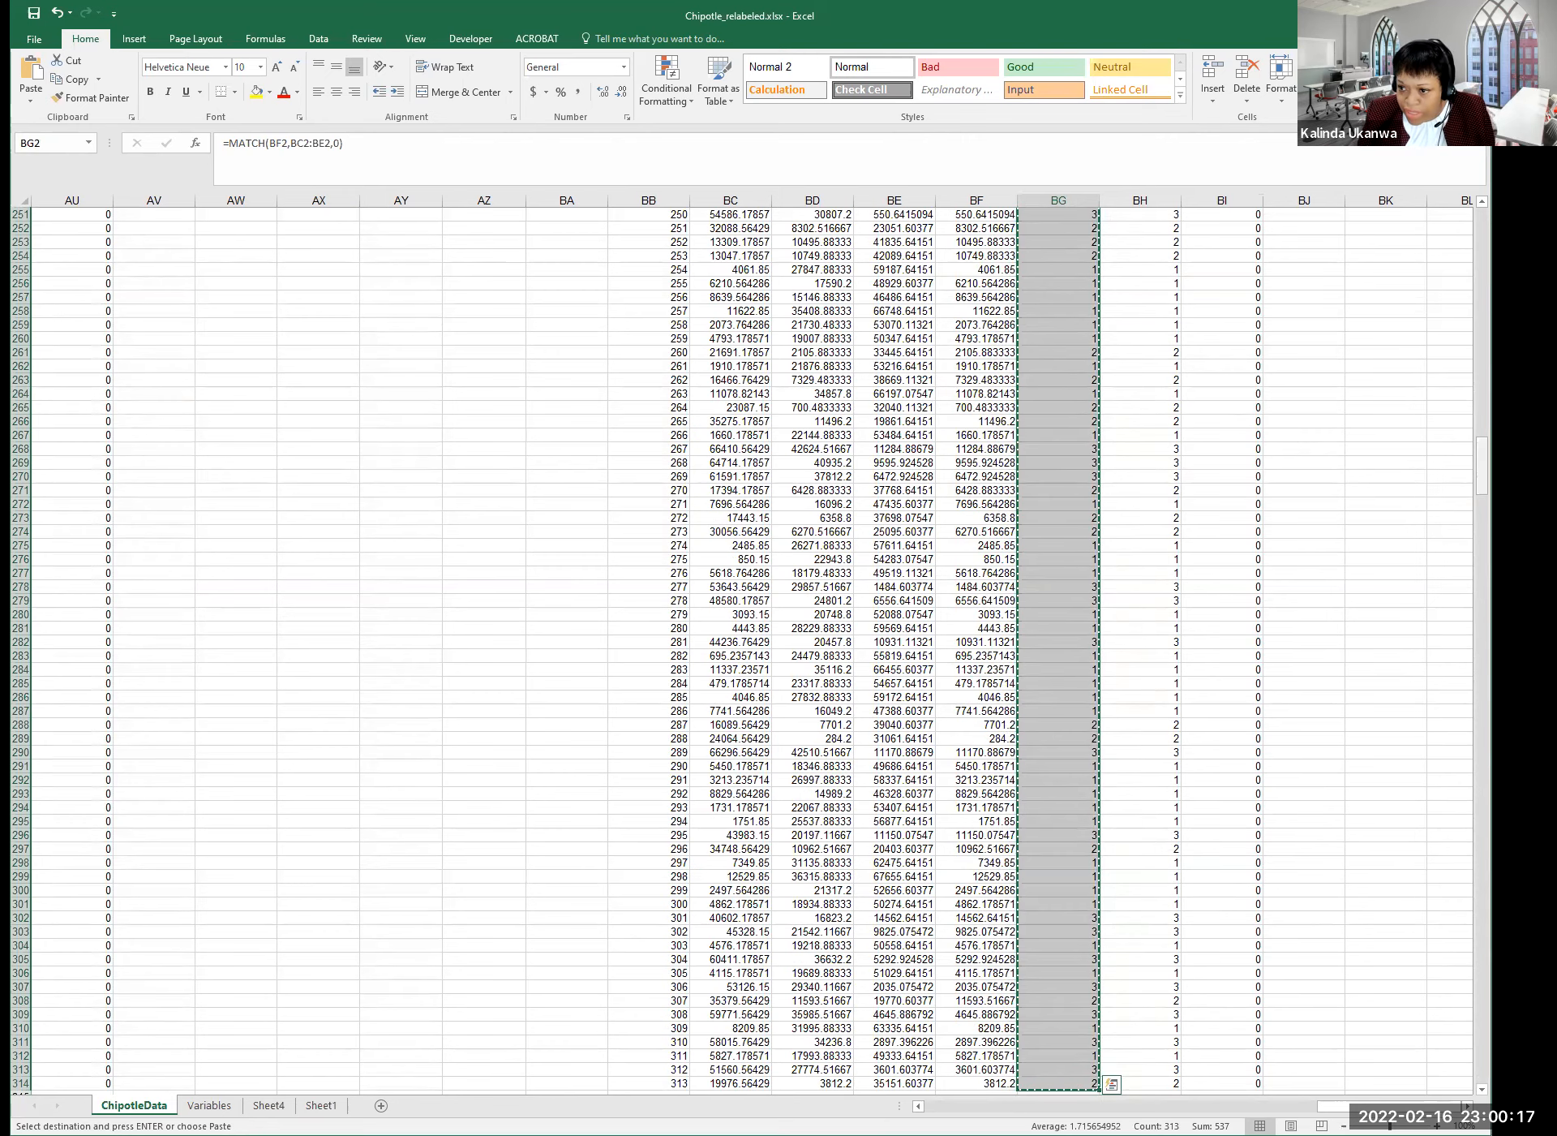
scroll(730, 649, up, 20)
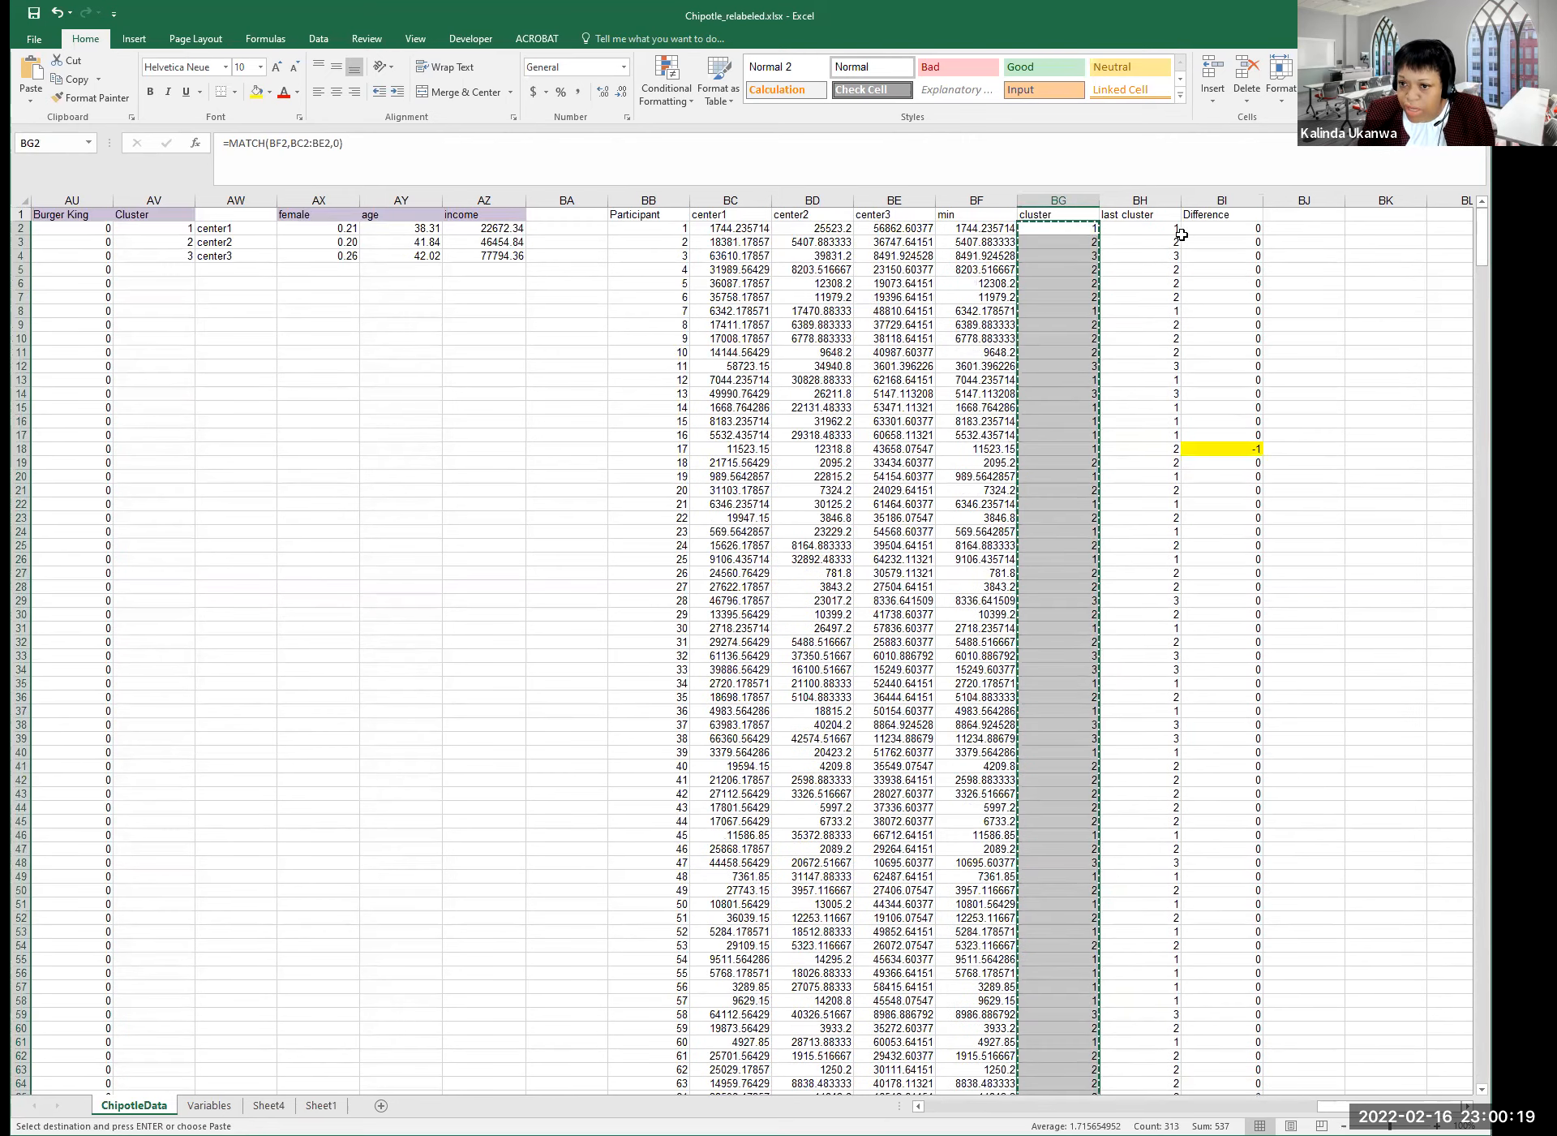
click(1139, 229)
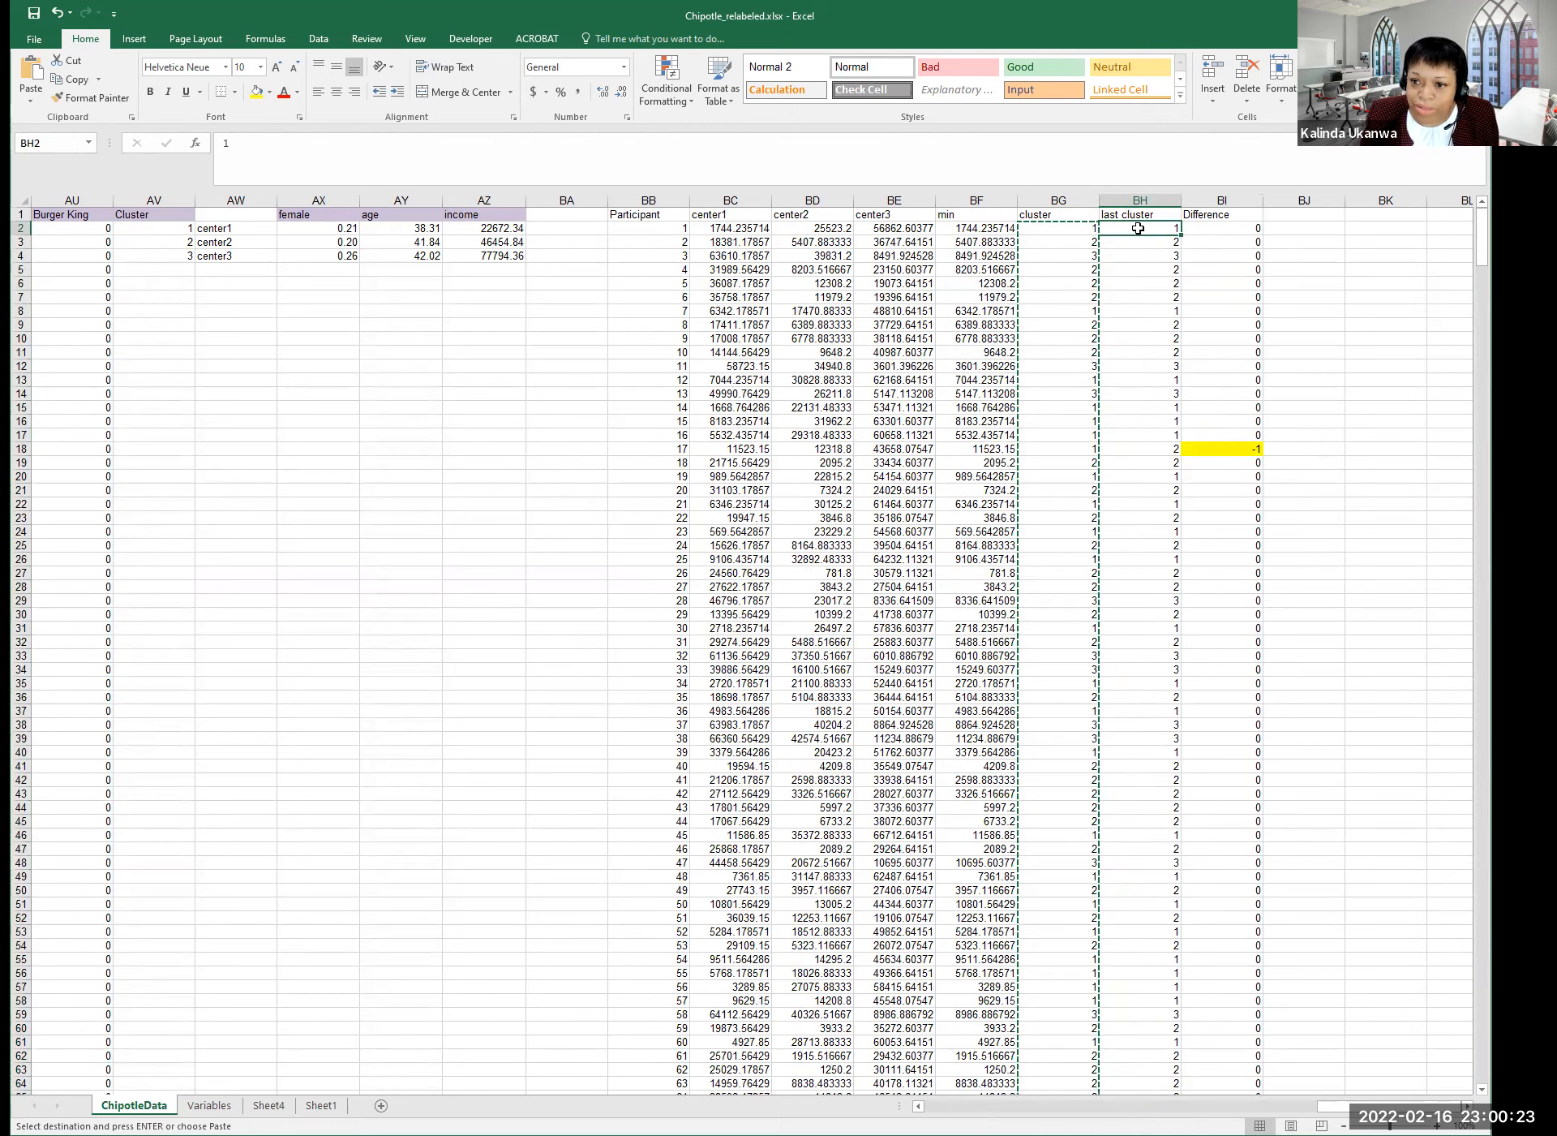
right_click(1139, 229)
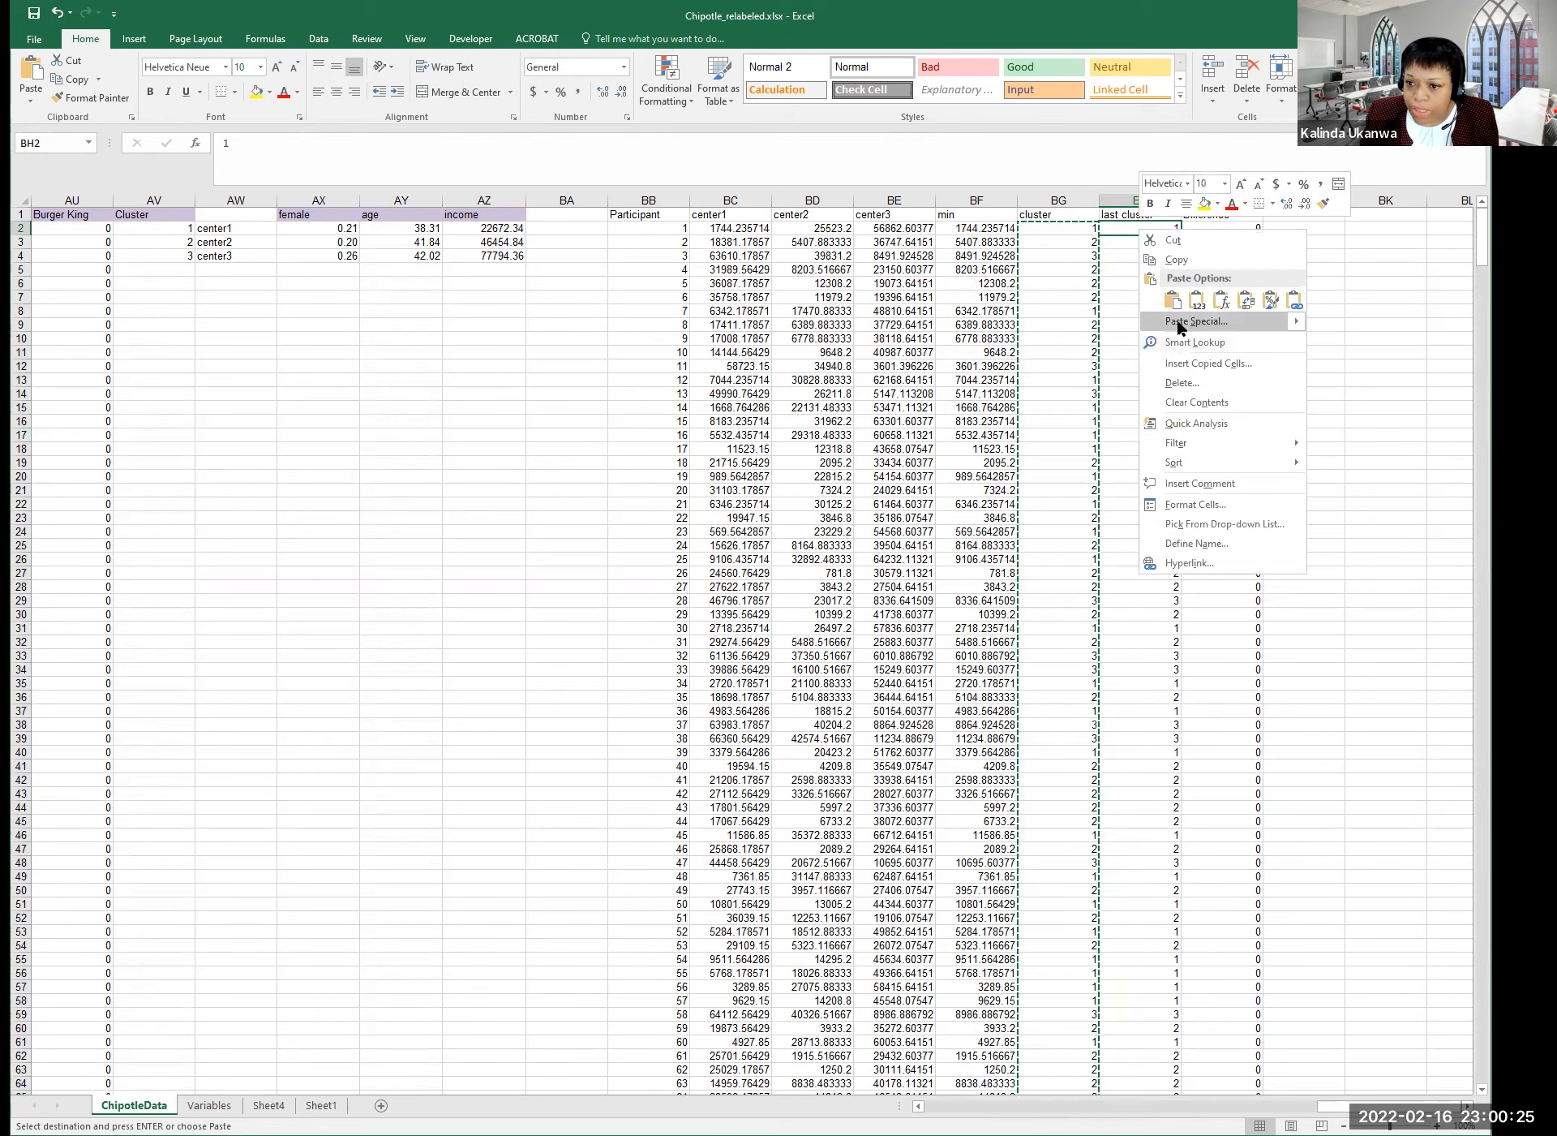
click(1050, 260)
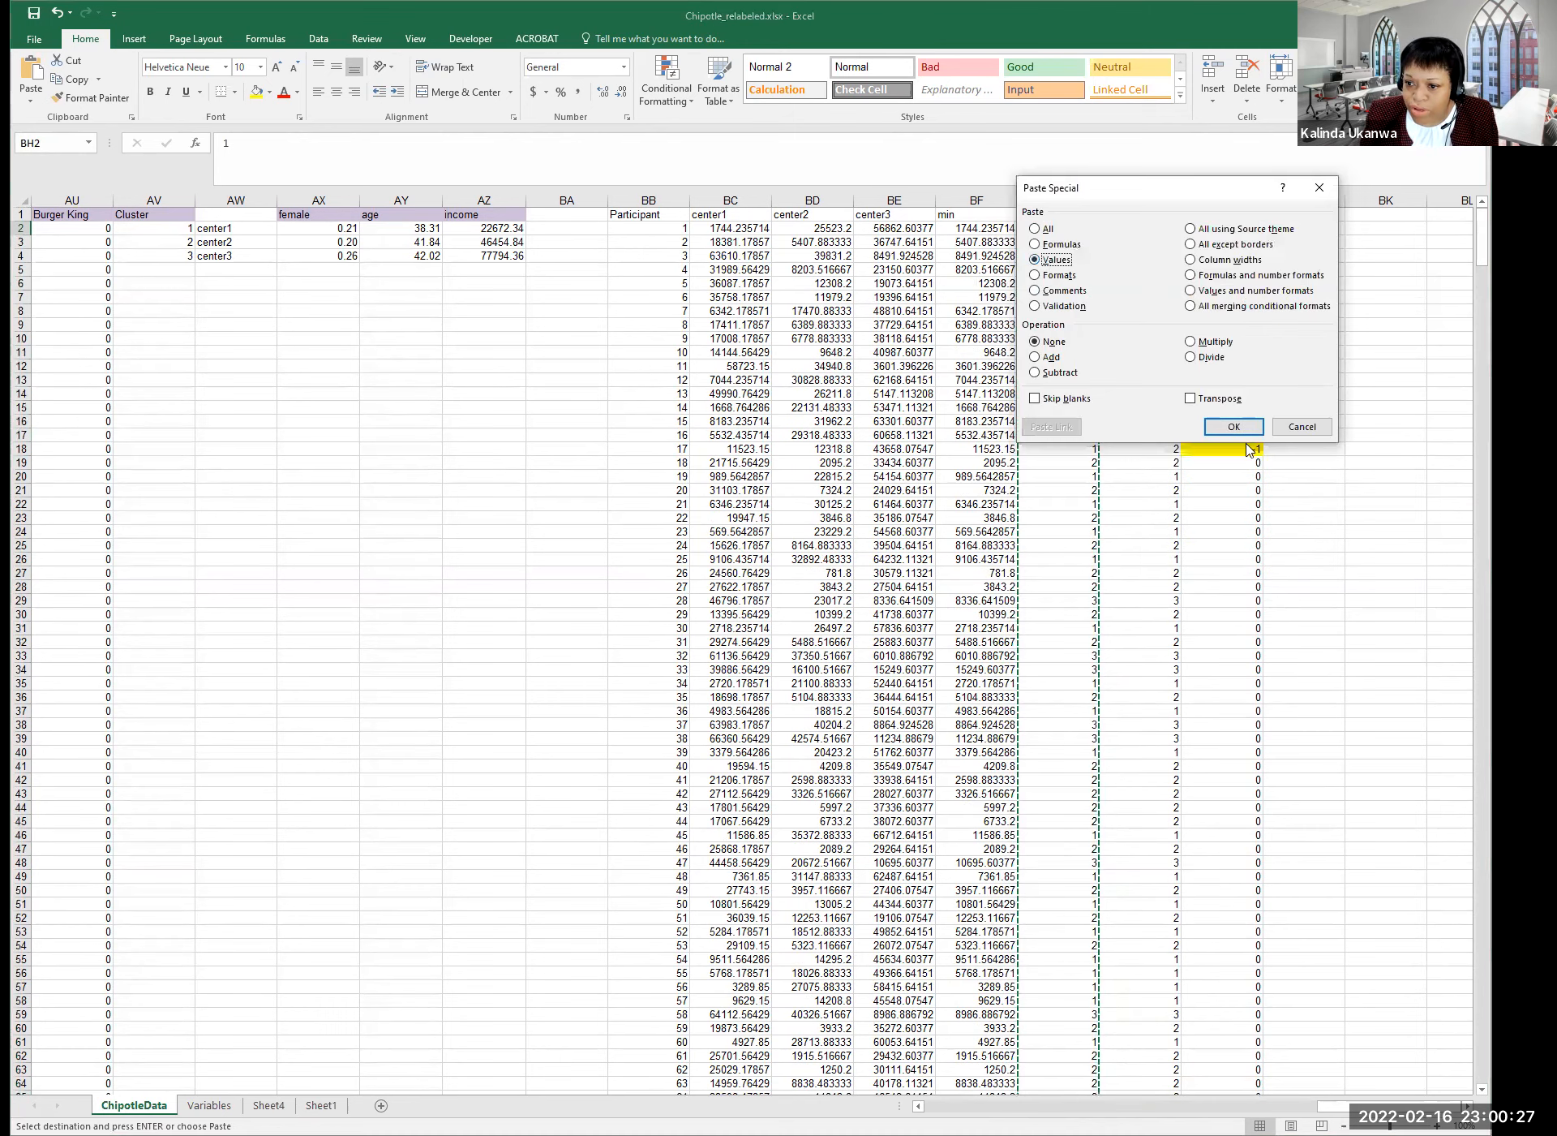
click(1225, 426)
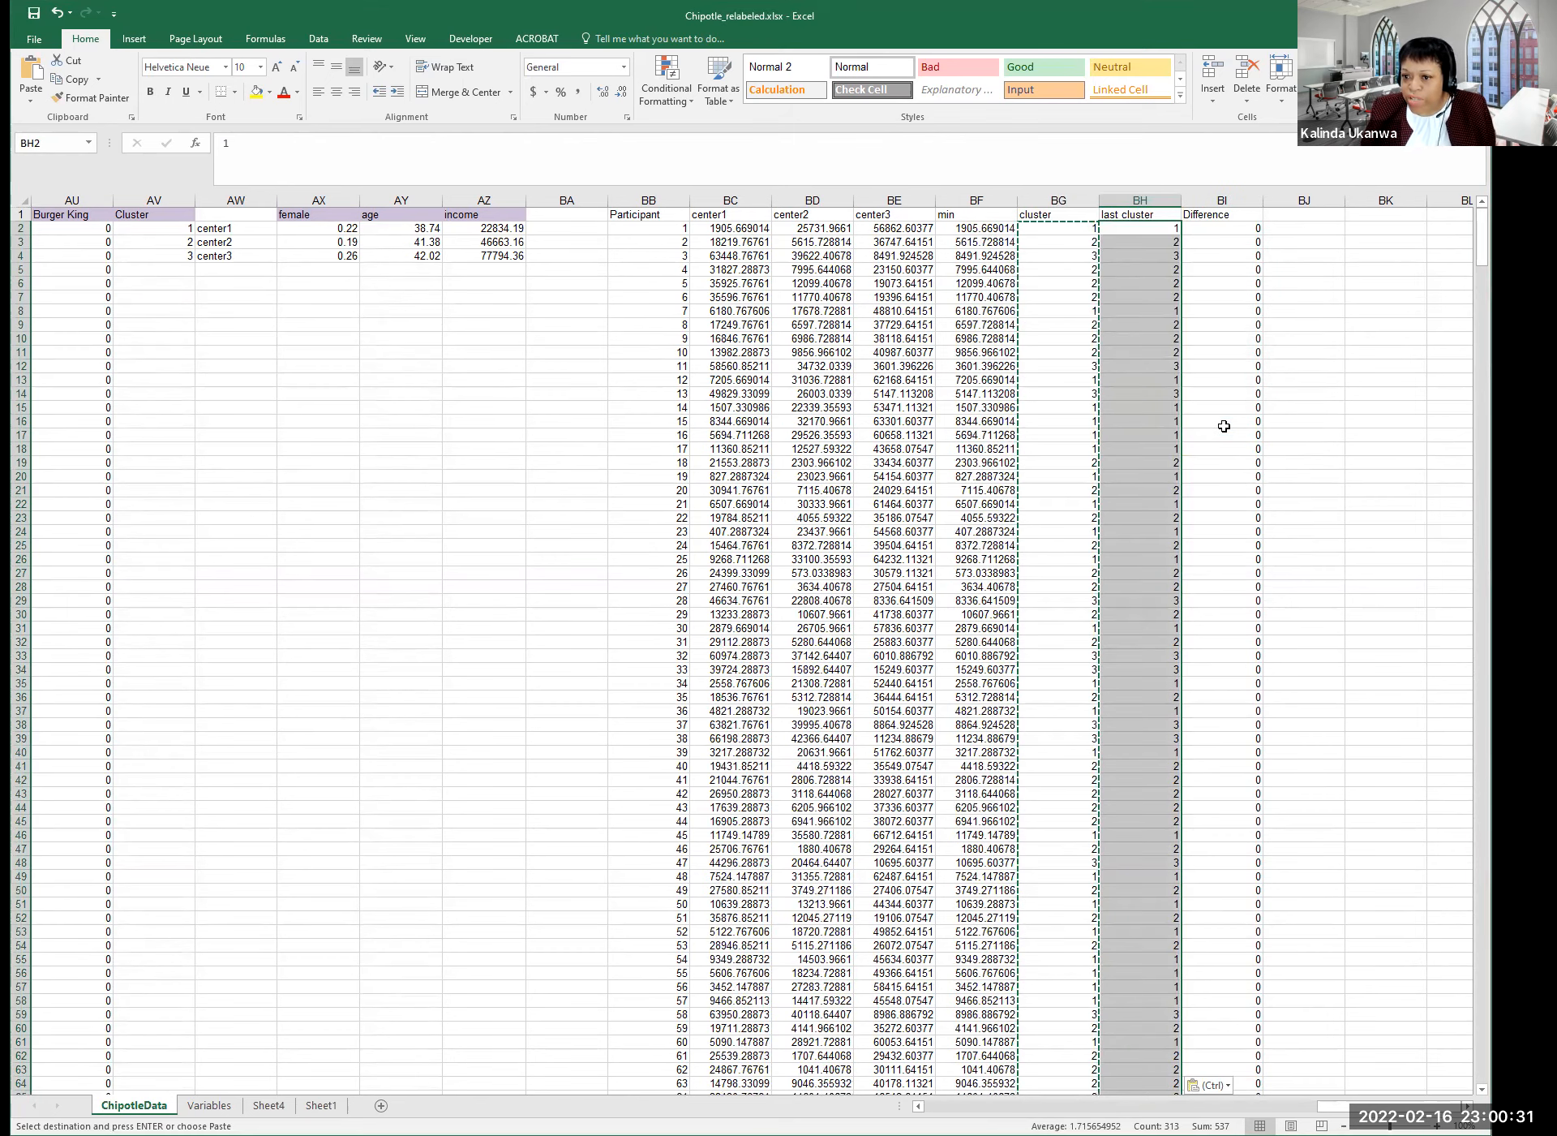
Check the cluster formulas for participants 4 and 2, scrolling through the column.
click(1074, 268)
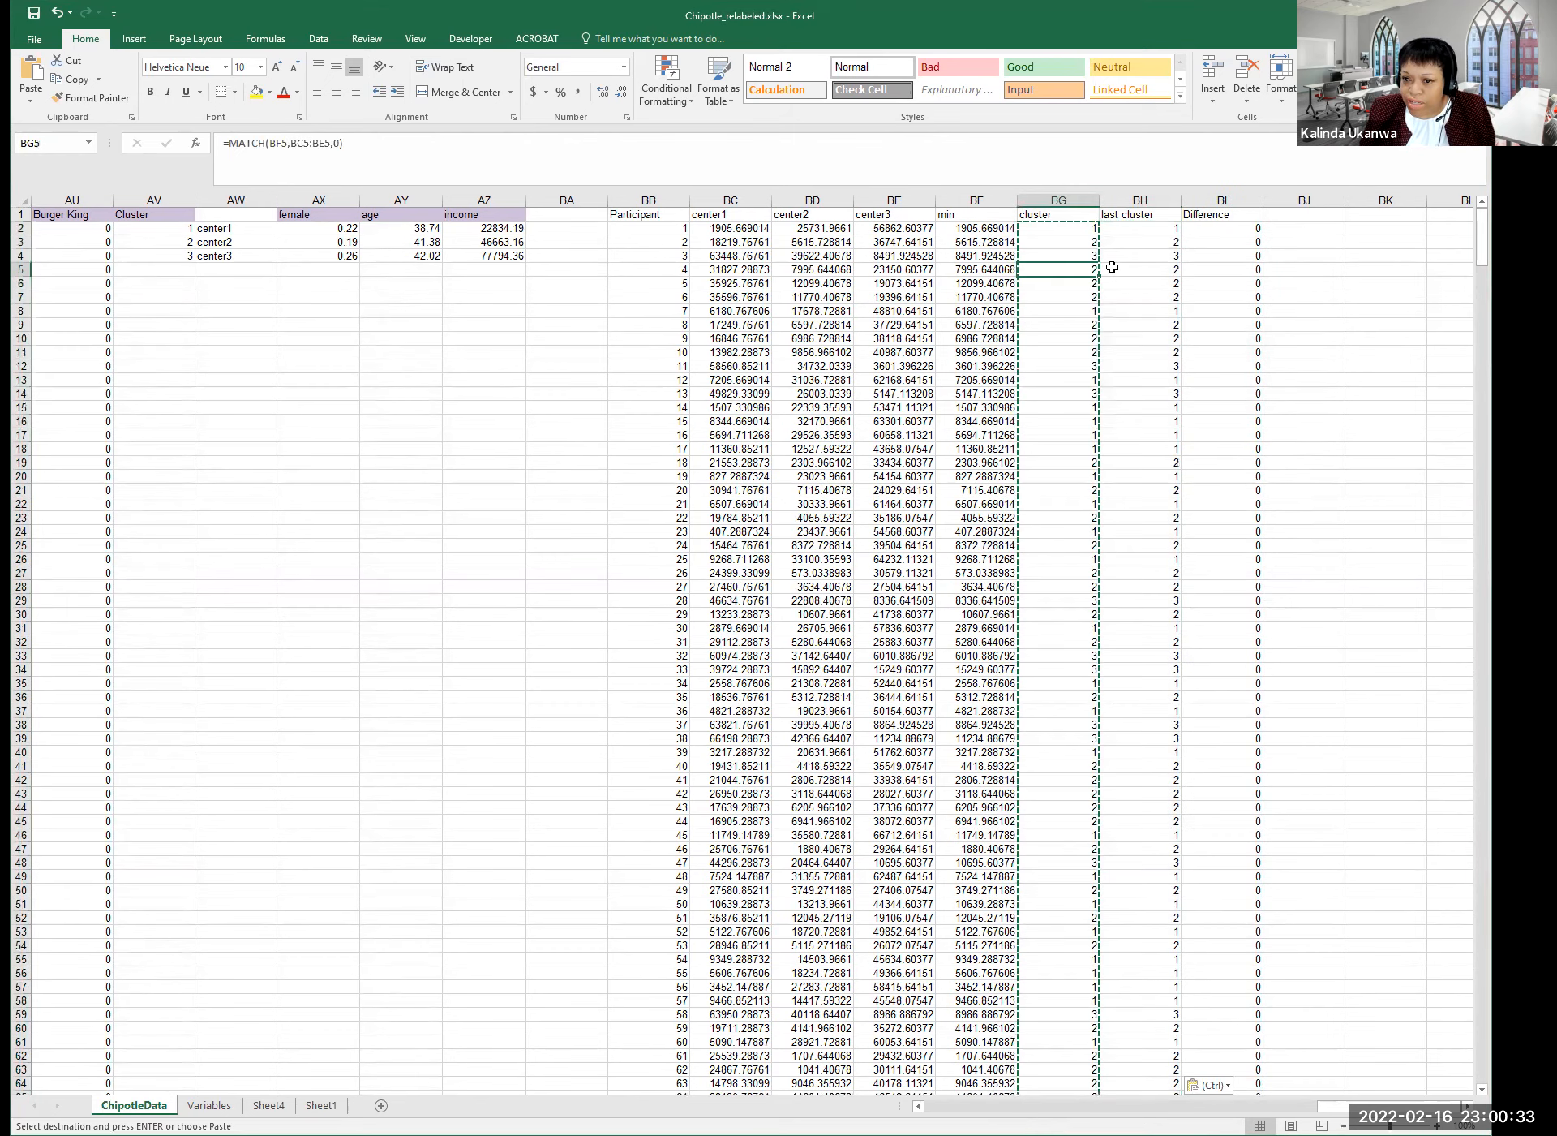
click(1078, 241)
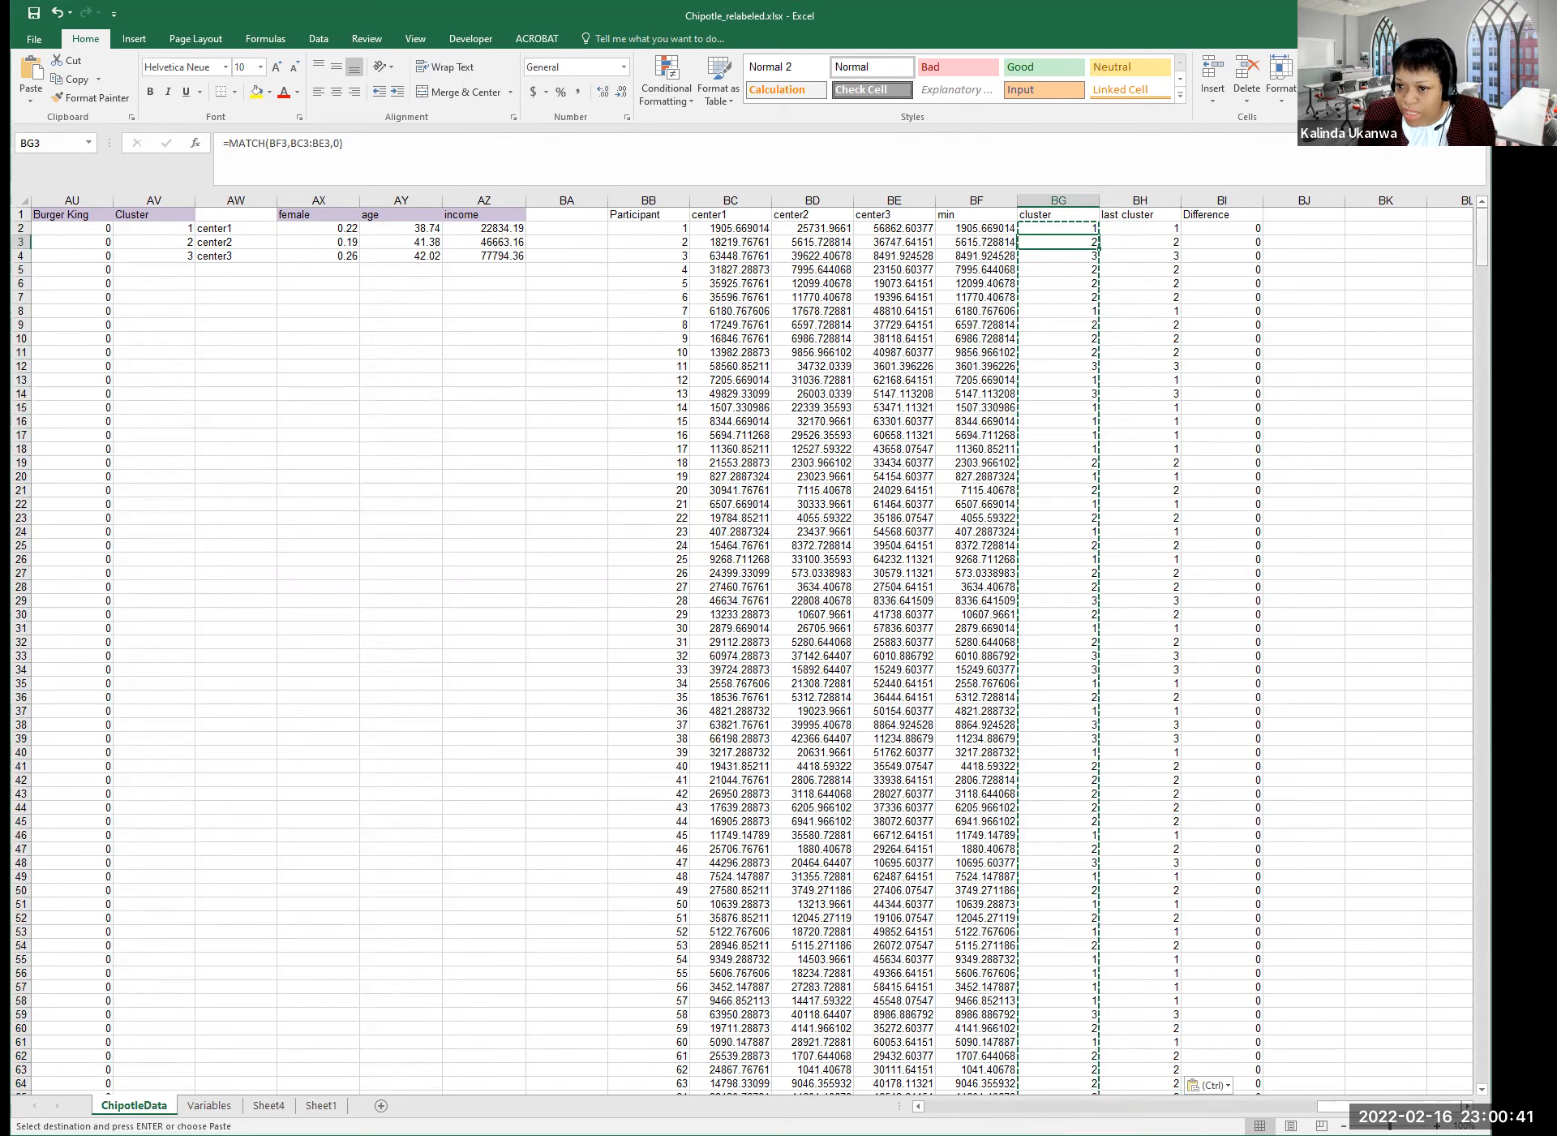
scroll(746, 648, down, 20)
scroll(746, 649, down, 20)
scroll(746, 649, up, 10)
scroll(746, 649, up, 16)
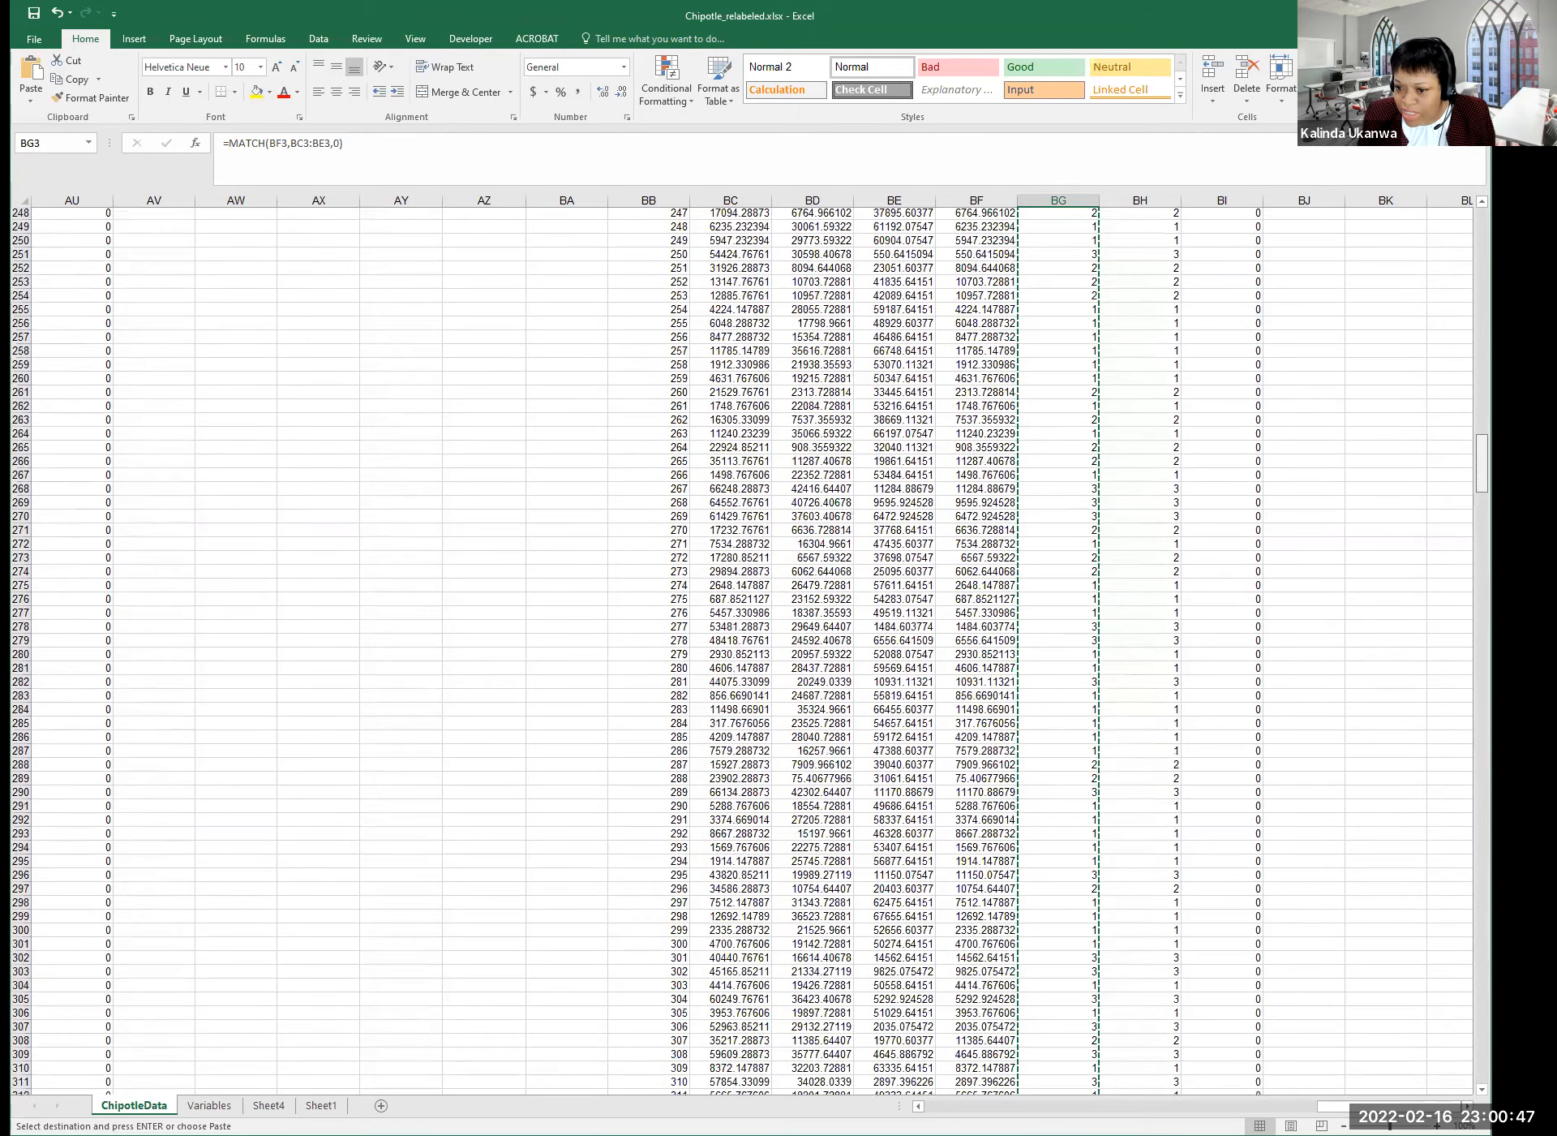
scroll(730, 649, up, 20)
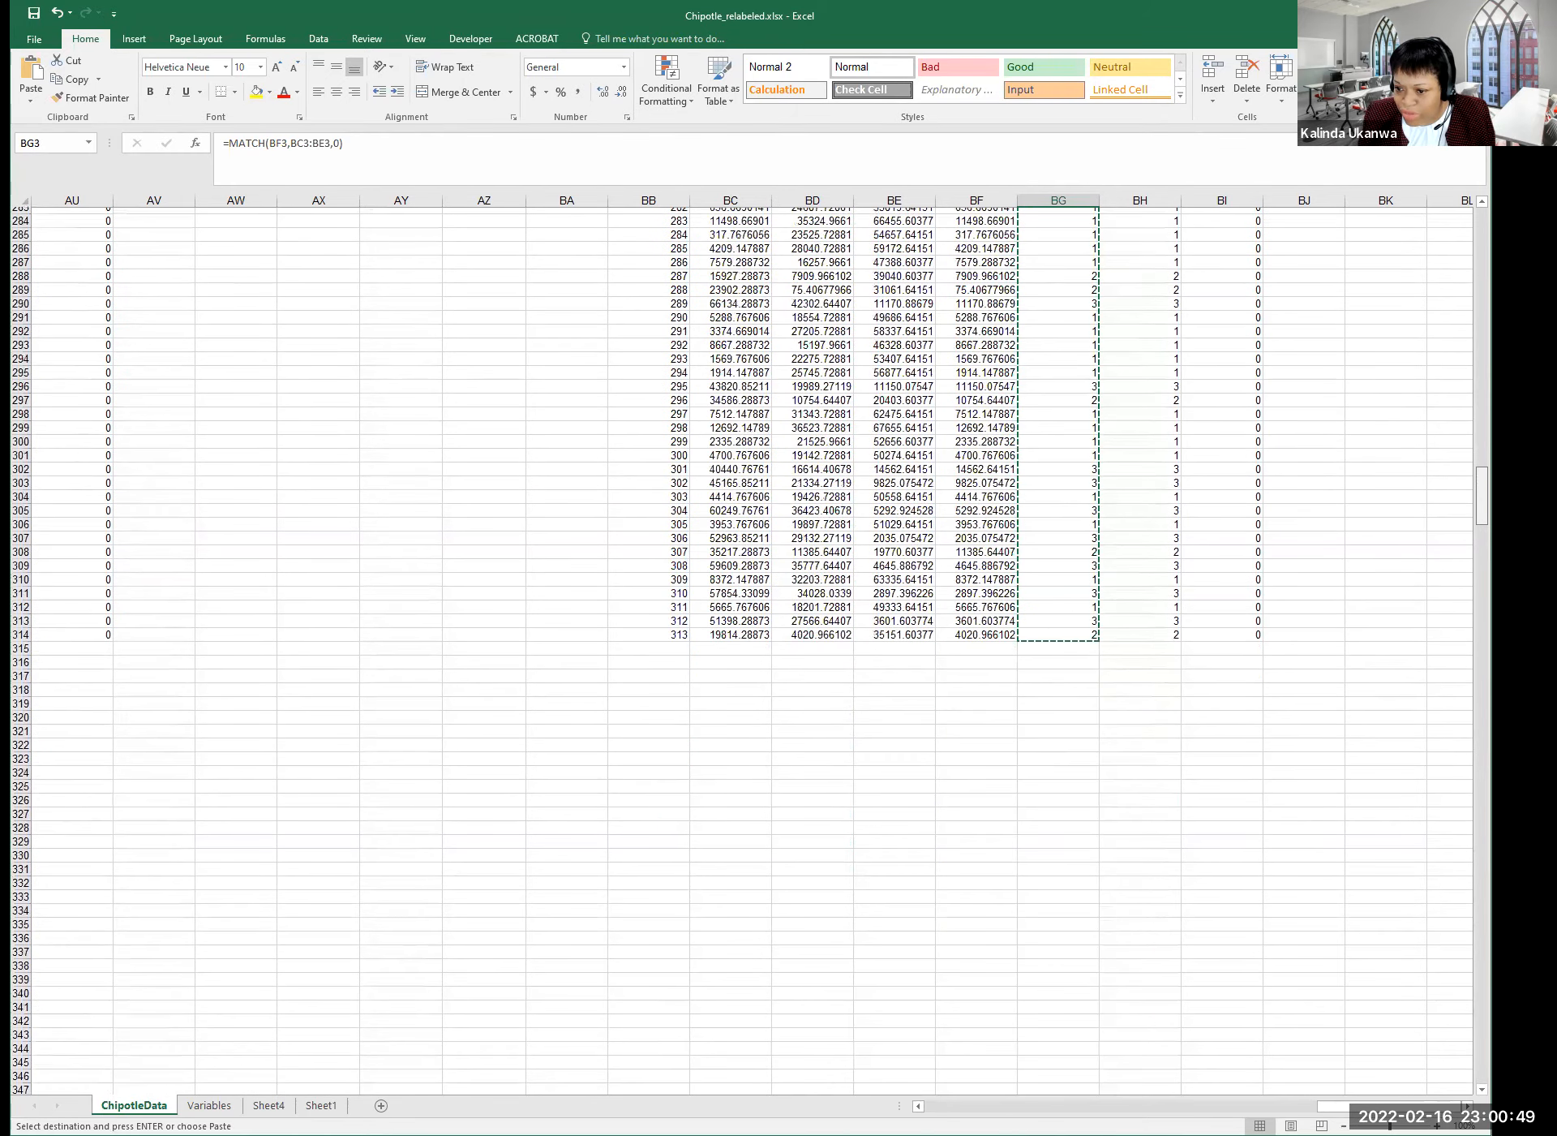
scroll(1475, 276, up, 20)
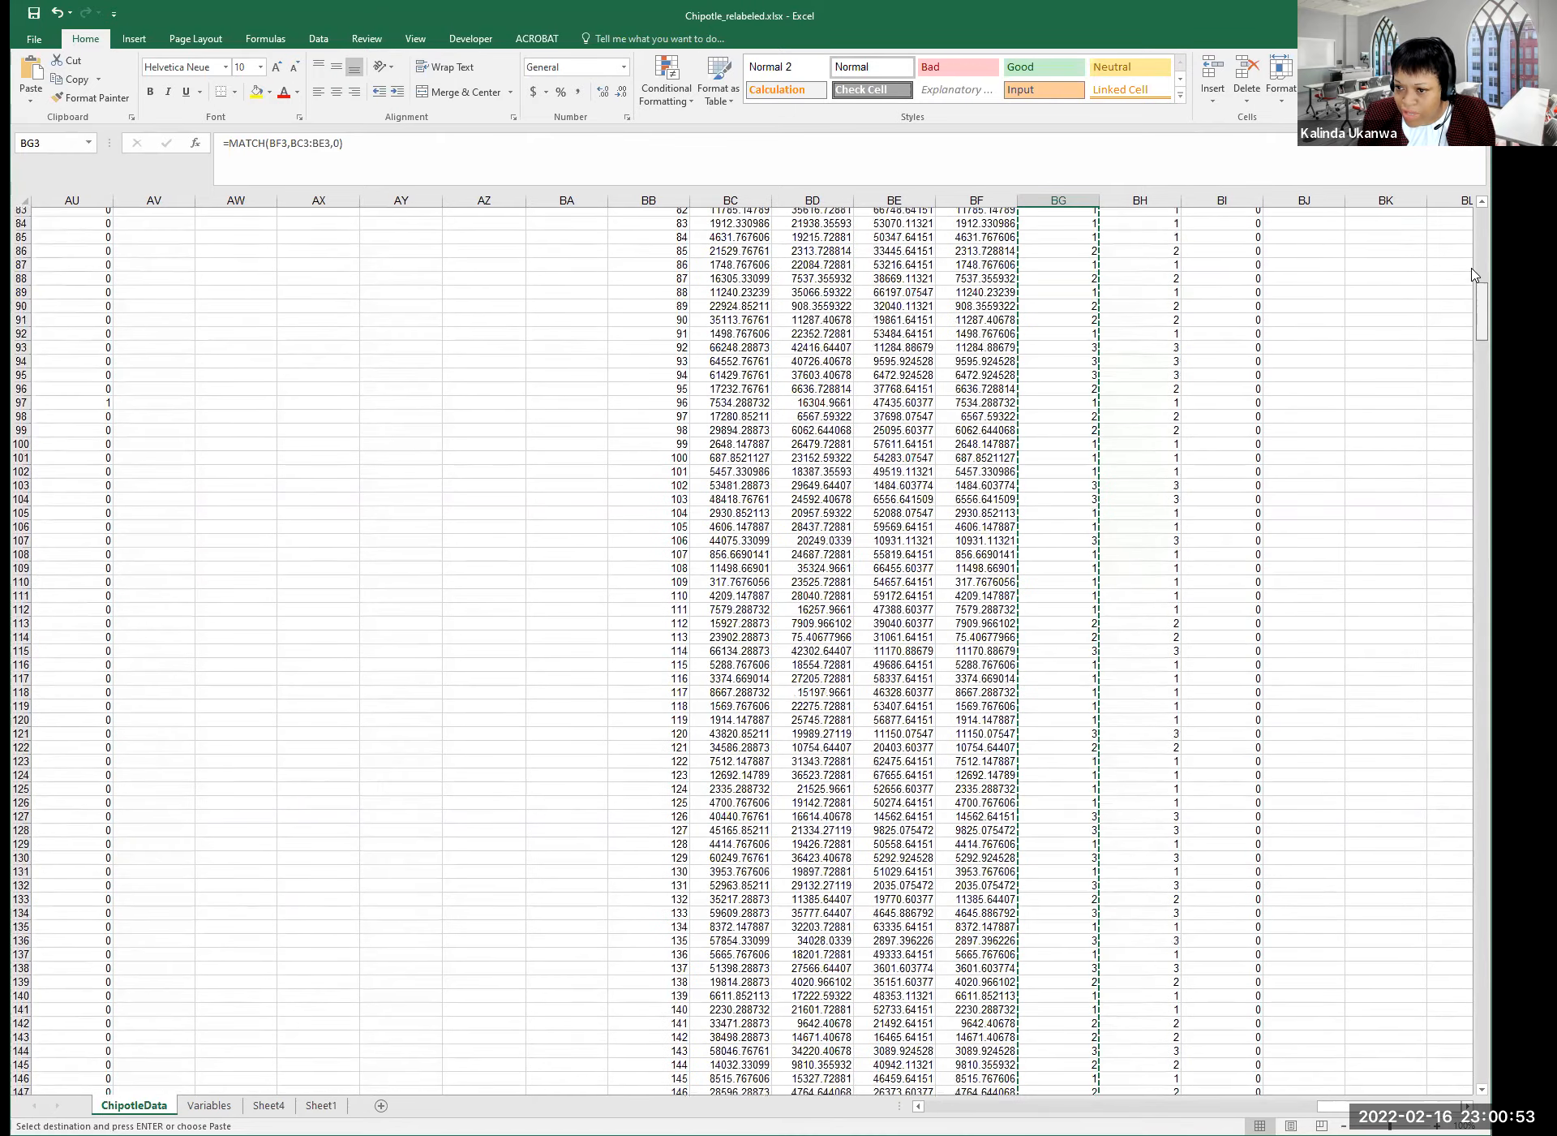
drag(1472, 268, 1474, 216)
Step through the last cluster and Difference values to confirm each difference is 0.
key(Right)
key(Right)
key(Down)
key(Down)
key(Down)
key(Down)
key(Down)
key(Left)
key(Left)
key(Right)
key(Down)
key(Down)
key(Down)
key(Right)
key(Down)
key(Down)
key(Down)
key(Down)
key(Down)
key(Down)
key(Down)
key(Down)
key(Down)
key(Down)
key(Down)
key(Down)
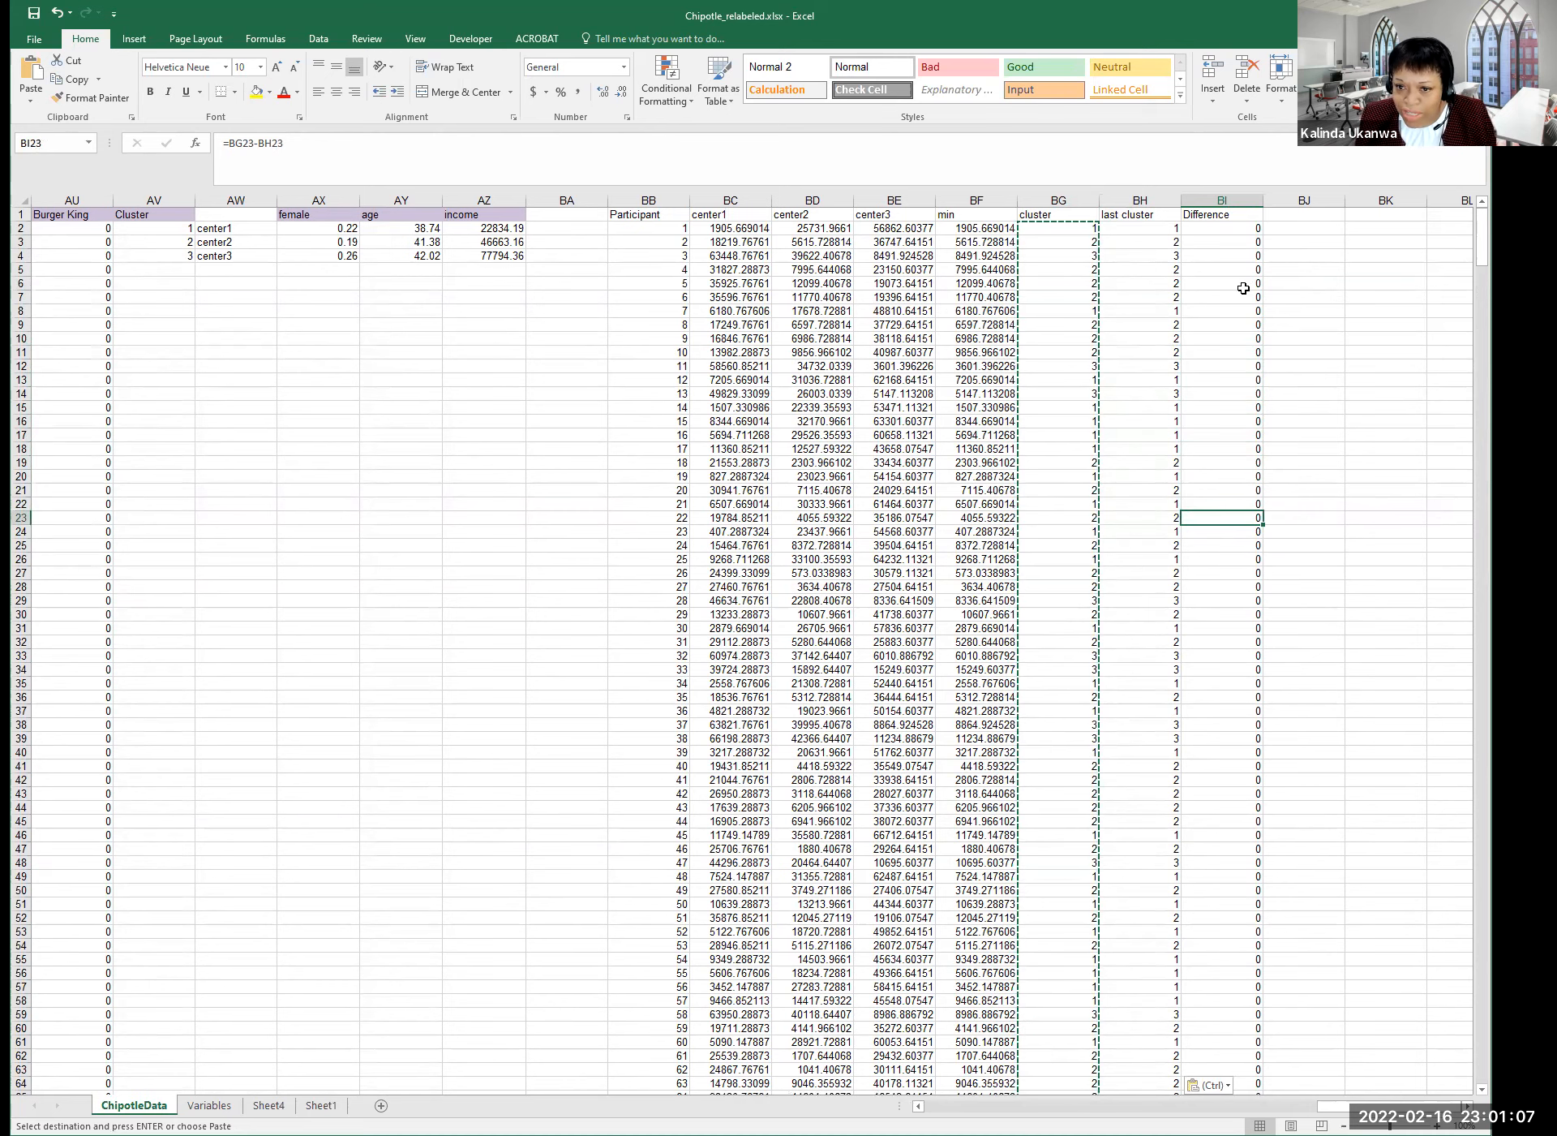
Save the workbook and review center1's female, age and income AVERAGEIF formulas.
click(411, 466)
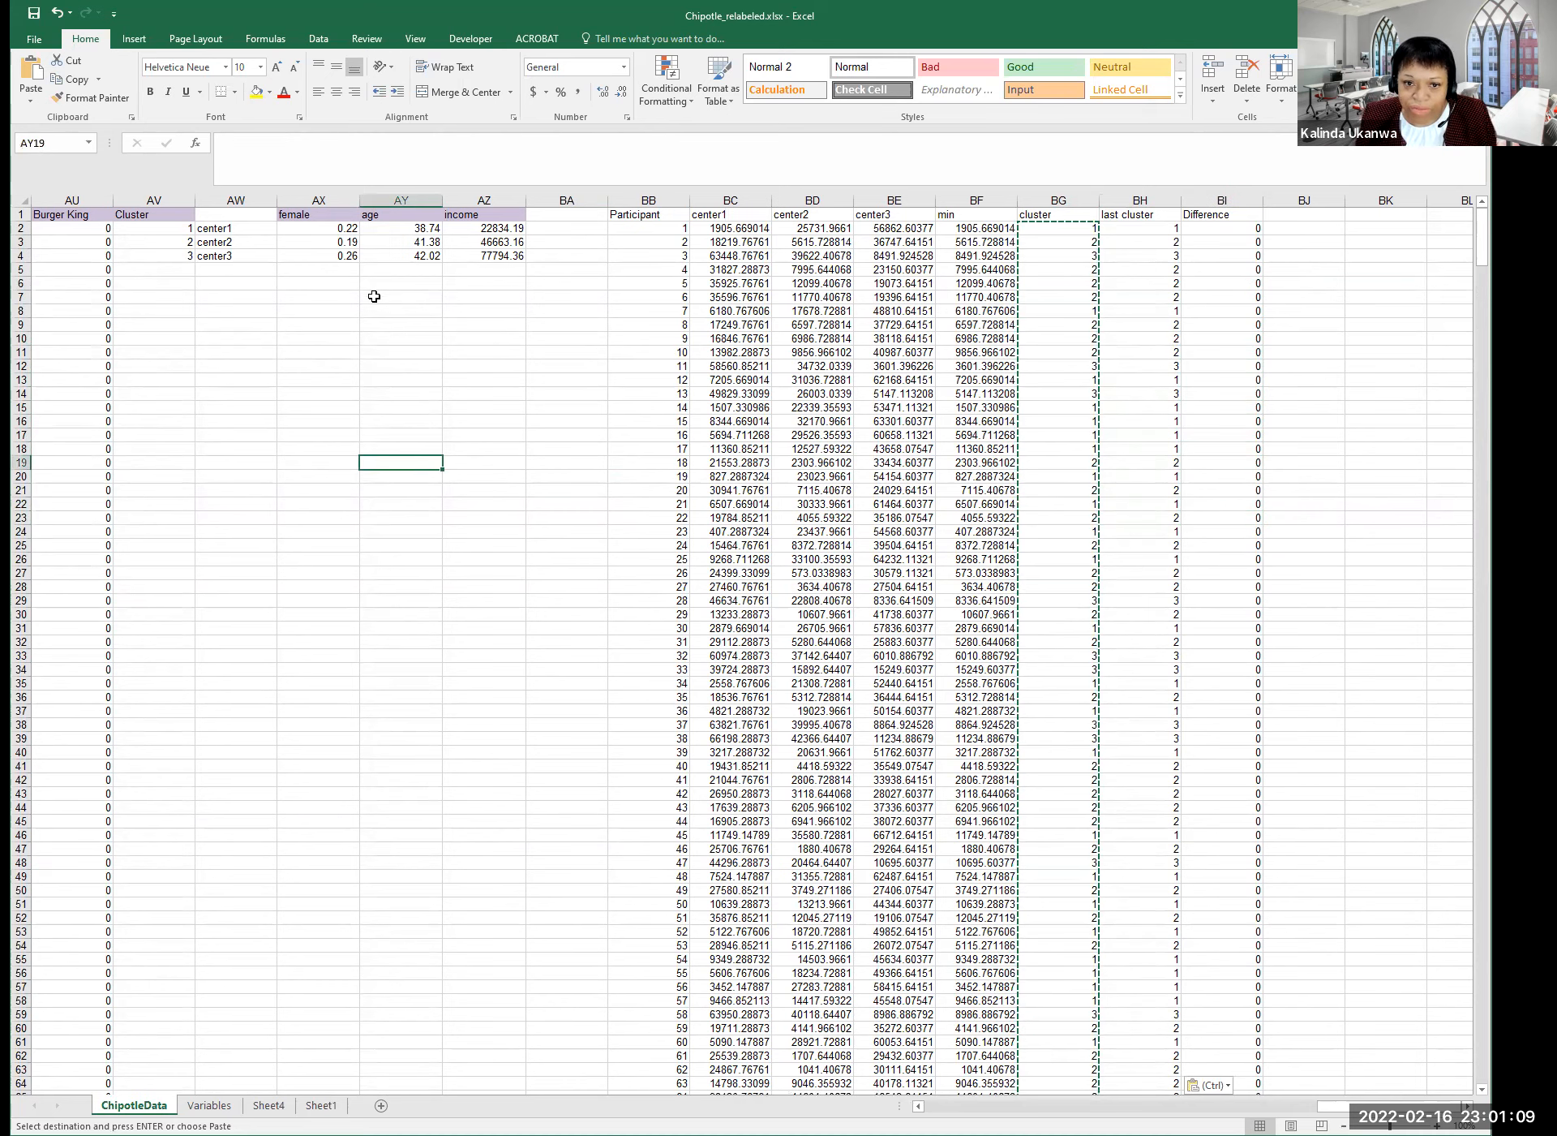
click(33, 14)
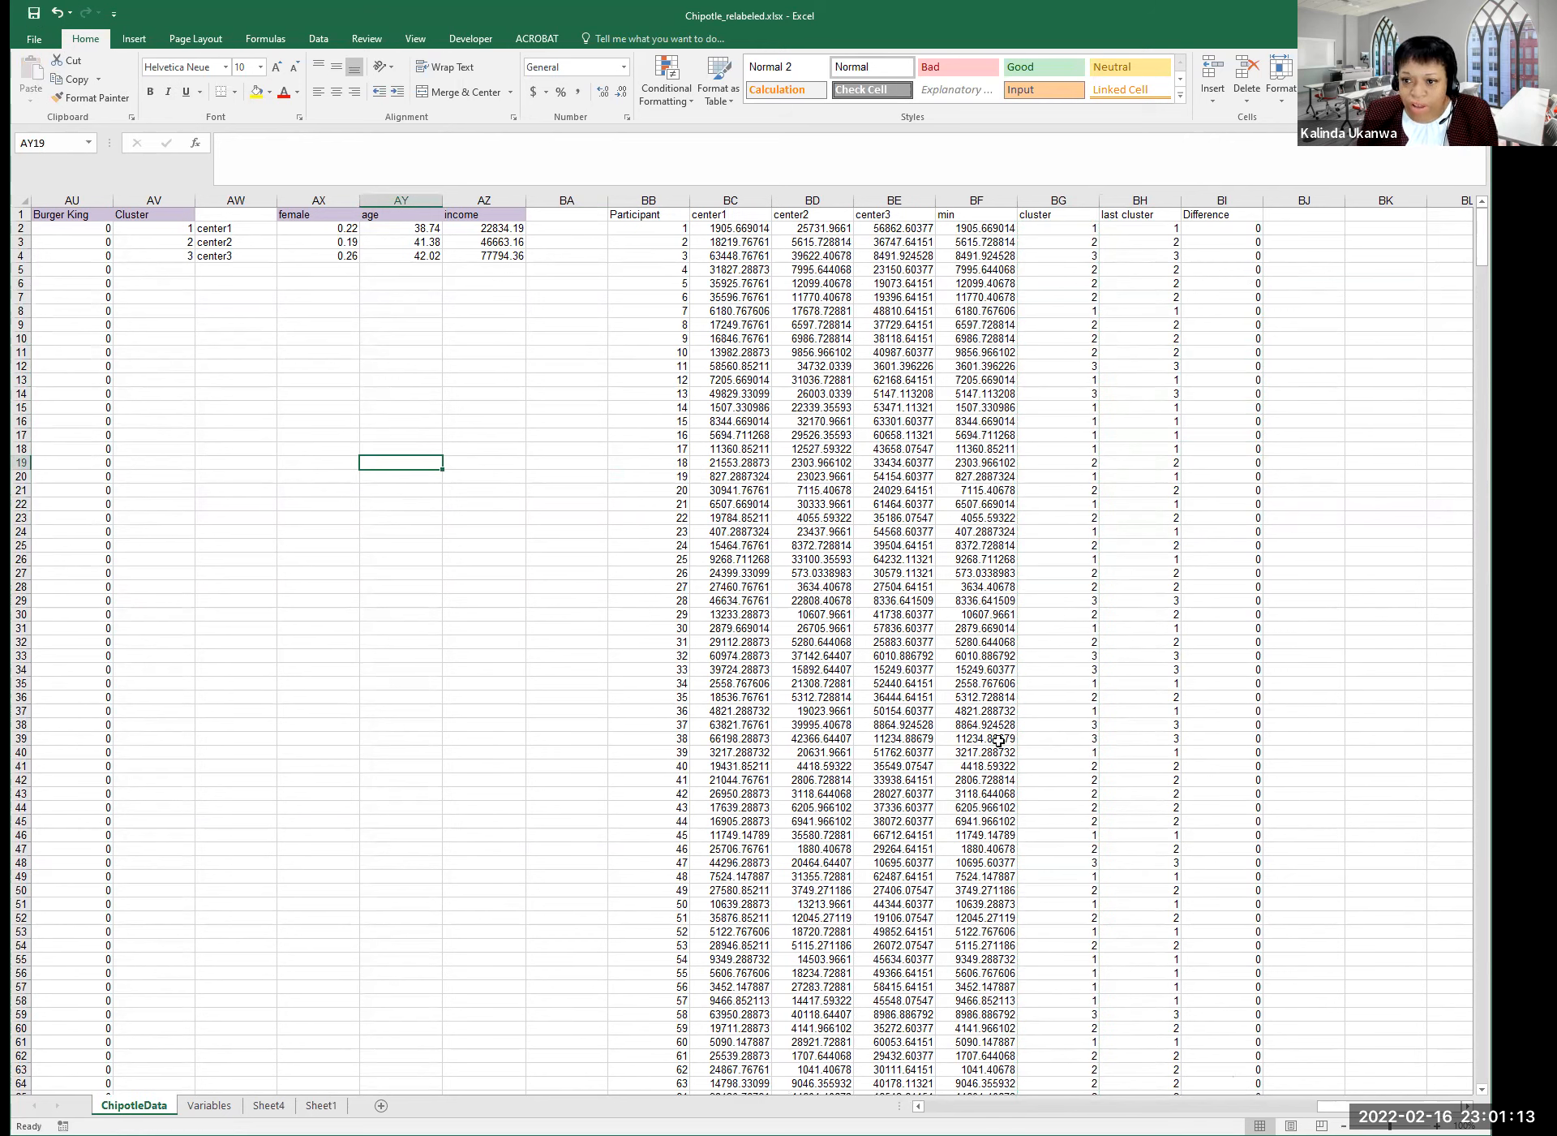
click(289, 231)
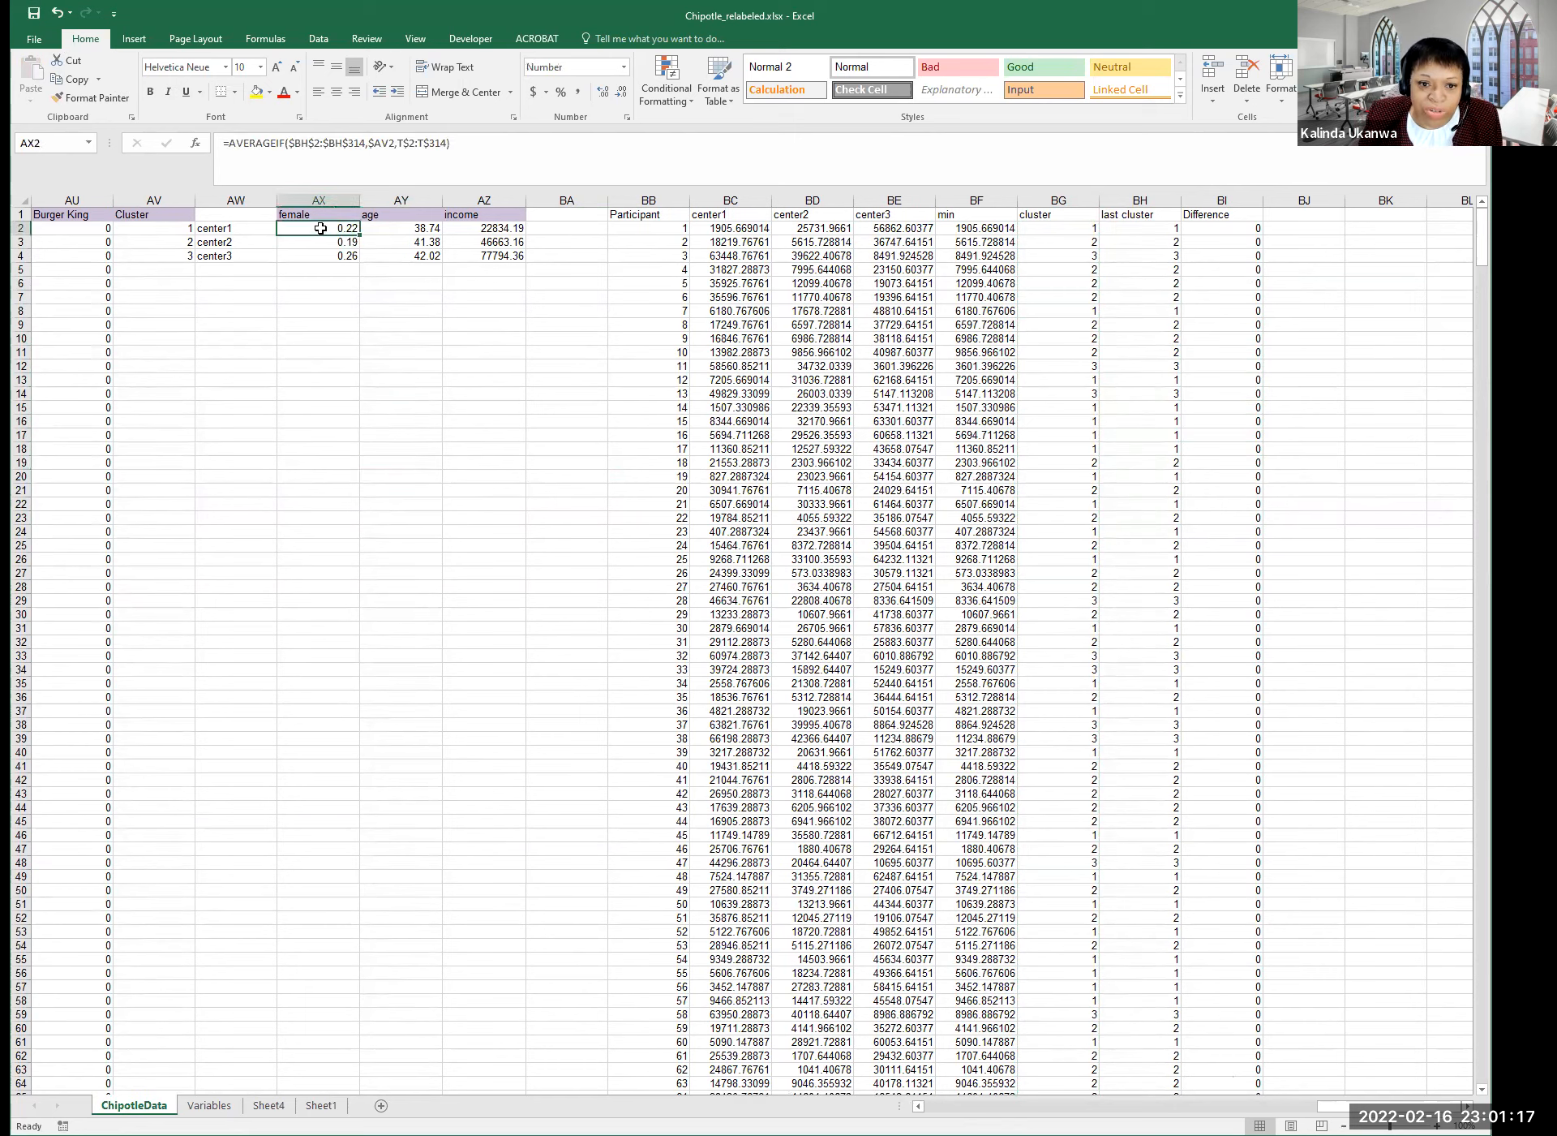
click(190, 228)
click(302, 230)
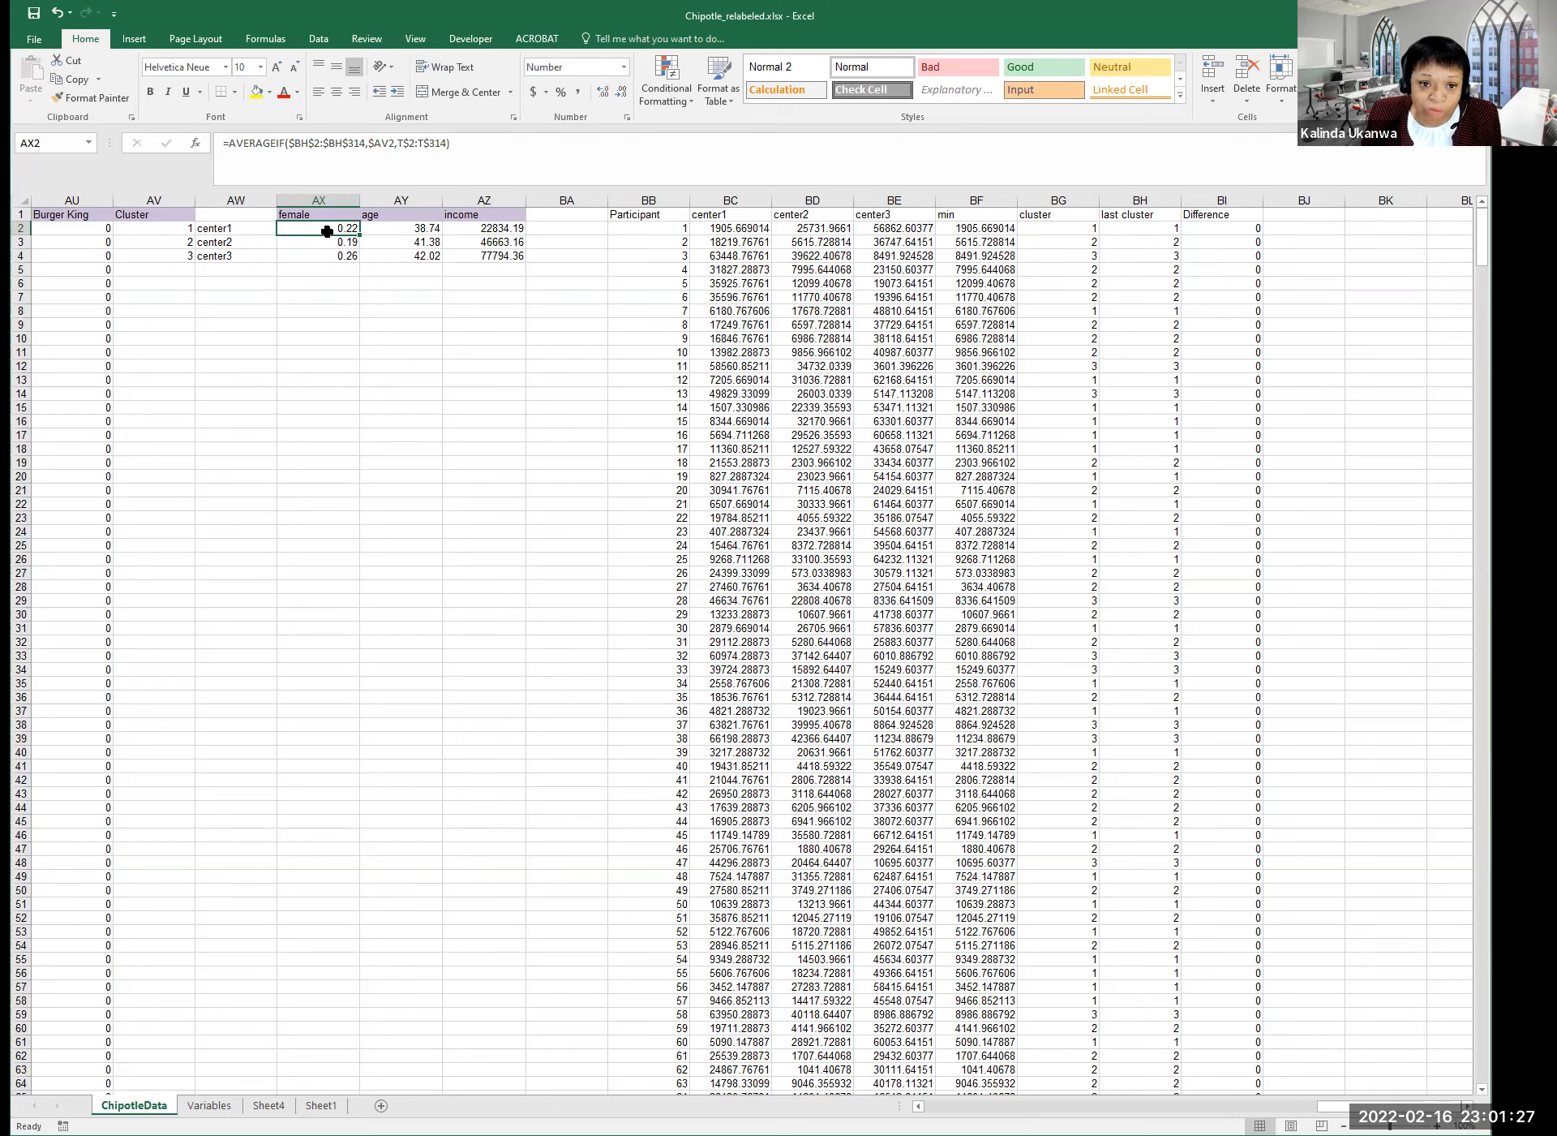
click(415, 231)
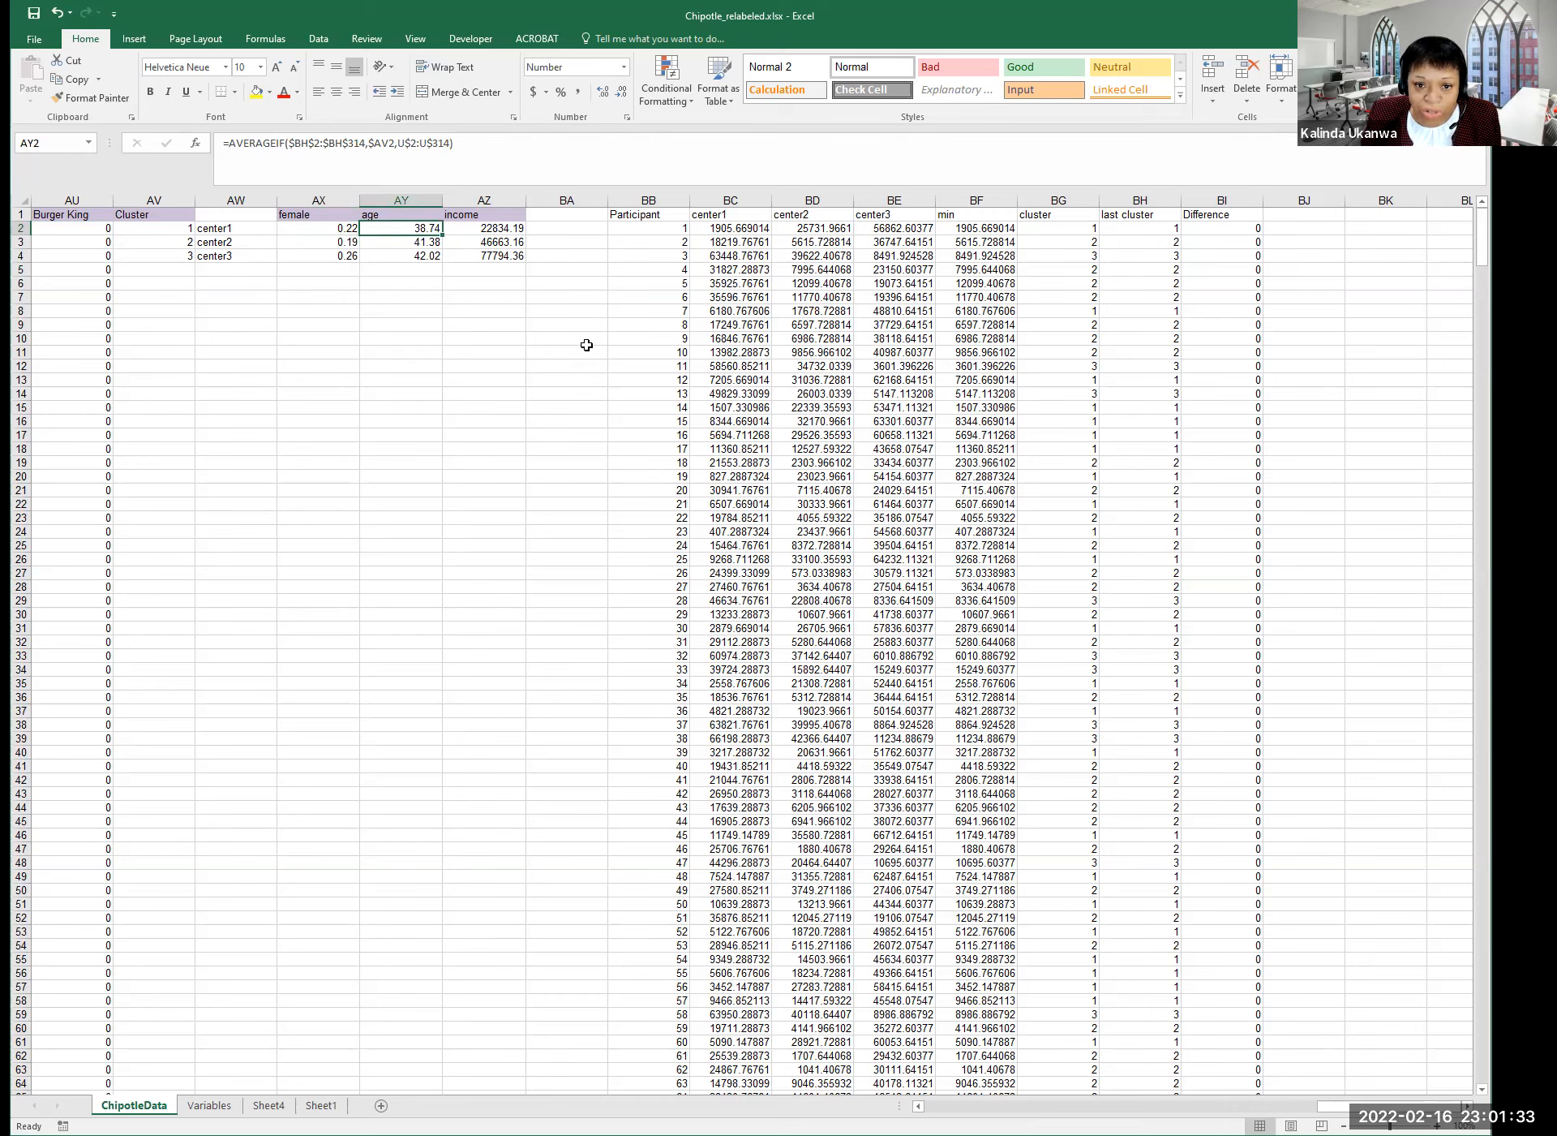
click(489, 228)
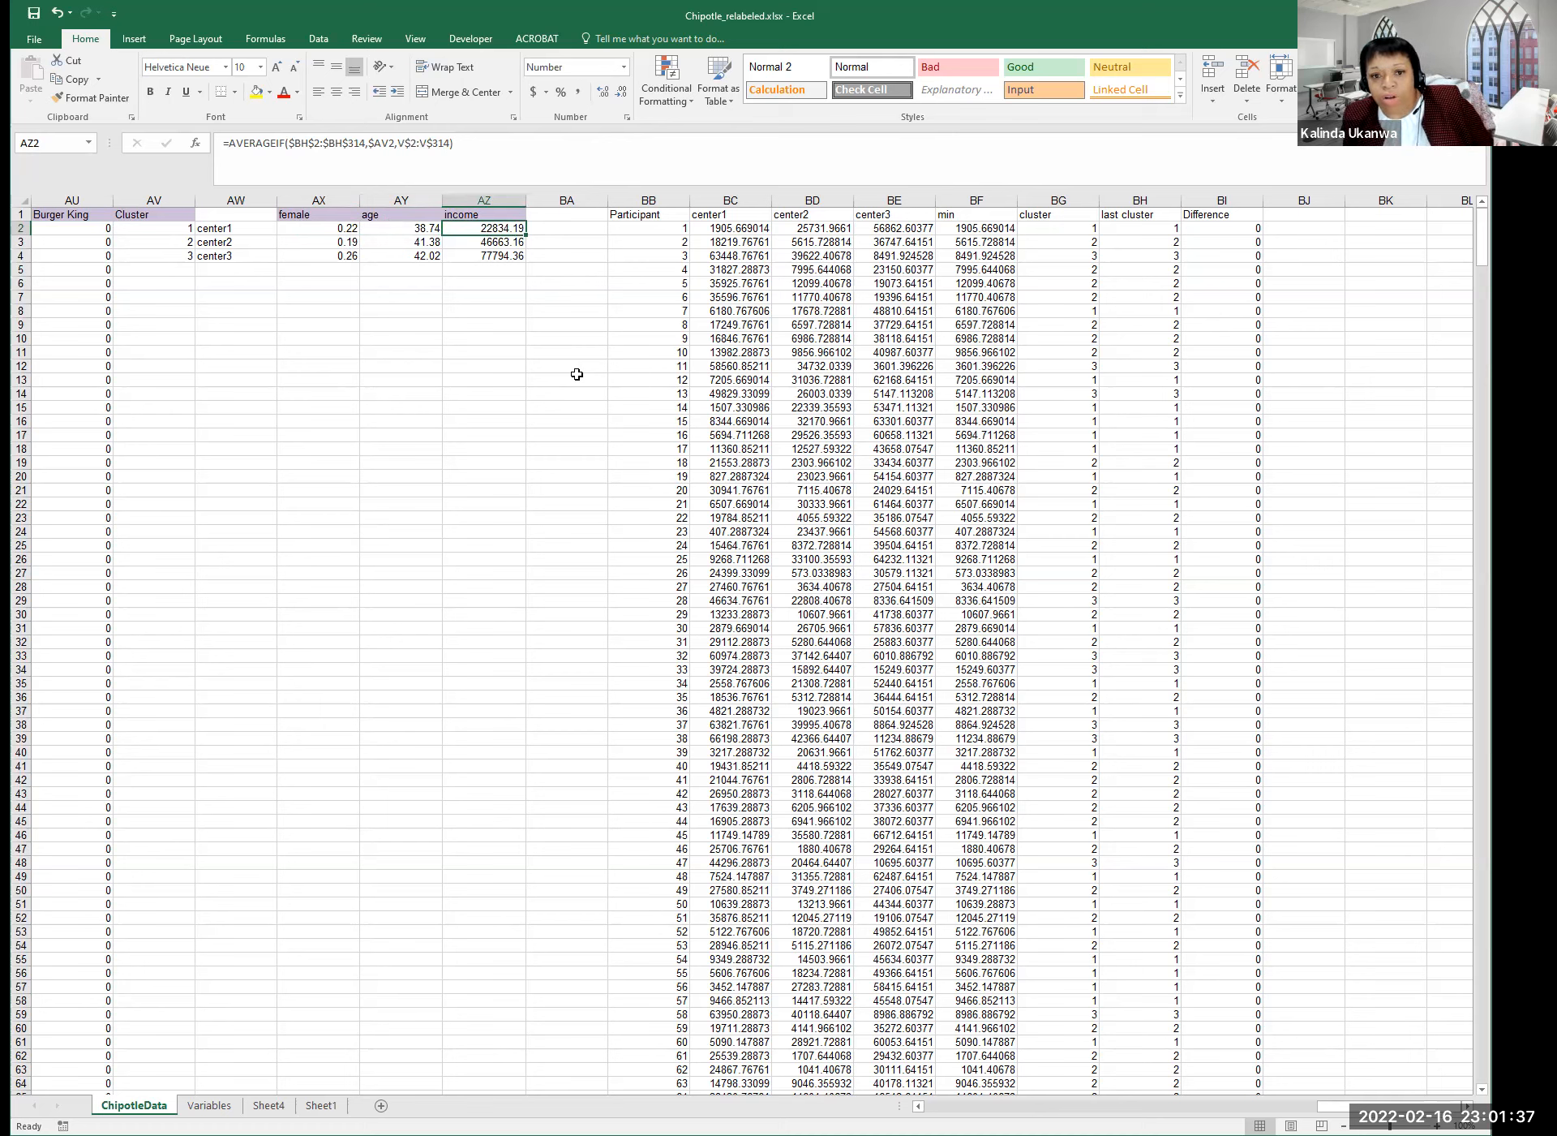
Review the female, age and income AVERAGEIF formulas for center2 and center3.
click(293, 242)
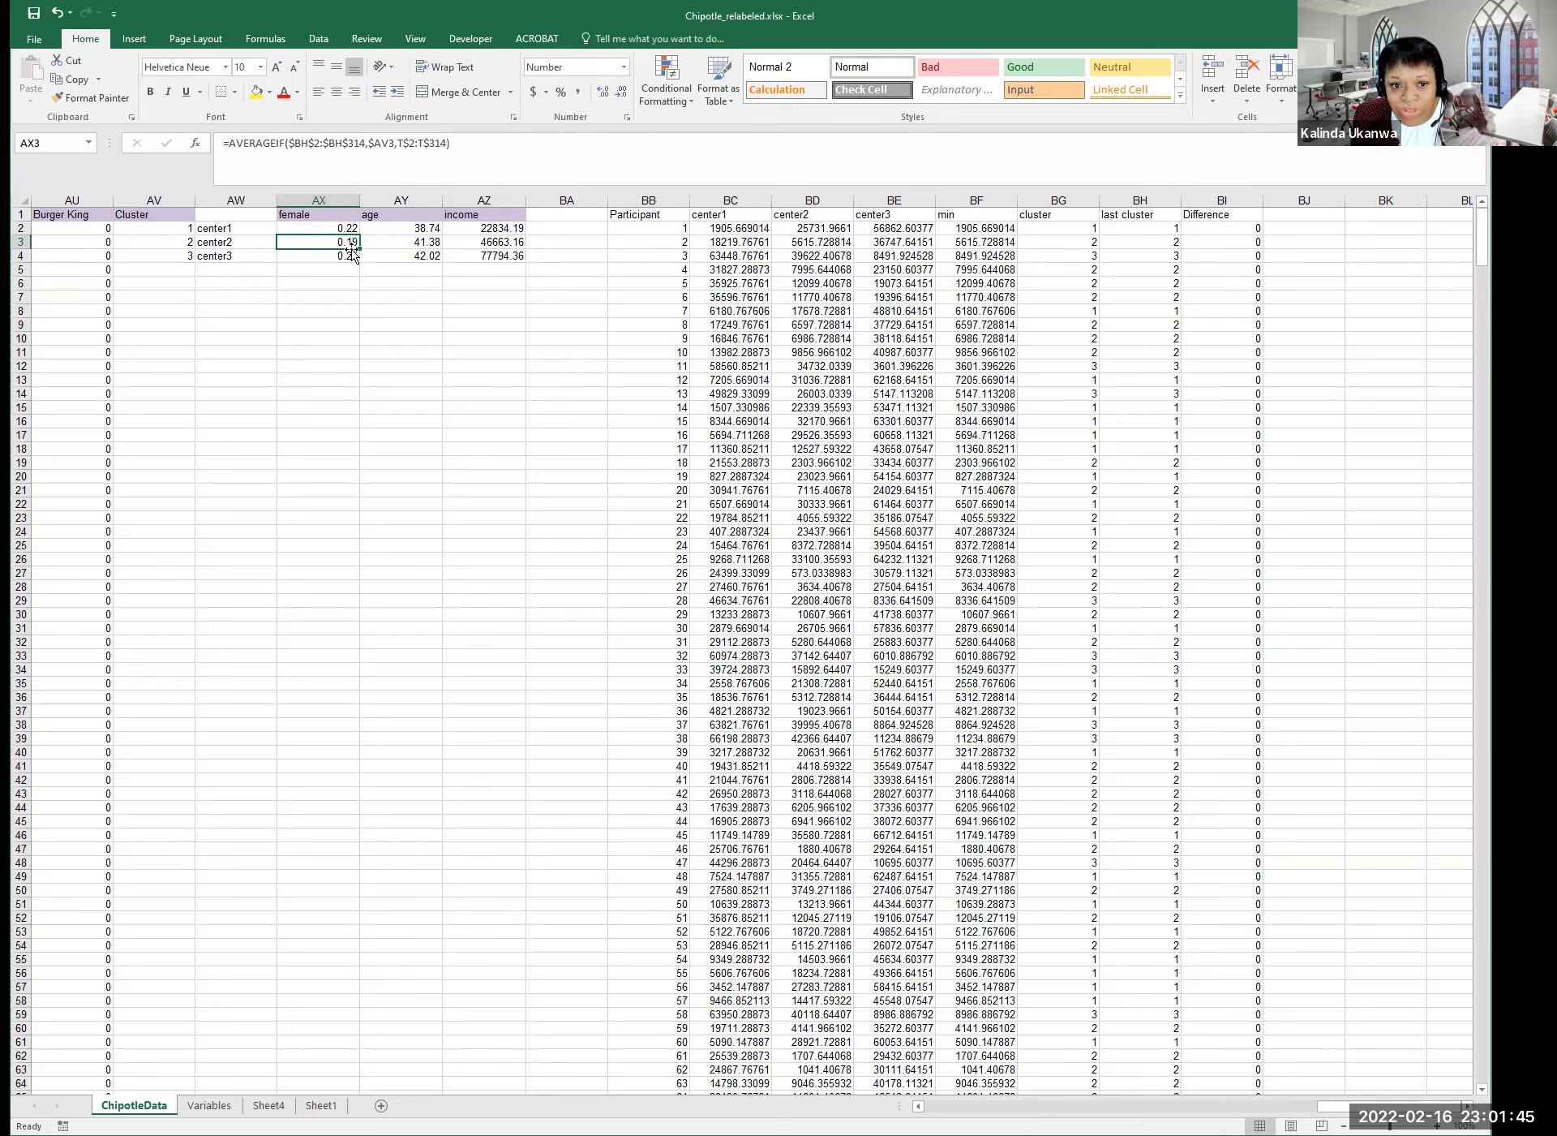
click(401, 247)
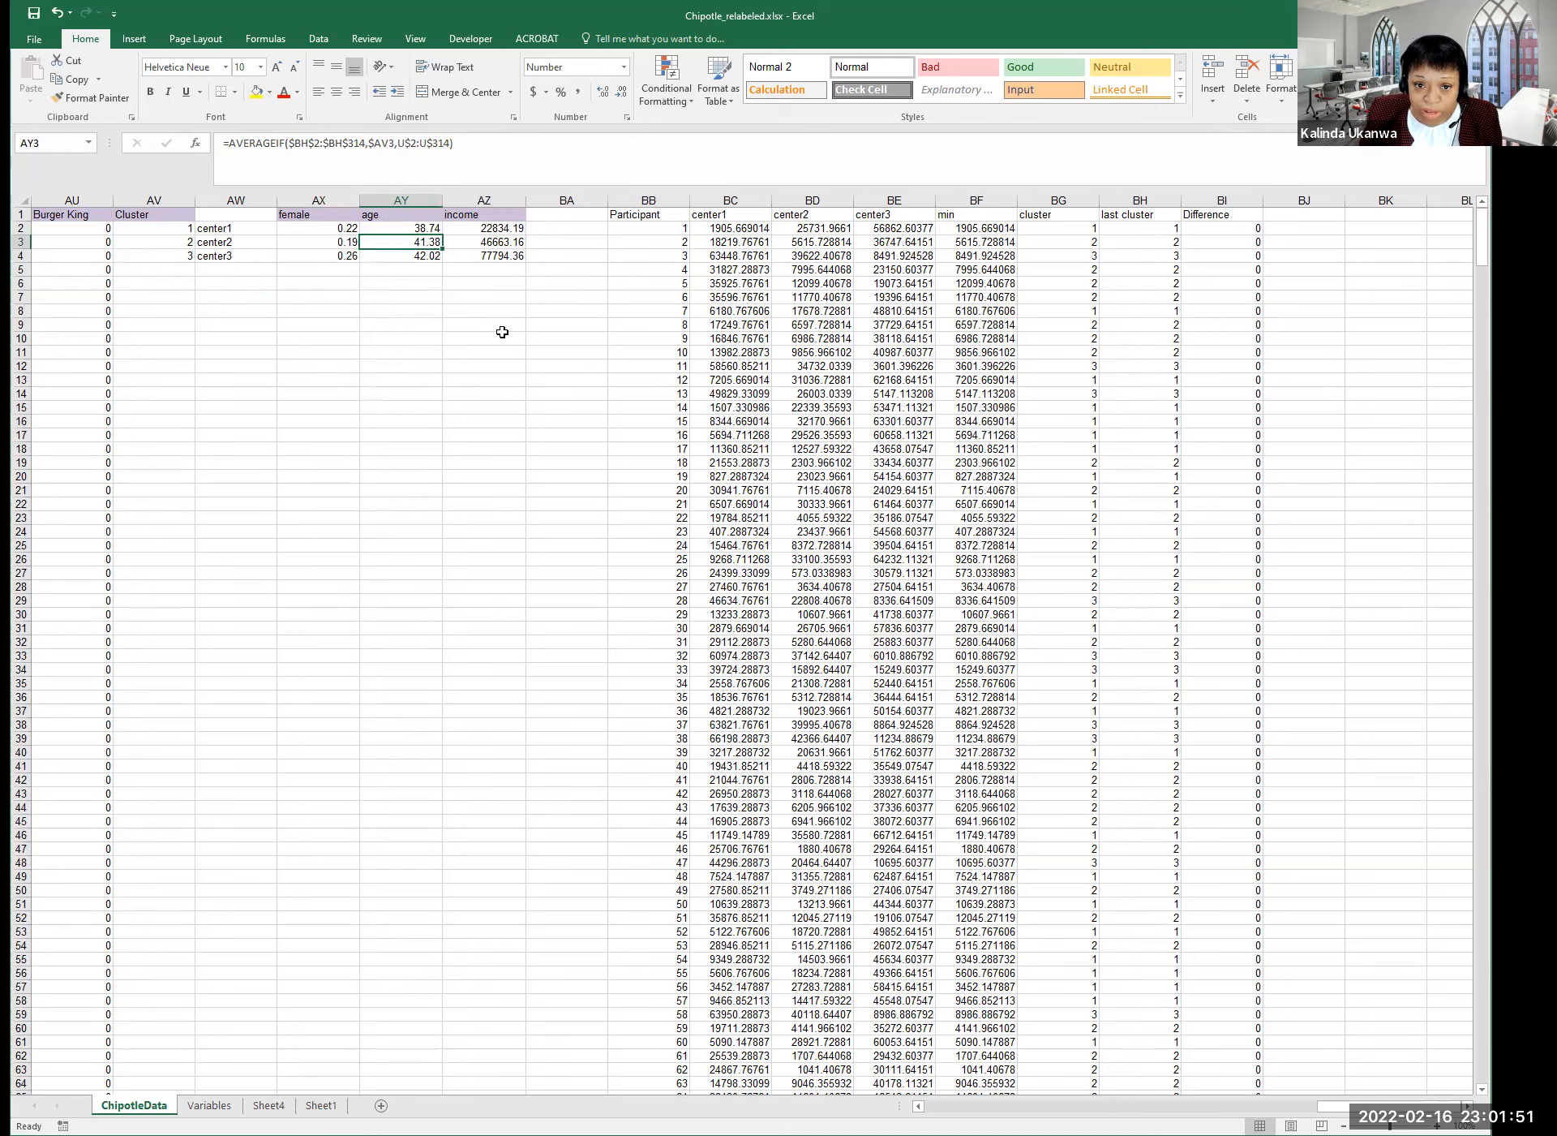
click(482, 243)
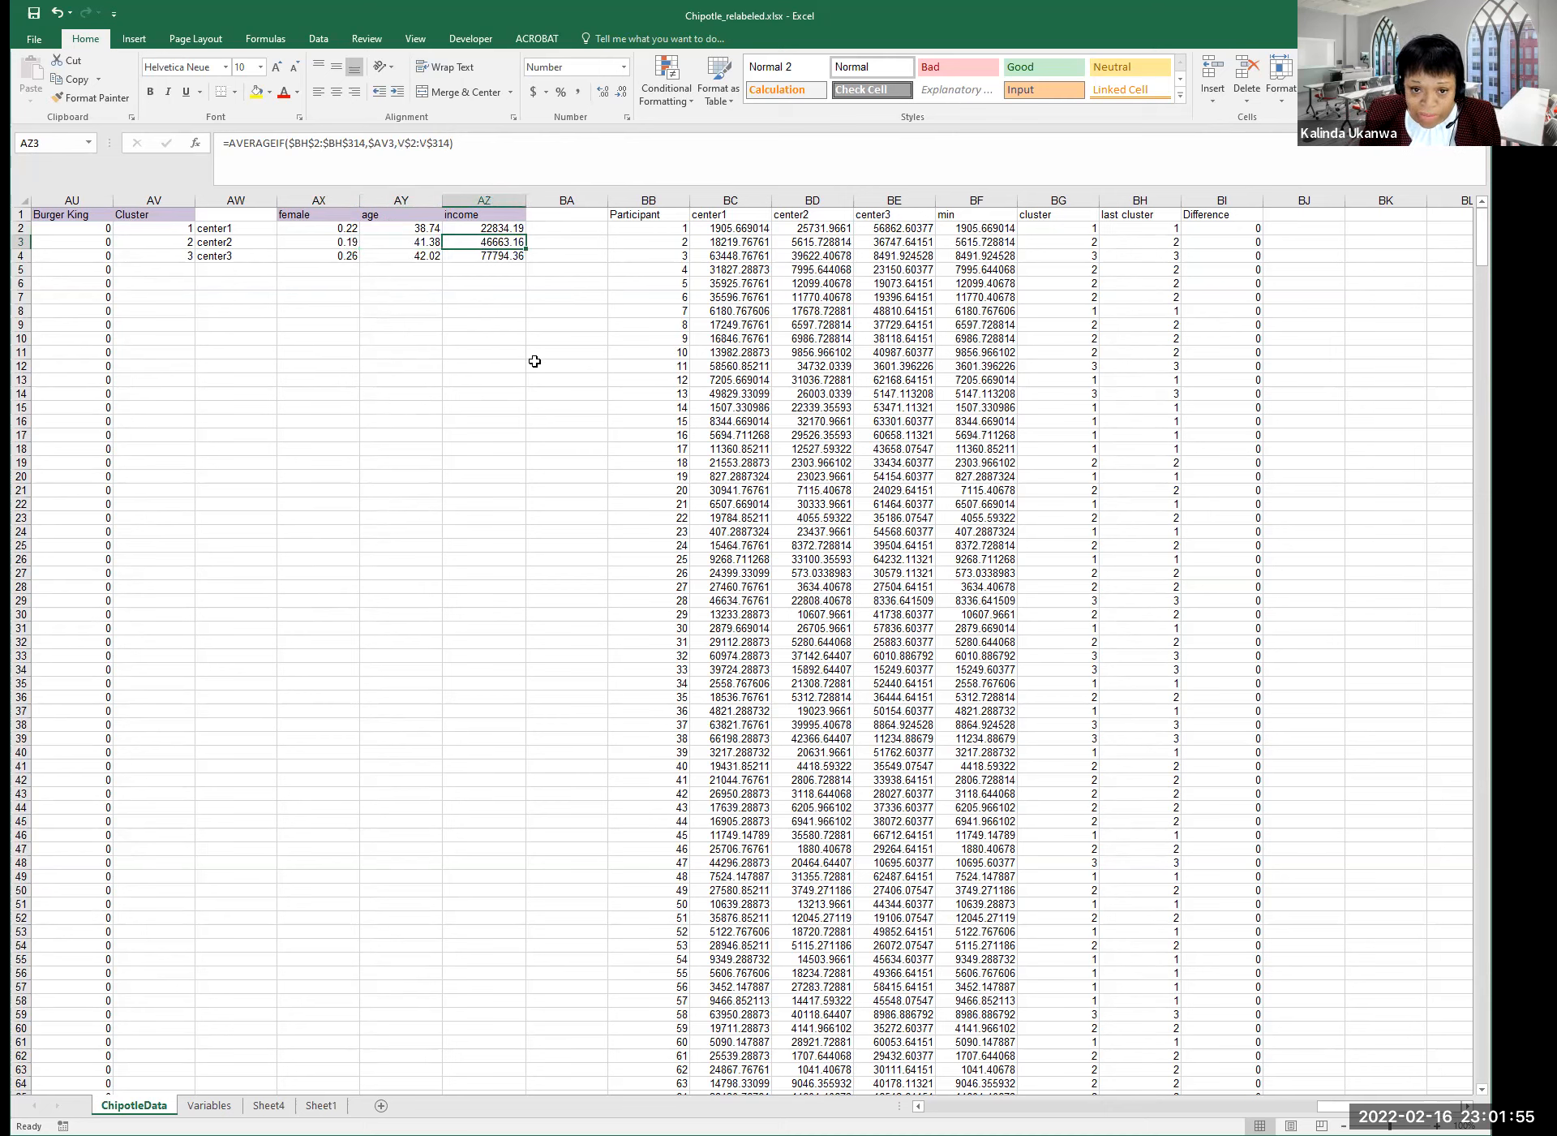
click(215, 256)
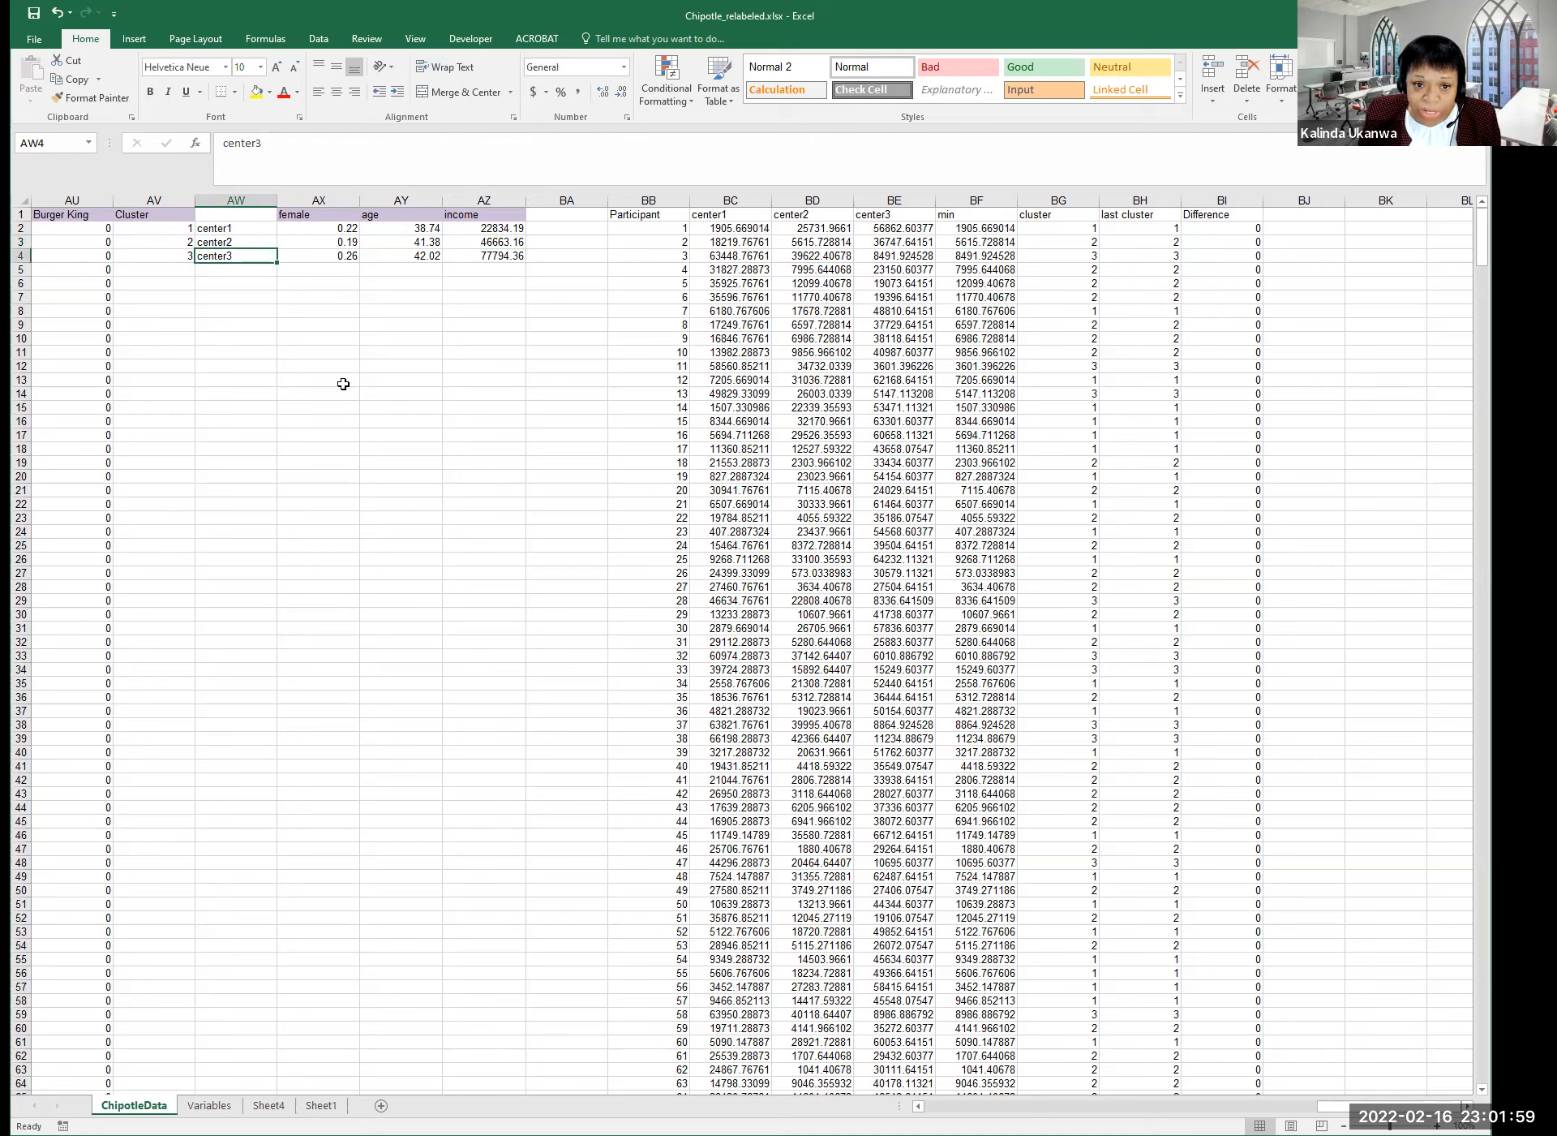
click(333, 256)
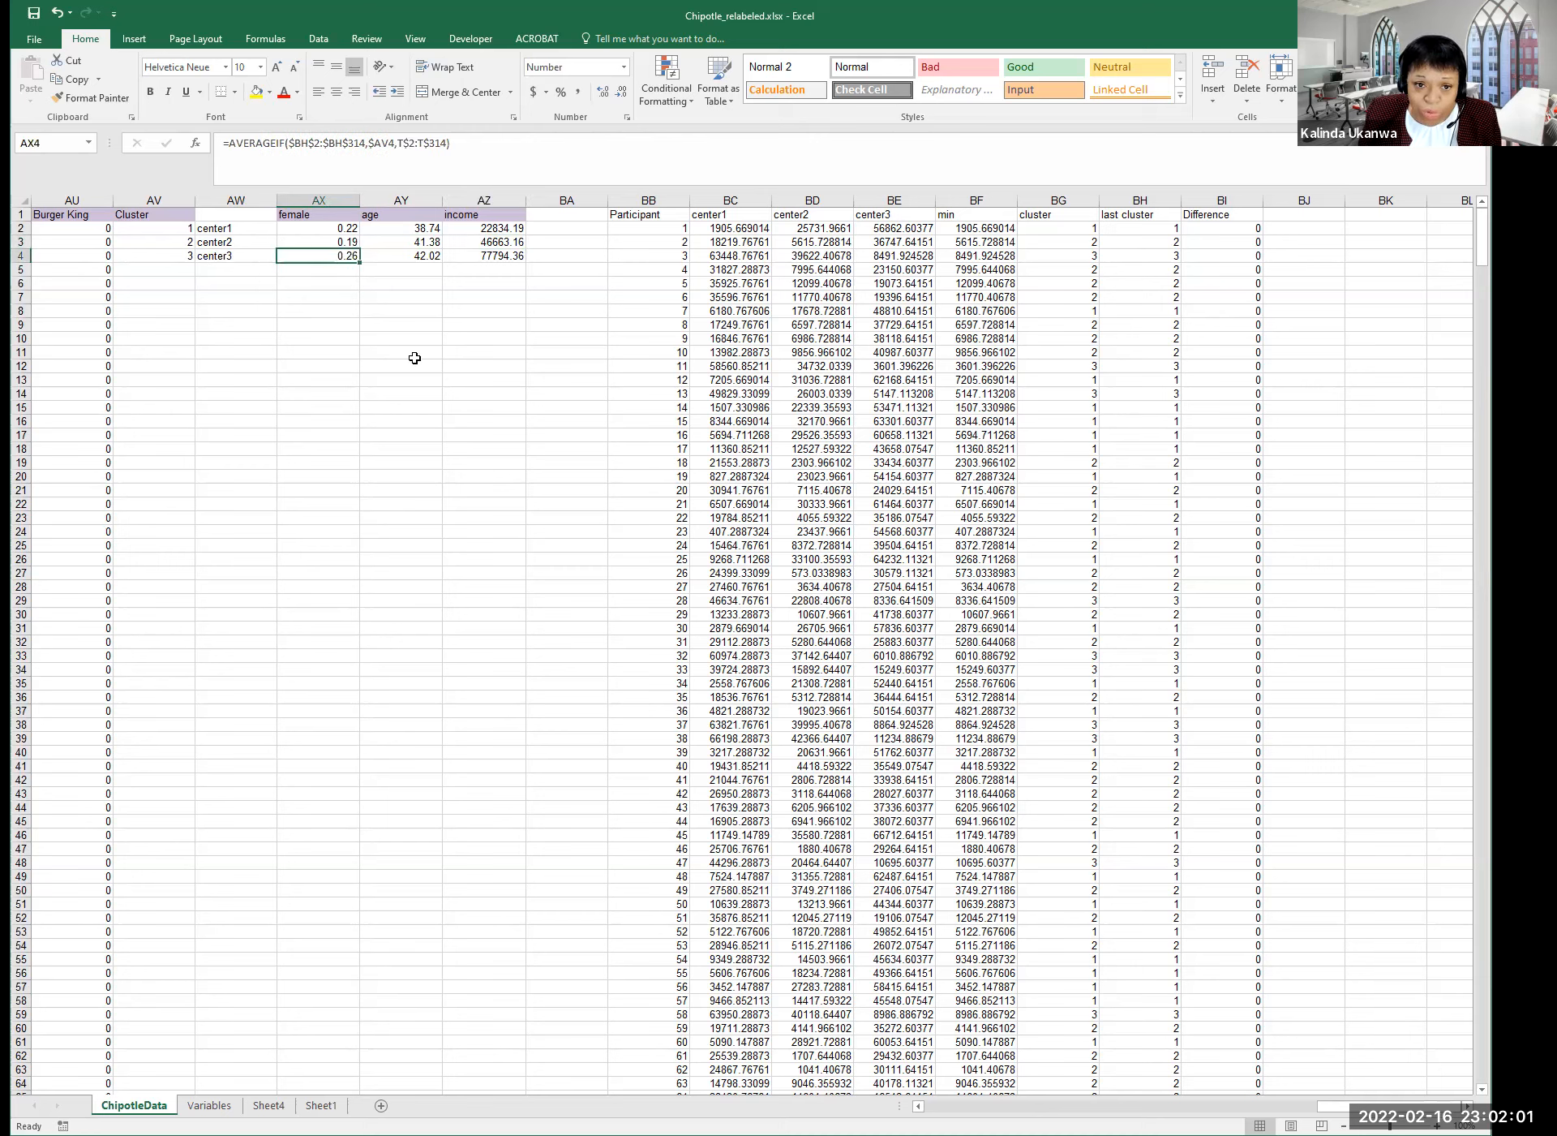
click(416, 256)
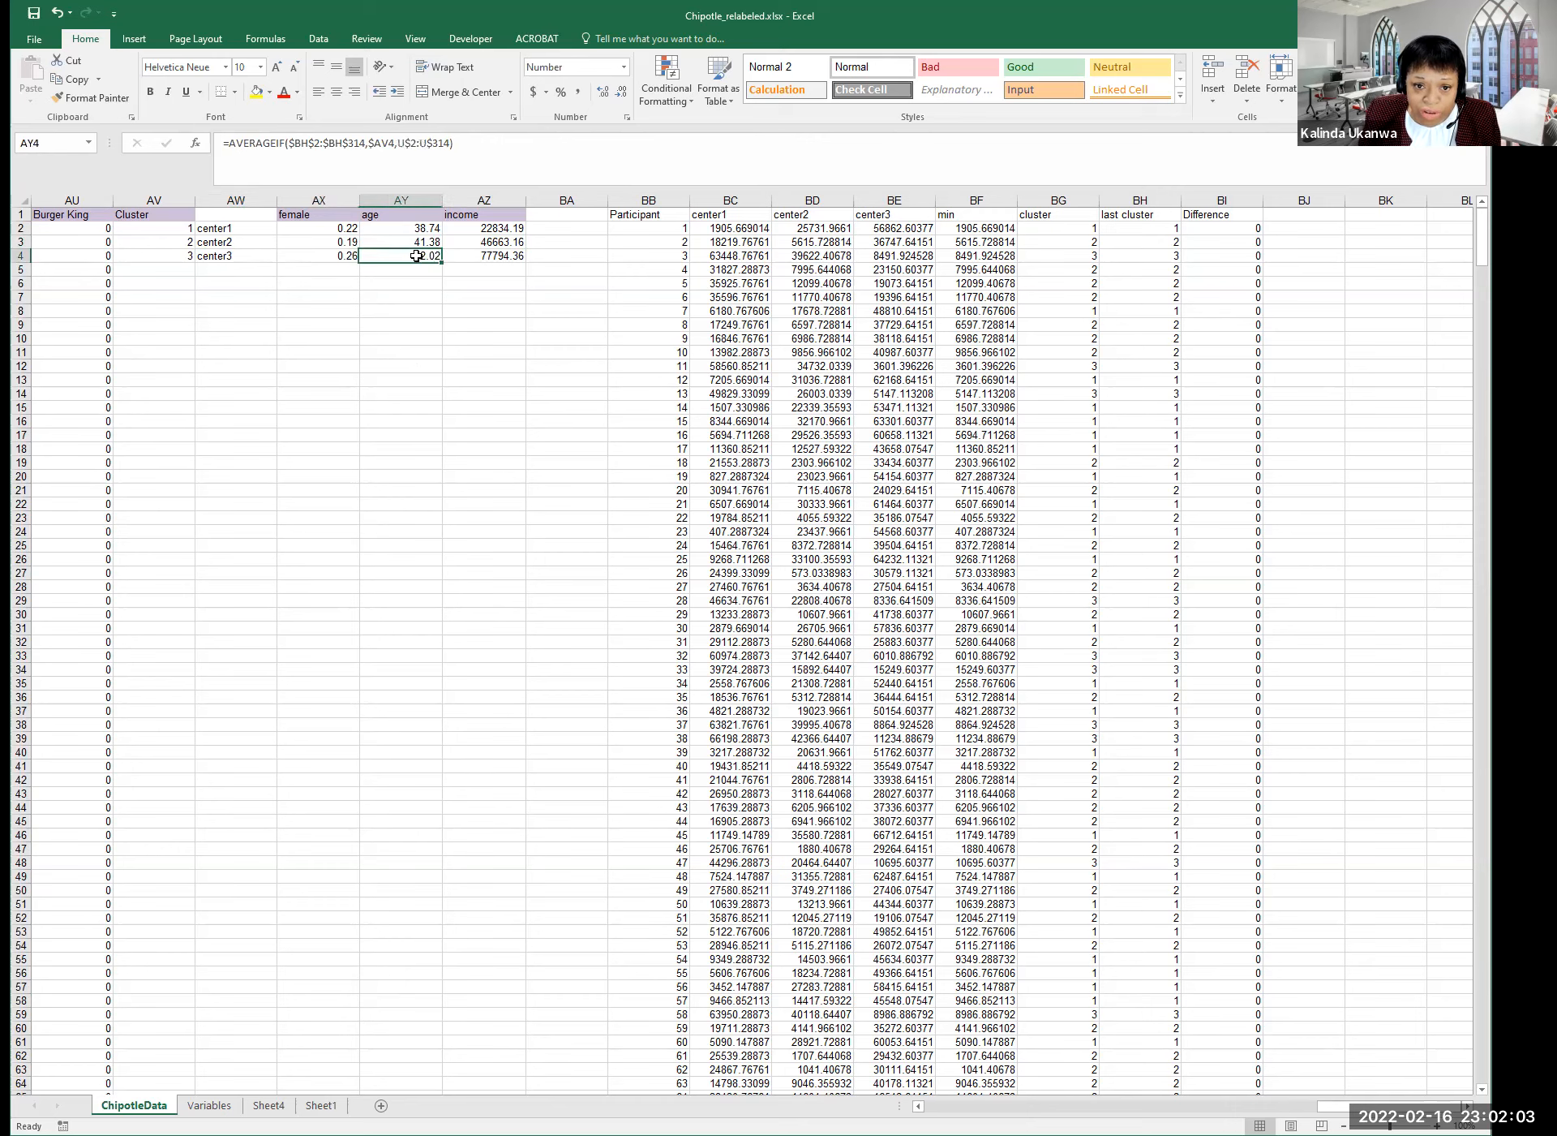
click(498, 256)
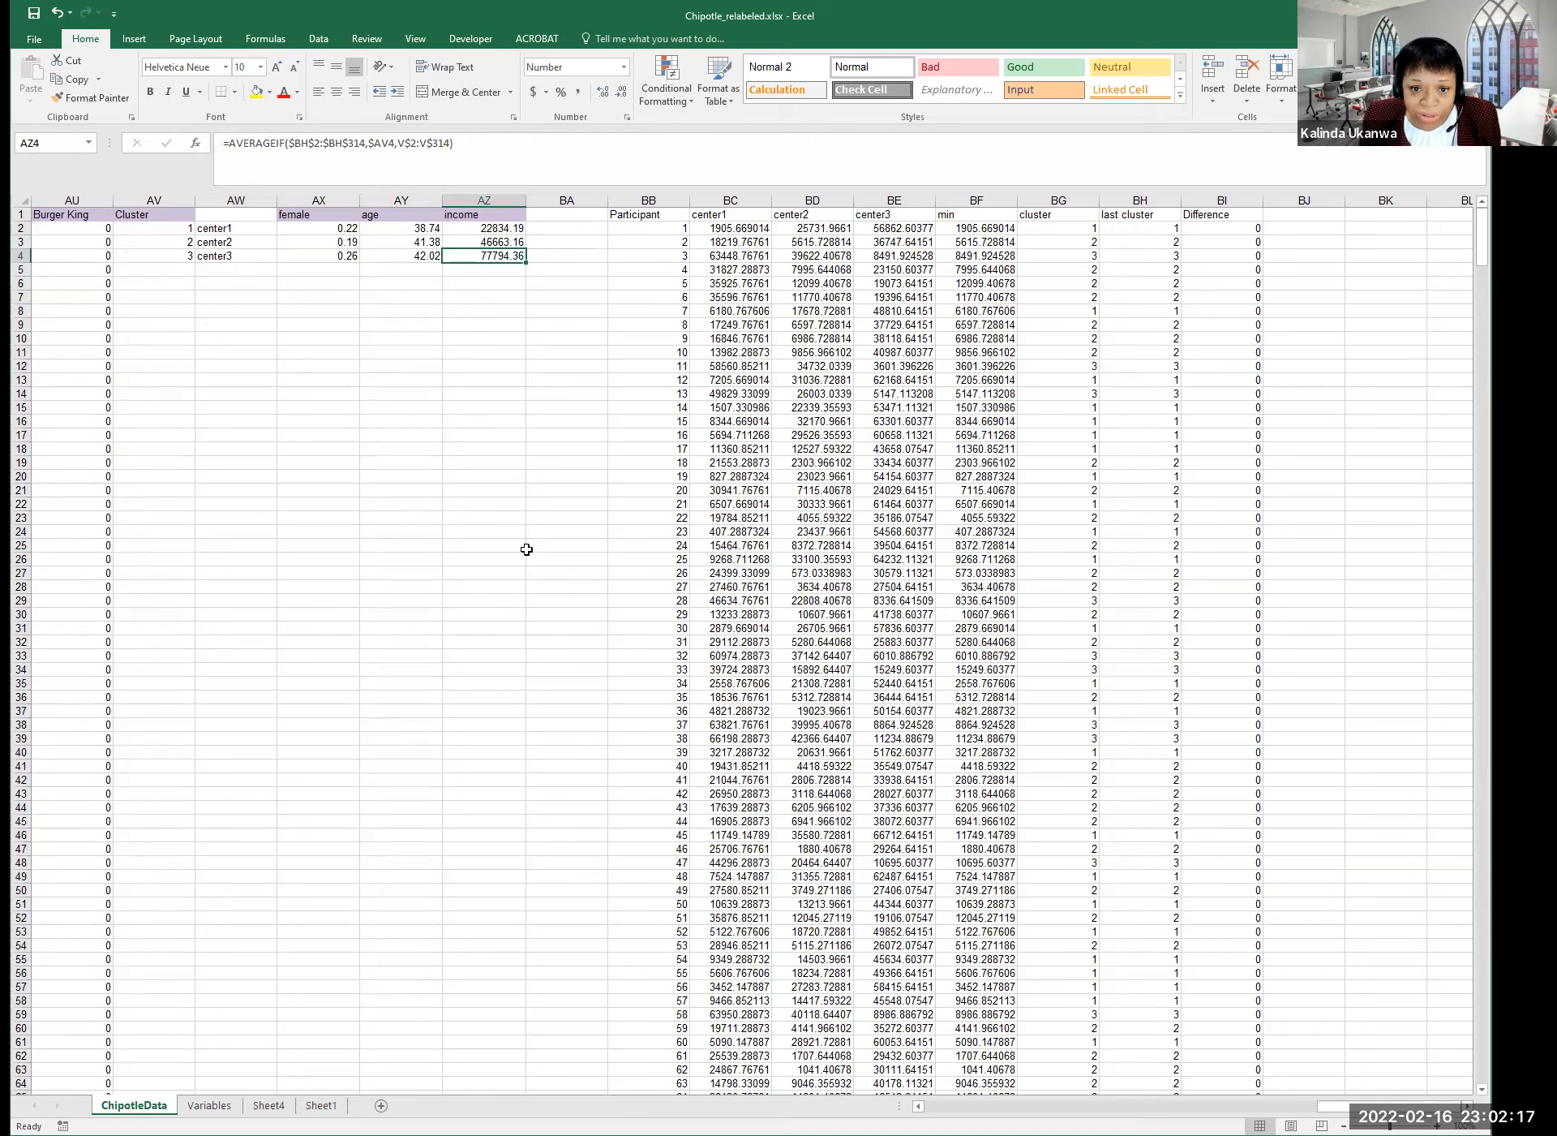
click(570, 681)
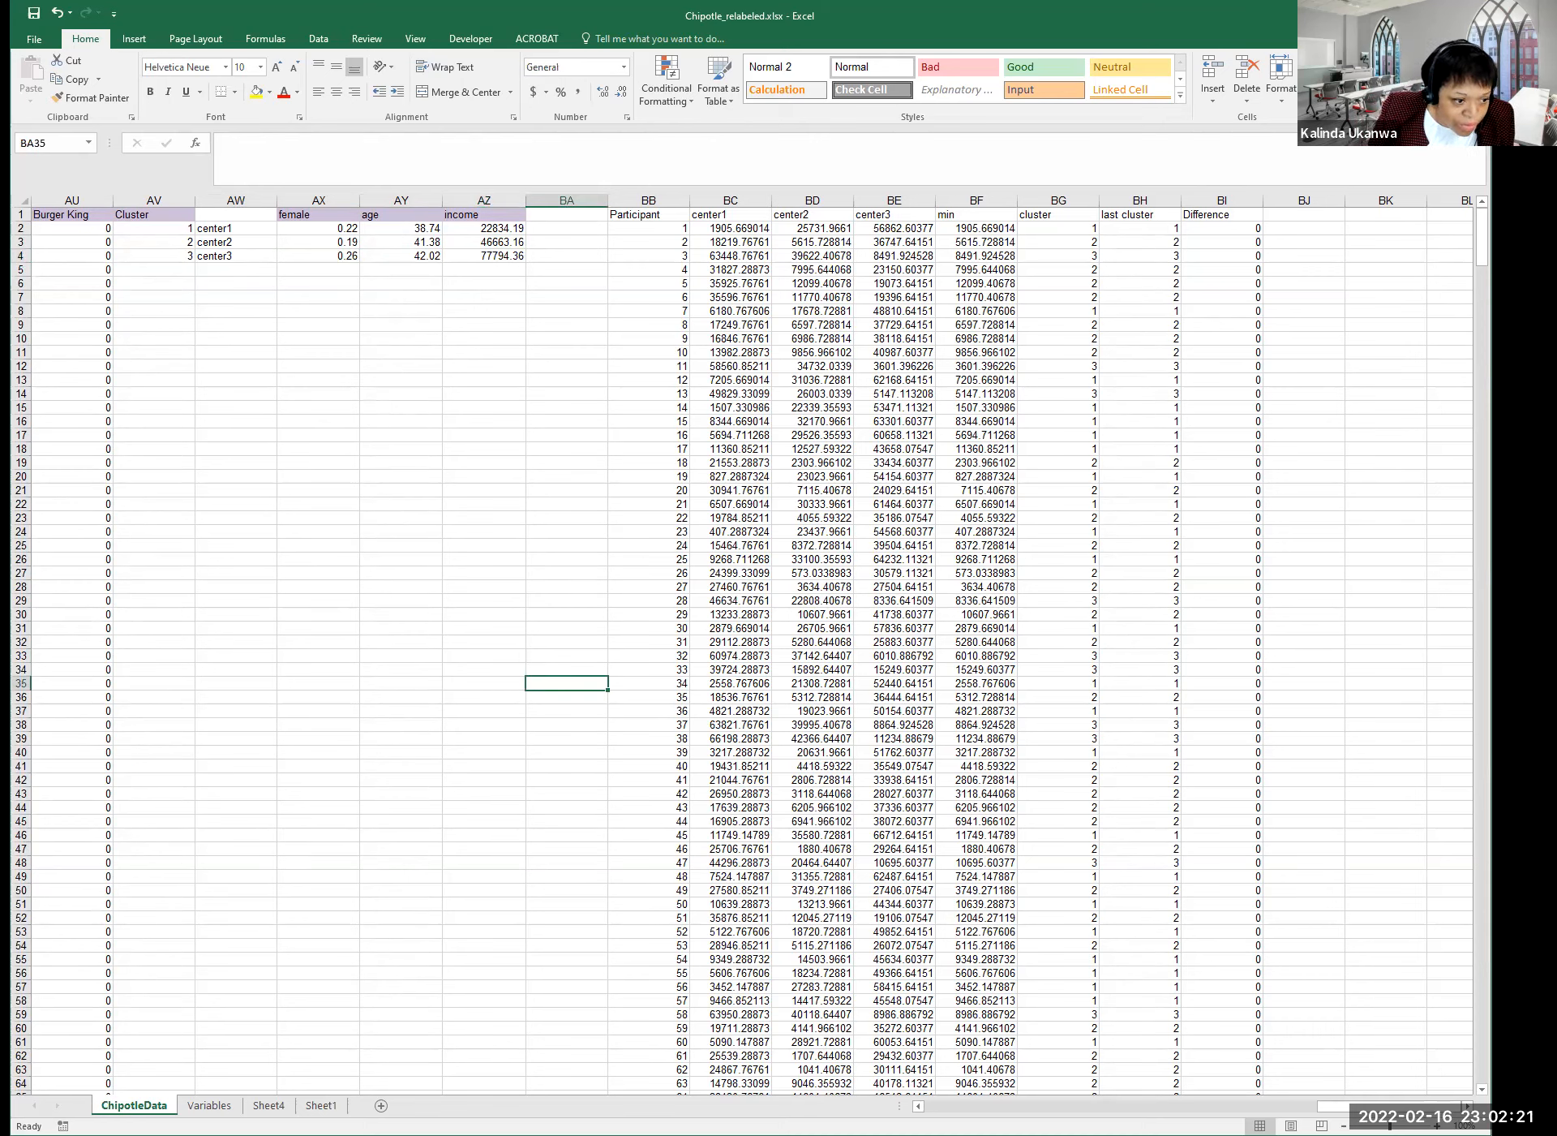
key(alt+Tab)
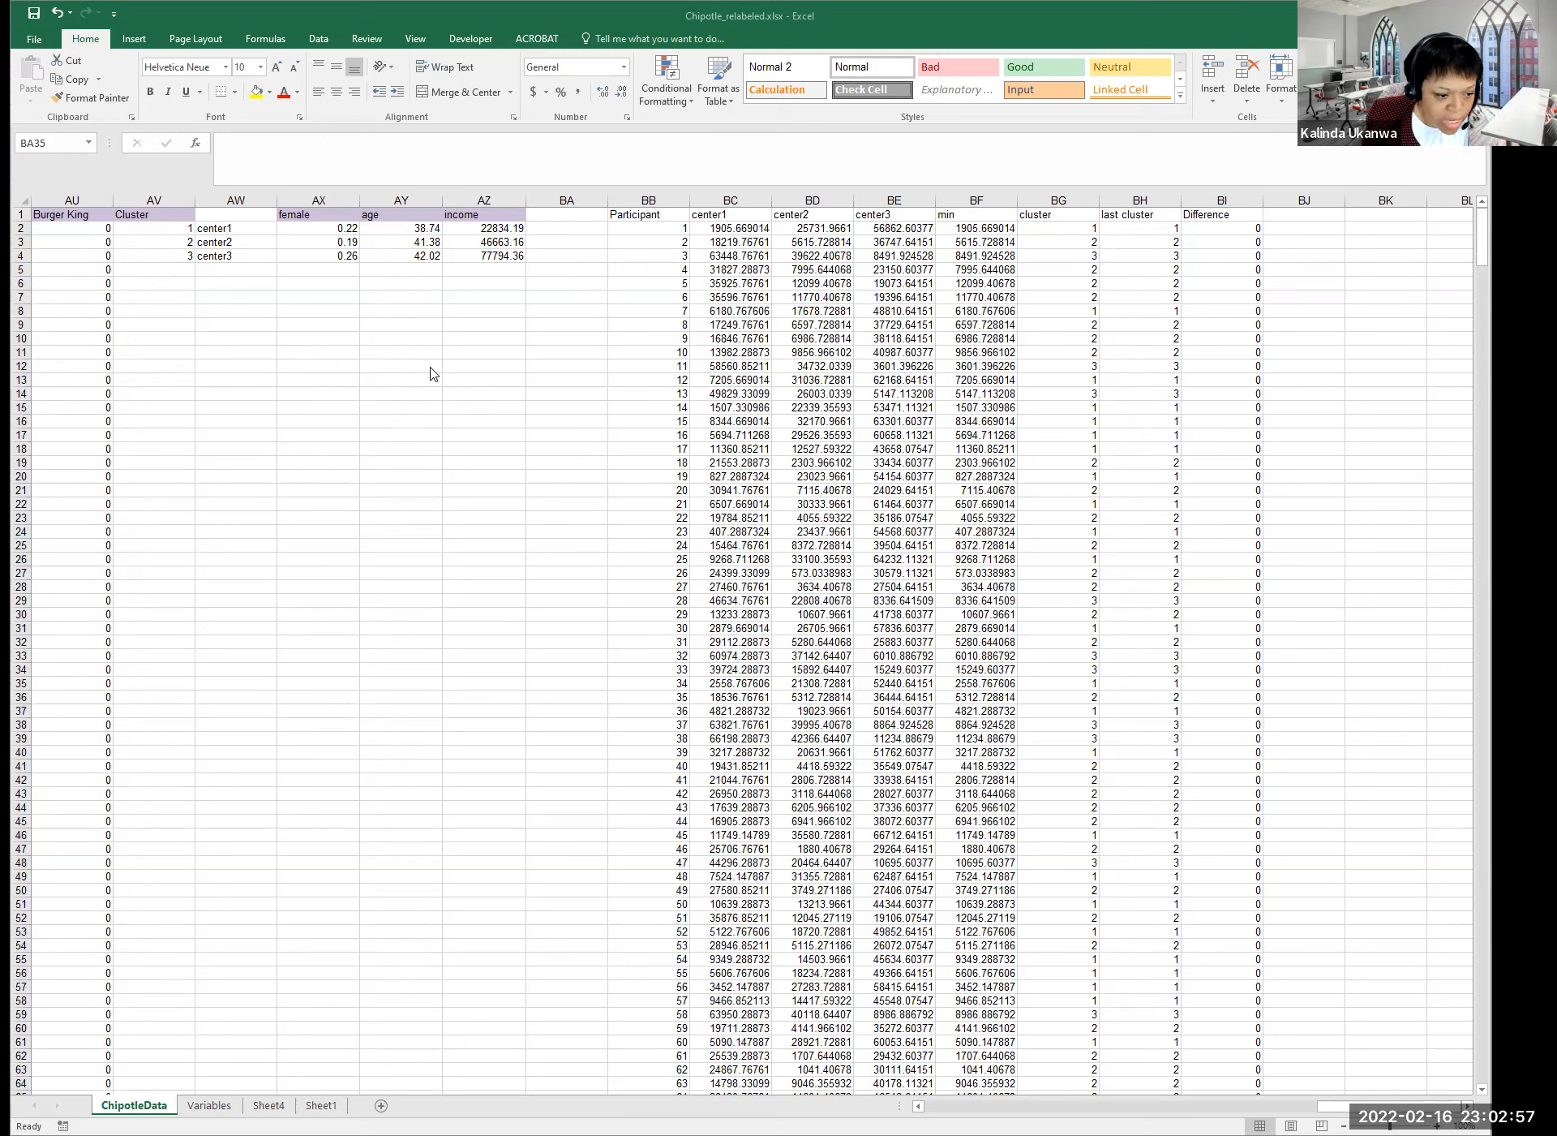
click(419, 444)
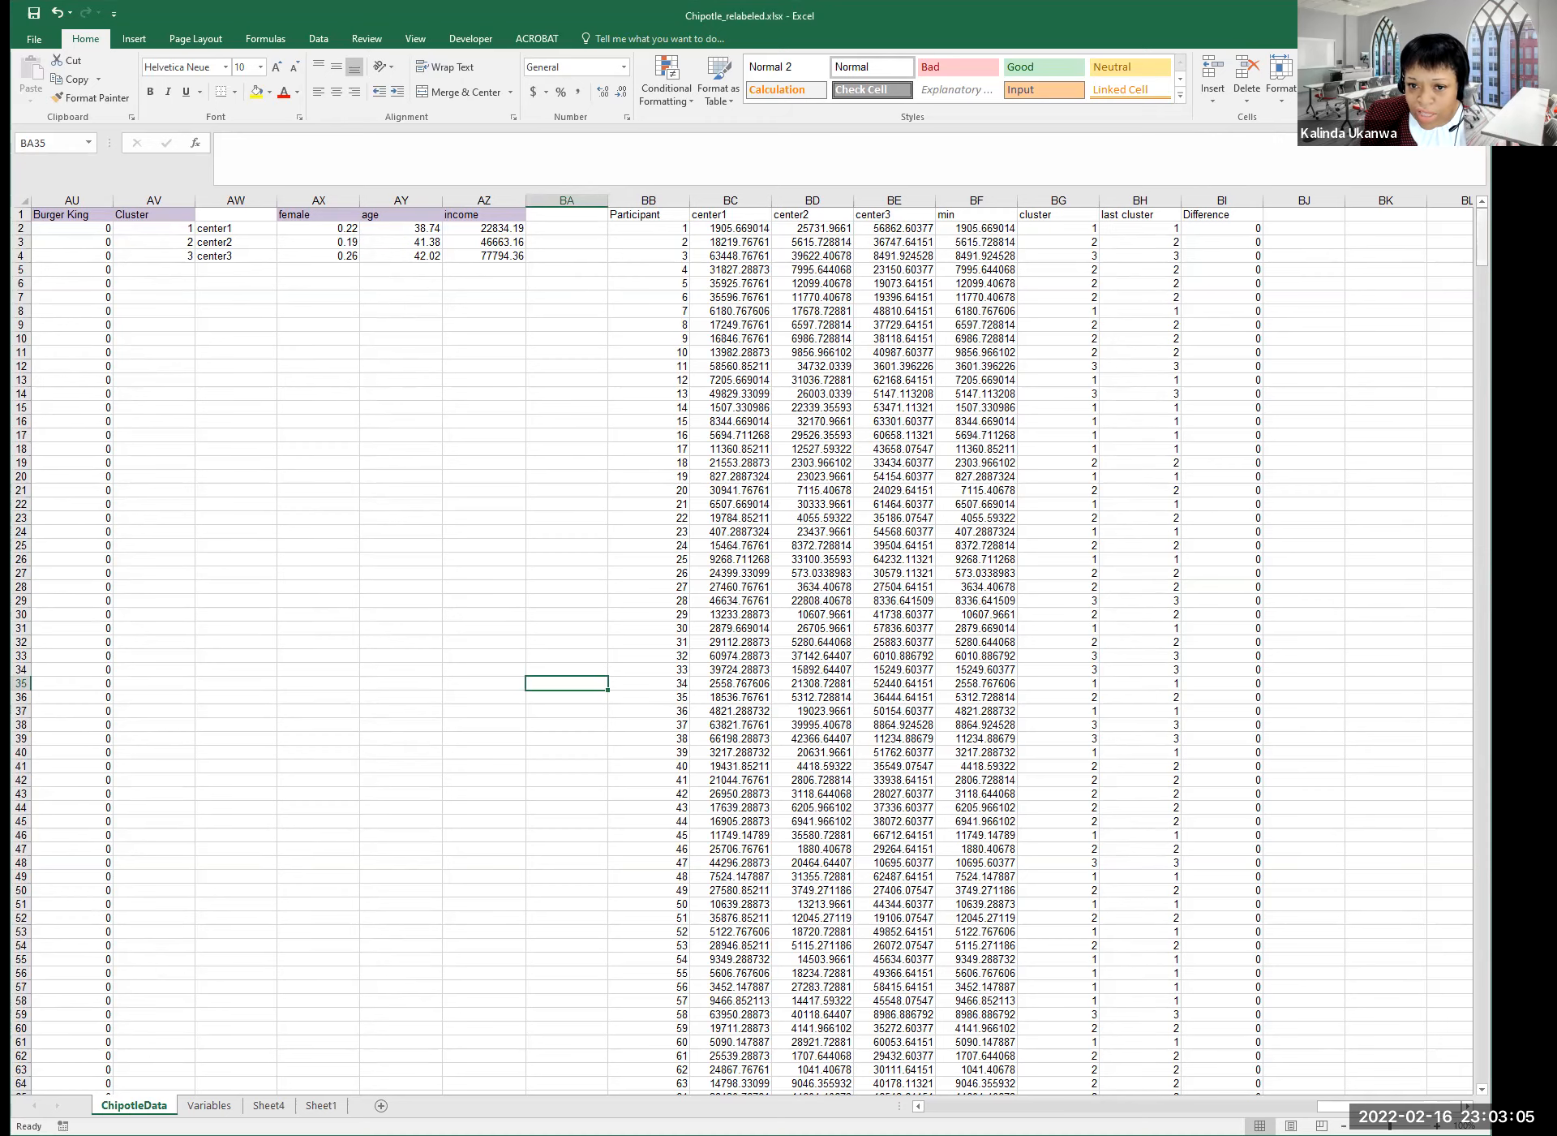
click(514, 480)
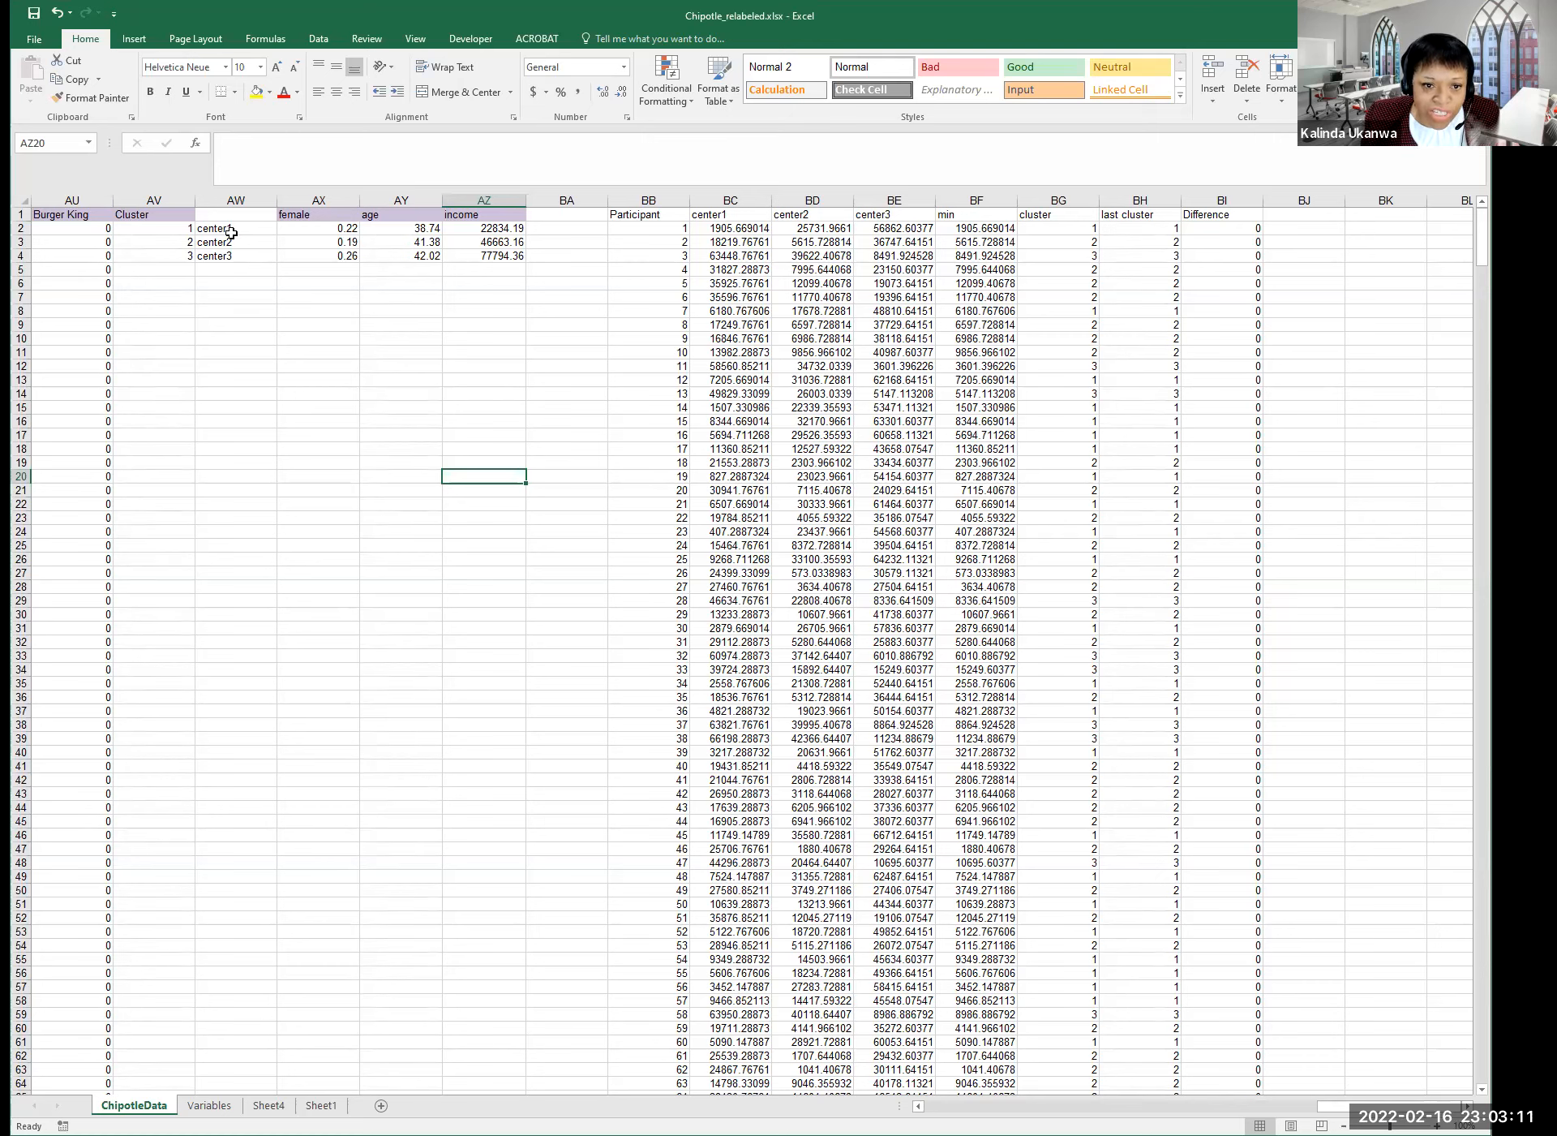
click(415, 413)
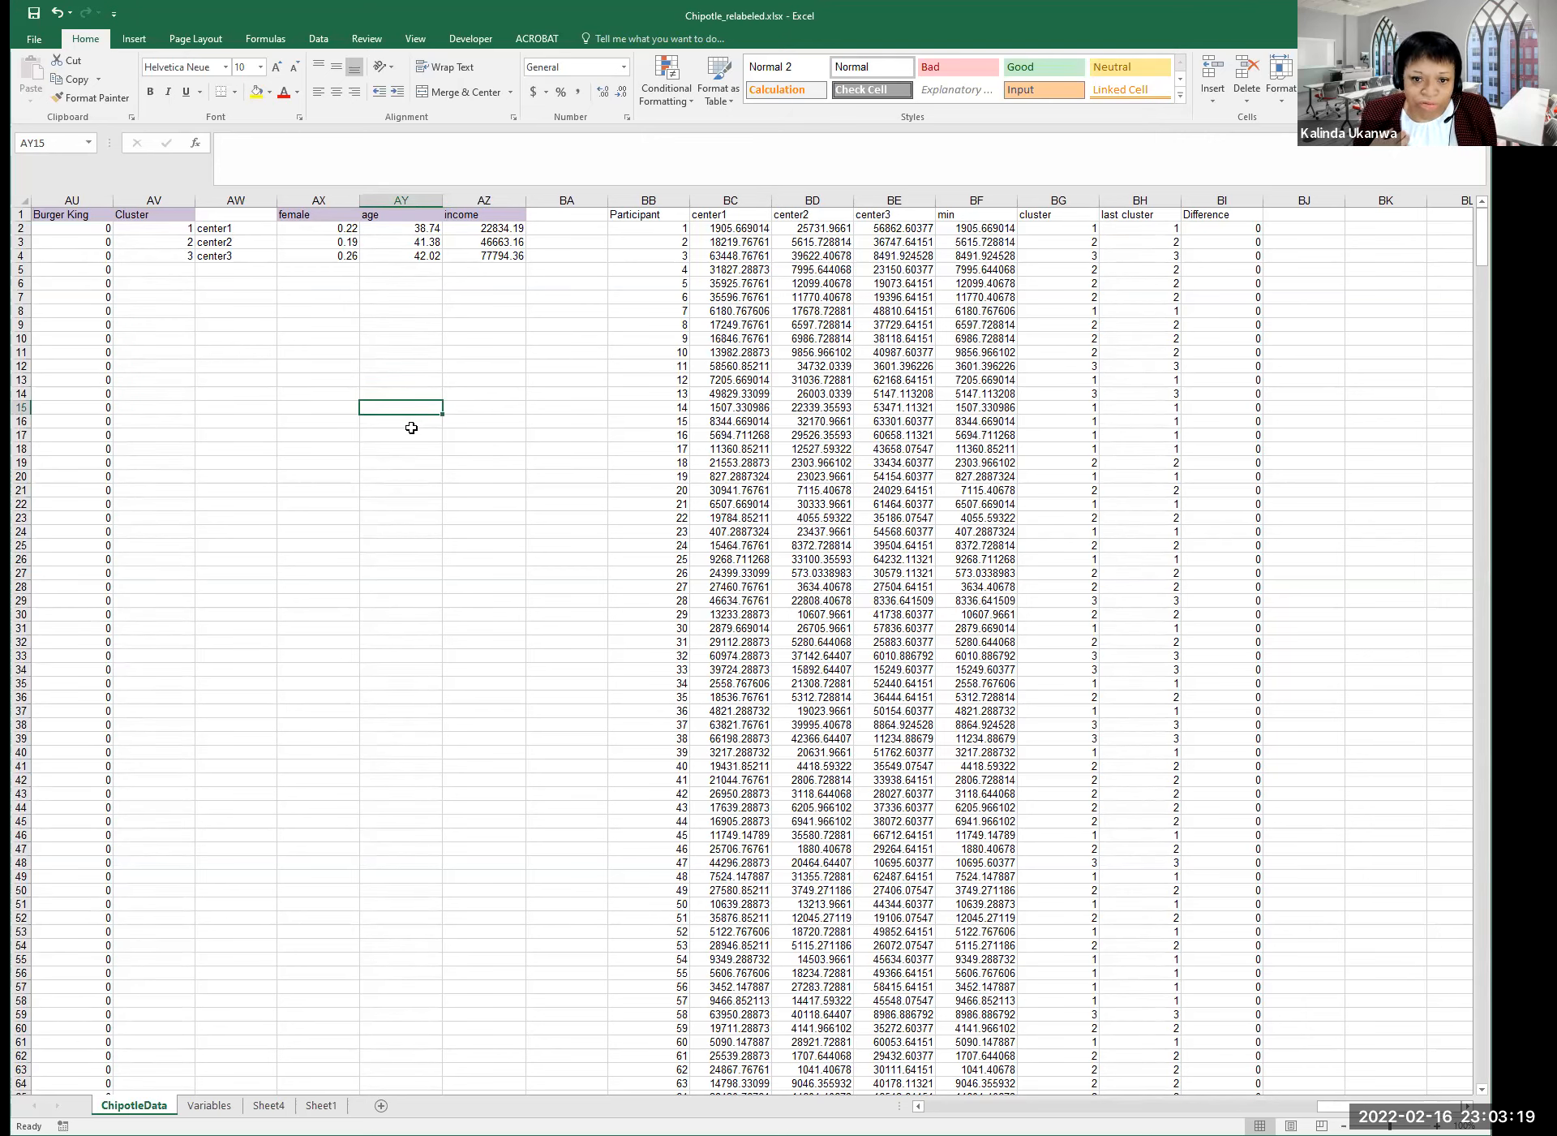
click(566, 199)
click(551, 216)
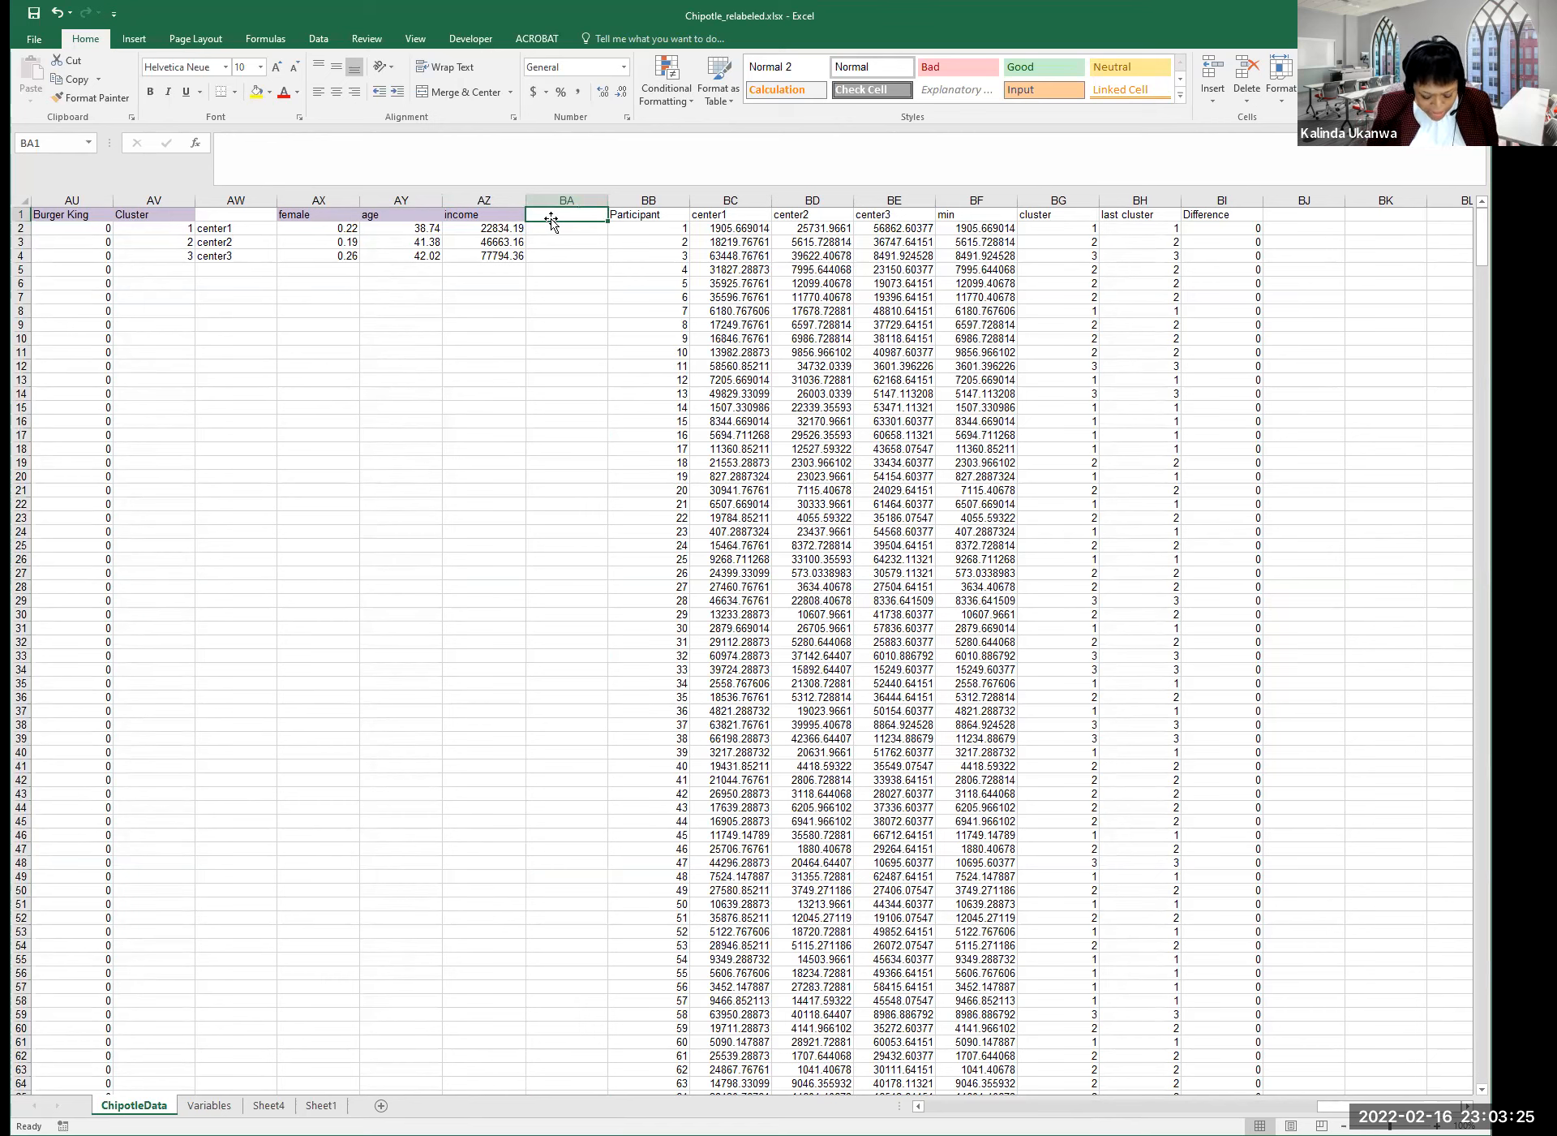
Add the chipotlevisits header in BA1 and copy the income AVERAGEIF formula into BA2.
text(chip)
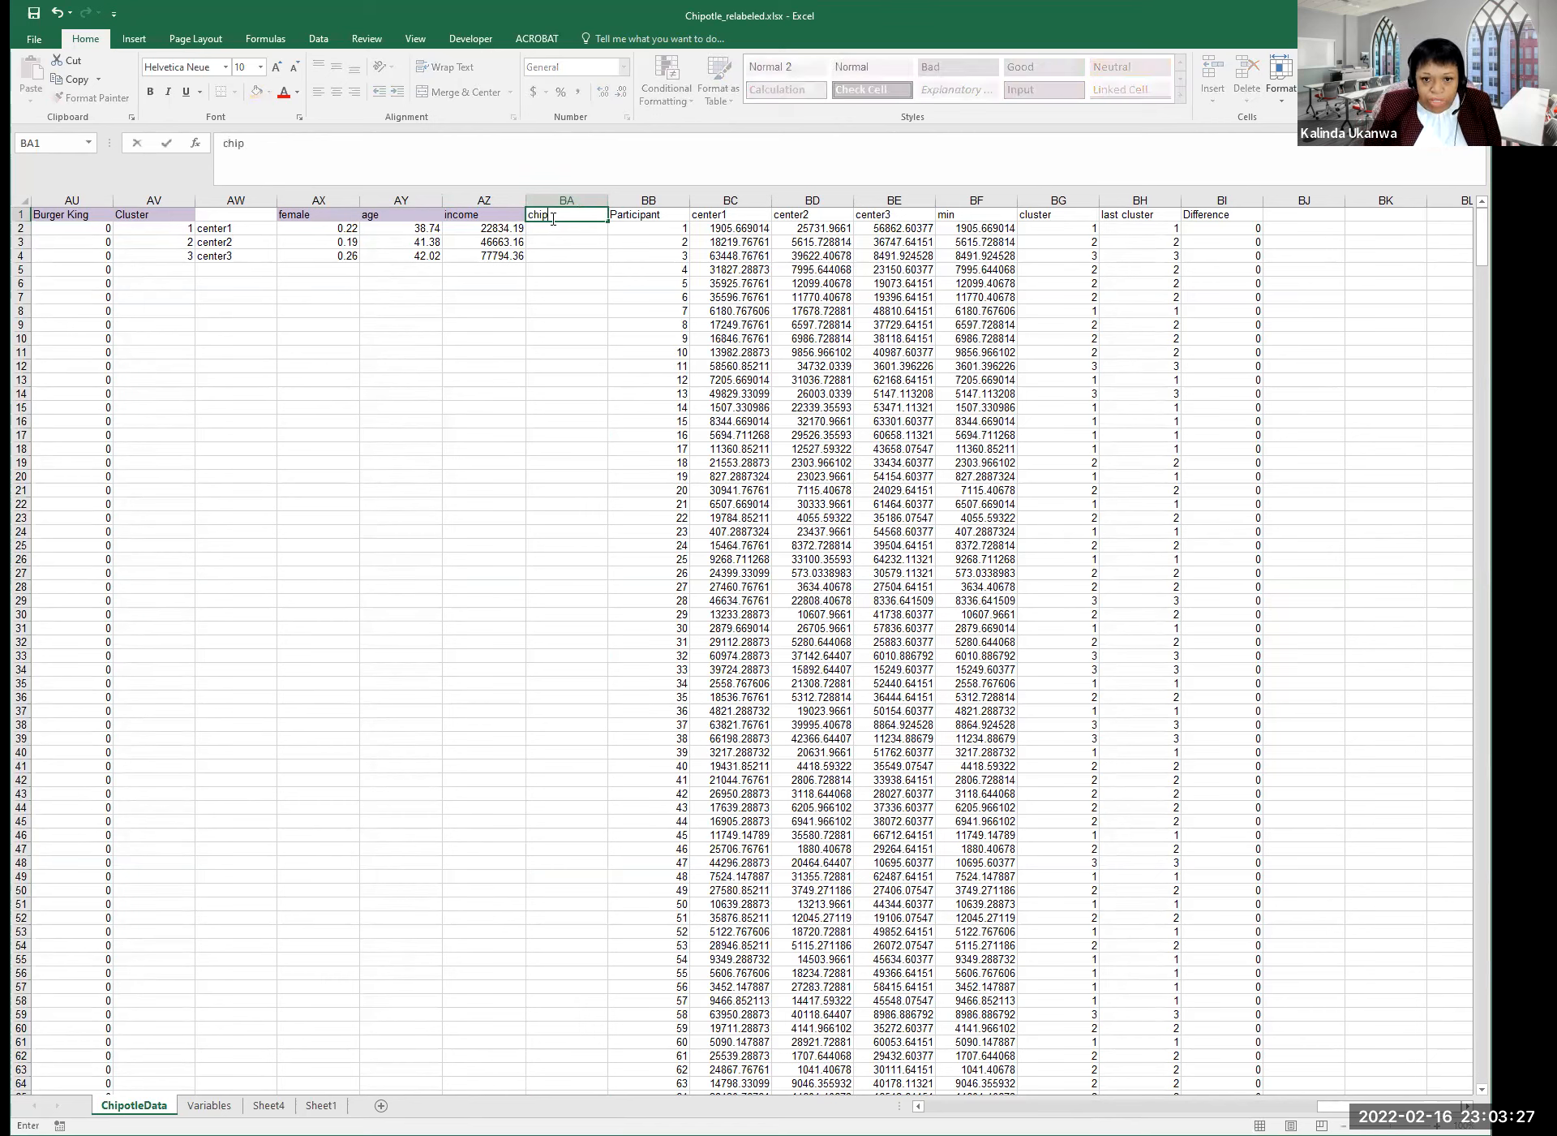
text(otlevisits)
key(Return)
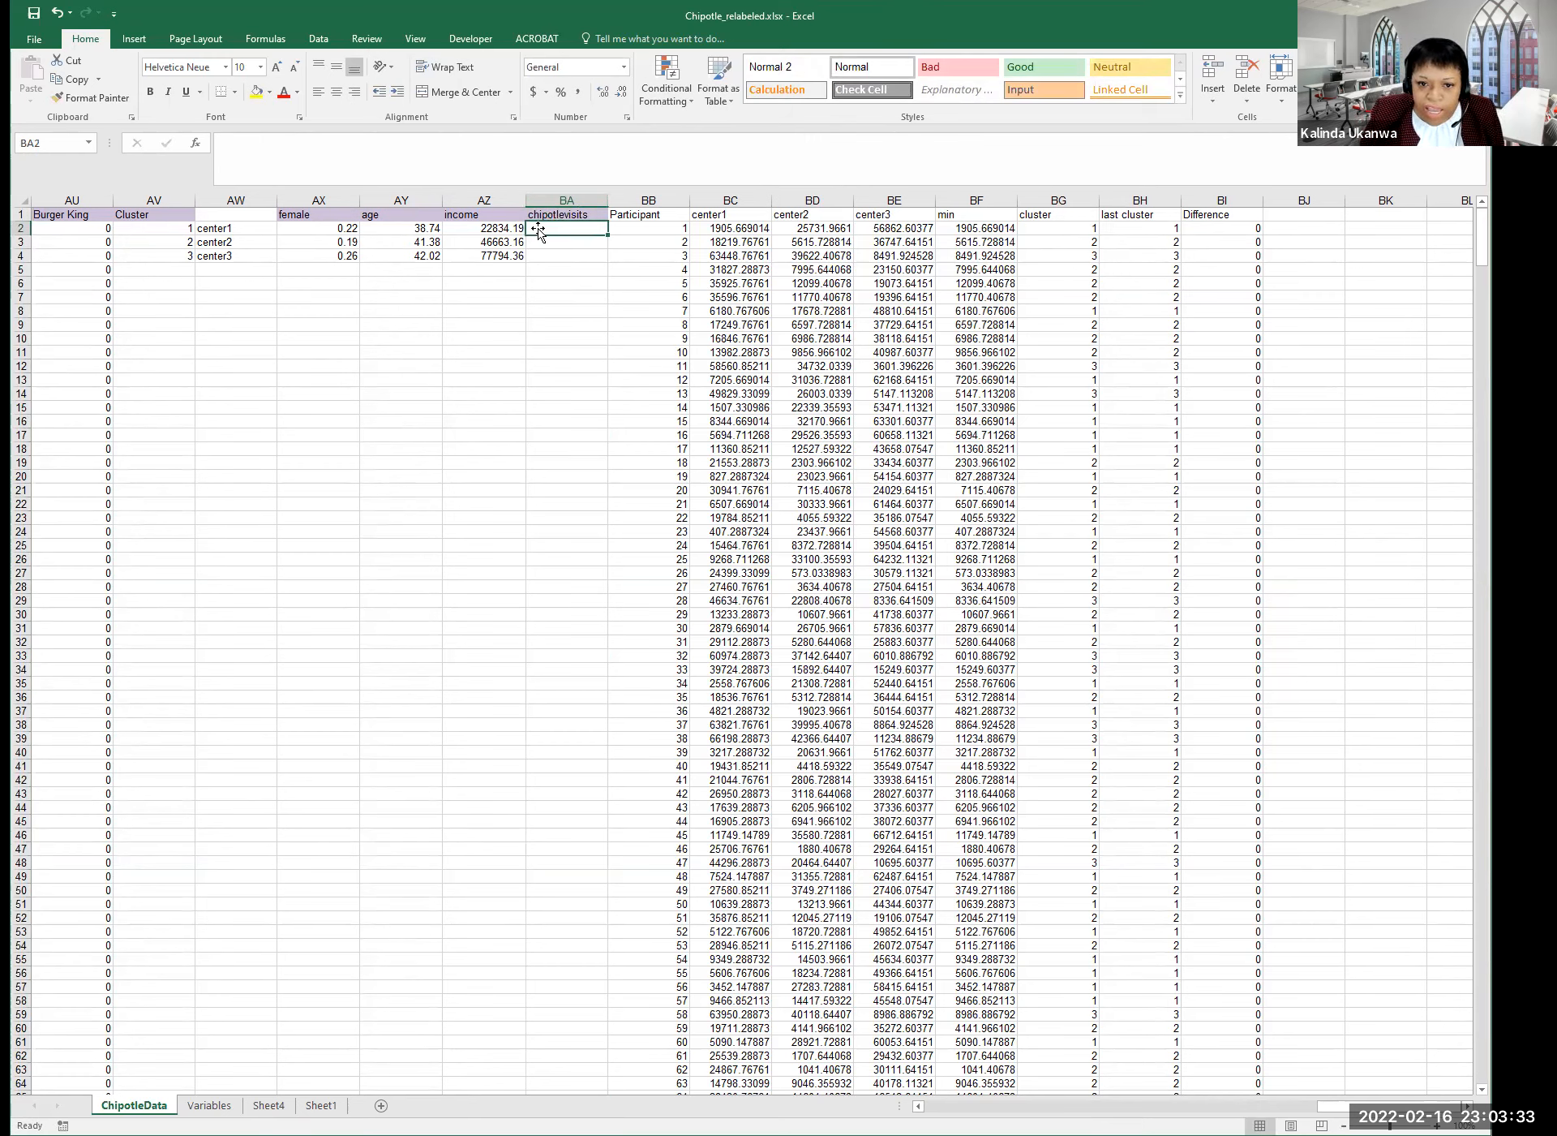
click(508, 230)
drag(527, 236, 570, 228)
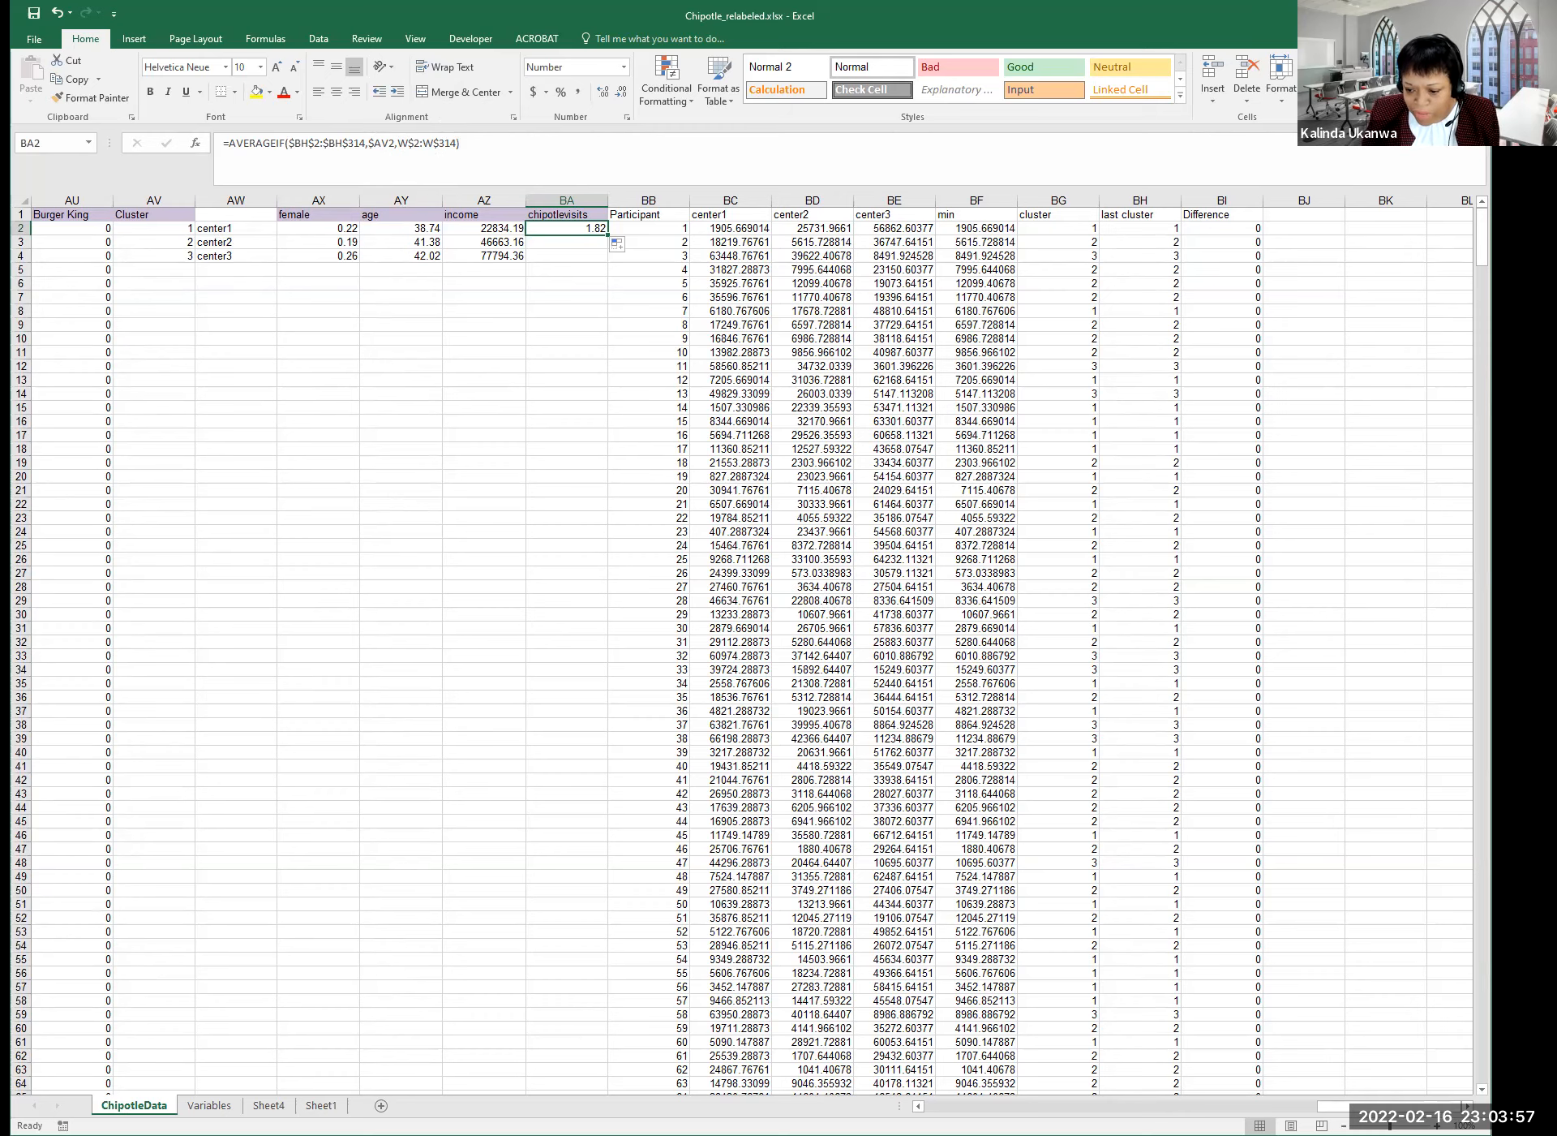
drag(1354, 1107, 959, 1107)
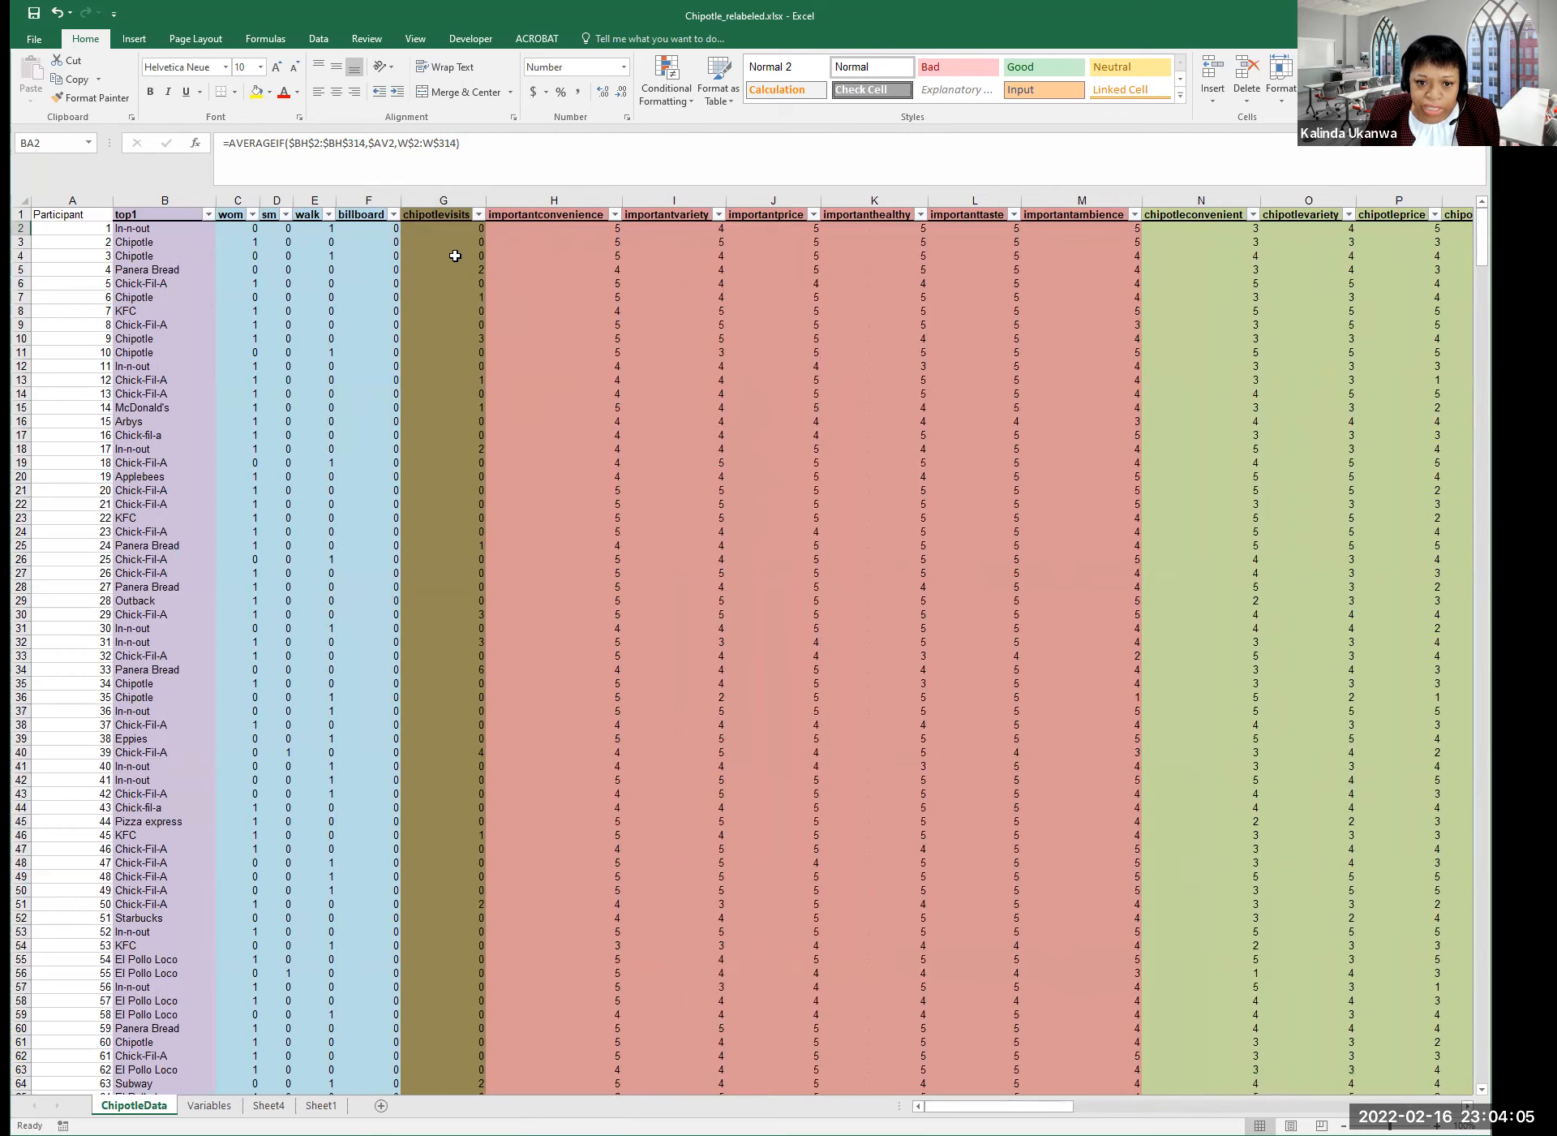
Change the BA2 formula's W references to G so it averages chipotlevisits.
click(403, 143)
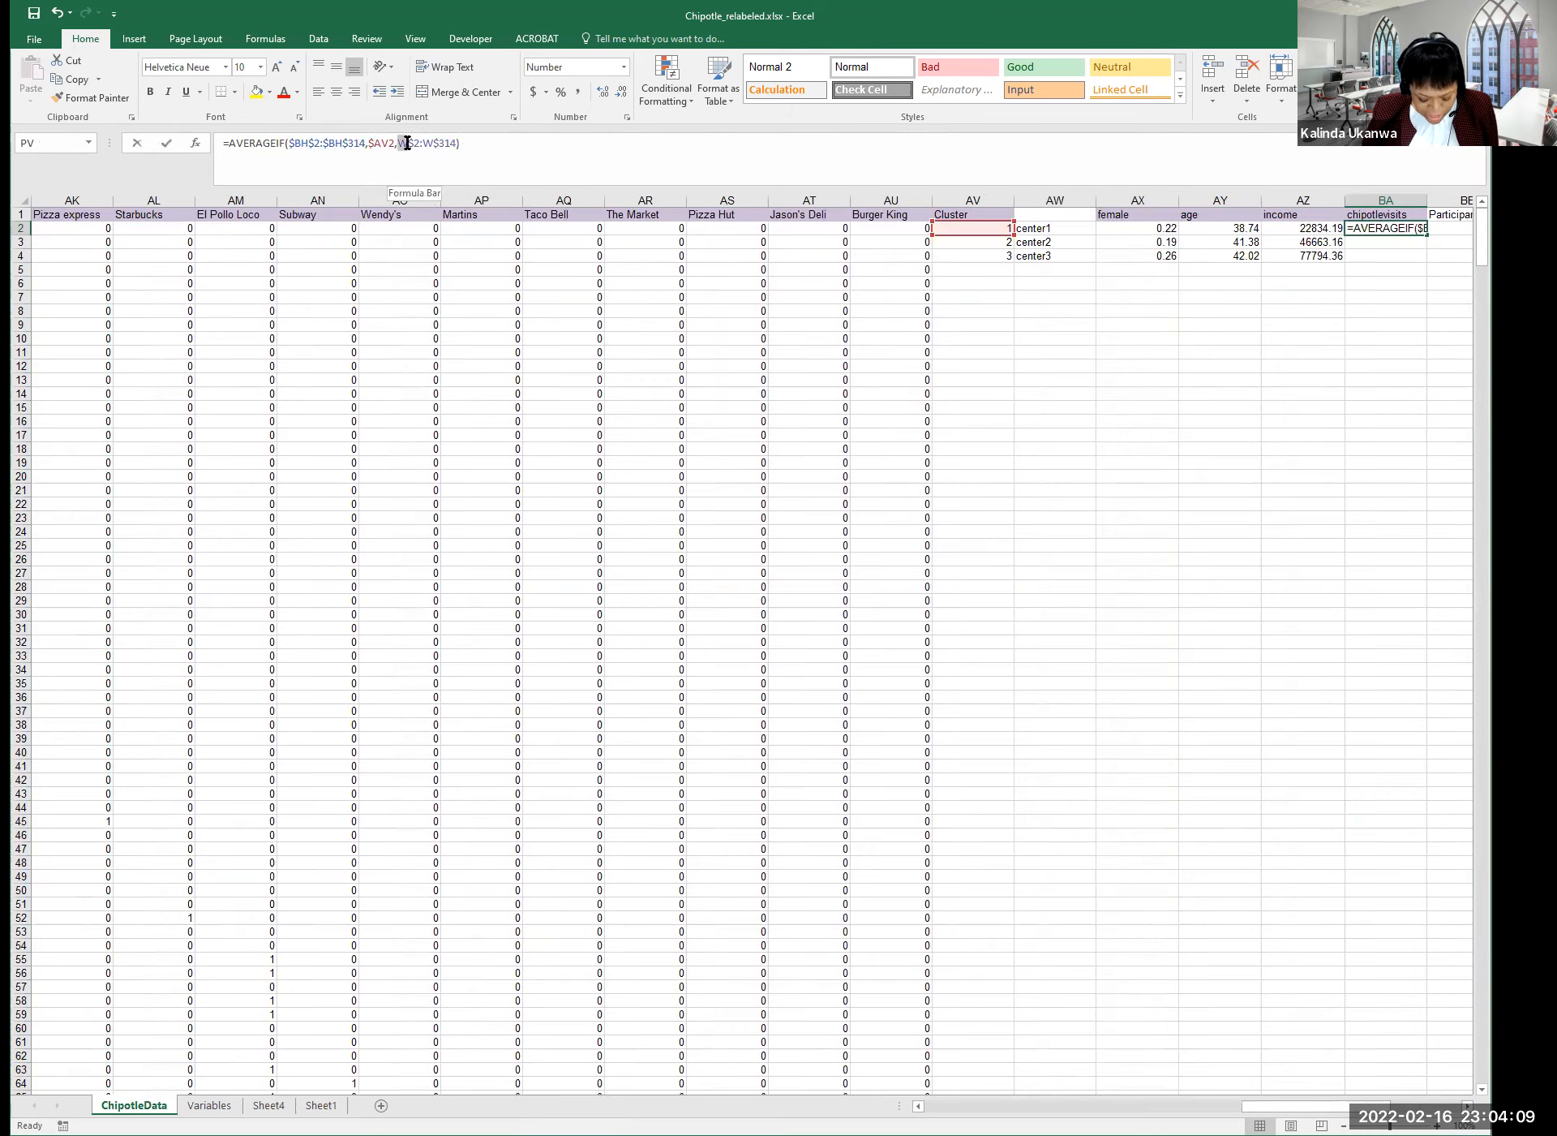
text(g)
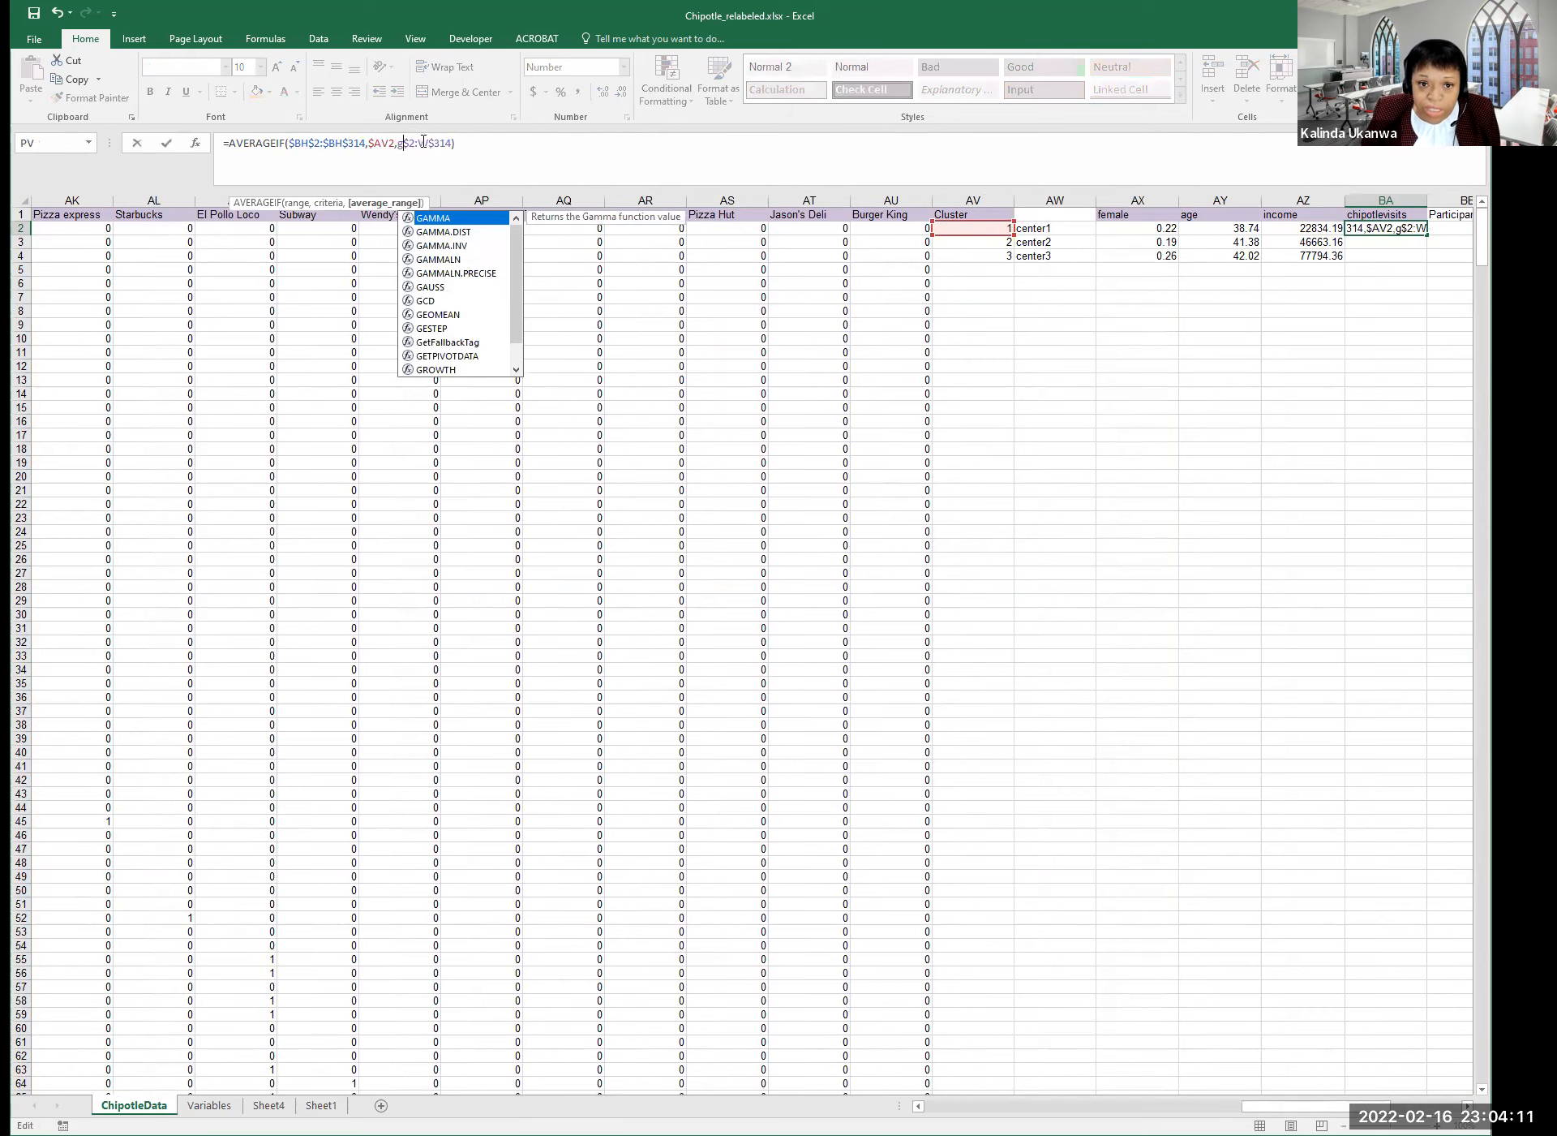
drag(419, 143, 426, 143)
text(g)
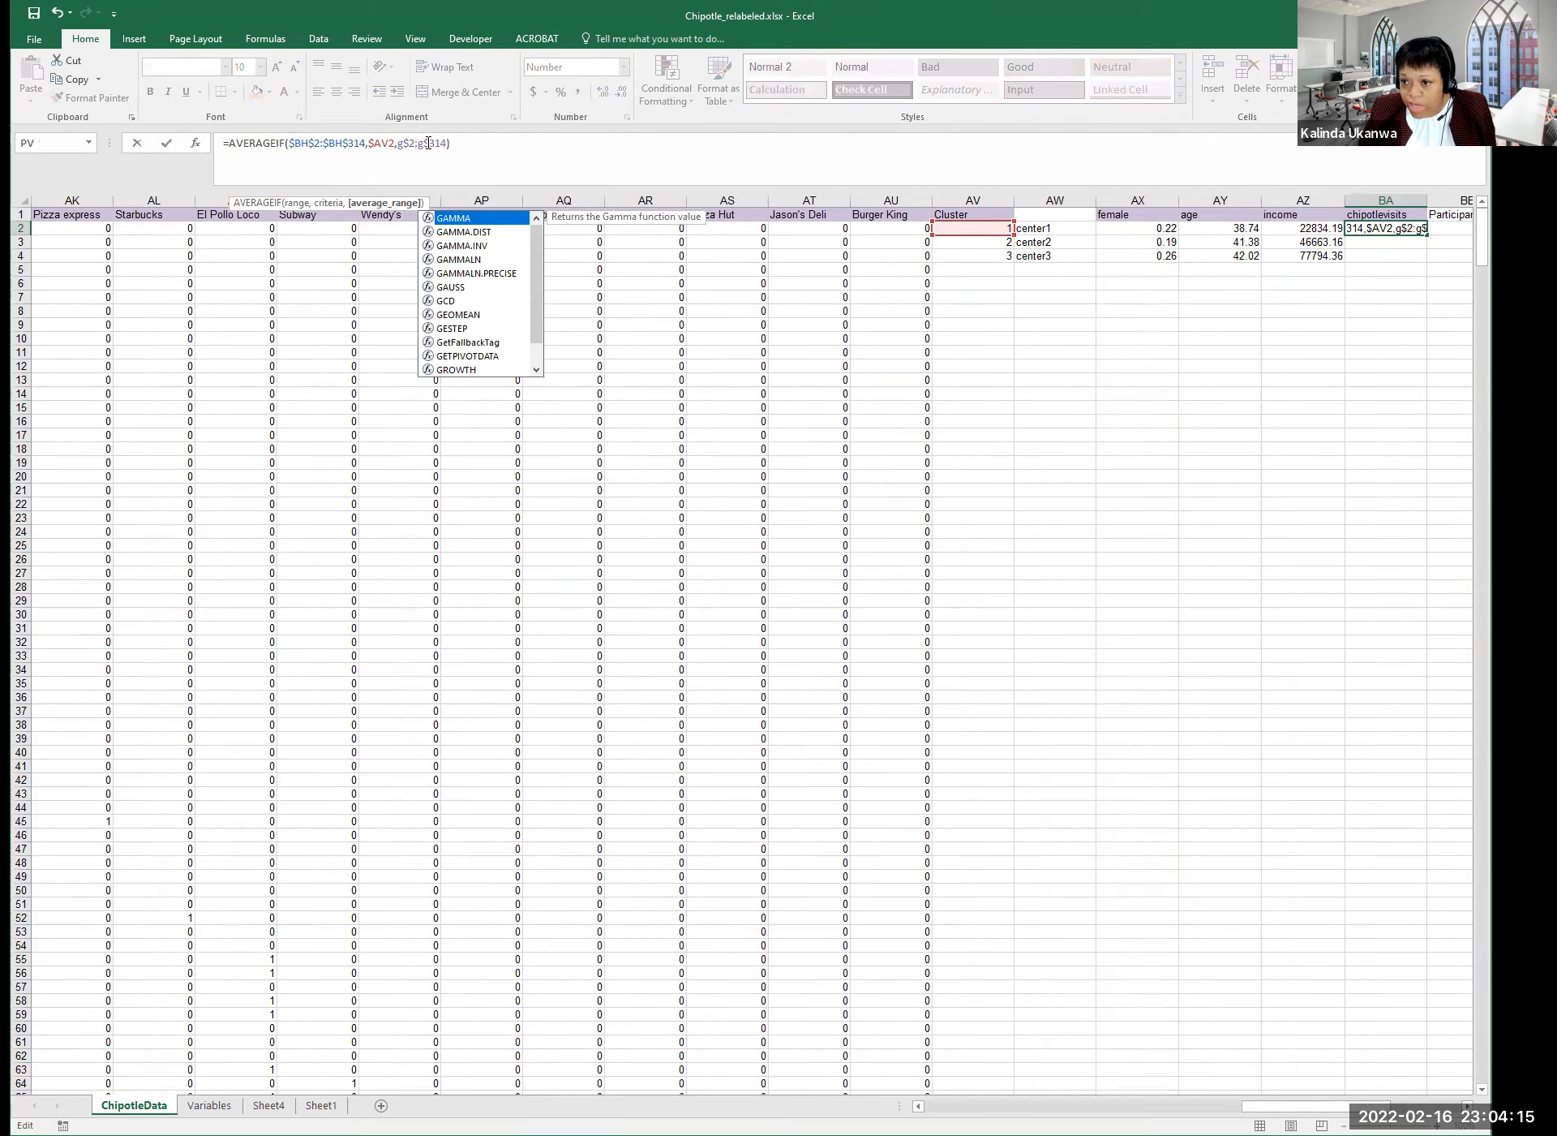
key(Return)
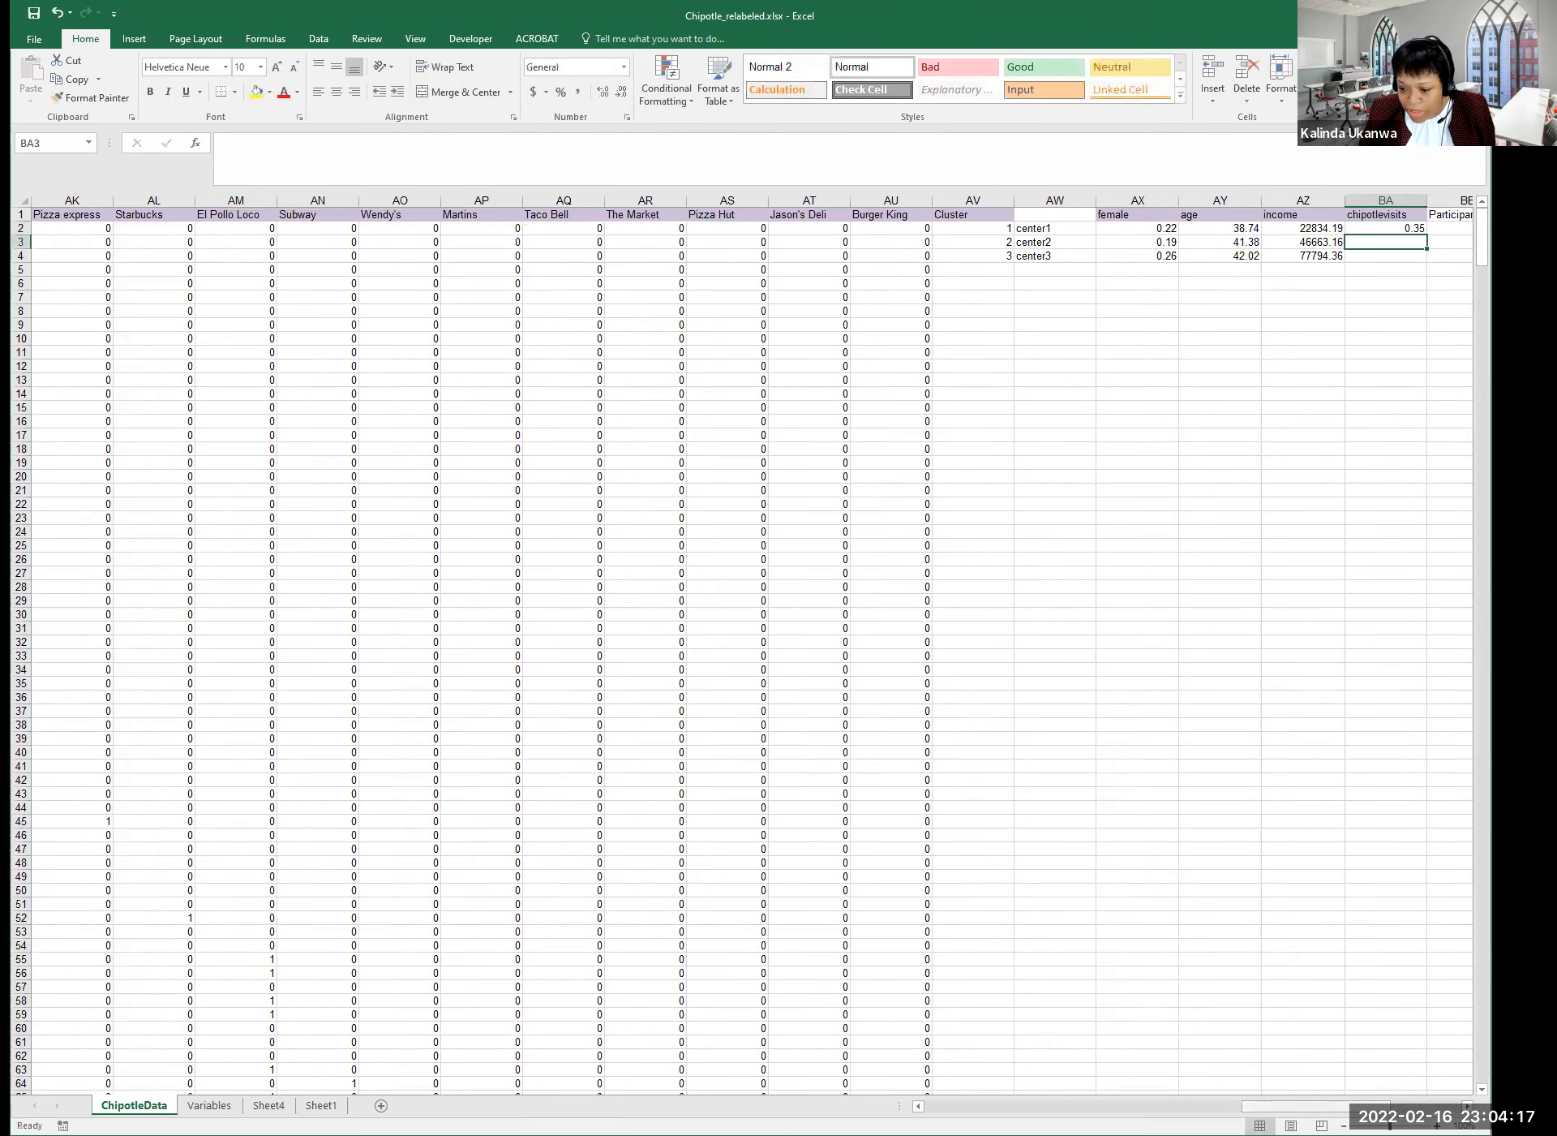
scroll(980, 251, right, 2)
click(902, 231)
drag(935, 235, 933, 264)
Fill the chipotlevisits formula down to center2 and center3 and verify each one.
click(898, 255)
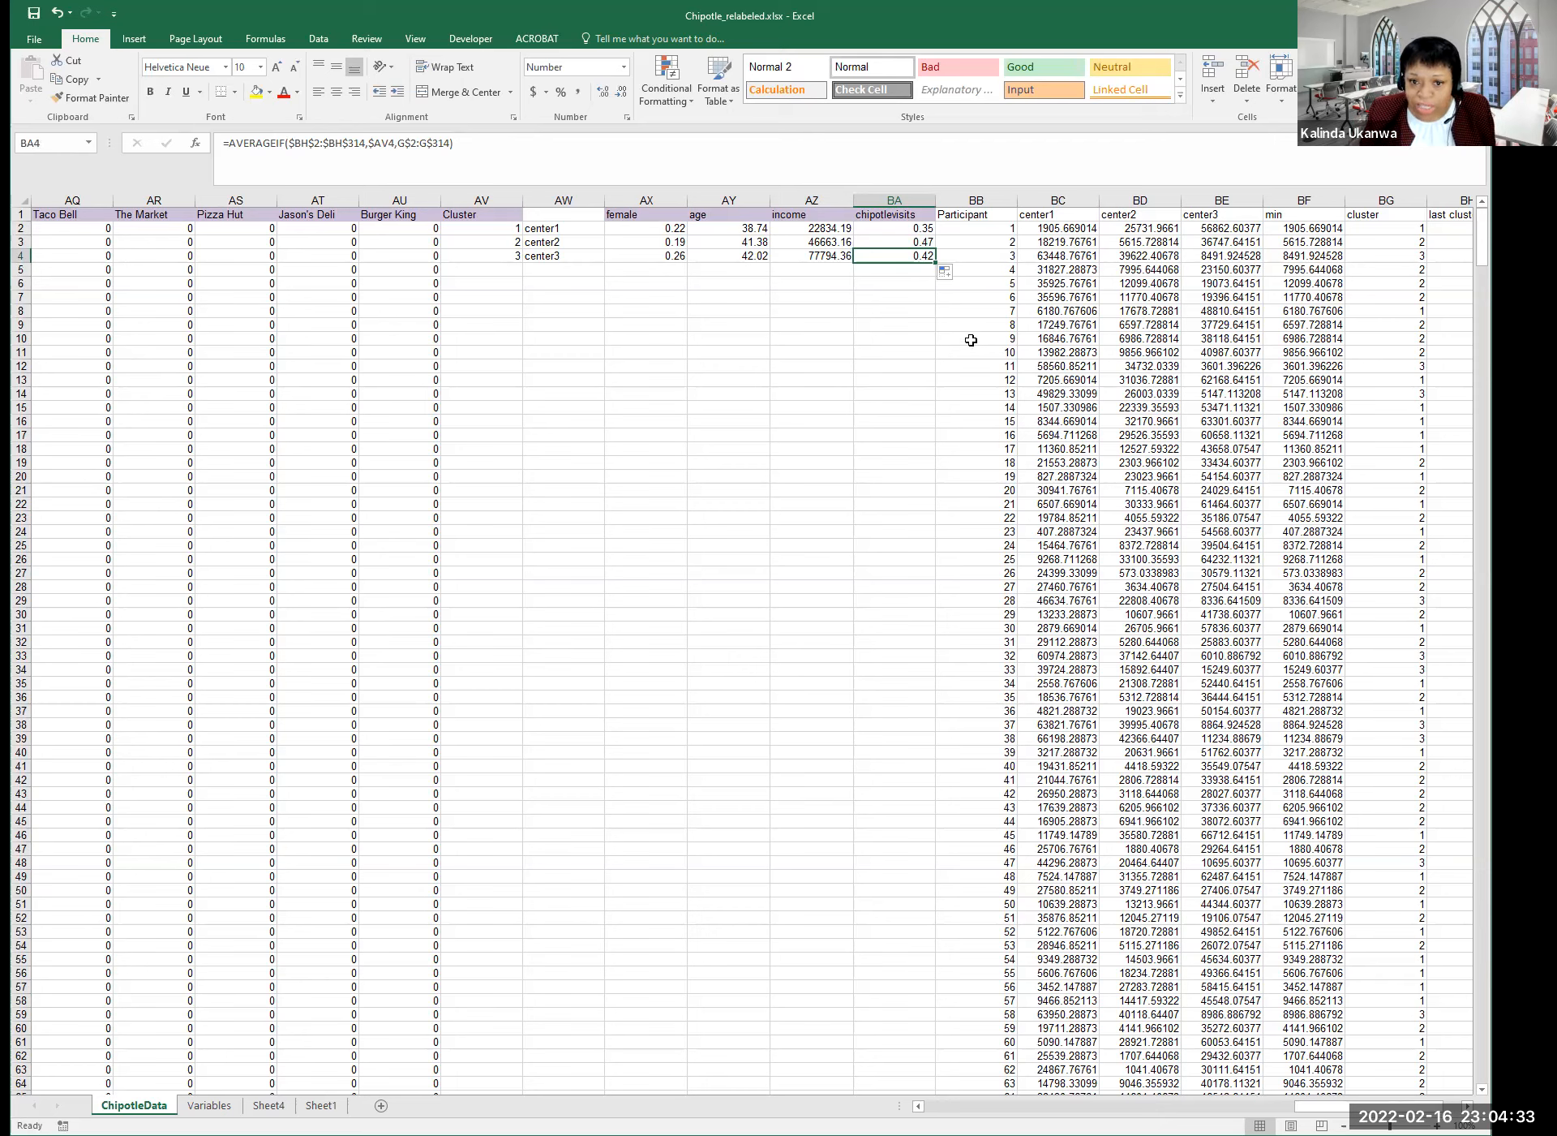
click(568, 244)
click(568, 256)
click(921, 256)
click(927, 241)
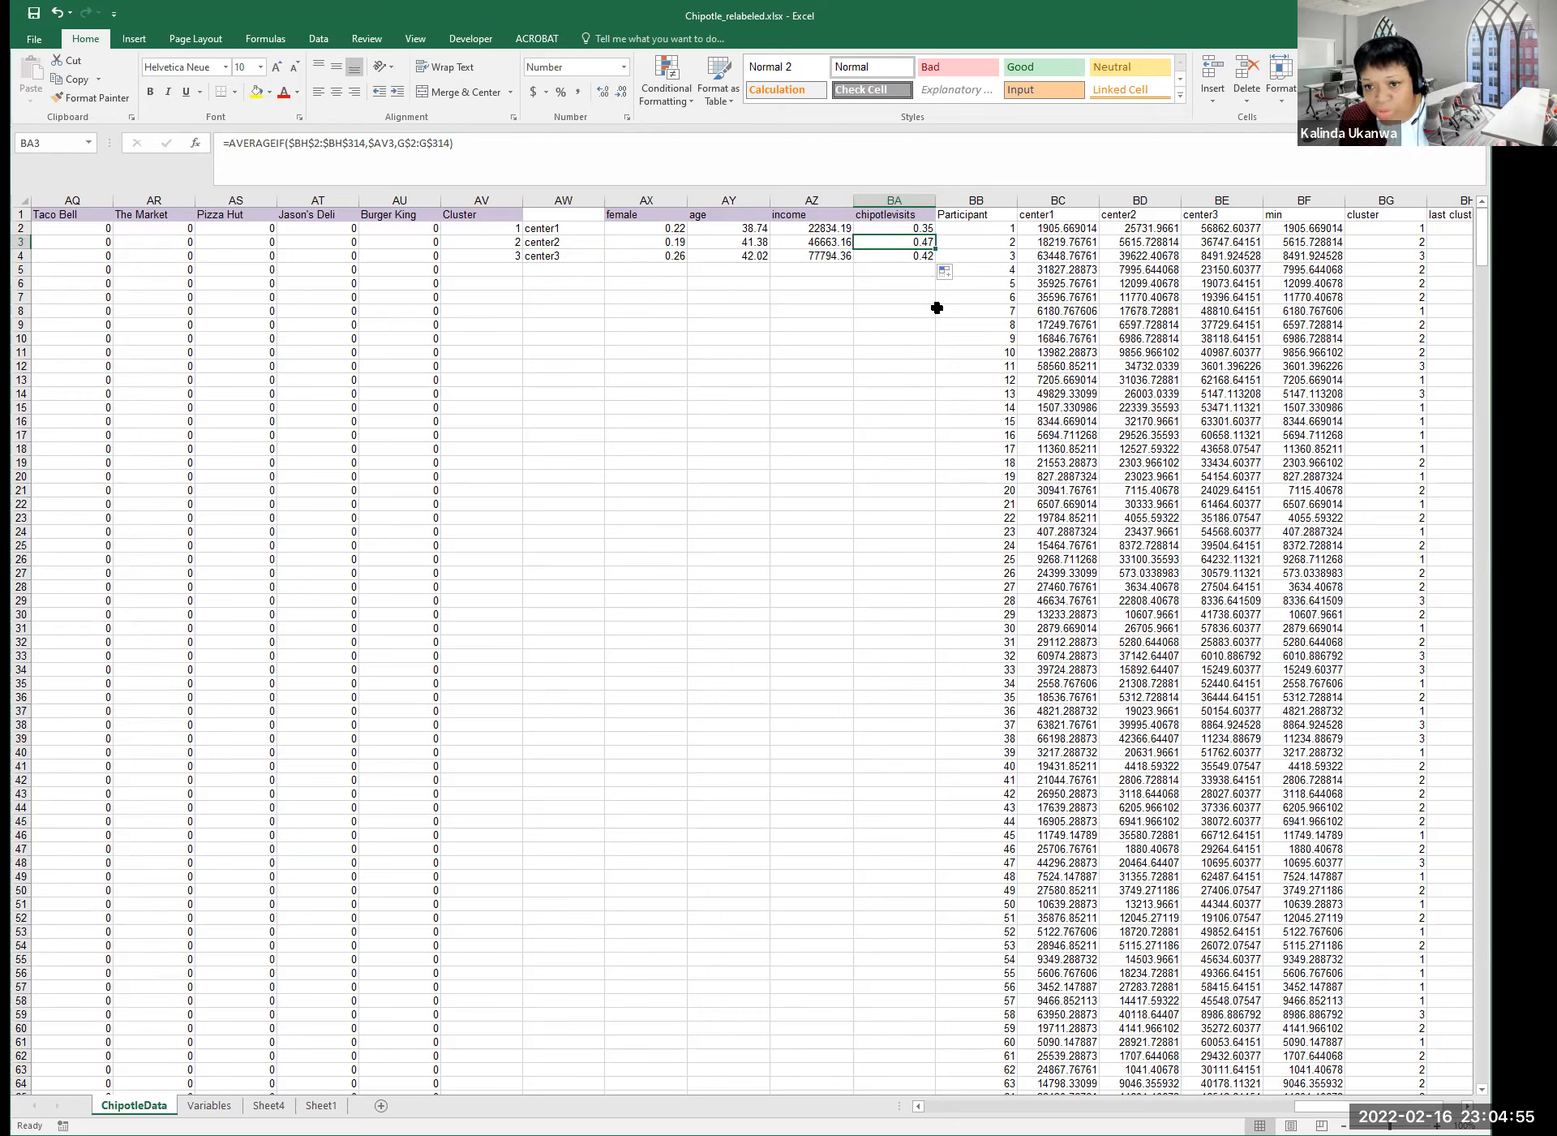
click(906, 229)
click(903, 241)
click(901, 258)
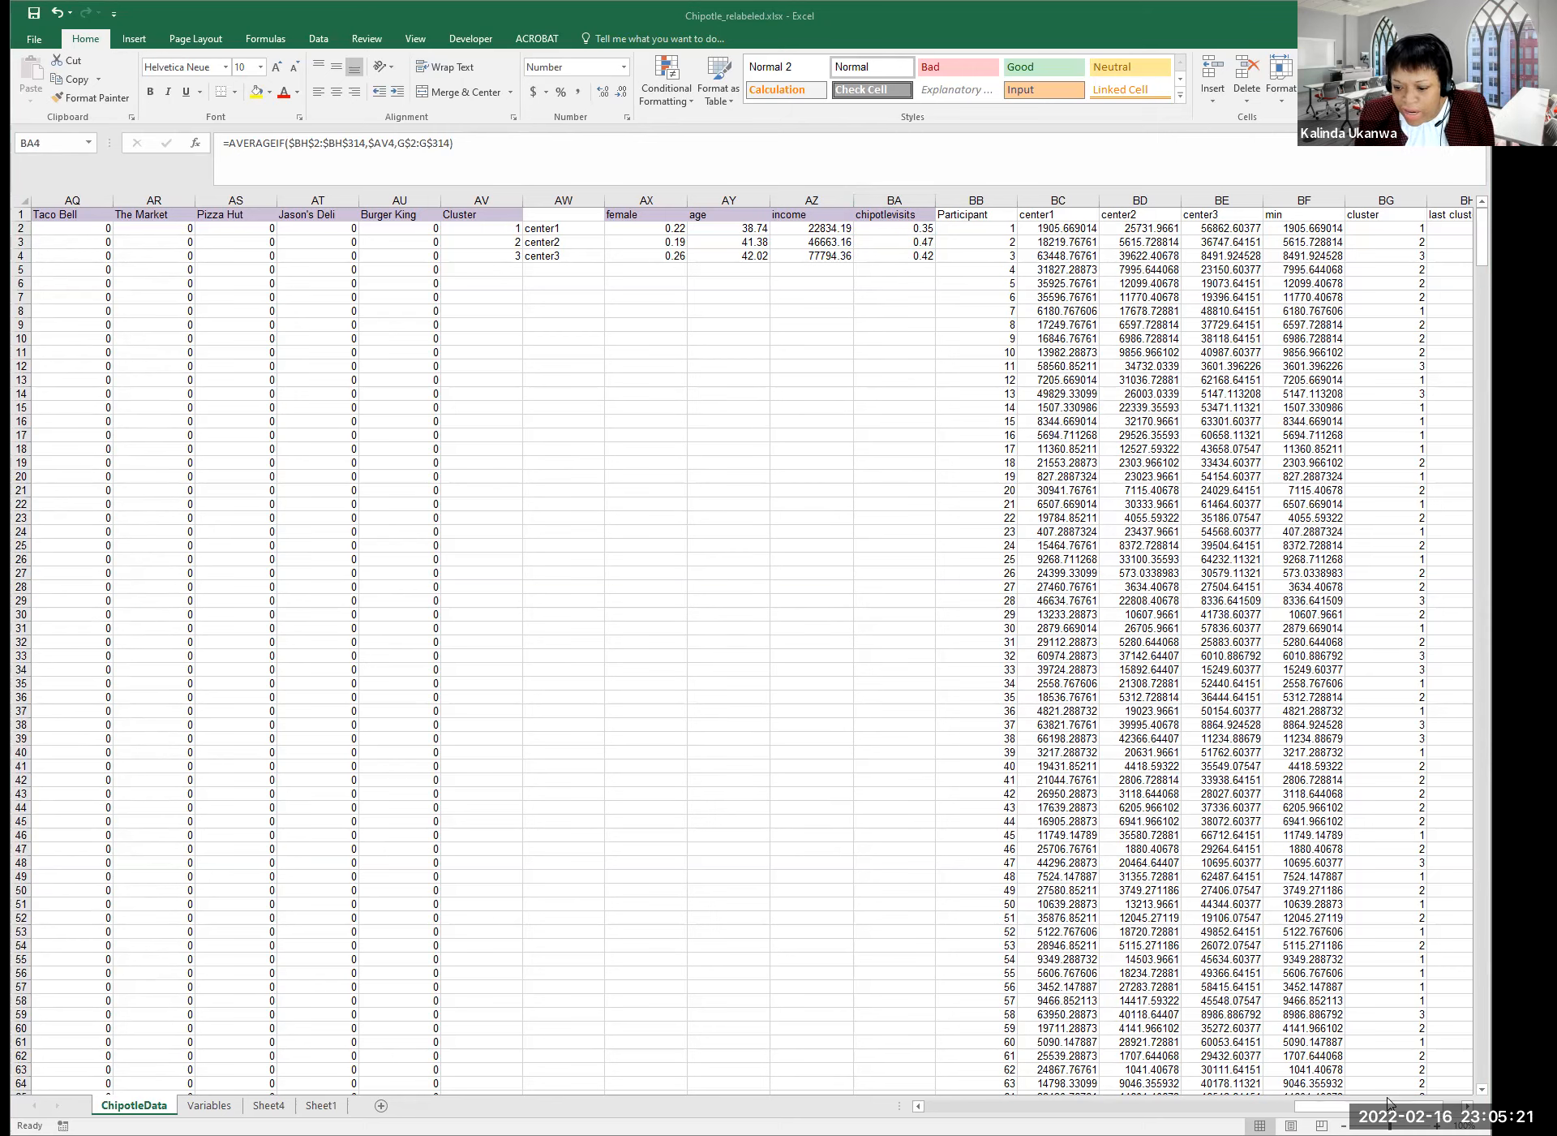
Select columns BB through BE, from Participant to center3.
click(917, 255)
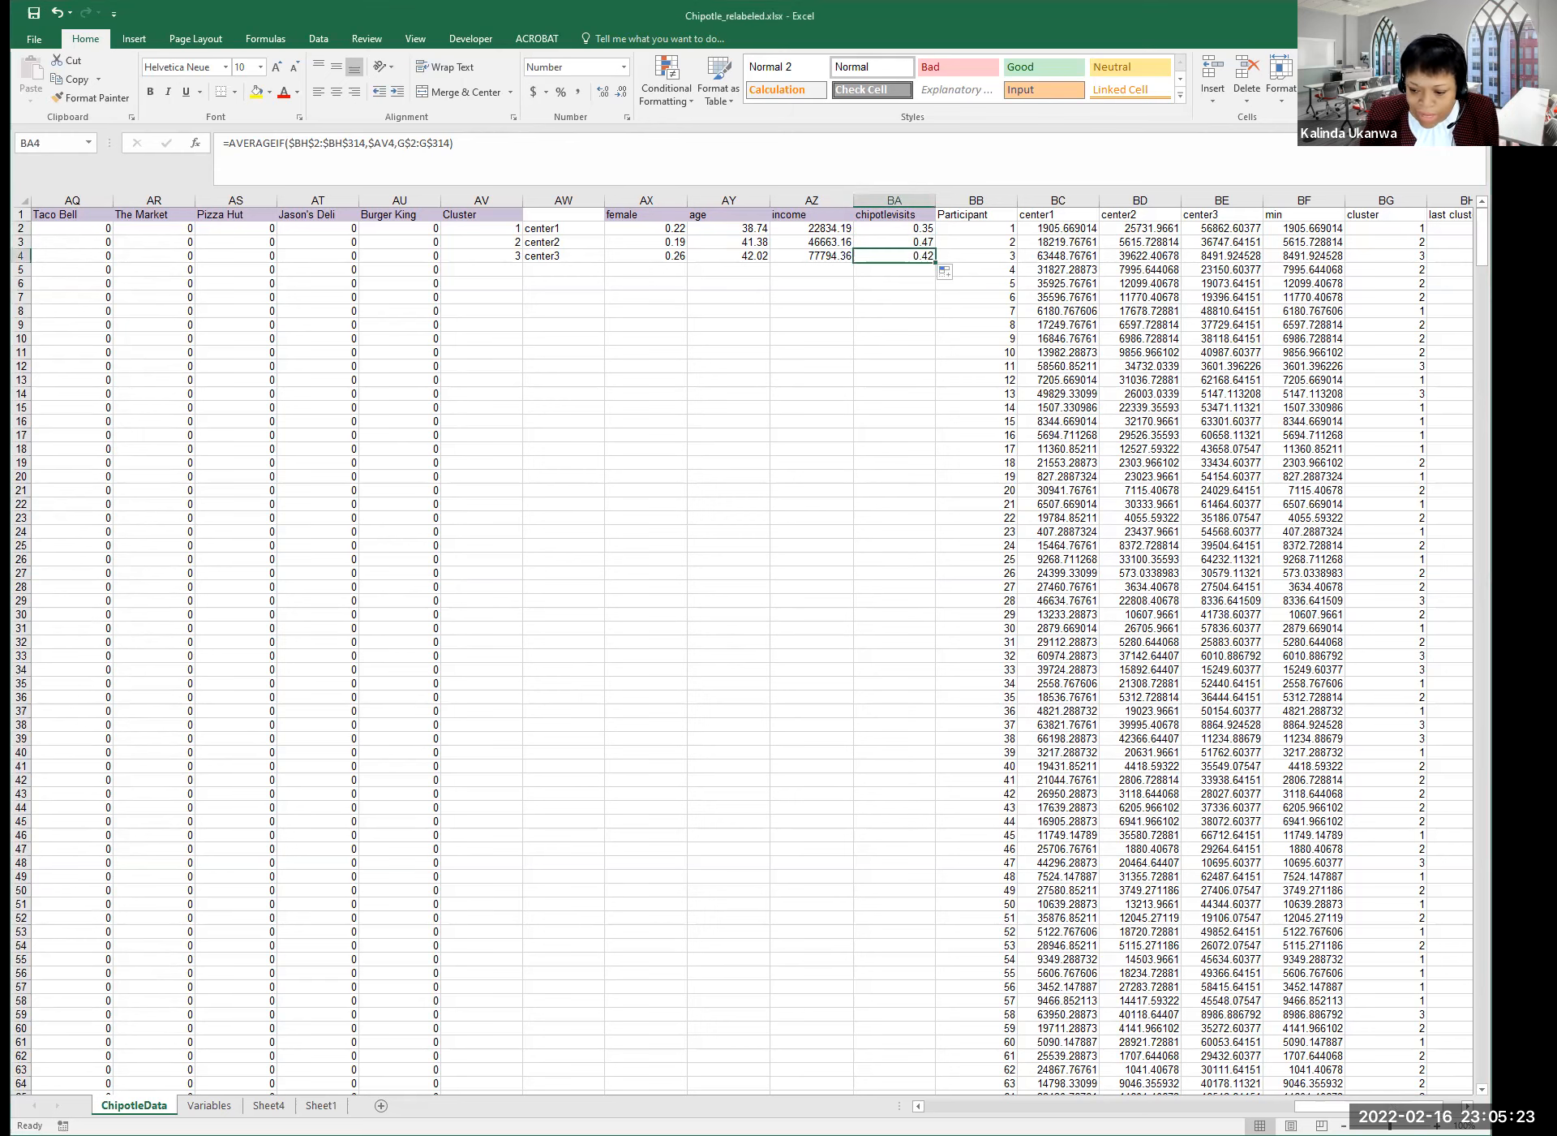
drag(1424, 1105, 1434, 1104)
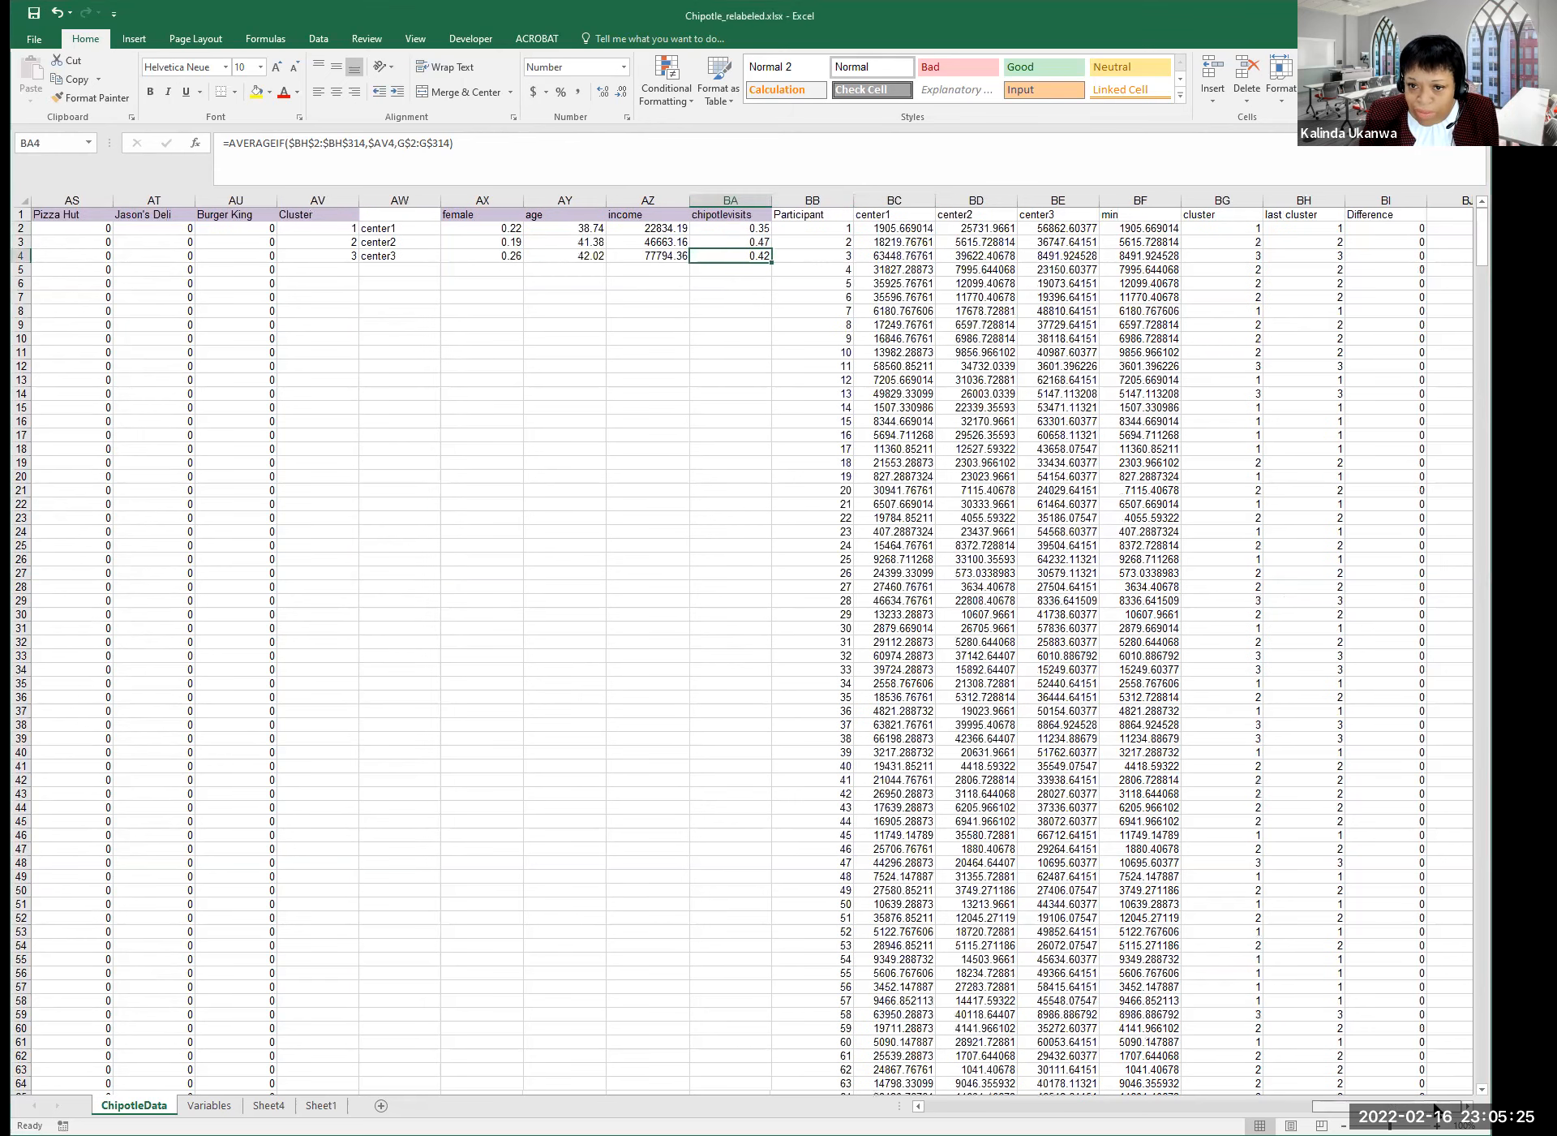
click(819, 199)
drag(927, 204, 1047, 204)
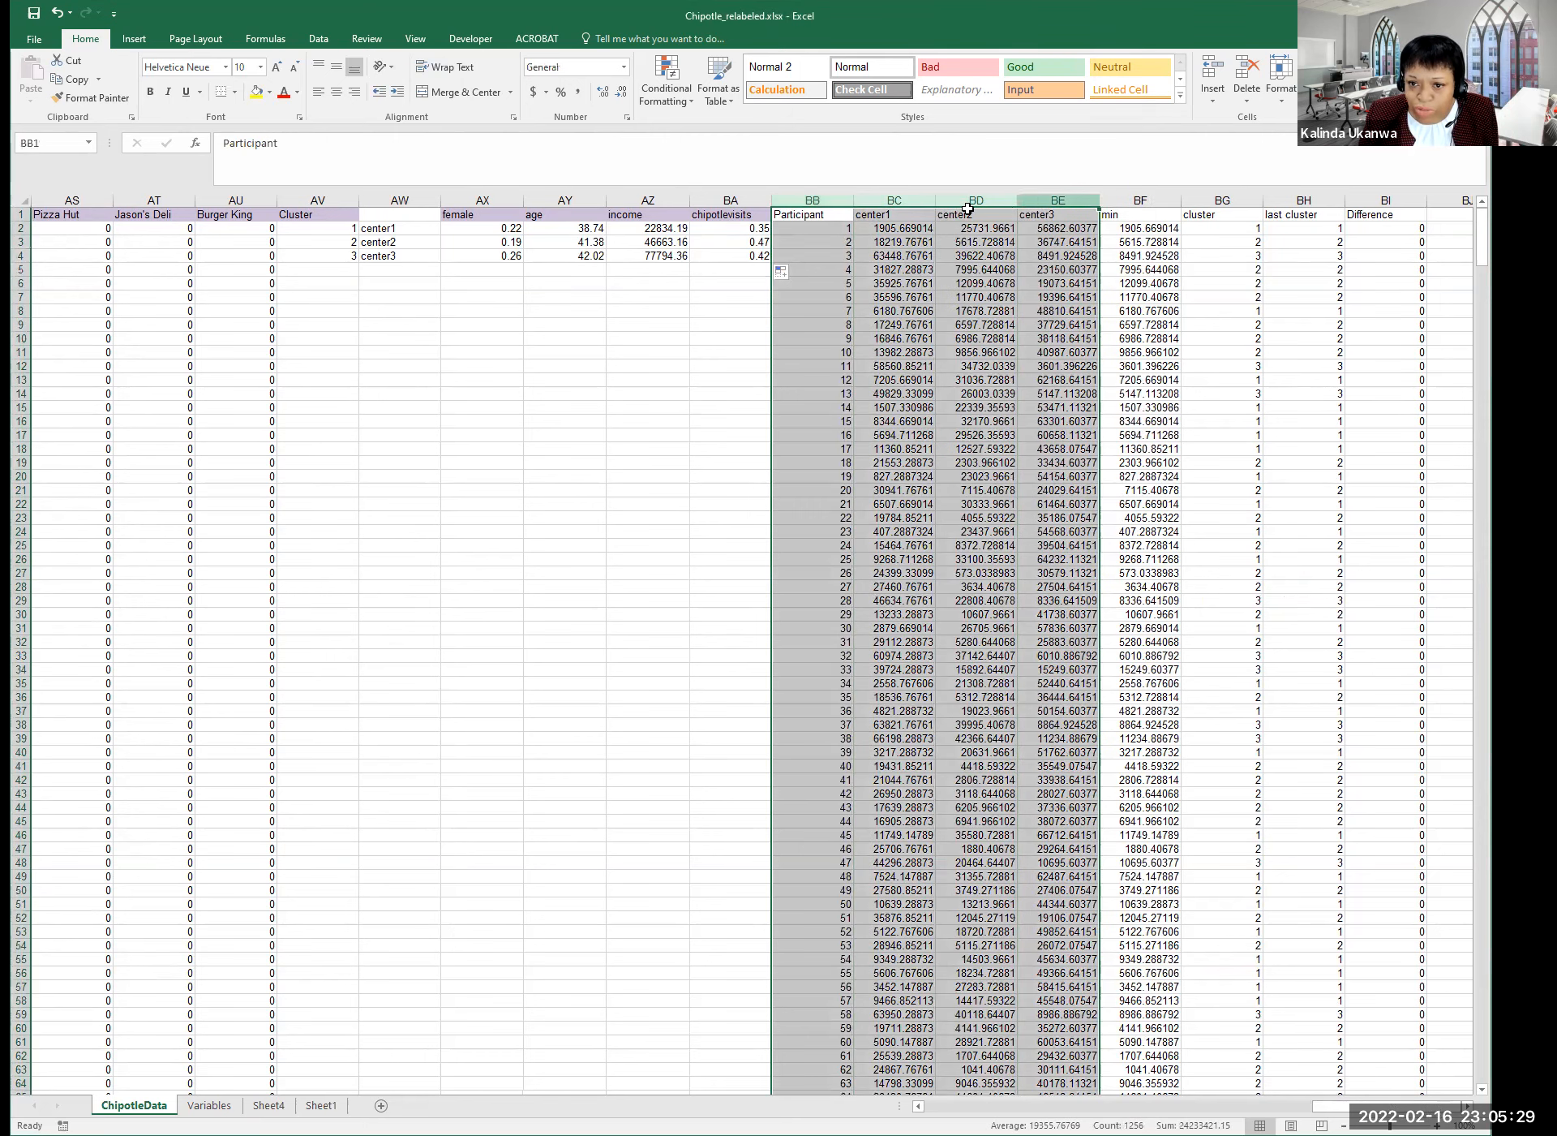
Insert four blank columns before Participant, then one more blank column.
right_click(828, 199)
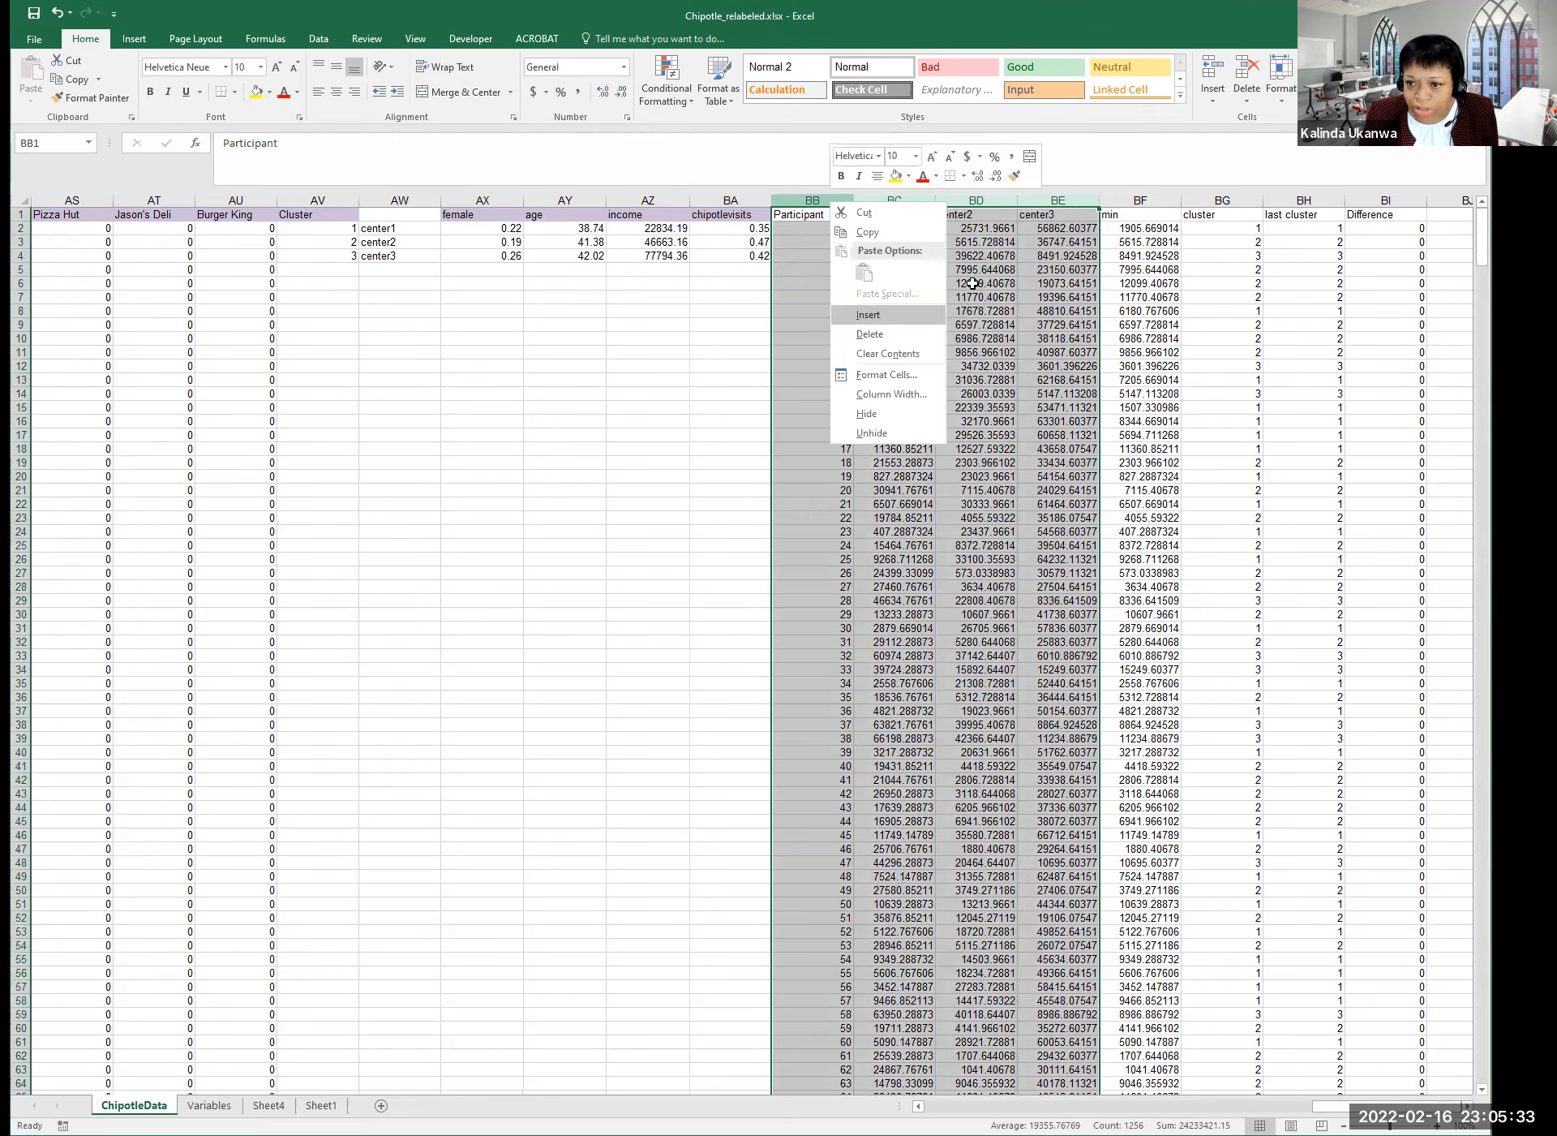
click(868, 315)
click(1133, 200)
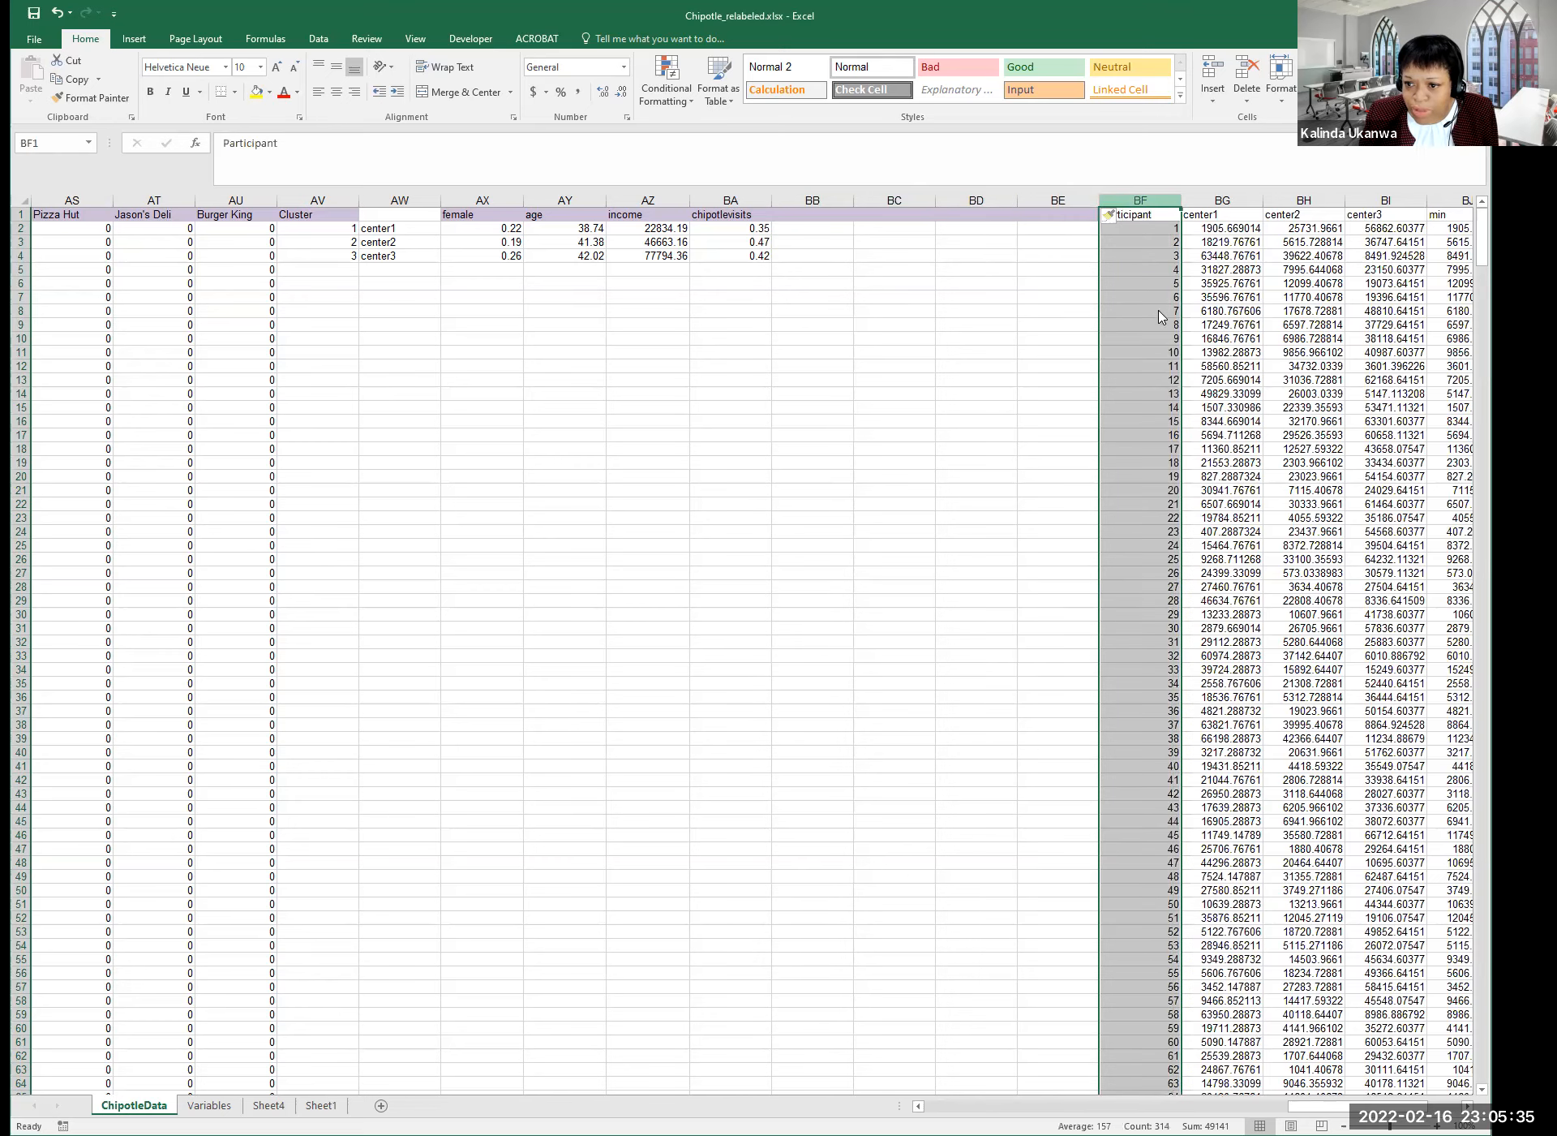
right_click(1133, 197)
click(1163, 317)
click(1128, 265)
Enter the headers wom, sm, walk and billboard in BB1:BE1.
click(811, 216)
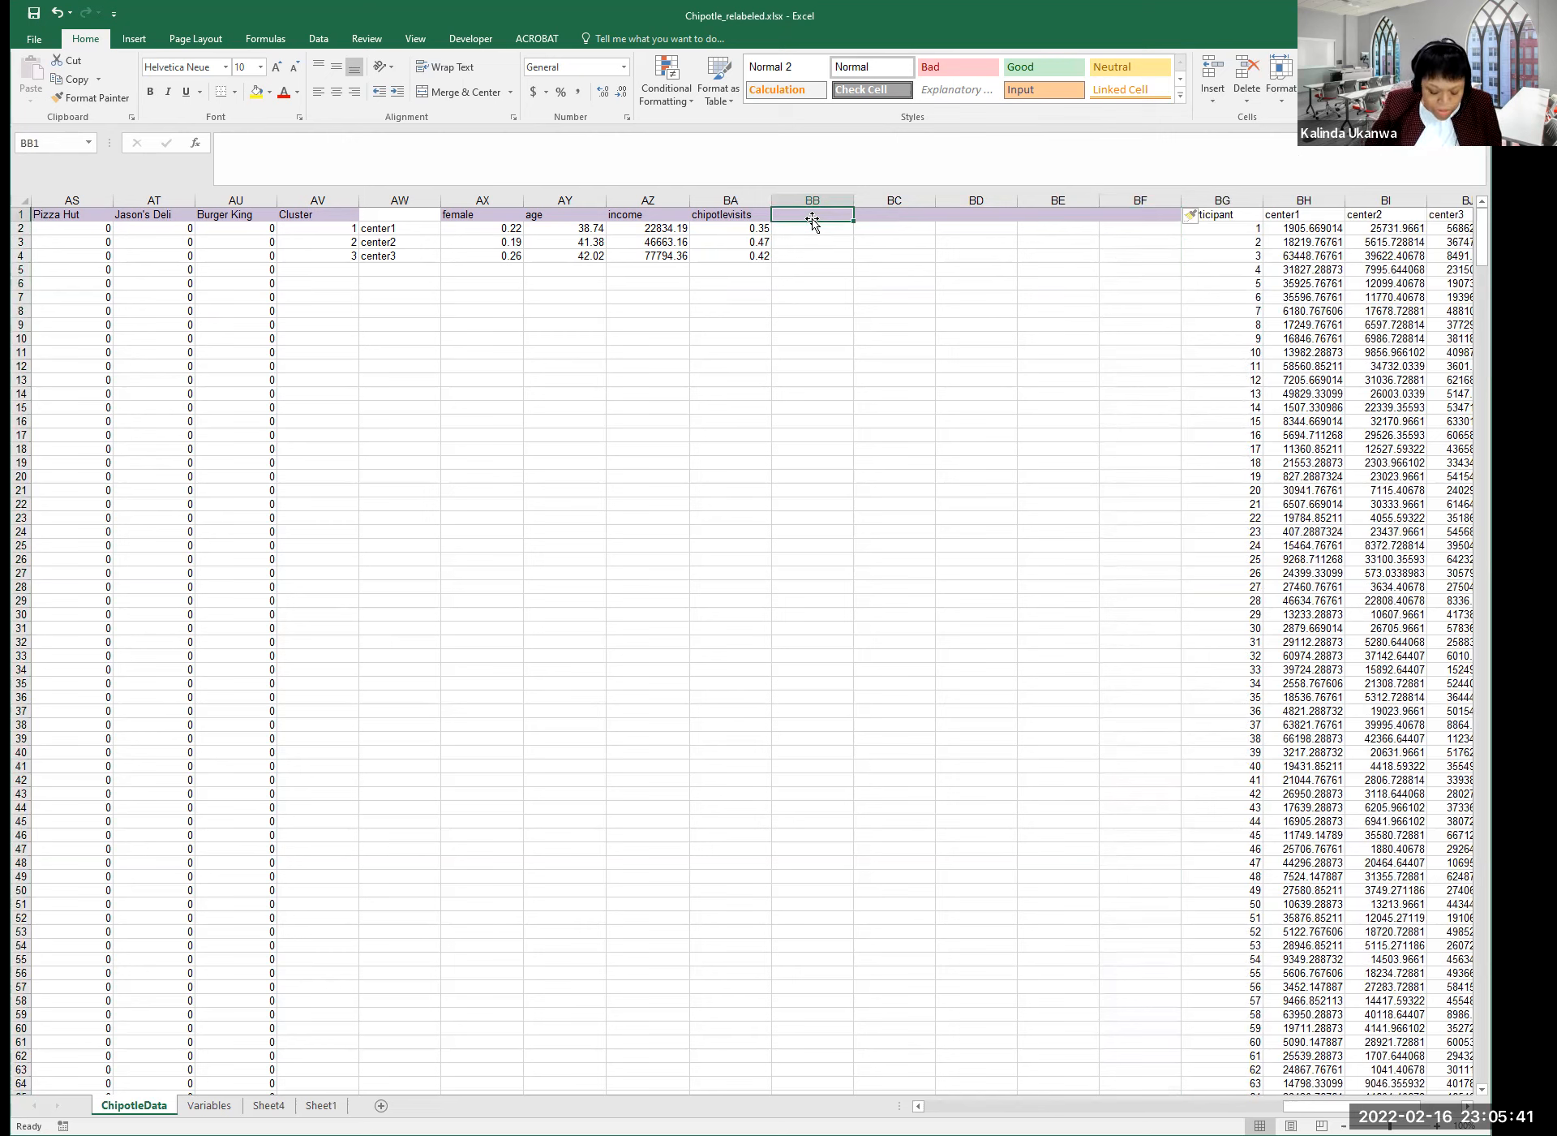
text(wom)
key(Tab)
text(sm)
key(Tab)
text(walk)
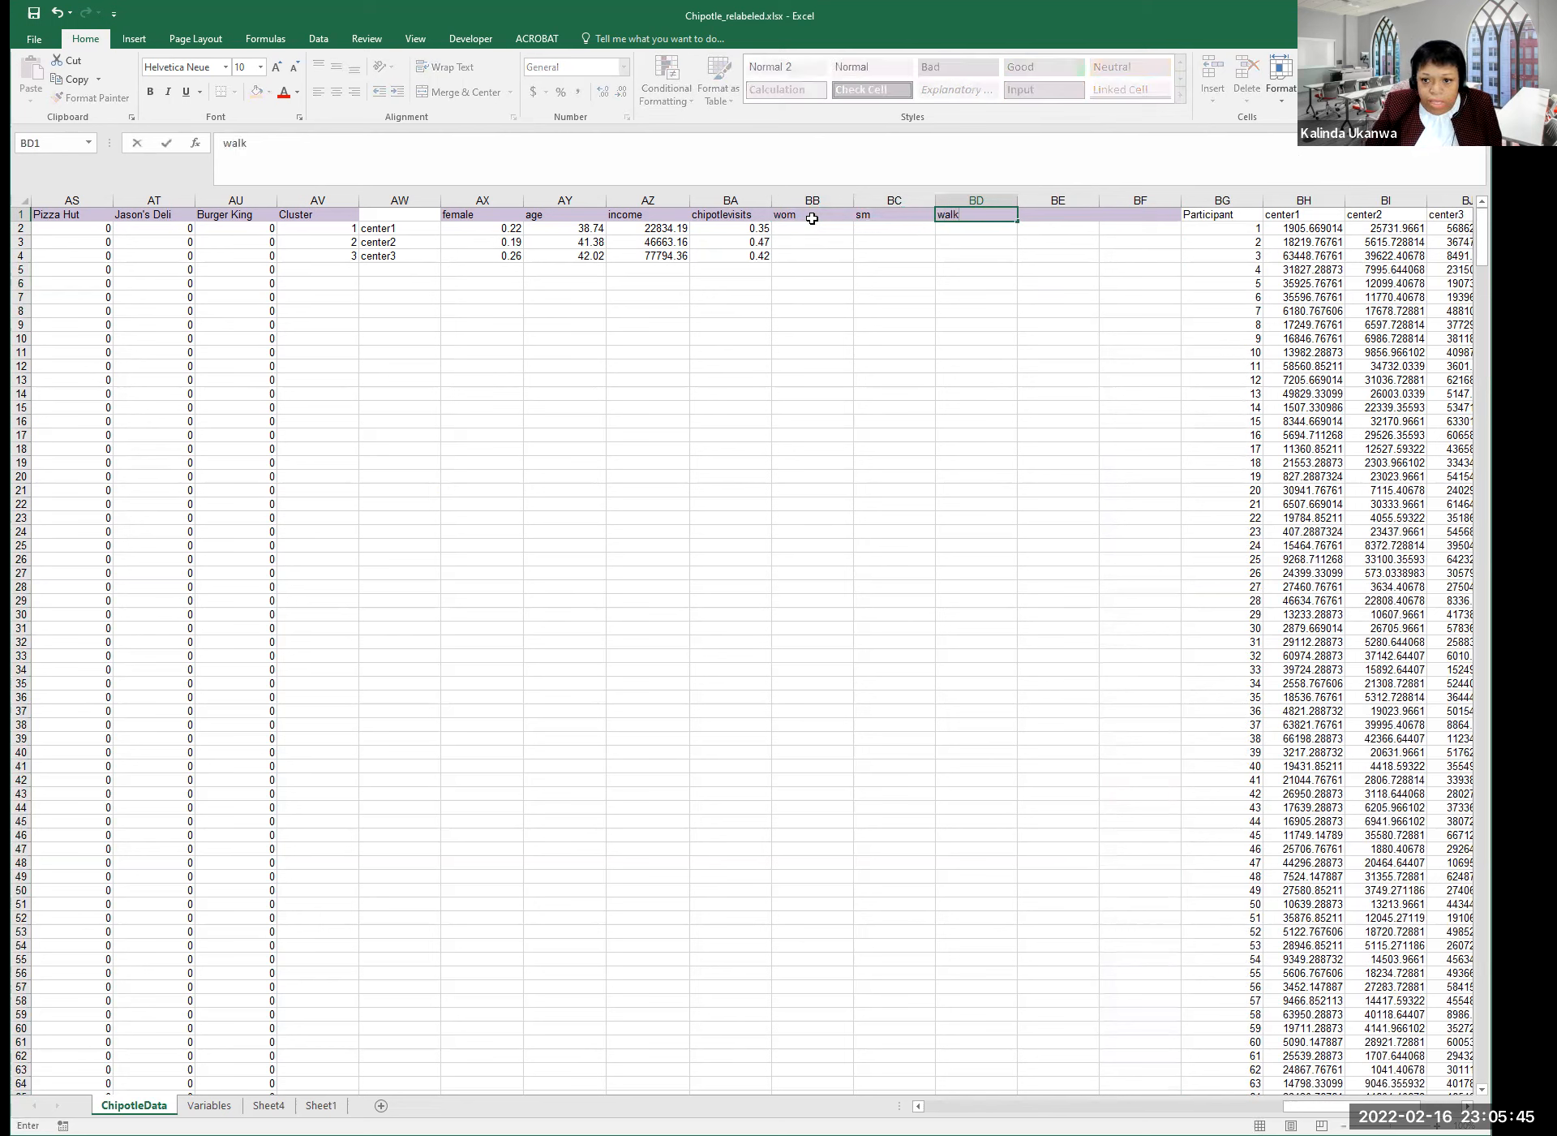
key(Tab)
text(billboar)
key(BackSpace)
key(BackSpace)
text(ar)
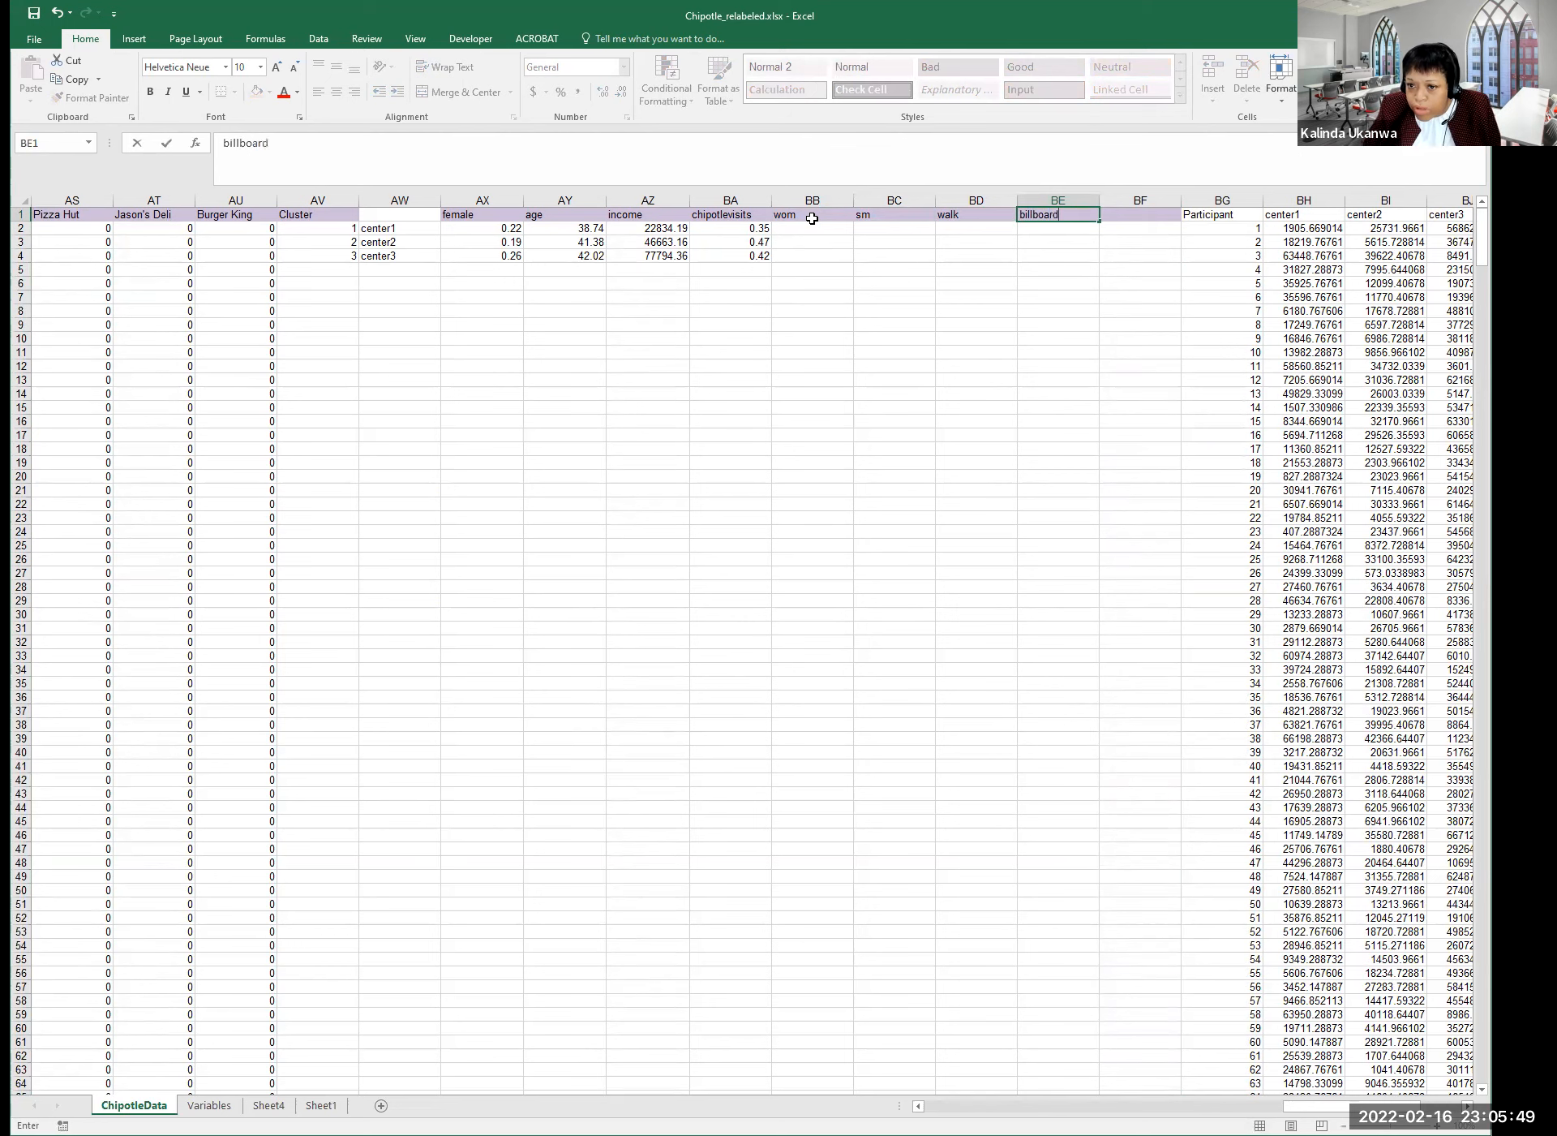
text(d)
click(812, 222)
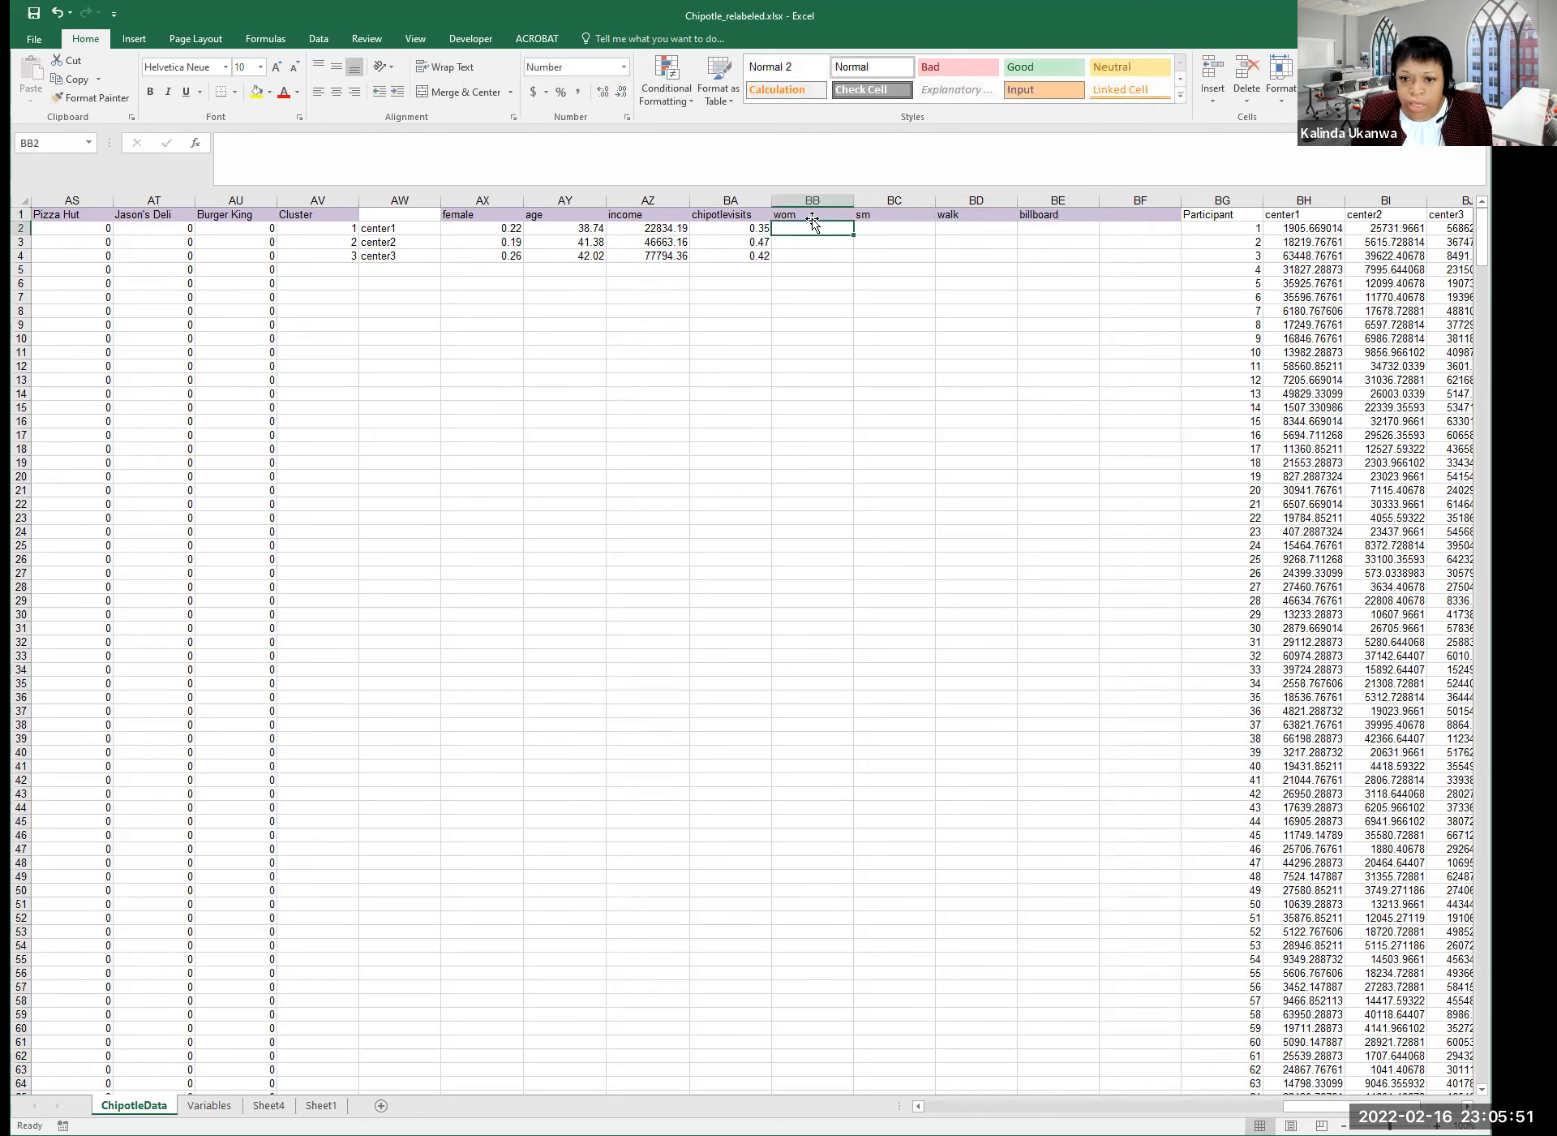
Fill the chipotlevisits AVERAGEIF formula from BA2 into the wom cell BB2.
click(742, 230)
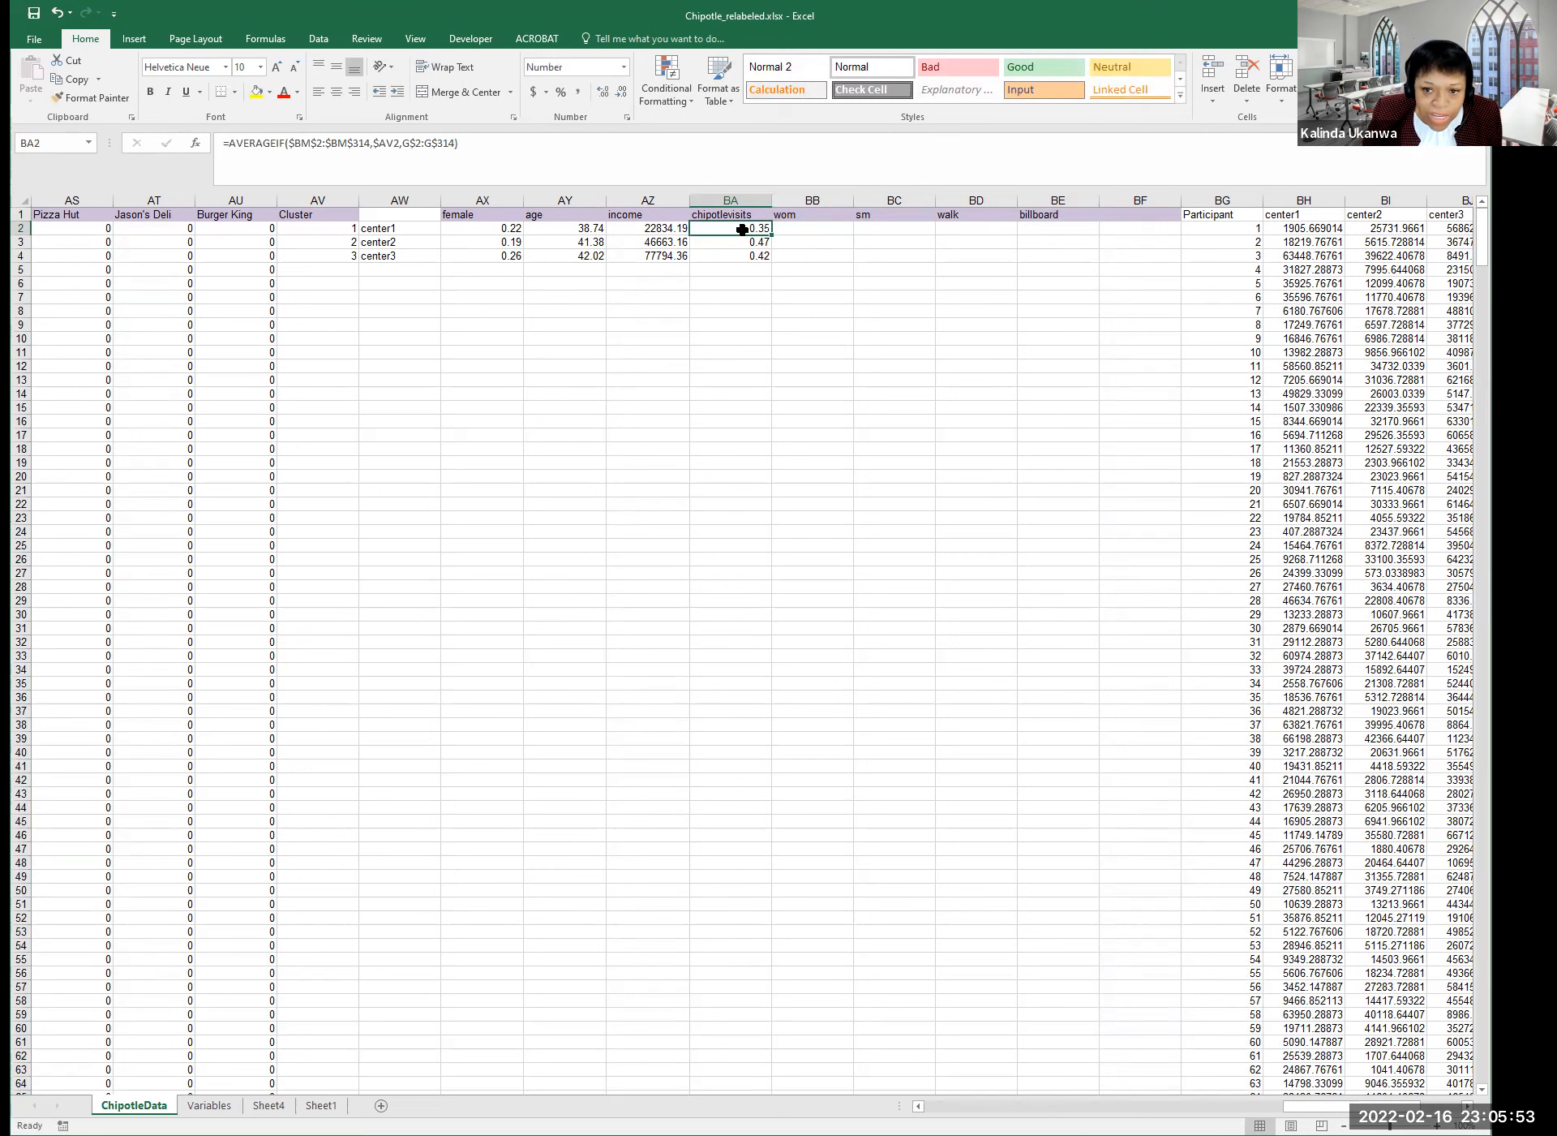
drag(769, 234, 855, 233)
click(827, 228)
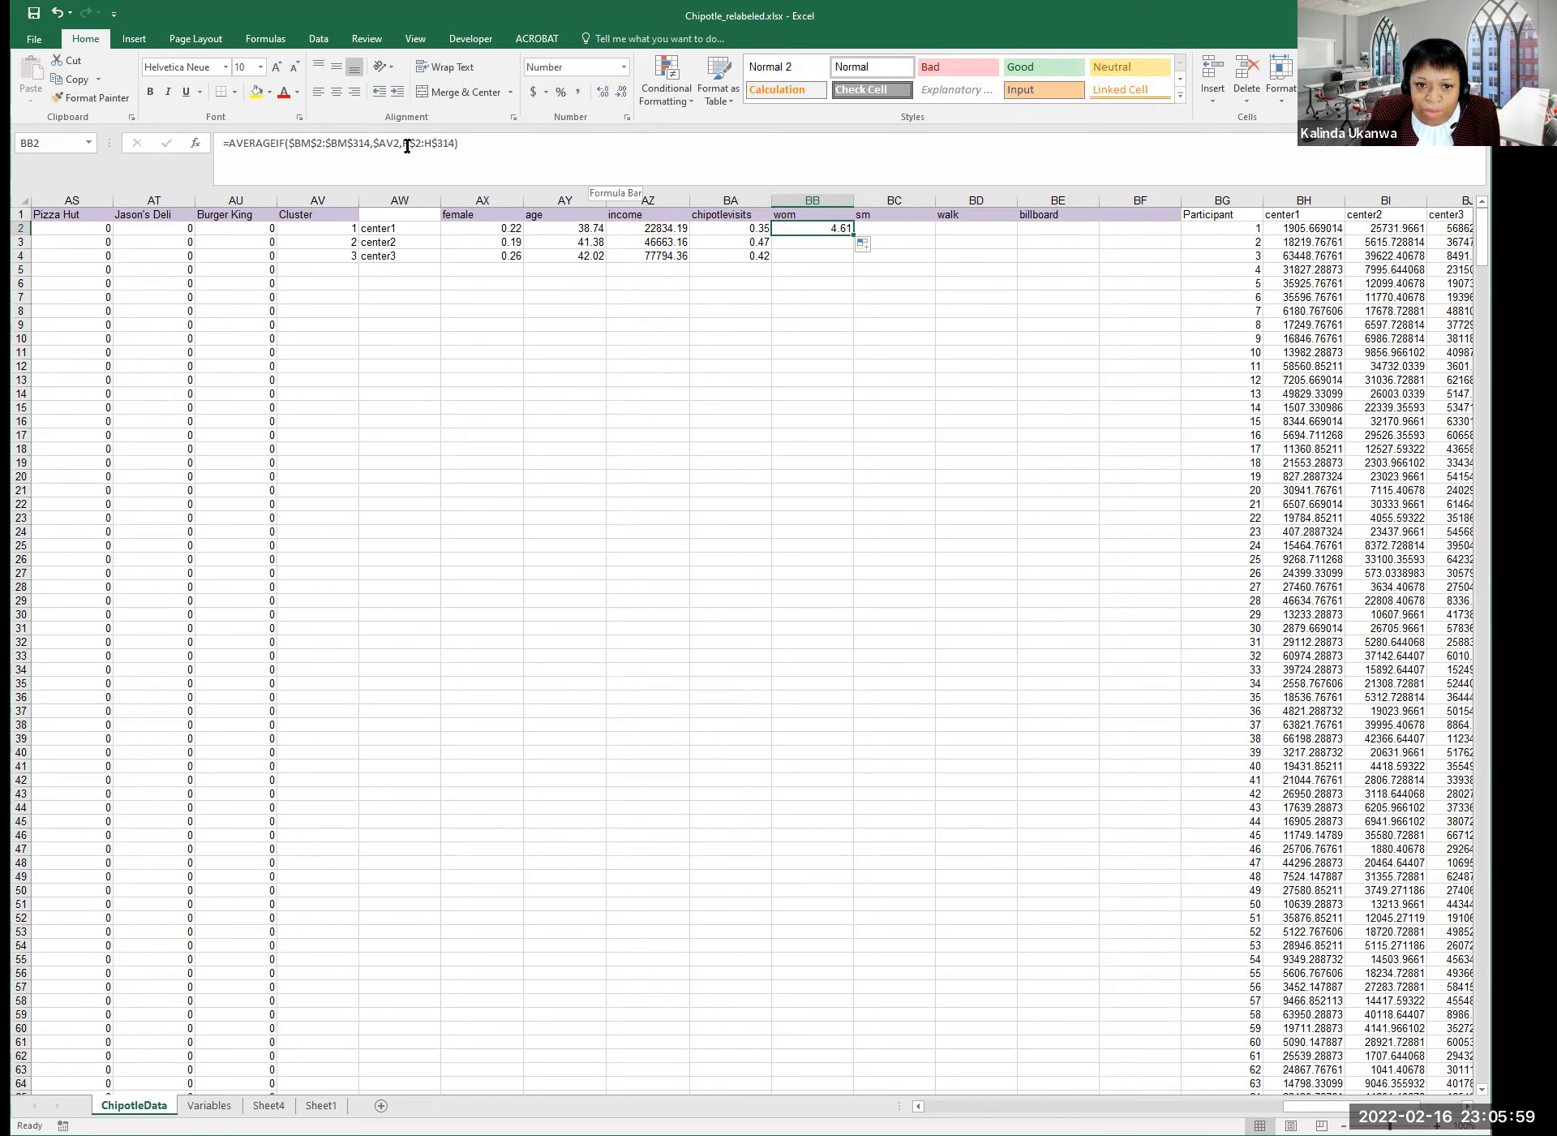
drag(1327, 1106, 968, 1106)
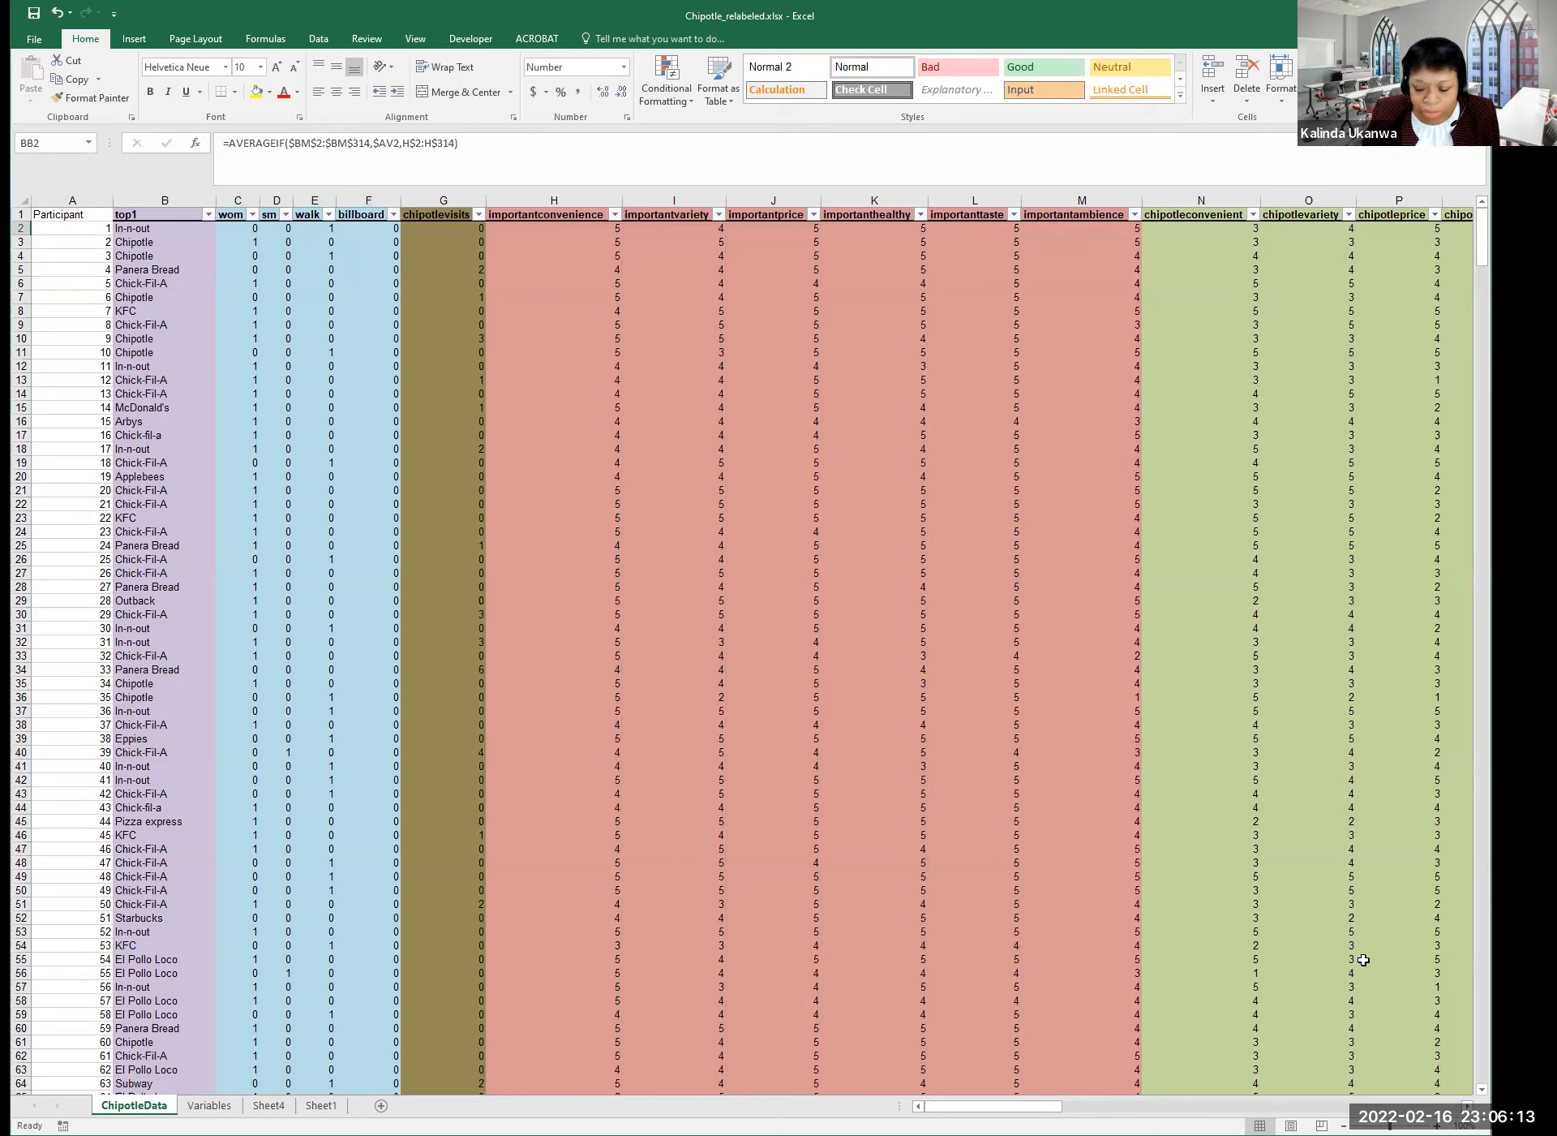
drag(994, 1105, 1335, 1106)
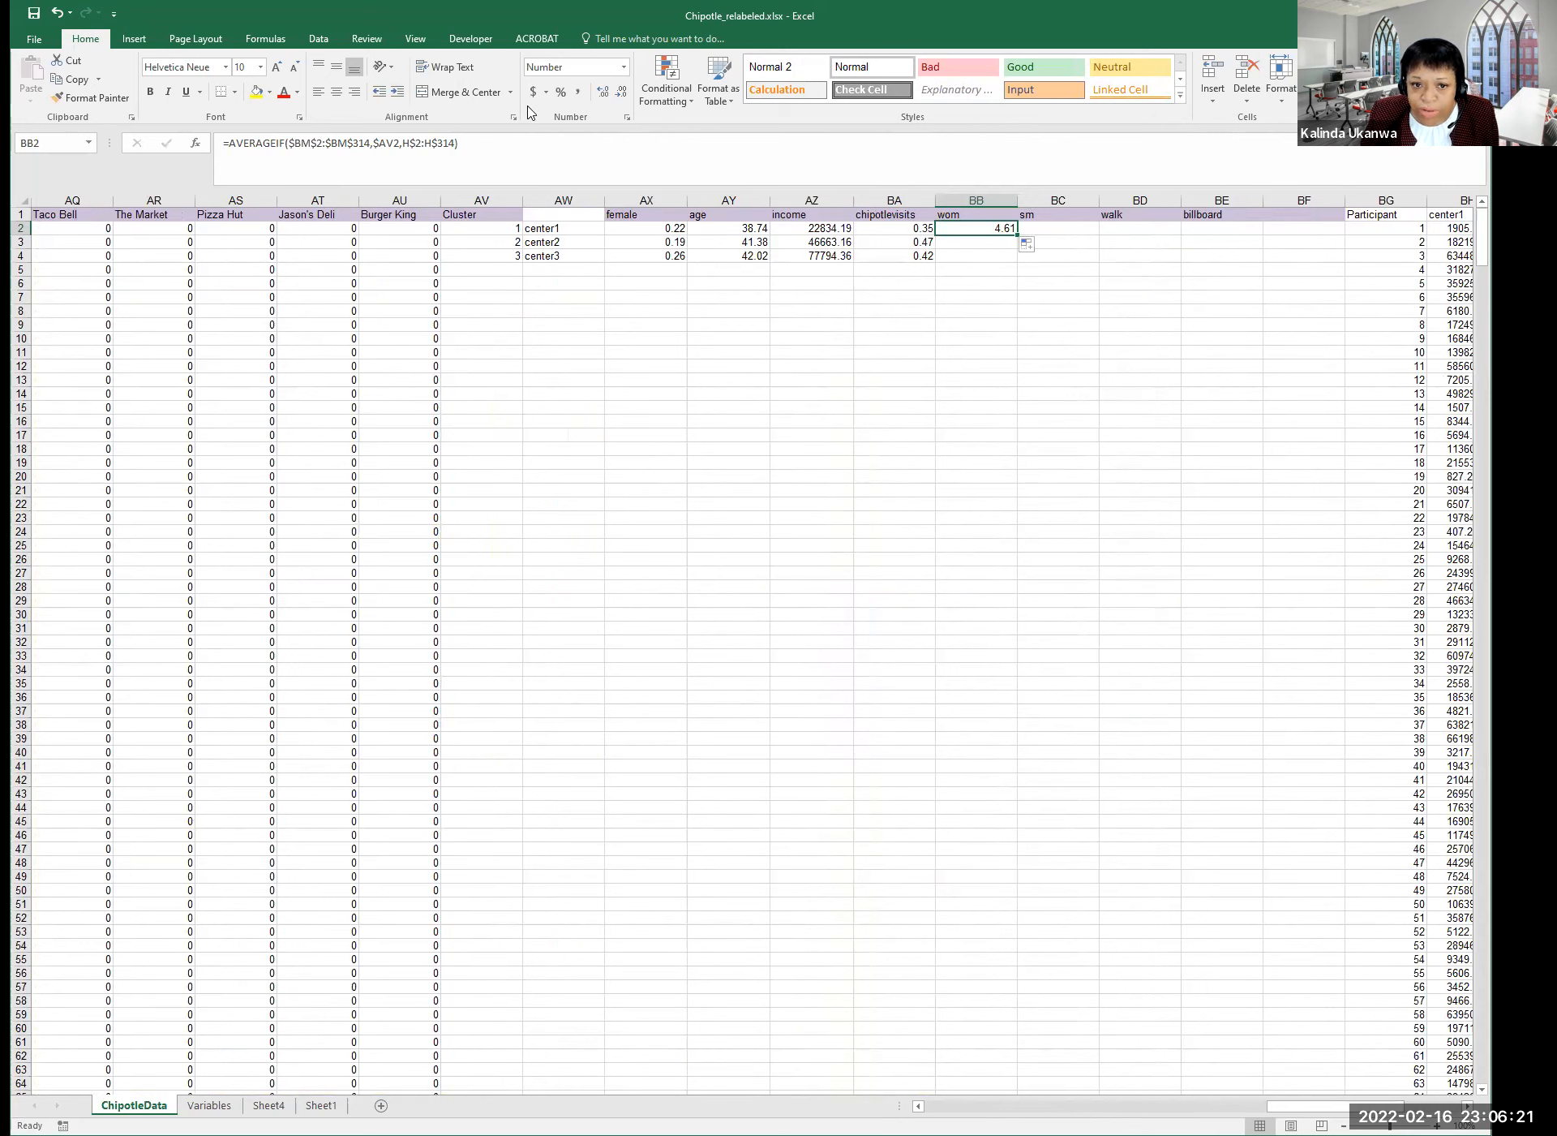
Change the BB2 formula's average range to C$2:C$314 for wom.
click(411, 142)
key(BackSpace)
text(c)
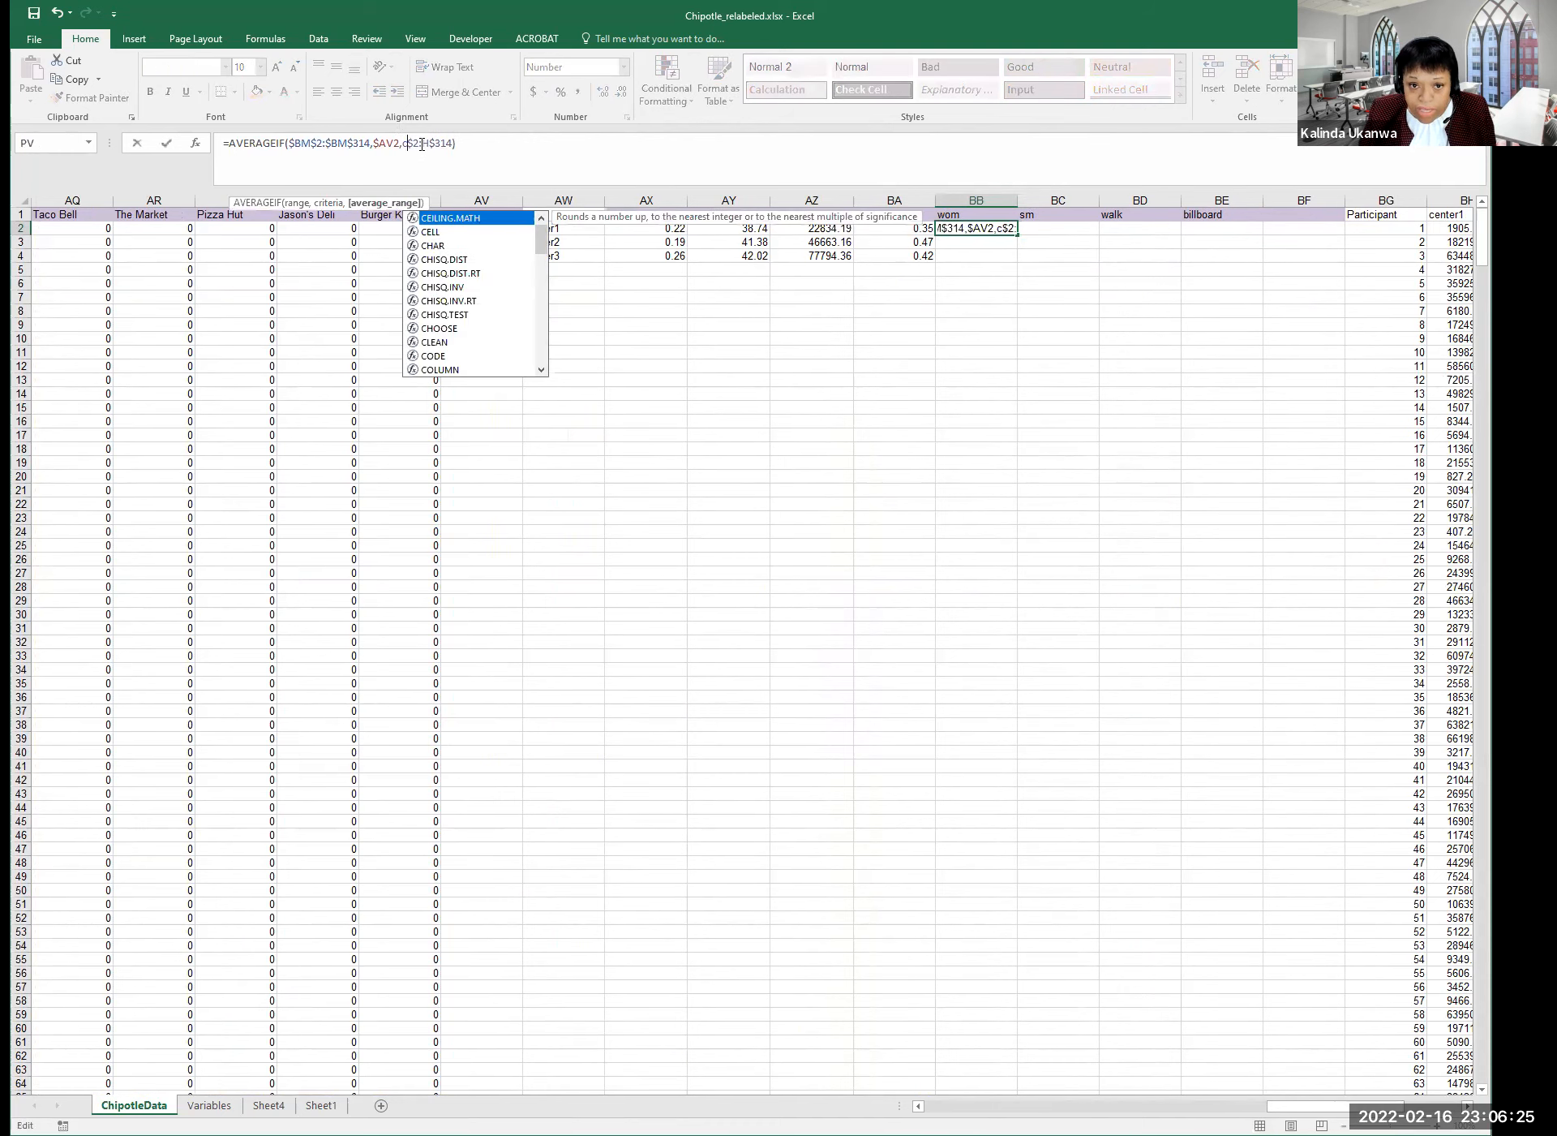
click(427, 144)
text(c)
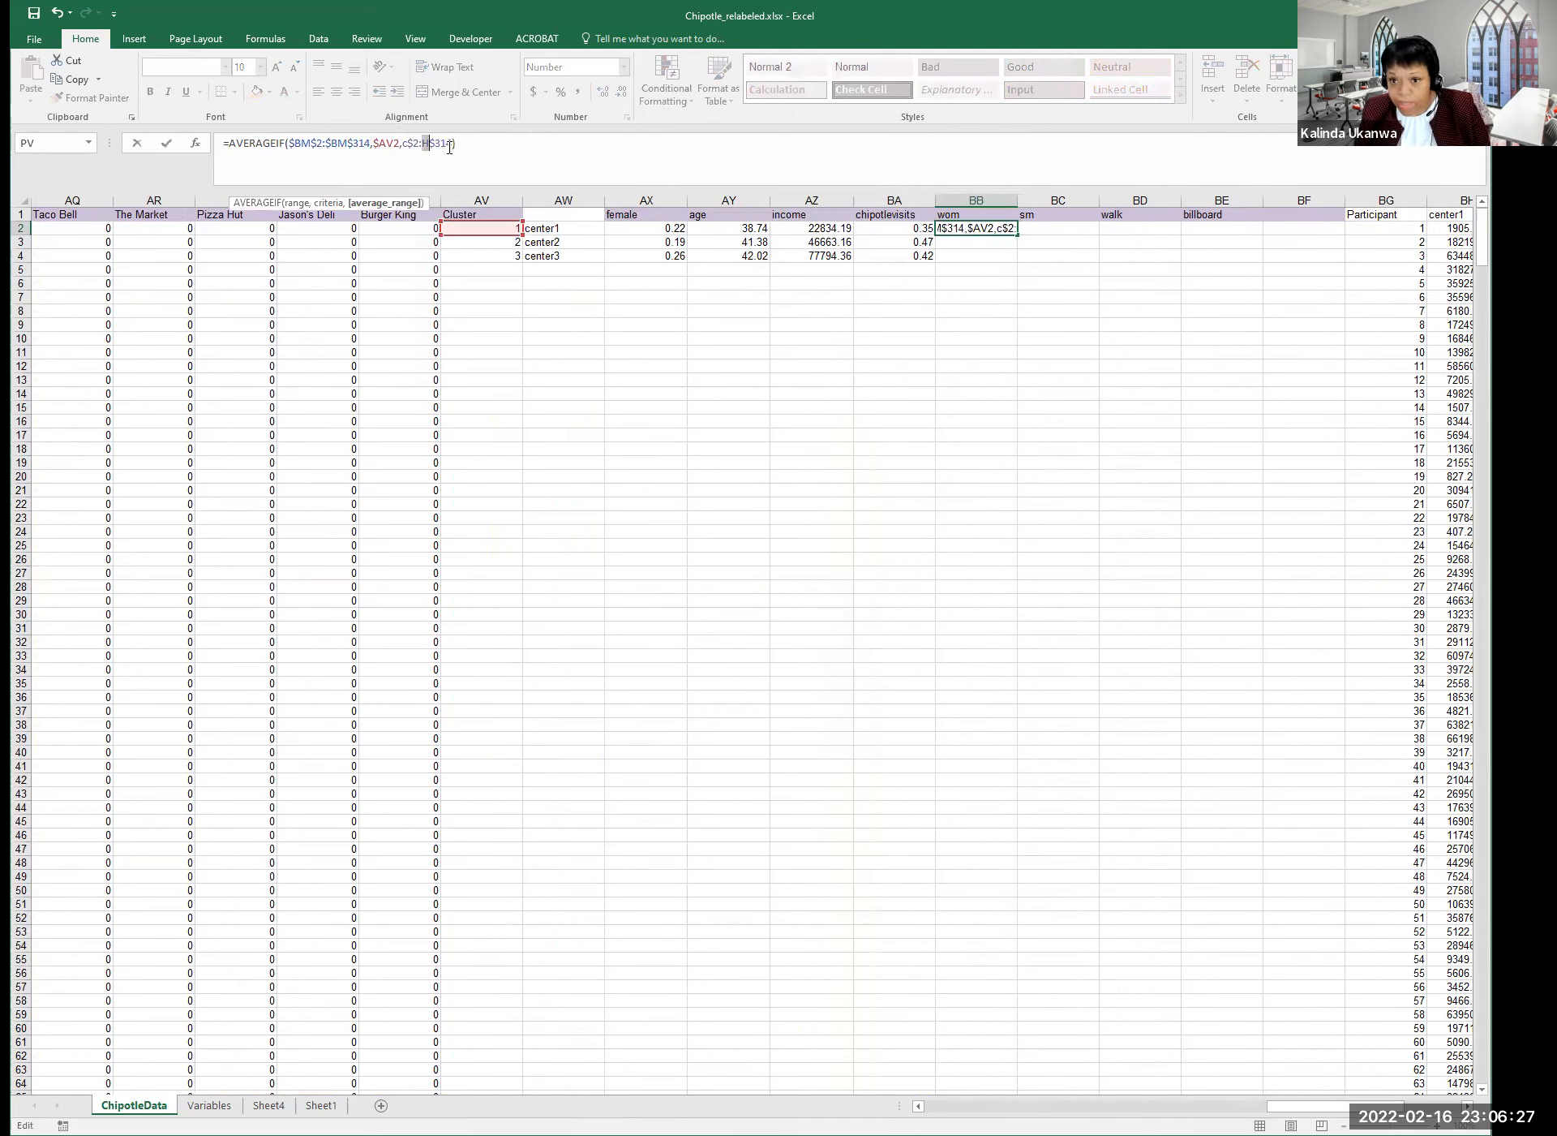
key(Return)
Fill the corrected wom formula right across sm, walk and billboard to BE2.
click(988, 228)
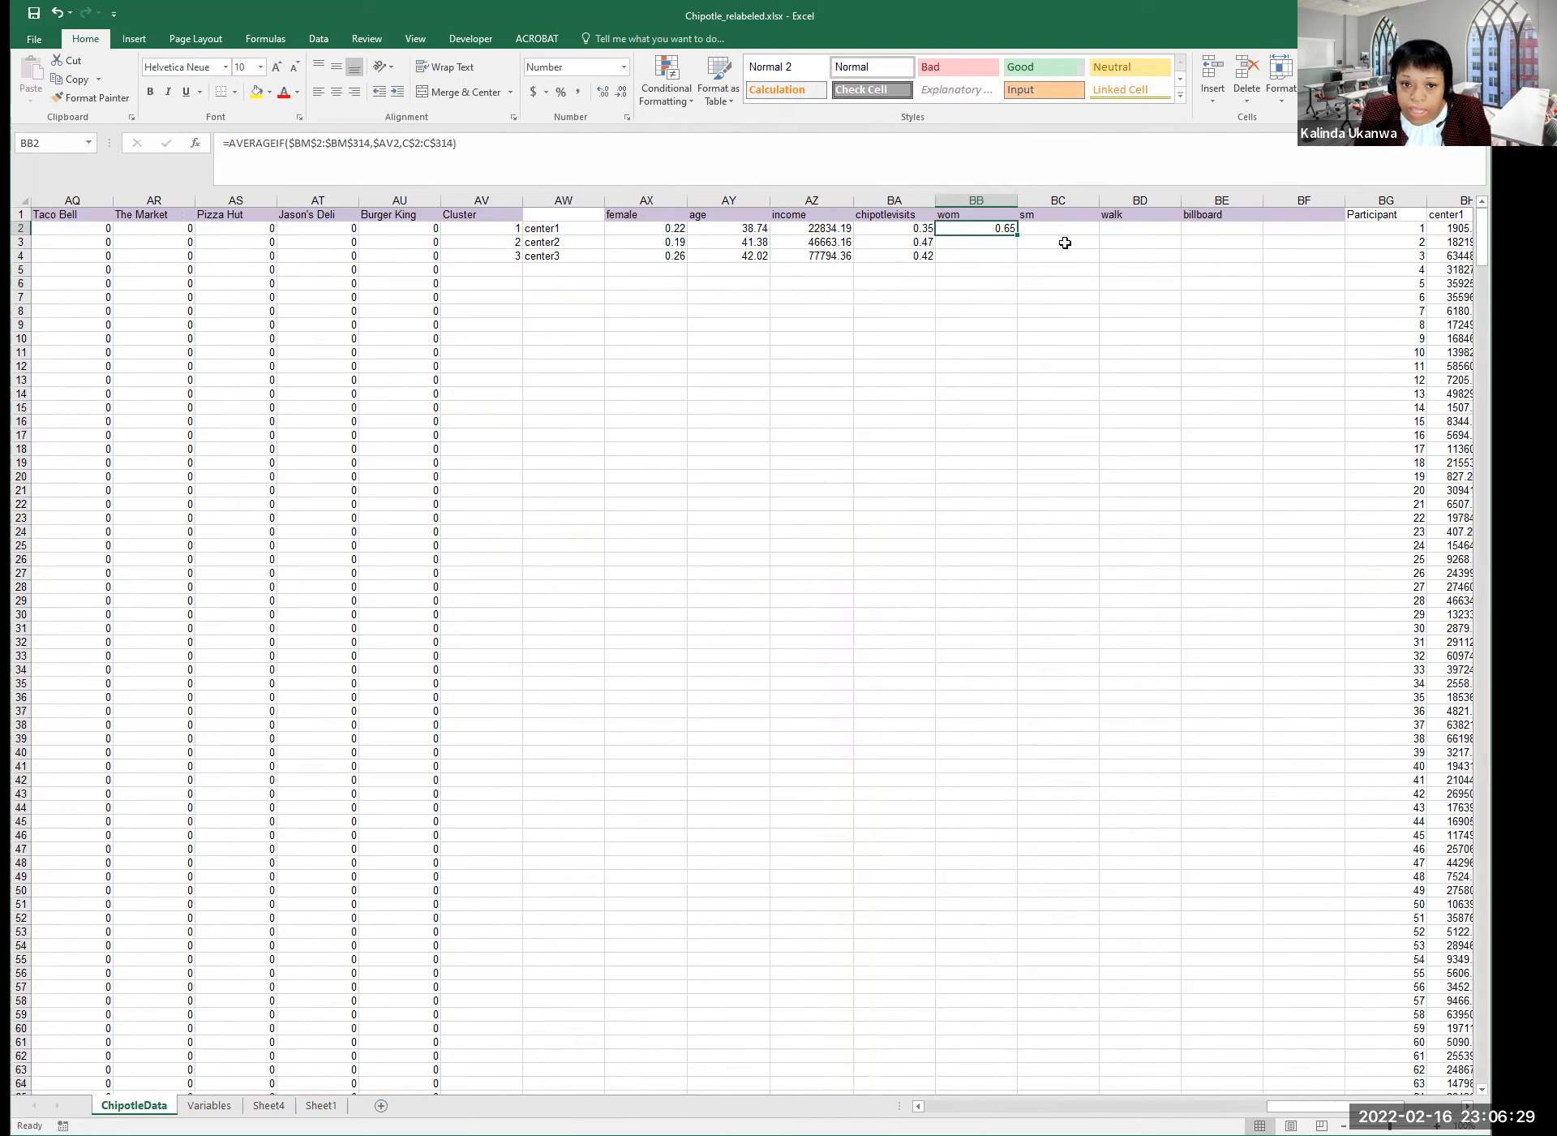
drag(1017, 237, 1055, 237)
click(1050, 224)
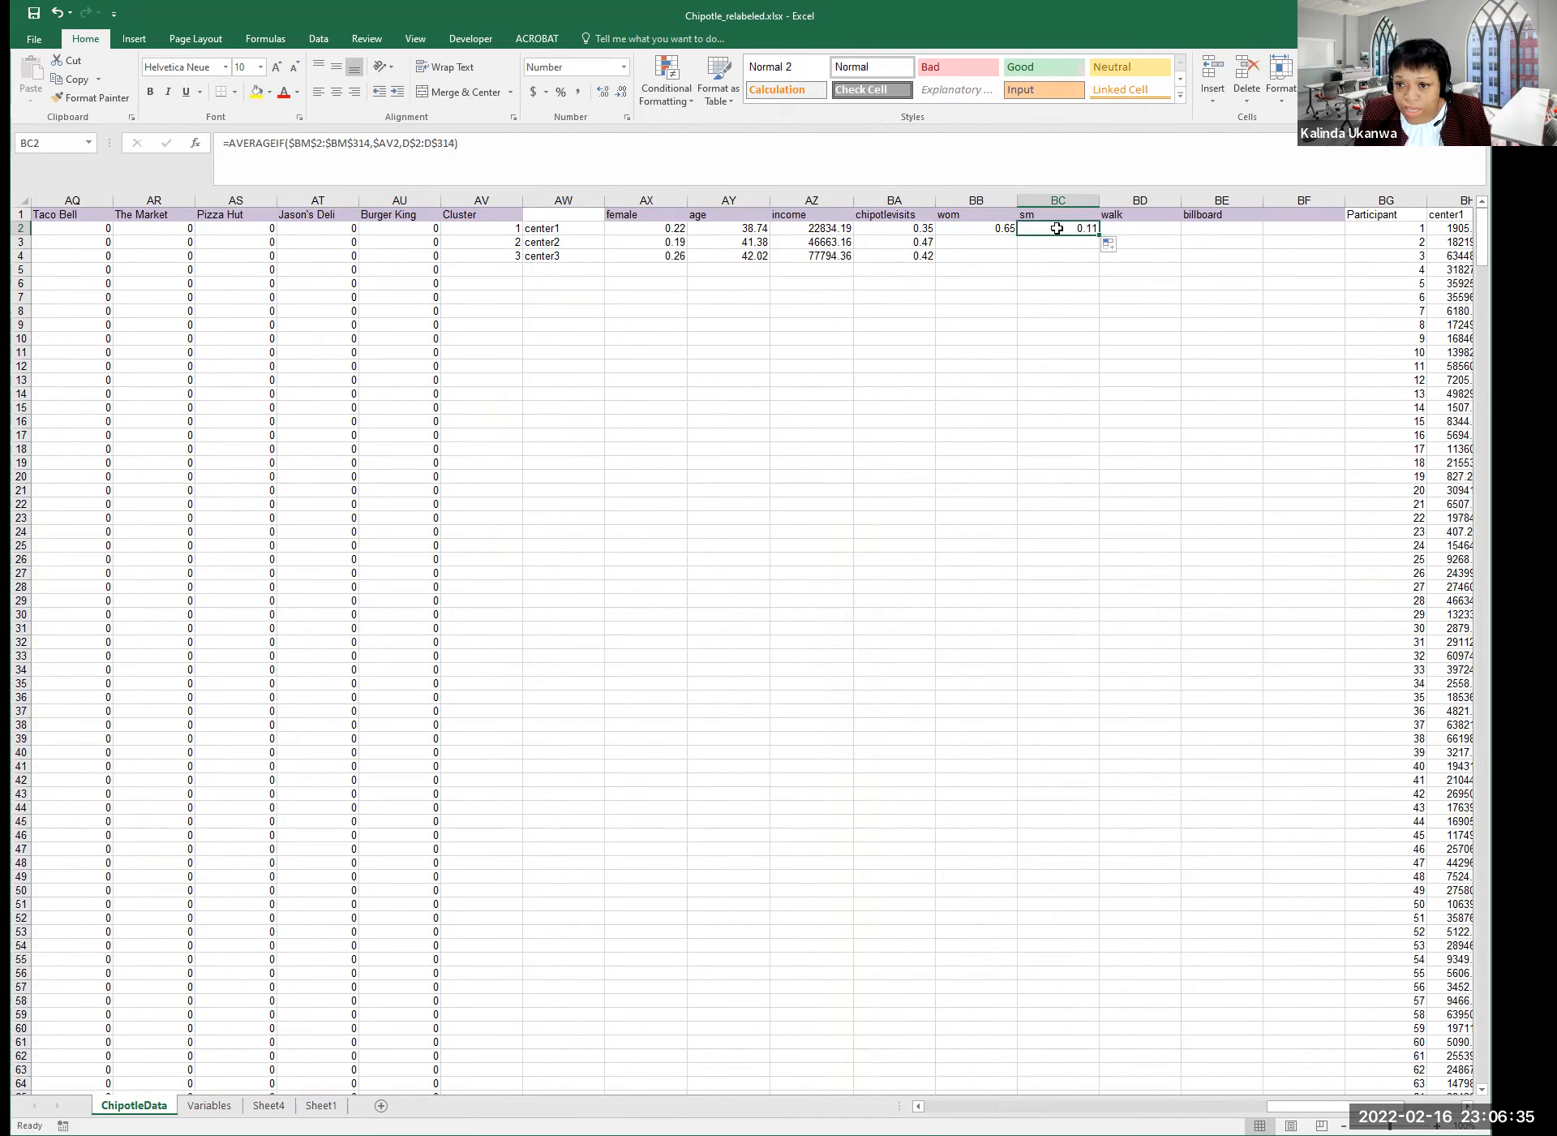
drag(1099, 235, 1262, 235)
click(1157, 278)
Copy the center1 formulas BB2:BE2 into BB3:BE4 for centers 2 and 3.
drag(997, 227, 1214, 227)
key(ctrl+c)
drag(977, 244, 980, 244)
key(ctrl+v)
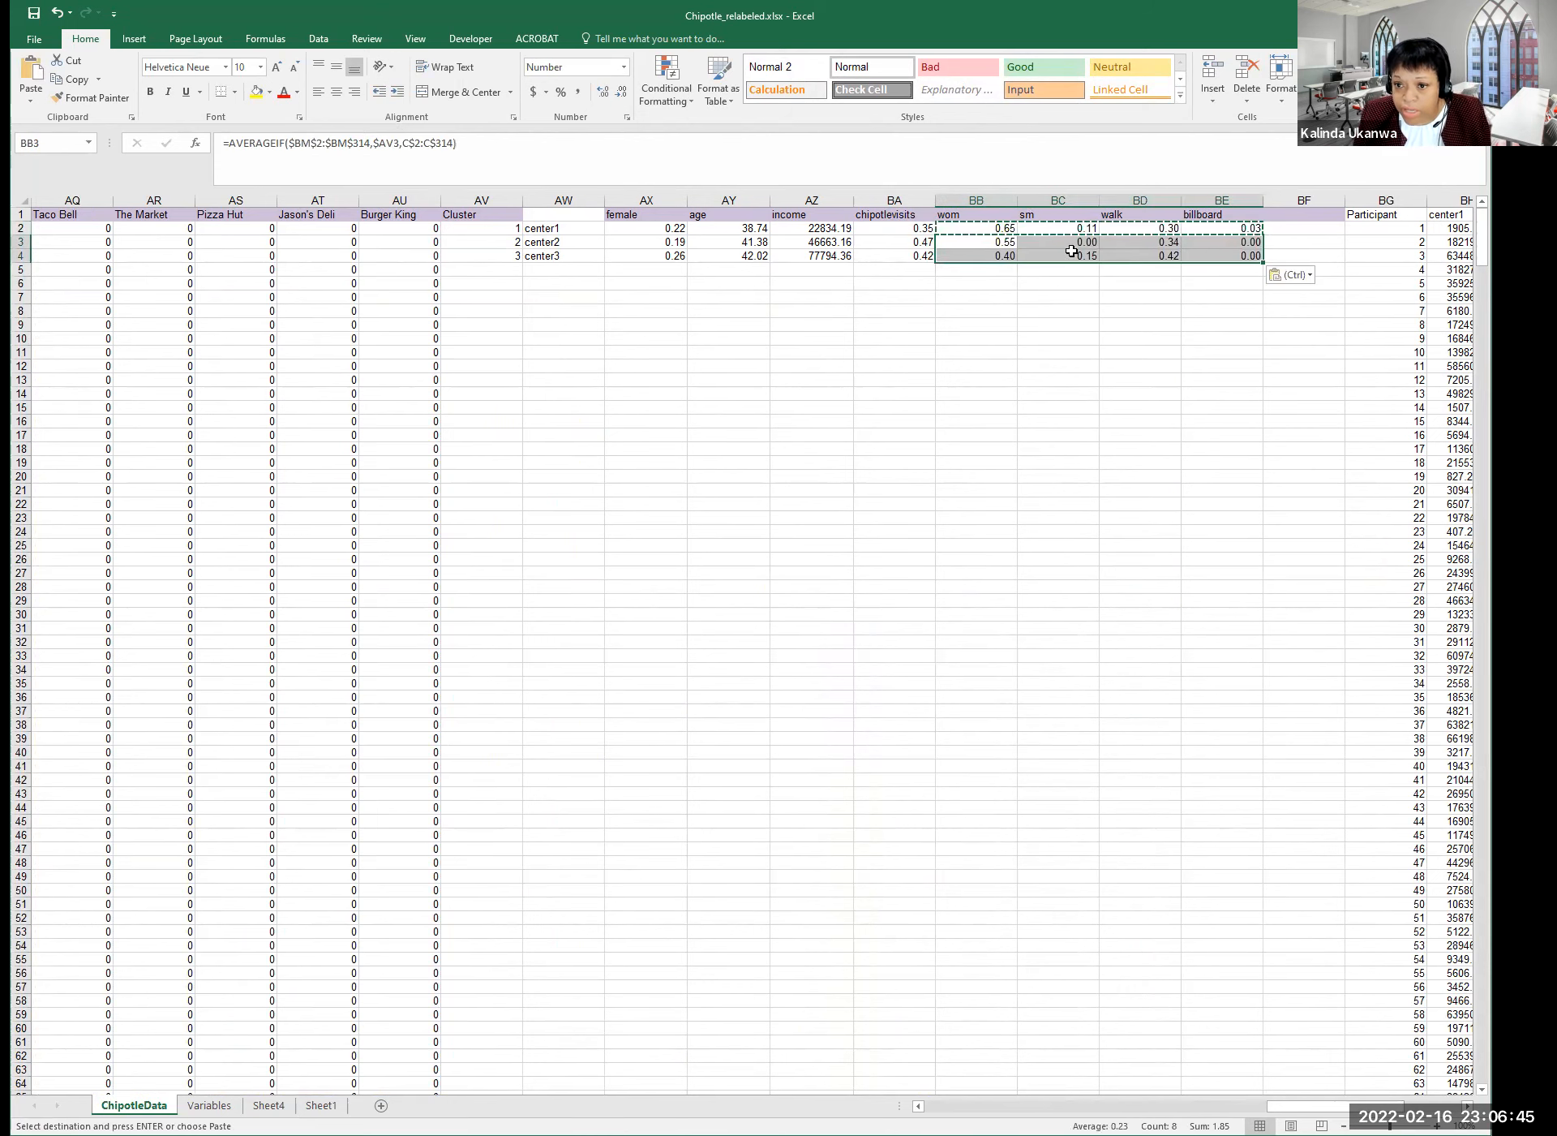
click(1054, 298)
key(Escape)
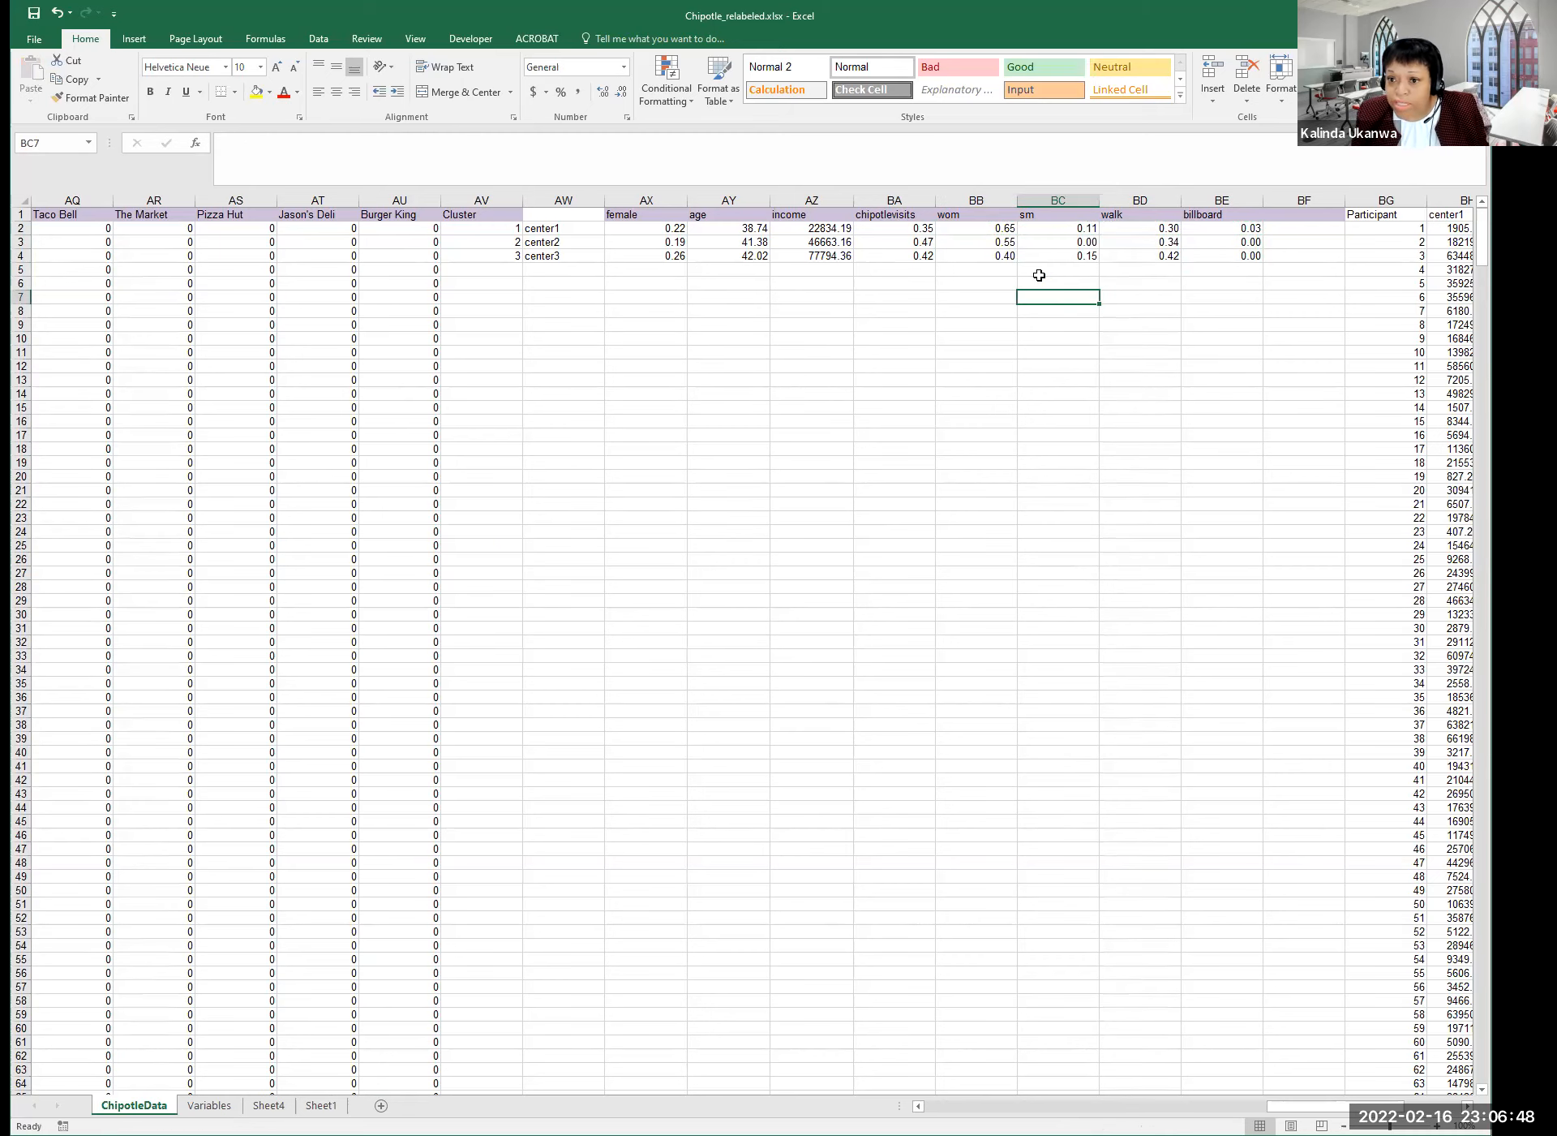
click(966, 215)
click(975, 233)
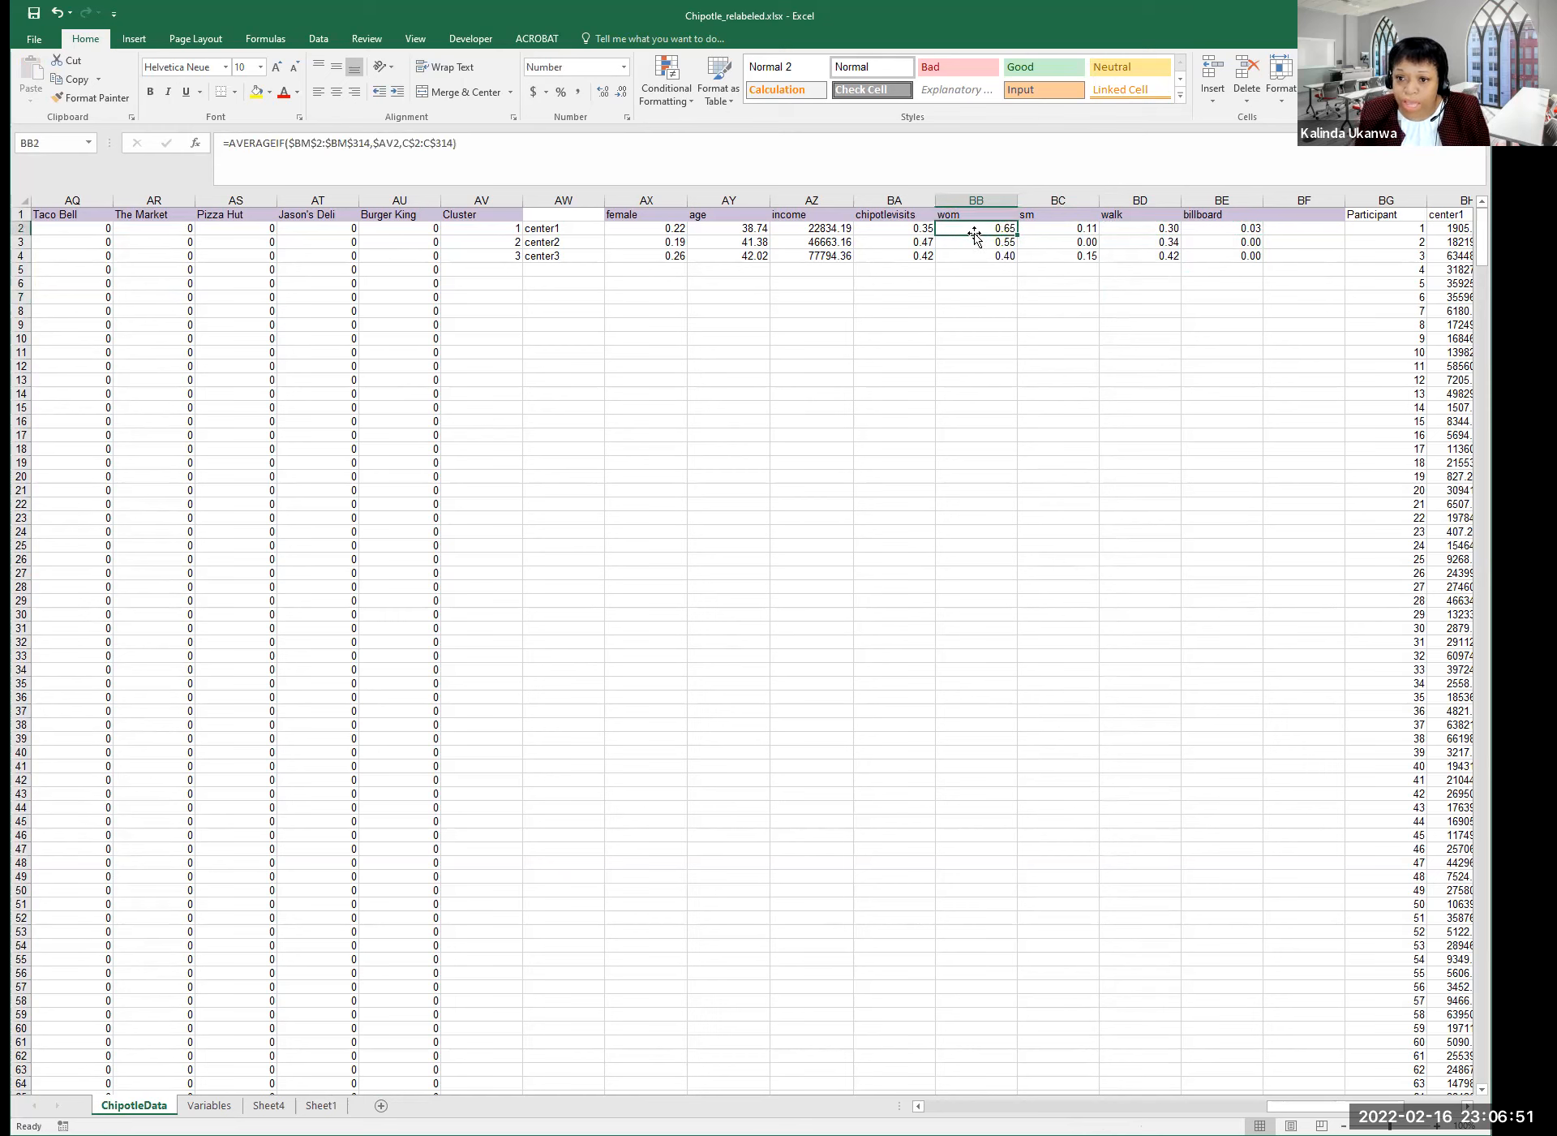
click(1079, 217)
click(1091, 234)
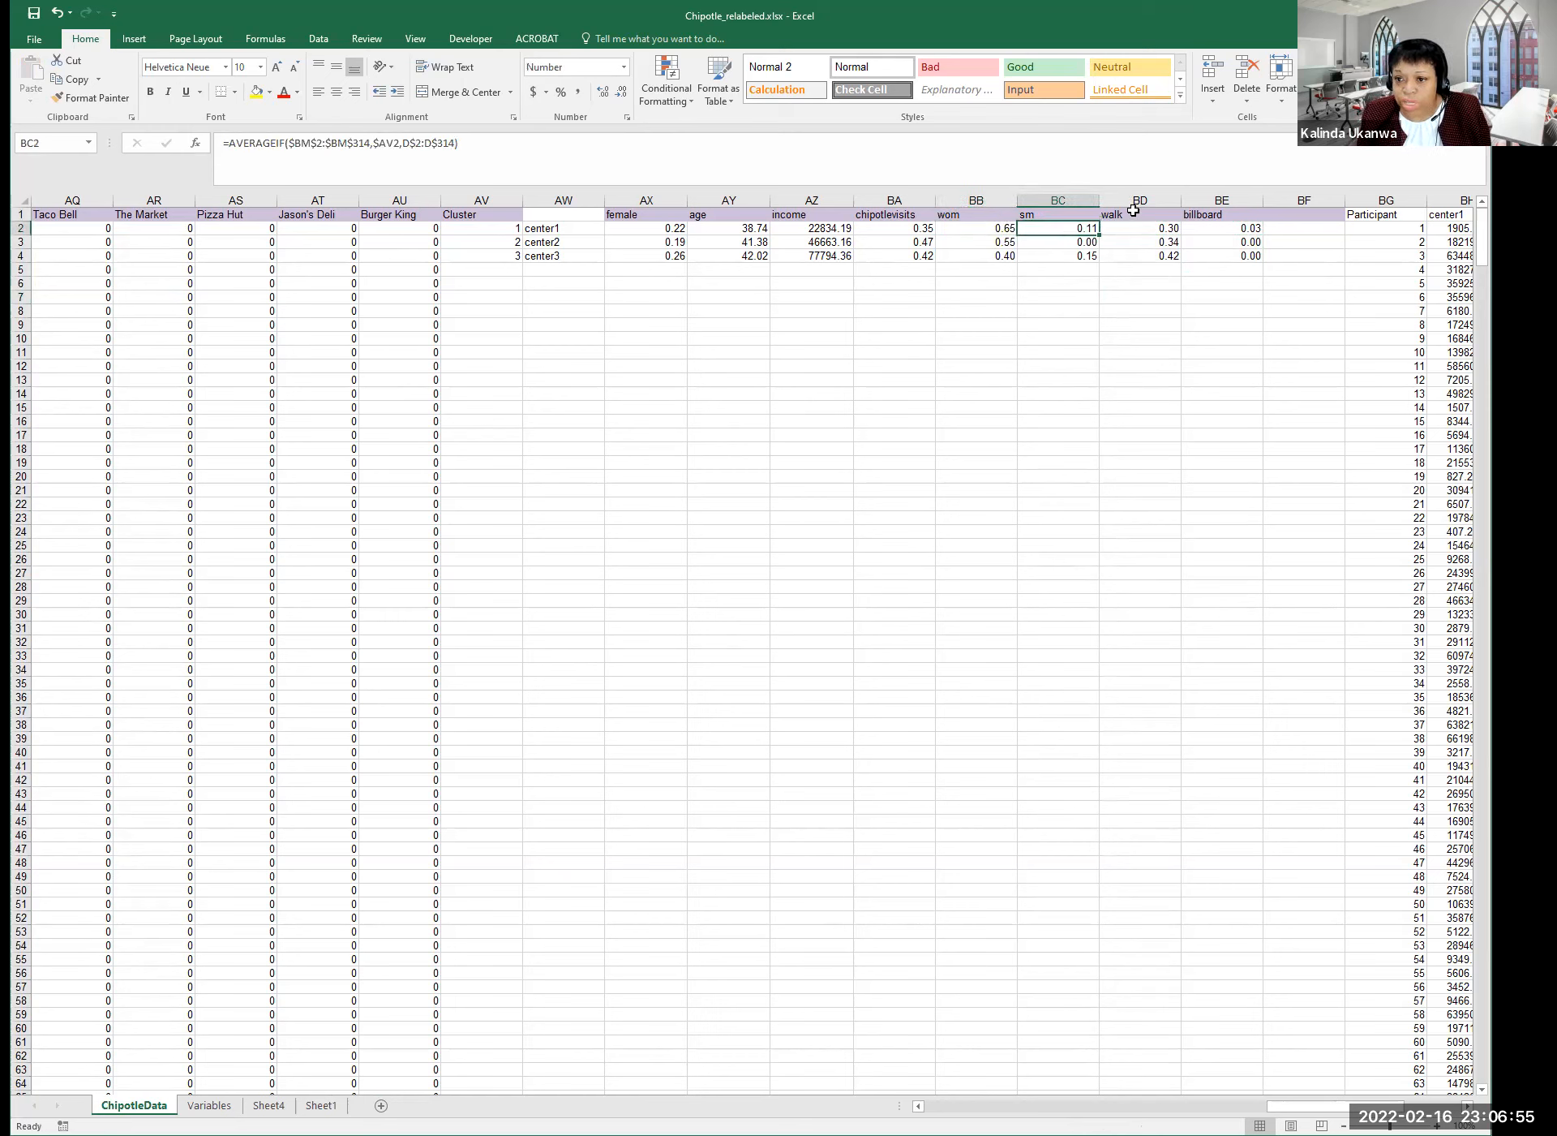
click(1134, 213)
click(1200, 214)
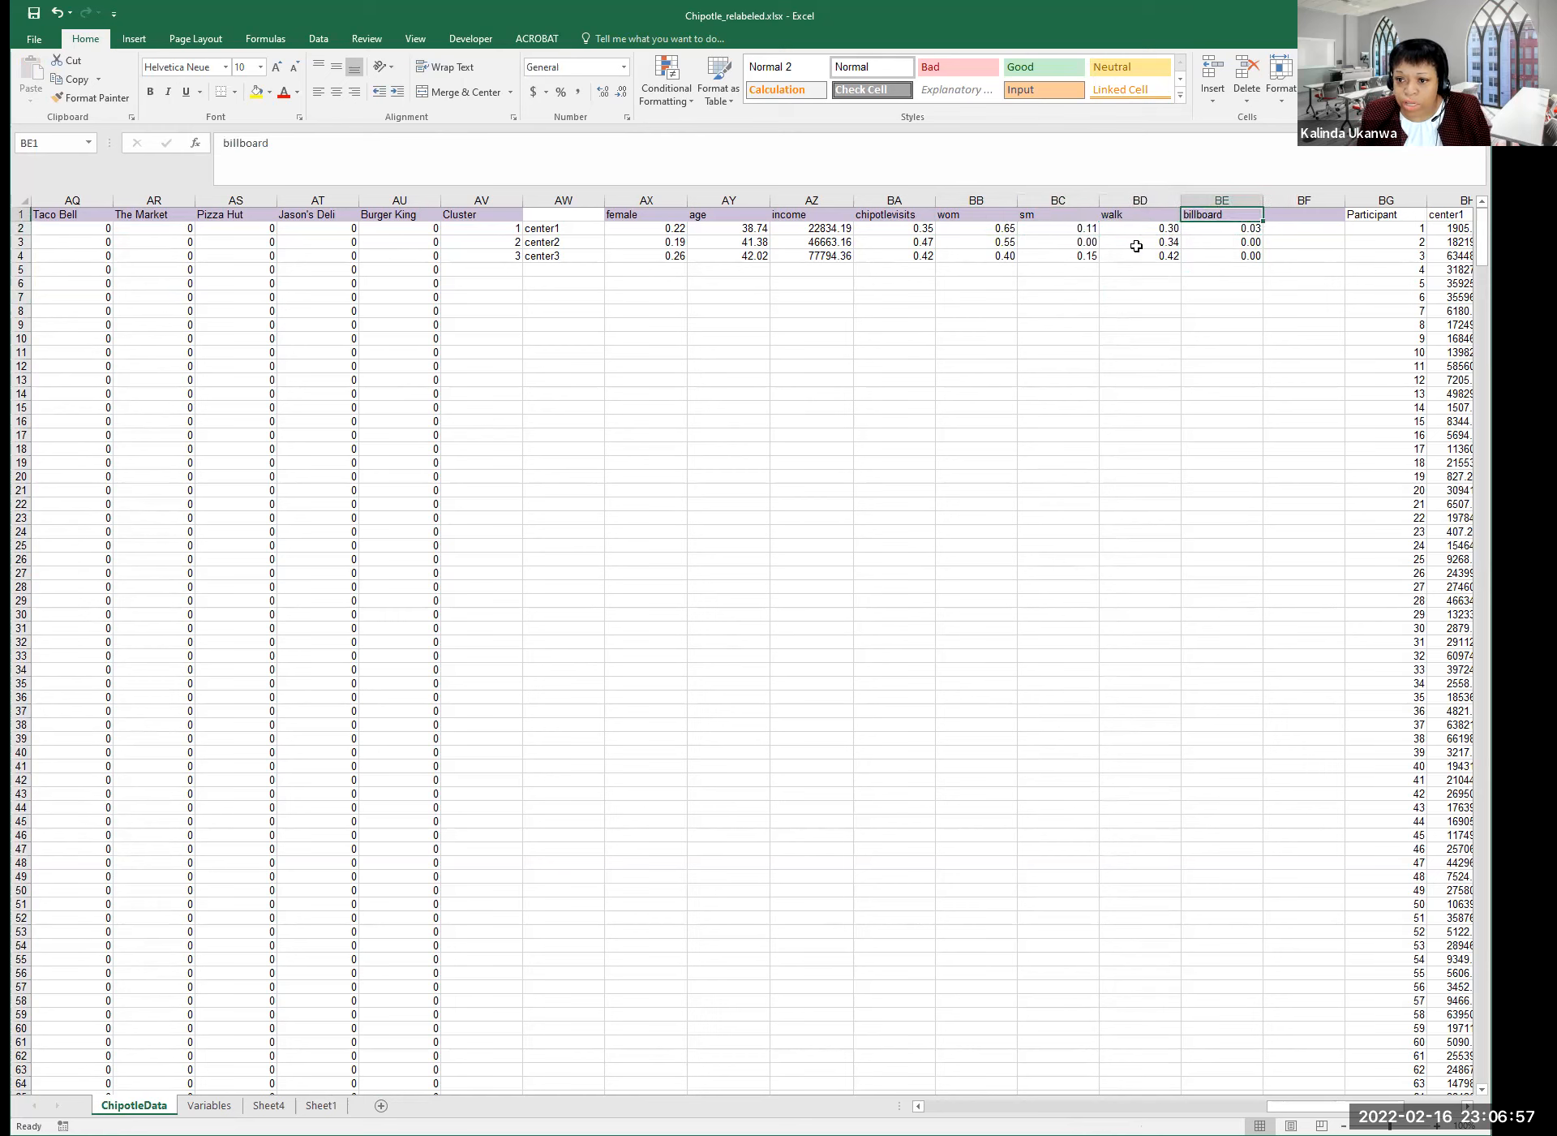
click(1075, 242)
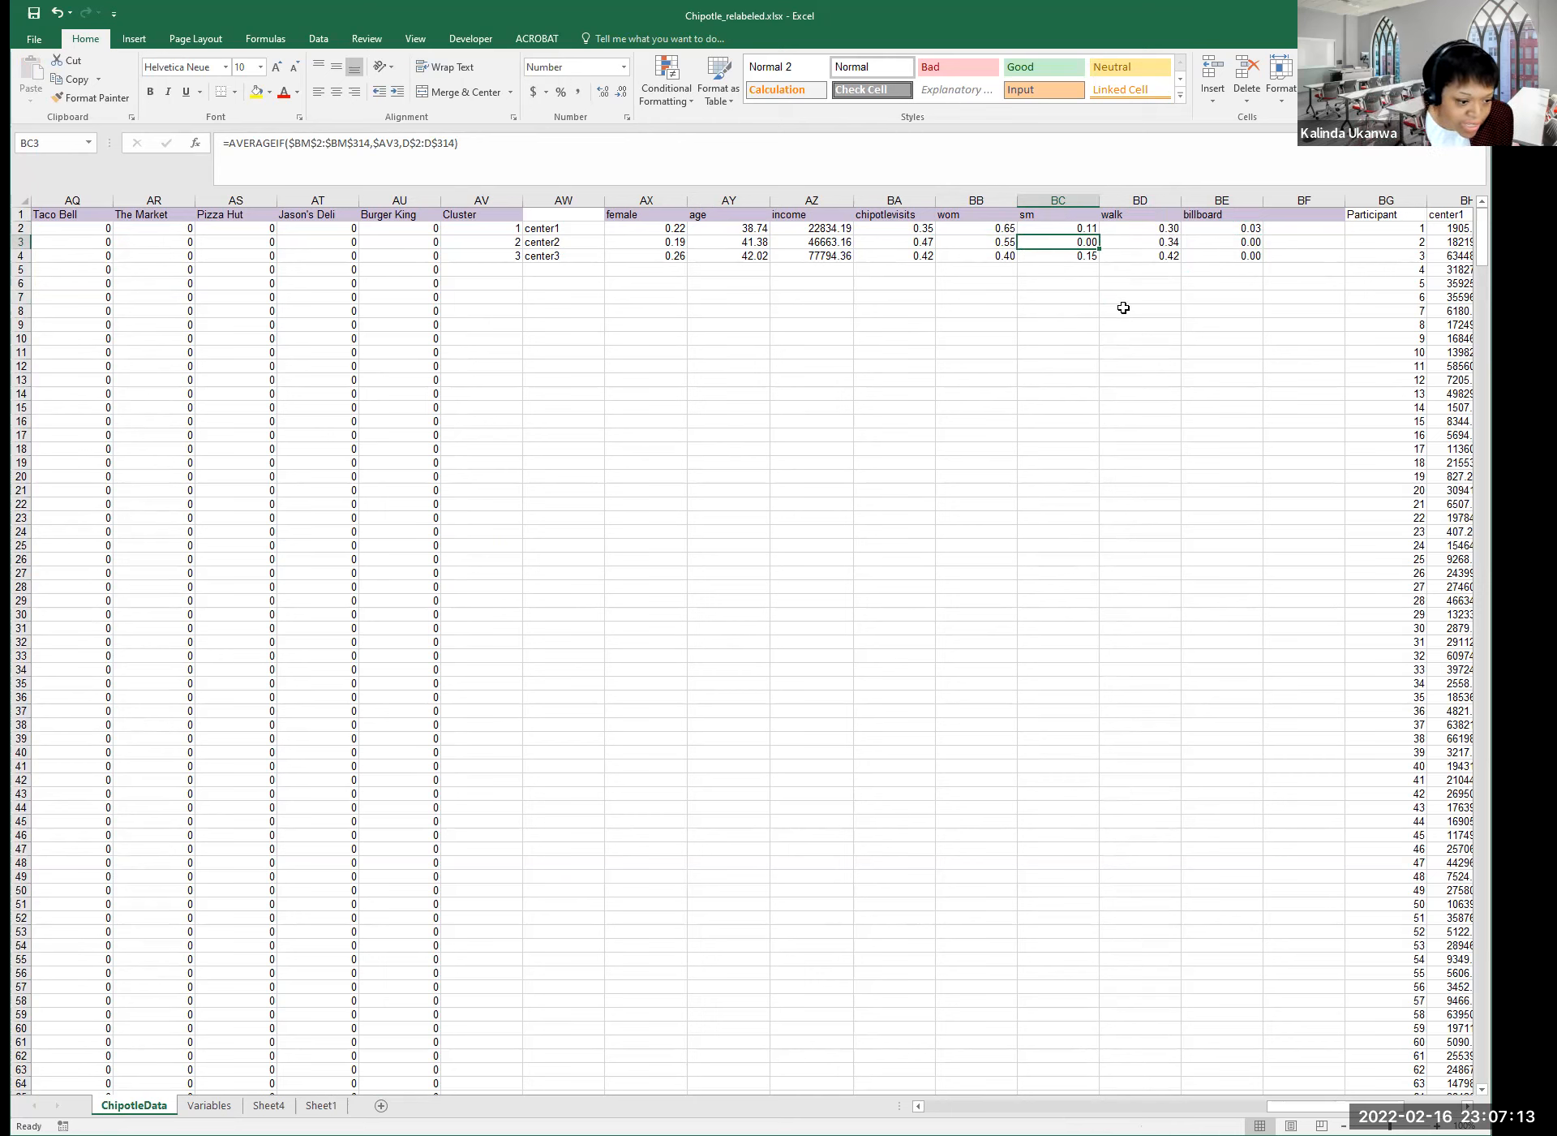
click(1060, 295)
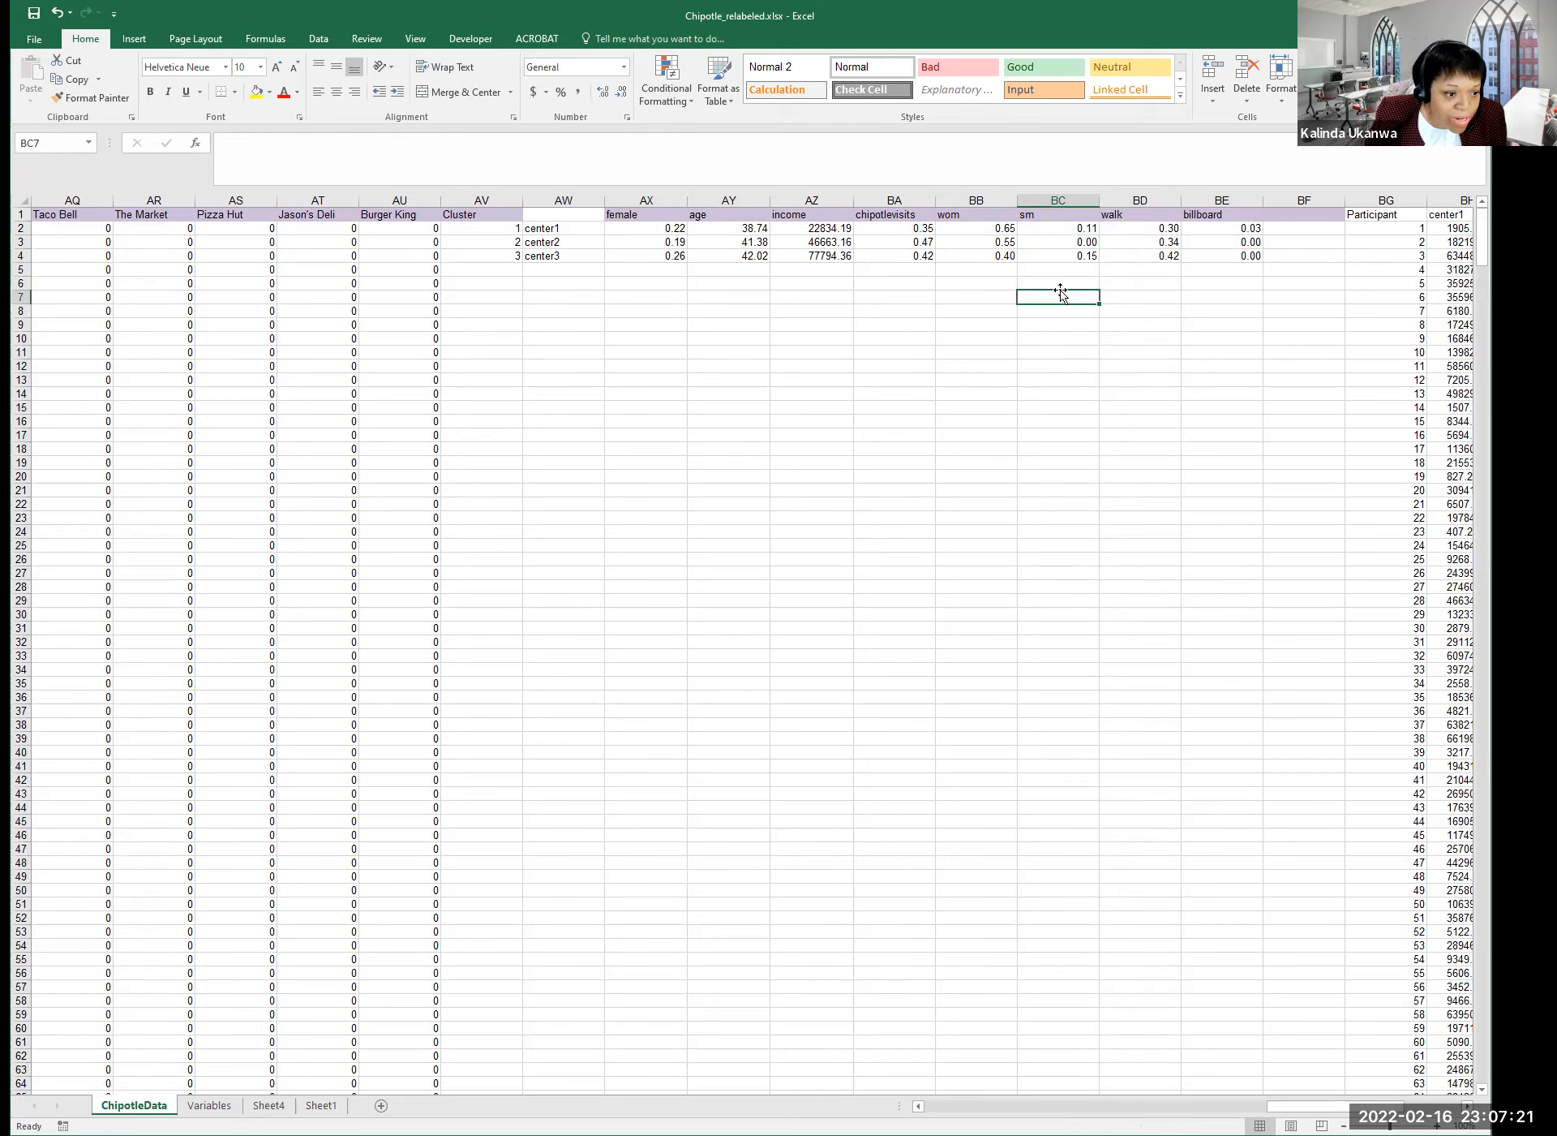
click(1065, 232)
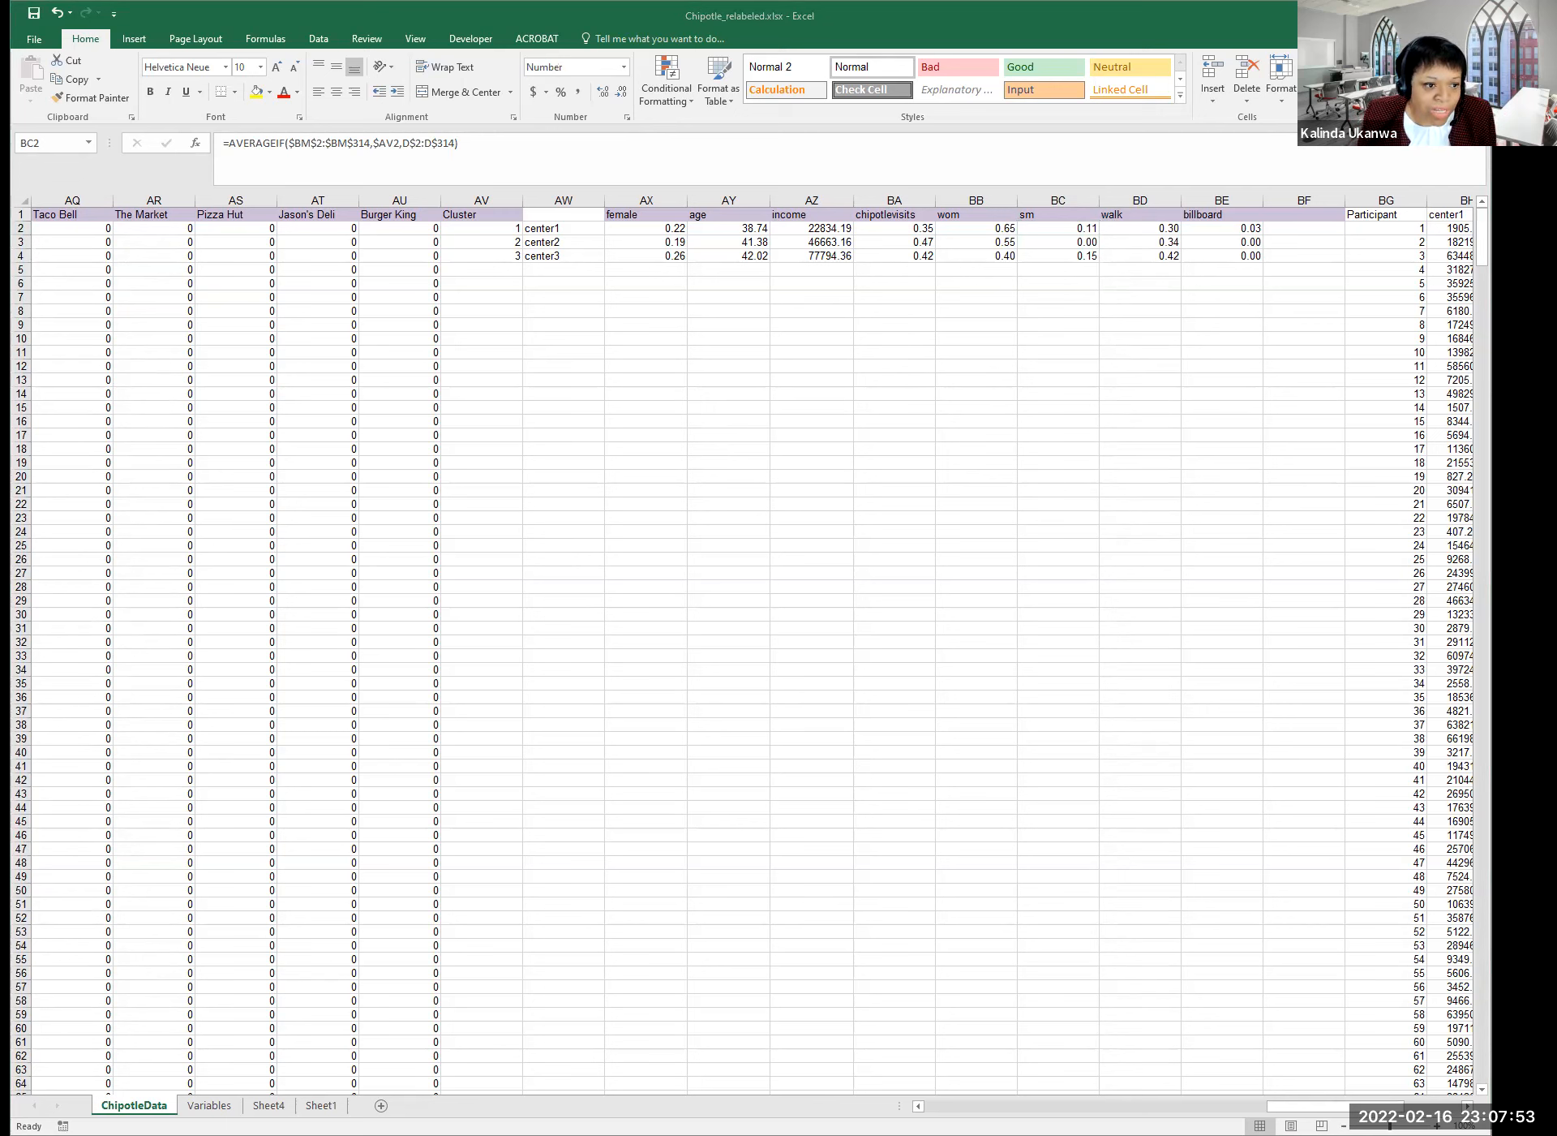
click(1031, 371)
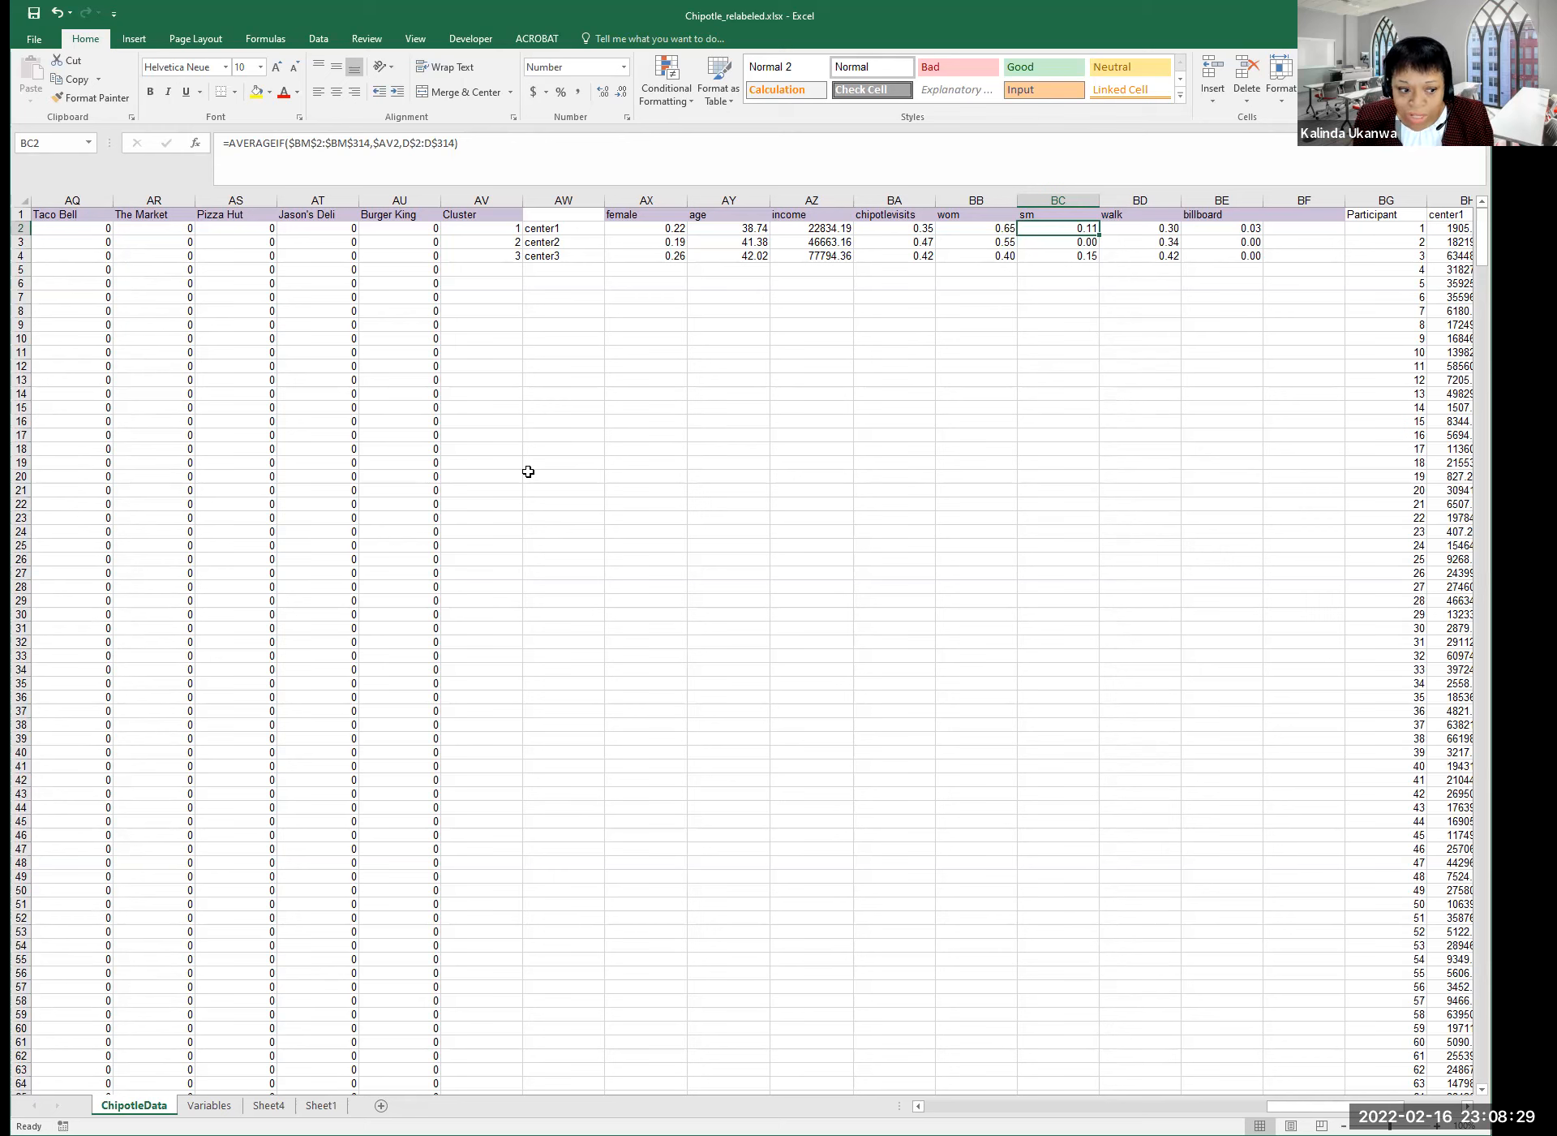
click(815, 436)
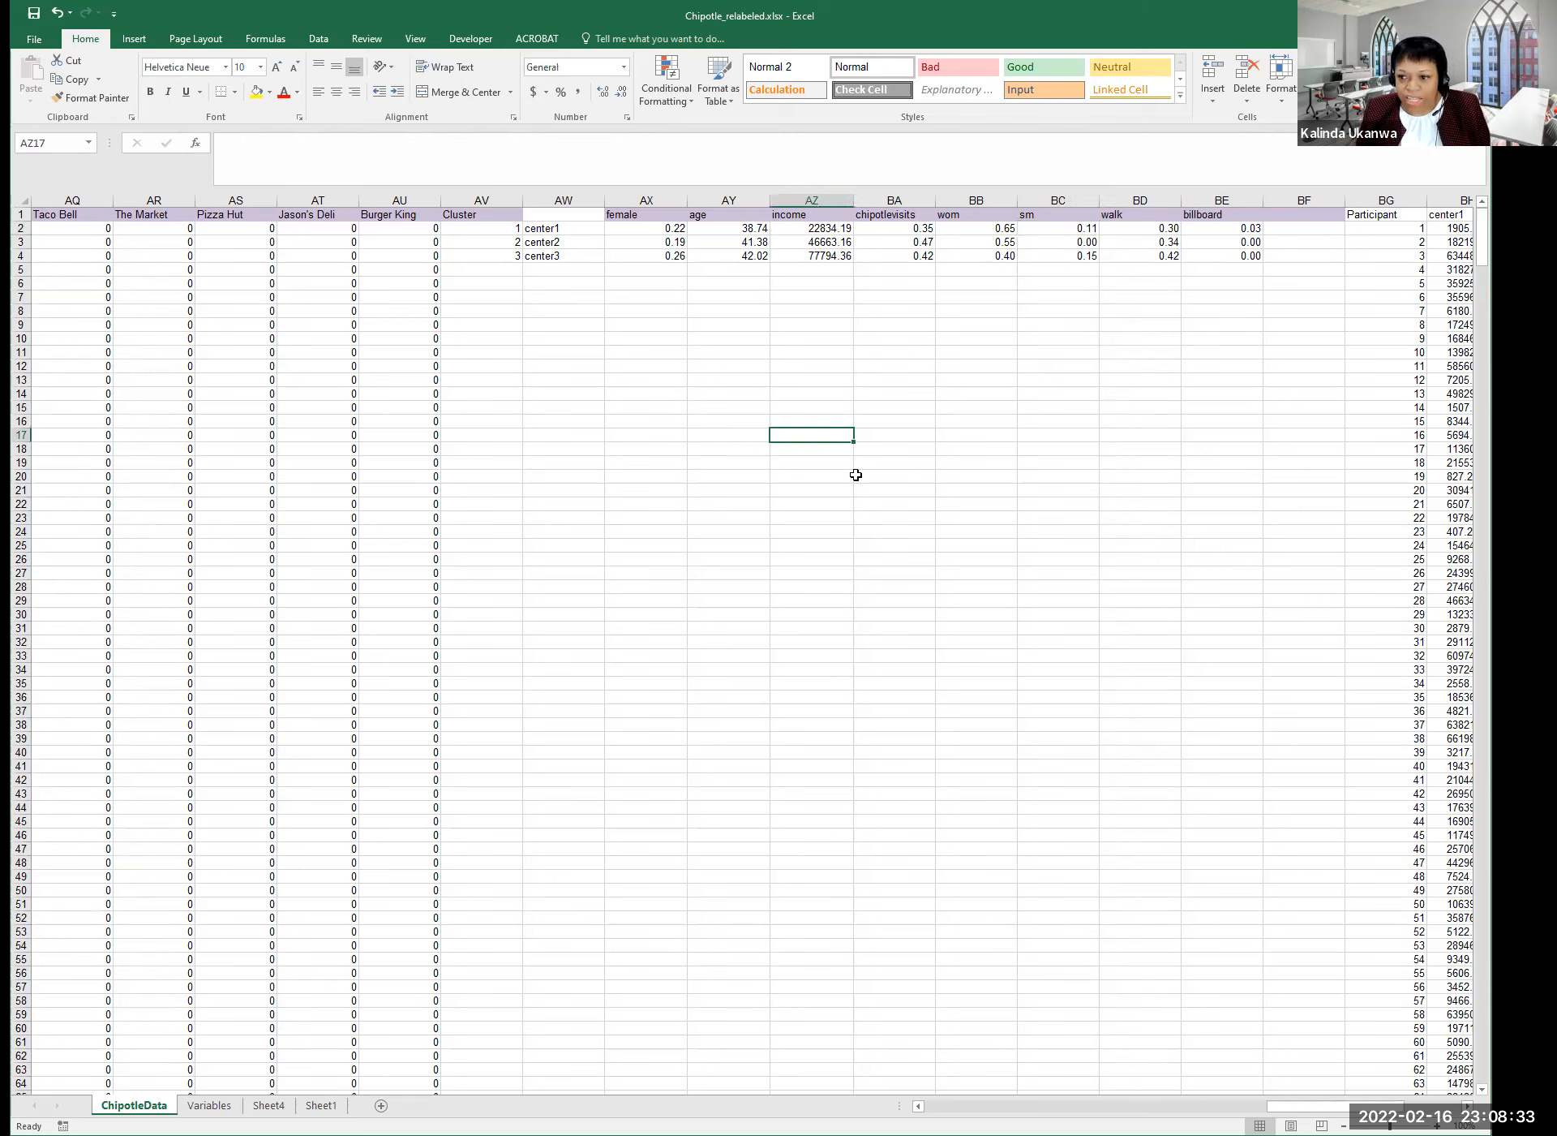